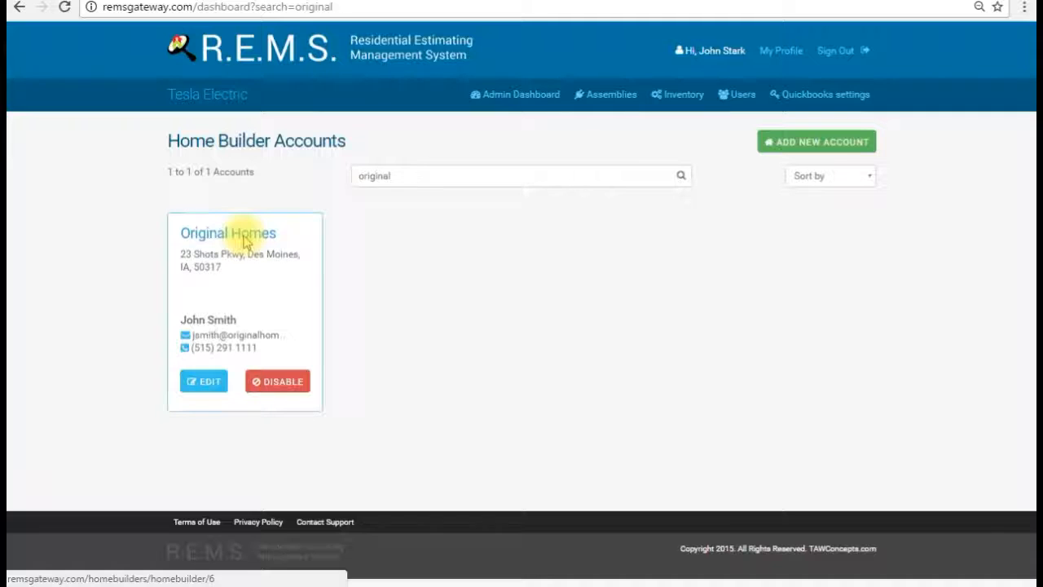
Step: Start a new Original Homes project, filling in the project name and street address
left_click(244, 237)
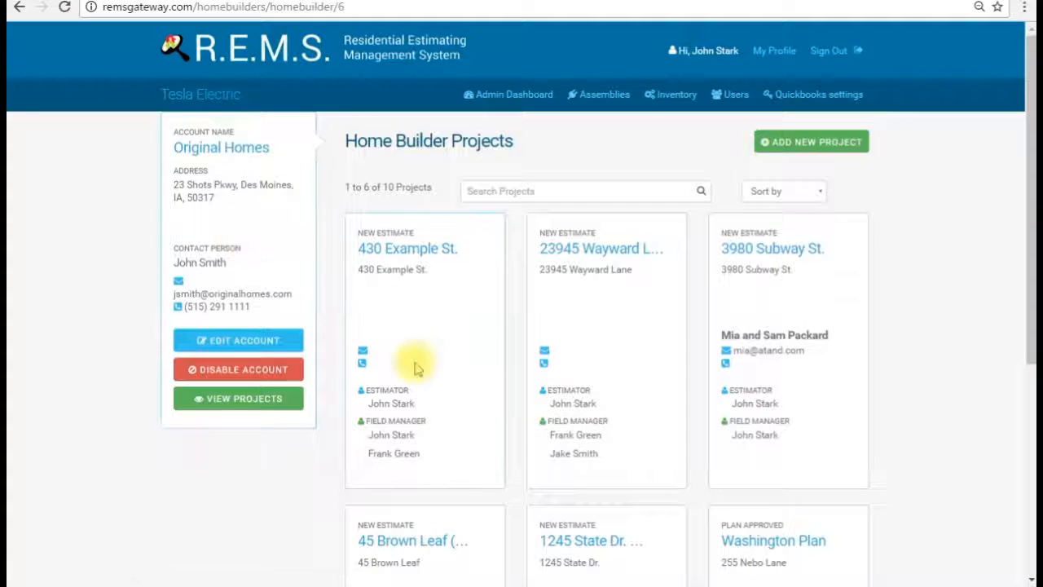
left_click(790, 148)
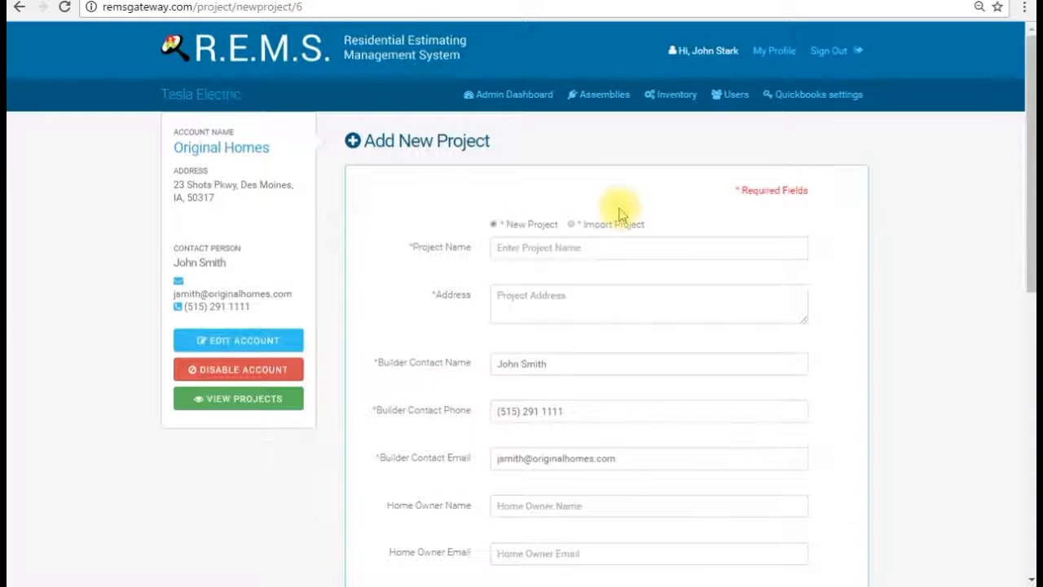
left_click(606, 247)
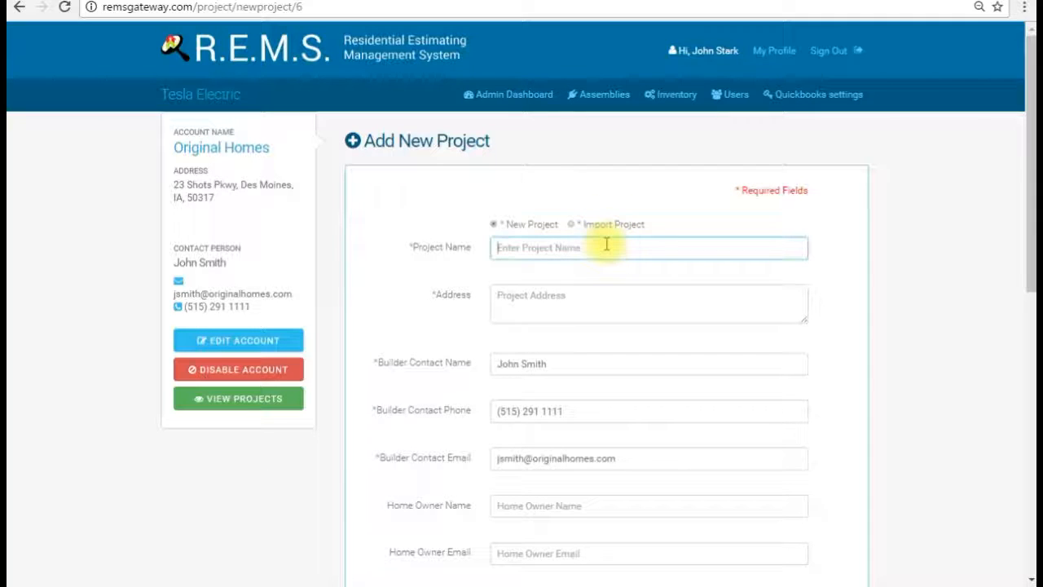
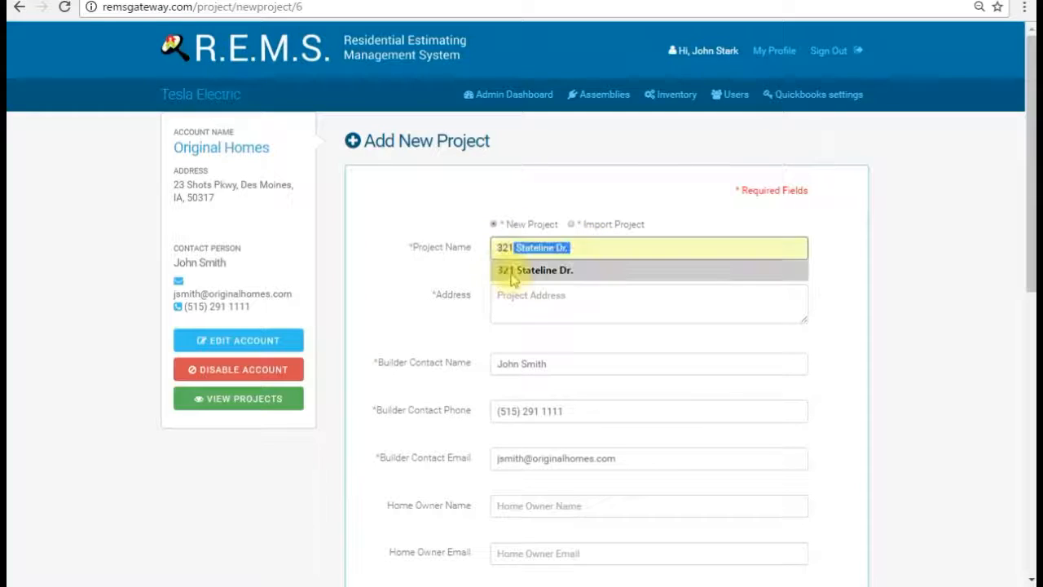
left_click(509, 271)
left_click(577, 296)
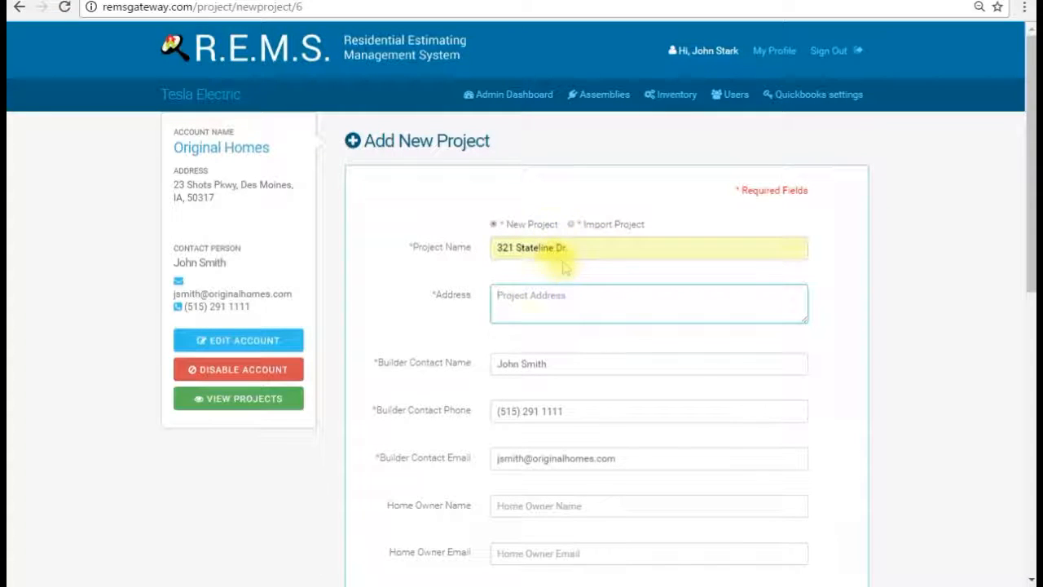
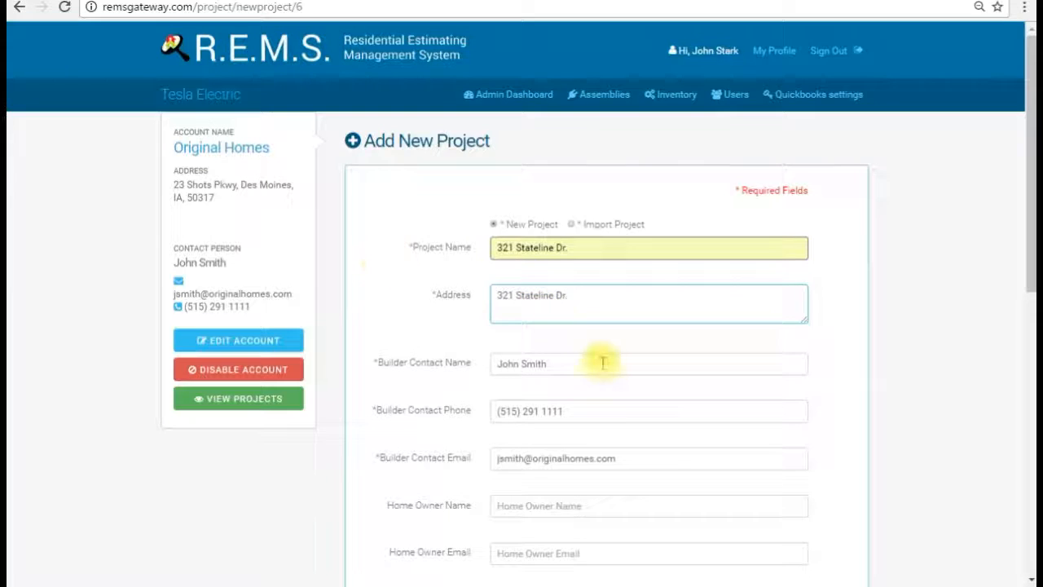
Step: Begin choosing a plan file under Upload Project Plan
scroll(601, 361, "down", 3)
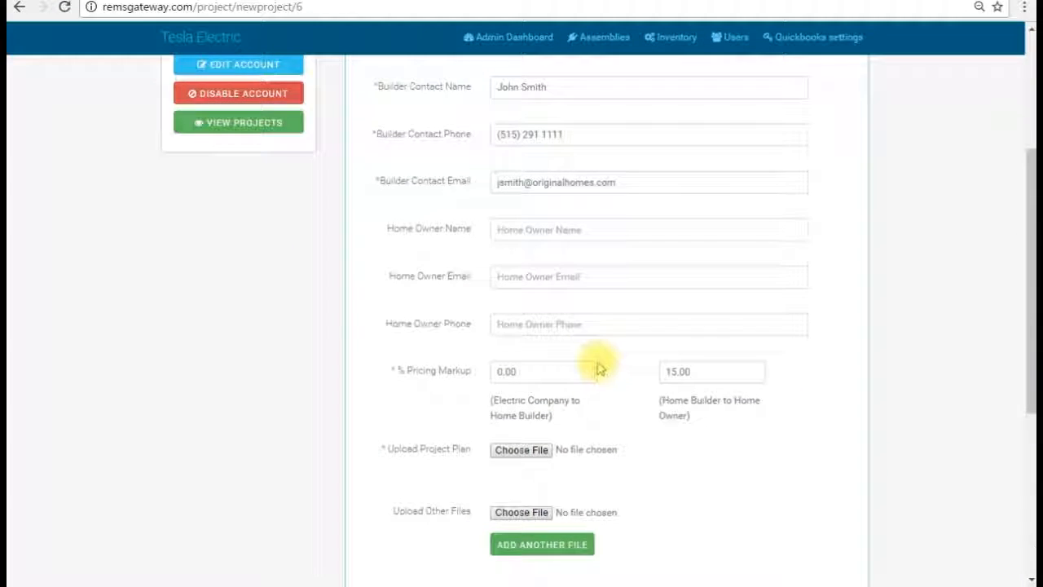
scroll(597, 365, "up", 3)
scroll(596, 367, "down", 2)
scroll(596, 367, "down", 1)
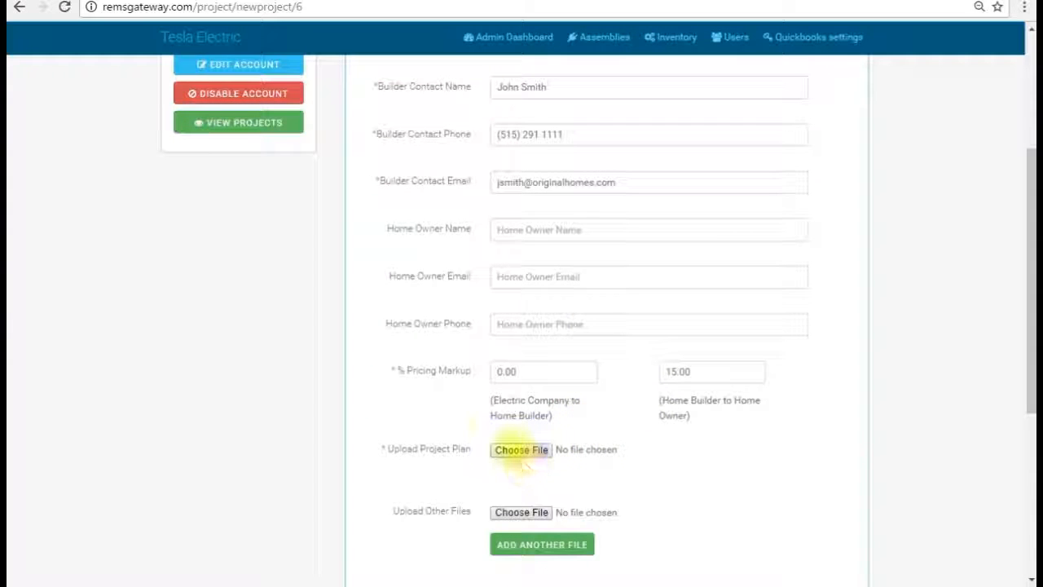
left_click(522, 452)
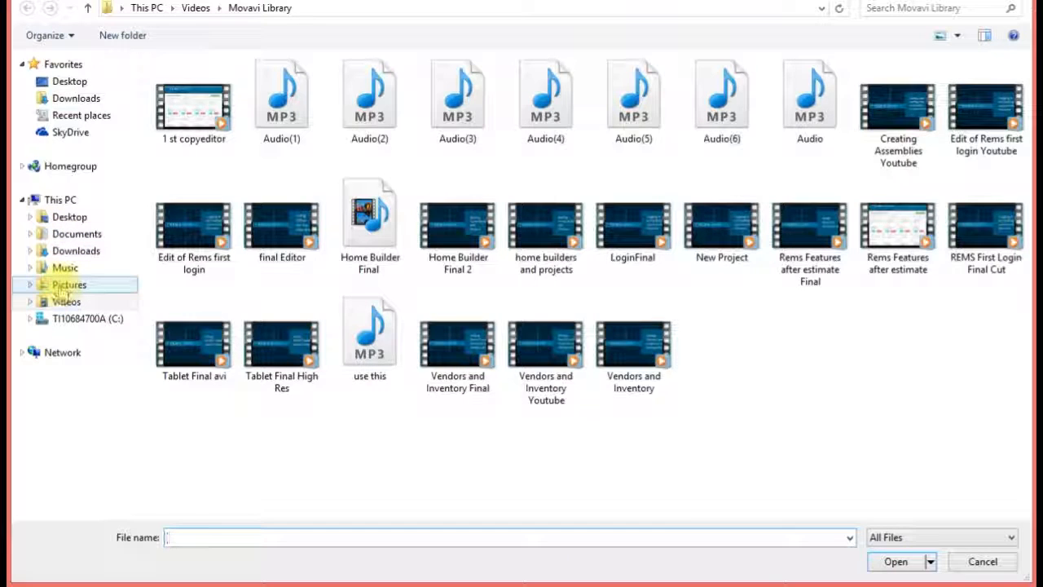
Step: Attach plan example 2.pdf from the Pictures folder as the project plan
left_click(62, 290)
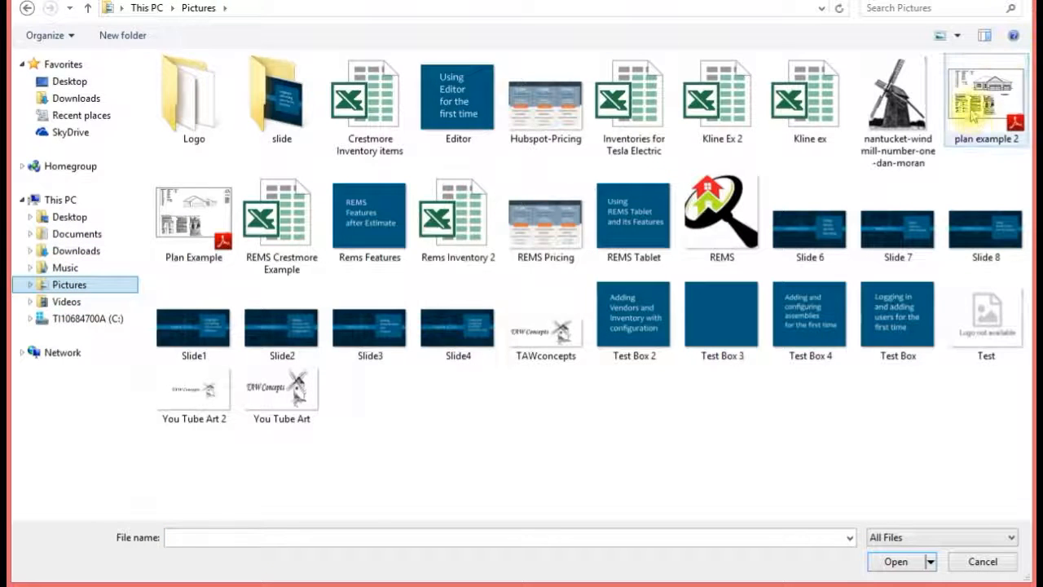
double_click(972, 116)
scroll(640, 471, "down", 1)
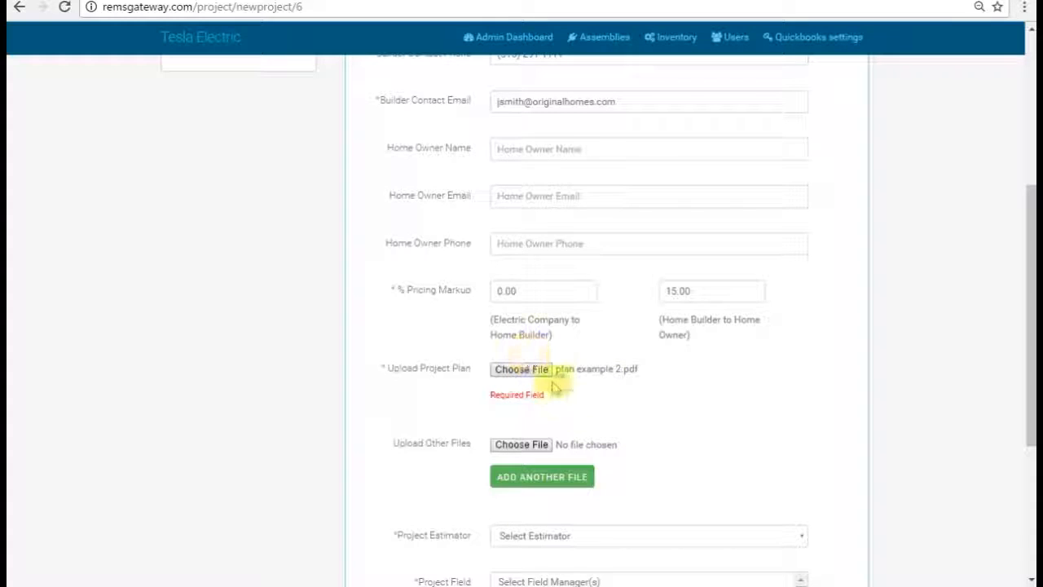
scroll(659, 421, "down", 2)
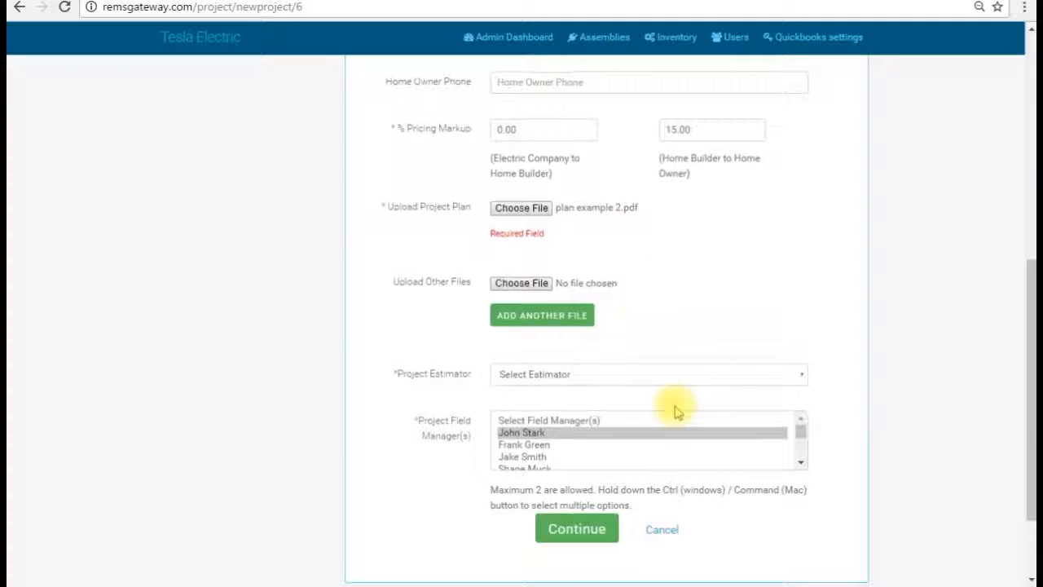
Step: Assign the first listed estimator and a second field manager, then submit the project
left_click(799, 375)
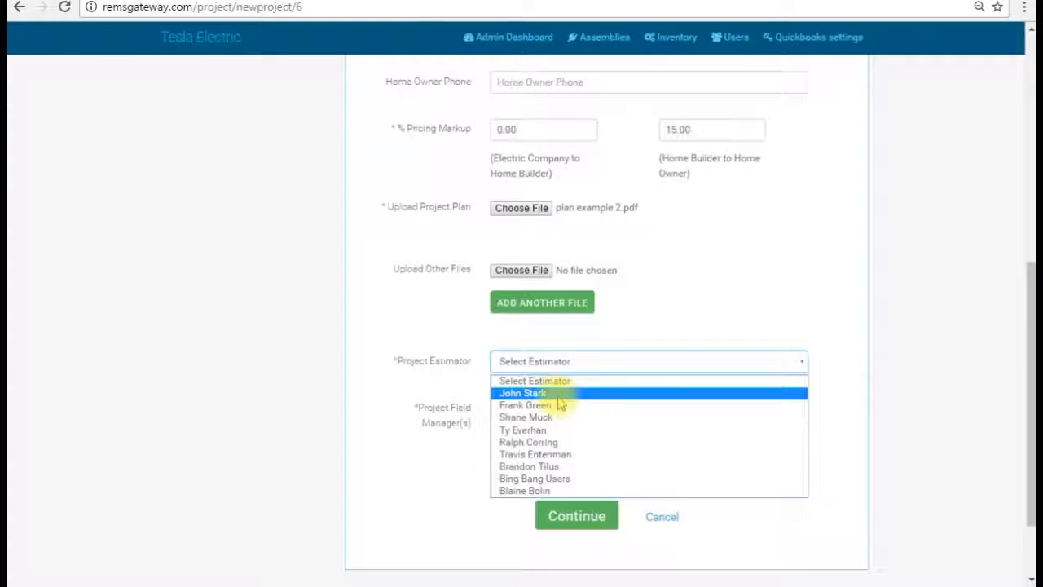
left_click(530, 393)
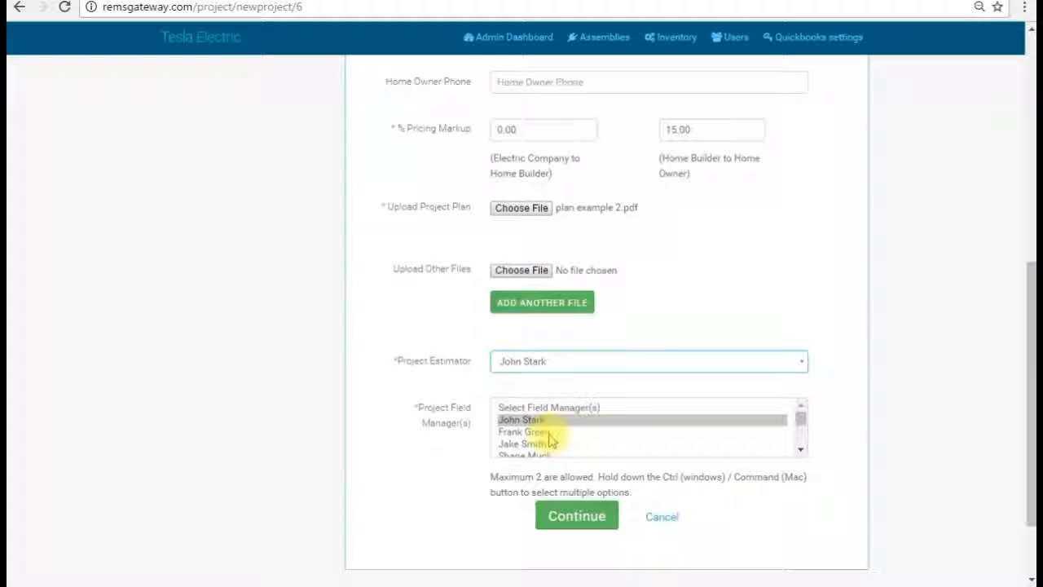
left_click(548, 433, "ctrl")
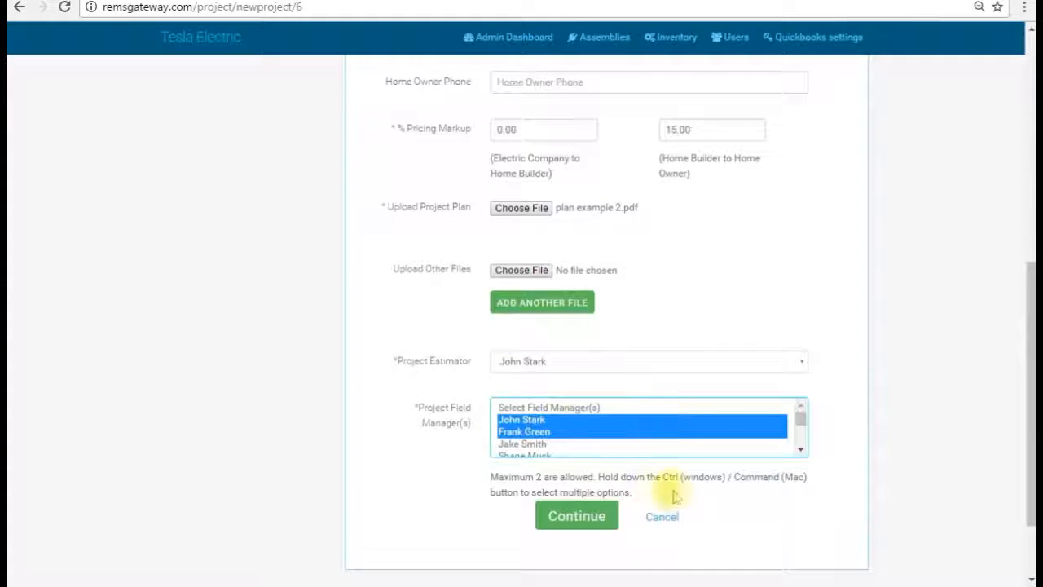
left_click(577, 519)
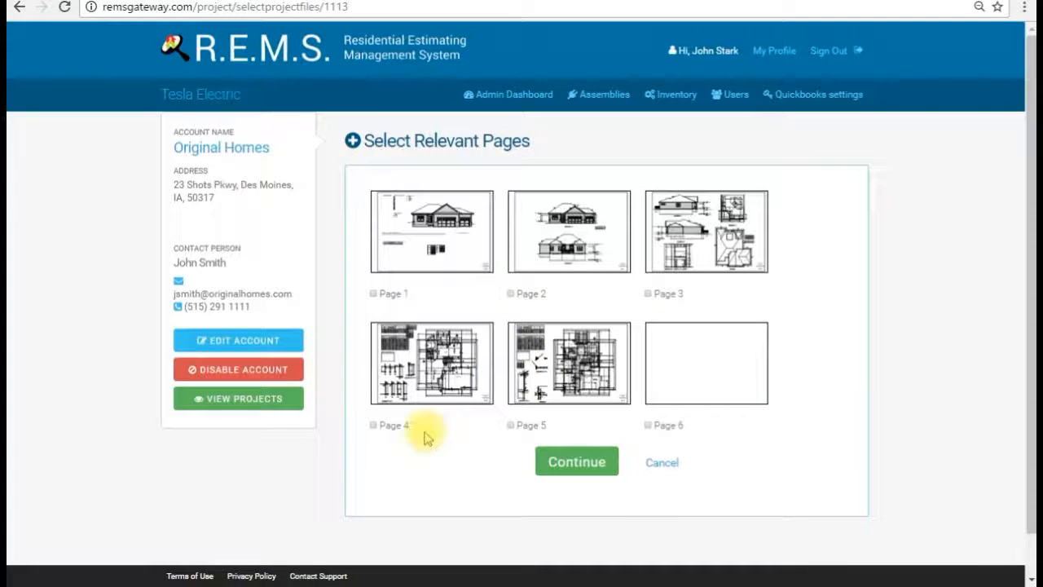
Step: Keep Page 8 as the only relevant page, clearing Pages 4 and 5, and continue
left_click(374, 425)
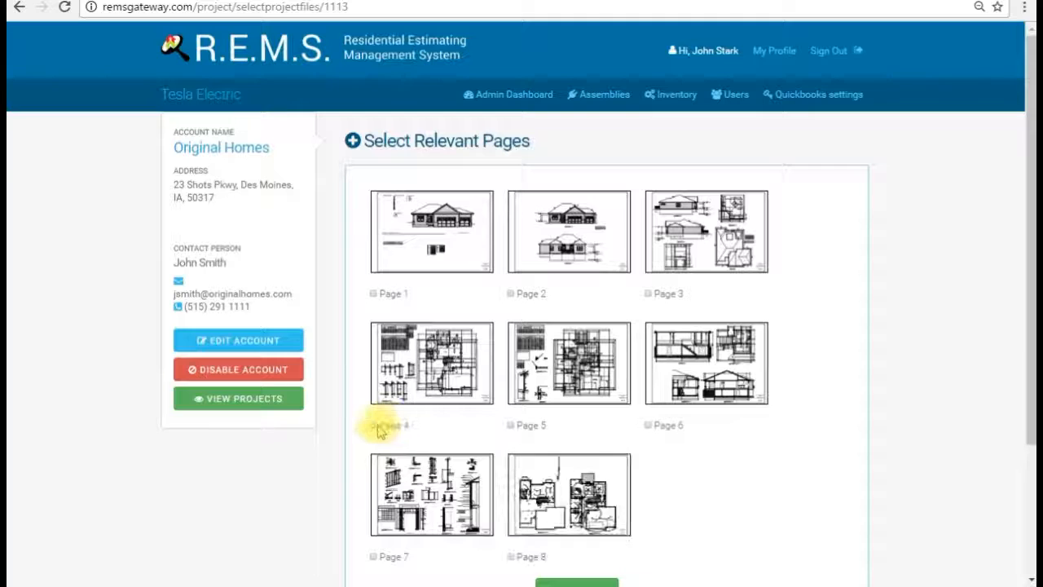
left_click(511, 426)
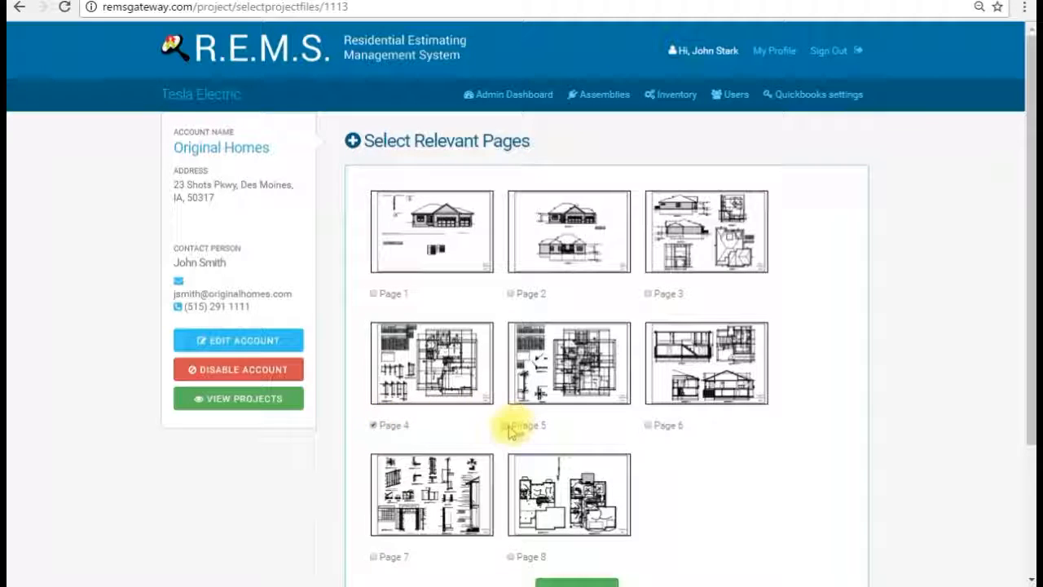
scroll(782, 424, "down", 2)
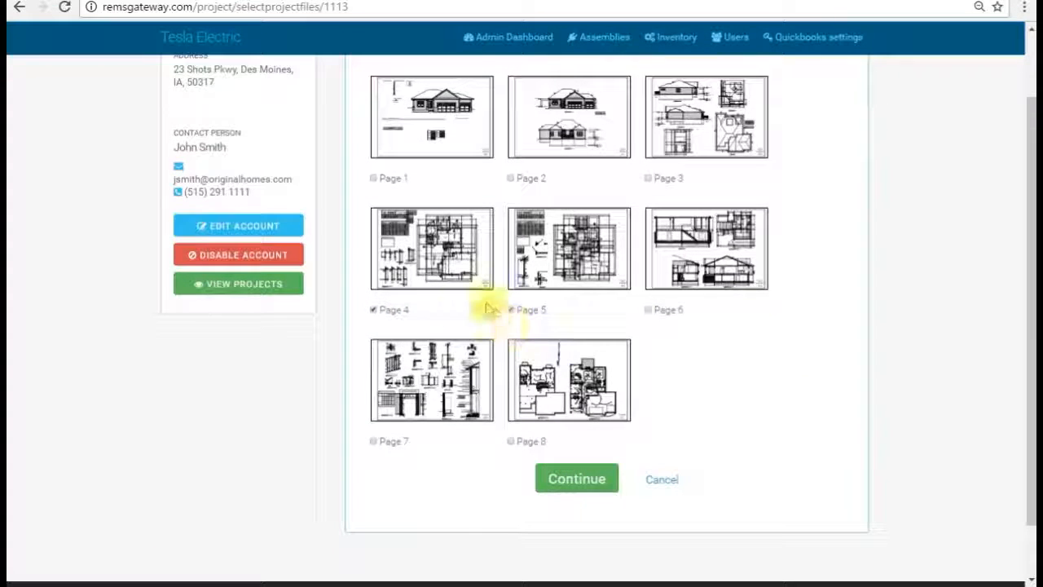
left_click(380, 309)
left_click(511, 310)
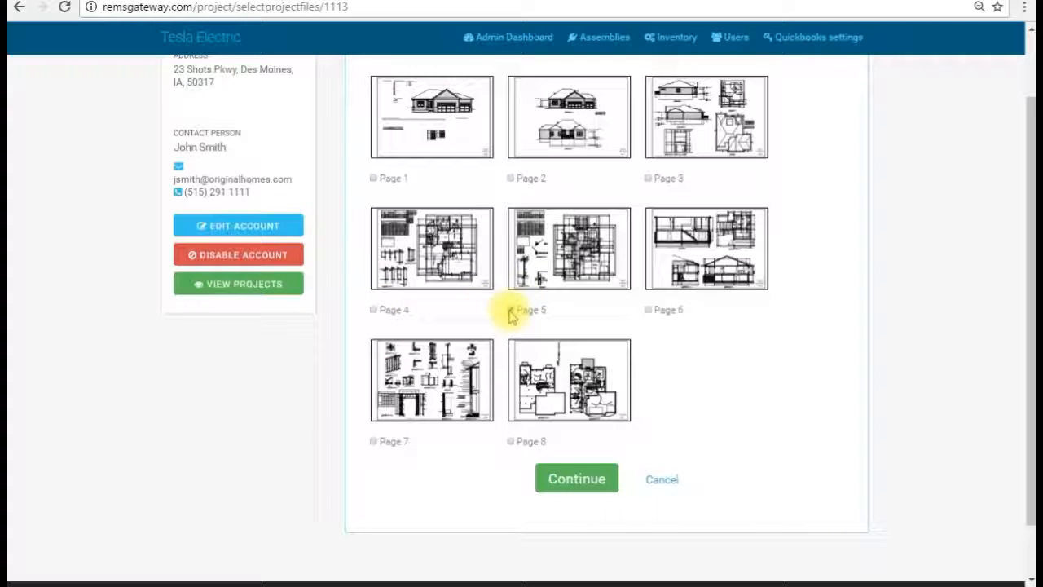
left_click(511, 442)
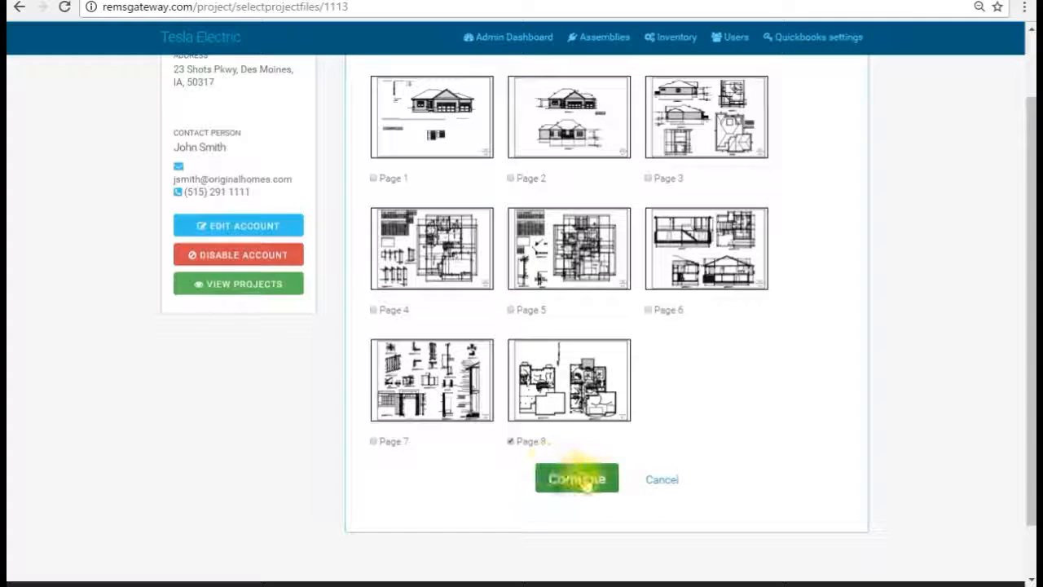
left_click(565, 489)
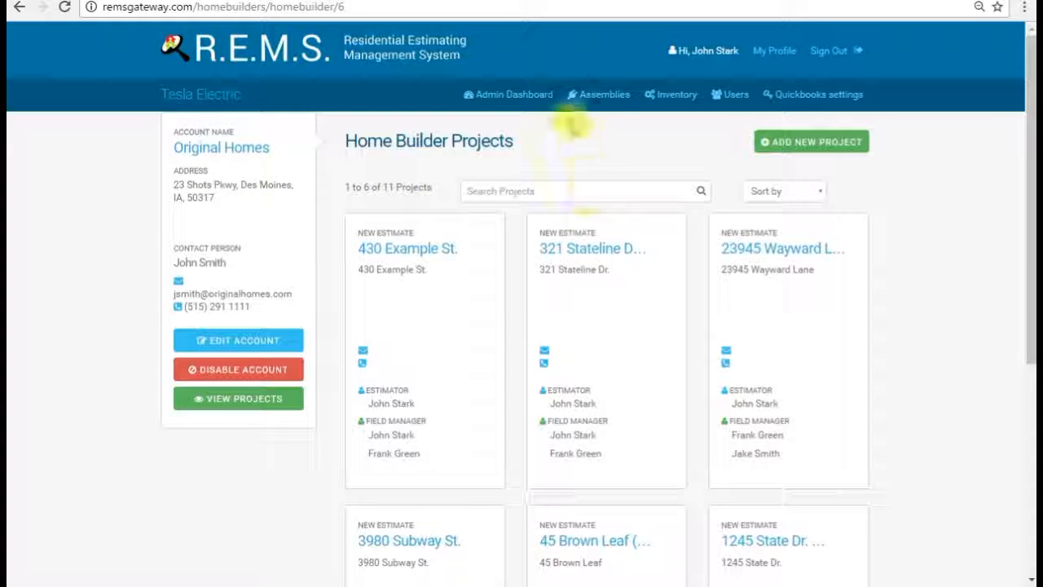
Step: Open the new project, stop its PDF generation, and launch EDIT PLAN
left_click(603, 257)
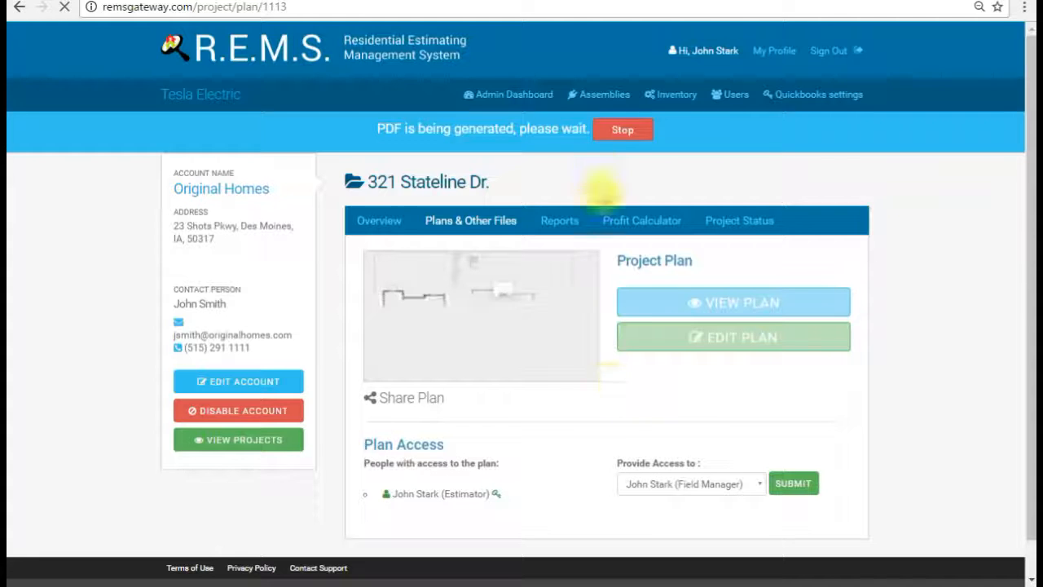
left_click(613, 129)
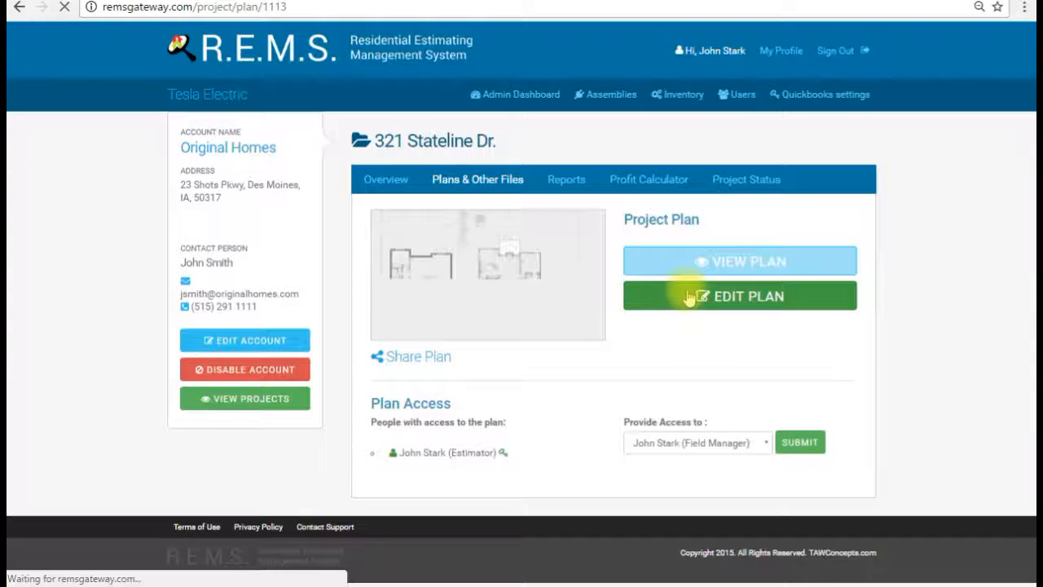
left_click(700, 300)
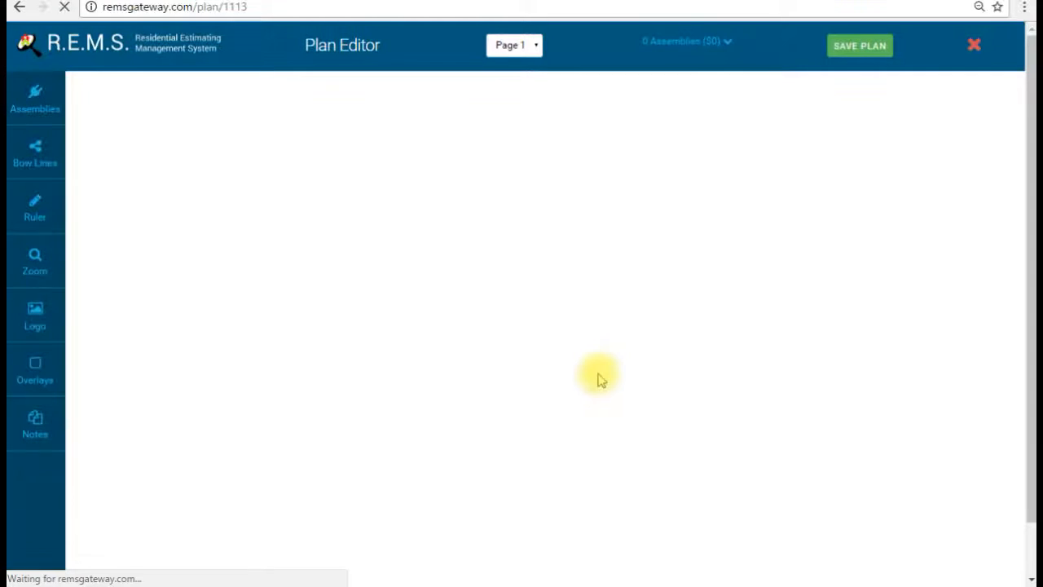
Step: Pan the loaded floor plan down to the bedrooms, hall bath and laundry area
left_click_drag(755, 473, 478, 258)
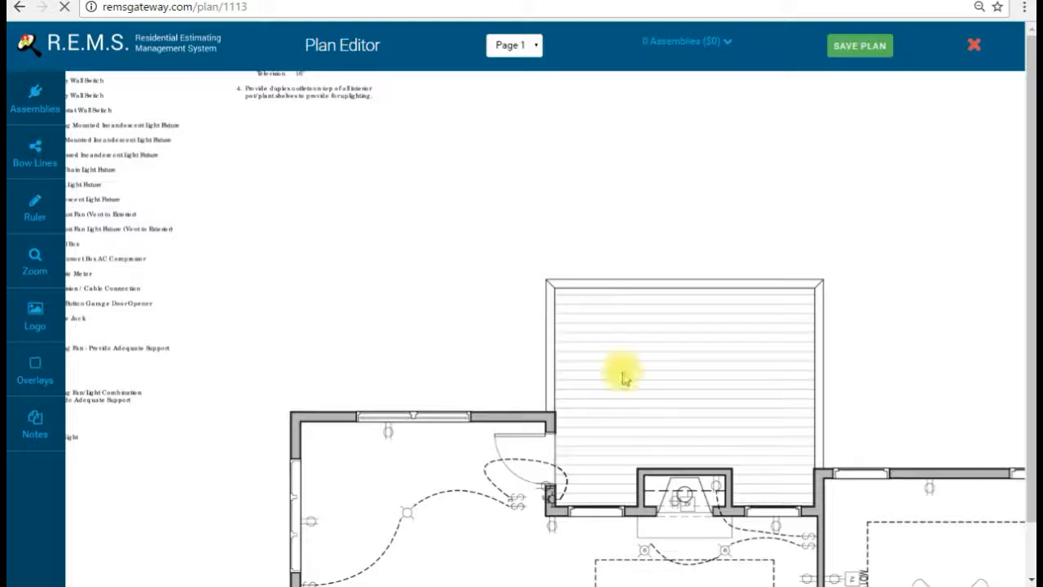
left_click_drag(622, 374, 553, 225)
scroll(553, 231, "down", 2)
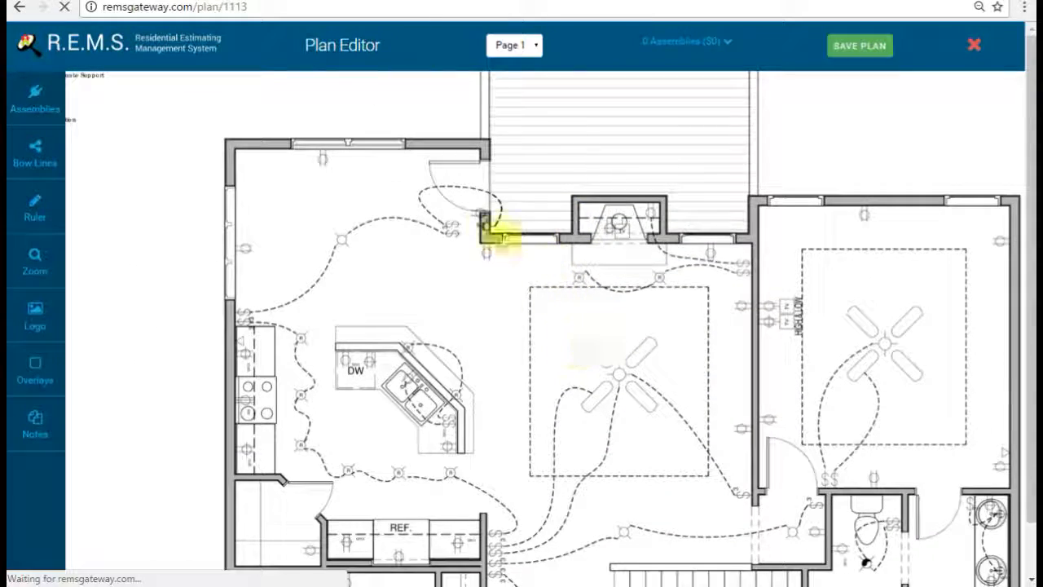
left_click_drag(721, 395, 692, 203)
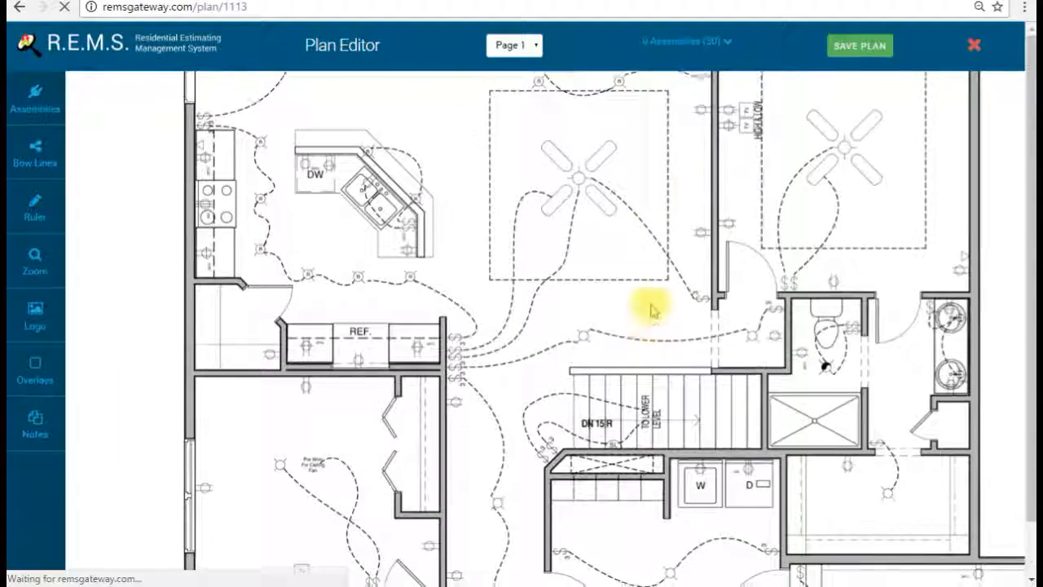
left_click_drag(652, 303, 551, 162)
left_click_drag(517, 332, 756, 299)
left_click_drag(555, 397, 545, 283)
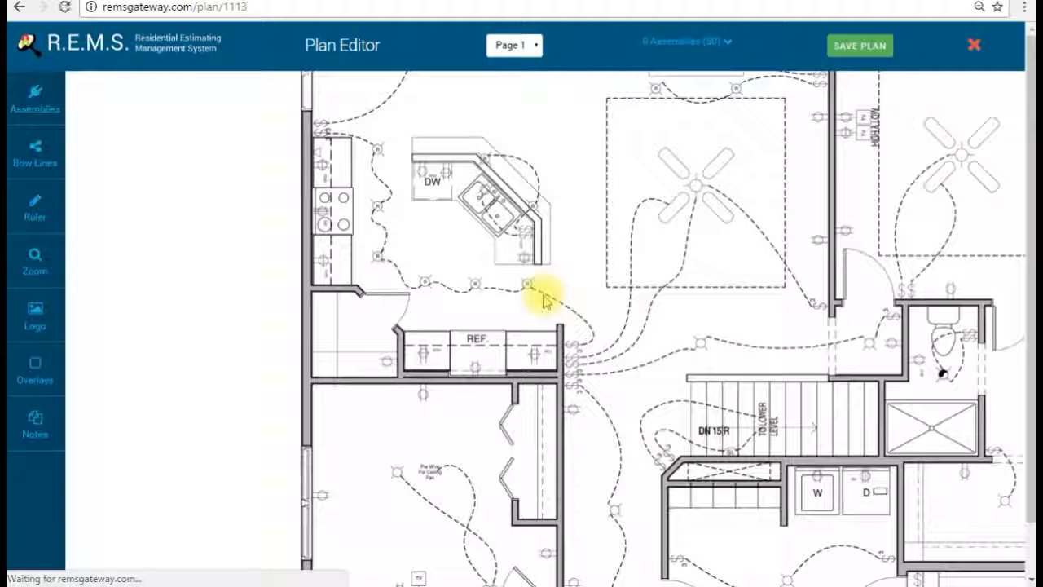
left_click_drag(570, 340, 547, 243)
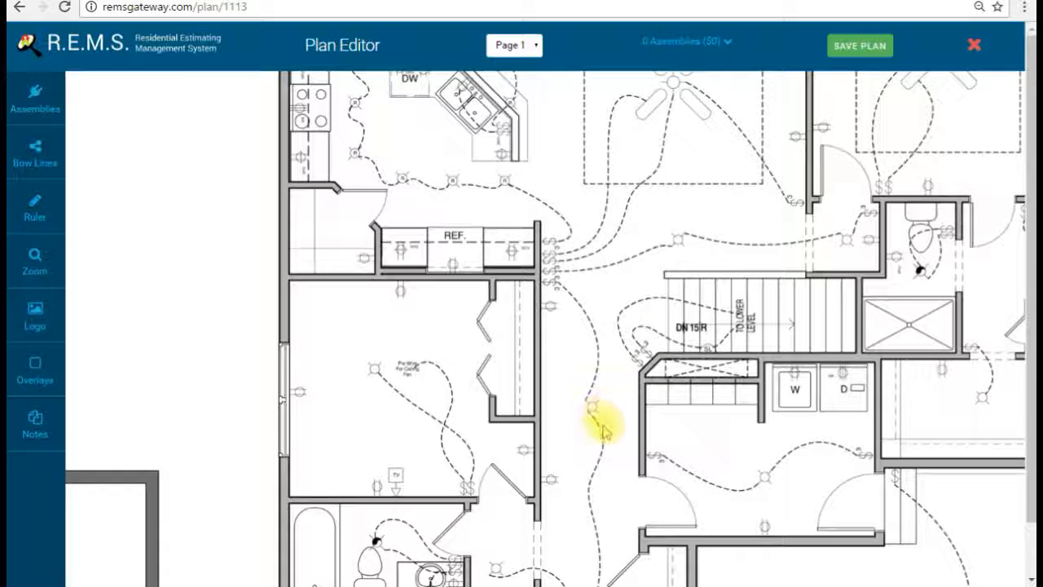
left_click_drag(592, 412, 587, 240)
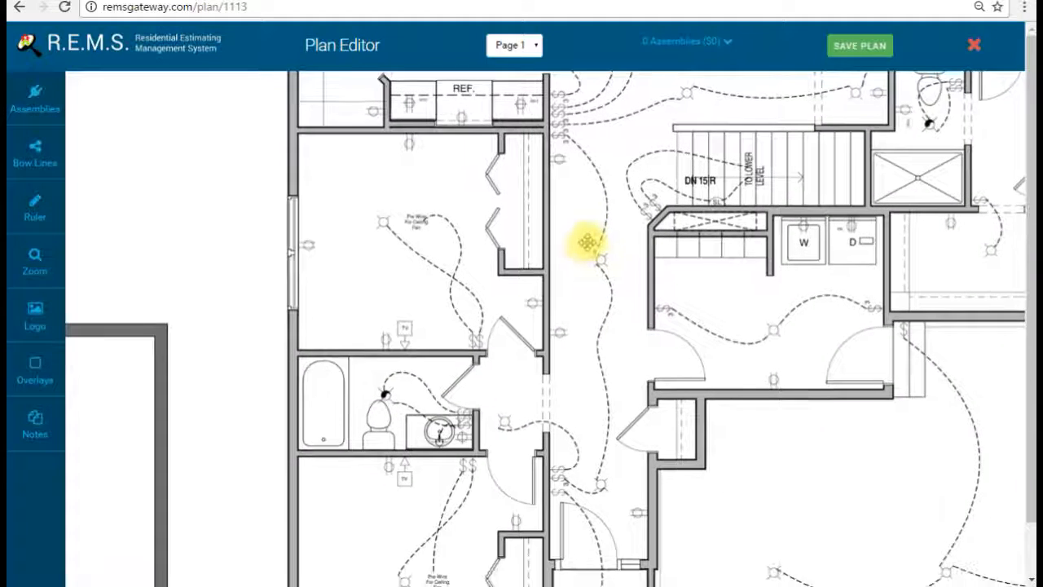
Step: Pick the transparent Decorah Single Pole Switch and place one in the bedroom
left_click(33, 88)
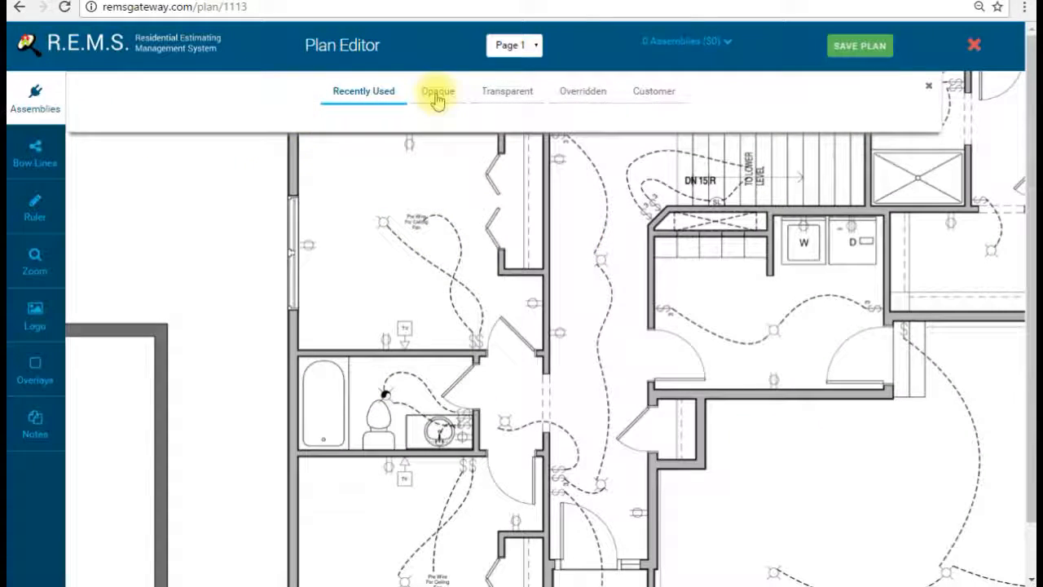
left_click(437, 93)
left_click(497, 90)
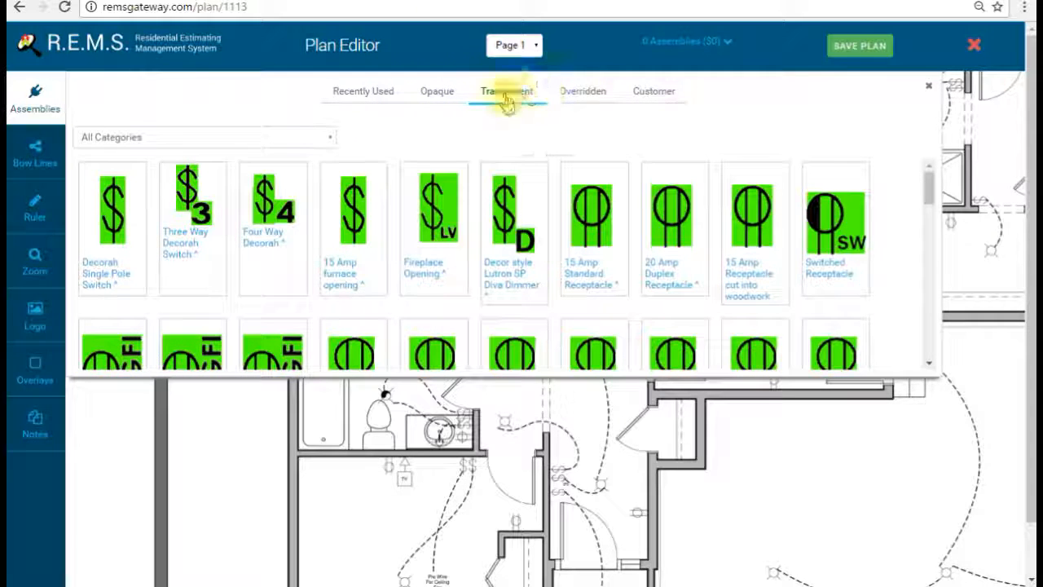
left_click(121, 213)
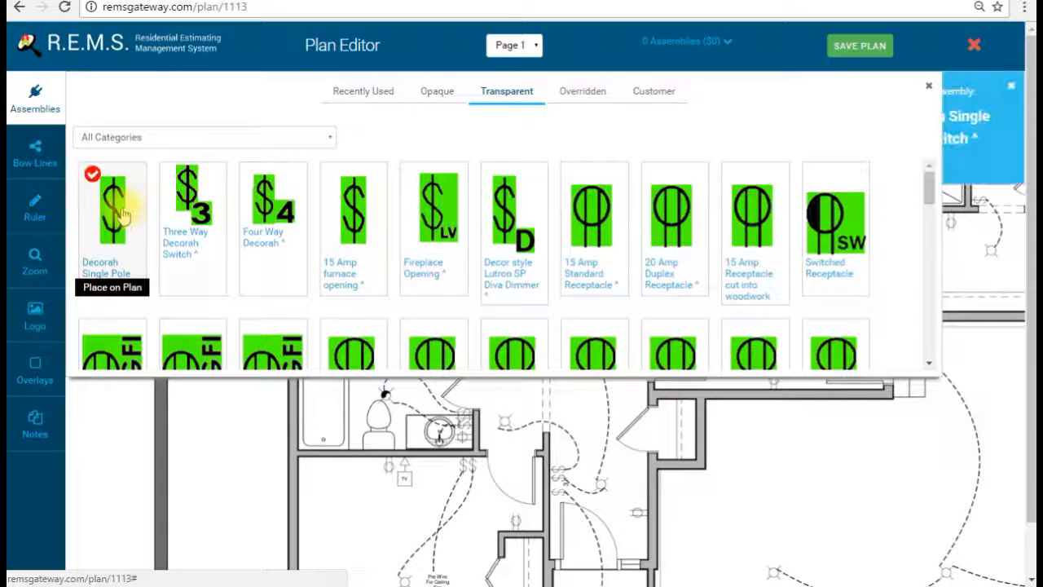
left_click(35, 102)
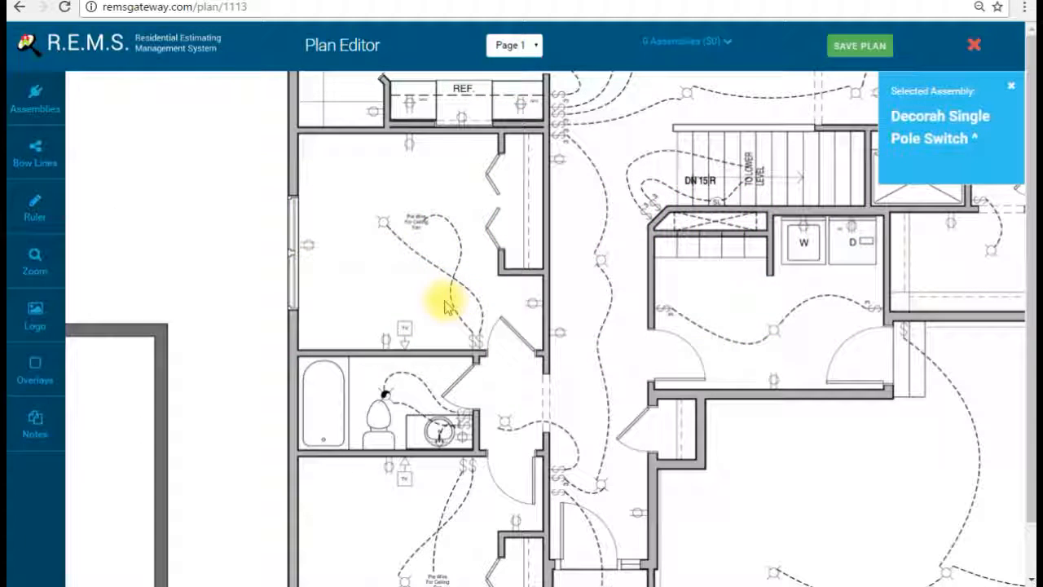
left_click(471, 324)
left_click_drag(473, 326, 430, 326)
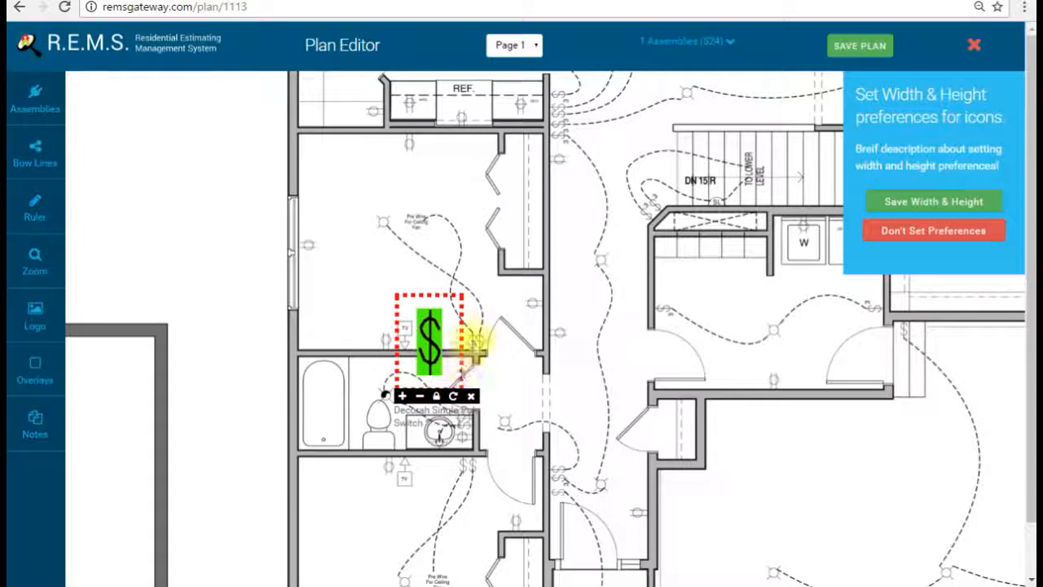
Step: Shrink the switch icon to symbol size and dismiss the icon size prompt
left_click(420, 396)
left_click(421, 396)
left_click(421, 396)
left_click(420, 396)
left_click(407, 308)
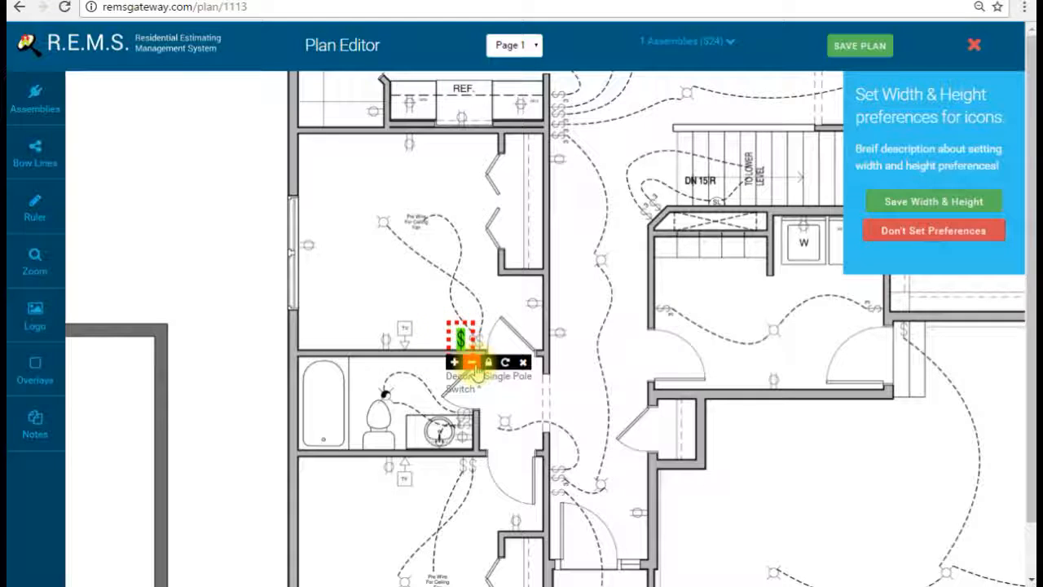
left_click(459, 341)
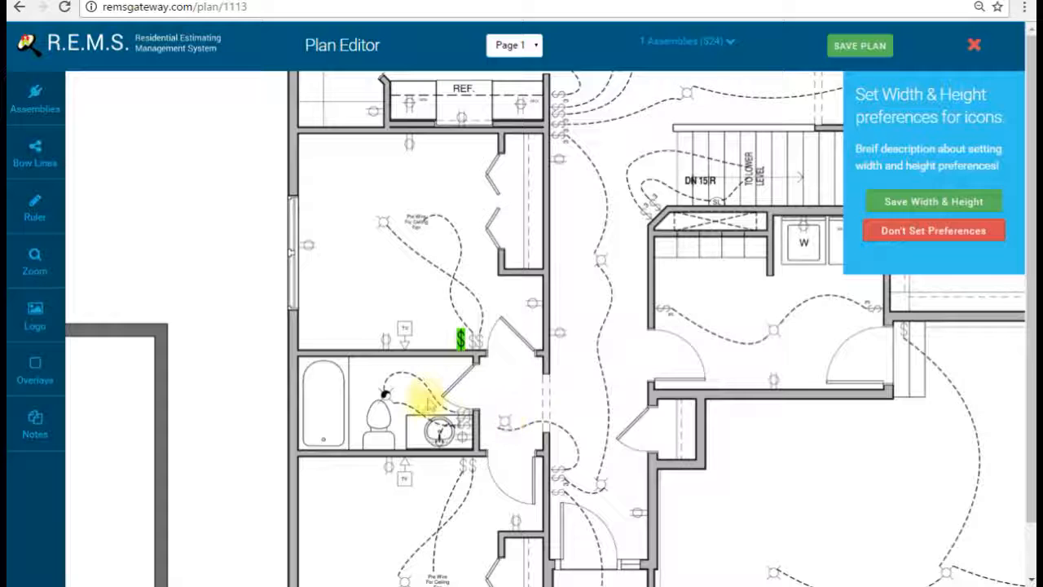
left_click(888, 204)
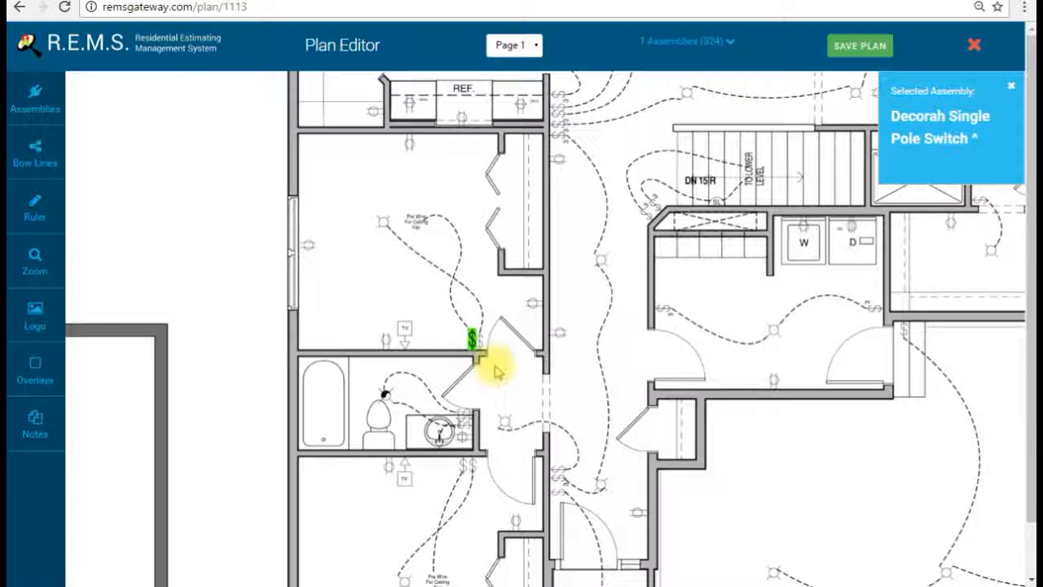
Step: Zoom in and pan to the bathroom and bedroom switch symbols
left_click(35, 257)
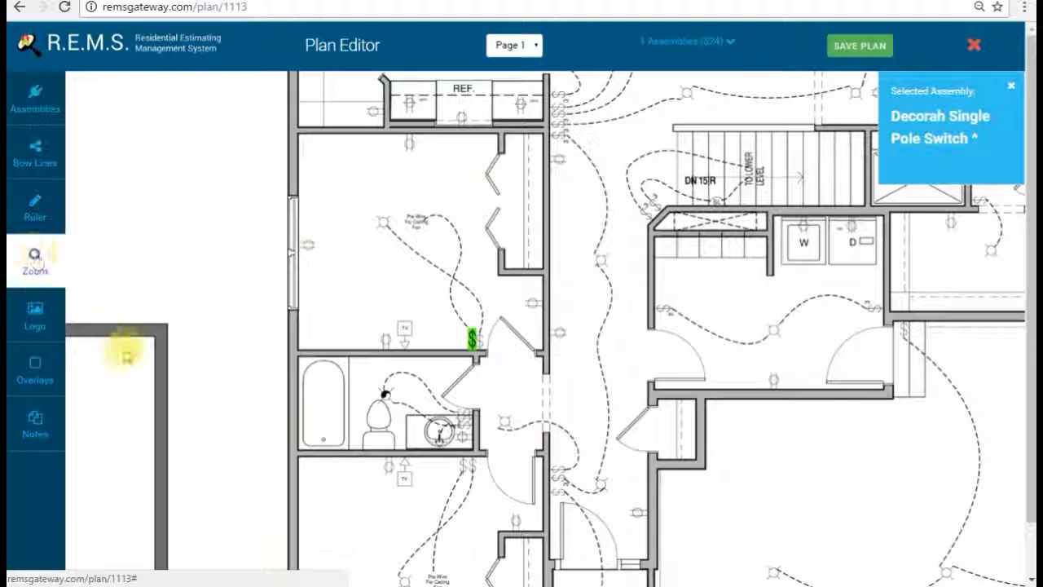
left_click(87, 282)
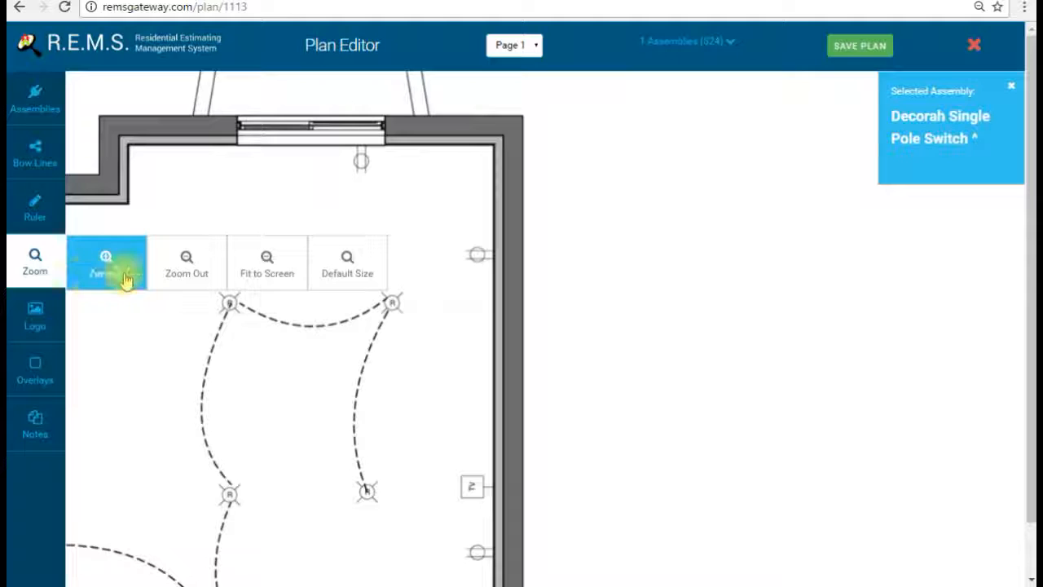
left_click(116, 276)
left_click_drag(475, 420, 471, 130)
left_click_drag(518, 367, 499, 102)
left_click_drag(587, 511, 591, 301)
left_click_drag(482, 494, 1024, 372)
left_click_drag(797, 471, 219, 374)
left_click_drag(775, 457, 147, 261)
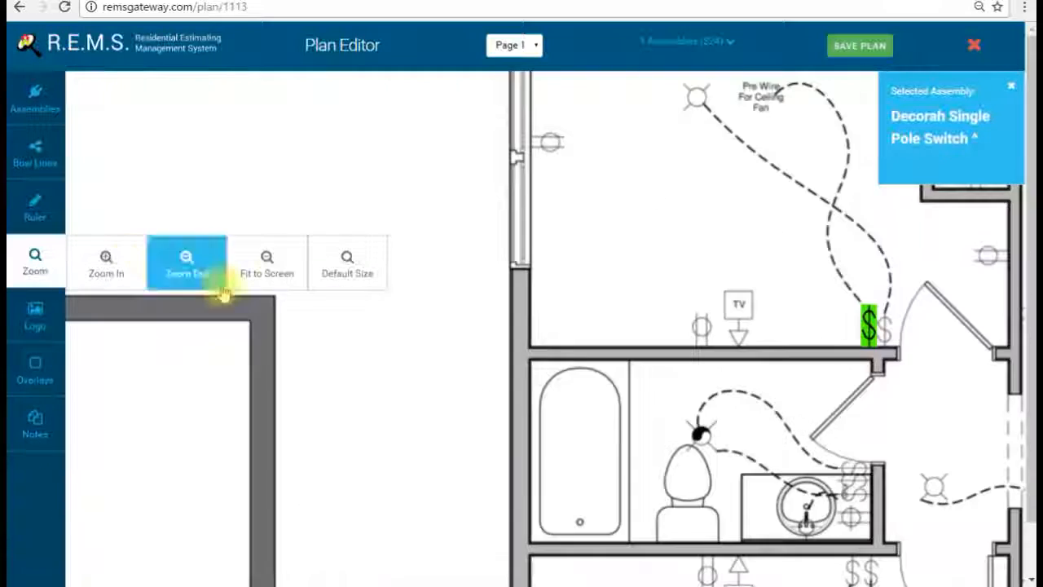
left_click_drag(640, 398, 304, 397)
left_click(35, 256)
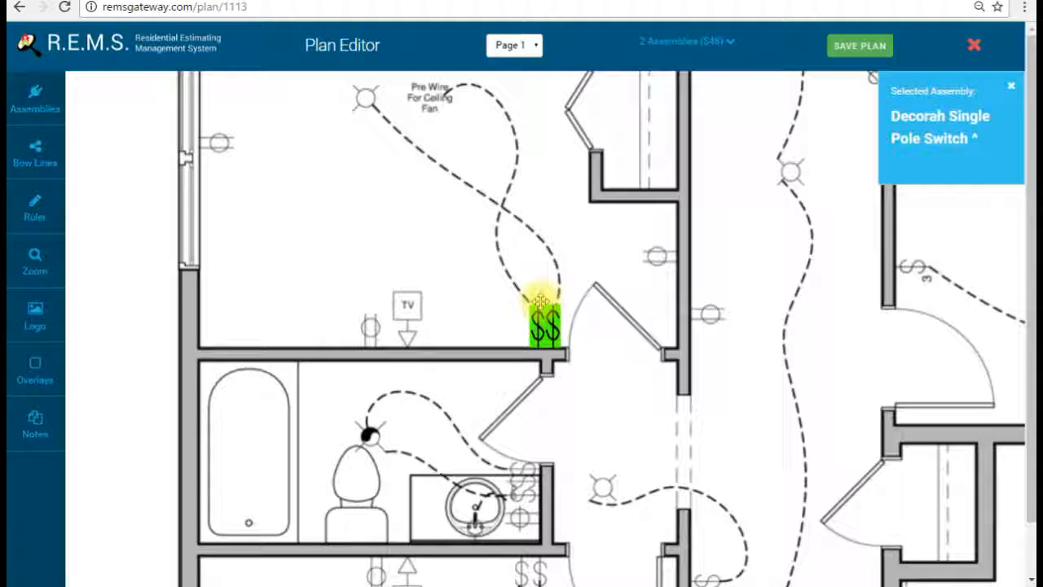
scroll(542, 303, "down", 2)
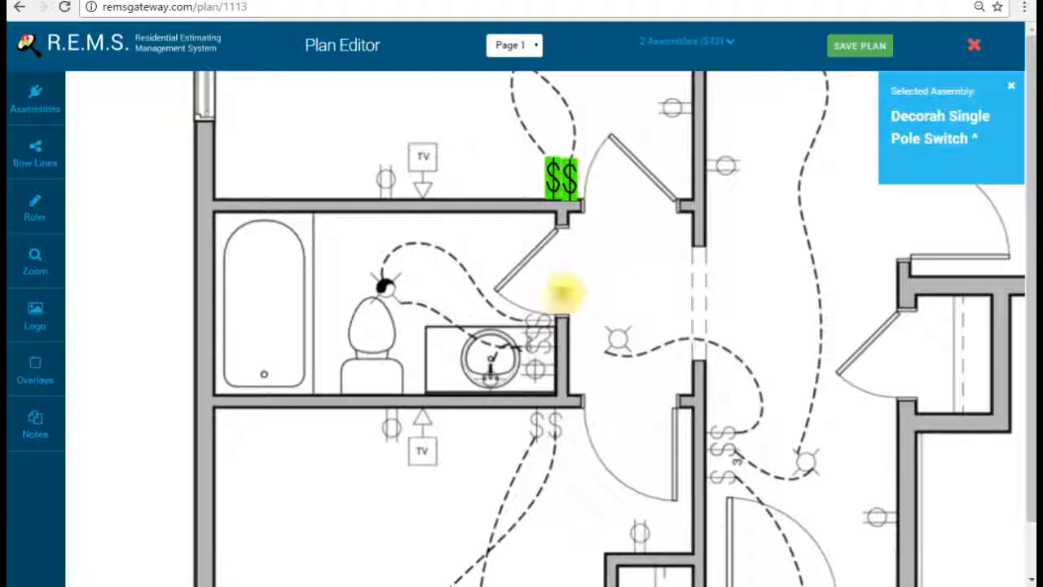
Step: Place rotated Decorah switches over the vanity switch symbols and below the bathroom wall
left_click(562, 293)
left_click(617, 359)
left_click_drag(575, 325, 530, 351)
left_click(560, 295)
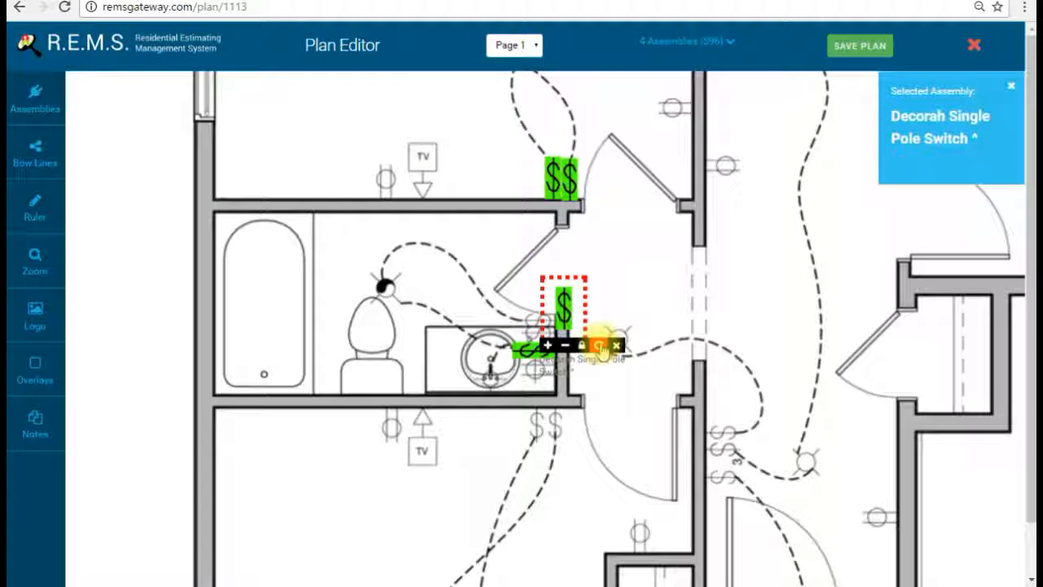
left_click_drag(568, 308, 525, 338)
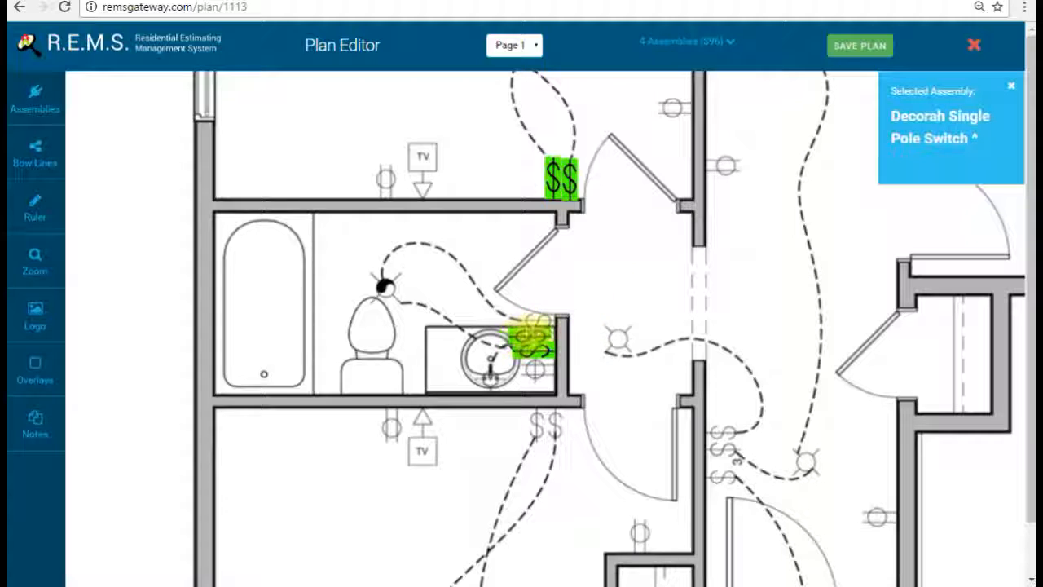
left_click(545, 295)
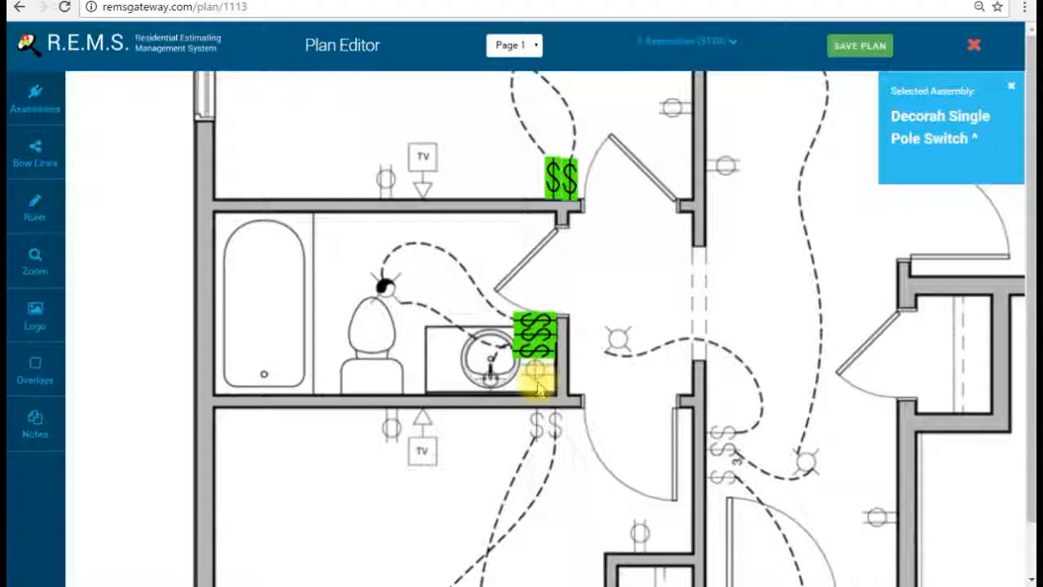
left_click(538, 429)
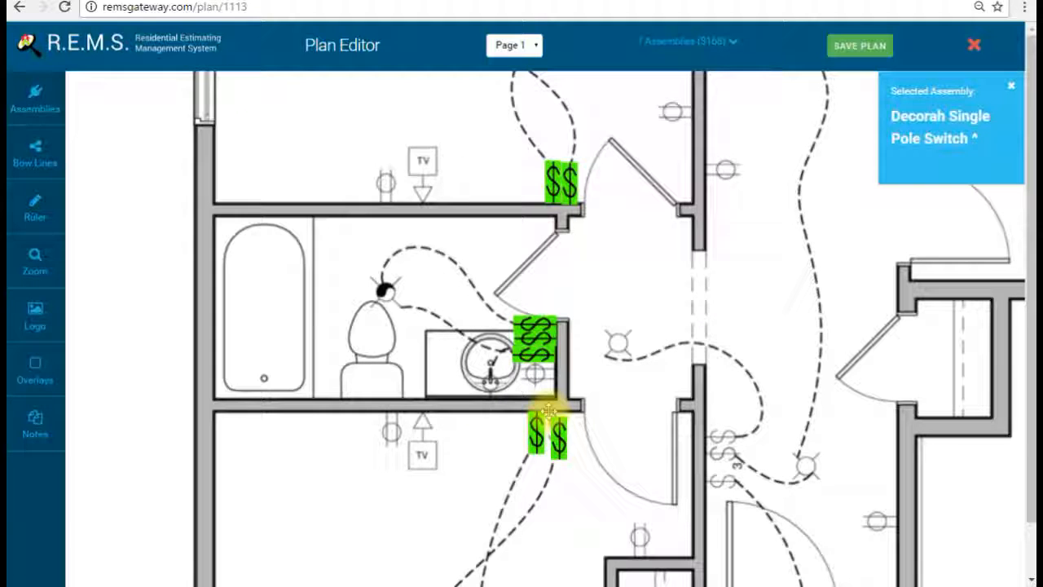
Step: Place two horizontal Decorah switches on the hallway wall switch symbols
left_click_drag(652, 392, 589, 348)
left_click(621, 351)
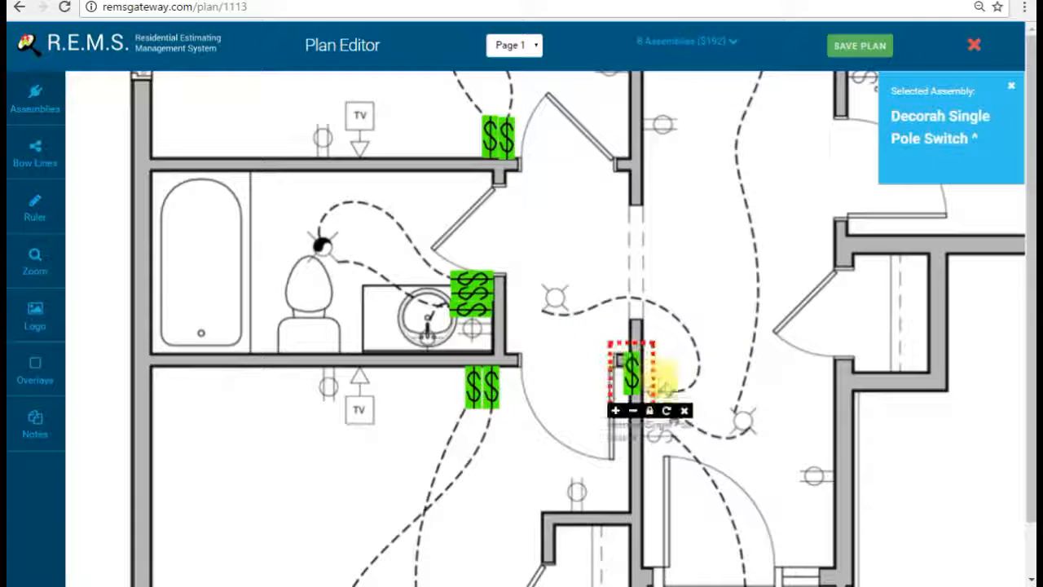
left_click(666, 410)
left_click_drag(628, 373, 652, 395)
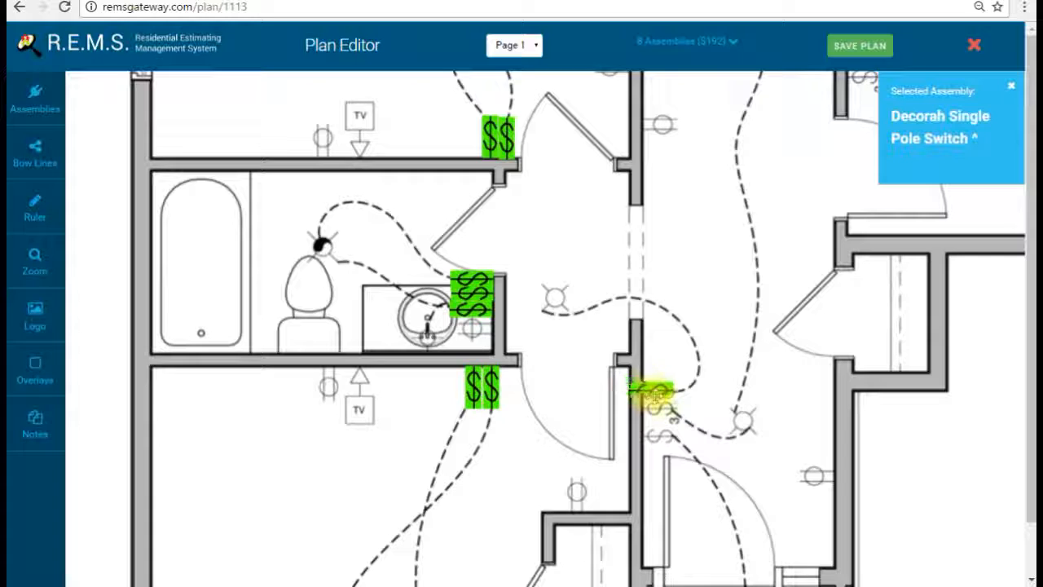
left_click(676, 447)
left_click(715, 489)
left_click_drag(677, 447, 664, 445)
left_click_drag(750, 141, 619, 404)
left_click_drag(658, 278, 638, 333)
left_click_drag(643, 181, 617, 413)
left_click_drag(613, 296, 618, 330)
left_click_drag(606, 261, 577, 338)
Step: Cover the switch symbols by the REF. wall with Decorah switches
left_click(482, 375)
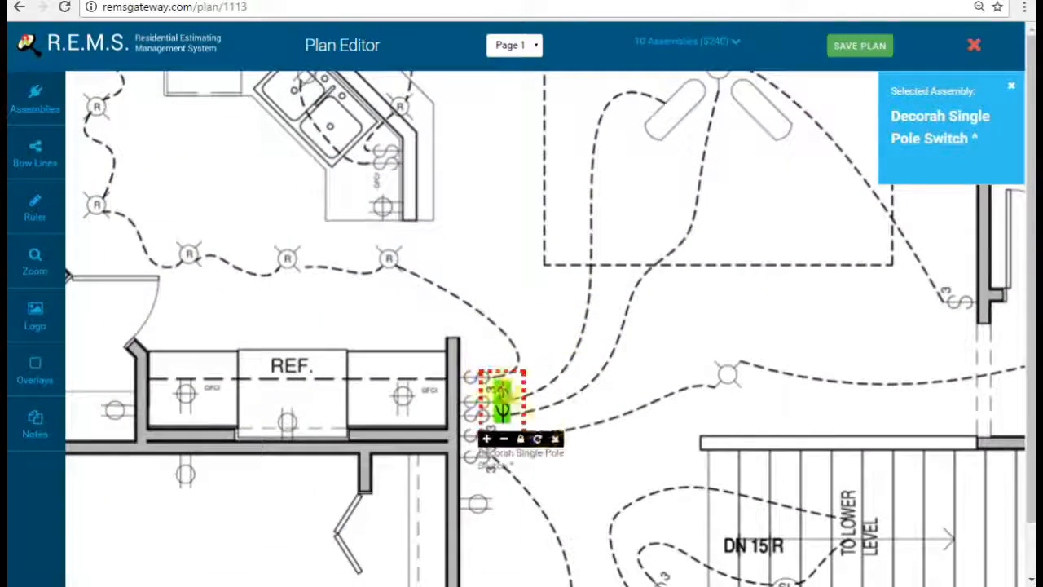
left_click(540, 440)
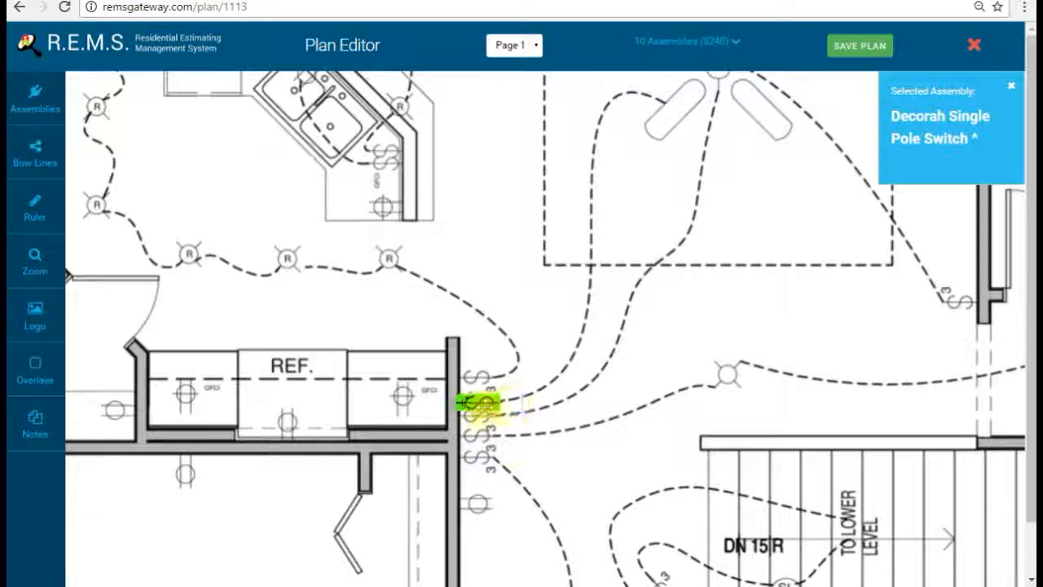
left_click_drag(842, 332, 496, 346)
left_click(708, 326)
left_click_drag(721, 339, 773, 255)
left_click_drag(898, 355, 791, 286)
Step: Add stacked switches by the half bath door and one near the double vanity
left_click(799, 286)
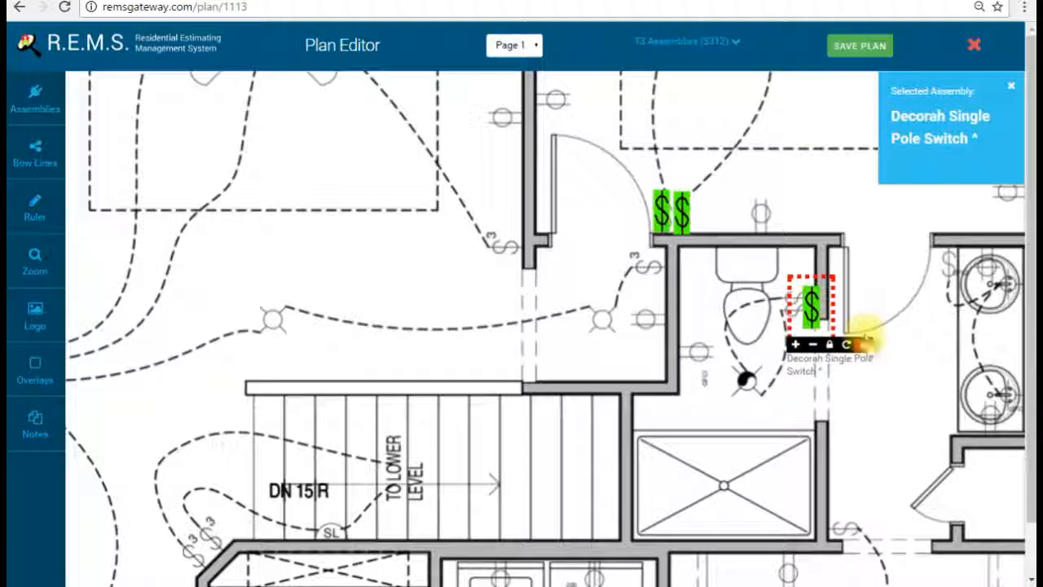
left_click(845, 343)
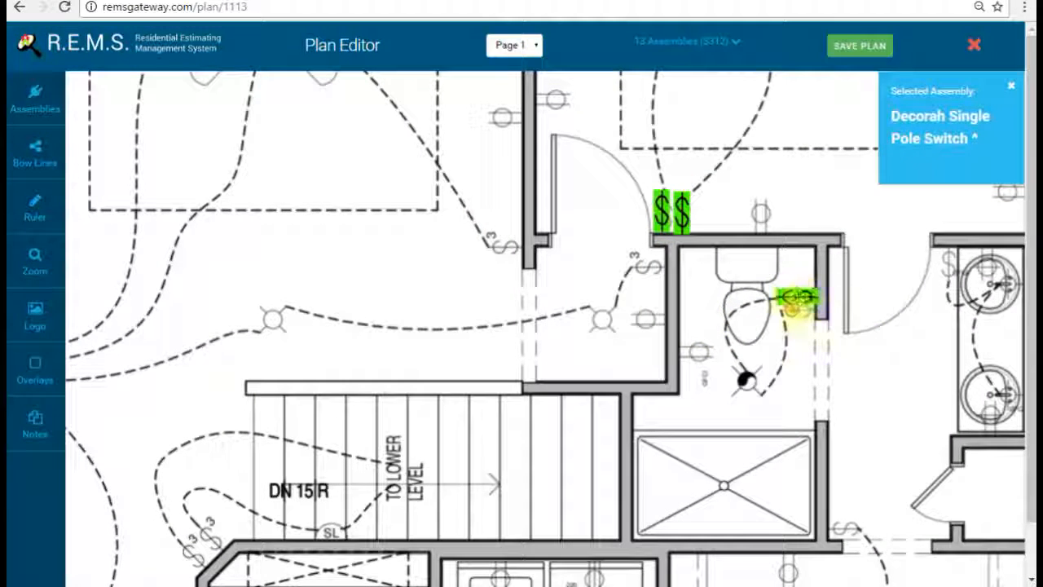
left_click(812, 336)
left_click_drag(813, 337, 797, 315)
left_click_drag(852, 282, 727, 287)
left_click(825, 245)
Step: Place a horizontal switch on the wall below the shower
scroll(774, 228, "down", 2)
left_click(691, 372)
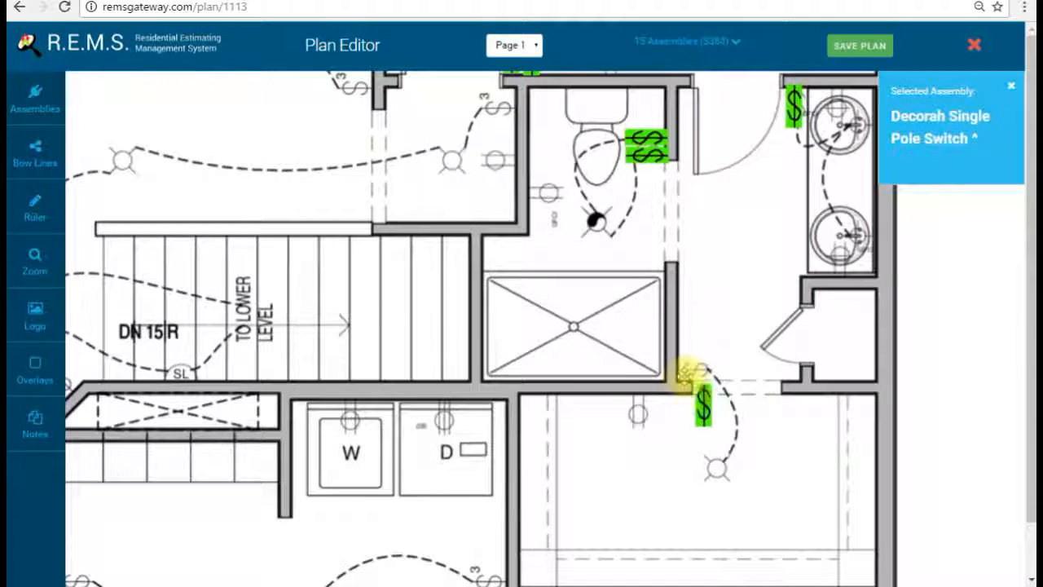
left_click(738, 443)
left_click_drag(713, 404, 709, 371)
Step: Add a horizontal Decorah switch beside the fireplace wall
left_click_drag(722, 180, 741, 437)
left_click_drag(689, 189, 659, 347)
left_click_drag(530, 256, 516, 319)
left_click_drag(326, 260, 491, 371)
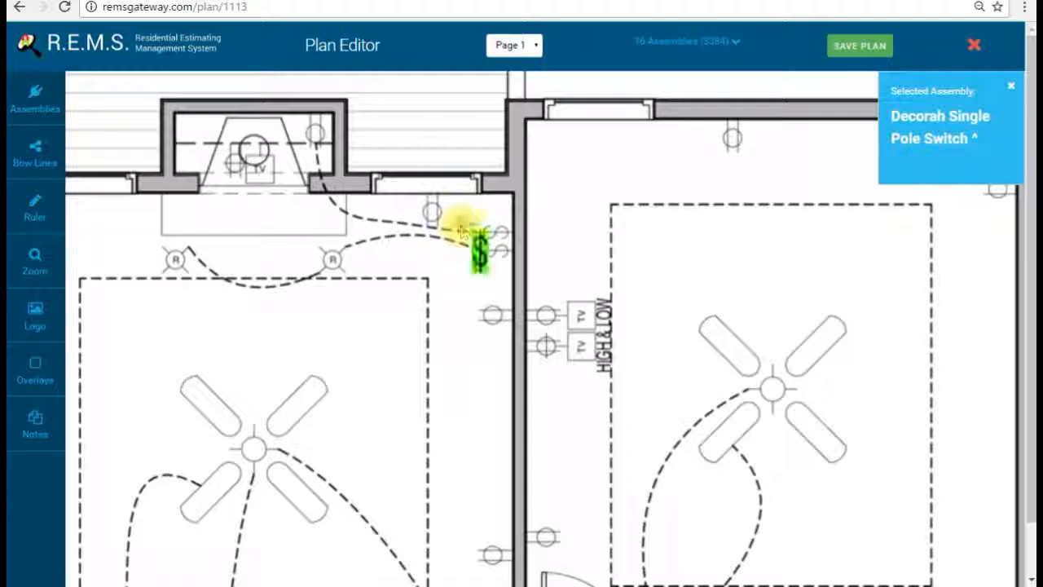
left_click(465, 232)
left_click(516, 291)
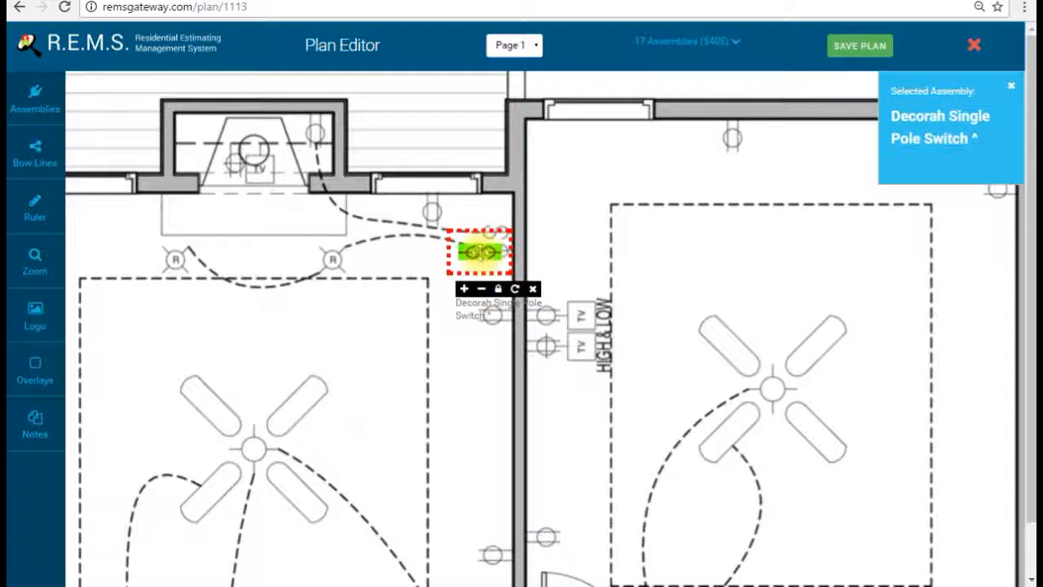
Step: Place a switch by the kitchen door
left_click_drag(326, 345, 759, 215)
left_click_drag(506, 343, 678, 192)
left_click_drag(468, 225, 549, 447)
left_click_drag(455, 298, 360, 389)
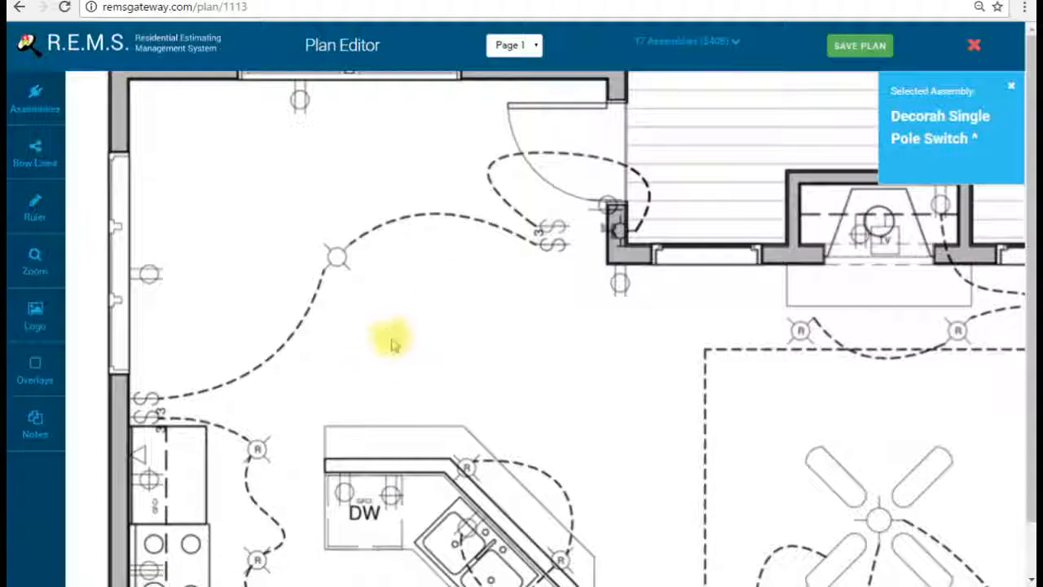
left_click(552, 231)
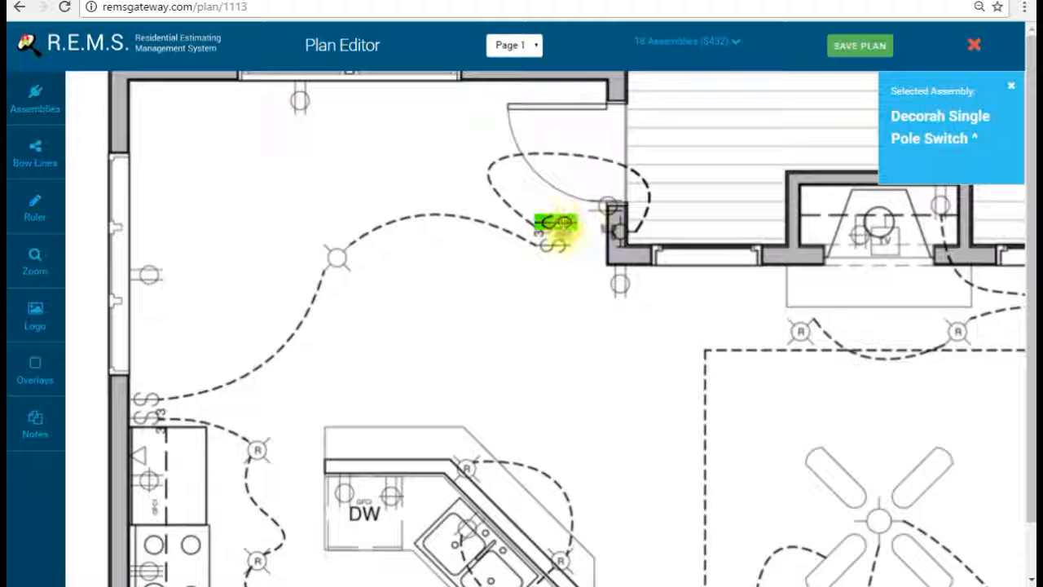
left_click_drag(595, 322, 523, 303)
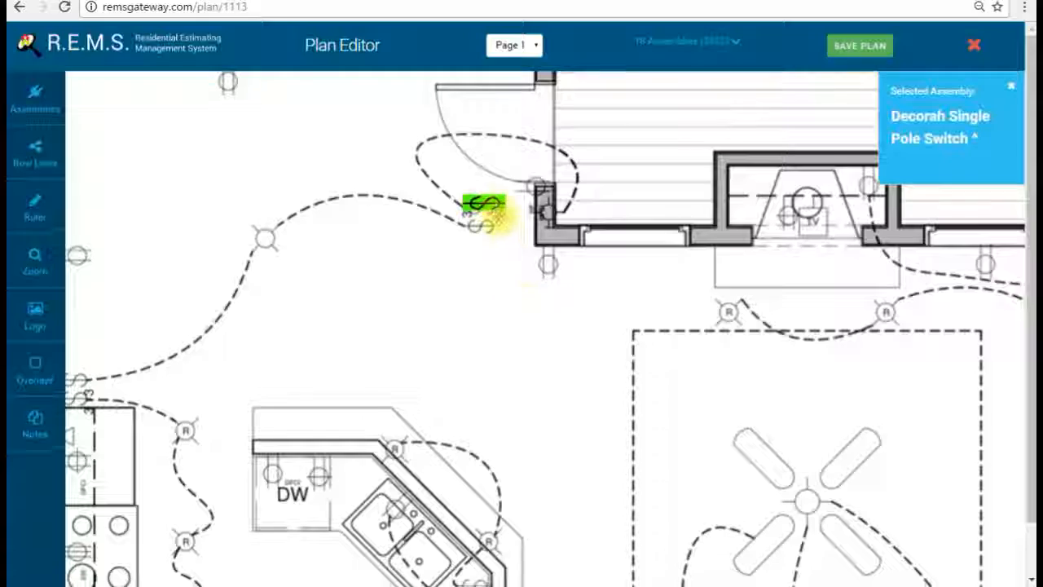
Step: Delete the extra switch by the kitchen door and return to the bathroom area
mouse_move(496, 205)
left_click(537, 240)
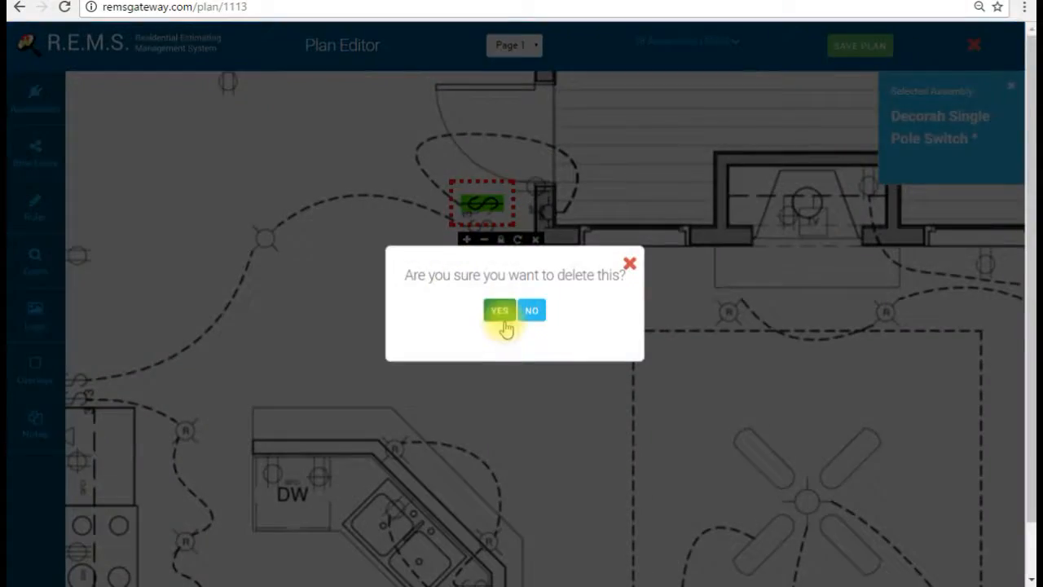
left_click(497, 311)
left_click_drag(546, 361, 559, 123)
left_click_drag(498, 317, 493, 138)
left_click_drag(473, 294, 493, 103)
left_click_drag(569, 260, 519, 39)
left_click_drag(542, 226, 592, 110)
left_click_drag(655, 166, 576, 281)
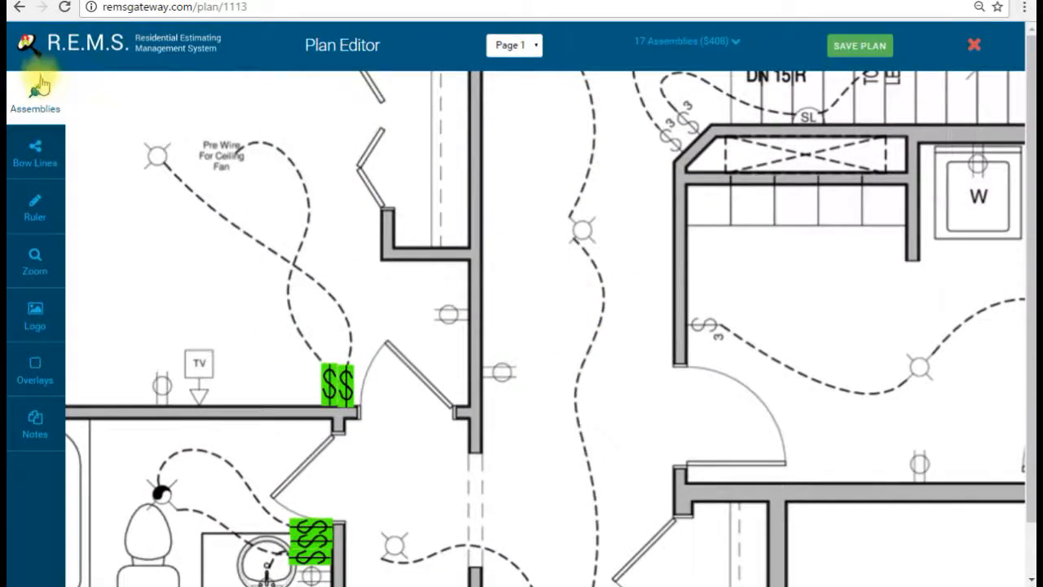
Step: Choose the Three Way Decorah Switch and place one in the hallway
left_click(35, 96)
left_click(204, 207)
left_click(36, 94)
left_click_drag(496, 400, 496, 193)
left_click(518, 224)
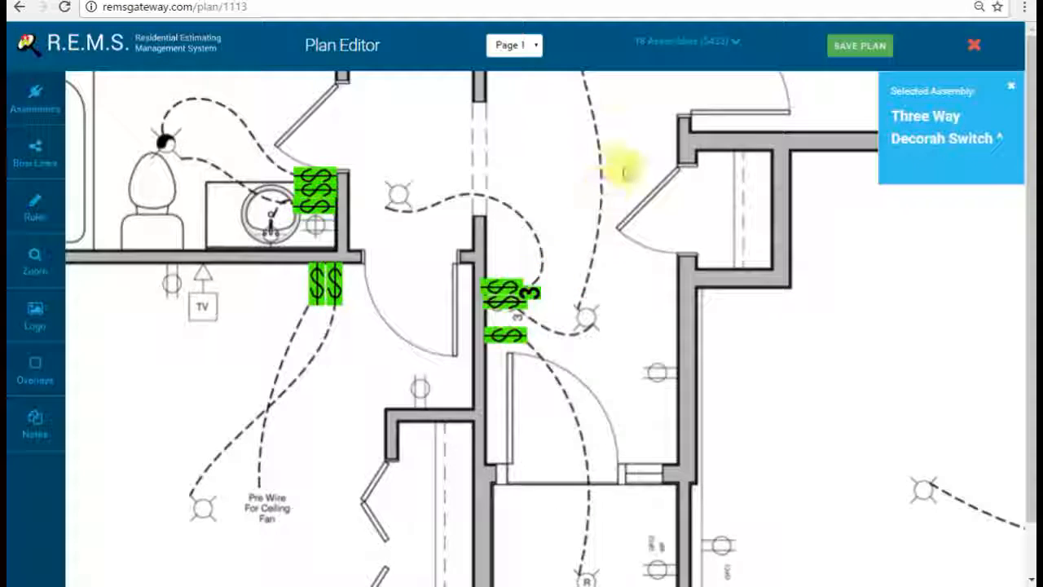
Step: Place another Three Way Decorah Switch on the hallway wall, rotated vertical
left_click_drag(624, 163, 538, 346)
left_click(595, 207)
left_click(647, 260)
left_click(646, 261)
left_click(646, 261)
left_click(647, 261)
left_click(646, 261)
left_click(647, 261)
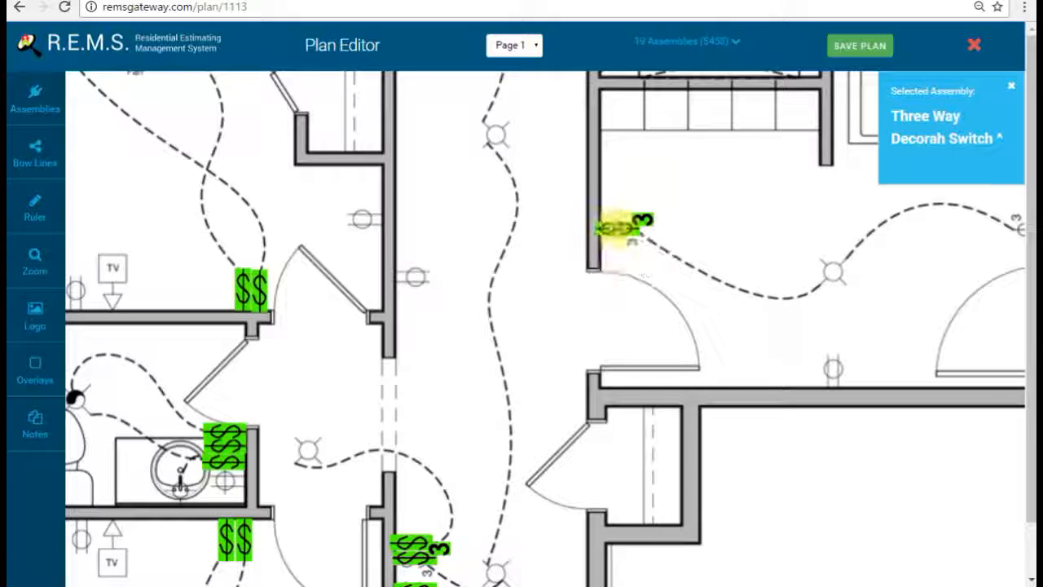
Step: Add a Decorah Single Pole Switch on the laundry room wall
left_click_drag(903, 217, 479, 272)
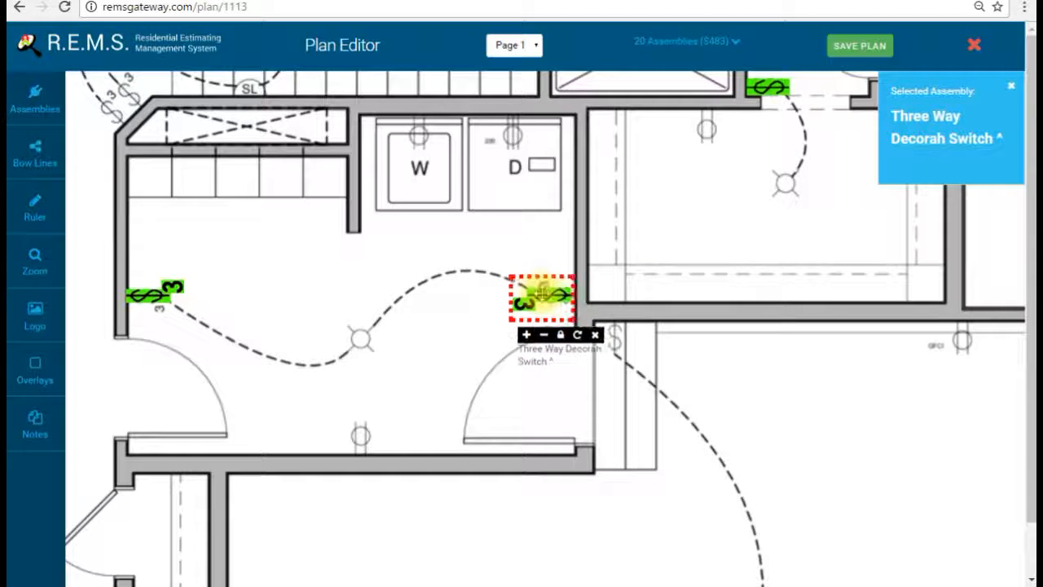
left_click(35, 96)
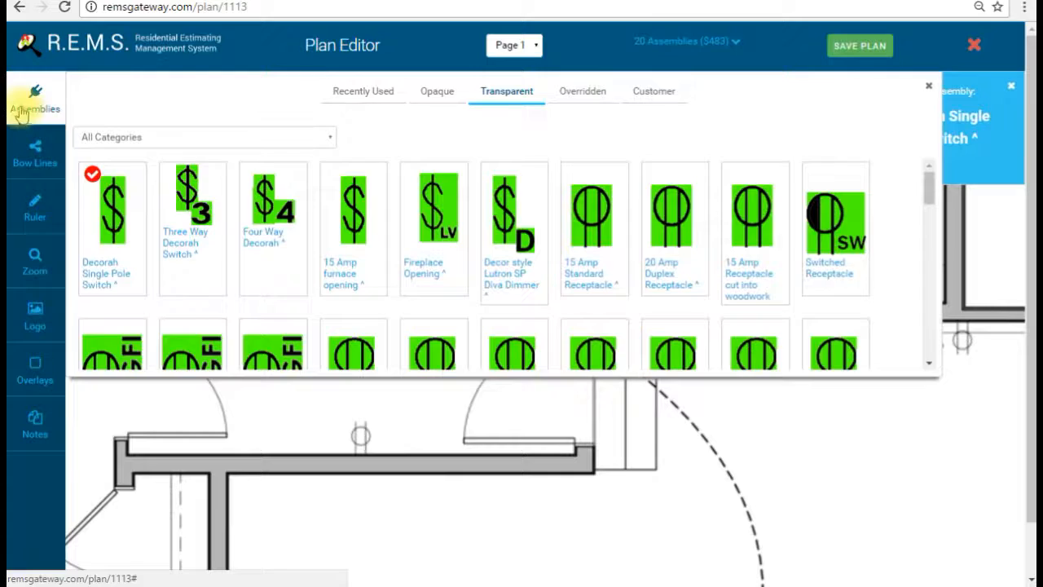
left_click(22, 114)
left_click(586, 353)
left_click_drag(588, 352, 615, 340)
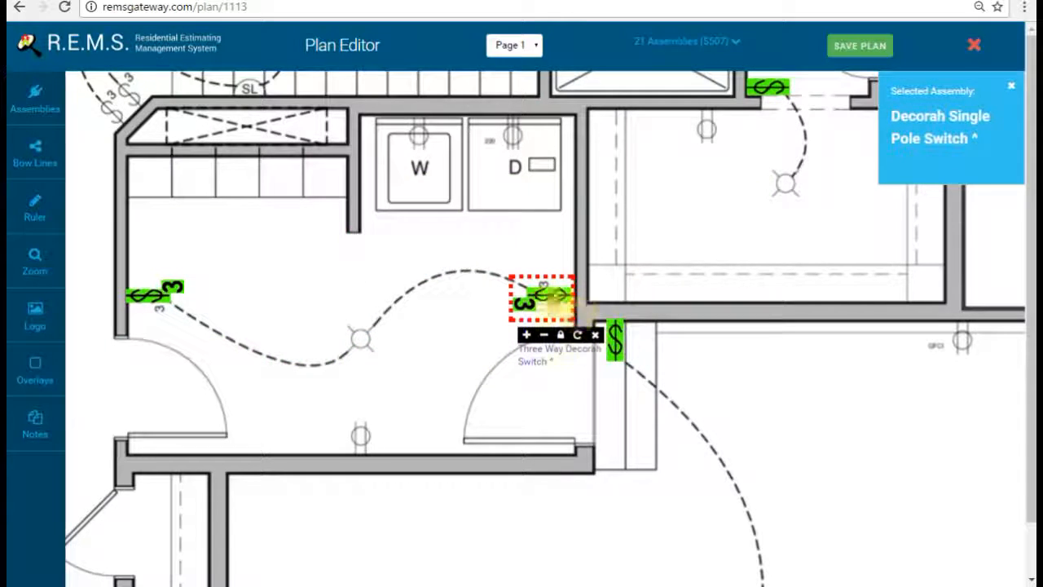
Step: Put a horizontal Three Way Decorah Switch on the hallway wall by the bathroom doorway
left_click_drag(662, 177, 471, 354)
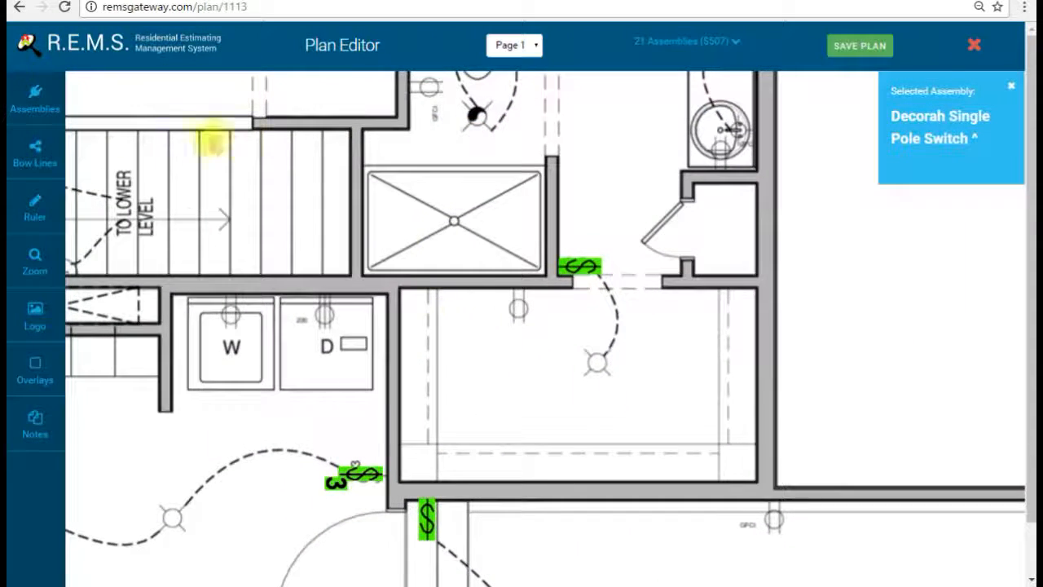
left_click(35, 96)
left_click(208, 204)
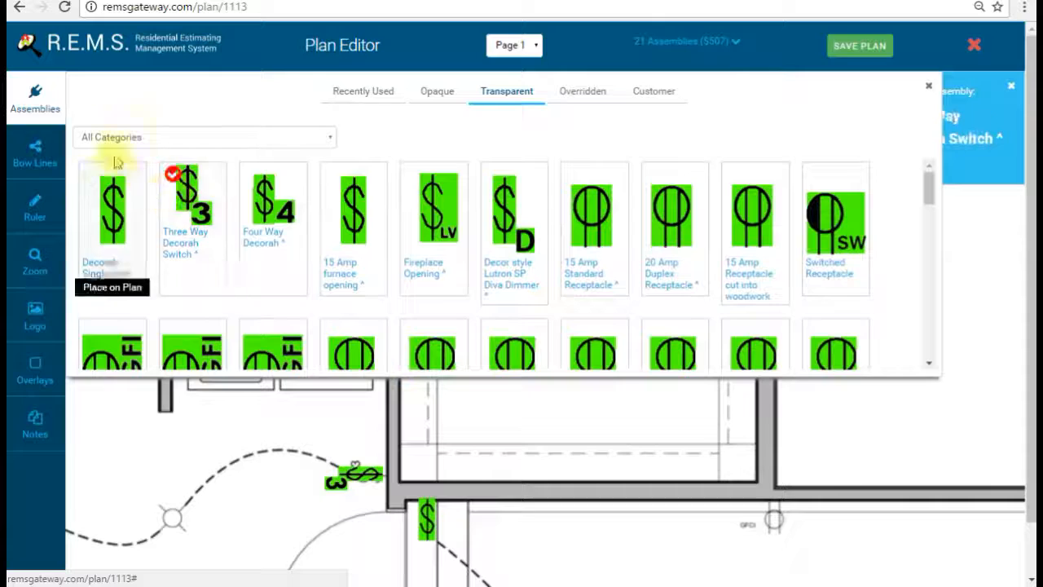
left_click(68, 109)
left_click_drag(449, 170, 491, 400)
left_click(438, 298)
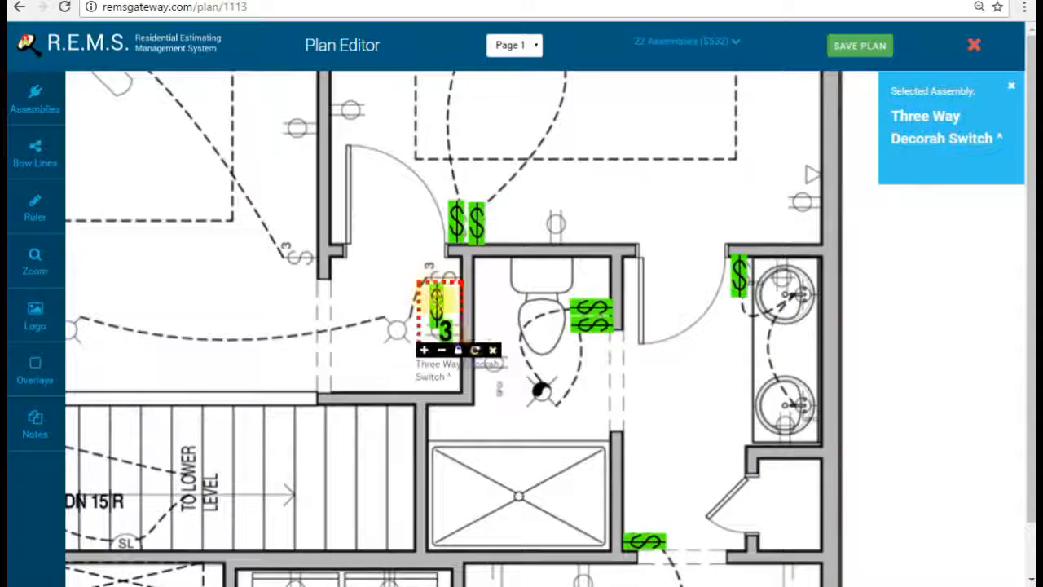
left_click(475, 349)
left_click_drag(431, 298, 424, 273)
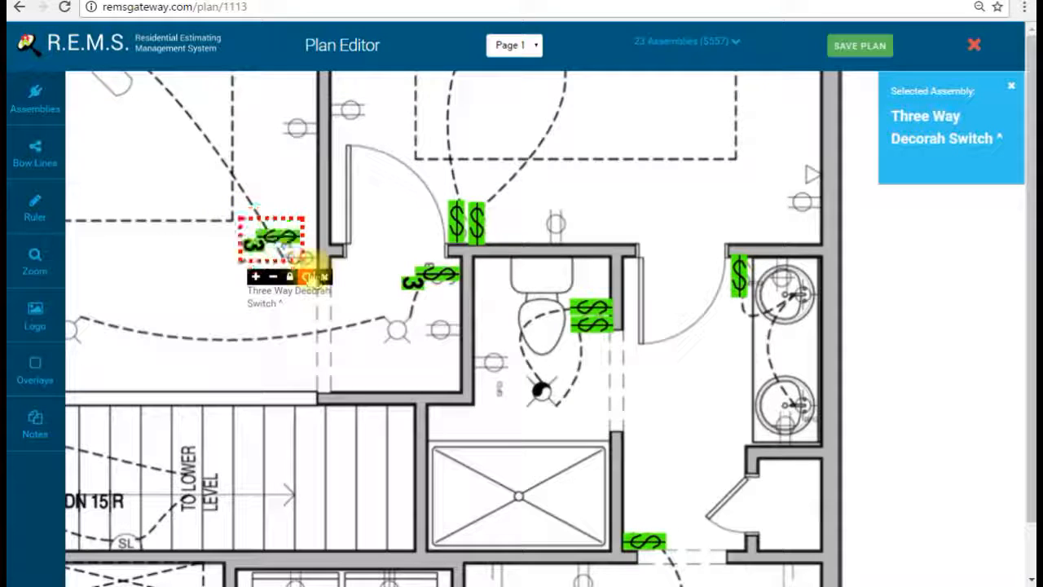
Step: Place two more three-way switches, turning the one by the refrigerator wall horizontal
left_click_drag(101, 217, 459, 210)
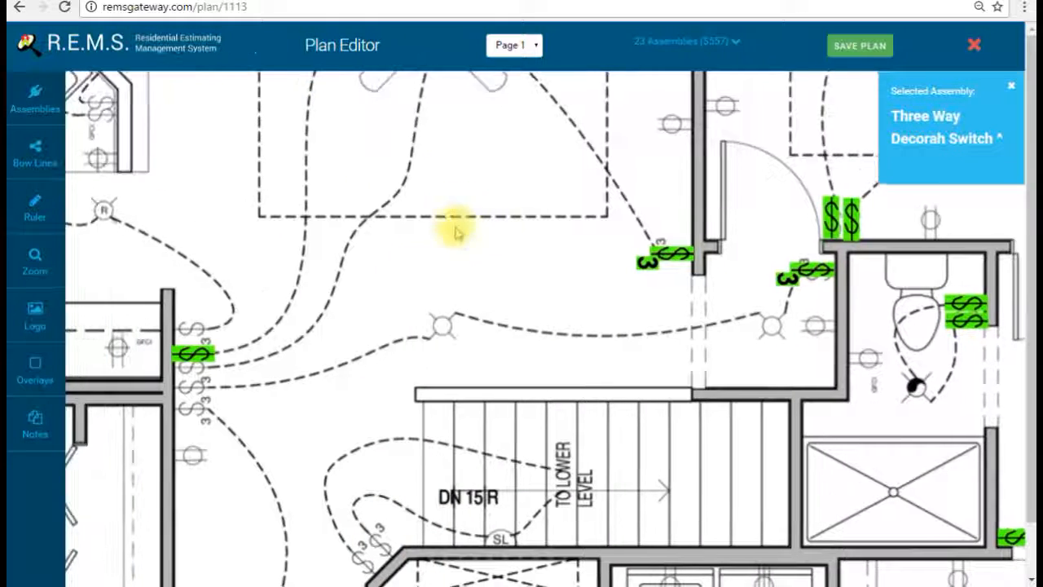
left_click(289, 232)
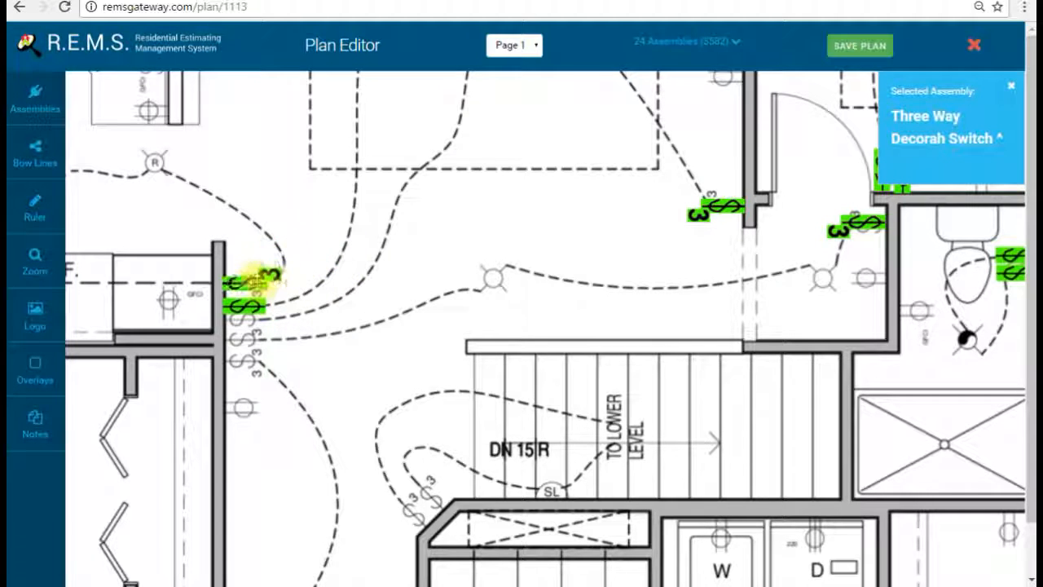
left_click_drag(326, 332, 348, 249)
left_click(361, 275)
left_click(402, 319)
left_click(402, 319)
left_click(401, 319)
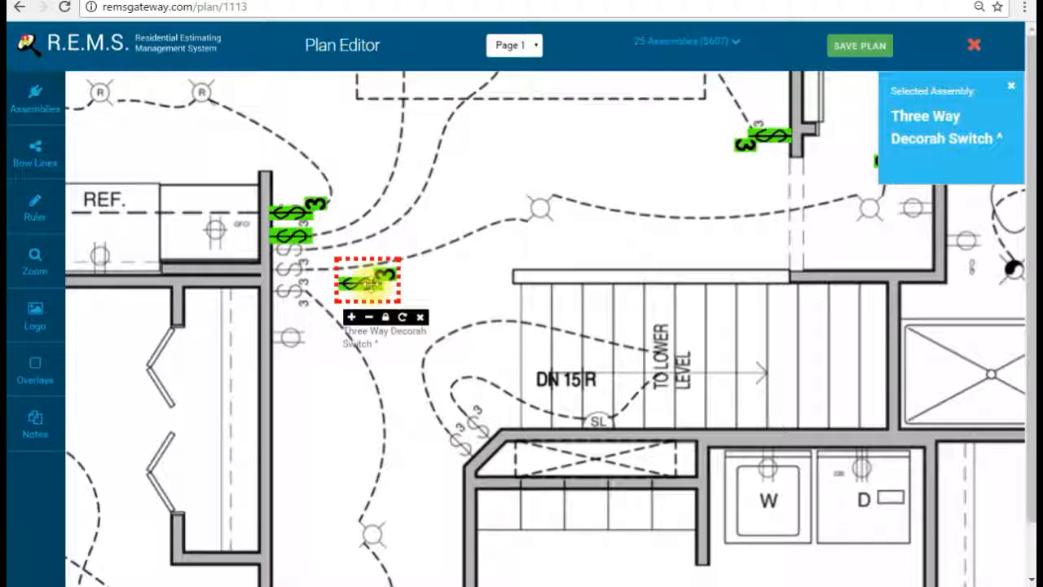
Step: Stack the three-way switch beside the other switches on the refrigerator wall
left_click_drag(361, 285, 303, 261)
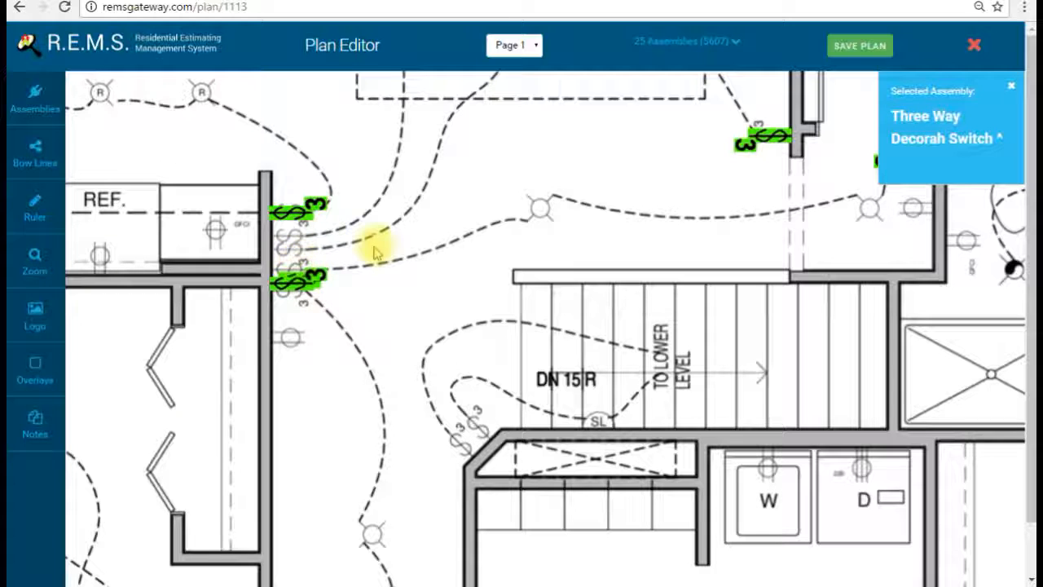
left_click_drag(297, 283, 436, 259)
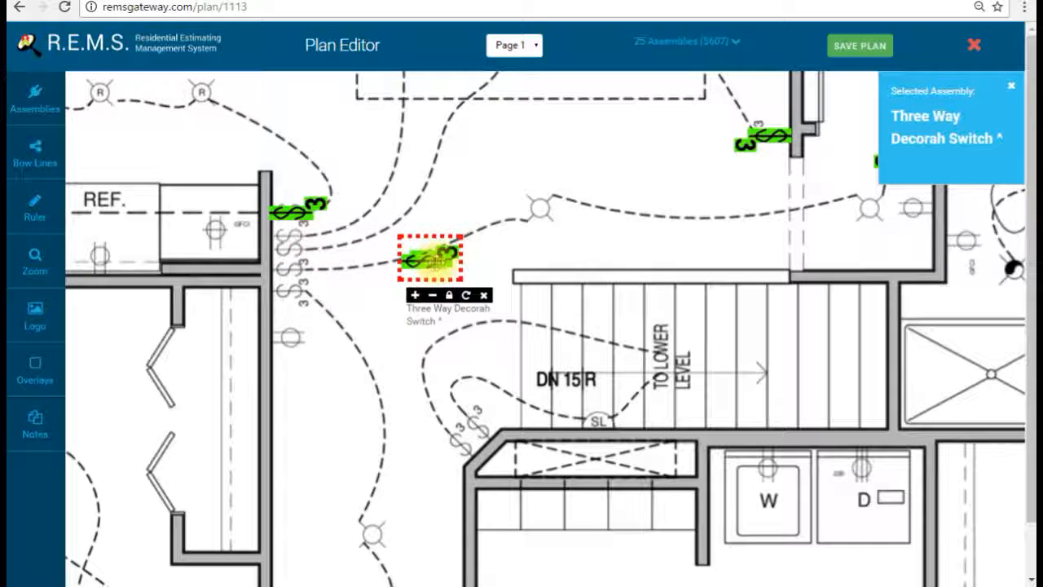
left_click(361, 316)
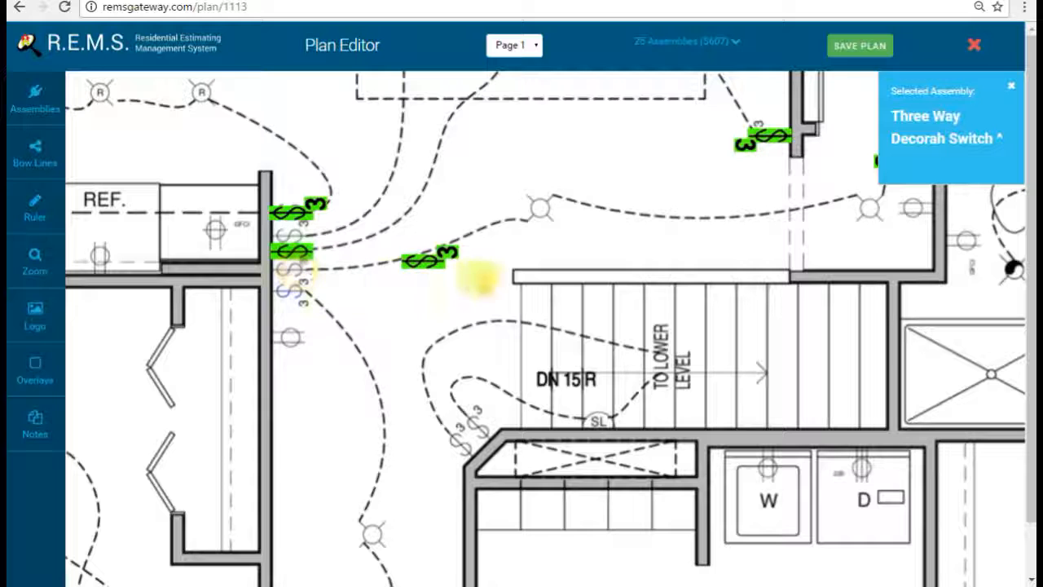
left_click_drag(448, 254, 324, 228)
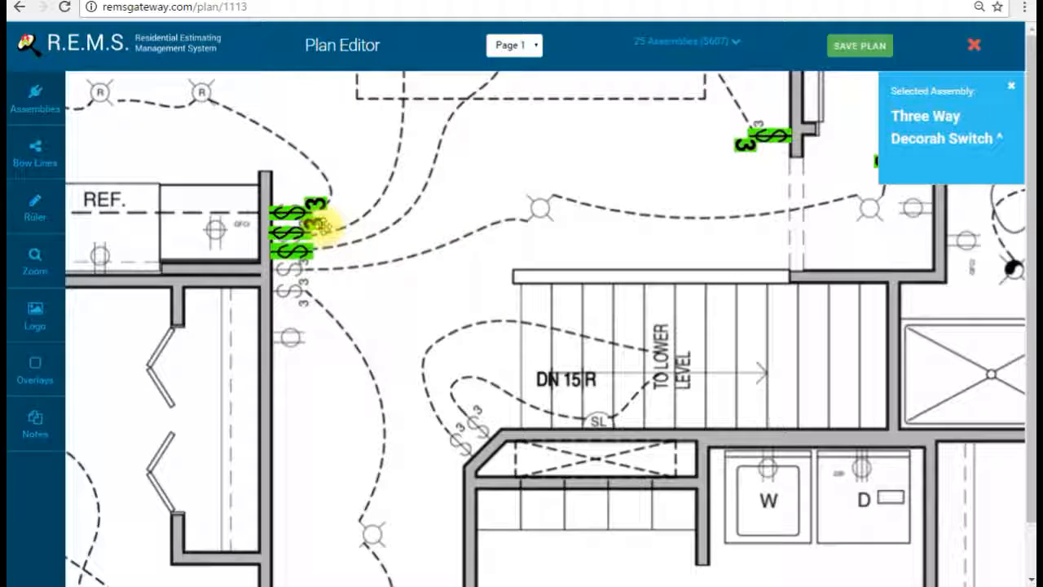
Step: Add two more horizontal three-way switches to the refrigerator wall stack
left_click(361, 276)
left_click(399, 322)
left_click(398, 322)
left_click(399, 322)
left_click_drag(364, 282, 320, 282)
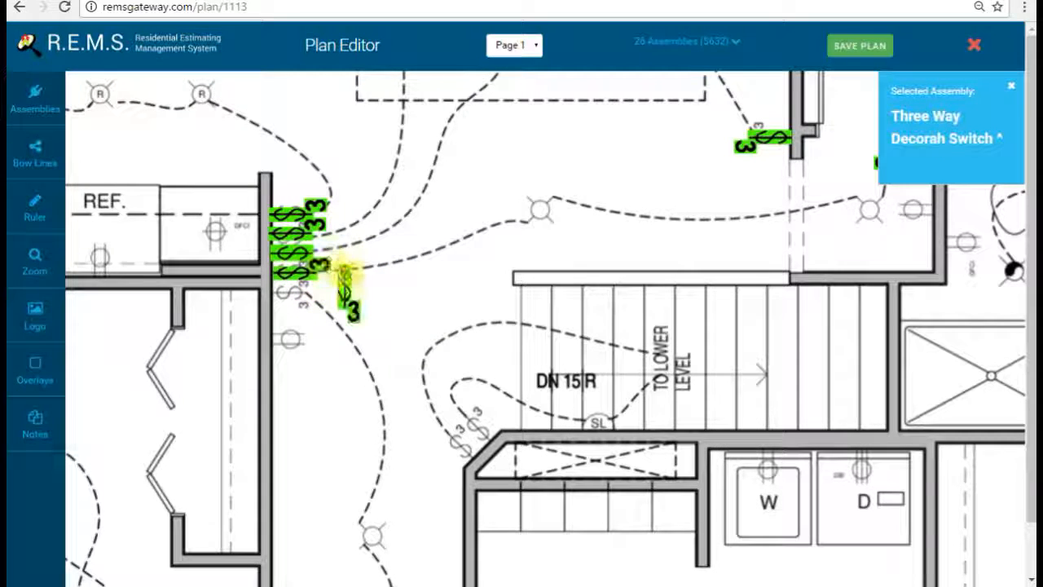
left_click(346, 275)
left_click(386, 331)
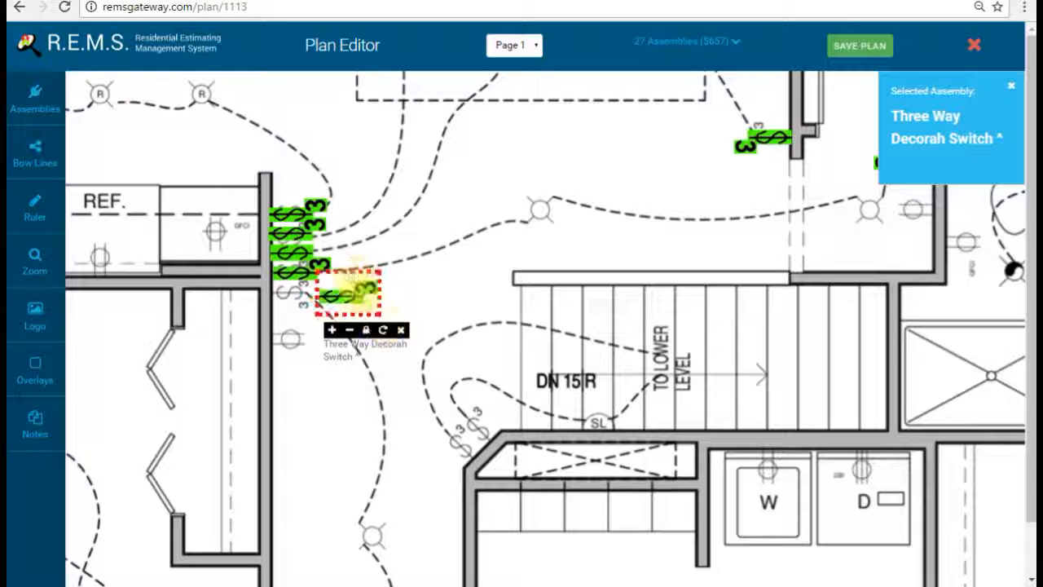
left_click(363, 295)
left_click_drag(360, 293, 309, 285)
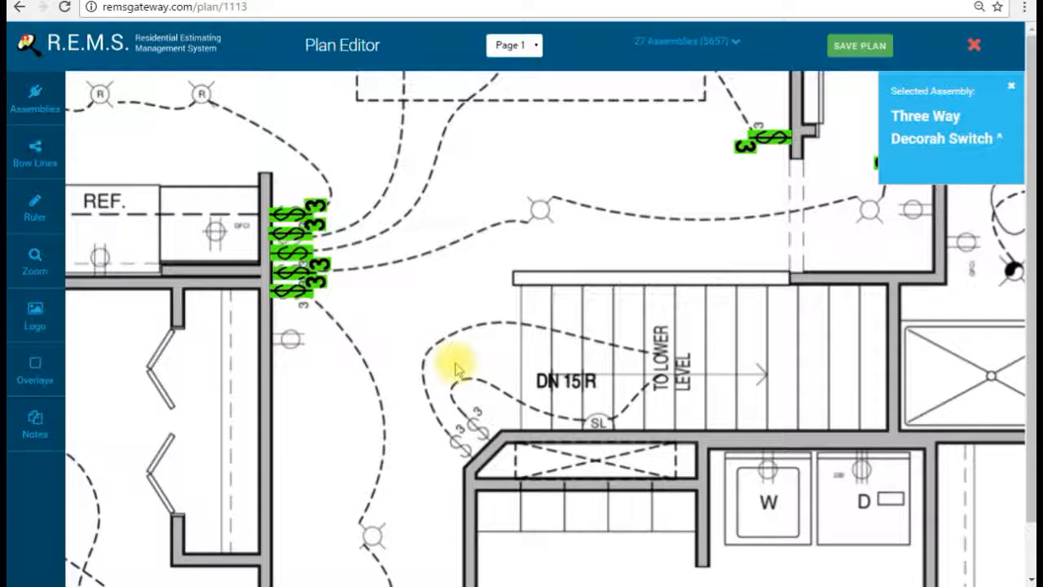
Step: Place two diagonal three-way switches at the stair wall corner
left_click(467, 373)
left_click(507, 420)
left_click(459, 382)
left_click_drag(460, 382, 451, 404)
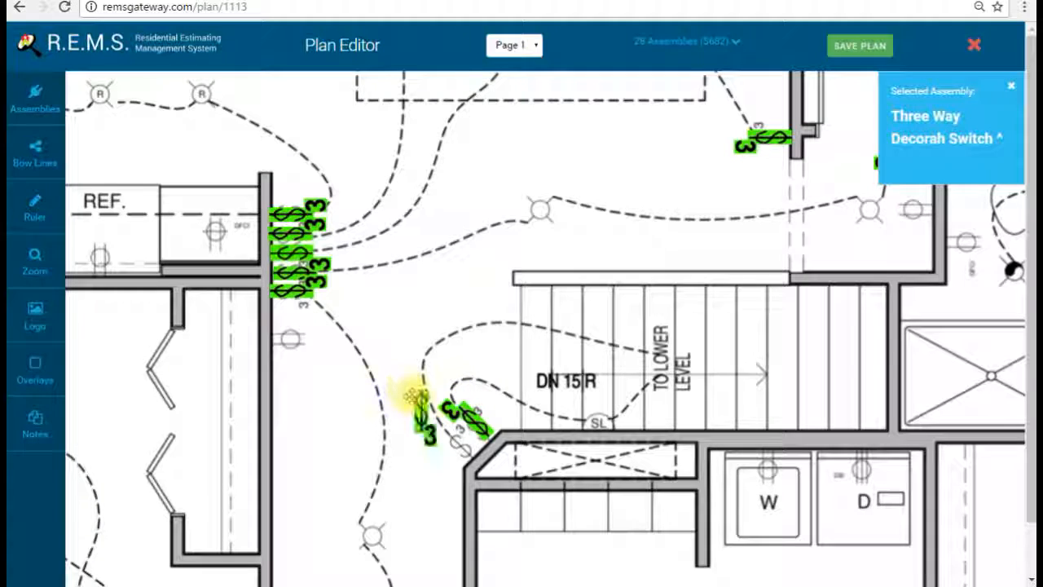
left_click(419, 405)
left_click(461, 455)
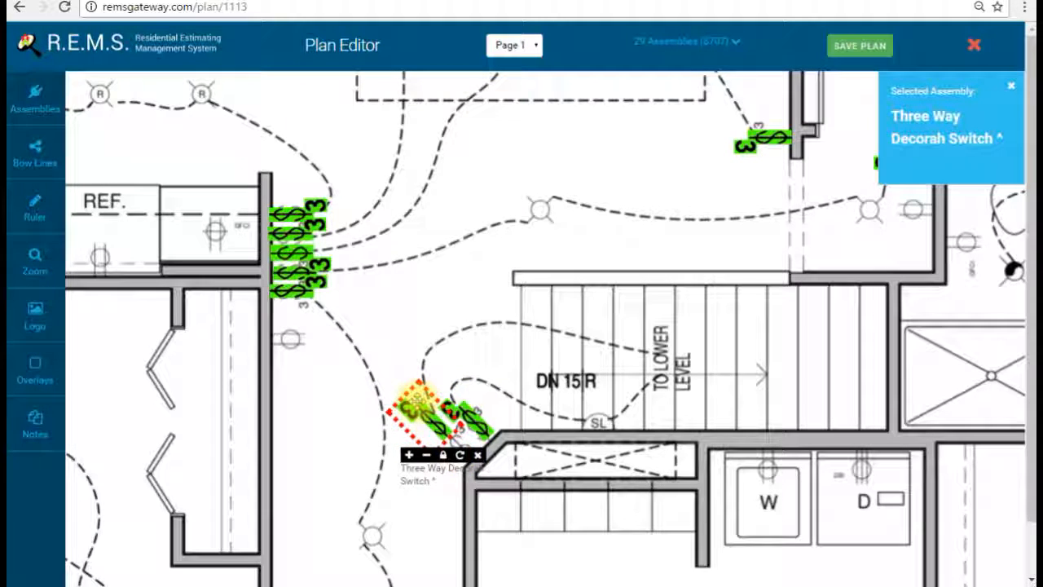
left_click_drag(419, 401, 427, 420)
Step: Add a horizontal three-way switch on the kitchen wall
left_click_drag(601, 419, 601, 291)
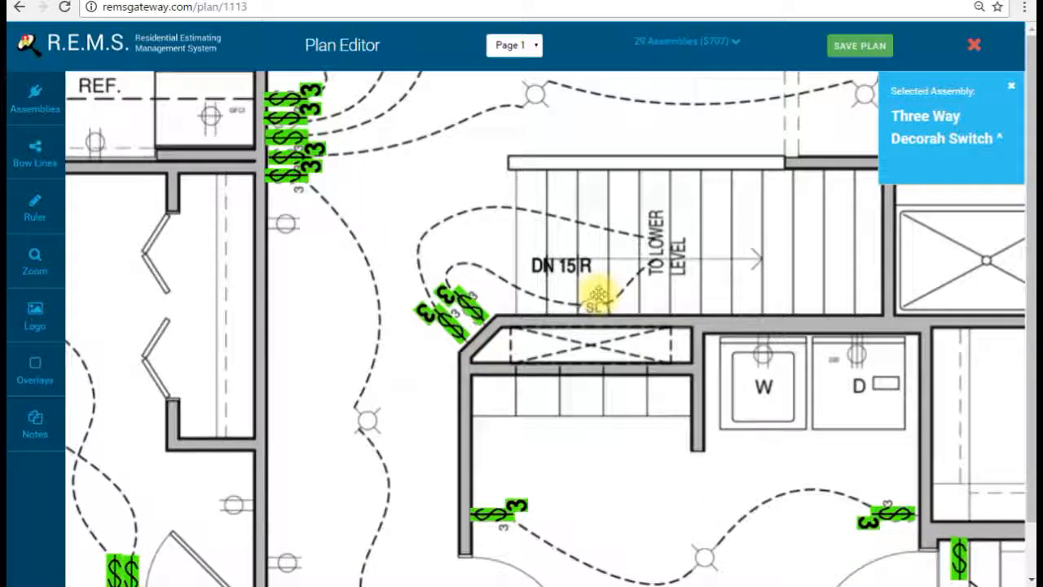
left_click_drag(601, 419, 582, 345)
left_click_drag(554, 282, 573, 484)
left_click_drag(505, 298, 512, 429)
left_click_drag(313, 321, 588, 379)
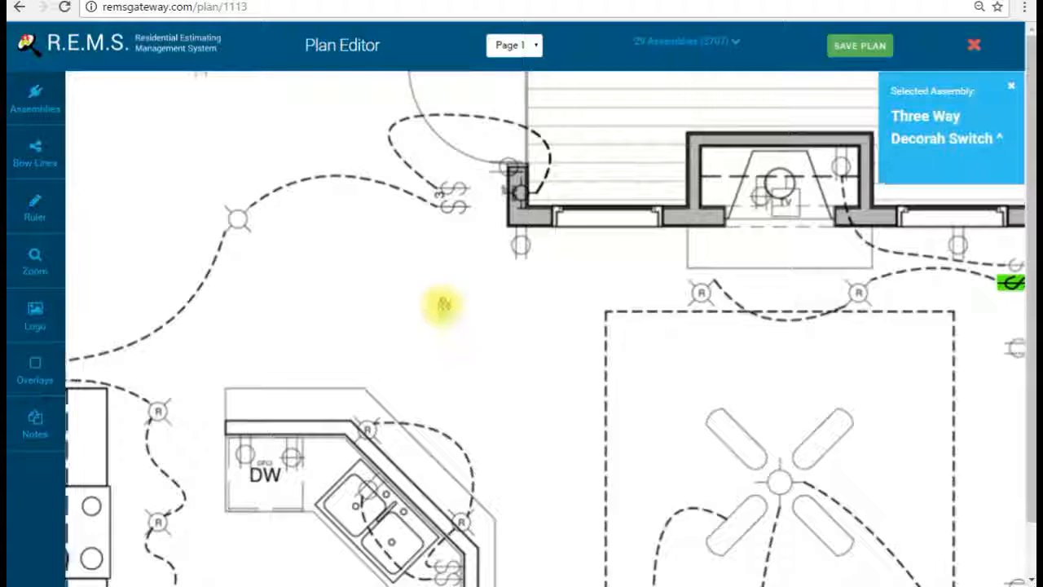
left_click(406, 269)
left_click(449, 321)
left_click(449, 322)
left_click(449, 322)
left_click(449, 322)
left_click_drag(412, 282, 361, 316)
Step: Stack a second horizontal kitchen switch above the first, undoing a misplaced move
left_click(380, 210)
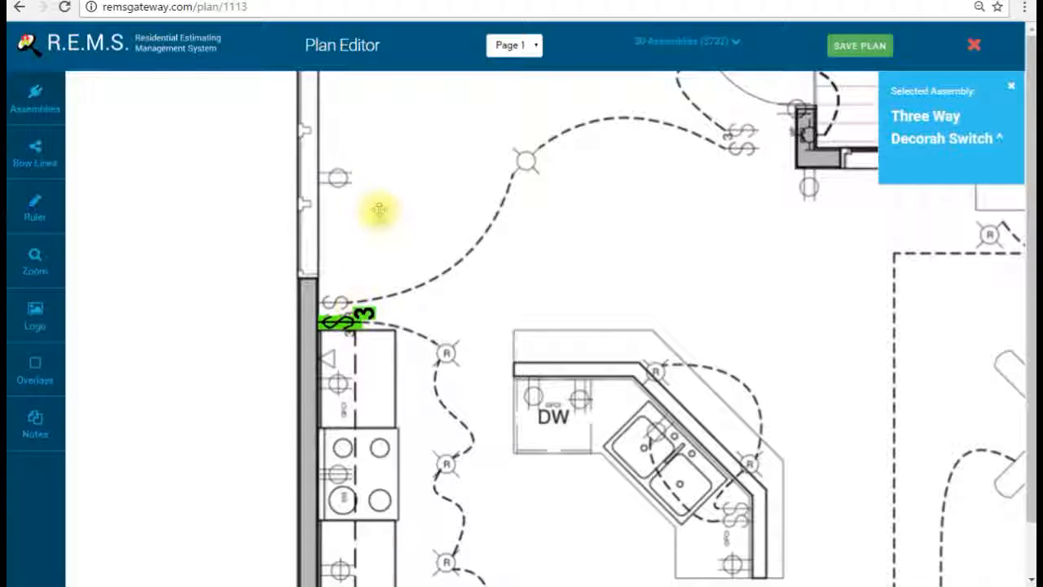
left_click(436, 280)
left_click(436, 280)
left_click(436, 280)
left_click(436, 280)
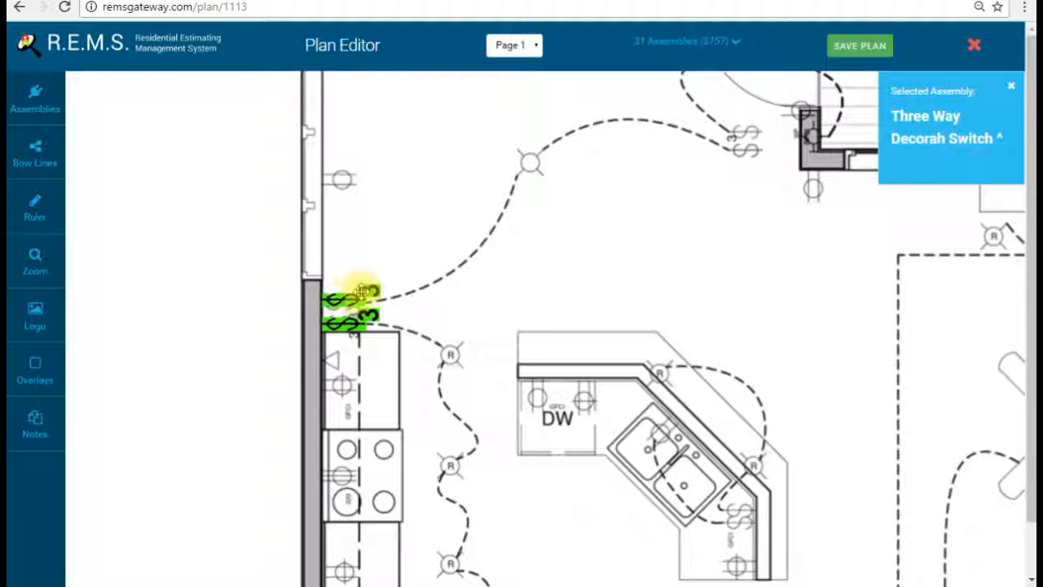
key("ctrl+z")
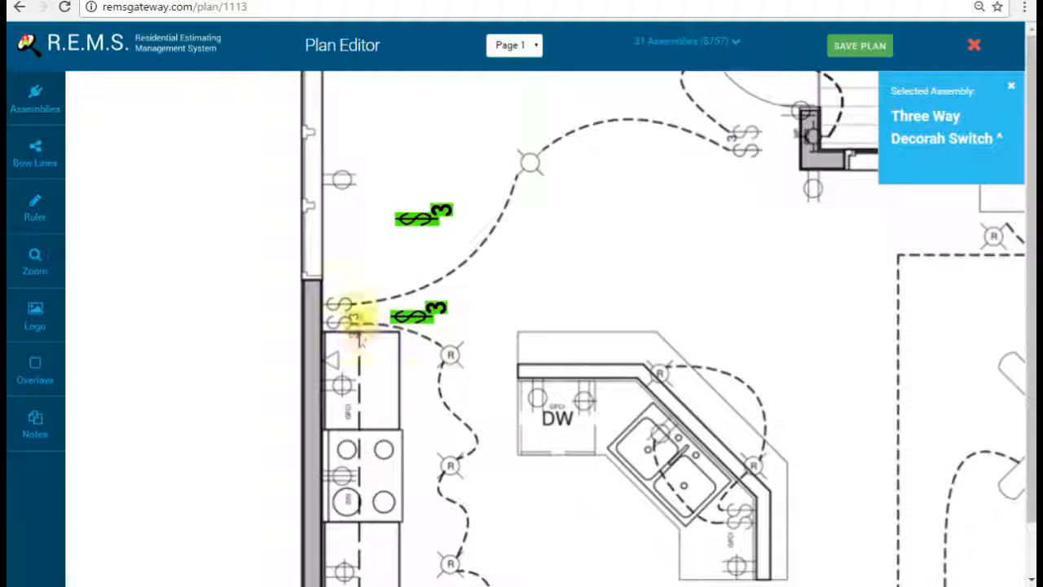
left_click_drag(436, 320, 362, 319)
left_click_drag(405, 239, 360, 295)
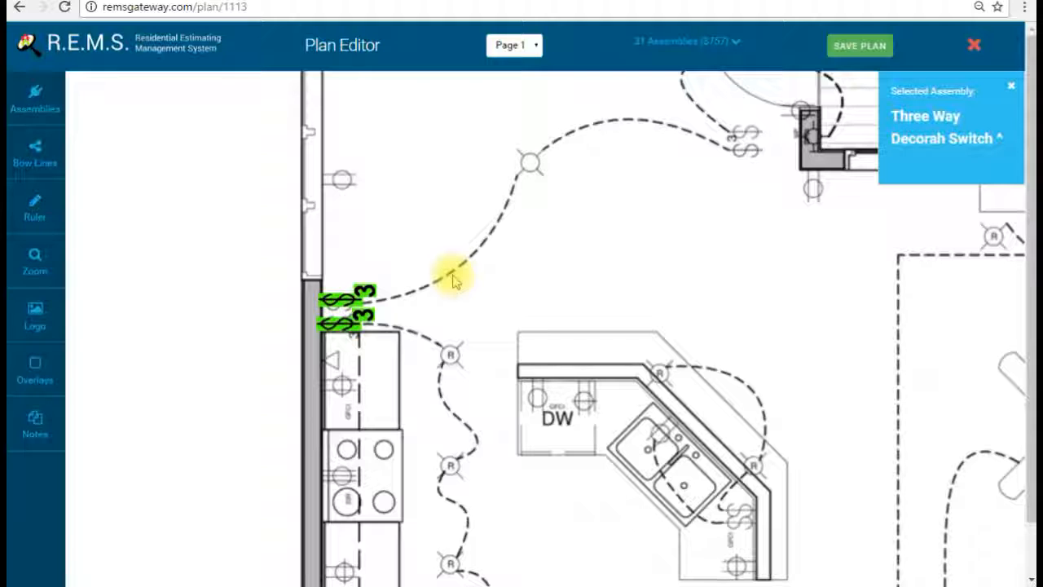
left_click_drag(714, 253, 617, 230)
left_click_drag(736, 275, 521, 348)
left_click_drag(696, 484, 620, 256)
left_click_drag(643, 371, 633, 256)
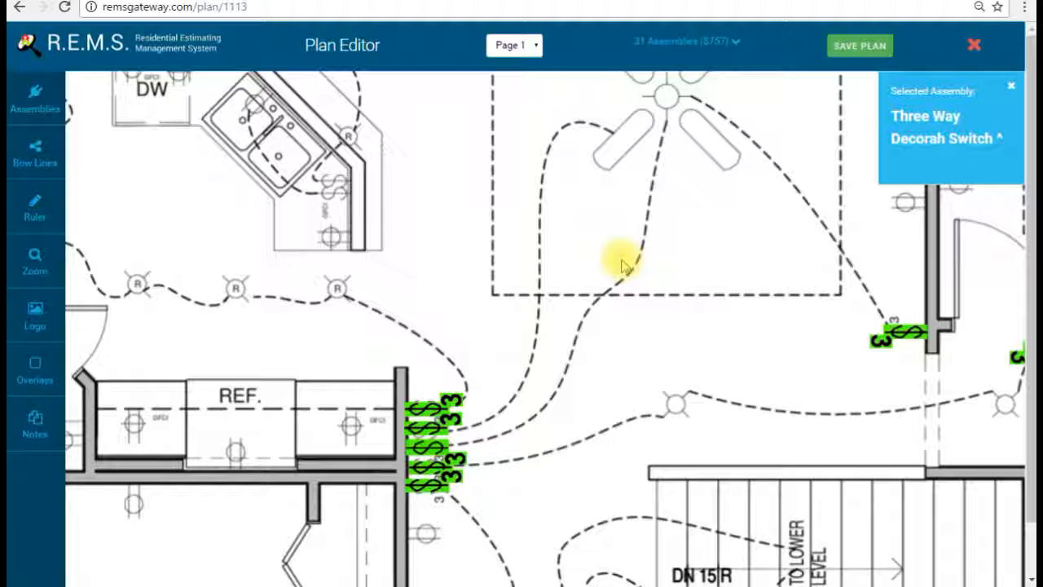
mouse_move(629, 235)
left_mouse_down()
mouse_move(601, 392)
mouse_move(581, 433)
mouse_move(475, 414)
mouse_move(443, 424)
mouse_move(491, 313)
left_mouse_up()
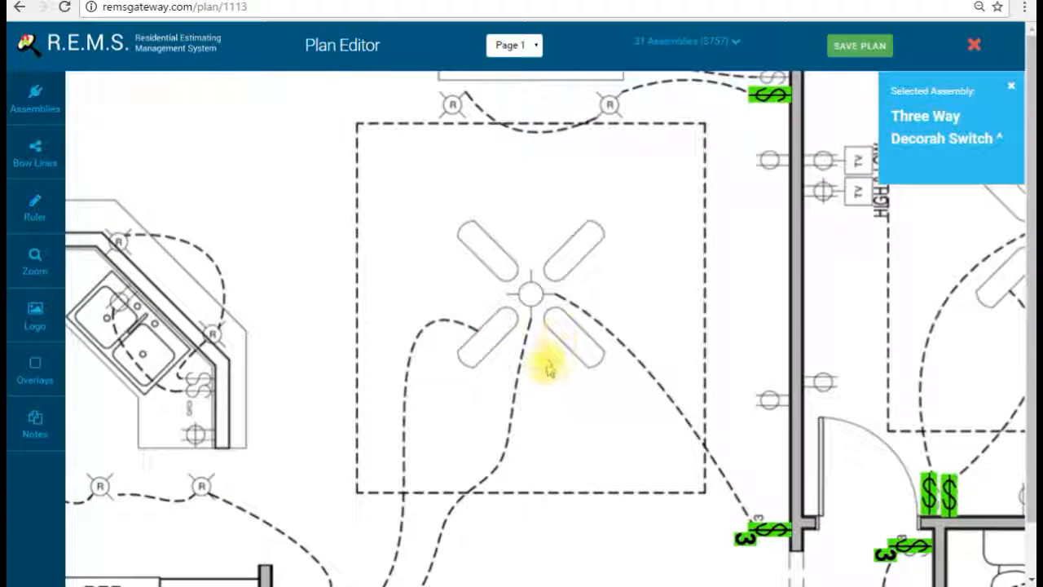
left_click_drag(548, 369, 536, 316)
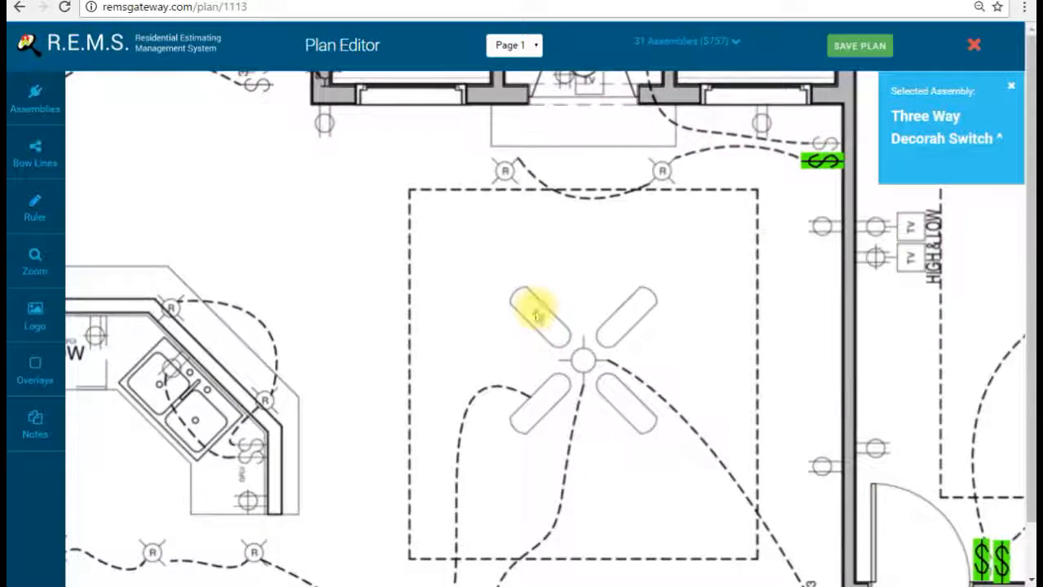
left_click(21, 90)
Step: Select the 15 Amp Standard Receptacle from the assemblies list
scroll(383, 253, "down", 5)
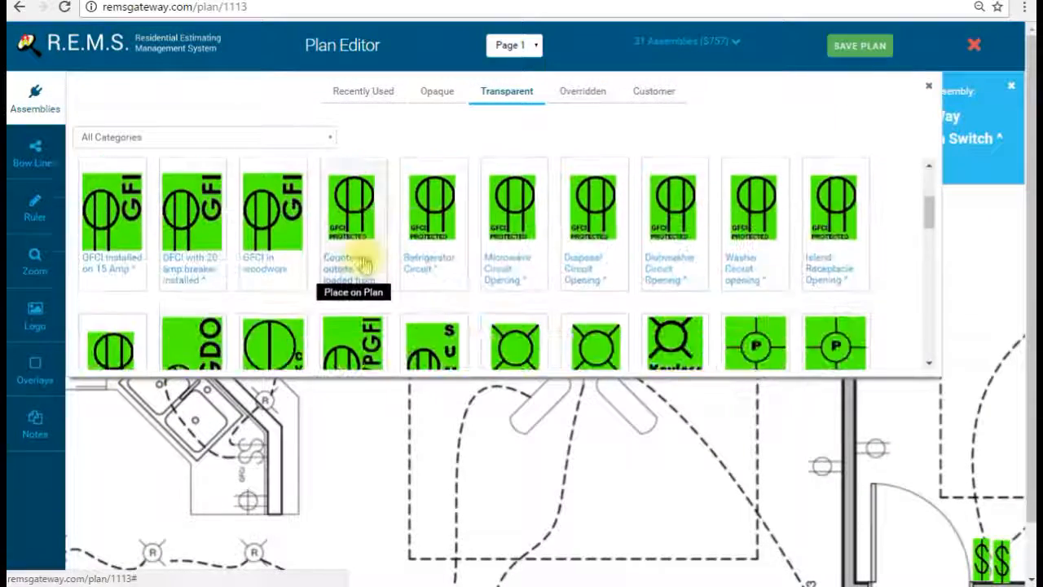
left_click(346, 244)
left_click(408, 232)
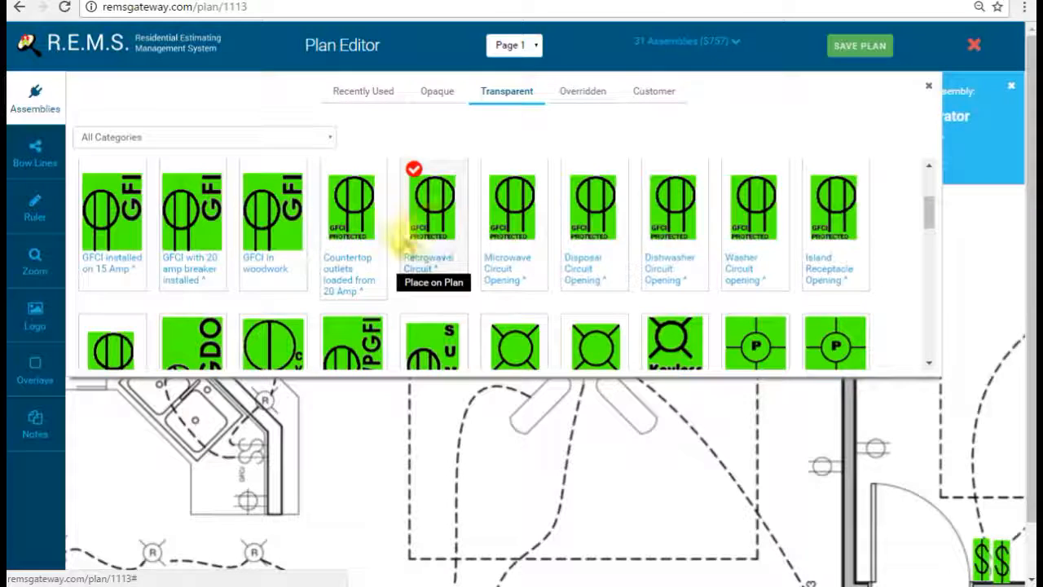
scroll(405, 245, "up", 2)
scroll(403, 236, "up", 3)
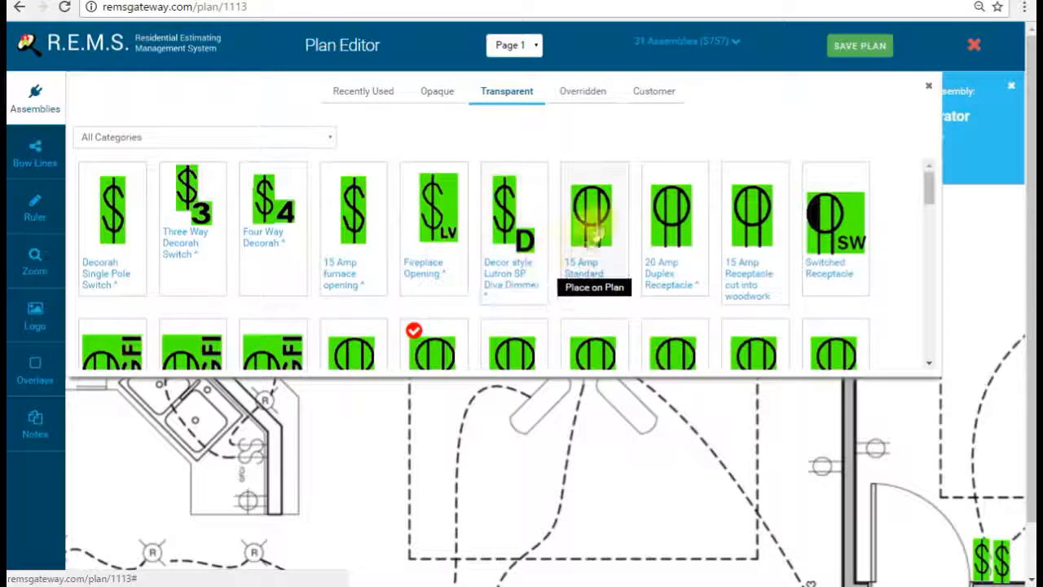
left_click(589, 226)
left_click(31, 90)
Step: Place receptacles on the wall by the door and against the room's side wall
left_click_drag(757, 444, 673, 333)
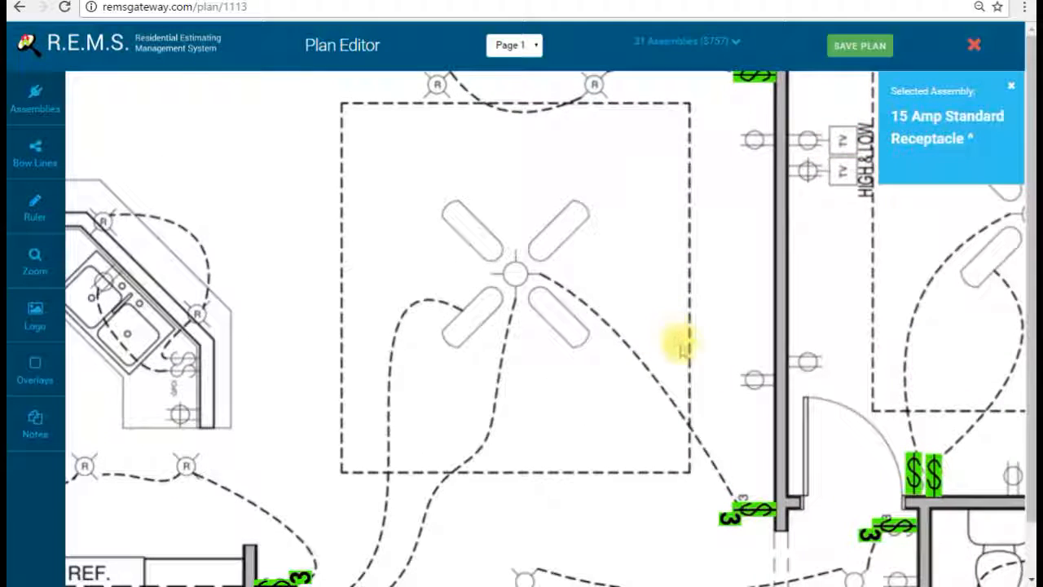
mouse_move(706, 370)
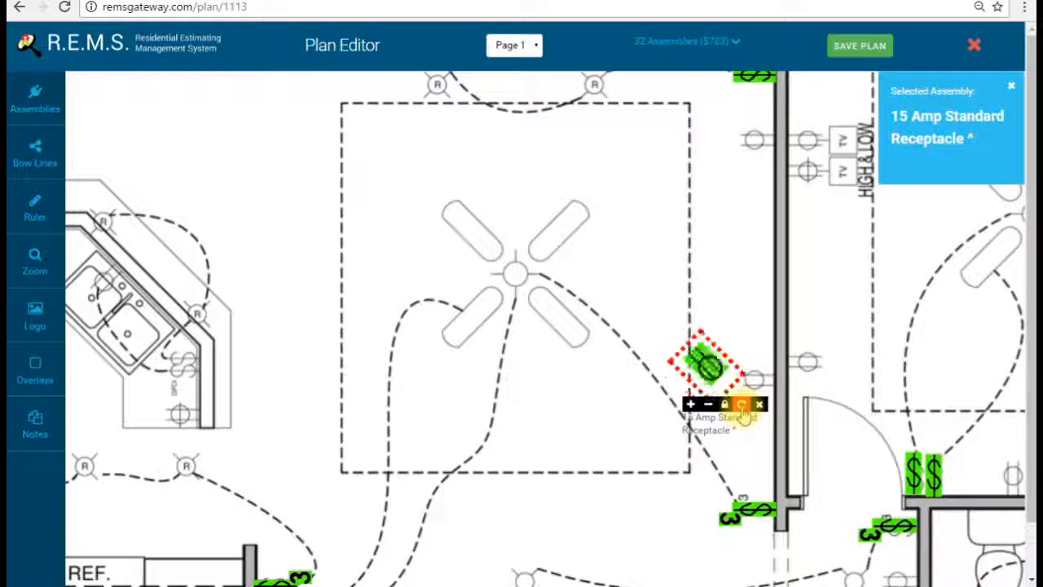
left_click_drag(706, 371, 766, 401)
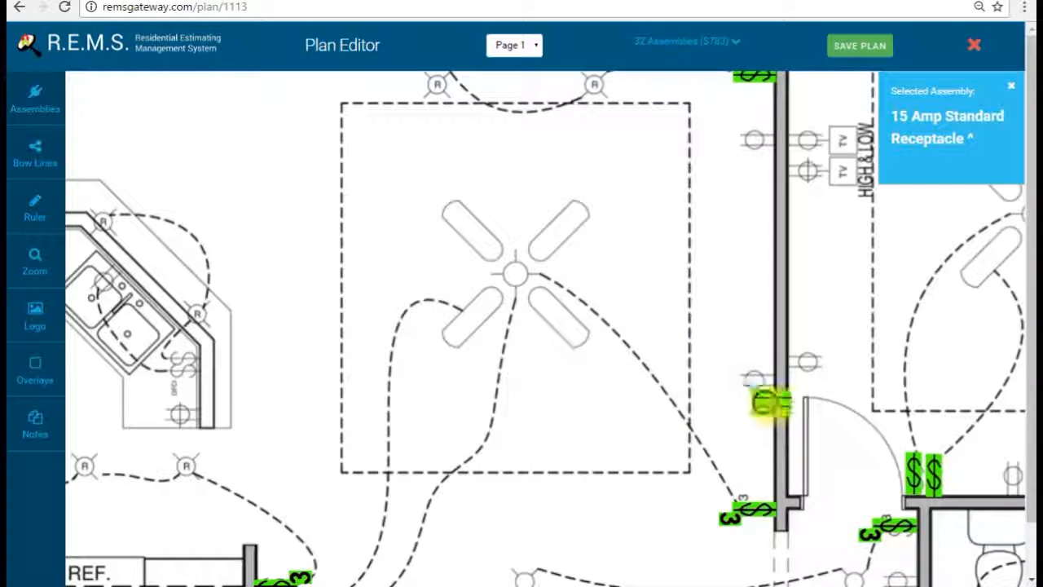
scroll(754, 385, "up", 2)
left_click(707, 295)
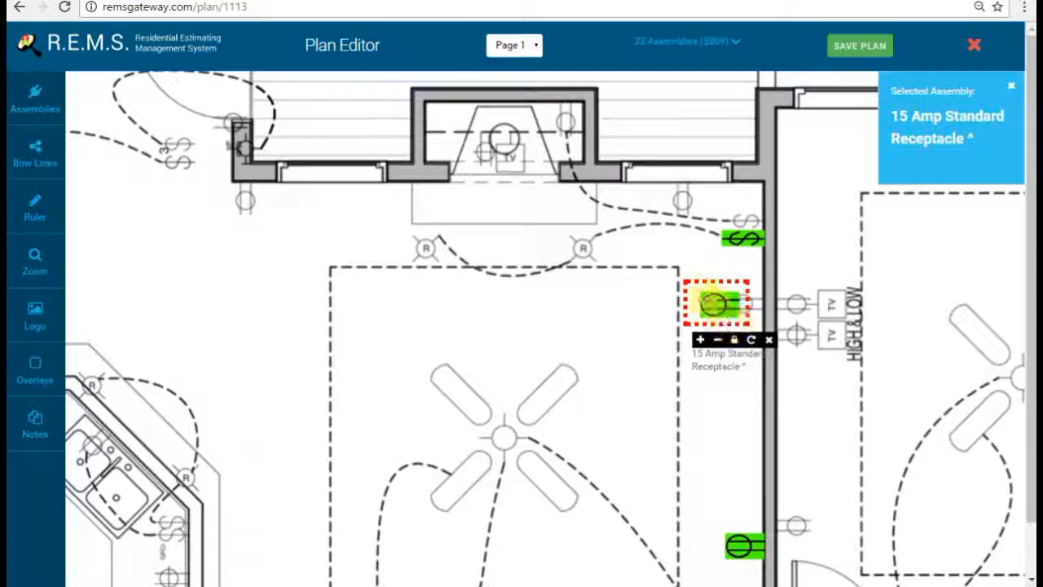
left_click_drag(708, 299, 708, 299)
Step: Add receptacles on the top walls near the TV wall and in the living room
left_click(673, 236)
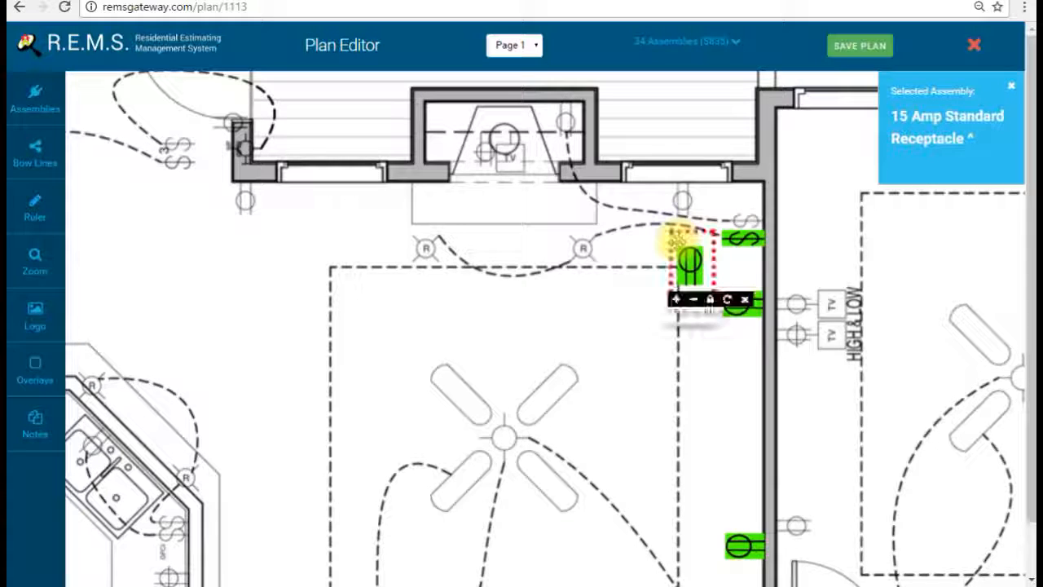
left_click_drag(696, 277, 682, 221)
left_click(268, 215)
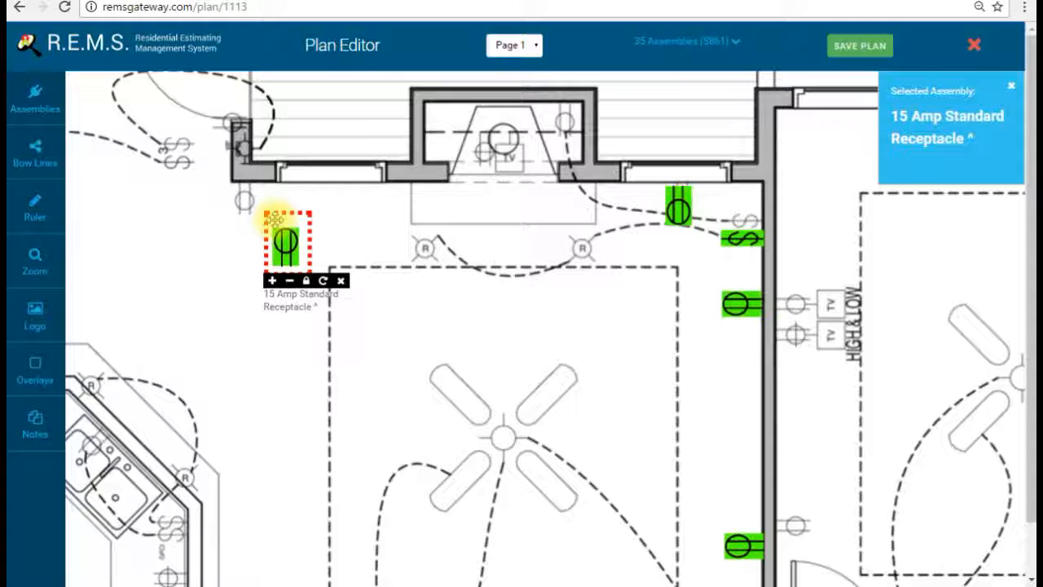
left_click_drag(289, 240, 254, 216)
scroll(349, 287, "down", 5)
scroll(349, 287, "right", 1)
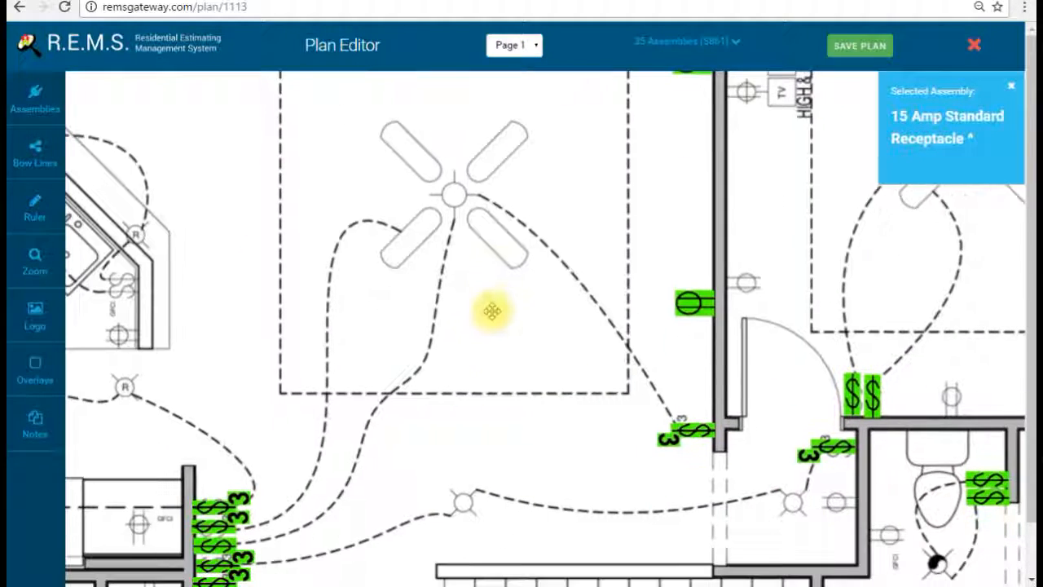
Step: Place a sideways receptacle beside the bathroom wall
left_click(681, 456)
left_click(734, 526)
left_click(733, 526)
left_click_drag(698, 485, 823, 475)
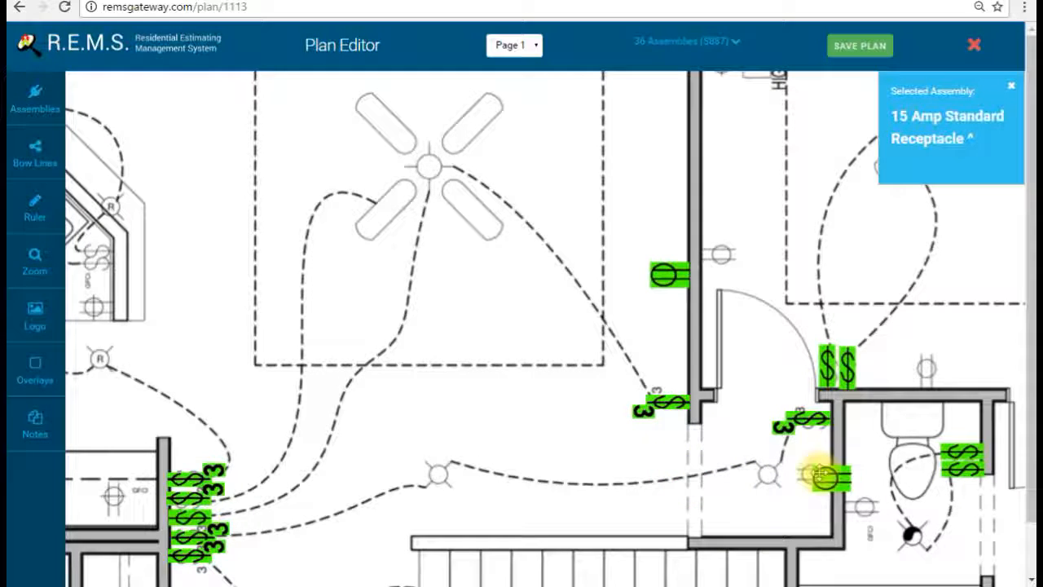
Step: Add three receptacles on the walls by the doorway and beside the TV outlets
left_click(738, 243)
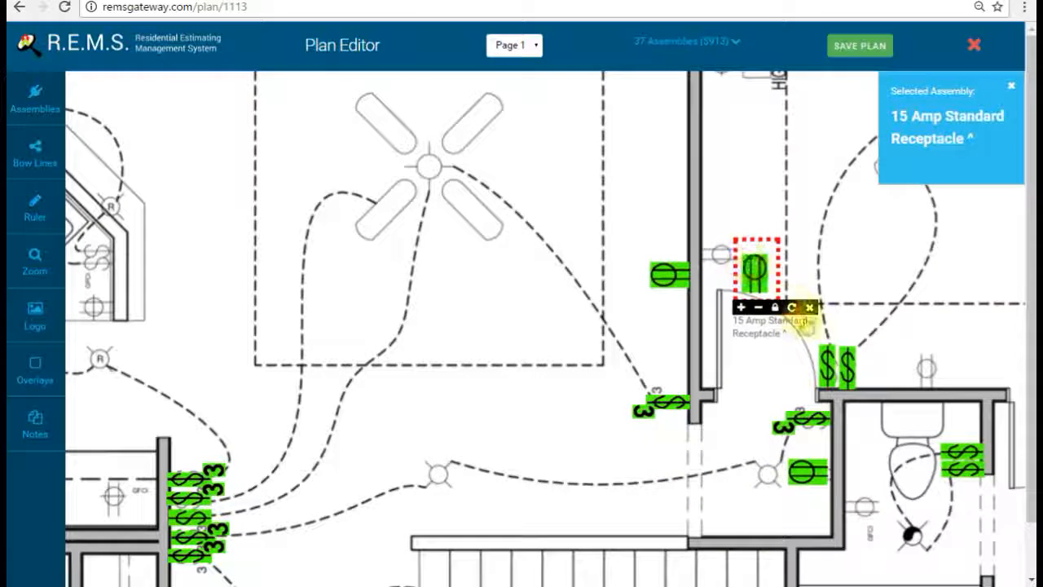
left_click_drag(758, 269, 736, 255)
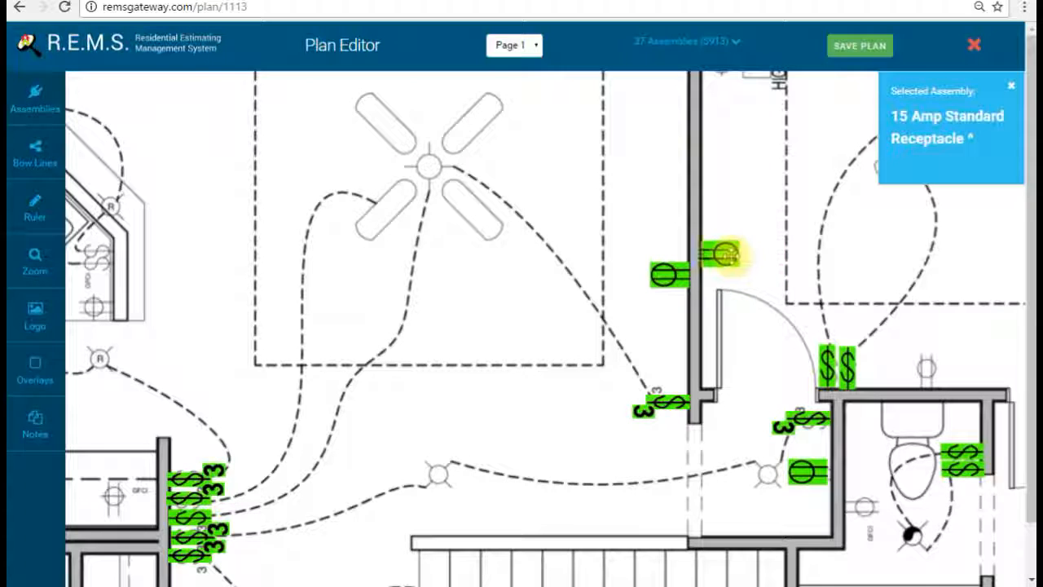
scroll(773, 261, "up", 3)
left_click(762, 278)
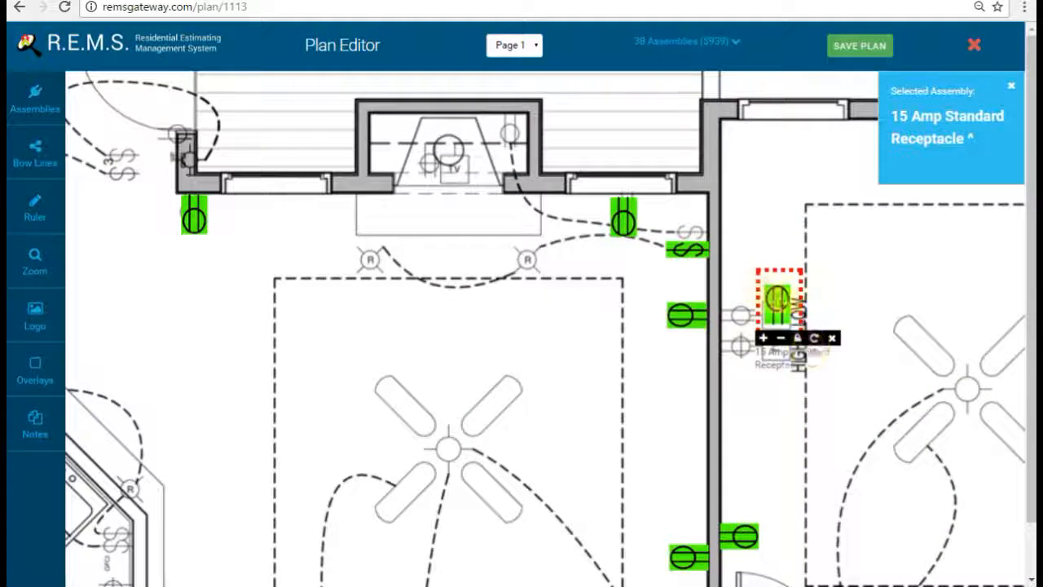
left_click_drag(779, 299, 751, 313)
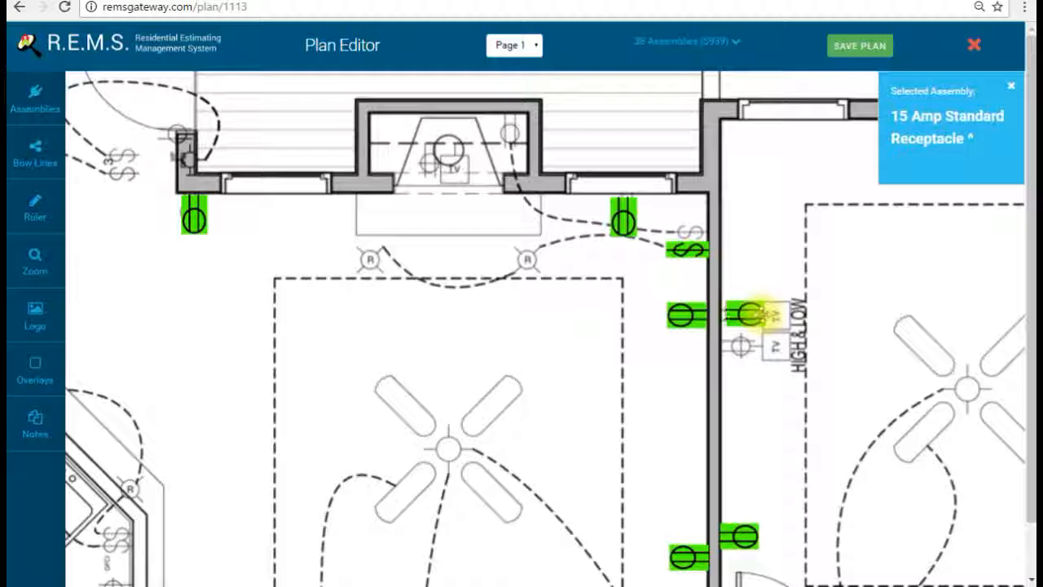
left_click(811, 337)
left_click(848, 378)
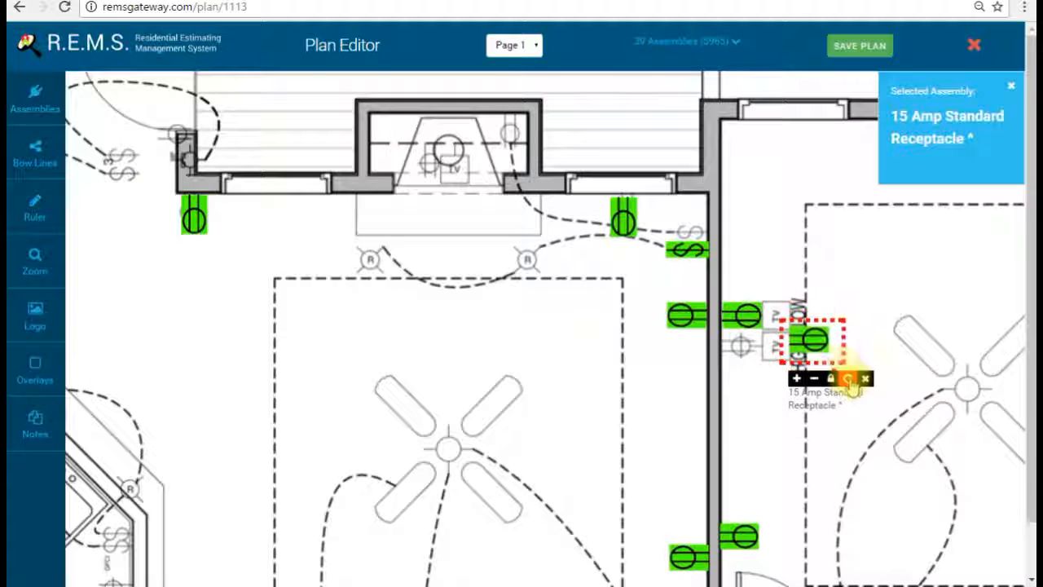
left_click_drag(815, 337, 758, 350)
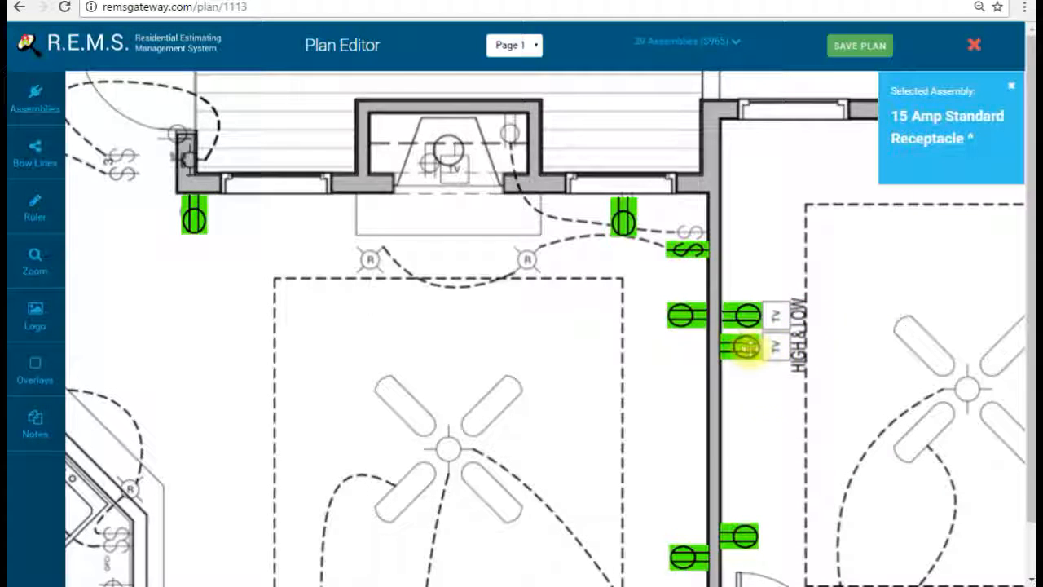
Step: Place a horizontal receptacle on the lower bathroom wall
left_click_drag(872, 404, 706, 147)
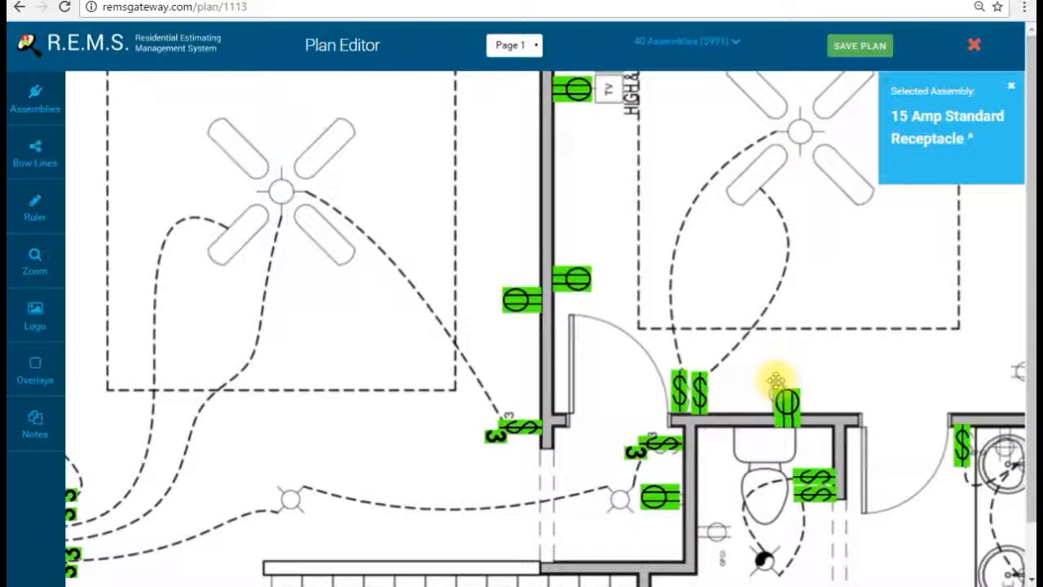
left_click_drag(959, 304, 791, 310)
left_click(820, 352)
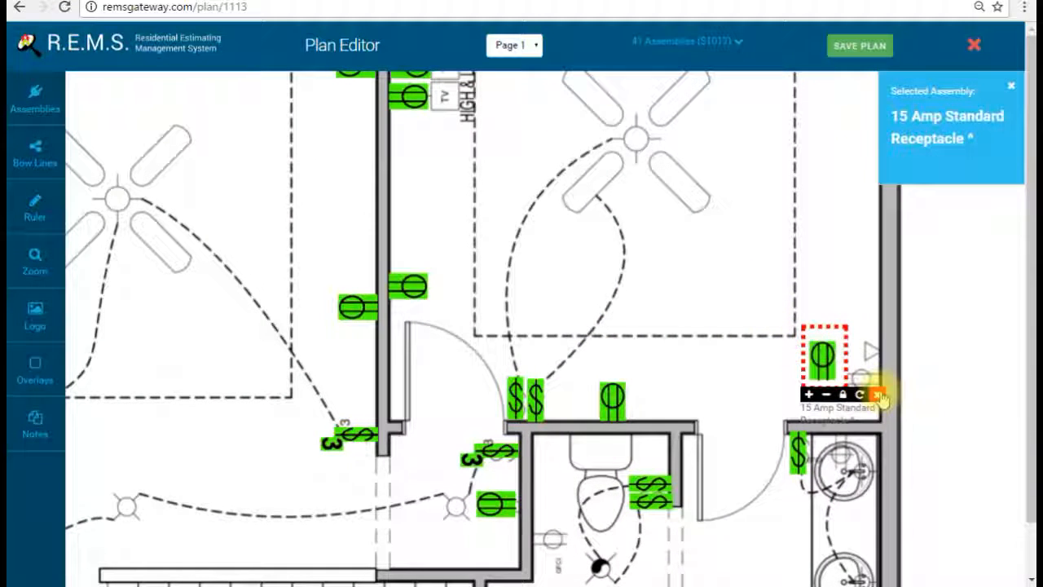
left_click(863, 394)
left_click(863, 396)
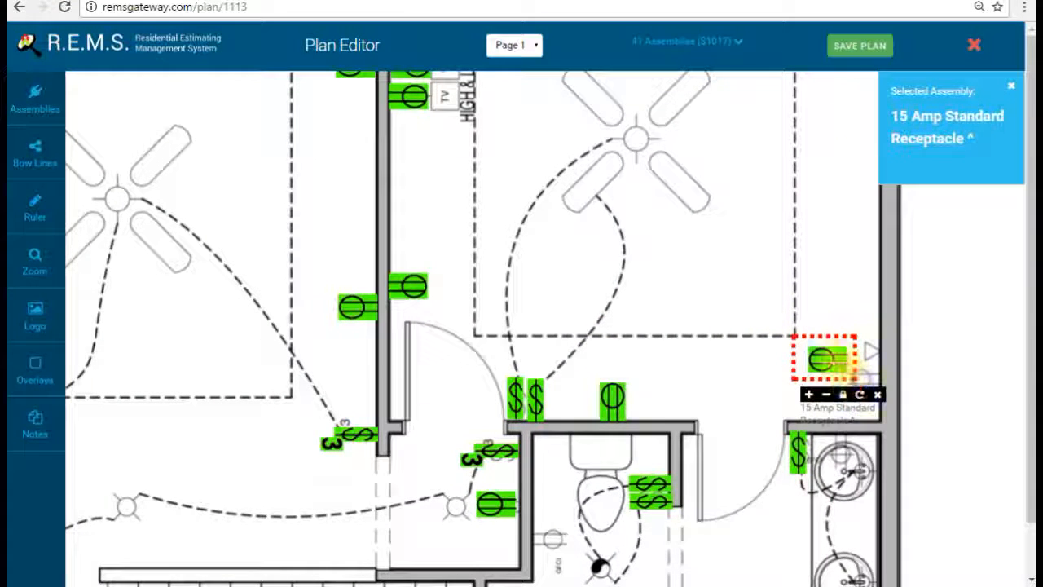
left_click_drag(836, 364, 861, 375)
Step: Add bedroom receptacles on the right wall and the top wall outlet
left_click_drag(820, 133, 745, 279)
left_click(777, 242)
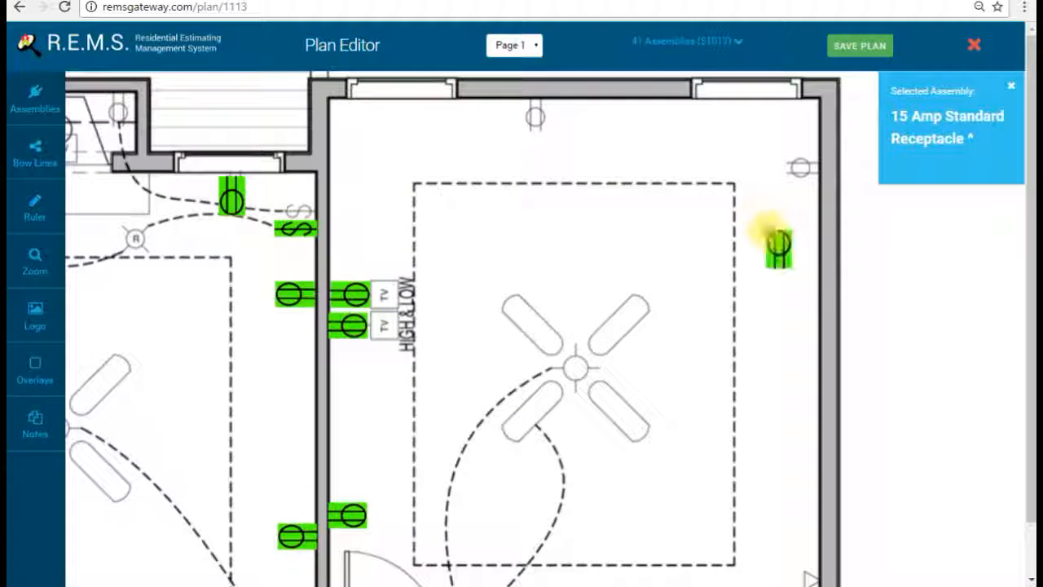
left_click(817, 282)
left_click(817, 282)
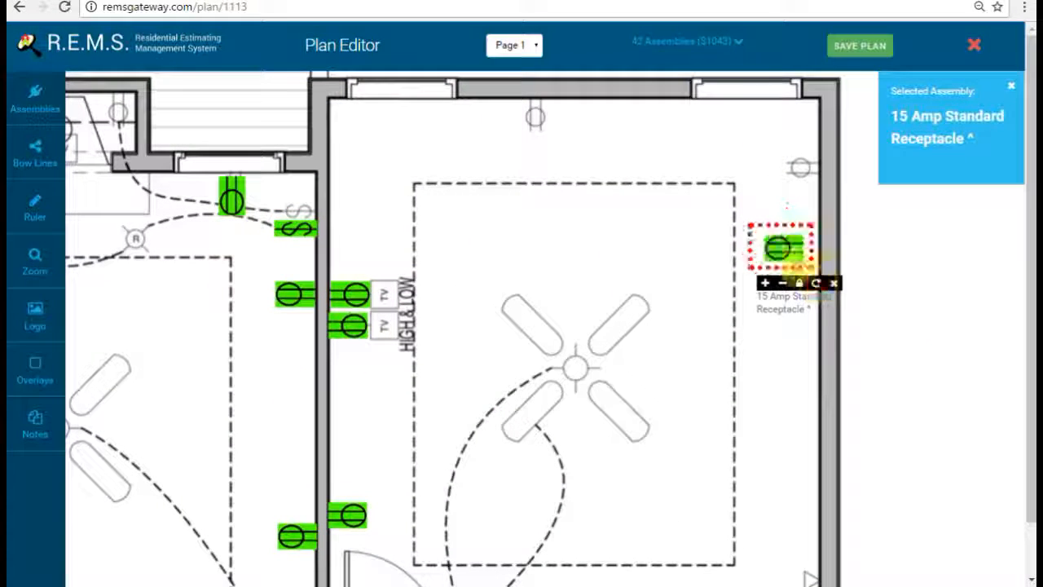
left_click_drag(781, 250, 787, 255)
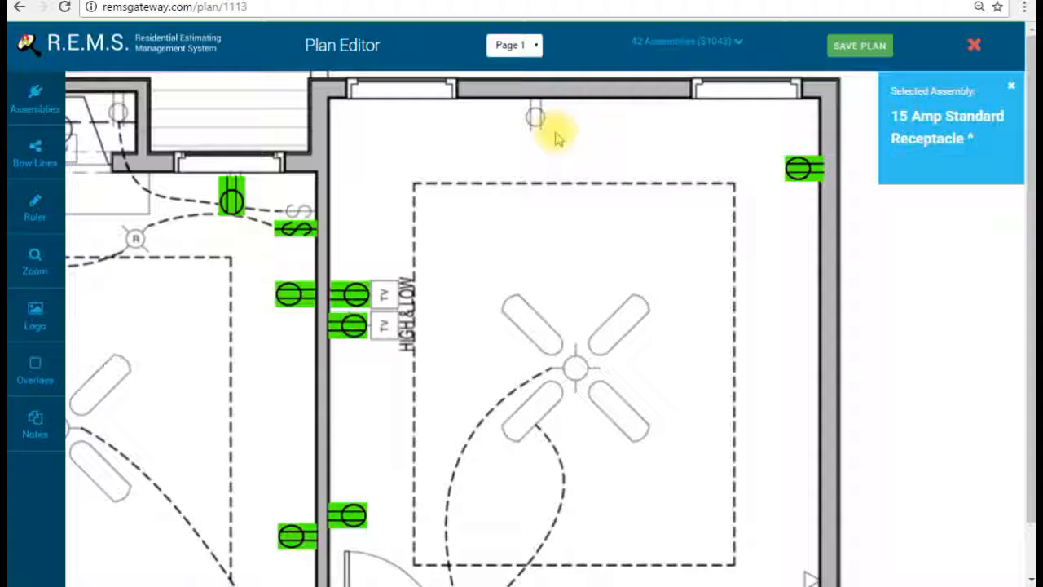
left_click(603, 197)
left_click(602, 197)
left_click(602, 197)
left_click(602, 197)
left_click_drag(578, 161, 547, 126)
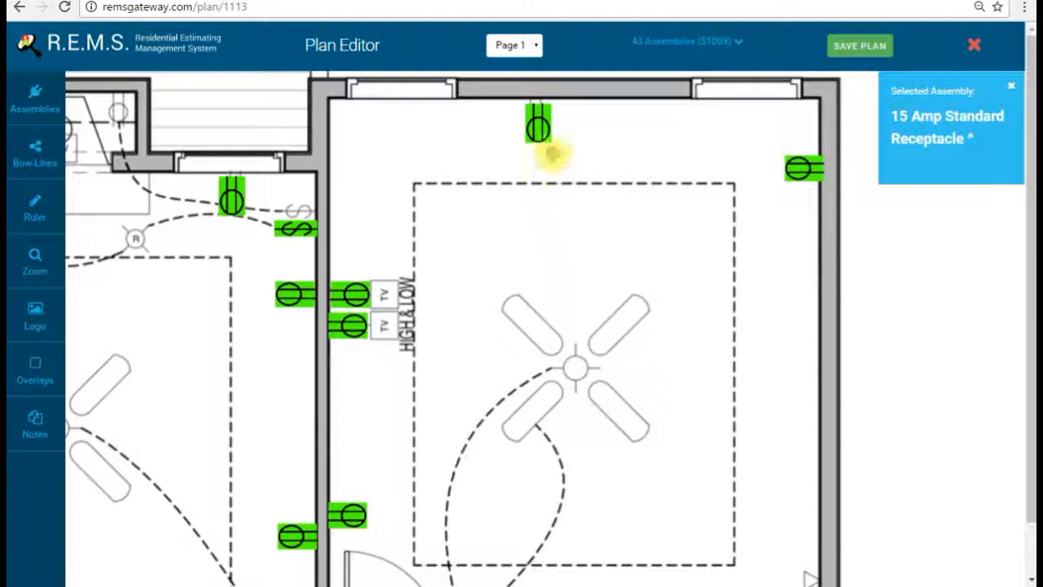
left_click_drag(552, 231, 638, 127)
left_click_drag(375, 354, 583, 234)
Step: Place a 15 Amp Standard Receptacle on the hallway wall outlet near the stairs
left_click_drag(458, 376, 698, 233)
left_click_drag(595, 215, 629, 309)
left_click_drag(647, 358, 612, 216)
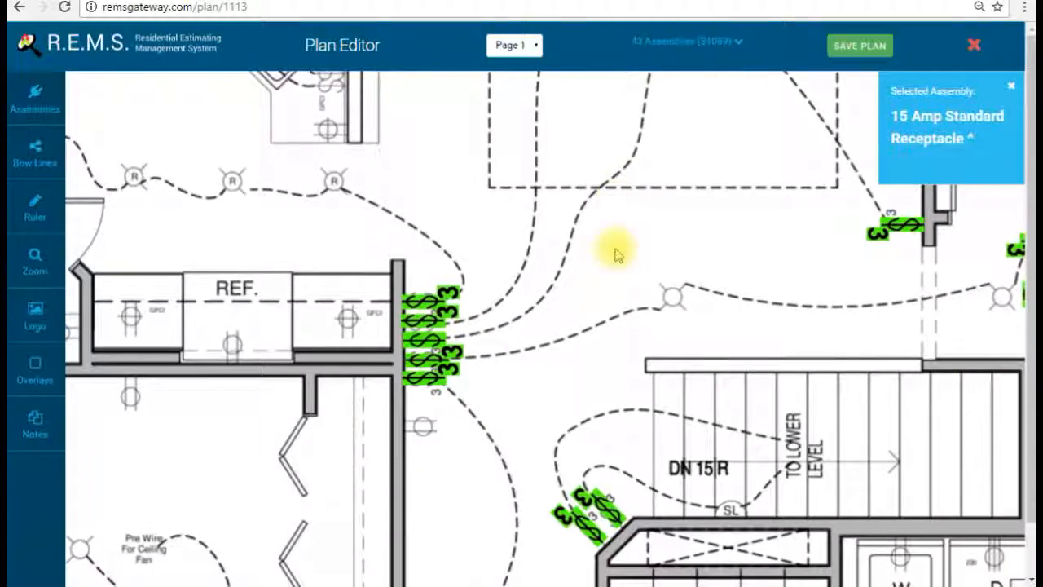
left_click_drag(563, 326, 619, 169)
left_click(569, 297)
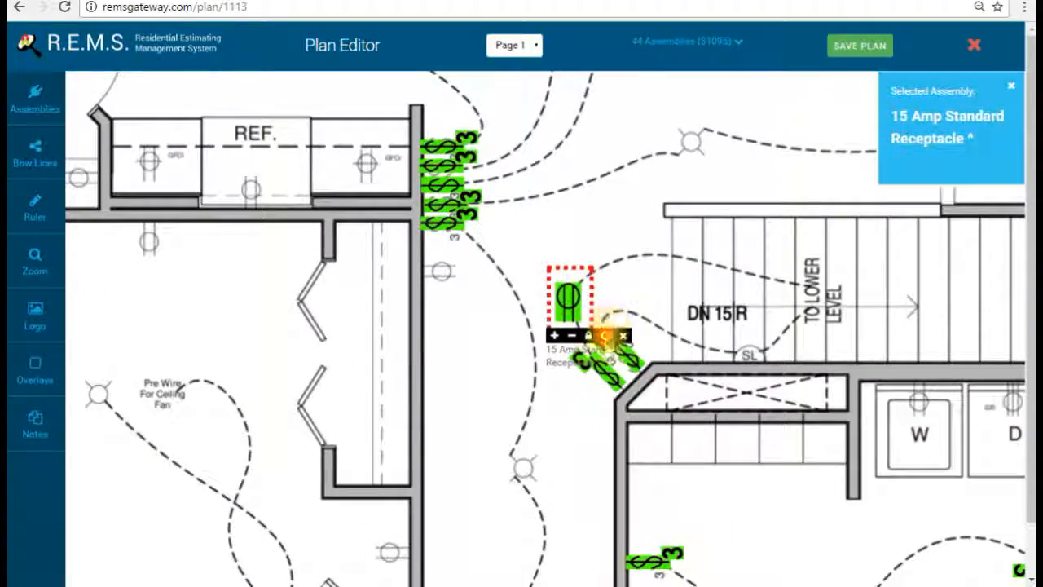
left_click_drag(580, 300, 457, 276)
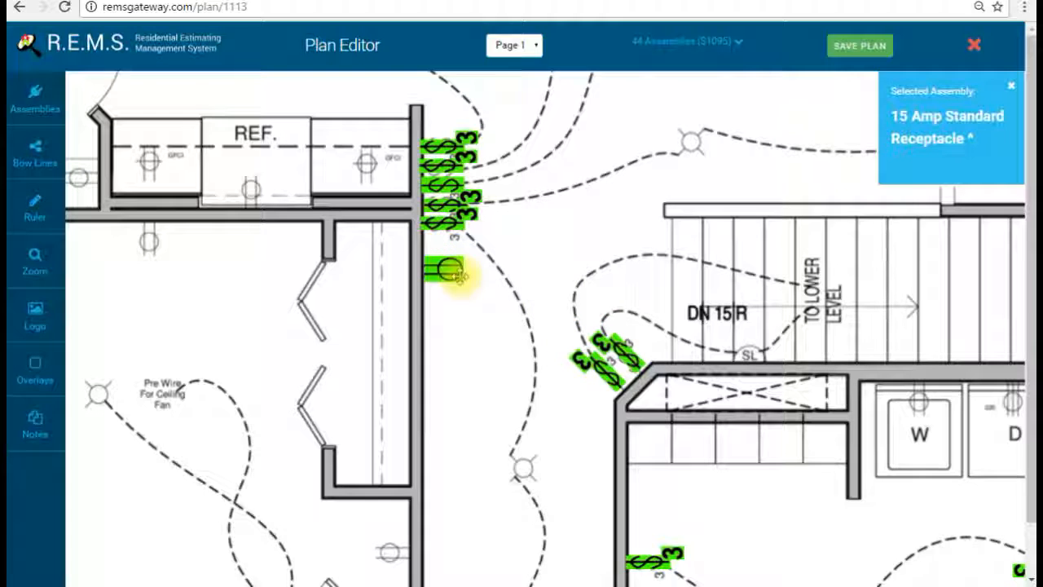
Step: Add another hallway receptacle, rotate it 90 degrees and set it on its wall outlet
left_click_drag(515, 346, 585, 80)
left_click(583, 308)
left_click(616, 352)
left_click(615, 352)
left_click_drag(580, 315, 535, 334)
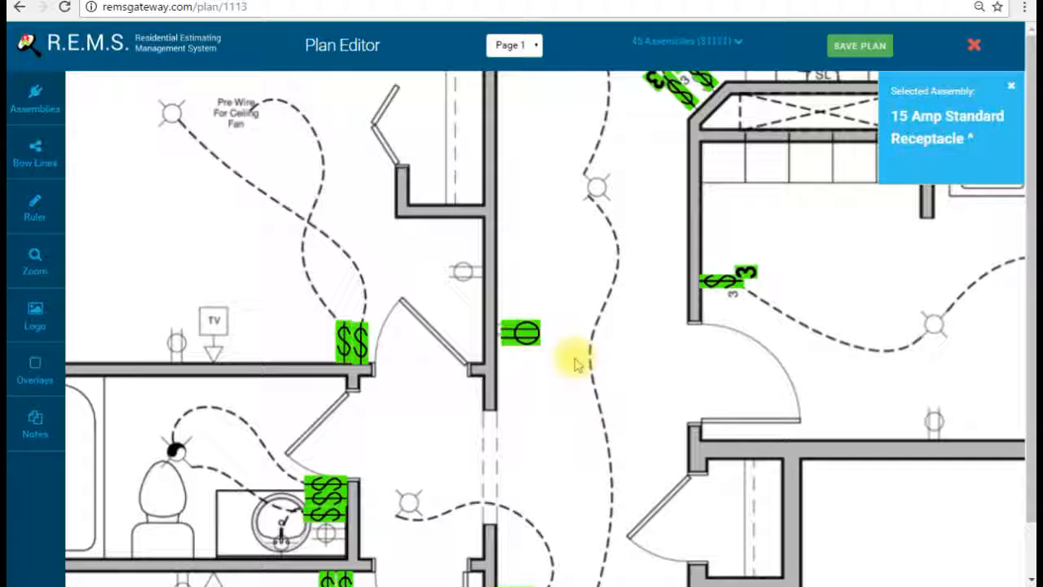
Step: Place a receptacle rotated 45 degrees onto the outlet by the wall, plus one more in the hallway
scroll(596, 318, "down", 3)
left_click(655, 349)
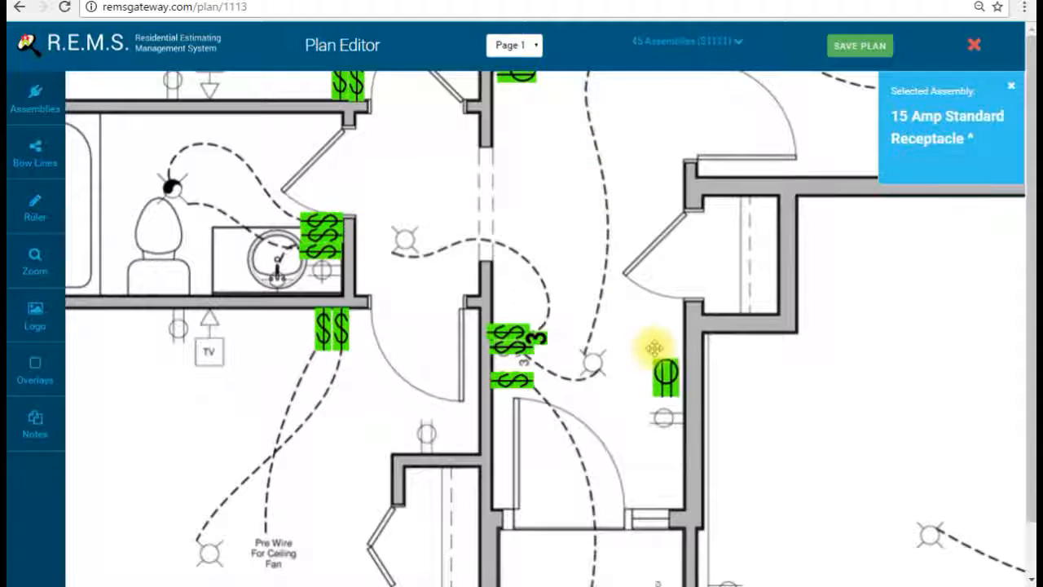
left_click(703, 411)
left_click(703, 410)
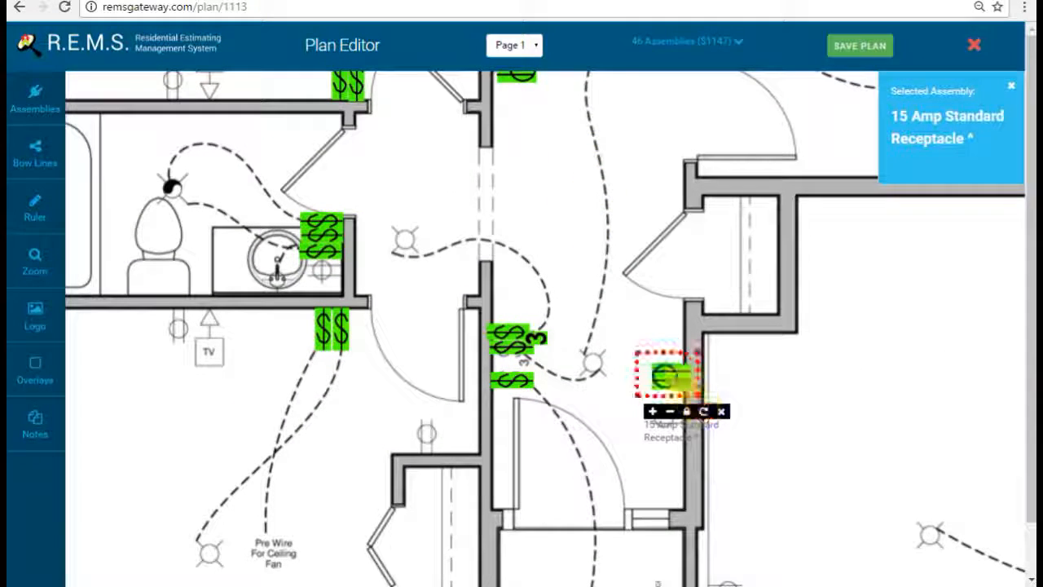
left_click_drag(666, 376, 666, 417)
left_click(404, 407)
left_click_drag(406, 408, 418, 407)
Step: Place a receptacle, rotated and flipped, against the wall beside the bedroom TV
left_click_drag(267, 385, 563, 353)
left_click(474, 319)
left_click(481, 335)
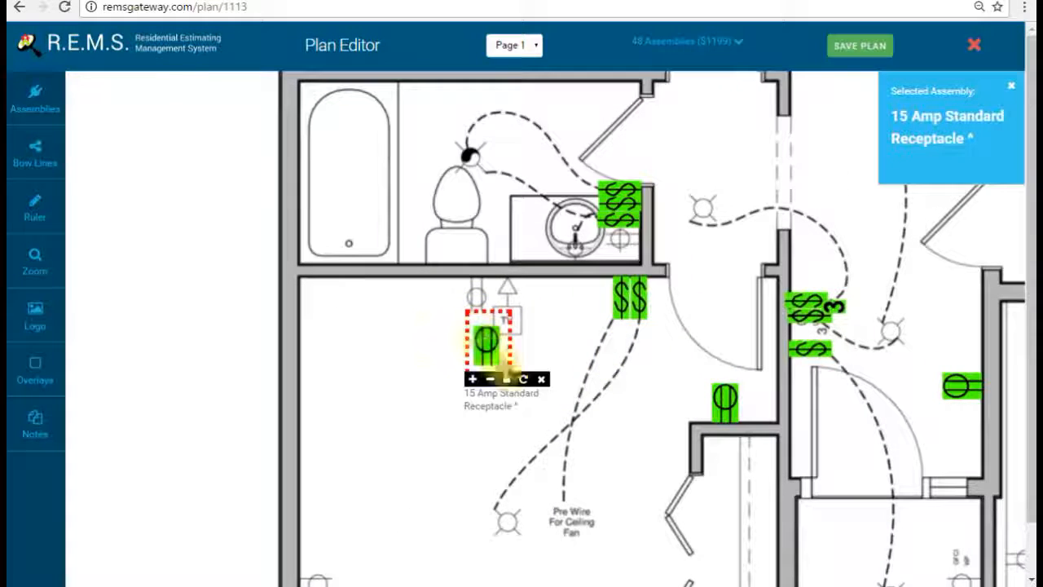
left_click(524, 380)
left_click(524, 380)
left_click(486, 349)
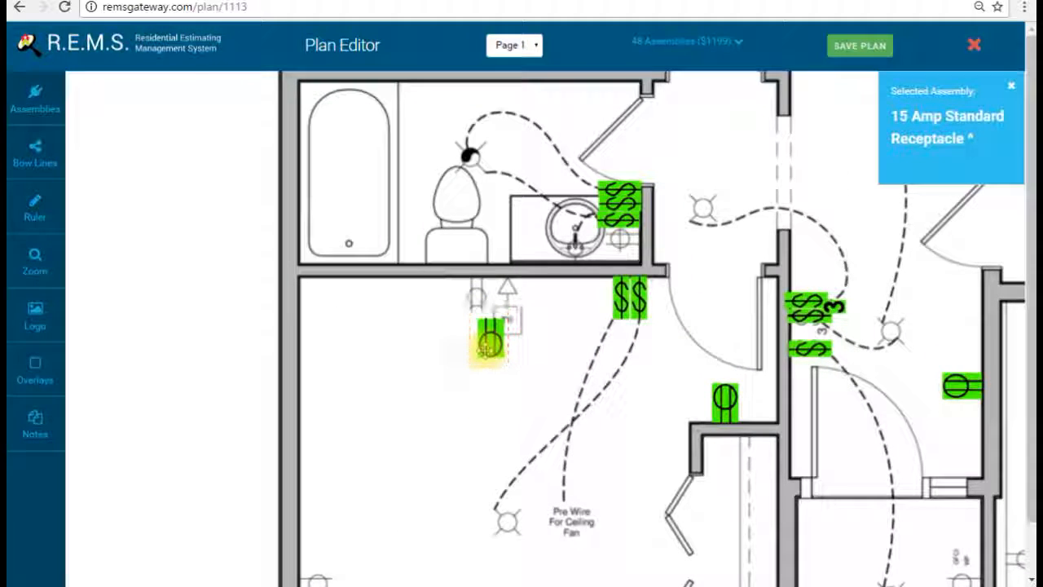
left_click_drag(489, 346, 471, 307)
Step: Set a horizontal receptacle on the bedroom's west wall and add one near the bottom wall
left_click_drag(470, 435, 558, 218)
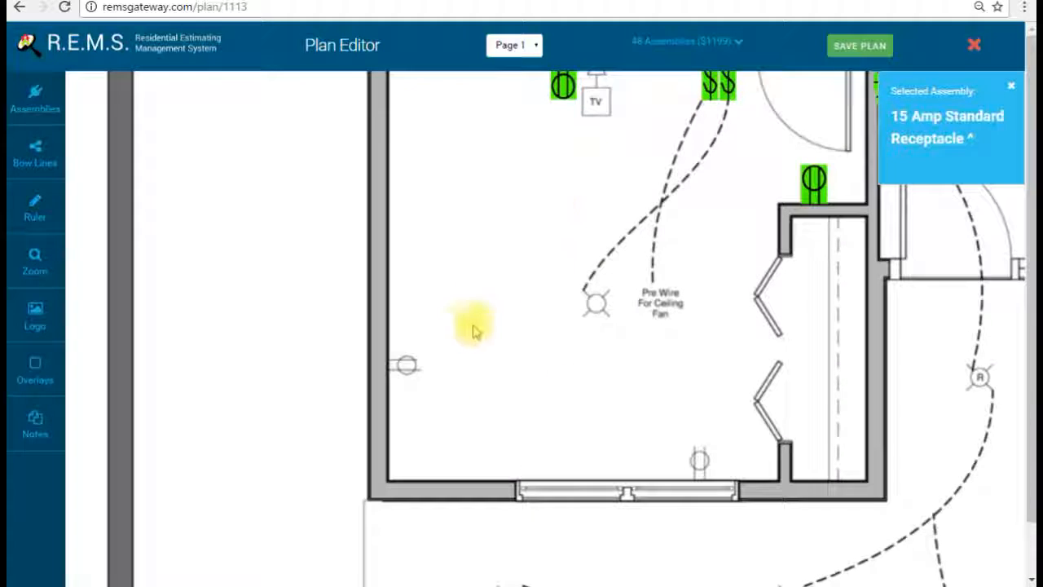
left_click(448, 346)
left_click(449, 350)
left_click(493, 392)
left_click(464, 361)
left_click_drag(463, 361, 412, 370)
left_click(693, 433)
Step: In the other bedroom, place receptacles beside the TV and on a wall outlet, turned horizontal
left_click_drag(696, 263, 493, 434)
left_click_drag(594, 162, 585, 391)
left_click(395, 173)
left_click_drag(398, 176, 350, 220)
left_click(542, 173)
left_click(588, 221)
left_click(588, 222)
left_click(588, 222)
left_click_drag(542, 176, 633, 159)
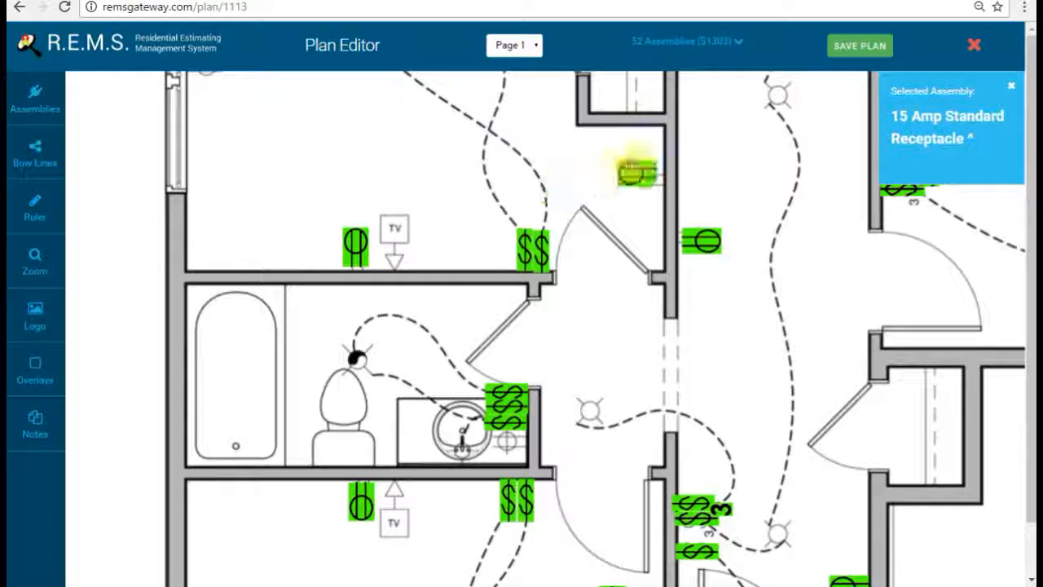
Step: Place a horizontal receptacle snug against the wall by the left window
left_click_drag(385, 90, 454, 234)
left_click(242, 174)
left_click(261, 198)
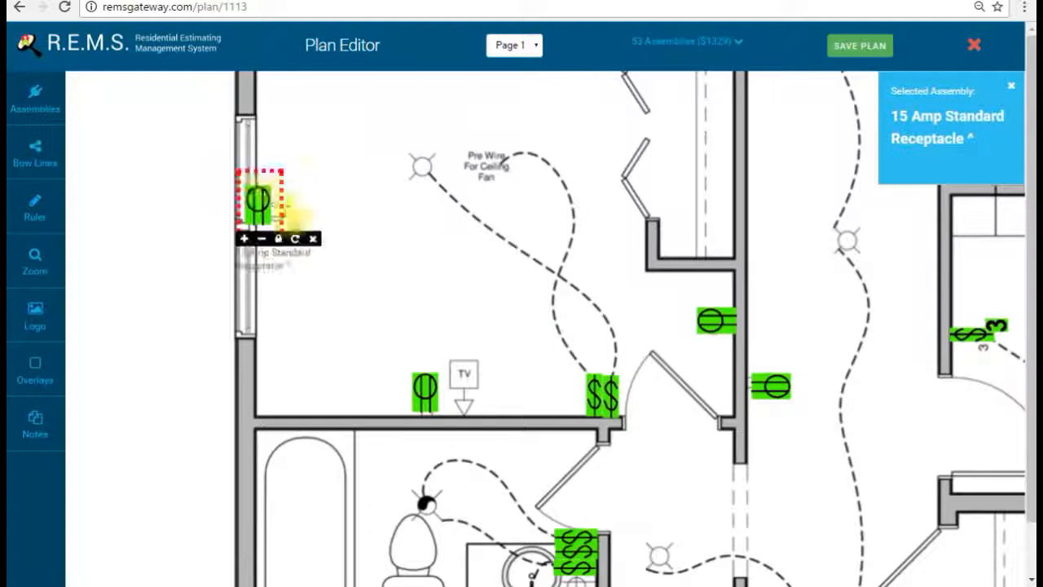
left_click(297, 238)
left_click_drag(272, 208, 284, 218)
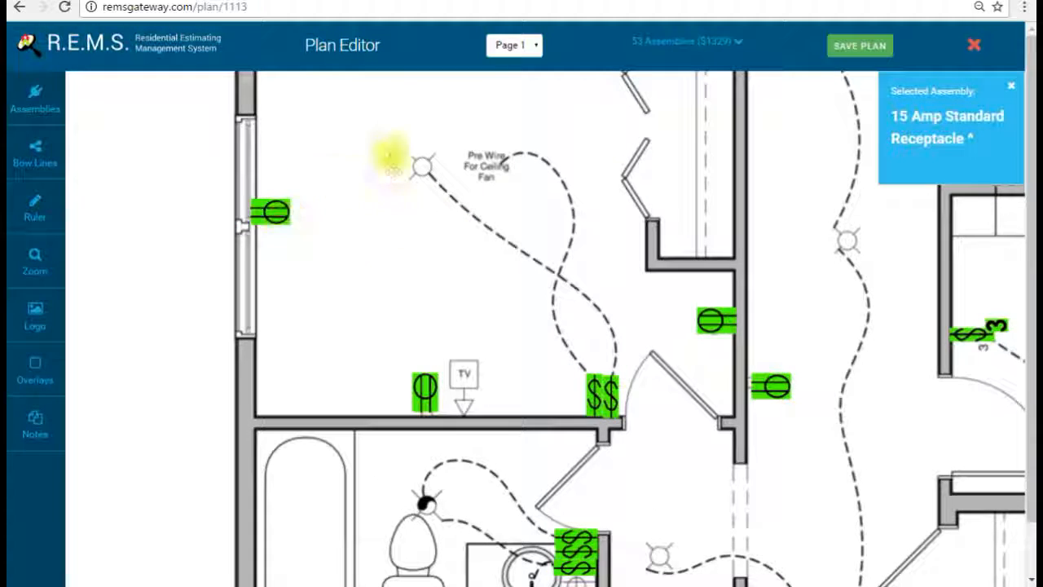
Step: Place an upright receptacle against the top wall below the ceiling fixture
left_click_drag(370, 88, 359, 242)
left_click(466, 214)
left_click(466, 222)
left_click(505, 250)
left_click(506, 250)
left_click_drag(473, 212, 461, 173)
left_click_drag(684, 184, 660, 275)
left_click_drag(730, 110, 693, 351)
left_click_drag(326, 252, 547, 249)
Step: Place a horizontal 20 Amp Duplex Receptacle on the living area's left-wall outlet
left_click(63, 107)
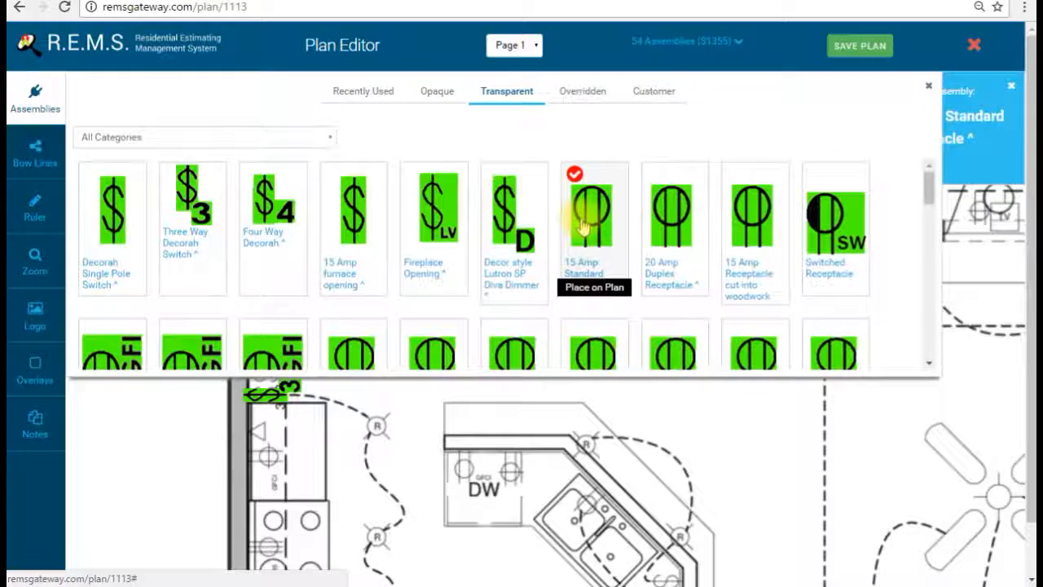
left_click(668, 214)
left_click(35, 98)
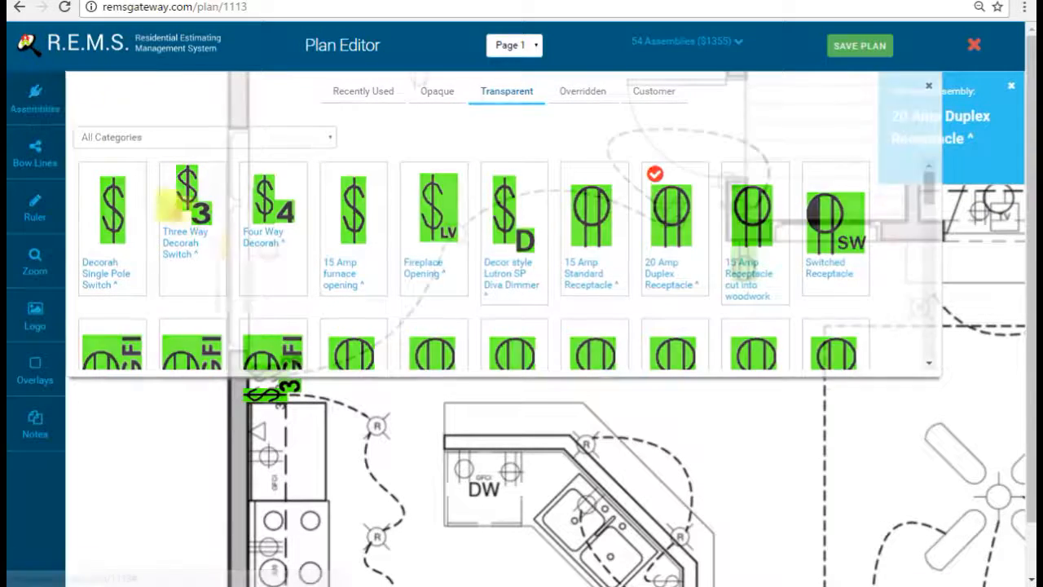
left_click(278, 210)
left_click(333, 277)
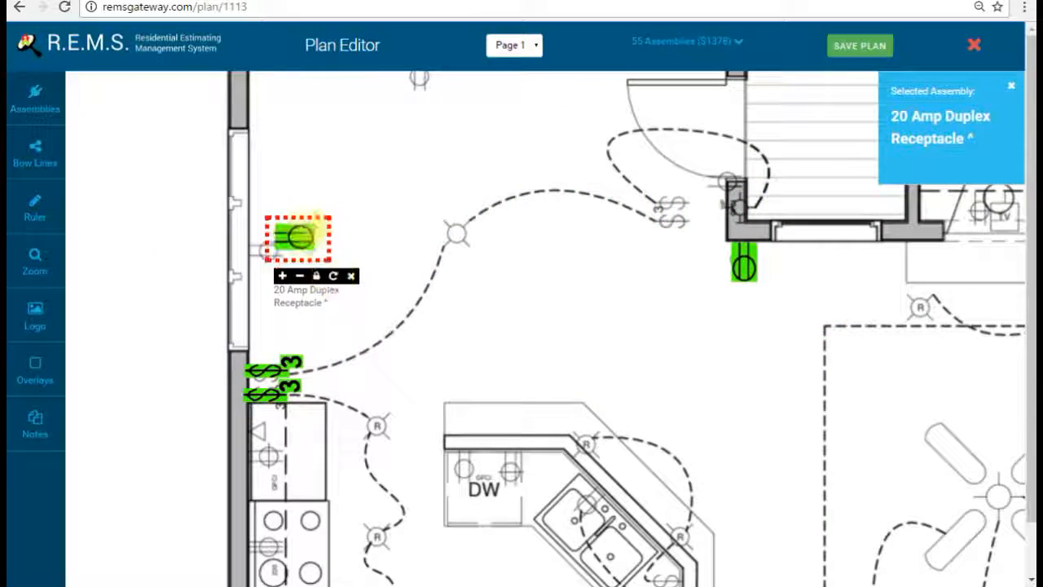
left_click_drag(305, 229, 263, 249)
Step: Tuck a vertical 20 Amp Duplex Receptacle against the top-wall outlet
scroll(419, 187, "up", 2)
left_click(420, 189)
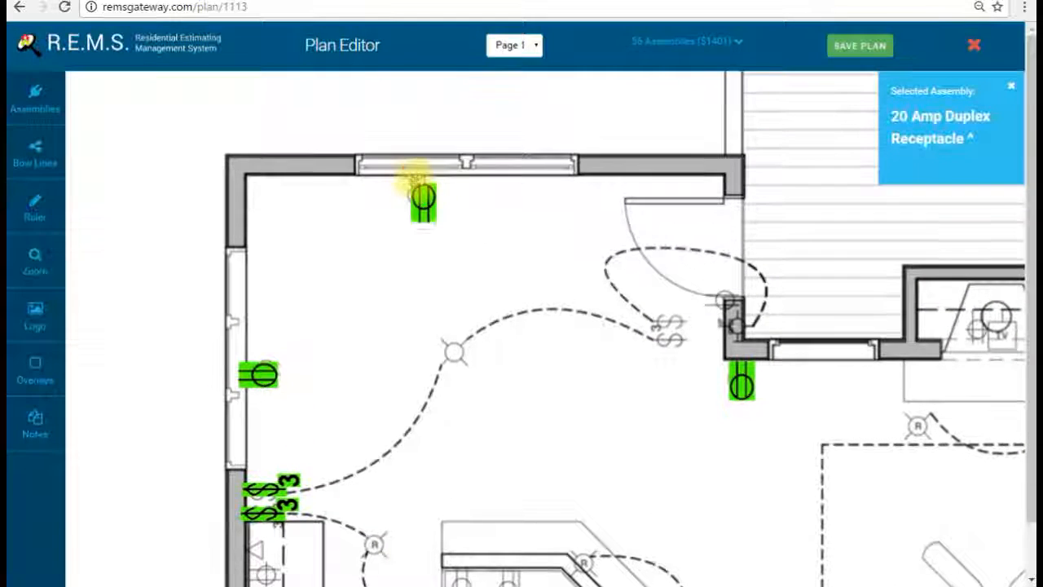
left_click(464, 239)
left_click(464, 239)
left_click_drag(431, 202, 421, 196)
Step: Place a sideways 20 Amp Duplex Receptacle beside the doorway wall
left_click_drag(676, 265, 588, 247)
left_click(609, 287)
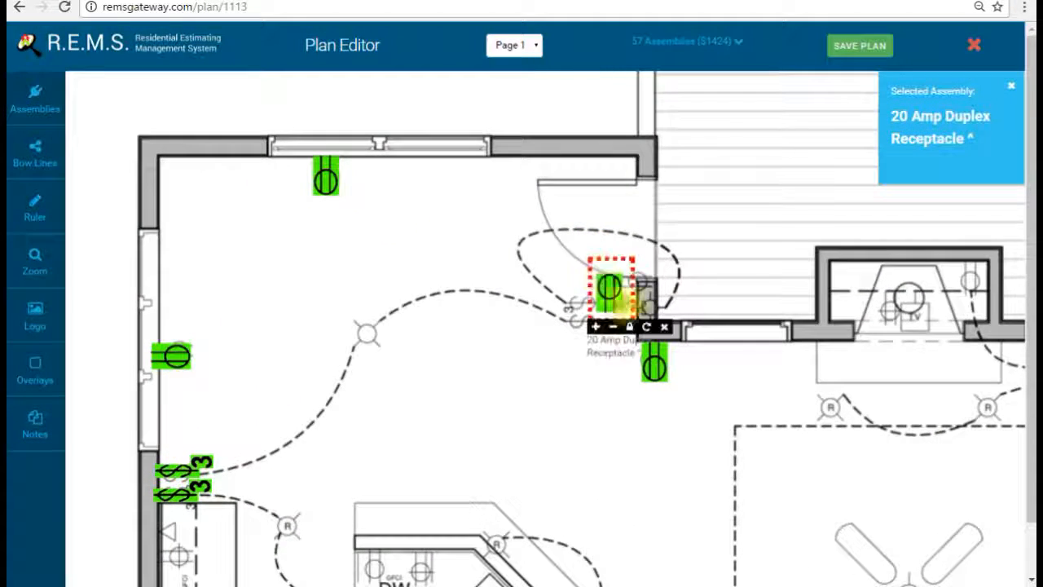
left_click(648, 329)
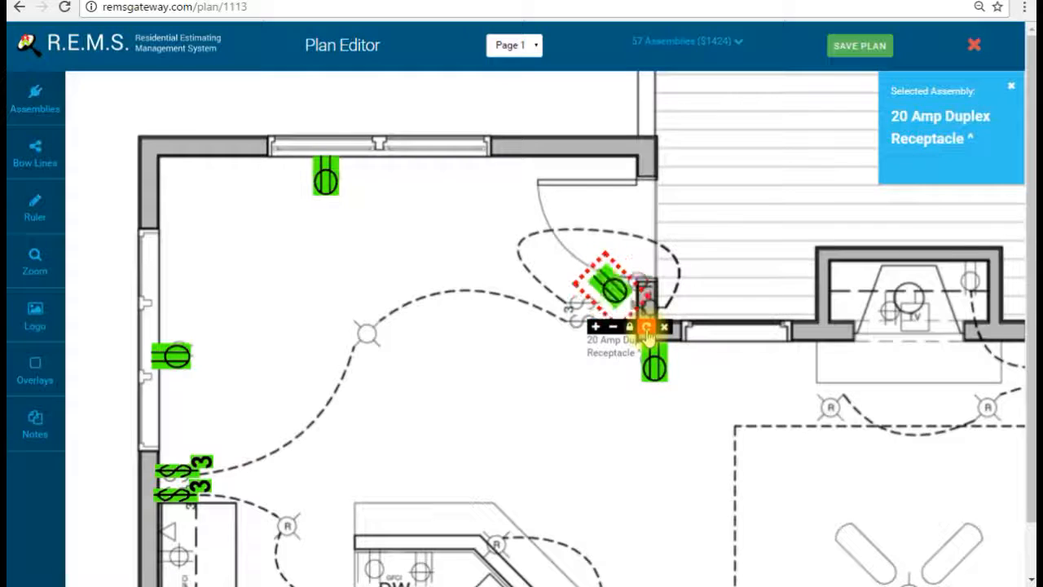
left_click(617, 295)
left_click_drag(602, 382, 530, 231)
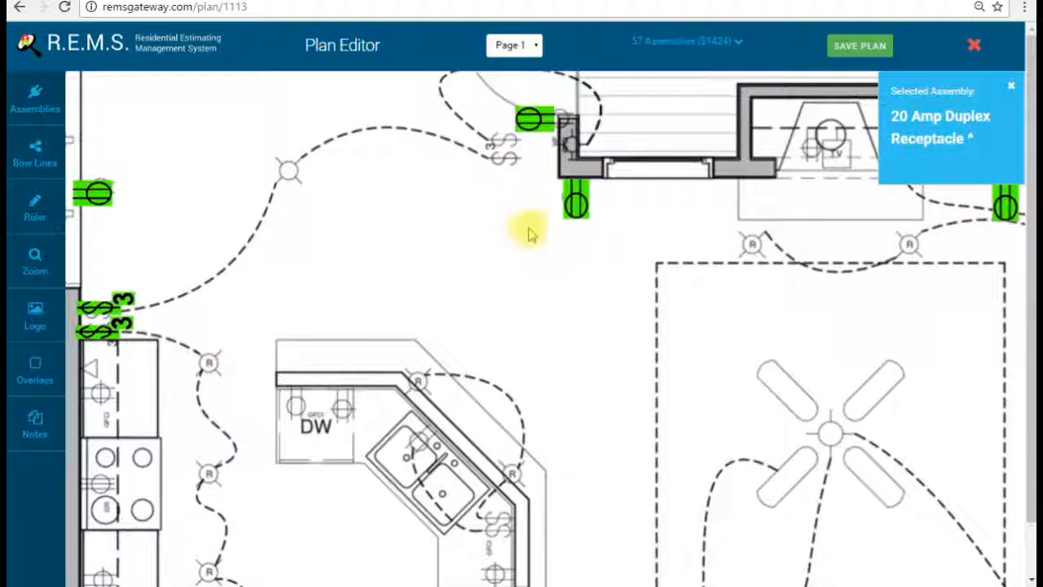
left_click_drag(522, 310, 702, 359)
left_click_drag(798, 351, 442, 159)
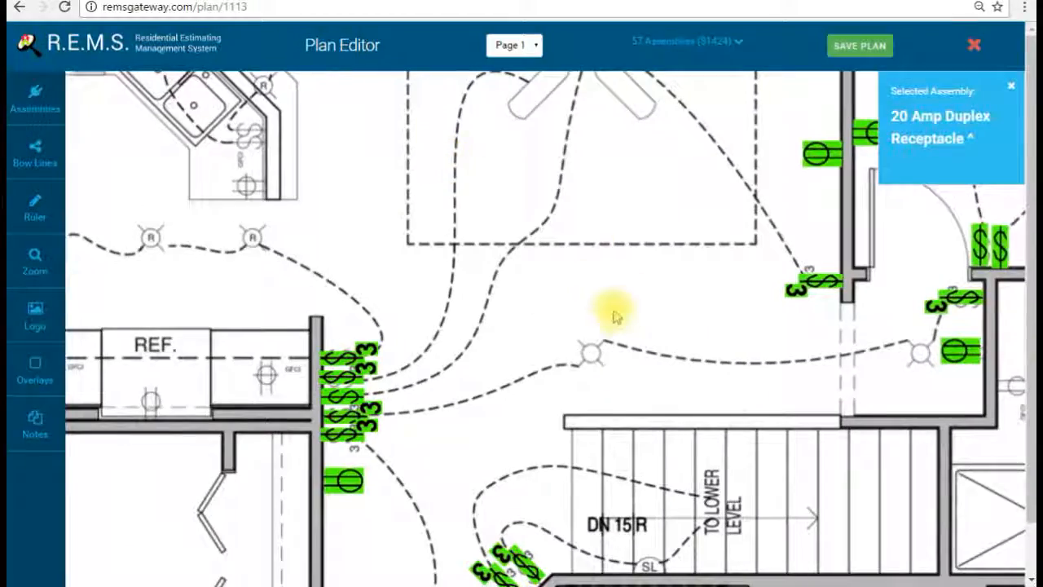
left_click_drag(612, 310, 542, 158)
Step: Cover the two ceiling lights near the stairs with Standard Fixture Openings
left_click(35, 98)
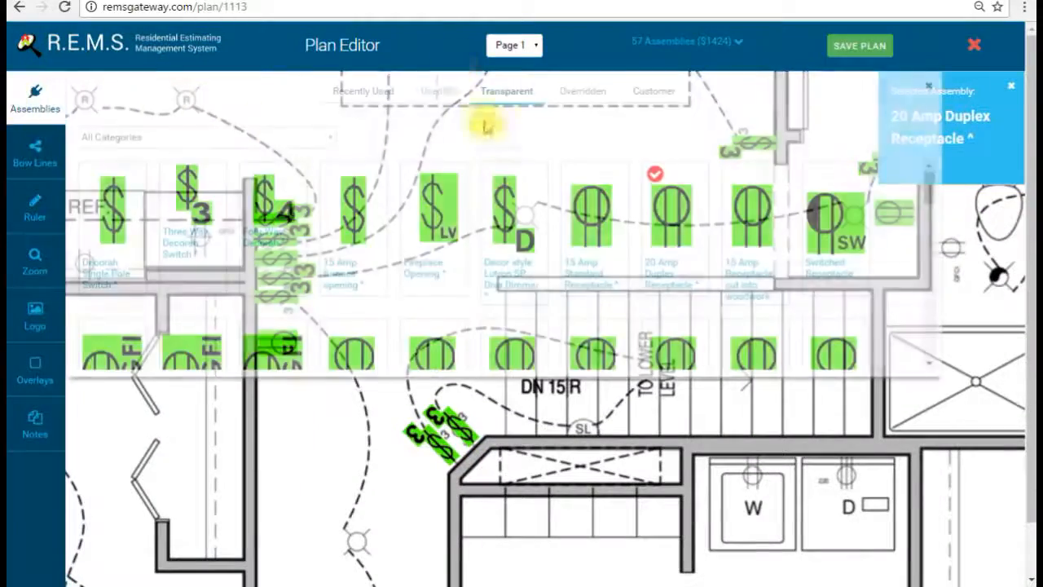
scroll(709, 255, "down", 3)
scroll(703, 251, "down", 1)
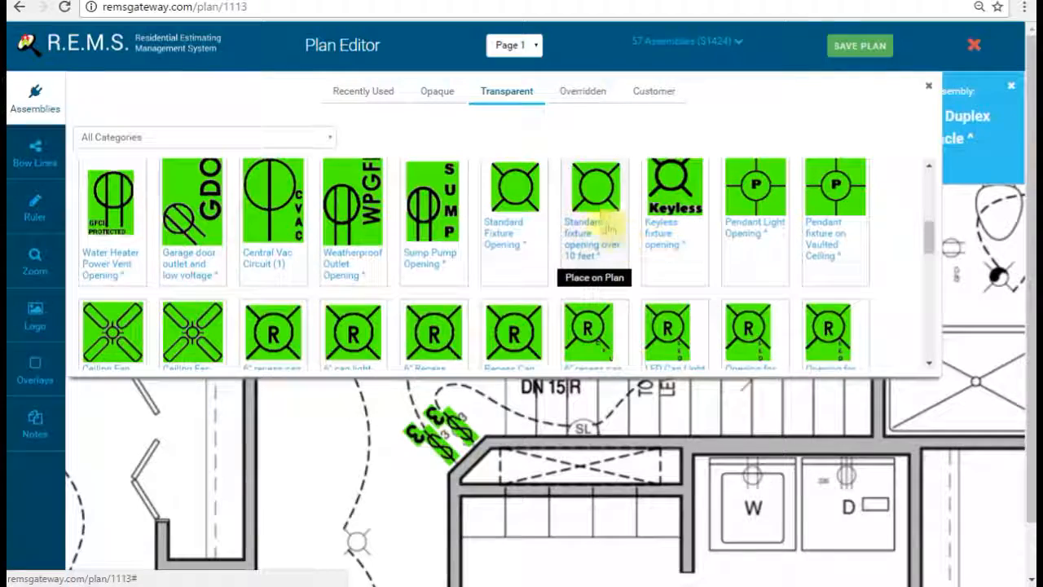
left_click(528, 205)
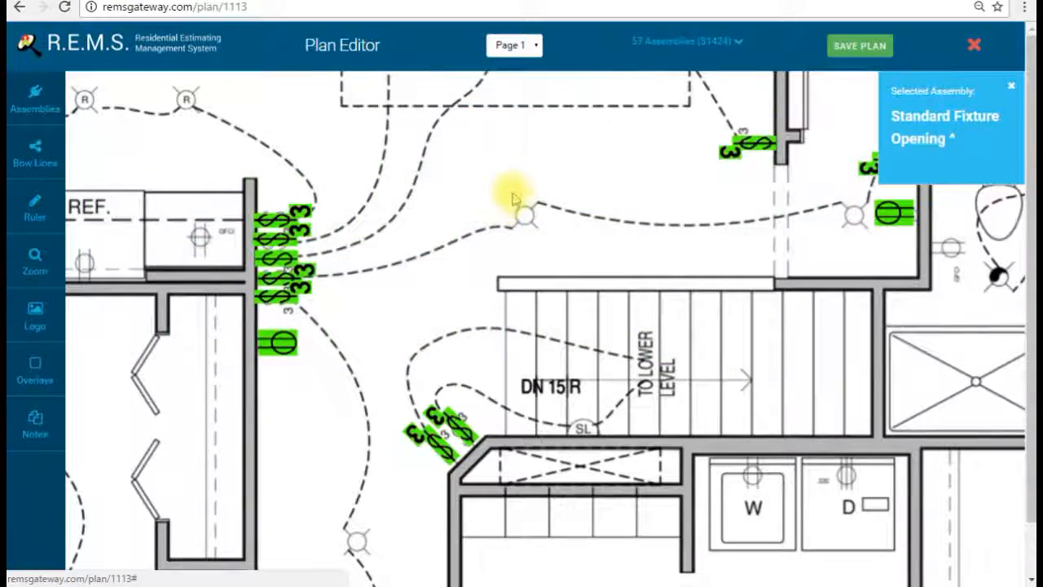
left_click(524, 219)
left_click_drag(689, 194, 479, 212)
left_click(587, 193)
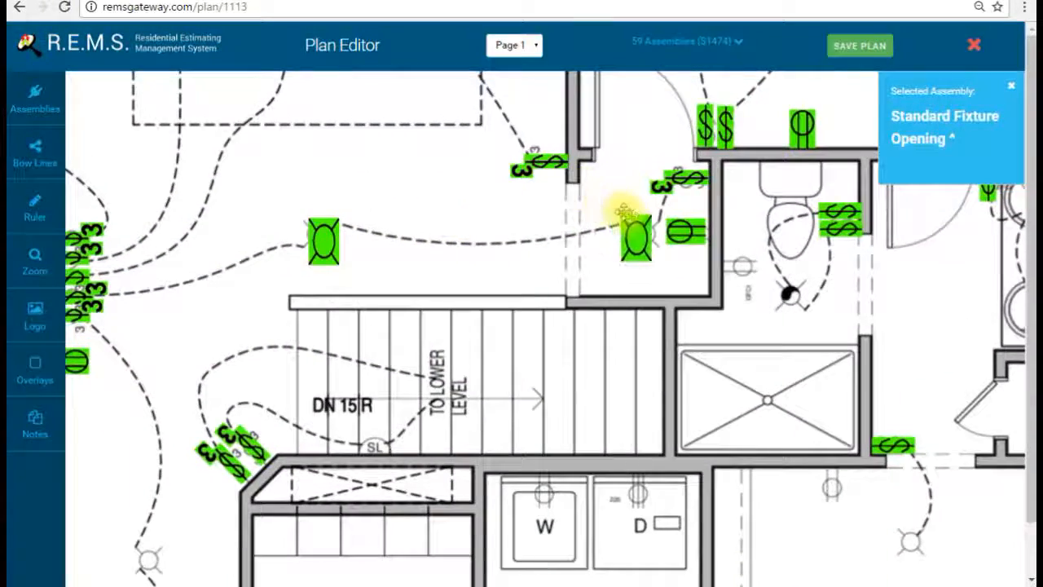
Step: Cover the laundry room's ceiling light and the next room's light with fixture openings
left_click_drag(492, 290, 598, 164)
left_click_drag(577, 284, 564, 82)
left_click(565, 351)
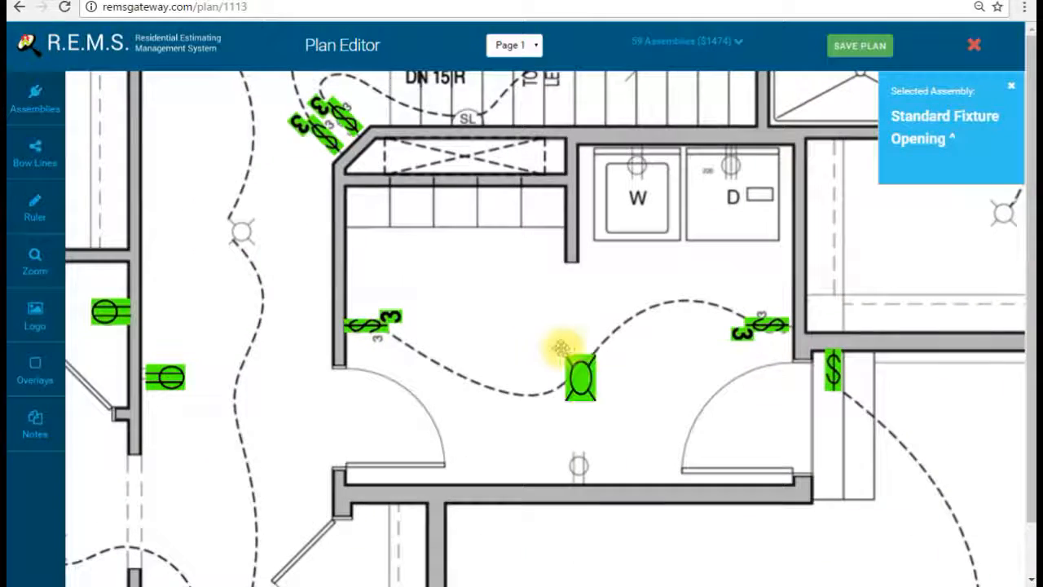
left_click_drag(507, 364, 633, 226)
scroll(500, 193, "down", 5)
left_click(405, 284)
Step: Cover the bathroom light near the sink with a Standard Fixture Opening
left_click_drag(447, 82, 517, 239)
left_click(233, 345)
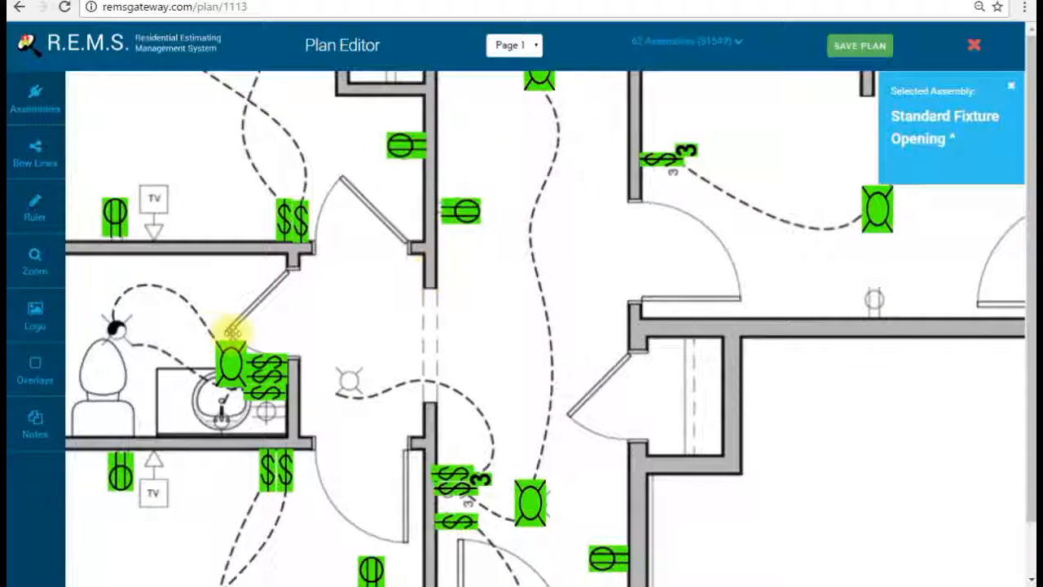
scroll(477, 415, "up", 10)
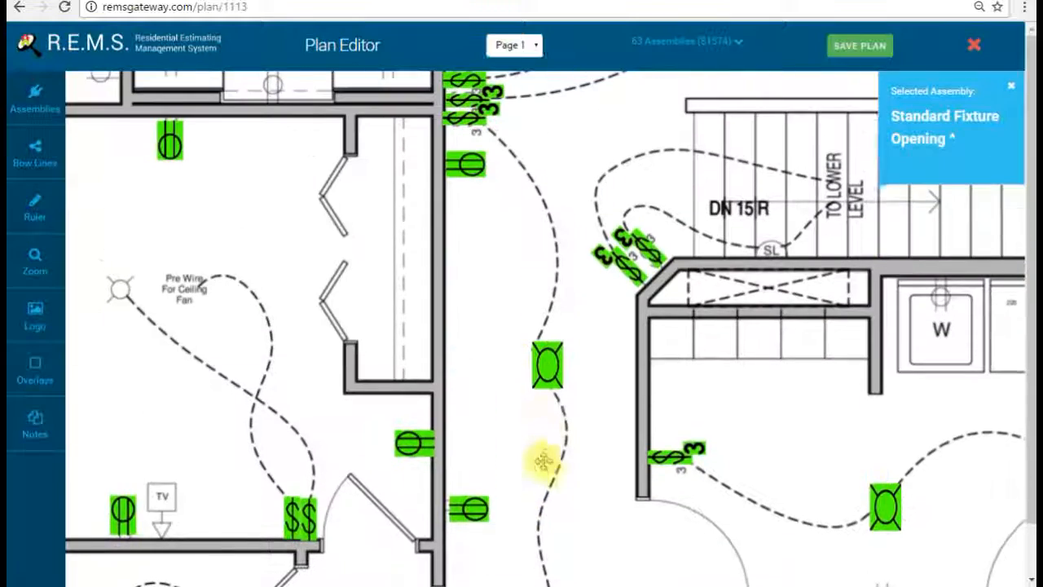
scroll(556, 447, "left", 5)
scroll(557, 448, "up", 2)
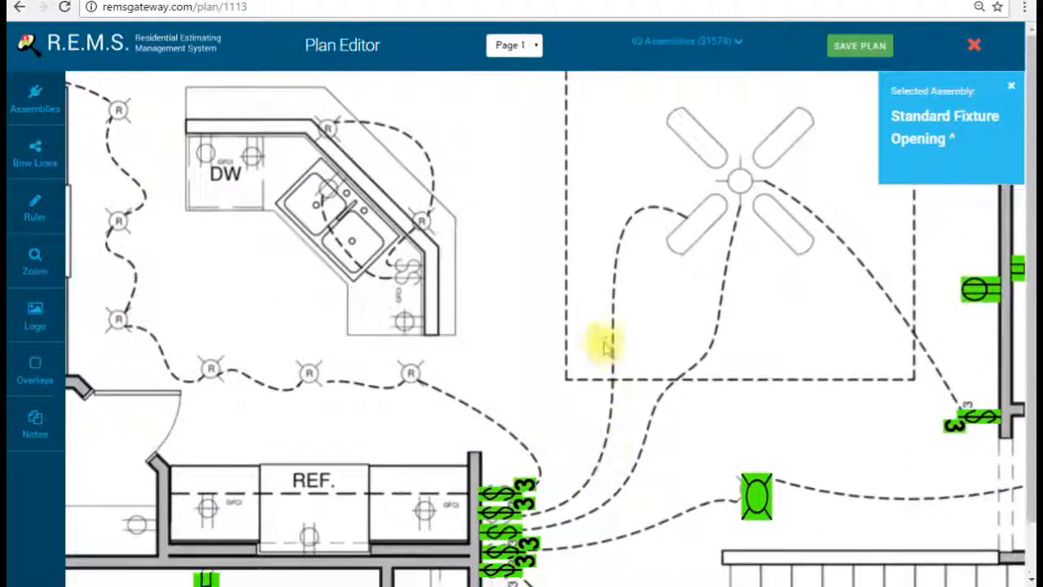
Step: Cover five kitchen R recess lights along the circuit with 6" recess can lights
left_click(38, 92)
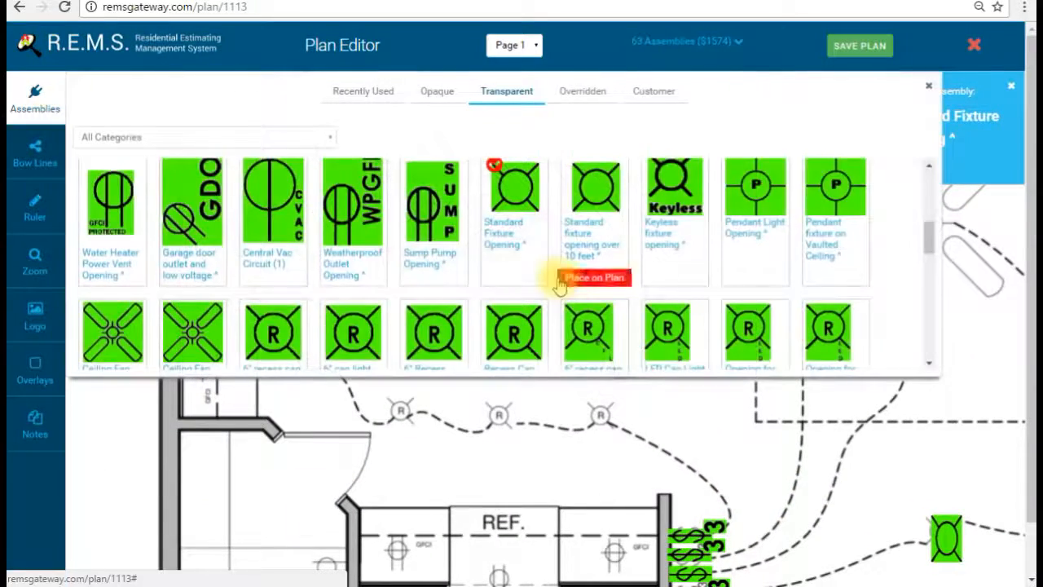
scroll(538, 279, "down", 2)
left_click(287, 253)
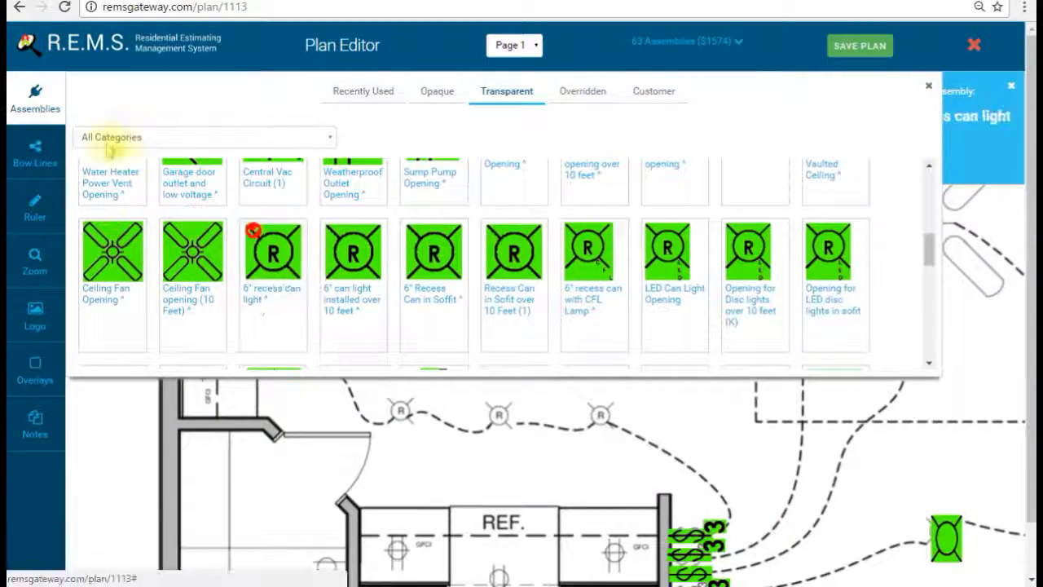
left_click(51, 106)
left_click(314, 152)
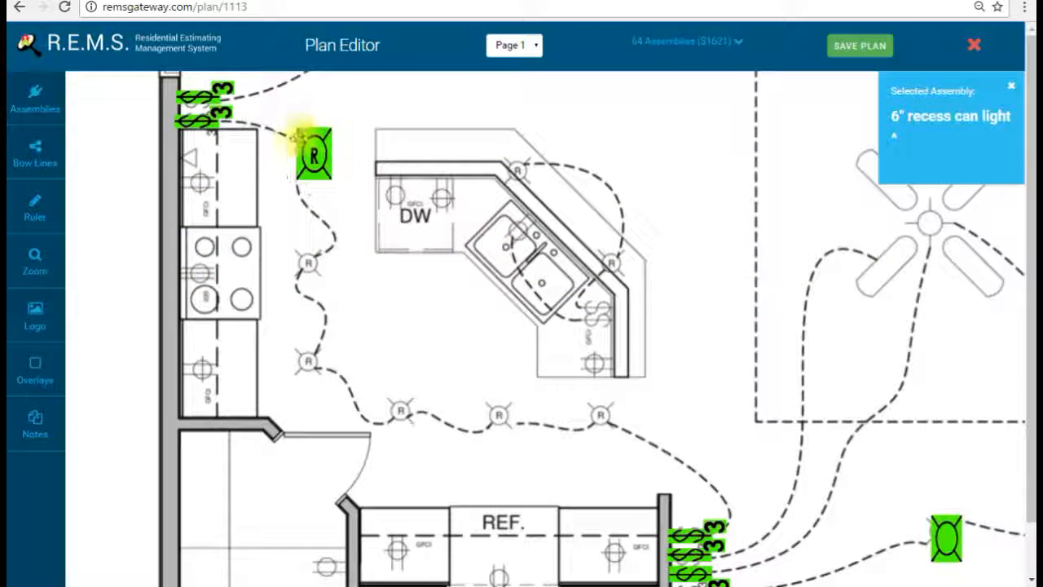
left_click(303, 353)
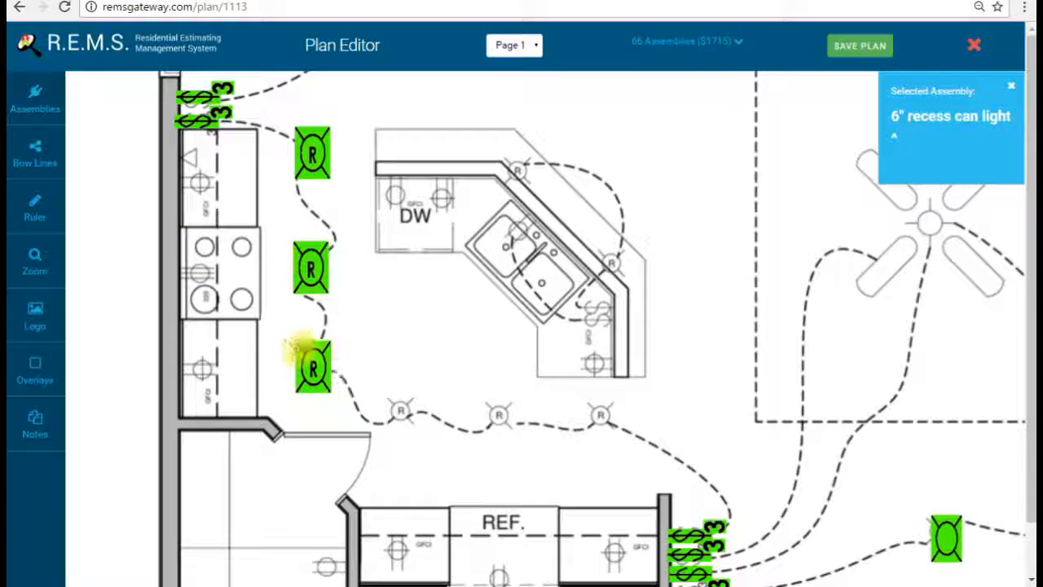
left_click(388, 394)
left_click(505, 390)
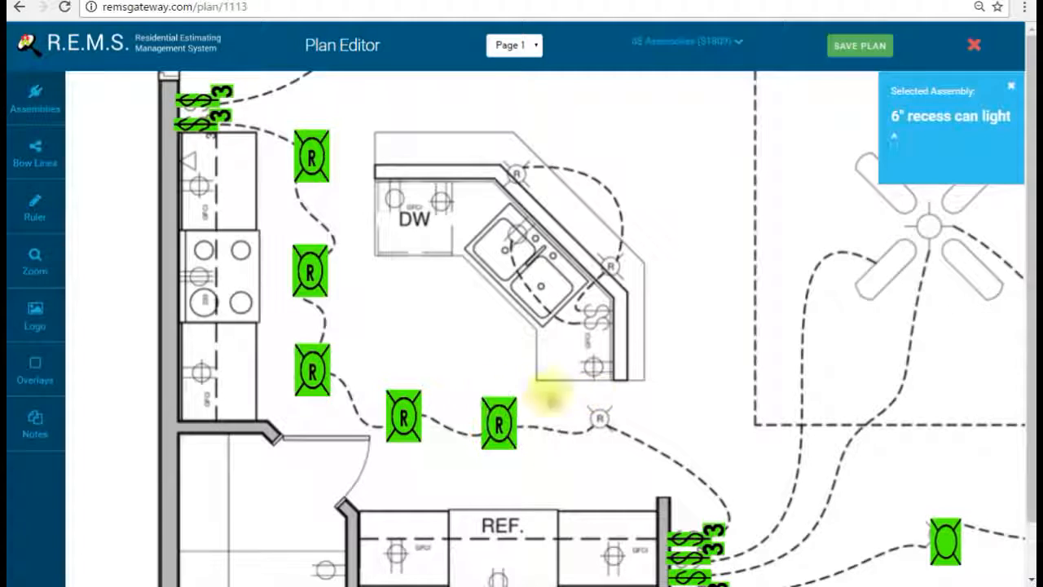
left_click(575, 395)
Step: Place two 6" recess cans on the R symbols by the sink
left_click_drag(697, 318, 691, 397)
left_click(522, 244)
left_click_drag(535, 261, 510, 253)
left_click(595, 334)
Step: Align two 6" recess cans onto the R symbols above the fan room
left_click_drag(696, 250, 625, 315)
left_click(658, 275)
left_click_drag(658, 274, 673, 263)
left_click(775, 272)
left_click_drag(774, 272, 823, 269)
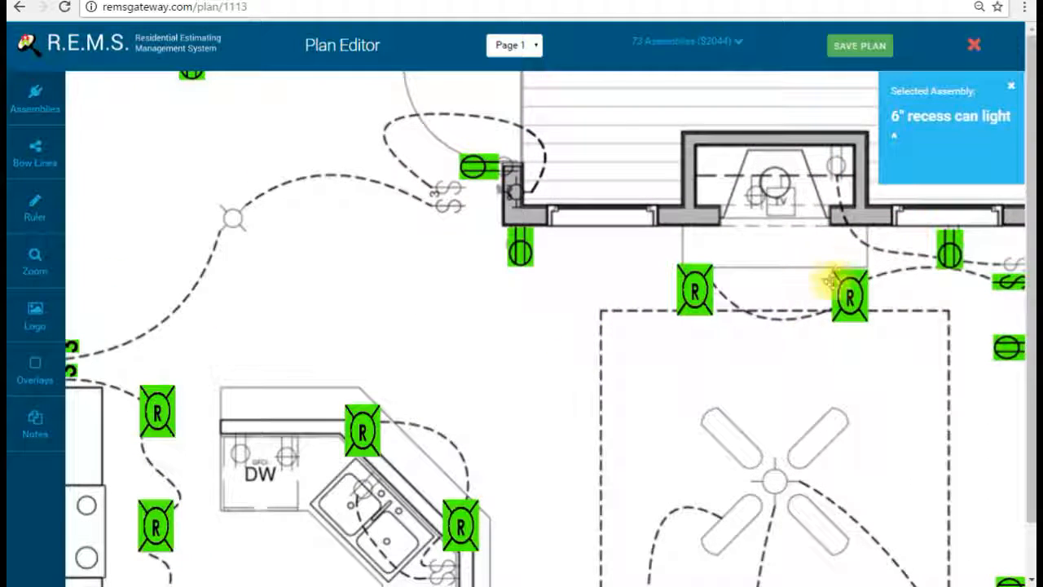
left_click_drag(774, 397, 706, 269)
left_click_drag(736, 324, 724, 303)
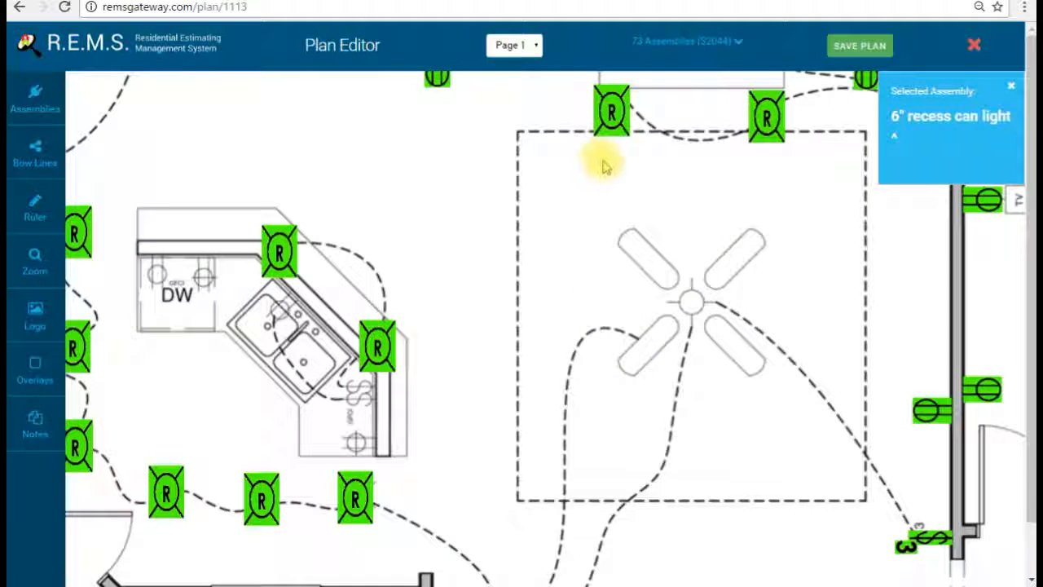
left_click_drag(587, 356, 454, 233)
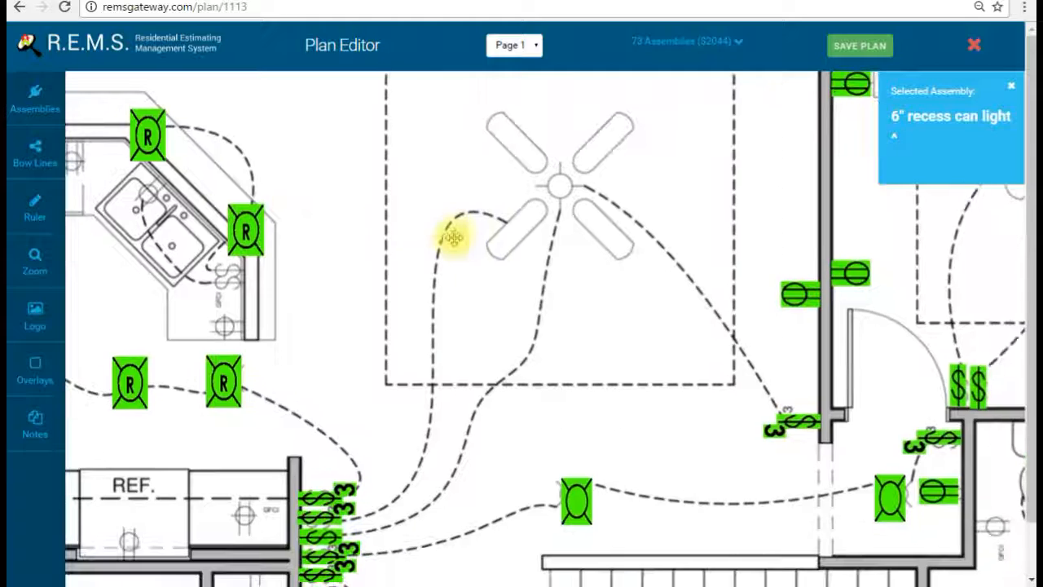
Step: Place an enlarged Ceiling Fan Opening centered over the first fan
left_click(40, 97)
scroll(531, 281, "down", 1)
scroll(531, 275, "up", 1)
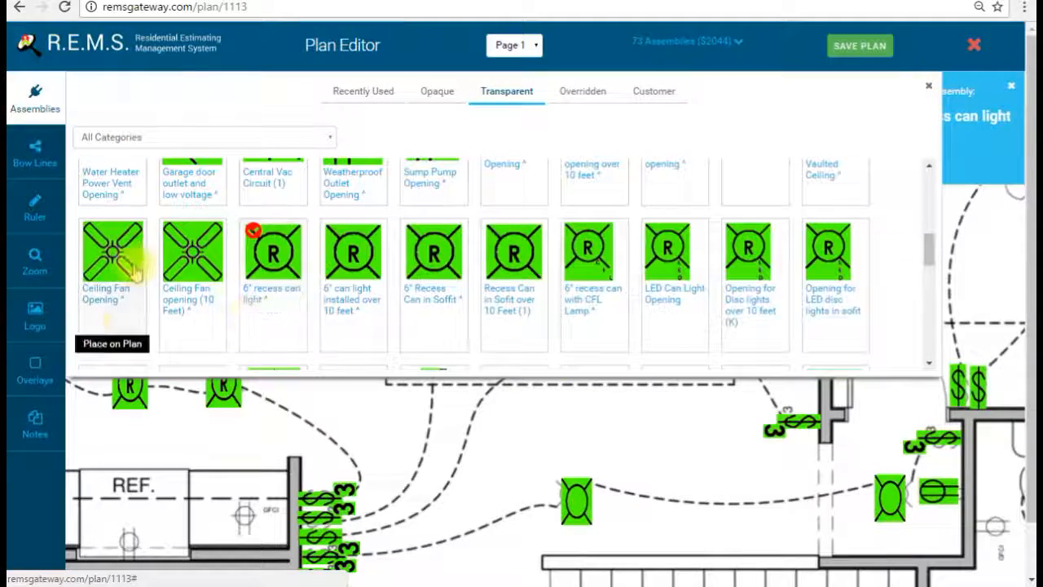
left_click(134, 273)
left_click(34, 91)
left_click(569, 192)
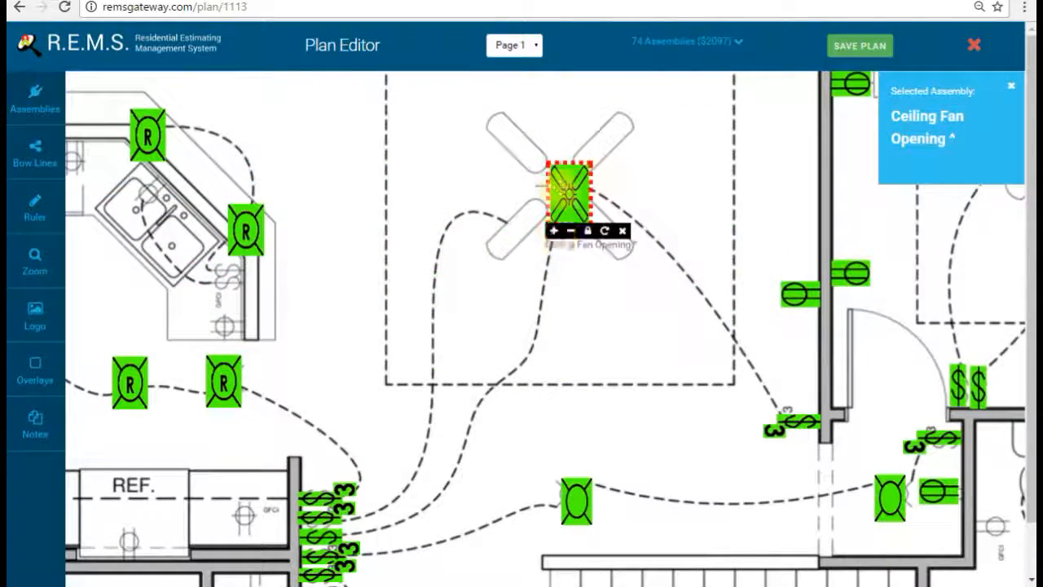
left_click(555, 232)
left_click_drag(579, 206, 544, 160)
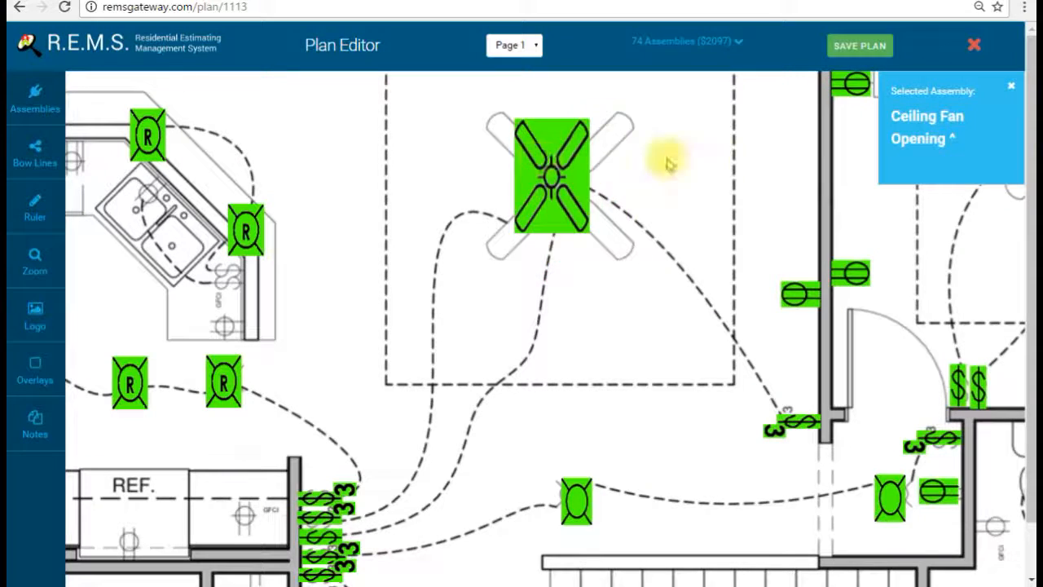
Step: Place an enlarged Ceiling Fan Opening over the second fan
left_click_drag(711, 153, 369, 207)
left_click(731, 199)
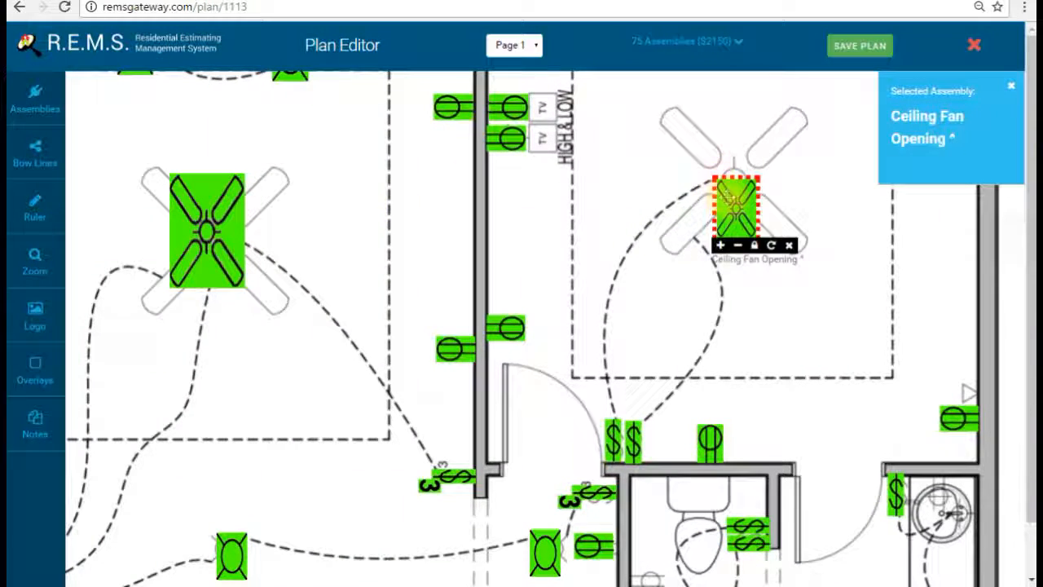
left_click(721, 247)
left_click(721, 247)
left_click_drag(743, 224, 719, 157)
mouse_move(820, 332)
left_mouse_down()
mouse_move(803, 244)
mouse_move(761, 233)
left_mouse_up()
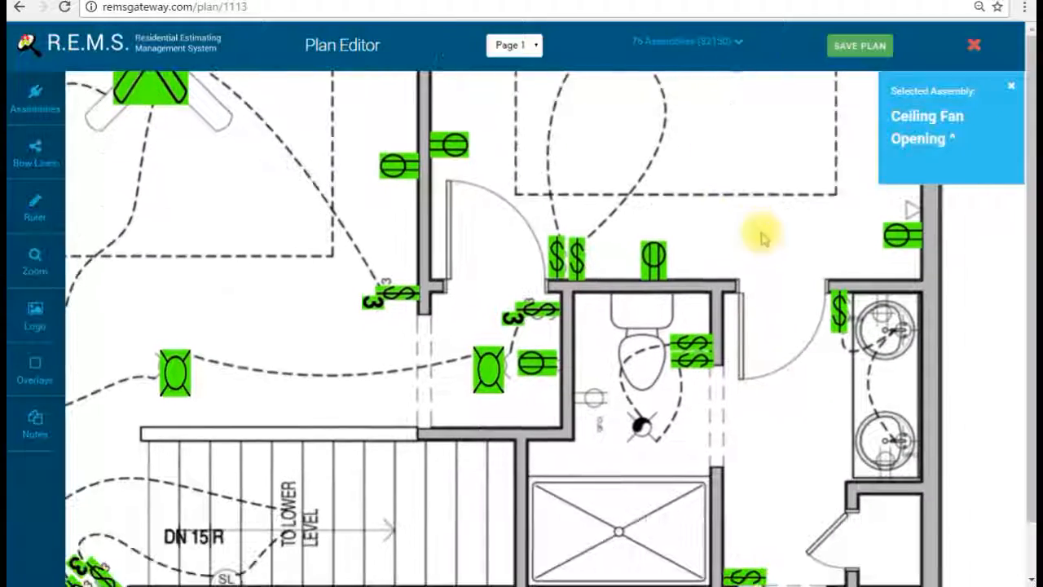
Step: Place a Vanity Fixture Opening at the lower sink of the double vanity
left_click(51, 106)
scroll(300, 259, "down", 2)
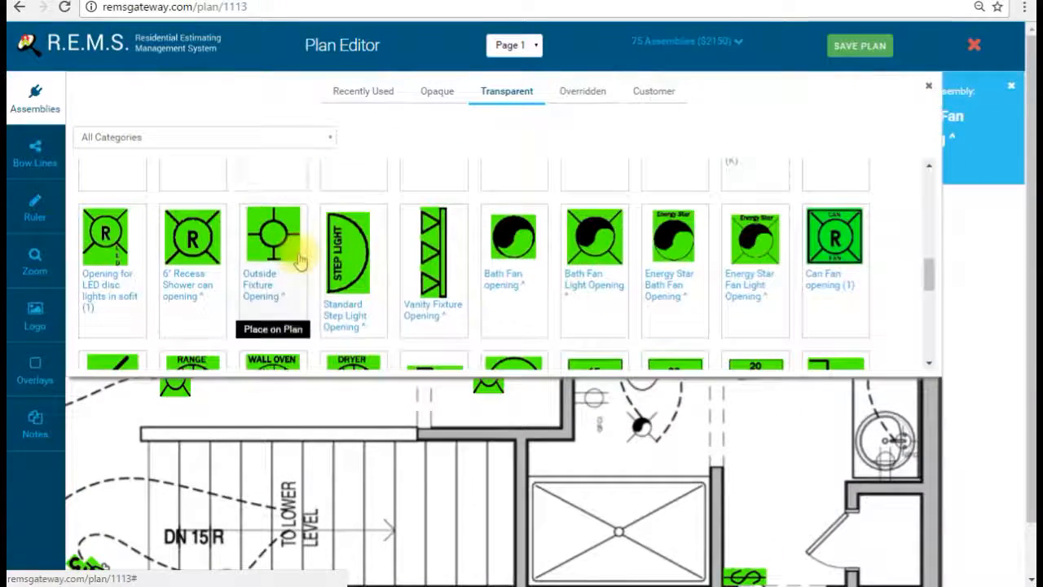
left_click(414, 216)
left_click(39, 99)
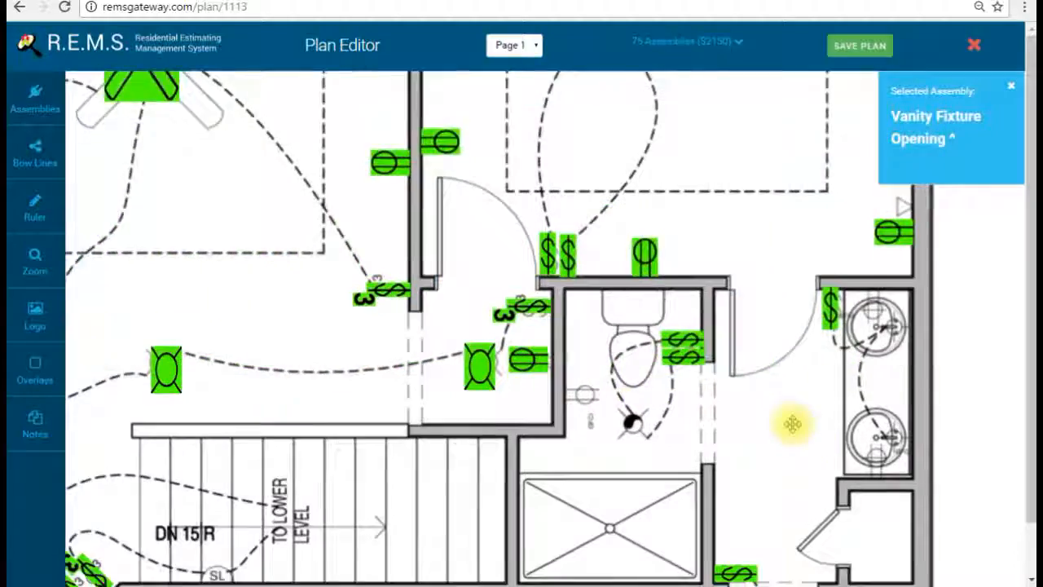
left_click_drag(793, 423, 697, 334)
left_click(792, 331)
Step: Place a Vanity Fixture Opening at the hall bath sink beside the toilet
left_click_drag(650, 383, 789, 216)
left_click_drag(560, 287, 1003, 366)
left_click_drag(410, 496, 571, 211)
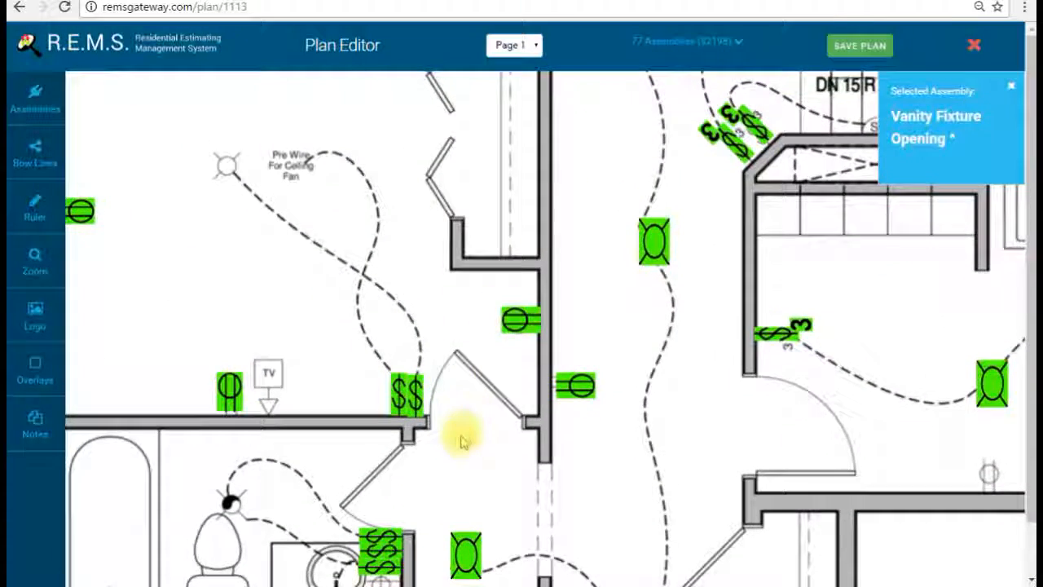
left_click_drag(464, 433, 515, 276)
left_click(326, 371)
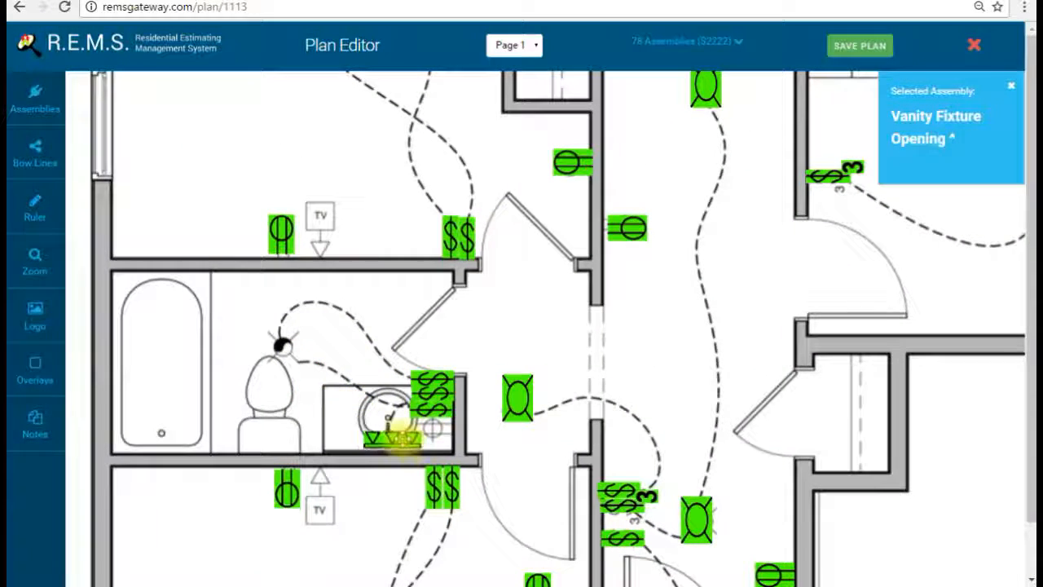
Step: Place Bath Fan Light Openings at the bathroom fan and at the fan beside the shower
left_click(35, 96)
scroll(752, 298, "down", 2)
scroll(600, 212, "up", 2)
left_click(36, 102)
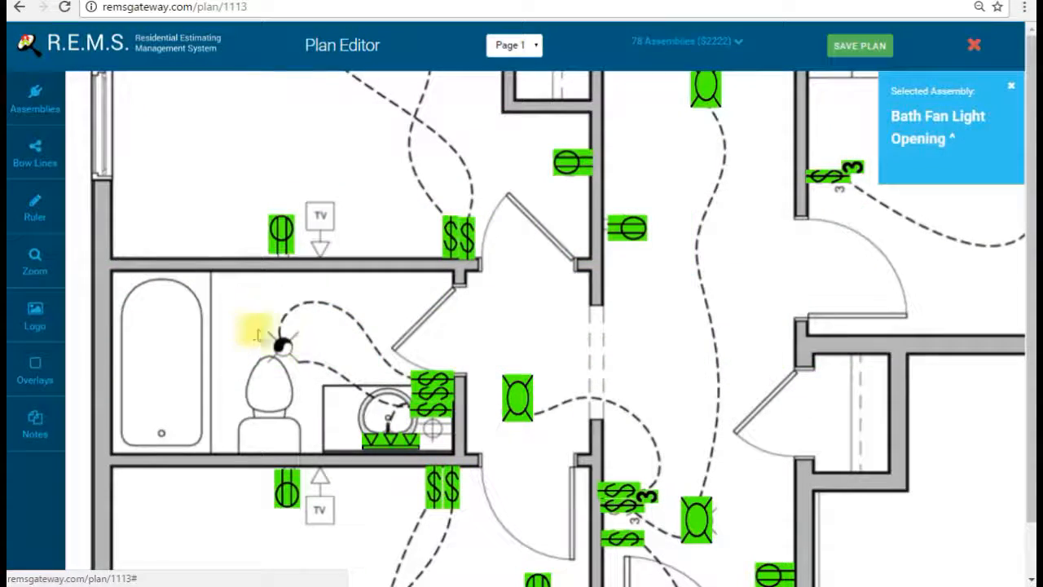
left_click(281, 344)
left_click_drag(1028, 328, 487, 403)
left_click_drag(836, 290, 350, 397)
left_click_drag(879, 251, 562, 461)
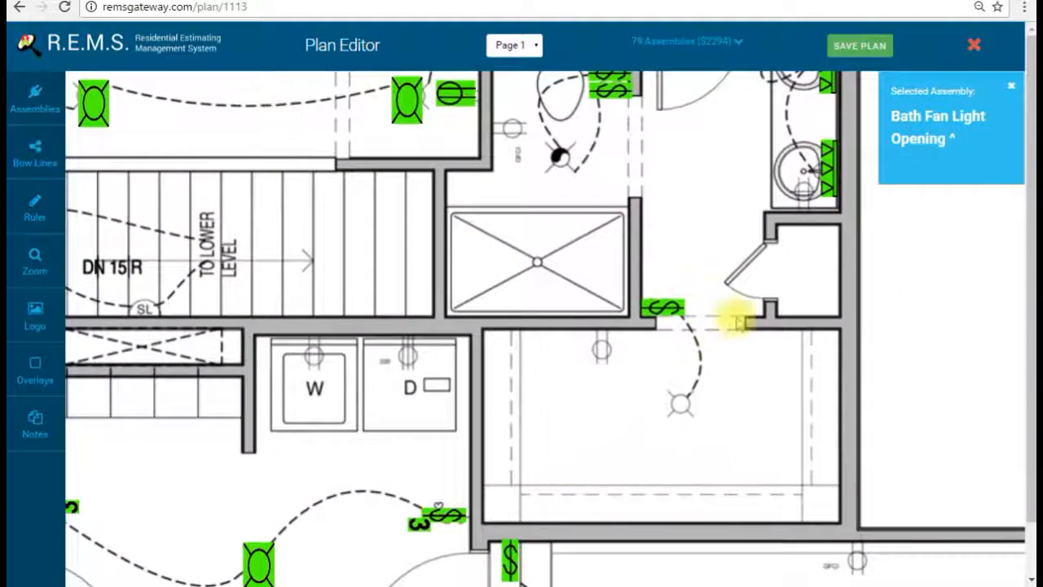
left_click_drag(654, 237, 624, 343)
left_click(578, 328)
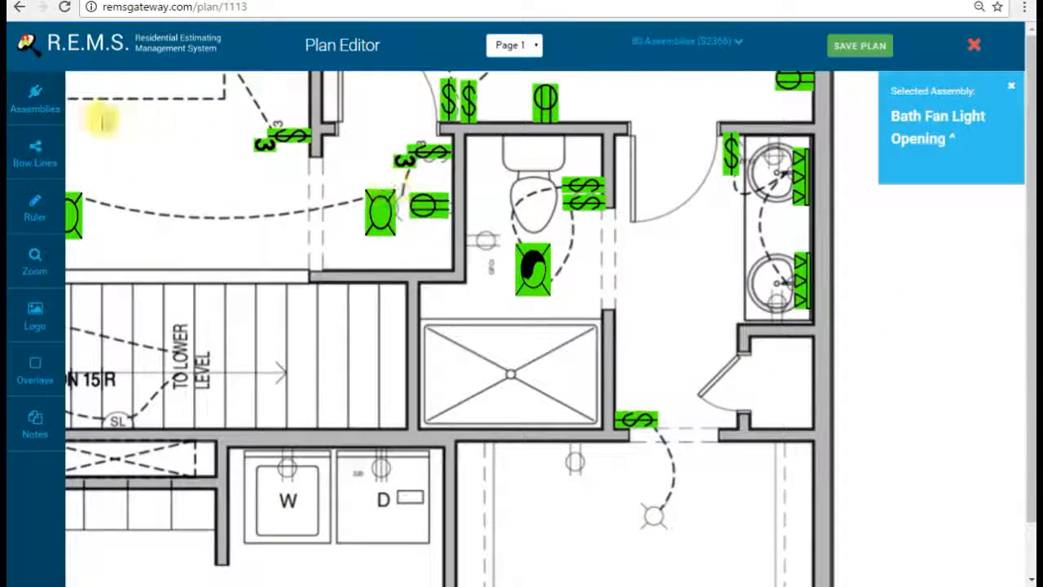
Step: Place a Standard Fixture Opening in the room below the shower, then shift the view toward the laundry
left_click(35, 97)
scroll(595, 293, "down", 5)
scroll(575, 292, "up", 10)
scroll(550, 306, "up", 4)
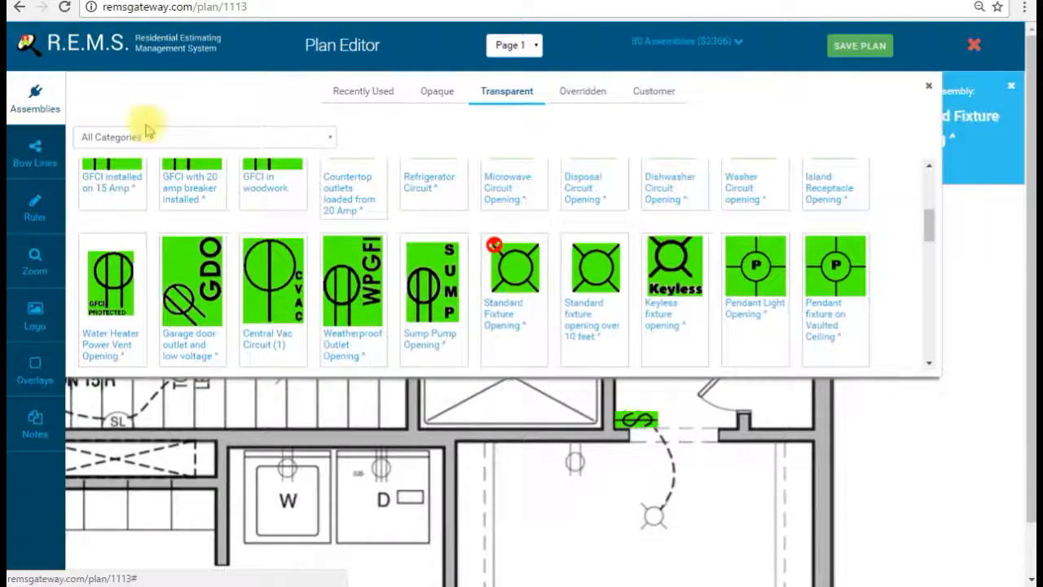
left_click(34, 100)
left_click(638, 491)
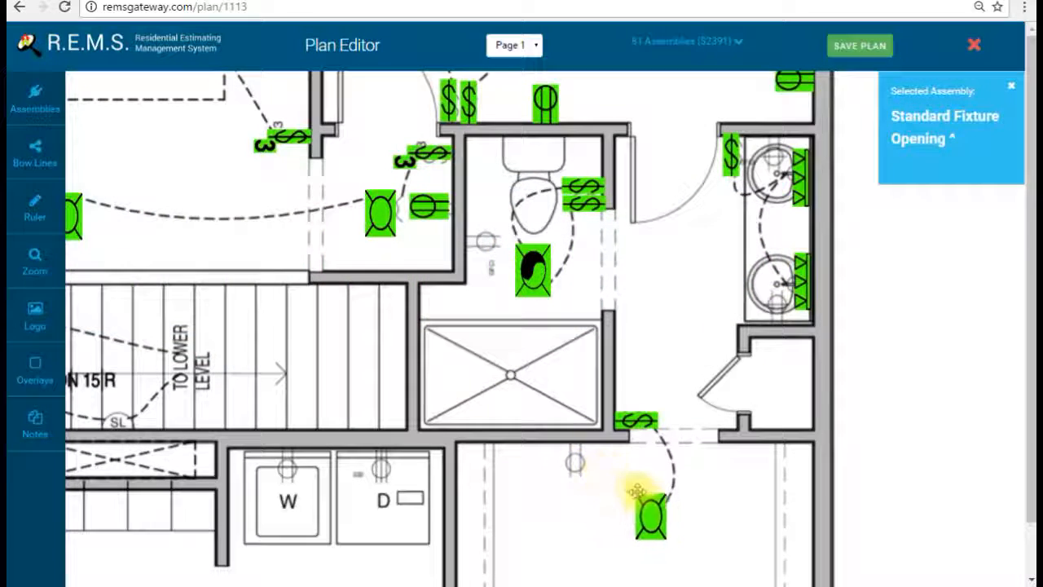
left_click_drag(545, 400, 545, 211)
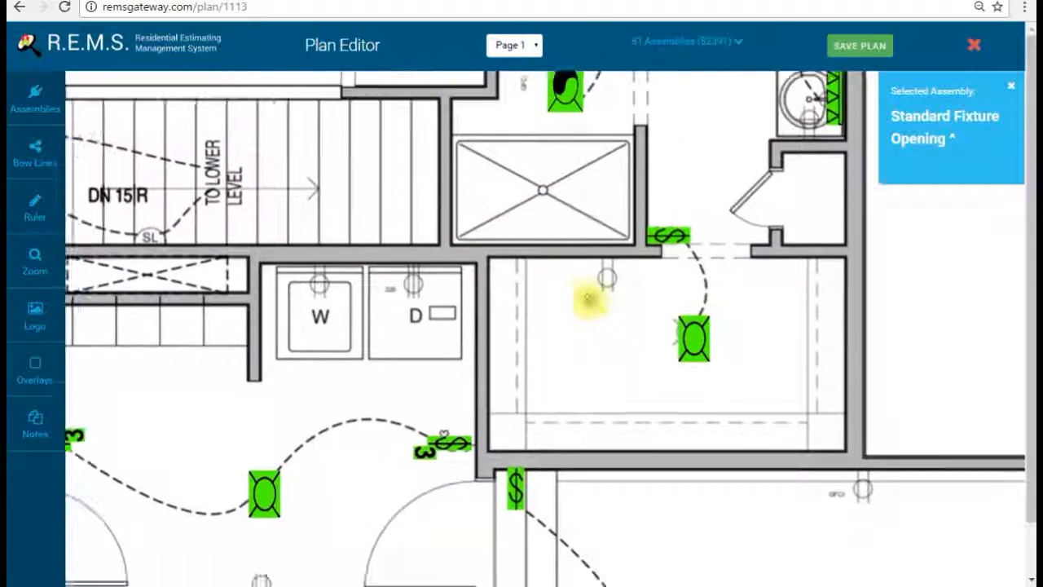
left_click_drag(588, 299, 616, 253)
left_click(33, 262)
Step: Zoom out to the laundry and hallway and select the 15 Amp Standard Receptacle assembly
left_click(159, 268)
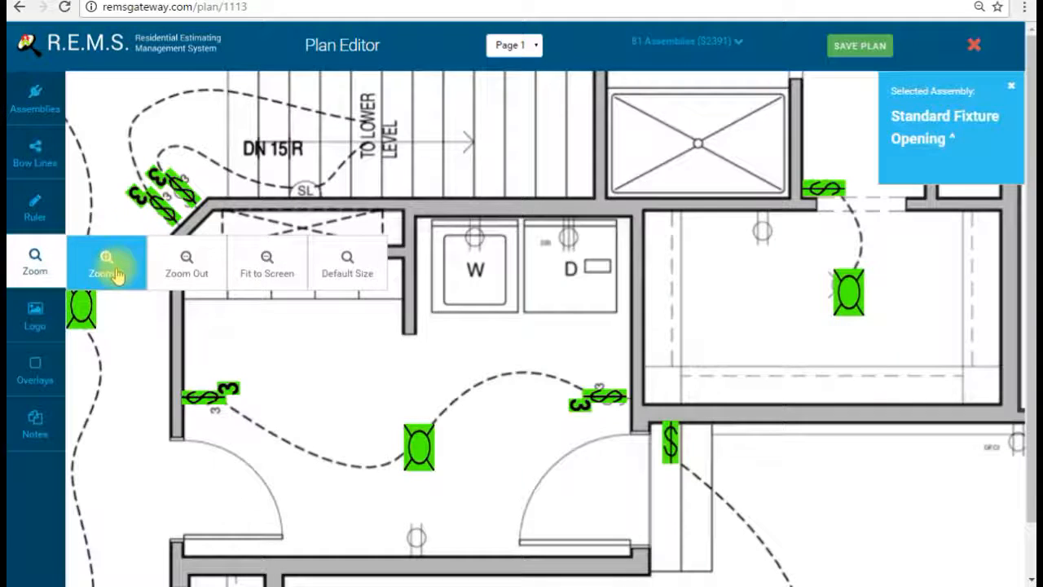
left_click(159, 270)
left_click(179, 270)
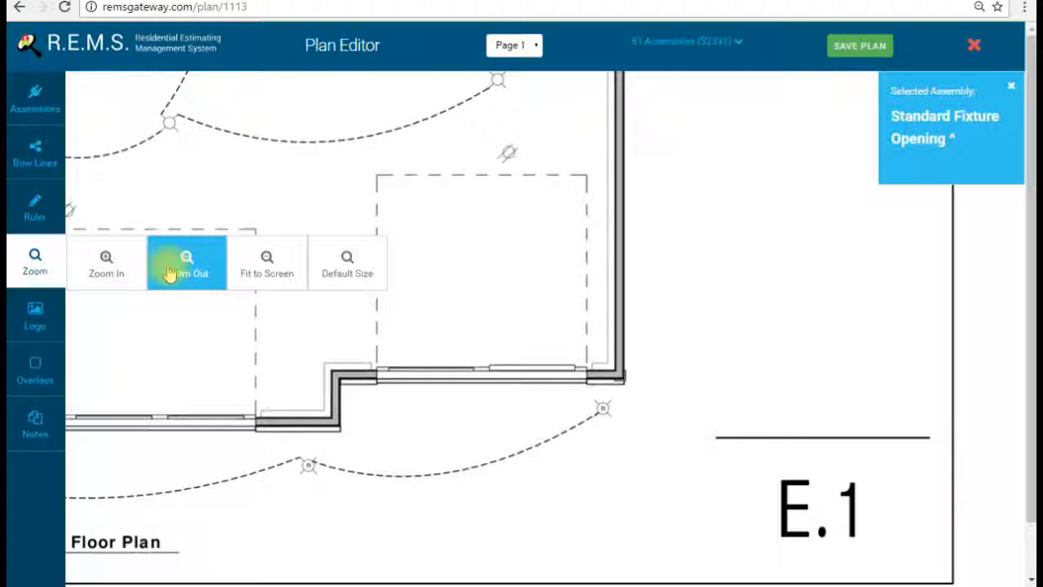
left_click_drag(308, 261, 751, 535)
left_click_drag(554, 296, 620, 506)
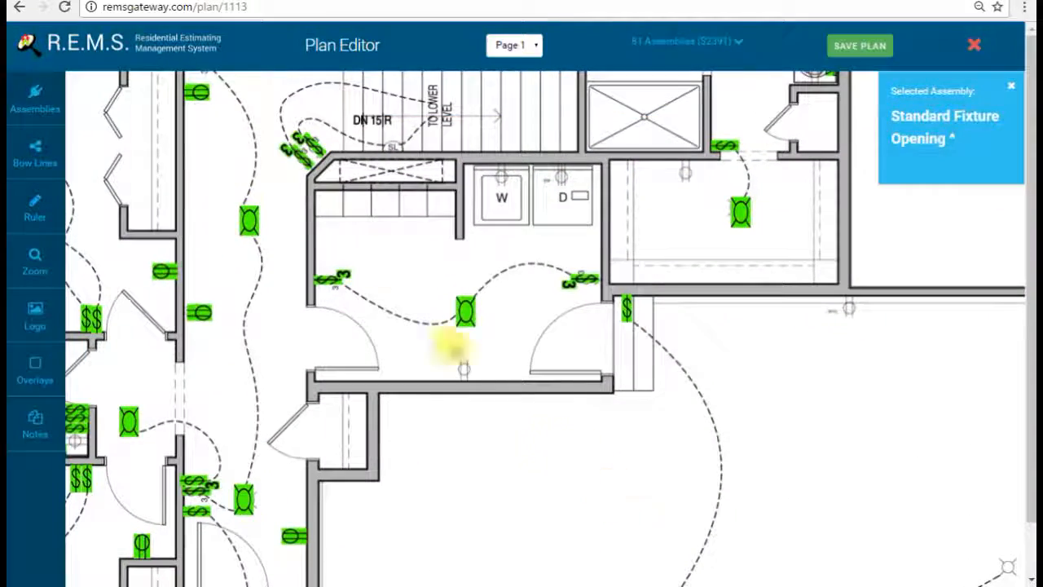
left_click(35, 98)
scroll(431, 300, "up", 5)
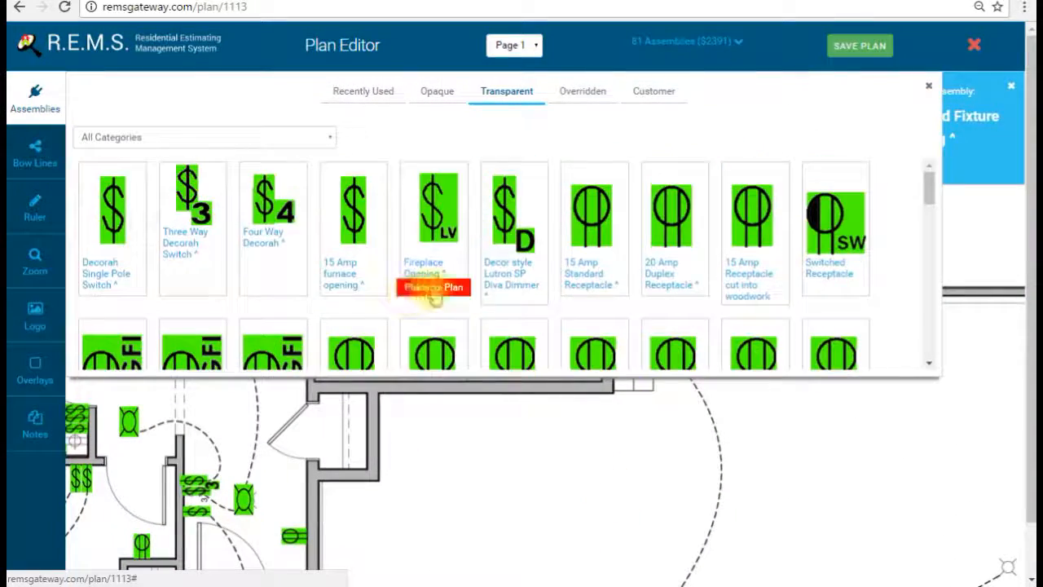
scroll(430, 300, "down", 1)
scroll(410, 297, "up", 1)
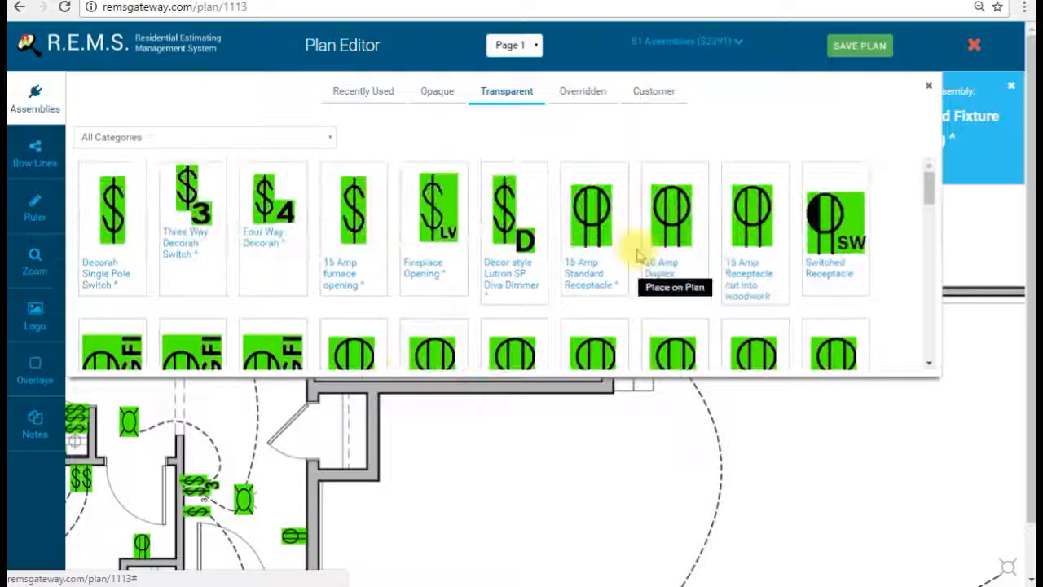
left_click(609, 224)
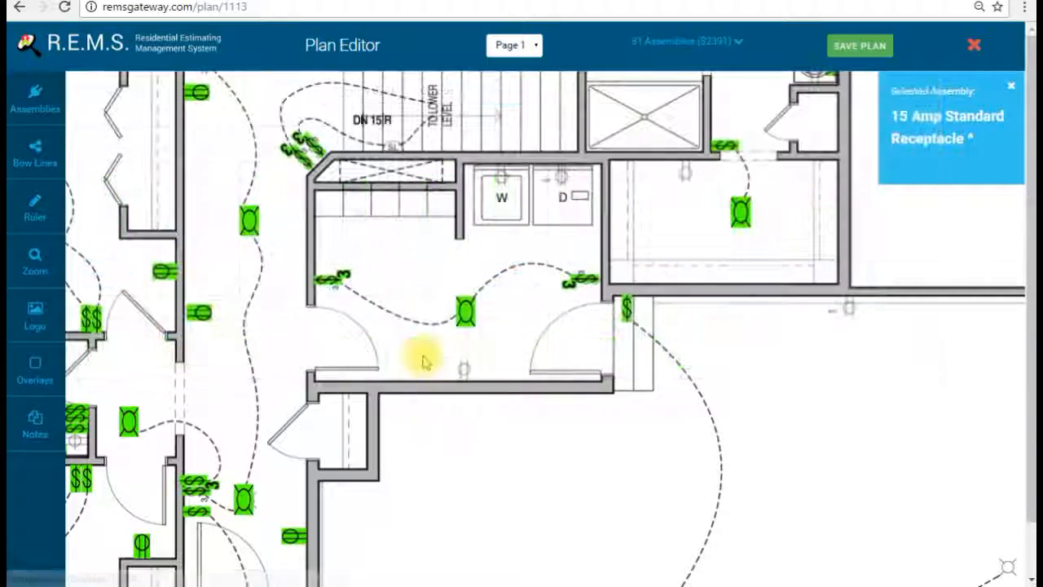
Step: Place receptacles by the laundry hall's lower wall and in the room to its right
left_click(442, 355)
left_click_drag(443, 355, 466, 348)
left_click_drag(685, 291, 668, 422)
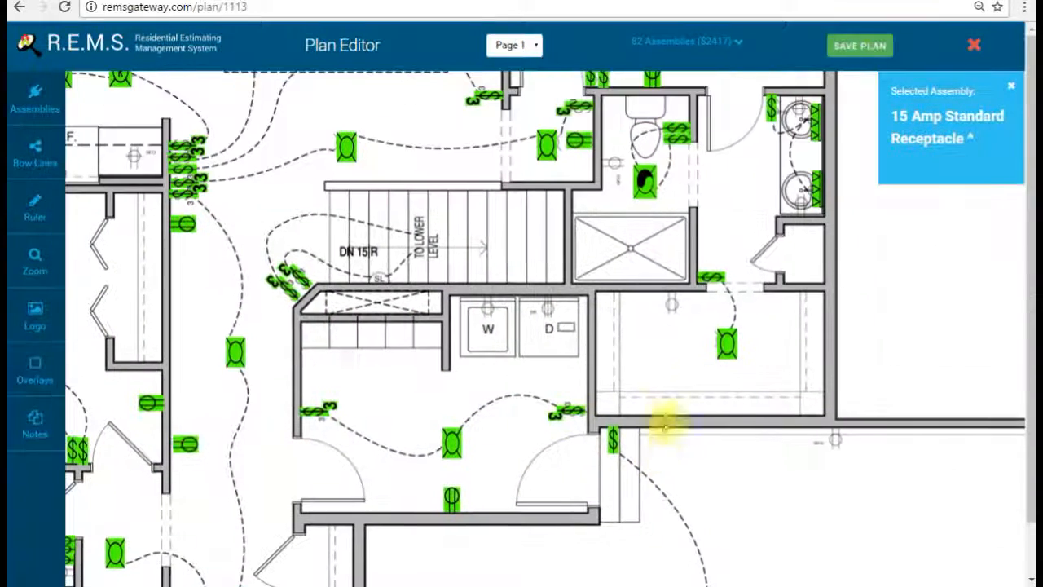
left_click(673, 322)
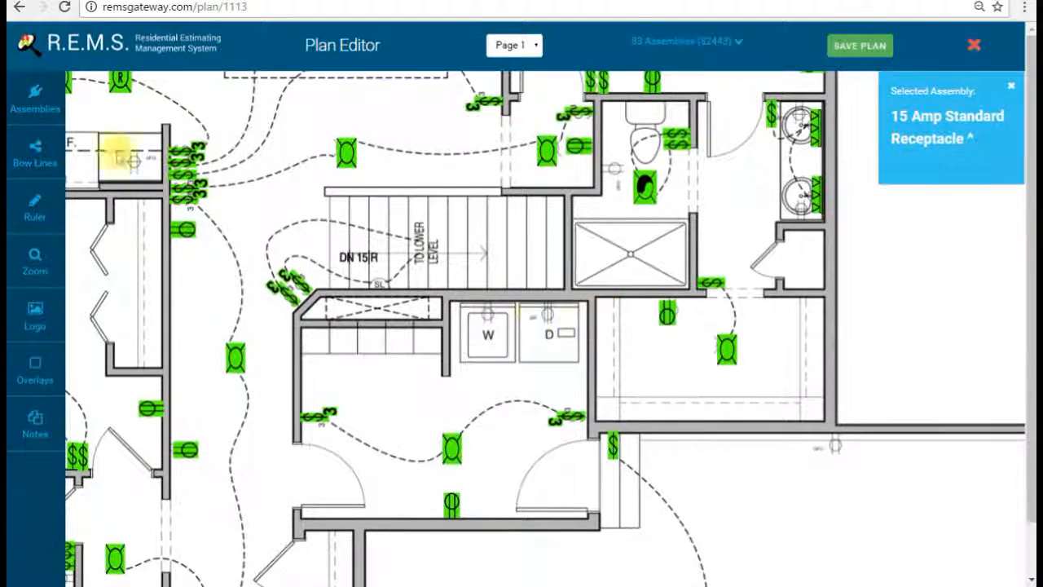
left_click(39, 92)
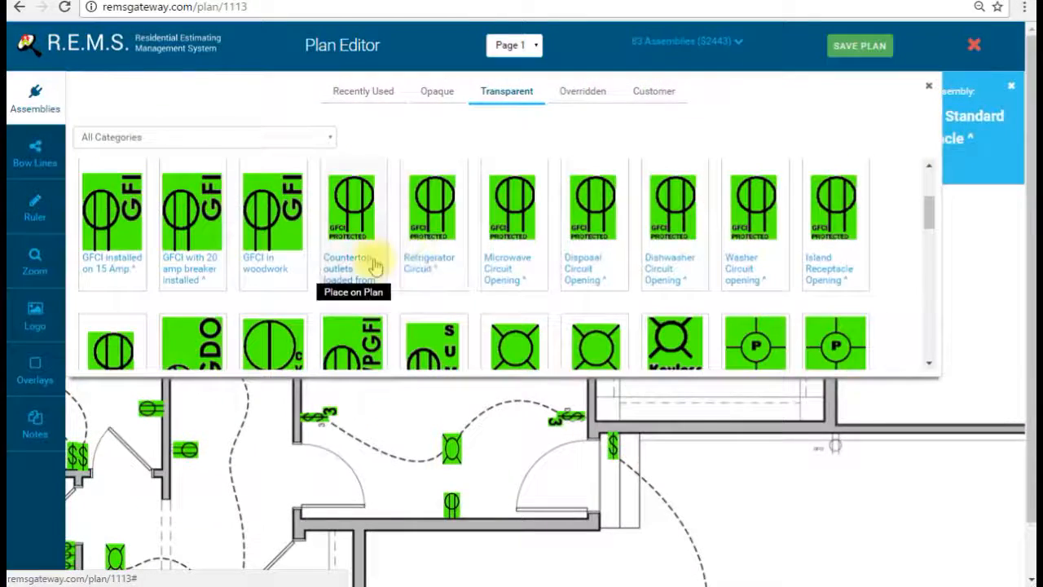
Step: Place a Washer Circuit Opening and move it onto the W unit
scroll(326, 310, "down", 1)
left_click(113, 317)
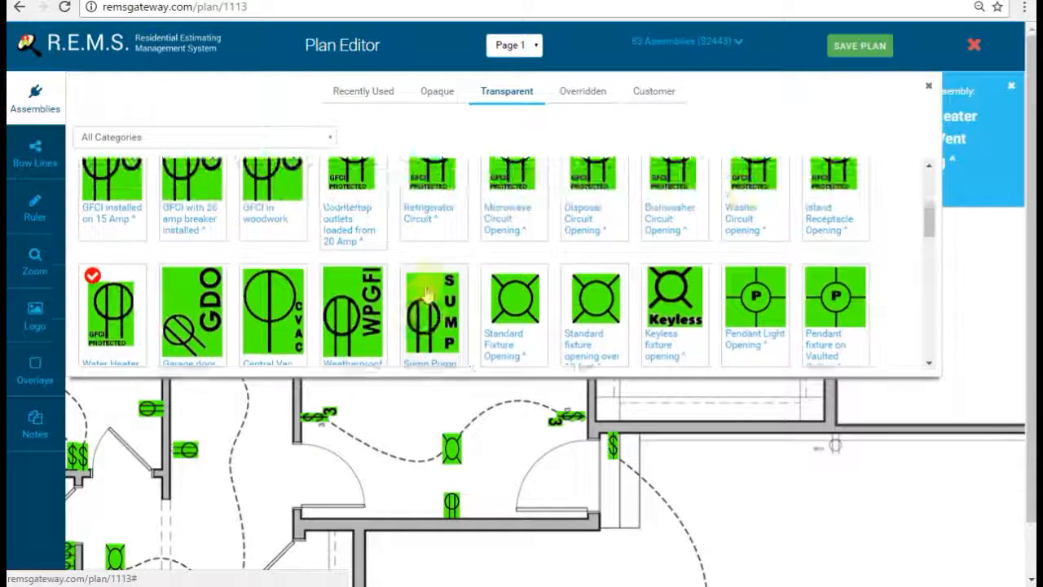
scroll(428, 295, "up", 1)
left_click(744, 218)
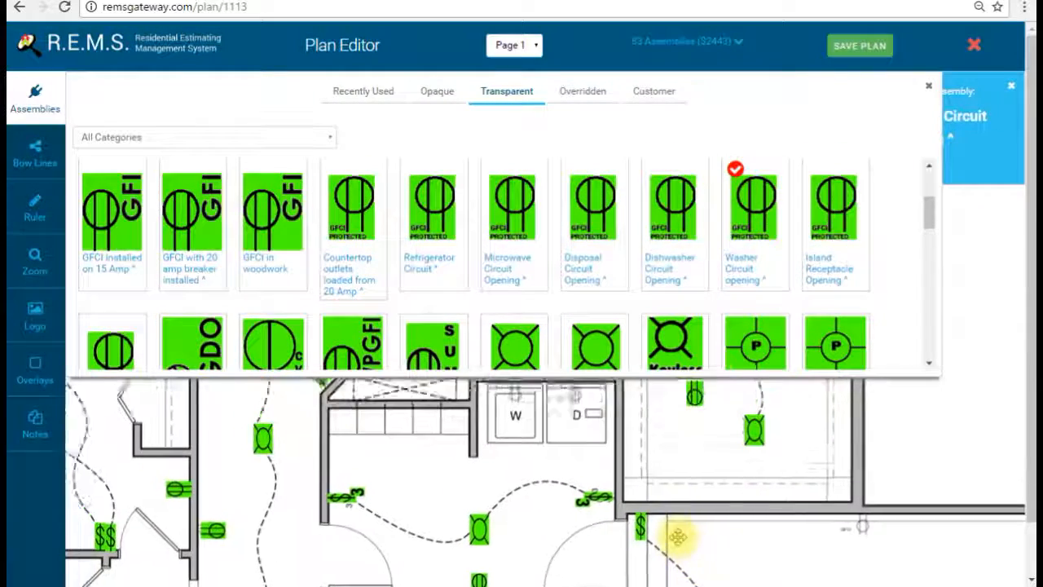
left_click(601, 449)
left_click(605, 455)
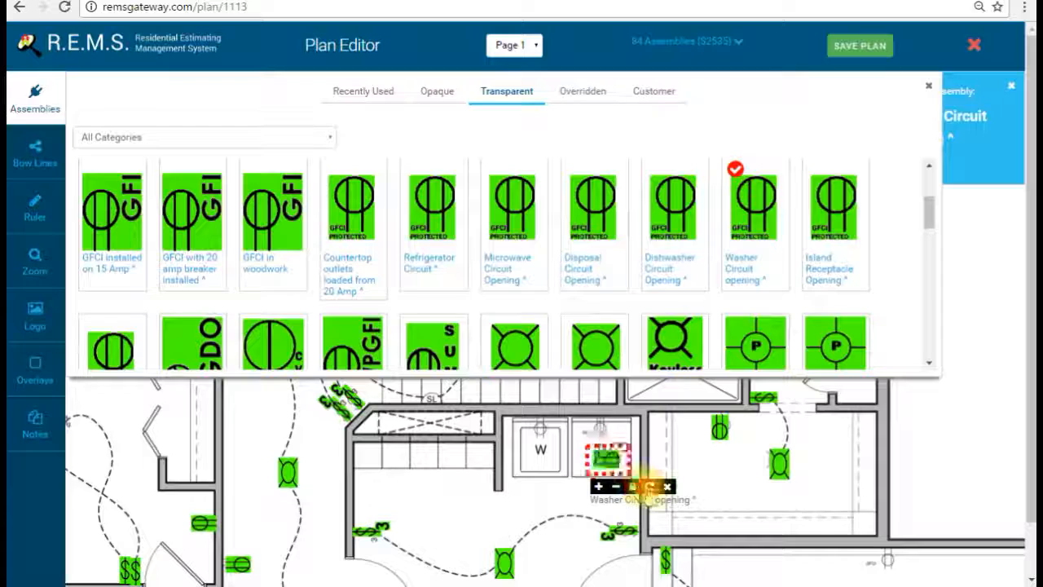
left_click_drag(611, 456, 533, 425)
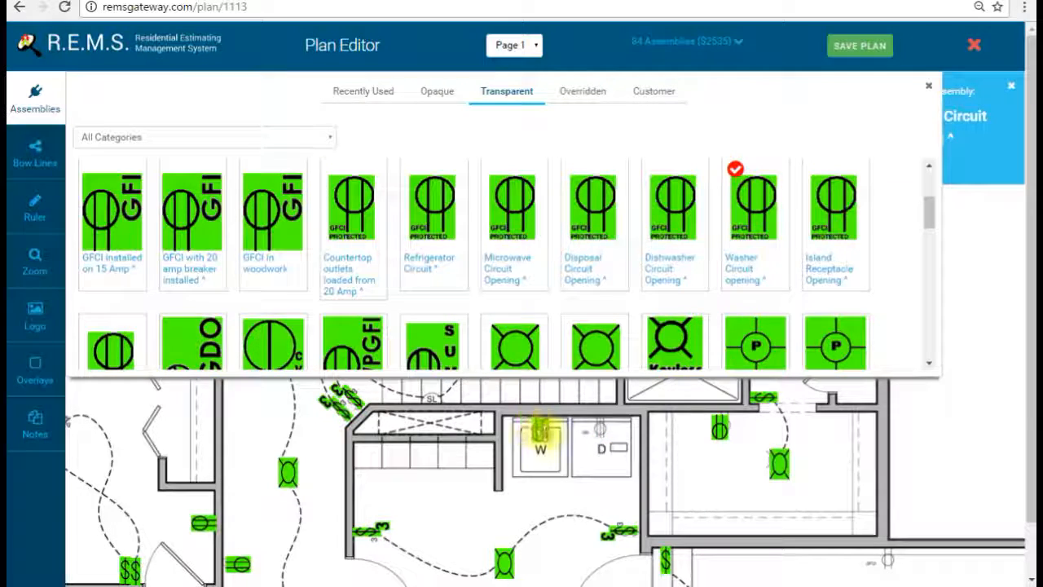
Step: Place a Dryer Circuit Opening and move it onto the D unit
scroll(559, 276, "down", 2)
scroll(599, 340, "down", 10)
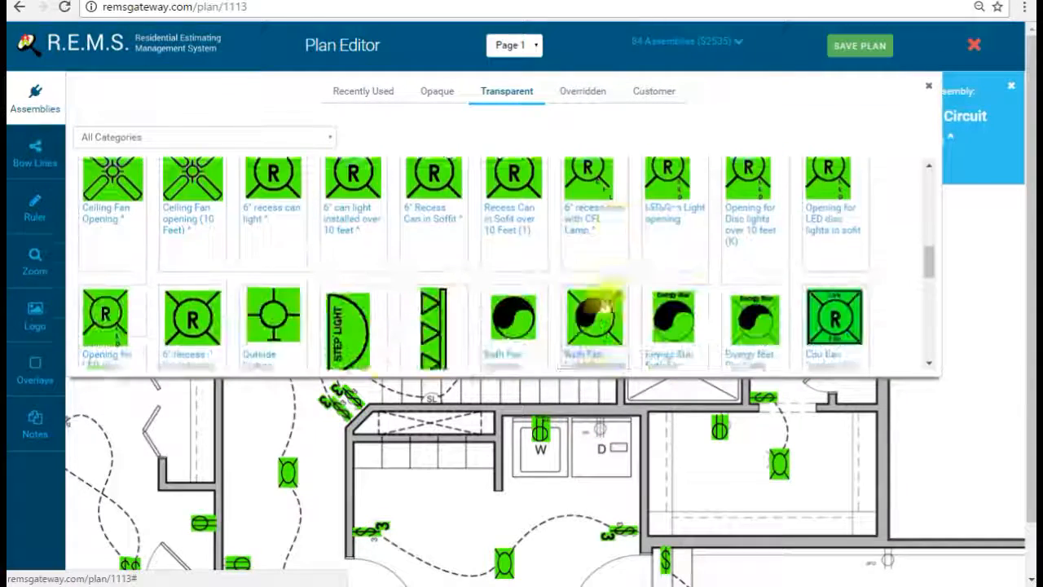
scroll(526, 281, "down", 2)
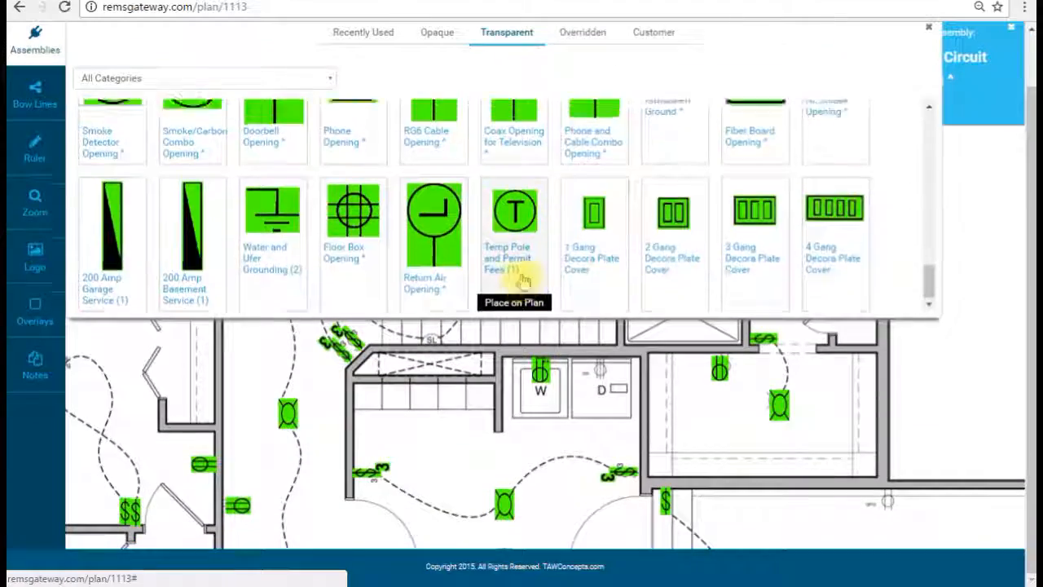
scroll(523, 277, "up", 6)
scroll(522, 277, "up", 4)
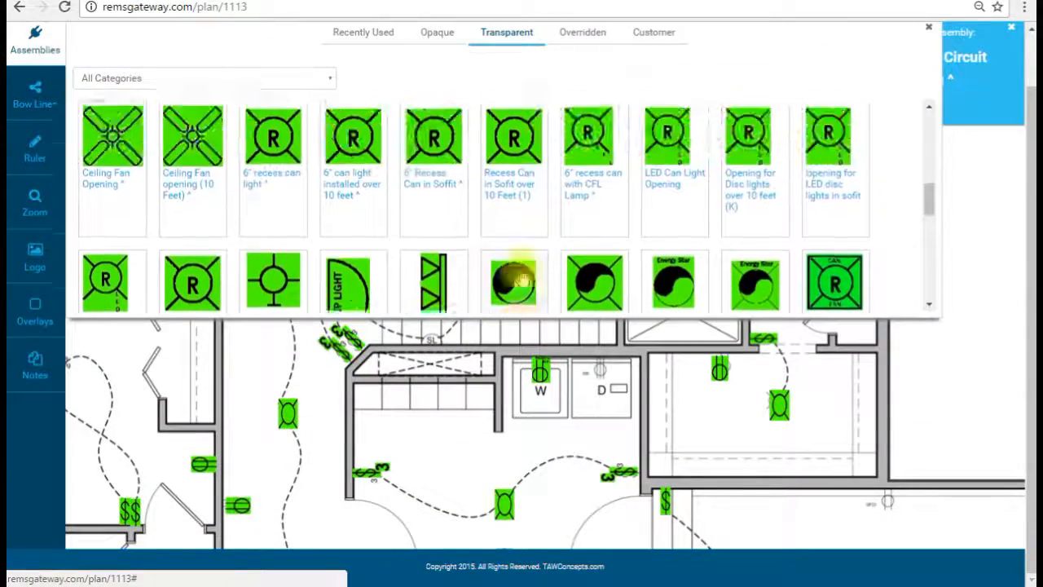
scroll(515, 273, "down", 2)
scroll(509, 275, "up", 2)
scroll(512, 277, "down", 5)
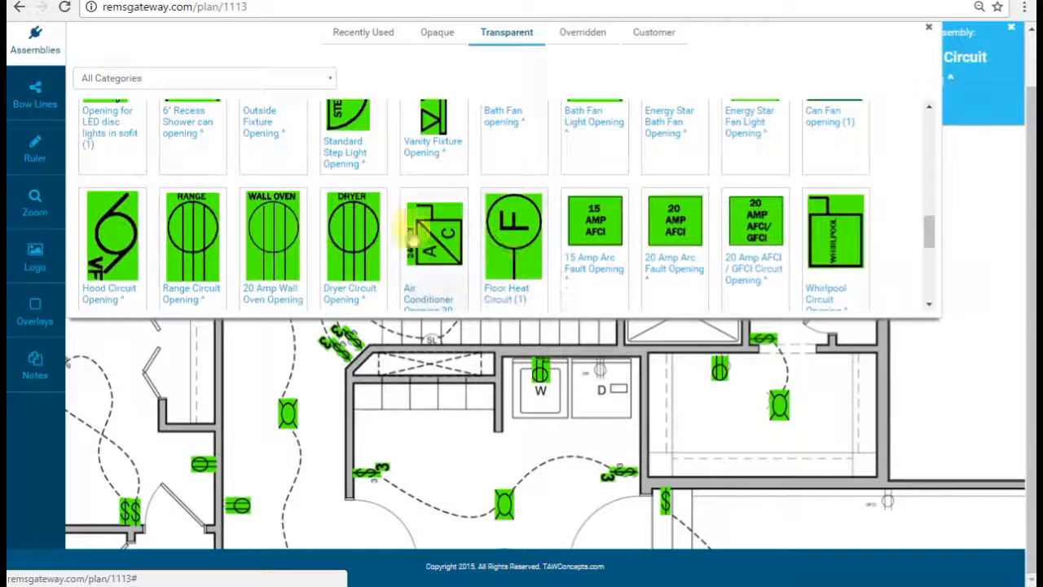
left_click(634, 399)
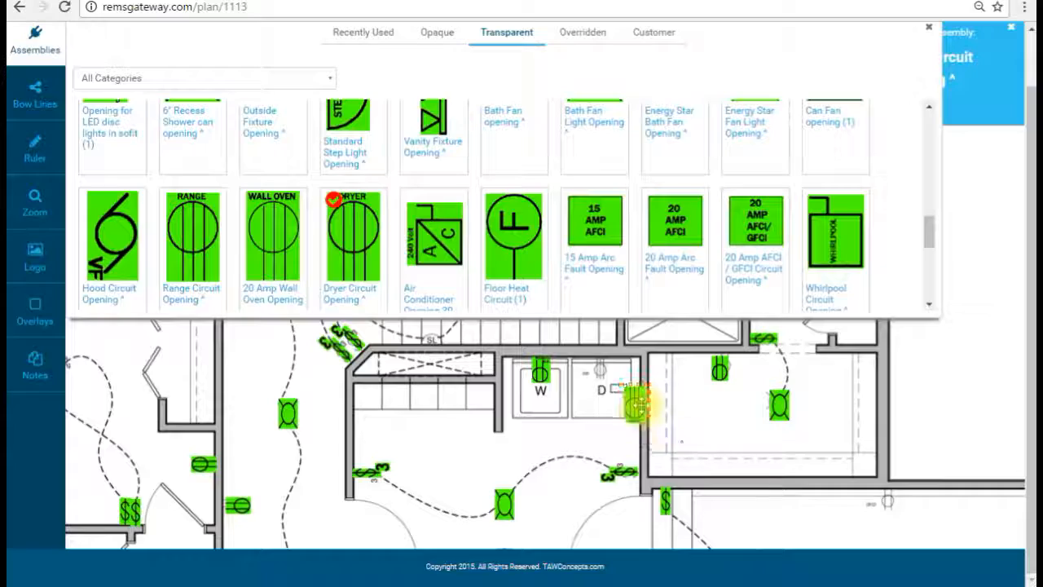
left_click_drag(638, 403, 605, 377)
left_click_drag(530, 439, 565, 373)
left_click_drag(584, 493, 591, 376)
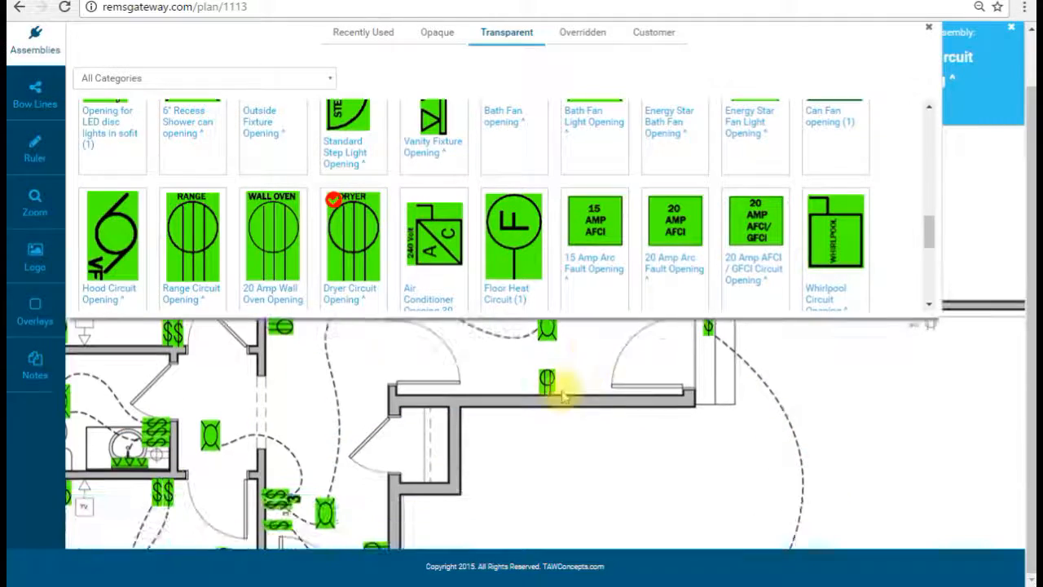
Step: Place and enlarge a Ceiling Fan Opening at the pre-wired bedroom fan spot
left_click(35, 49)
left_click_drag(389, 367, 575, 380)
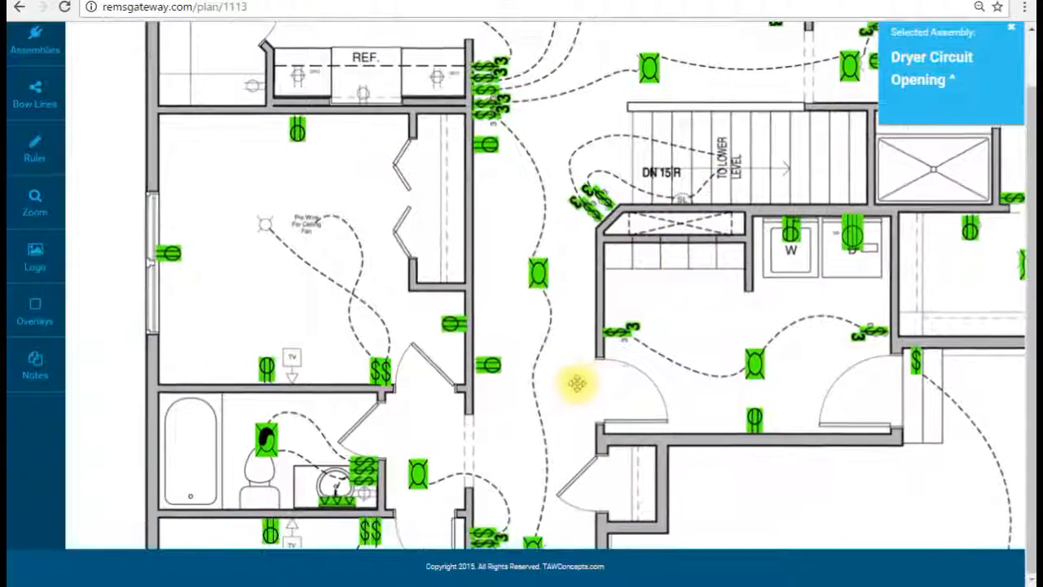
left_click_drag(354, 288, 452, 252)
left_click(35, 41)
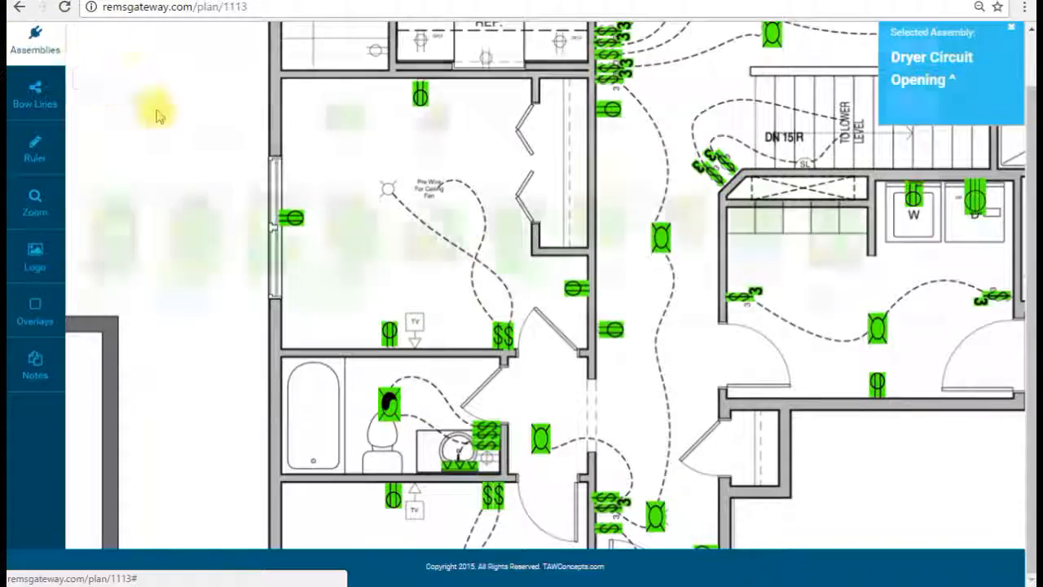
scroll(401, 220, "up", 10)
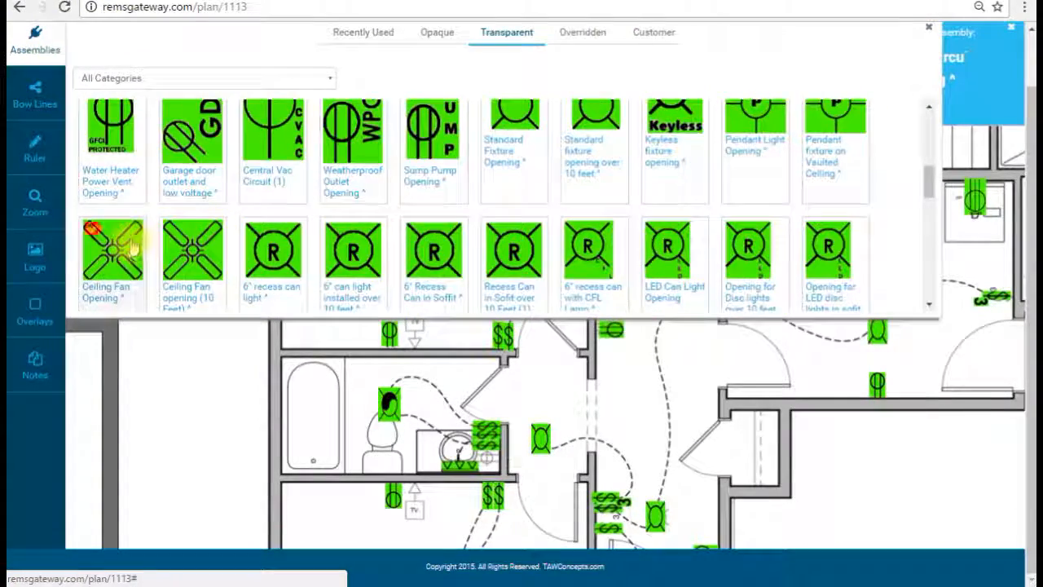
left_click(35, 33)
left_click(396, 202)
left_click(389, 229)
left_click_drag(396, 205, 408, 193)
left_click_drag(529, 321, 511, 111)
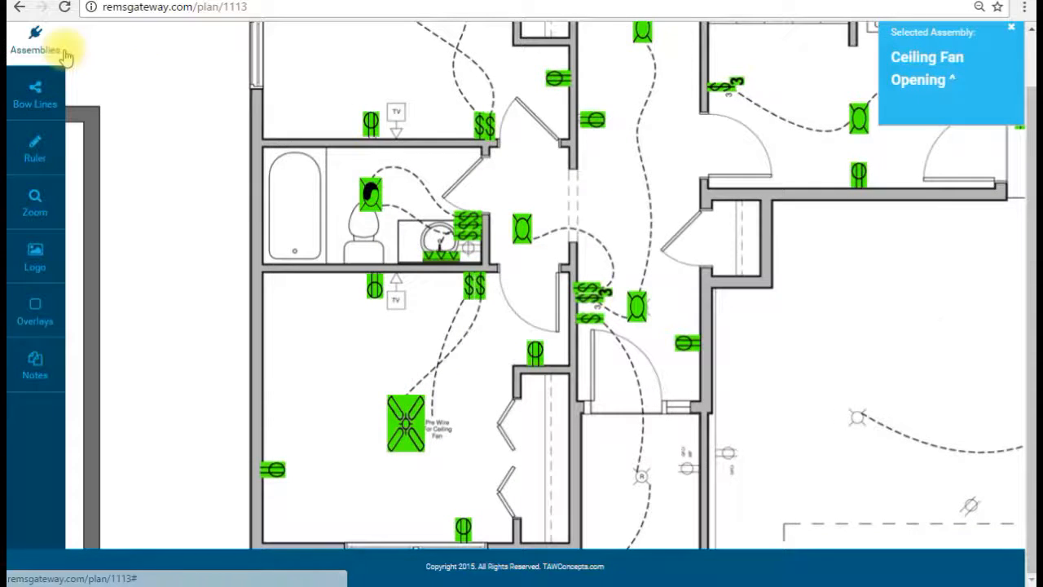
Step: Cover the TV jack by the bathroom with a Phone and Cable Combo Opening
left_click(33, 41)
scroll(617, 237, "down", 5)
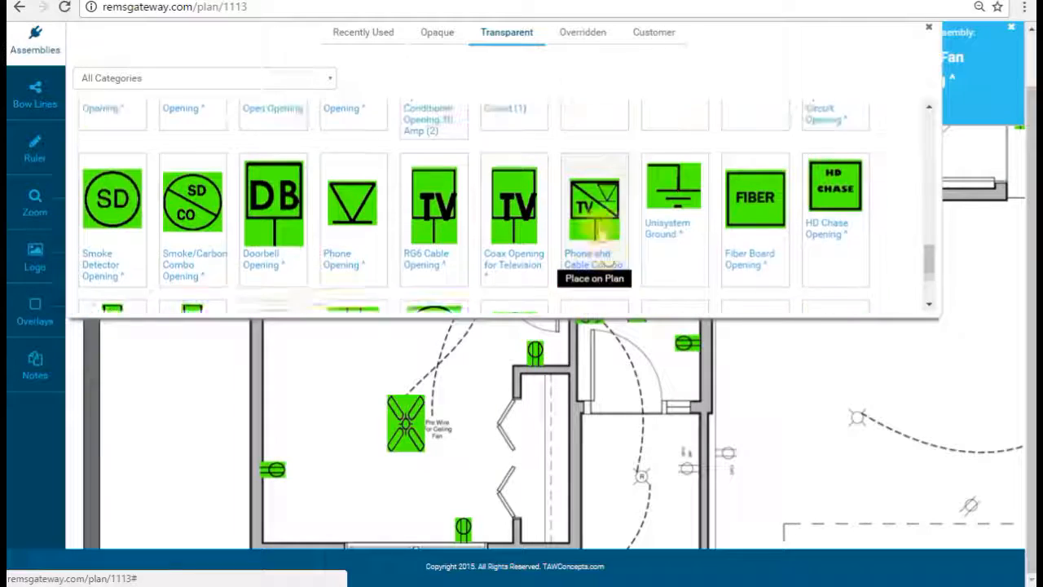
left_click(595, 228)
left_click(32, 45)
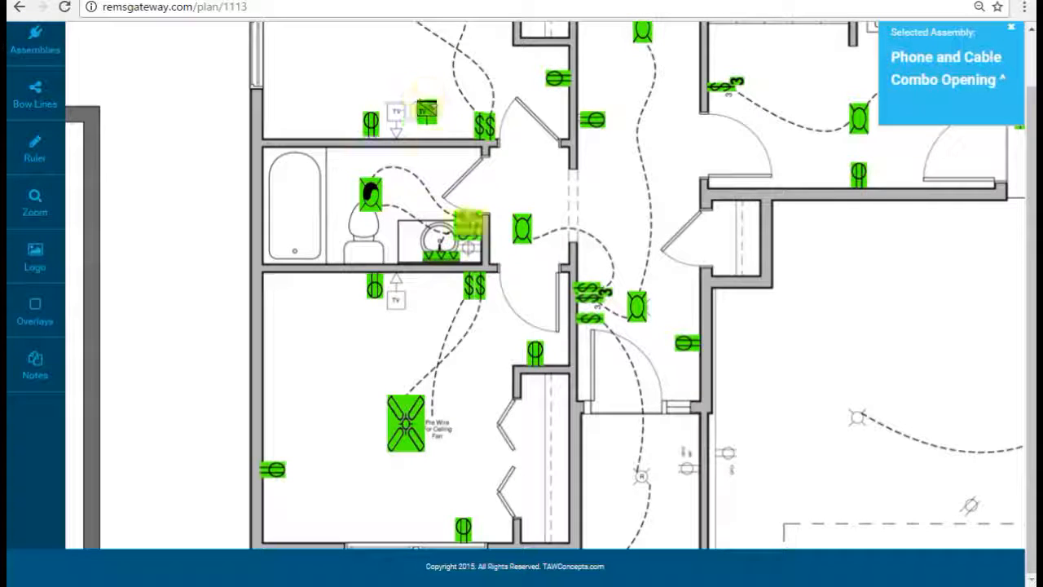
left_click(426, 108)
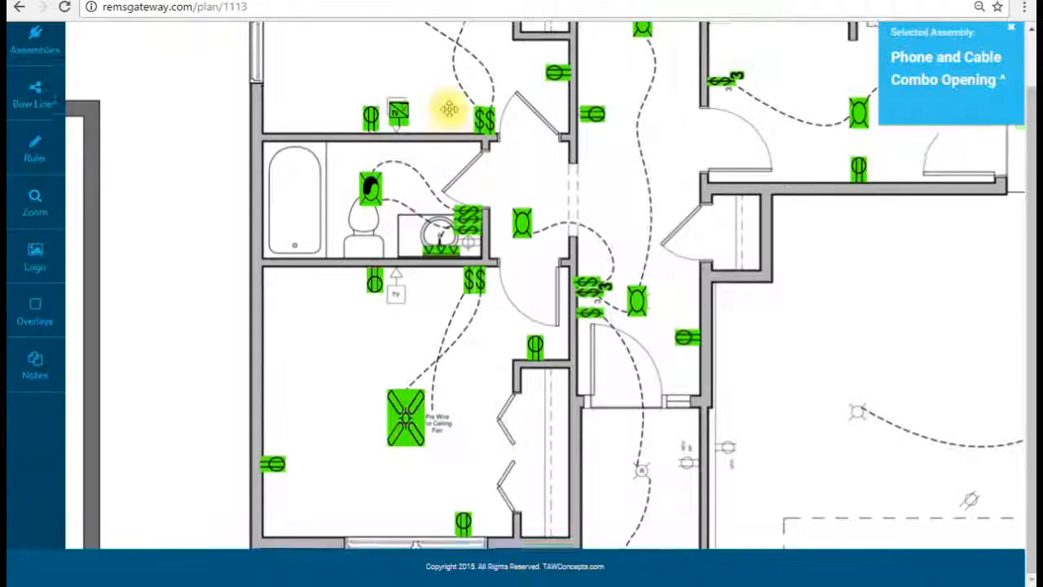
scroll(440, 130, "down", 1)
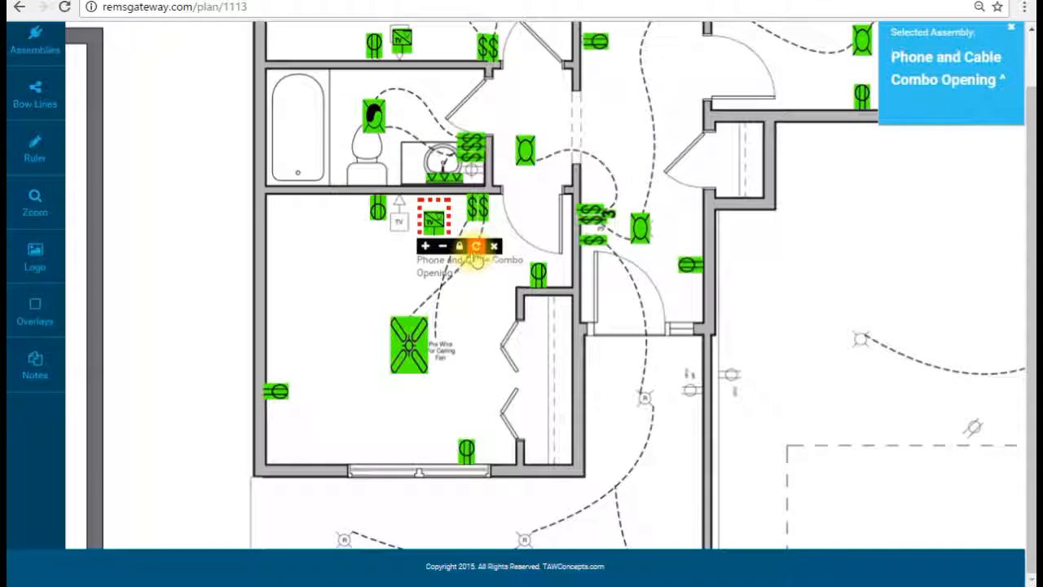
left_click_drag(449, 221, 533, 286)
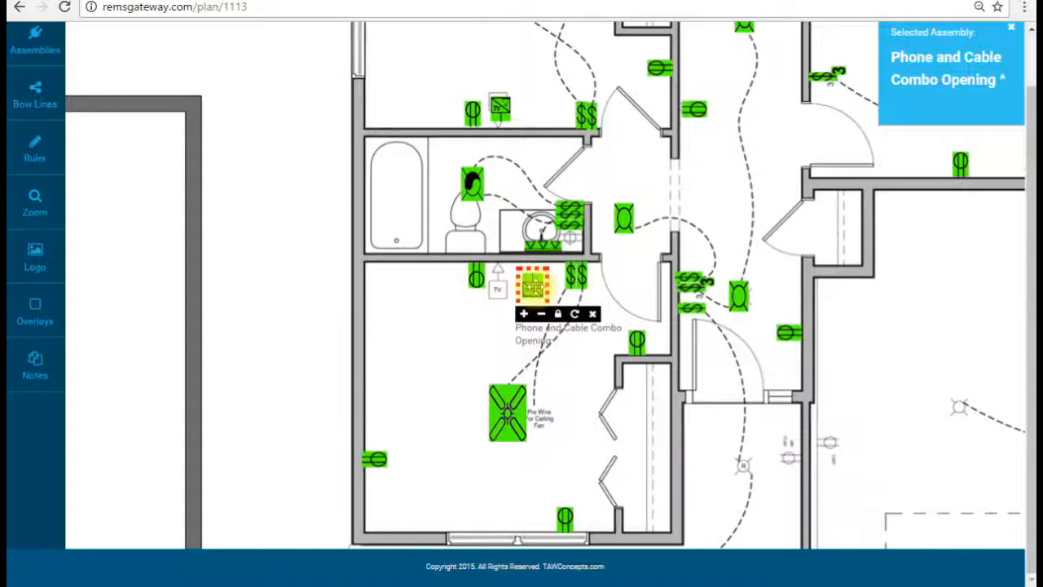
Step: Pick the GFCI with 20 amp breaker assembly for the vanity outlet and pan to the hallway
left_click(32, 39)
scroll(456, 224, "up", 5)
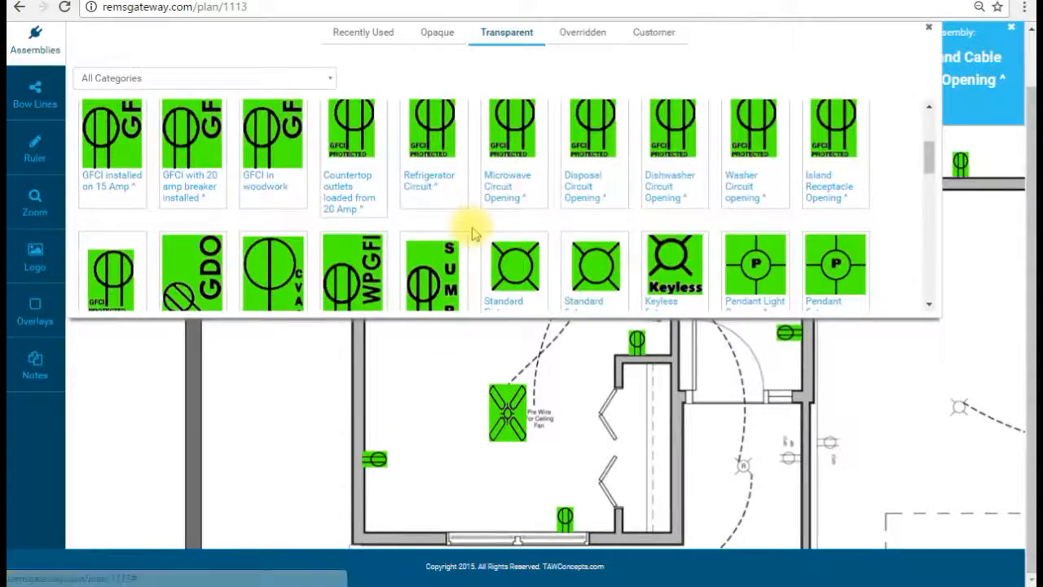
scroll(473, 226, "up", 4)
scroll(473, 228, "down", 3)
scroll(469, 244, "down", 5)
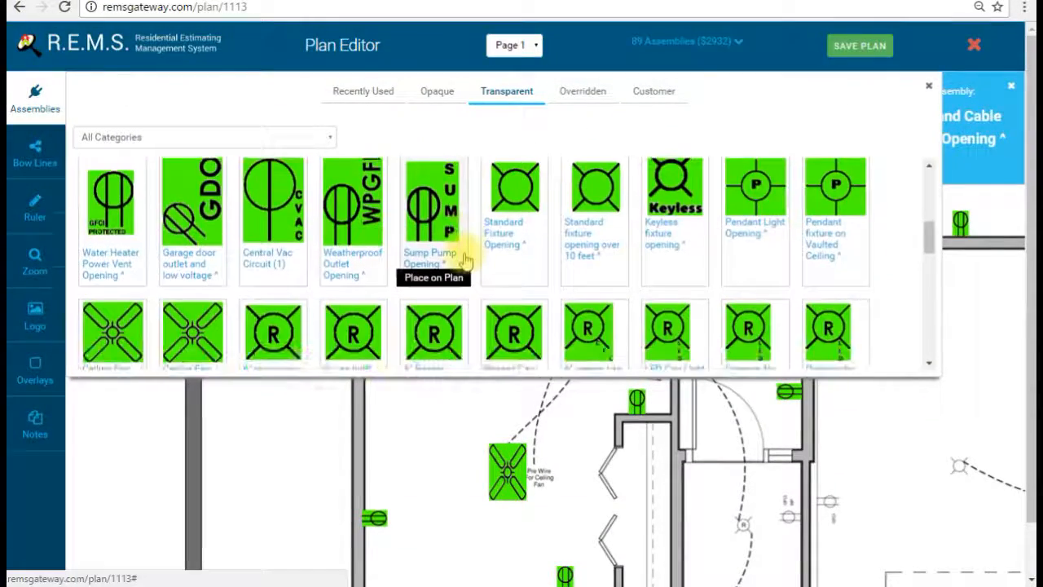
scroll(467, 256, "up", 2)
scroll(489, 273, "up", 4)
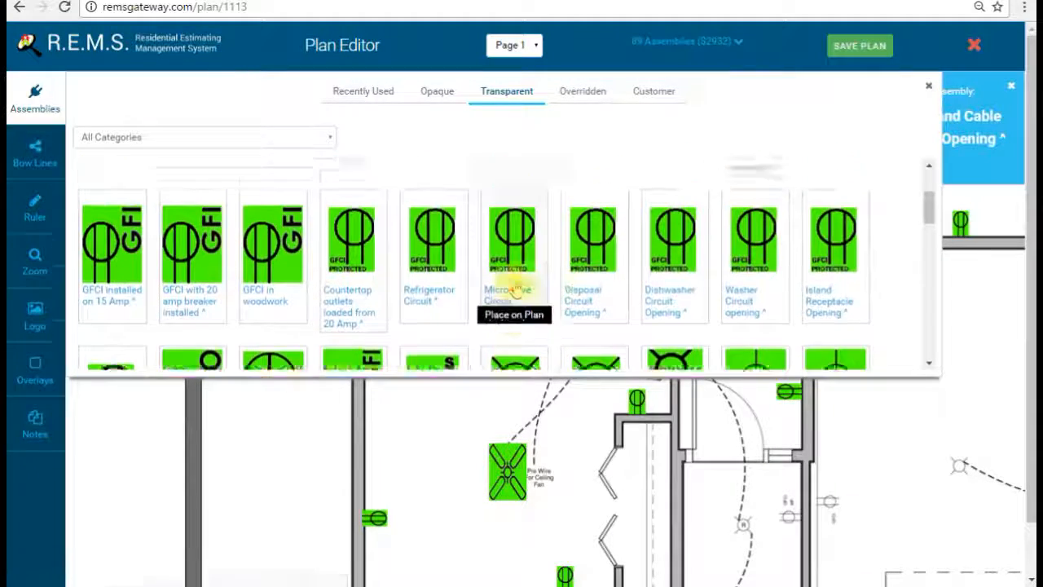
scroll(489, 277, "up", 2)
left_click(181, 303)
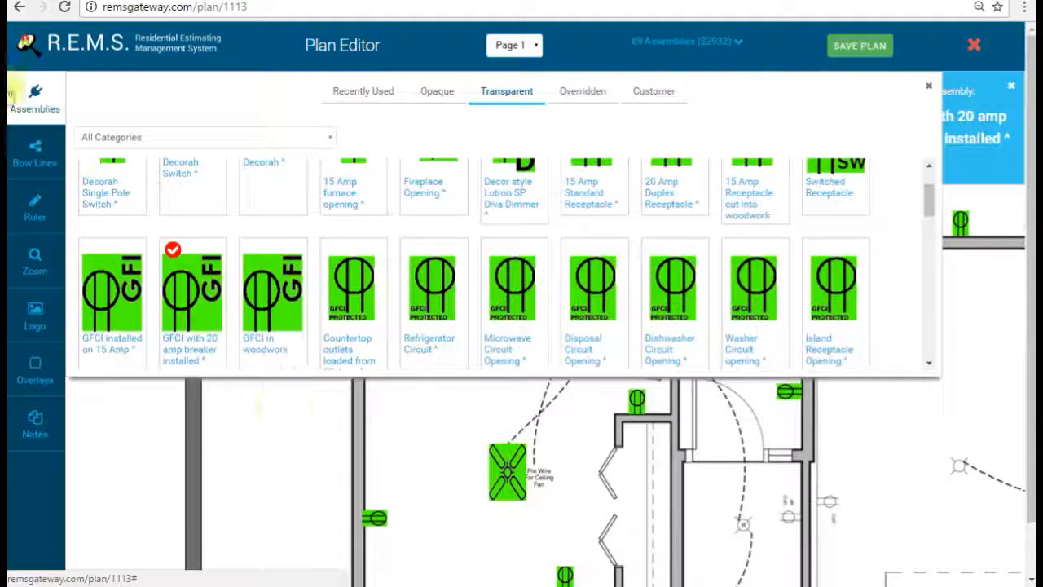
left_click(45, 90)
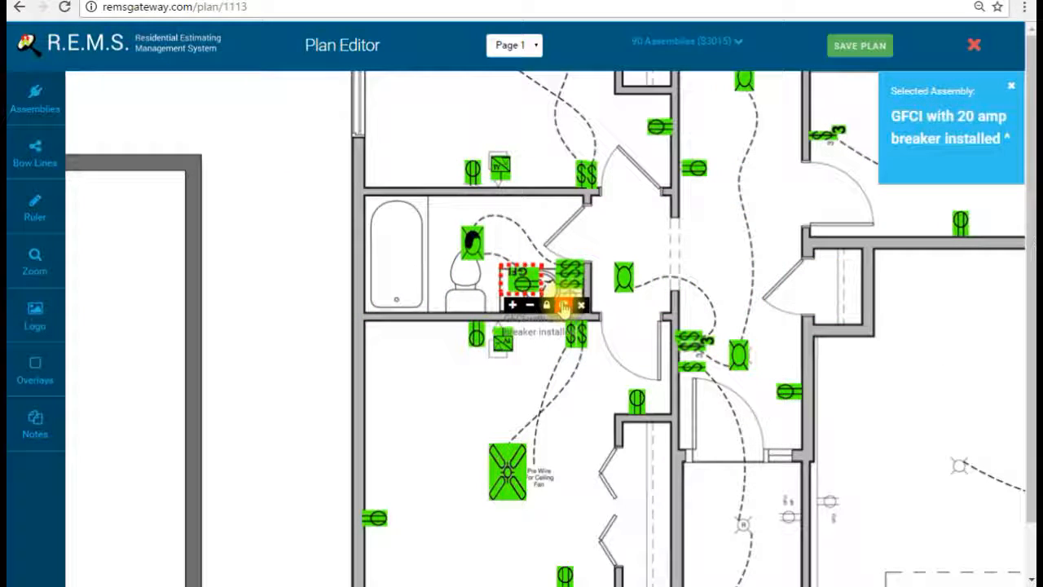
left_click_drag(749, 261, 611, 356)
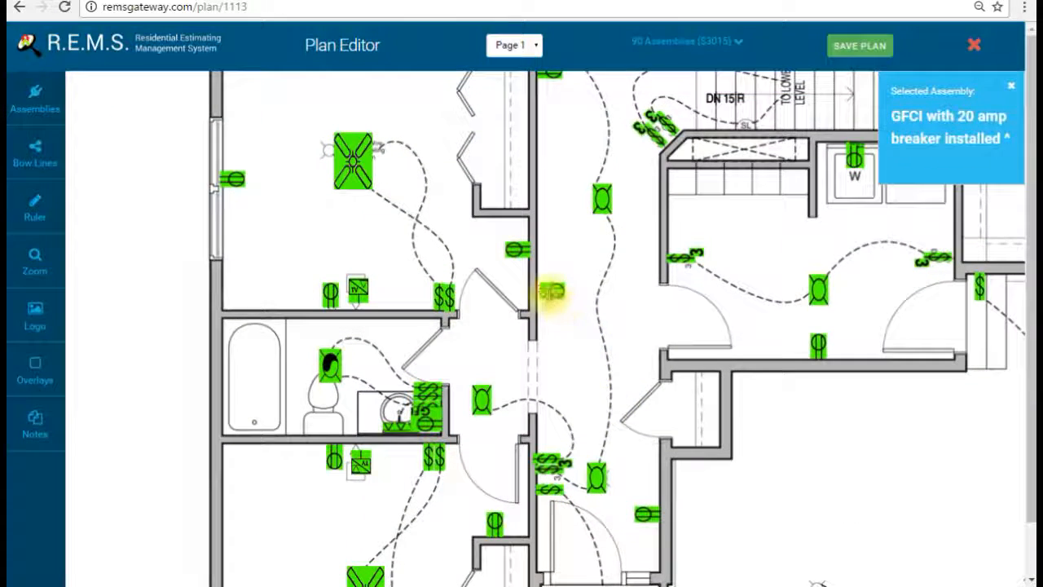
left_click_drag(610, 366, 583, 303)
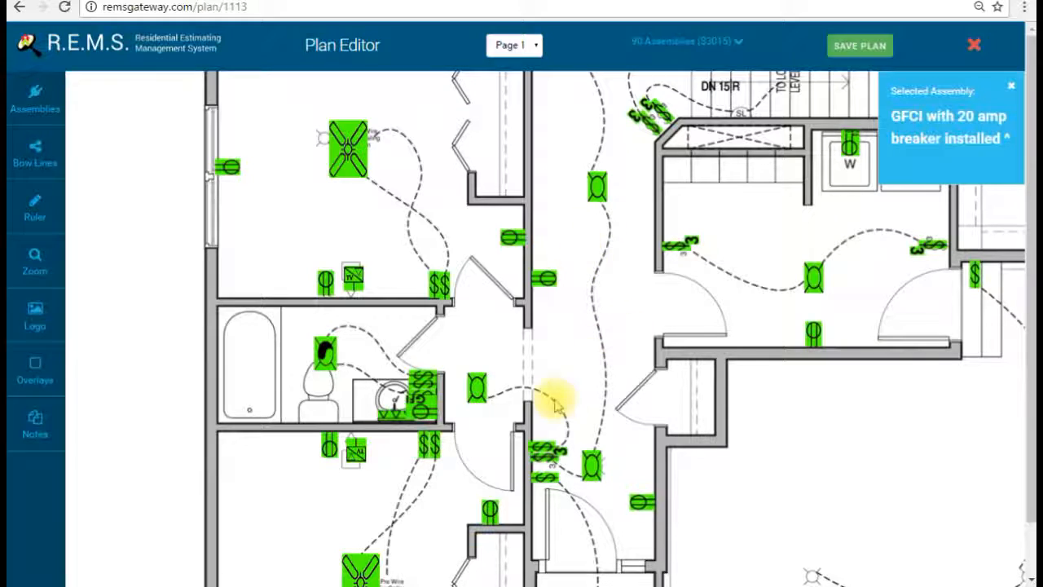
Step: Choose the Doorbell Opening from the Opaque symbol set for the hallway wall beside the outlet
left_click(32, 99)
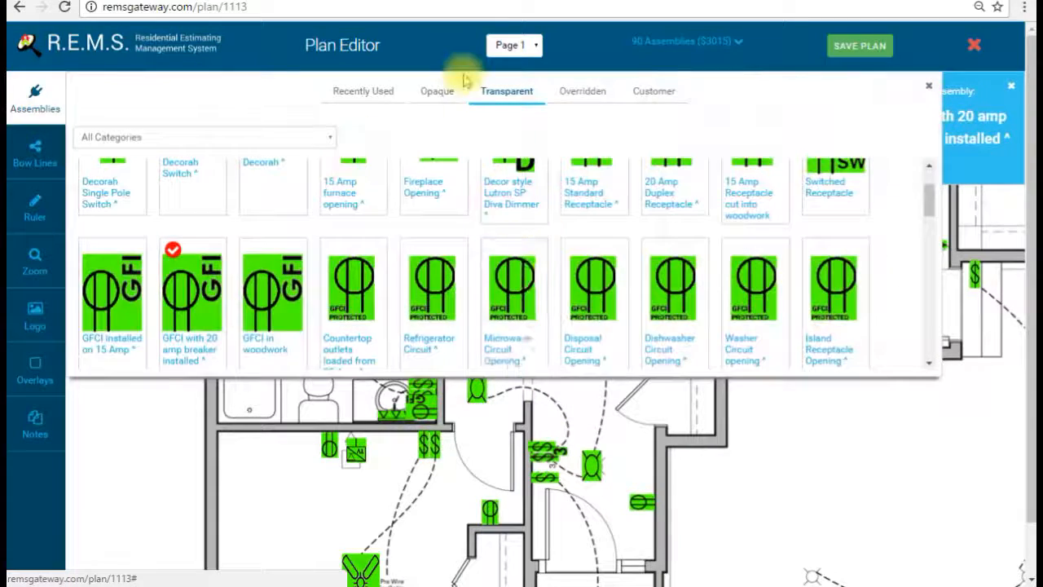
left_click(438, 91)
scroll(590, 285, "down", 10)
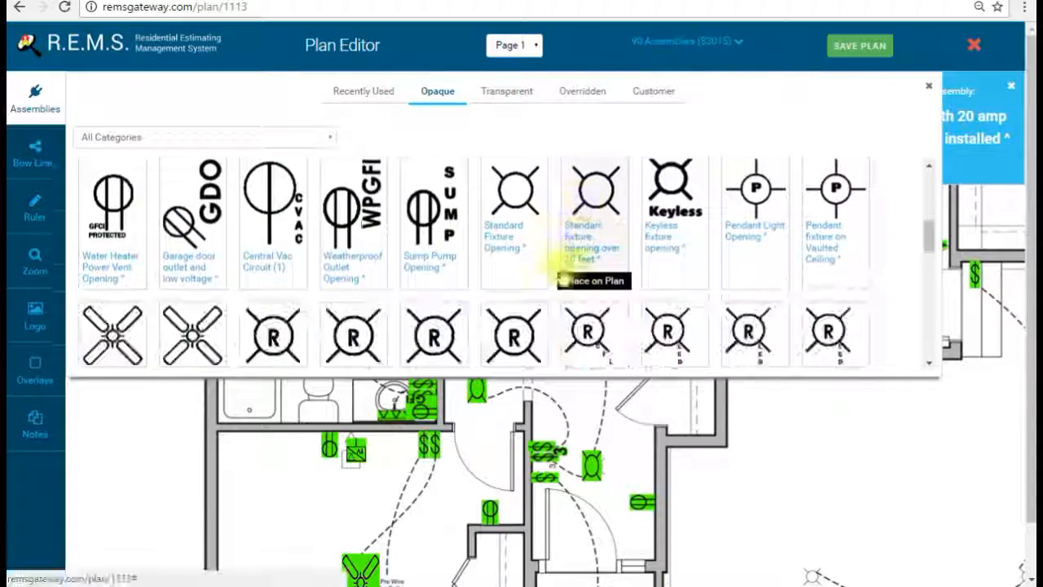
scroll(551, 267, "down", 5)
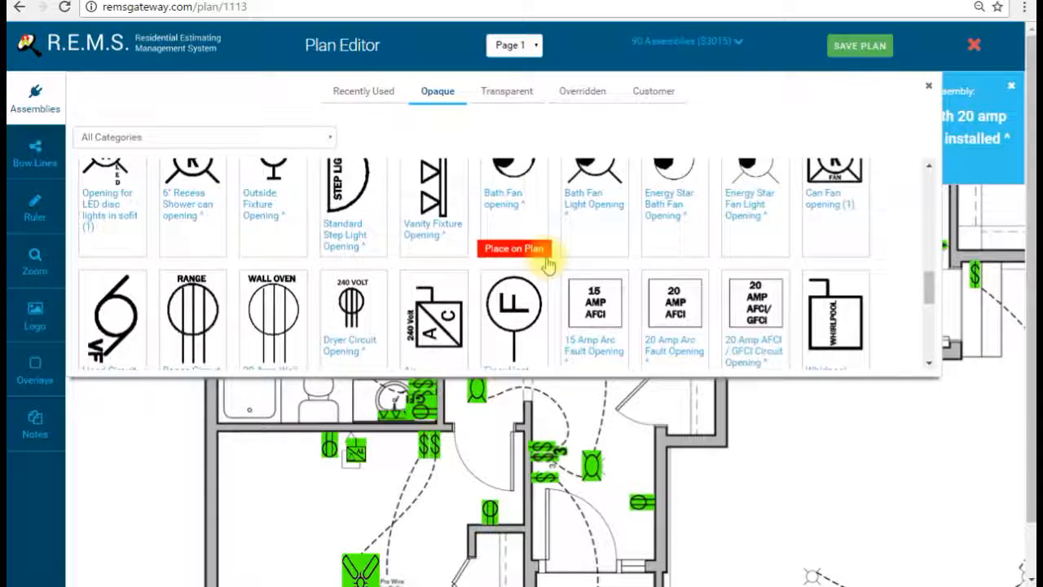
scroll(542, 262, "down", 3)
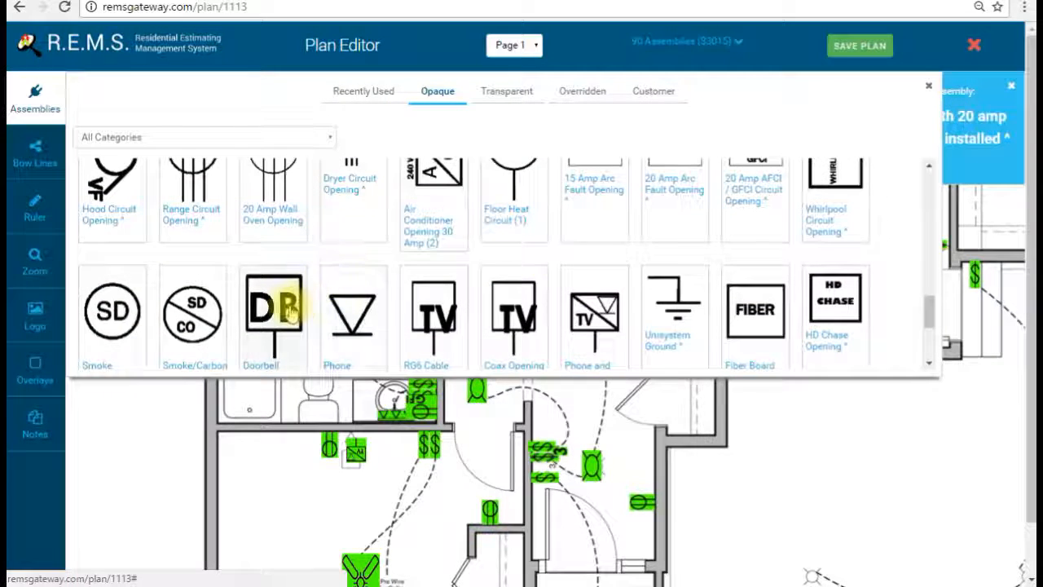
scroll(317, 259, "down", 2)
left_click(262, 359)
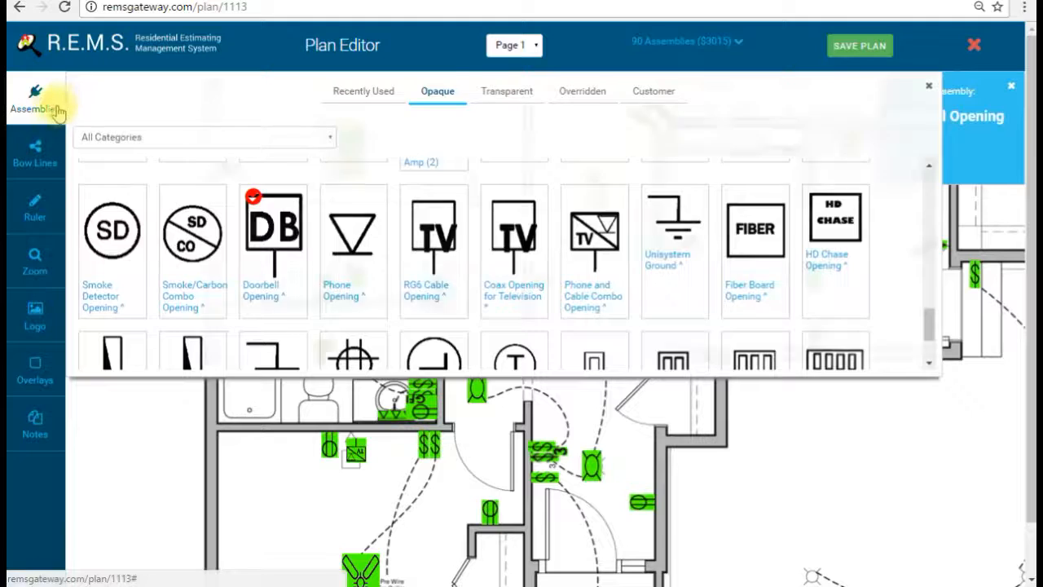
left_click(58, 105)
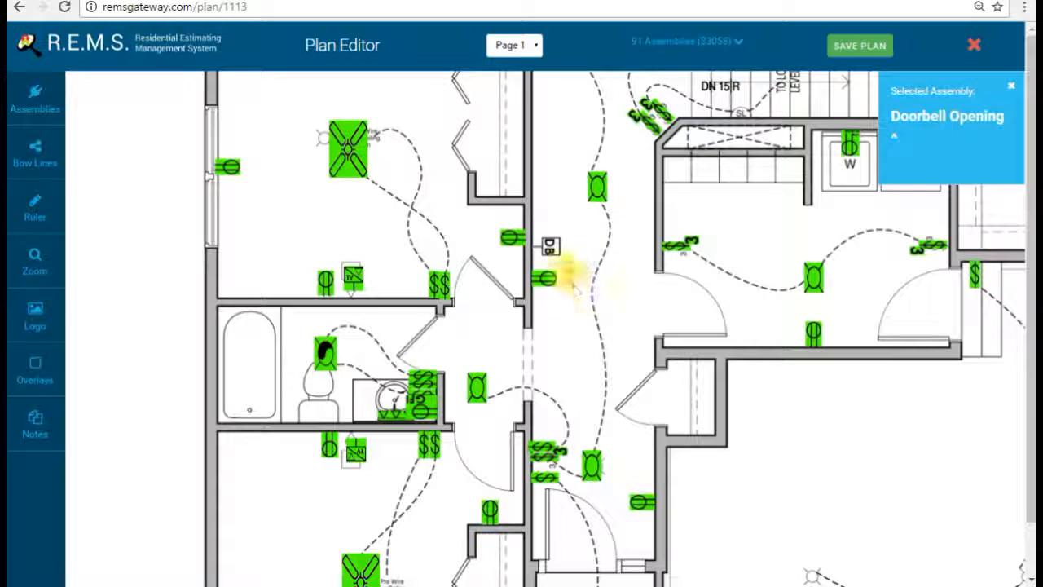
scroll(598, 319, "up", 2)
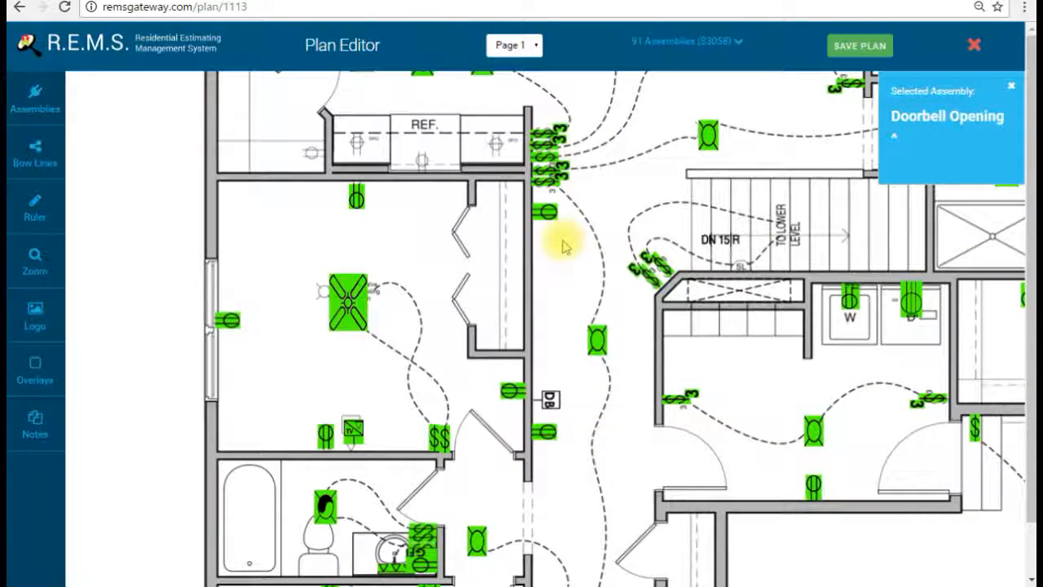
scroll(647, 415, "down", 4)
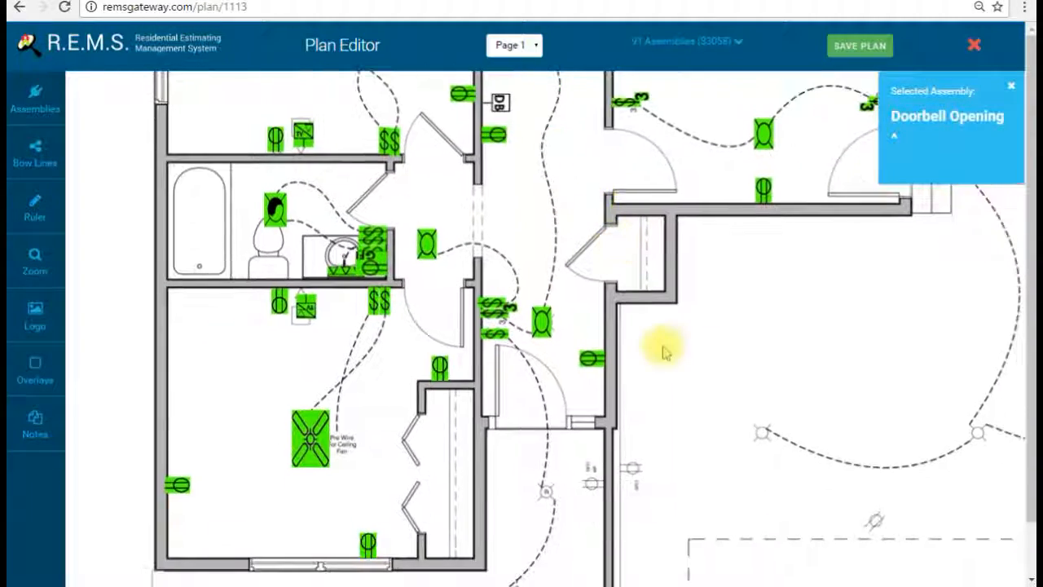
Step: Select the 6" Recess Can in Soffit assembly from the Transparent symbol set
scroll(664, 352, "down", 2)
left_click(36, 98)
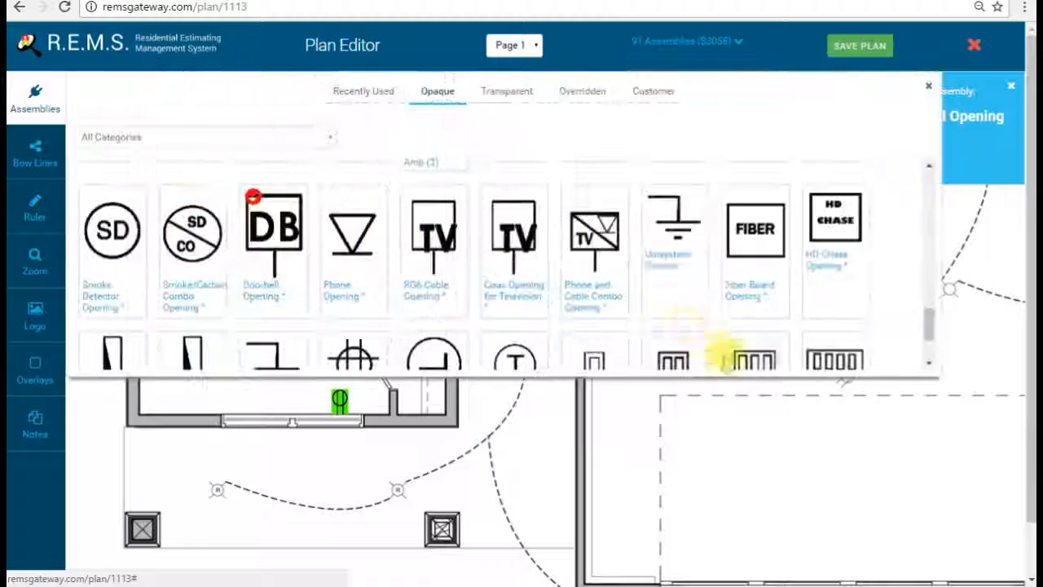
left_click(509, 91)
scroll(676, 236, "down", 5)
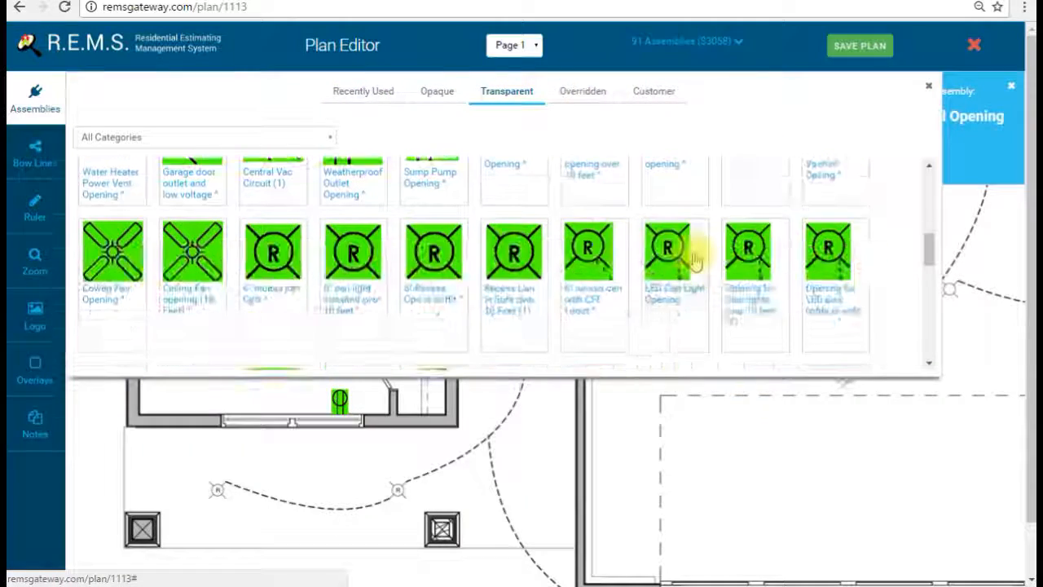
scroll(668, 244, "down", 2)
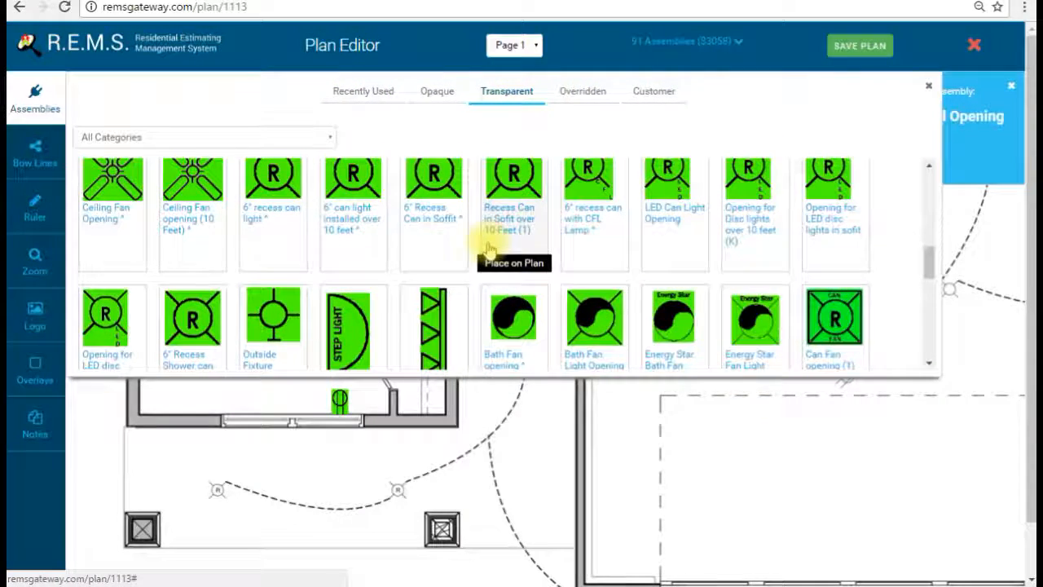
left_click(443, 187)
scroll(636, 320, "up", 1)
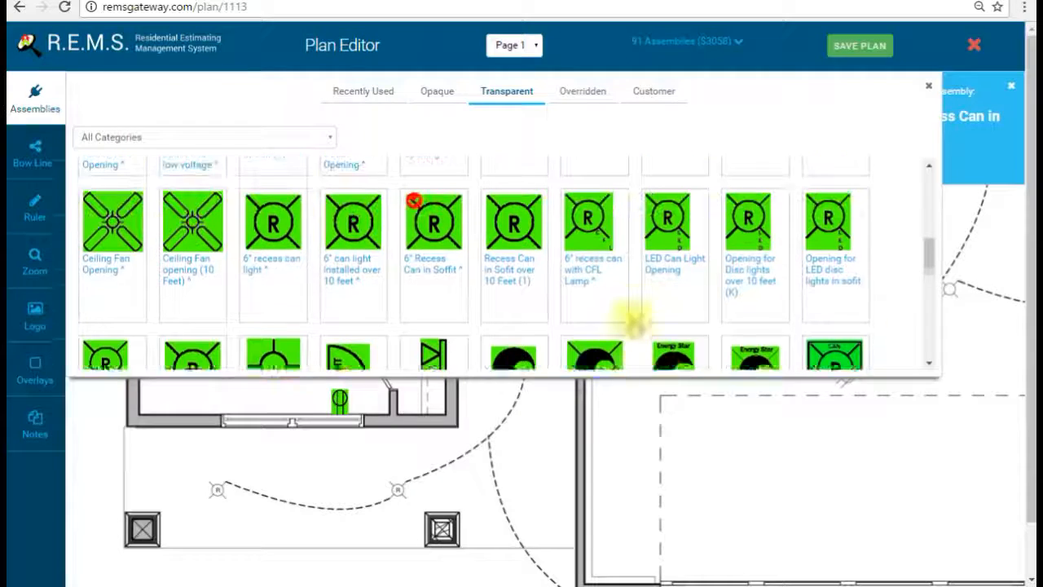
left_click(35, 93)
Step: Place recess cans over each soffit light along the rear and lower soffits
left_click(509, 338)
left_click_drag(485, 439, 515, 368)
left_click(443, 386)
left_click_drag(449, 387, 427, 410)
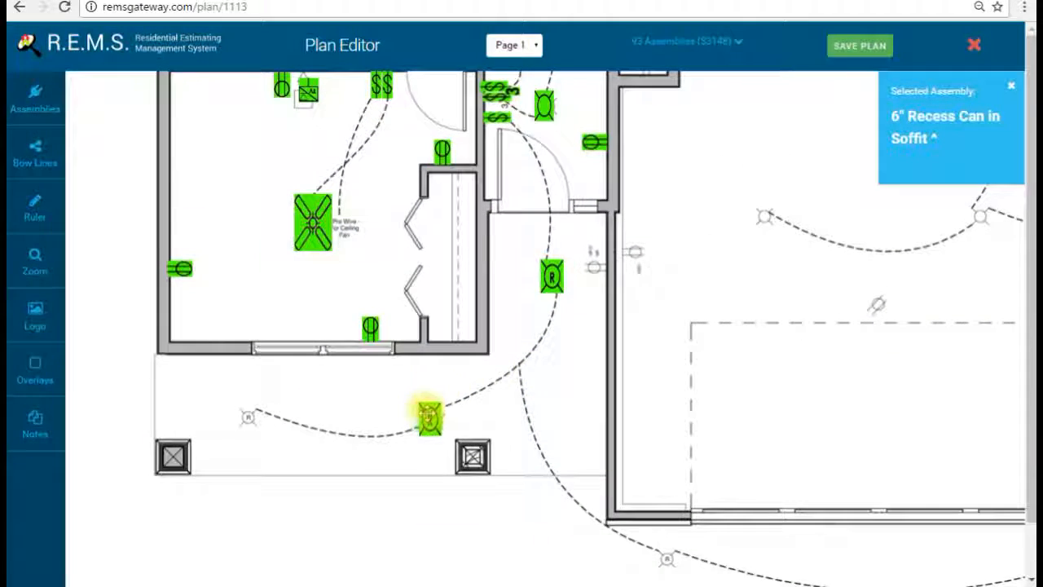
left_click(253, 404)
left_click_drag(255, 405, 240, 403)
left_click_drag(812, 437, 663, 353)
left_click(517, 475)
left_click_drag(856, 421, 697, 432)
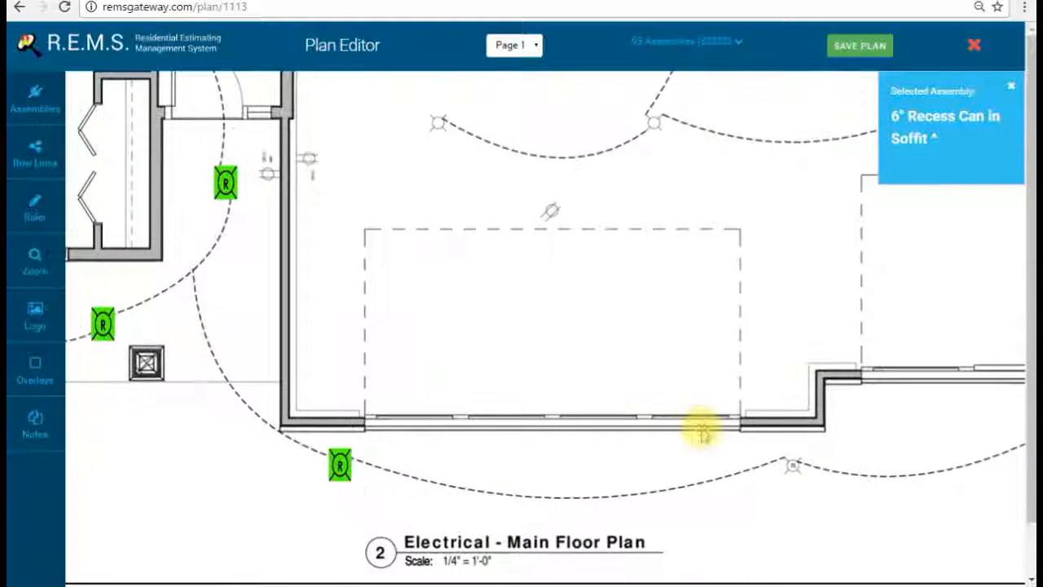
left_click(787, 467)
left_click_drag(994, 359, 663, 361)
left_click(744, 401)
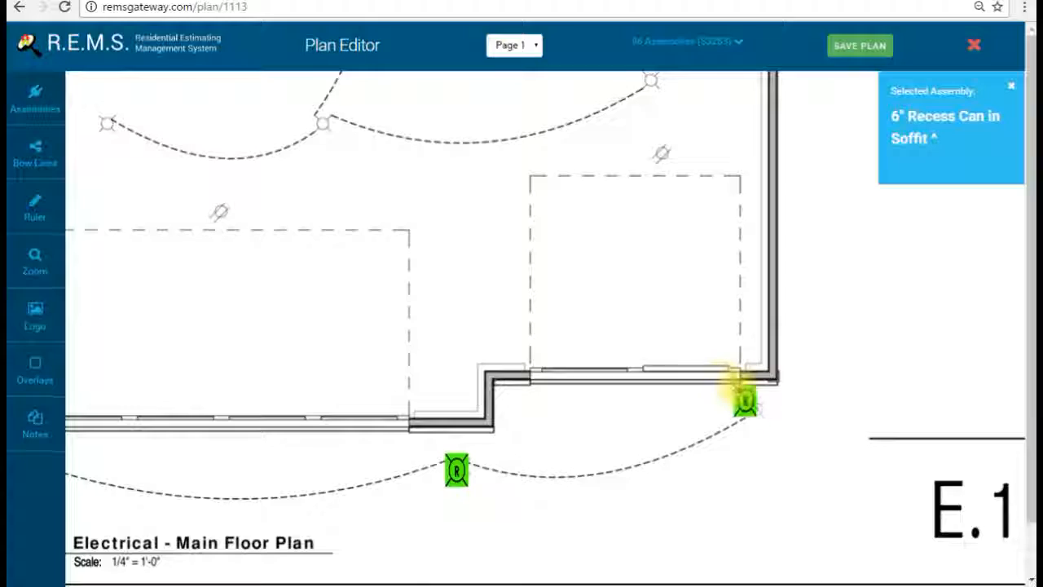
left_click_drag(354, 296, 891, 475)
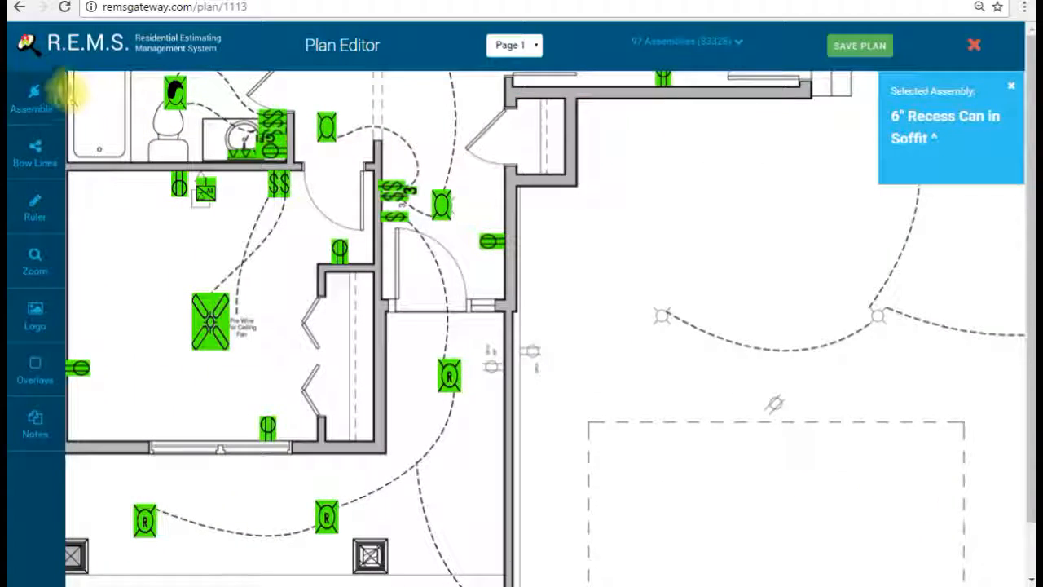
Step: Place and rotate a Weatherproof Outlet Opening on the plan
left_click(48, 92)
scroll(485, 280, "down", 1)
scroll(449, 293, "up", 2)
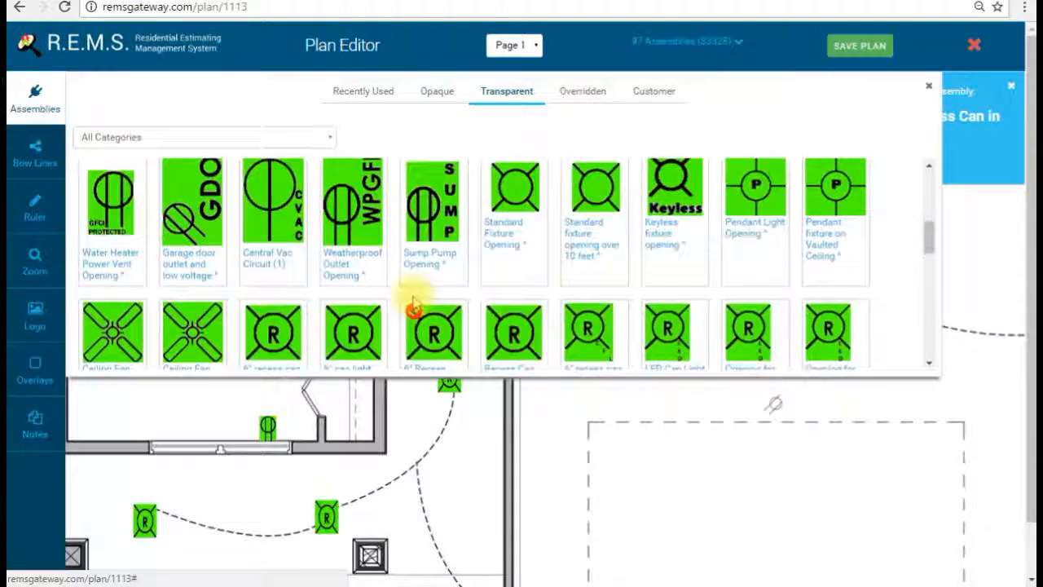
scroll(412, 300, "up", 2)
scroll(405, 298, "down", 1)
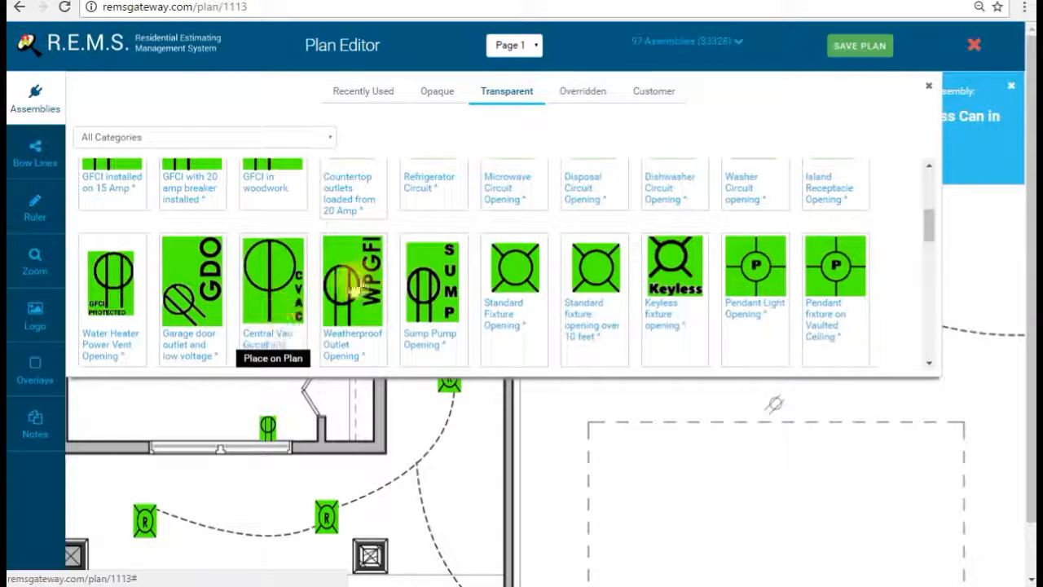
left_click(352, 281)
left_click(35, 93)
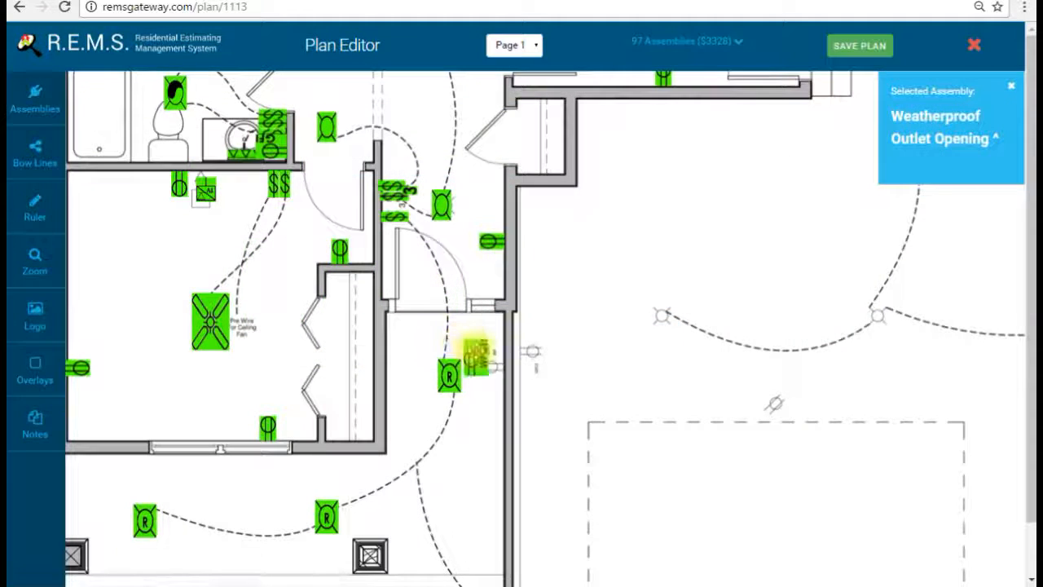
left_click(519, 384)
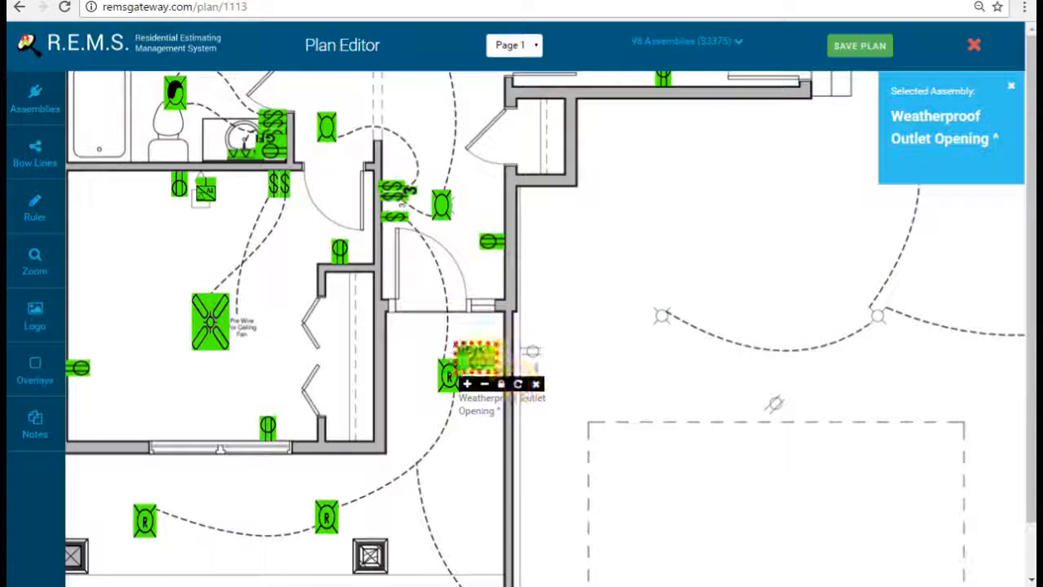
left_click(485, 356)
Step: Place a Standard Fixture Opening in the kitchen
left_click_drag(562, 211, 647, 501)
left_click_drag(581, 205, 576, 454)
left_click_drag(574, 232, 593, 392)
left_click_drag(566, 268, 585, 456)
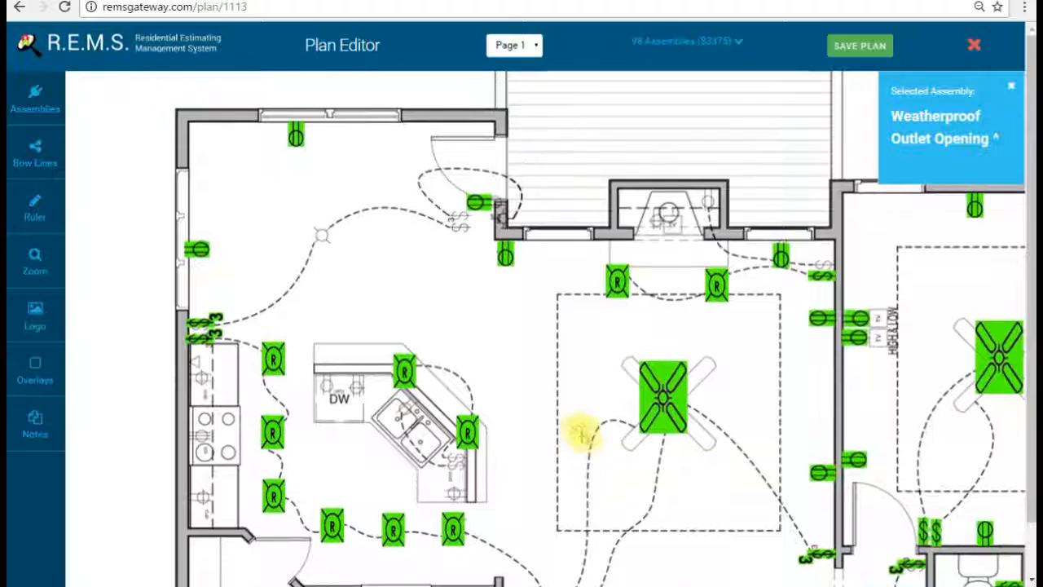
left_click(34, 98)
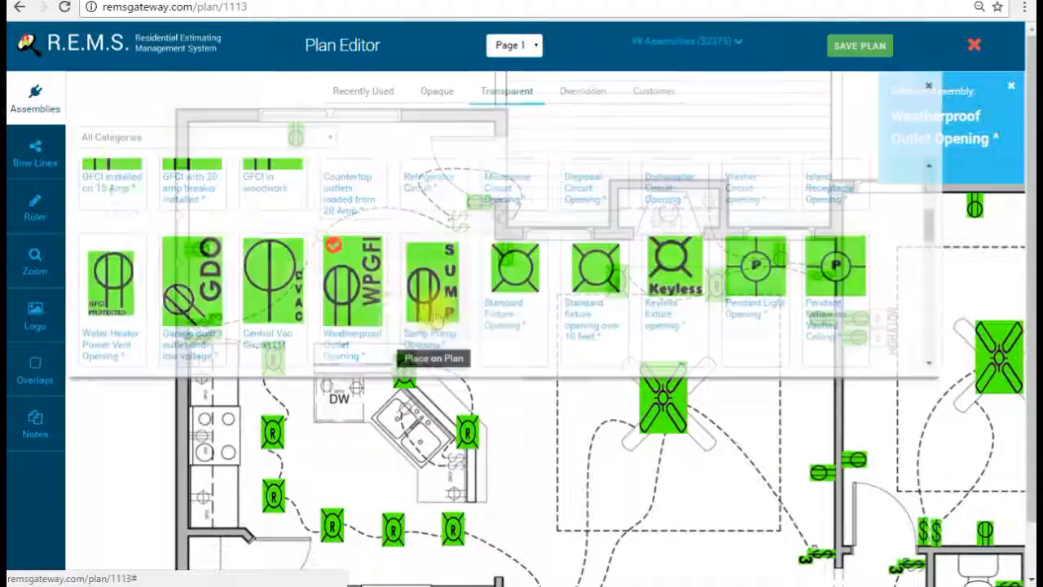
scroll(505, 295, "down", 1)
left_click(517, 269)
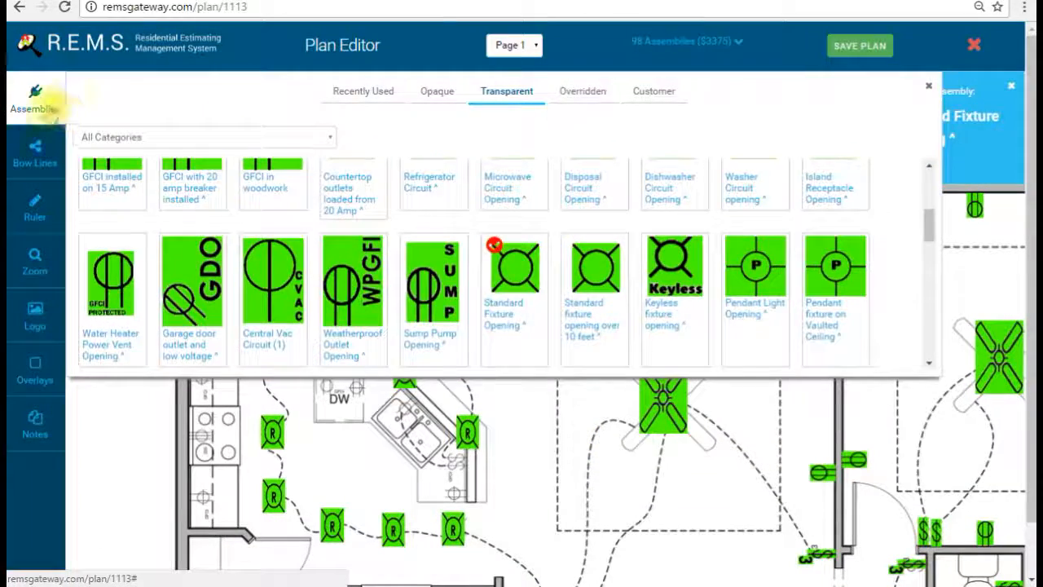
left_click(35, 97)
left_click(324, 231)
left_click_drag(383, 270, 384, 299)
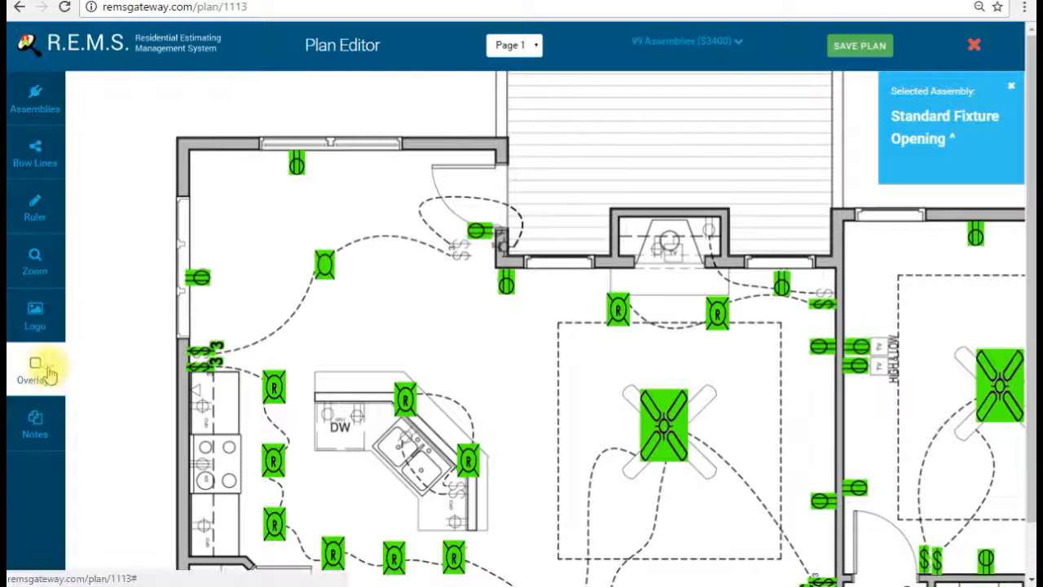
Step: Drag a White overlay over the switch symbols next to the kitchen door
left_click(107, 368)
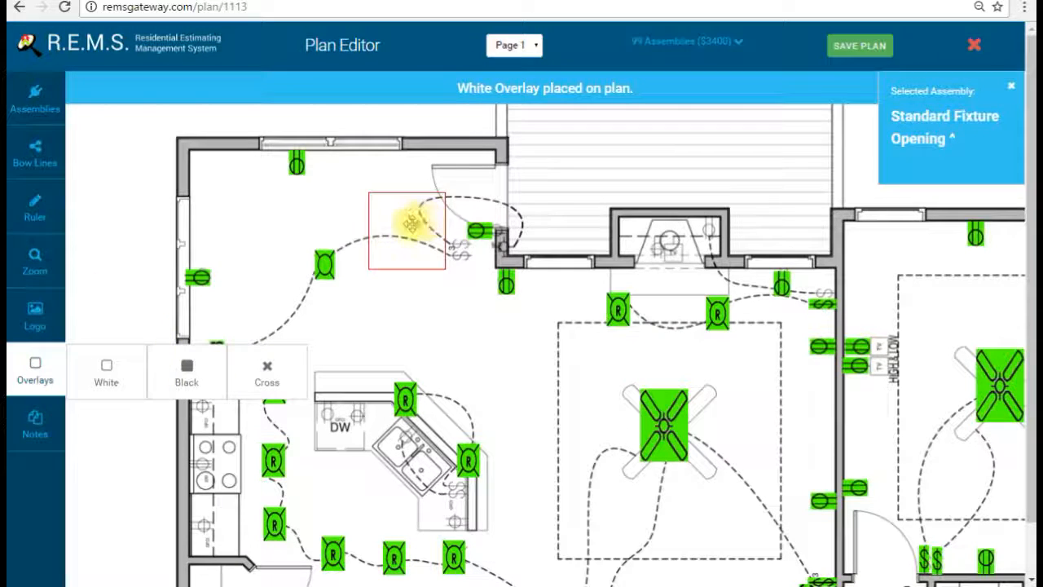
left_click_drag(412, 227, 459, 246)
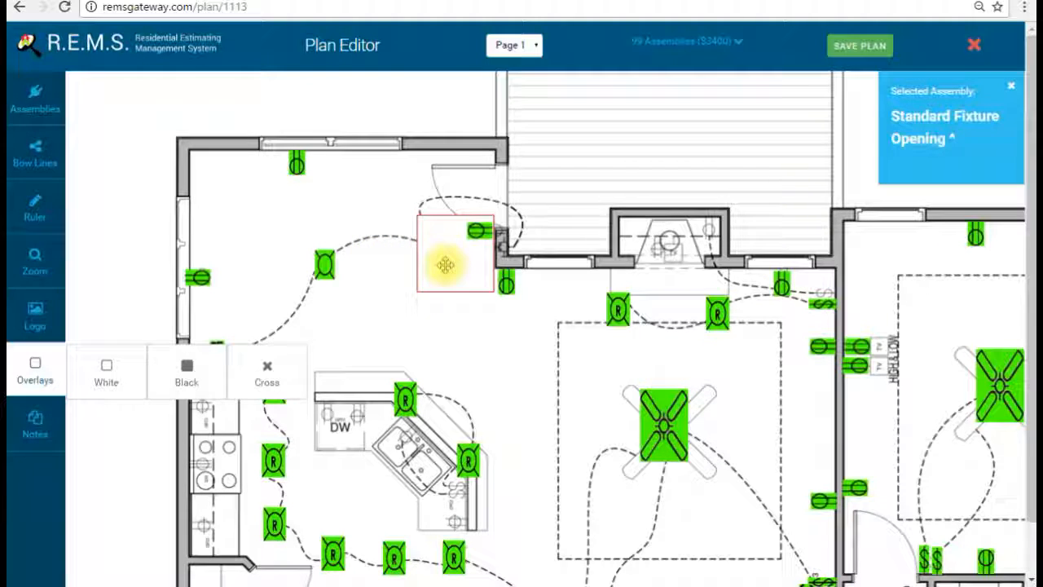
left_click(445, 264)
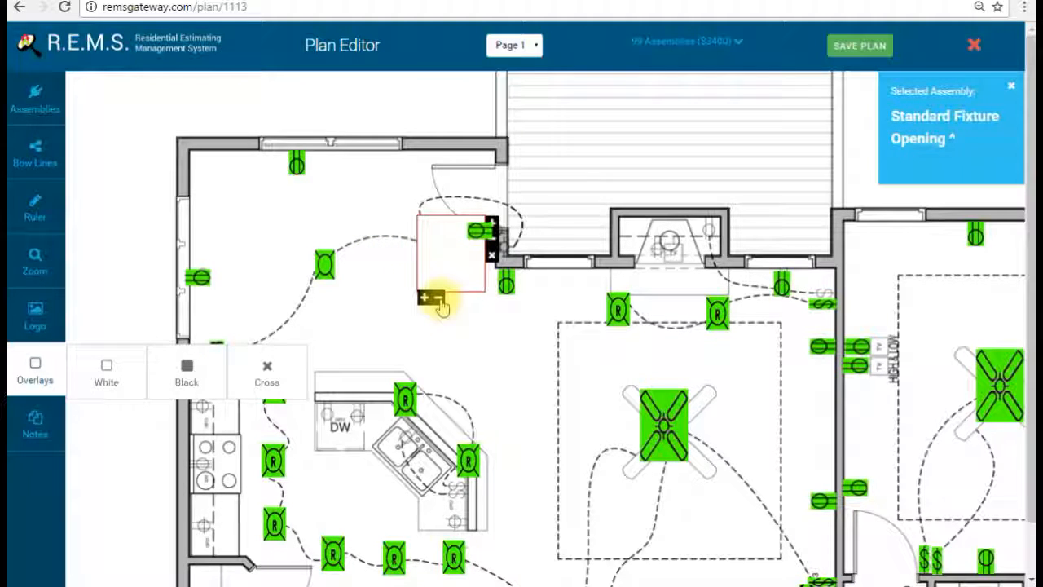
left_click_drag(446, 243, 392, 259)
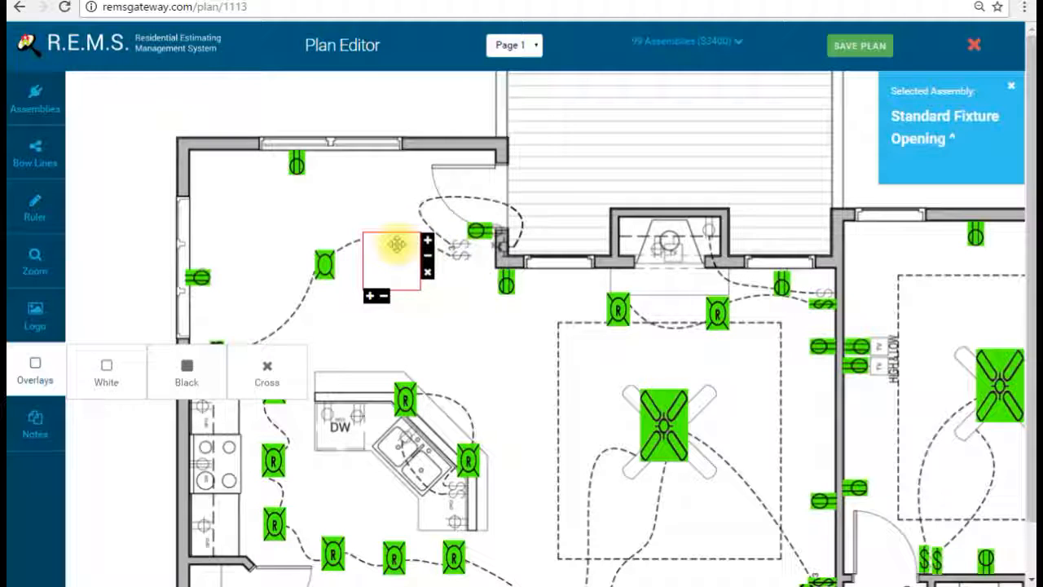
left_click_drag(372, 234, 439, 231)
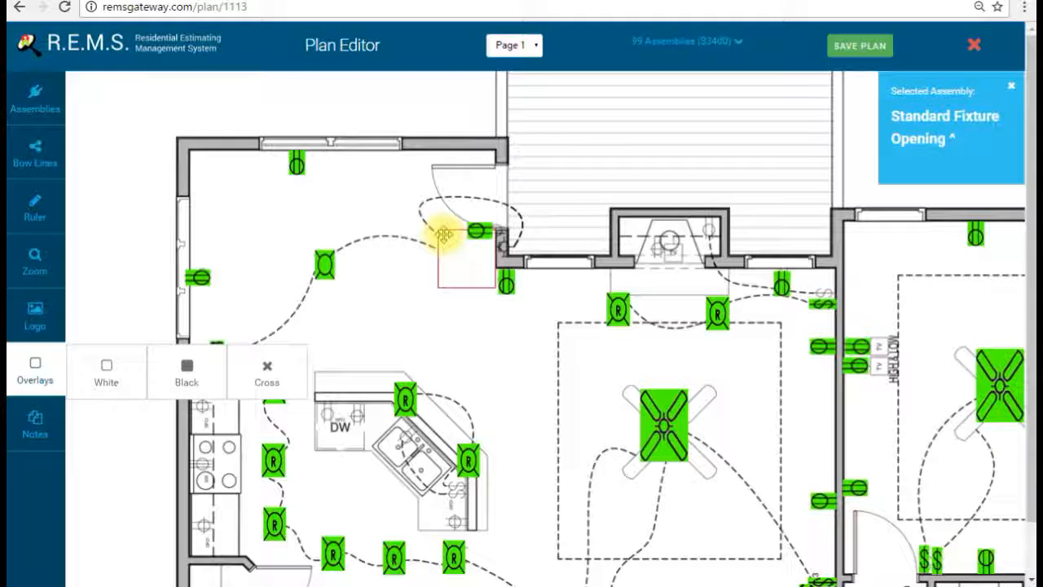
left_click(47, 368)
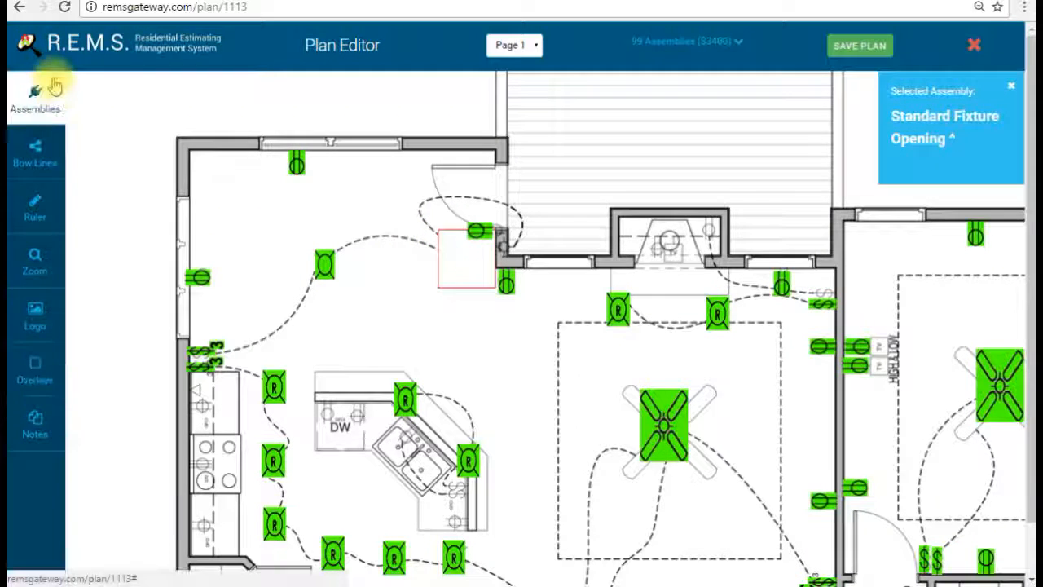
Step: Place a Three Way Decorah Switch from the Opaque assemblies inside the white overlay
left_click(39, 98)
left_click(440, 94)
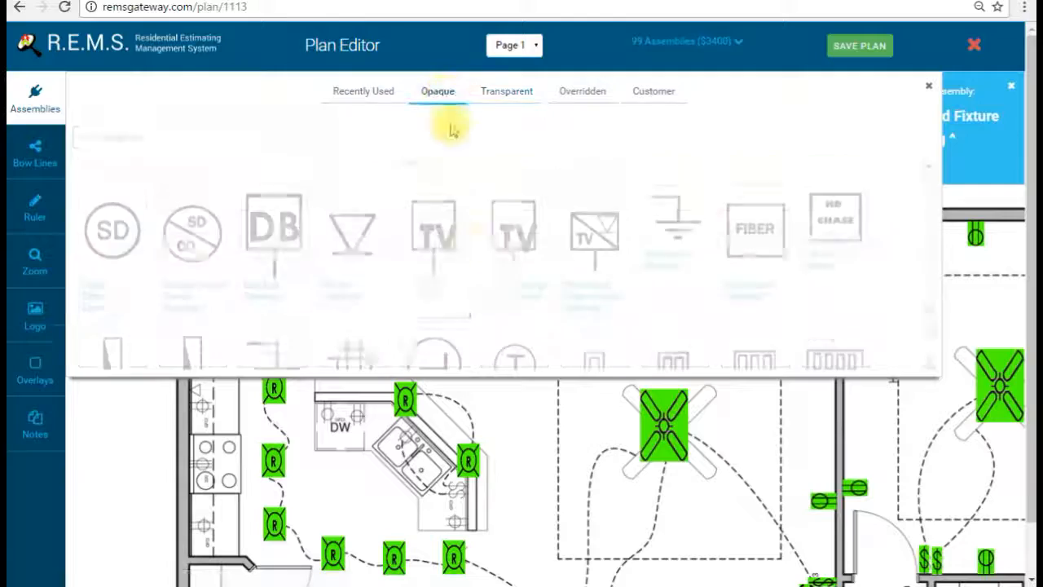
scroll(273, 265, "up", 10)
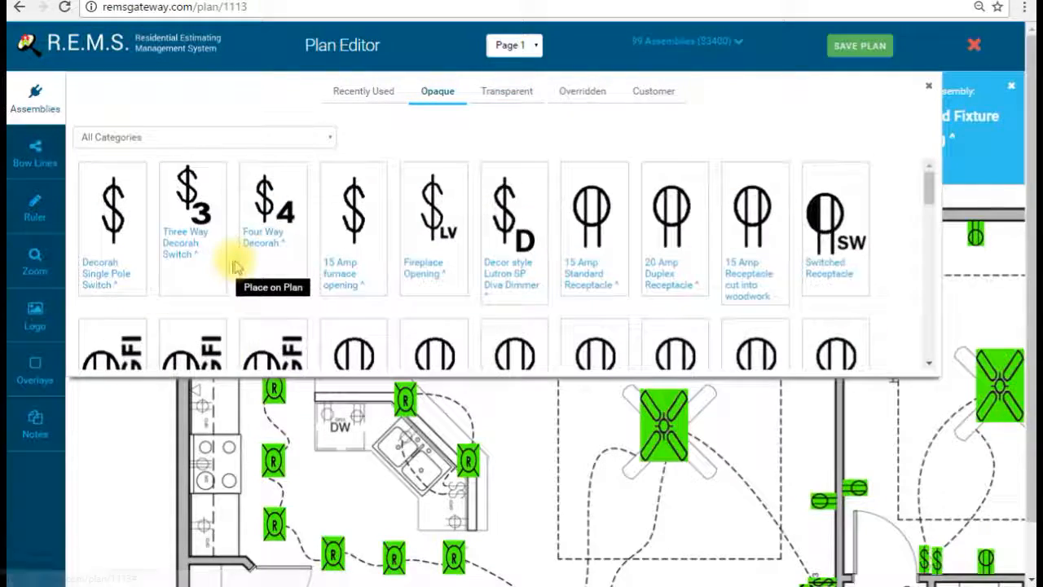
left_click(198, 218)
left_click(33, 94)
left_click(440, 232)
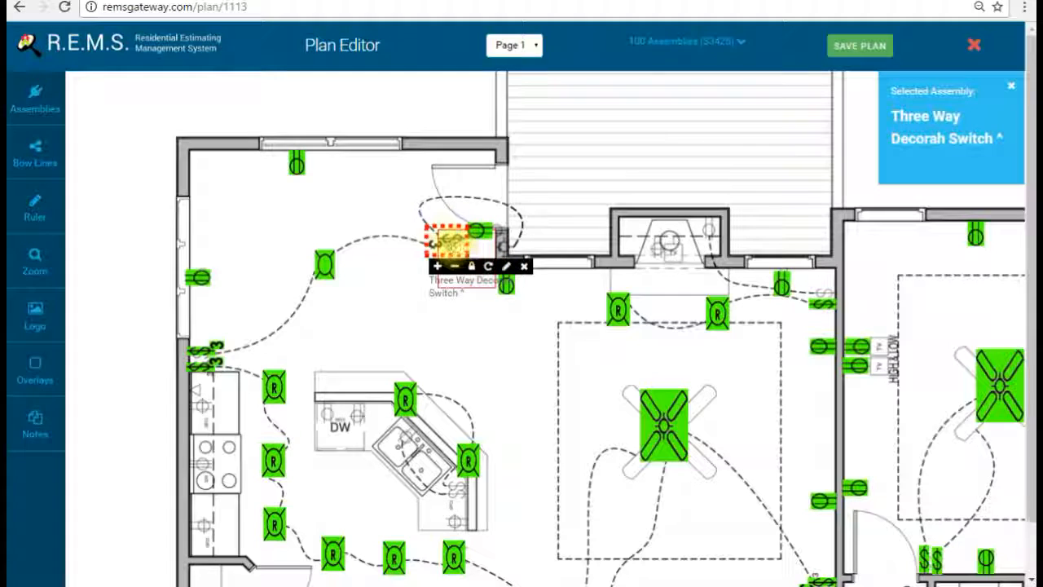
Step: Add a Decorah Single Pole Switch to the plan, then delete the extra single-pole switch
left_click(35, 102)
left_click(120, 208)
left_click(51, 97)
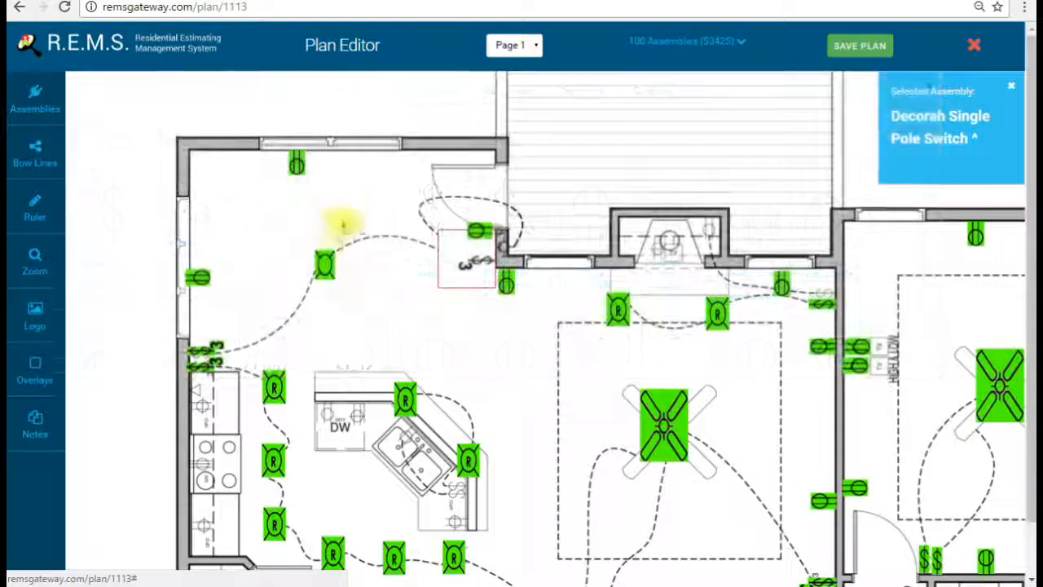
left_click(355, 222)
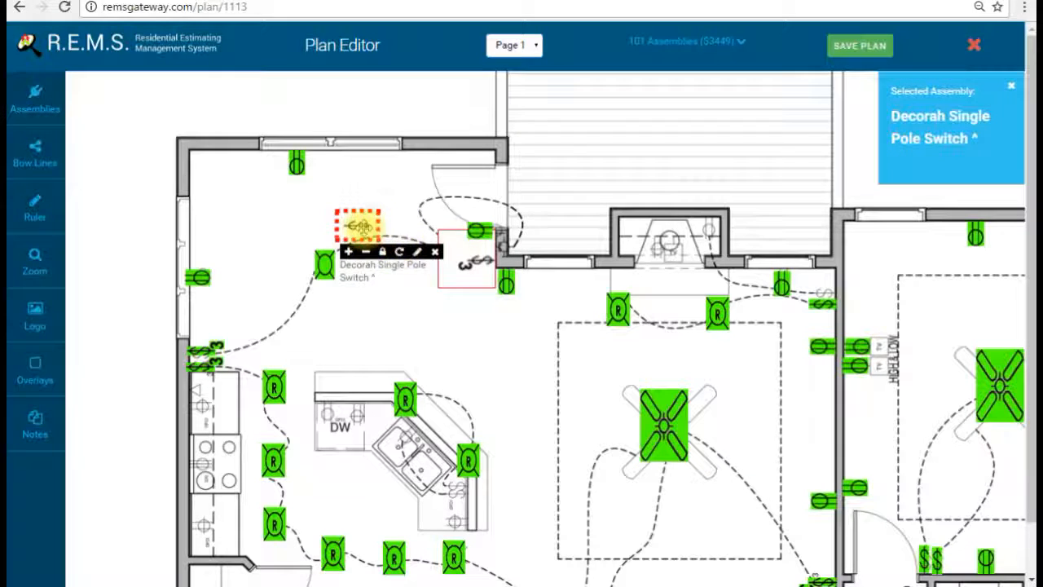
left_click(357, 222)
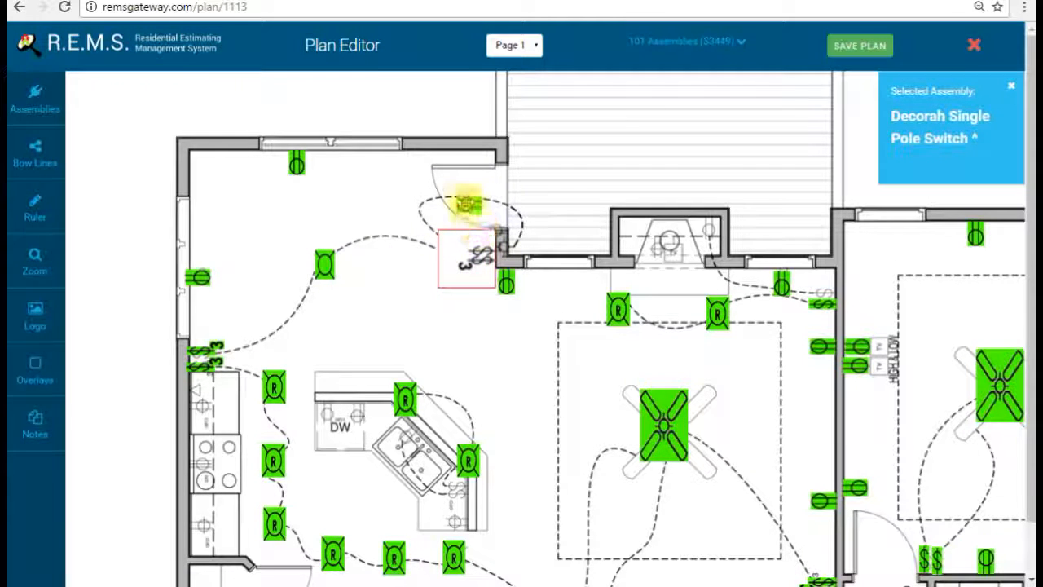
left_click(528, 230)
left_click(492, 309)
Step: Place a 20 Amp Duplex Receptacle by the kitchen doorway, rotated horizontal
left_click(37, 96)
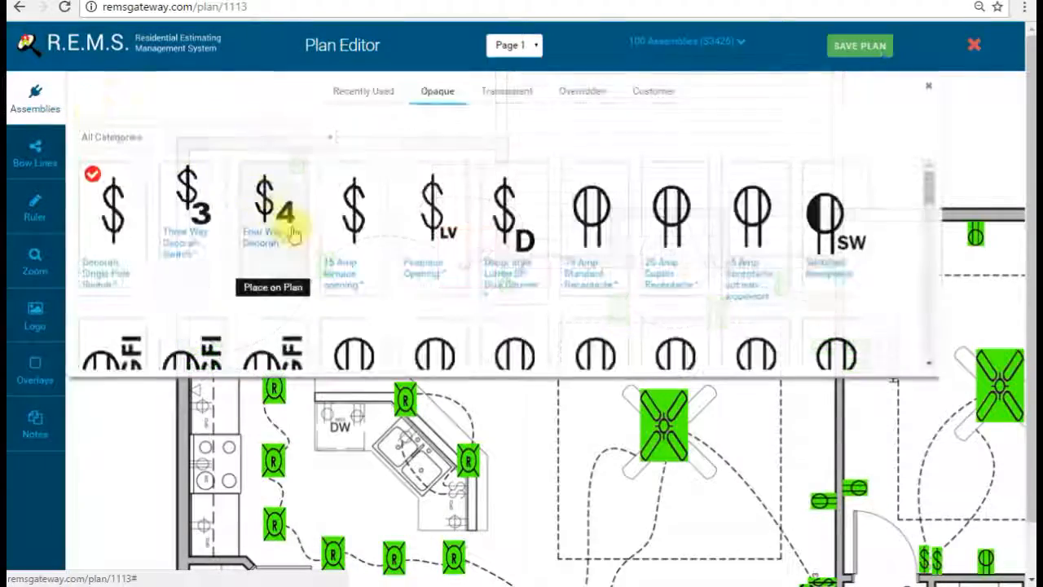
scroll(371, 326, "down", 3)
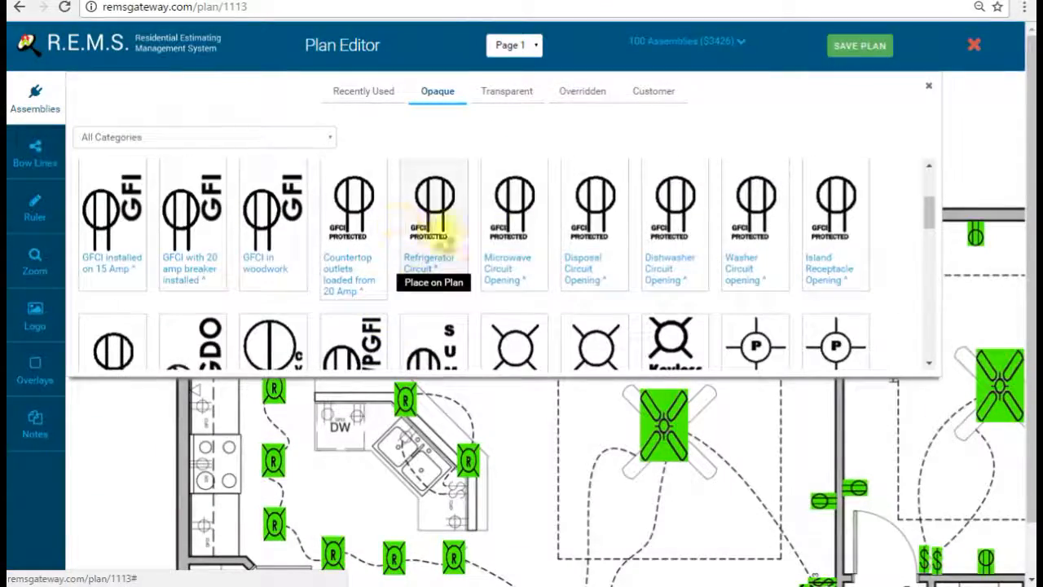
scroll(452, 273, "up", 3)
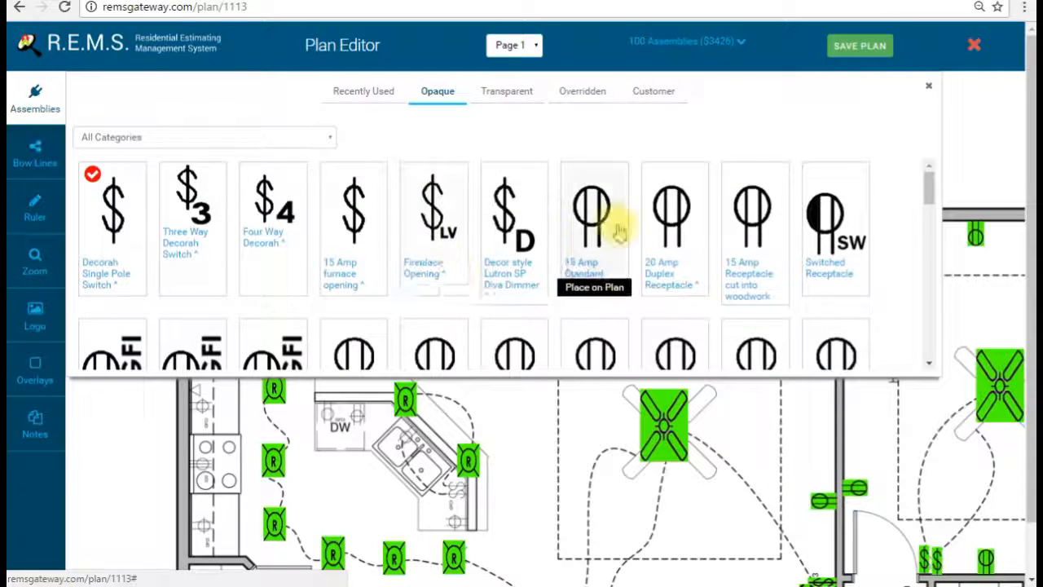
left_click(588, 216)
left_click(670, 210)
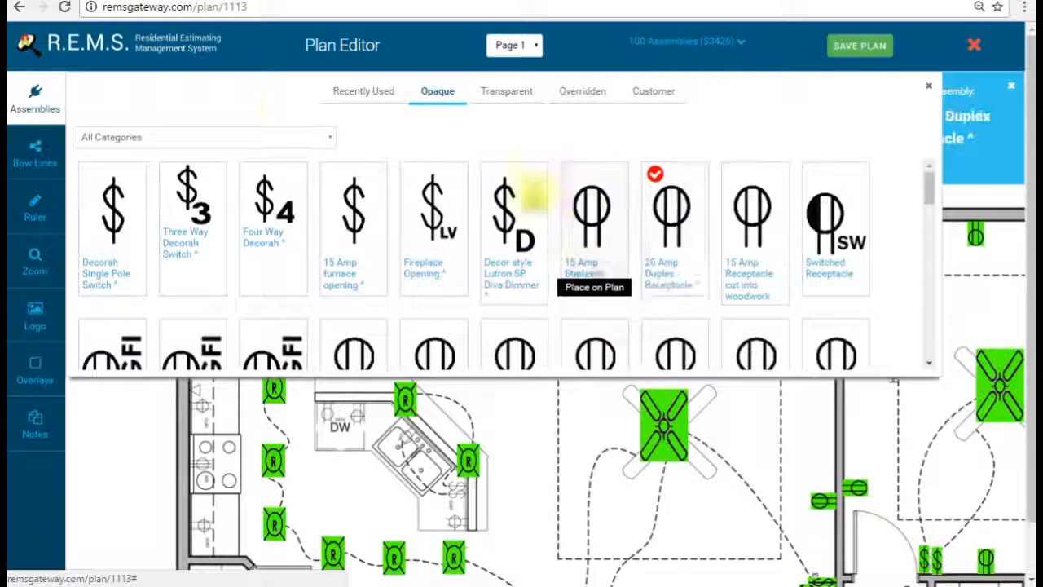
left_click(32, 91)
left_click(436, 191)
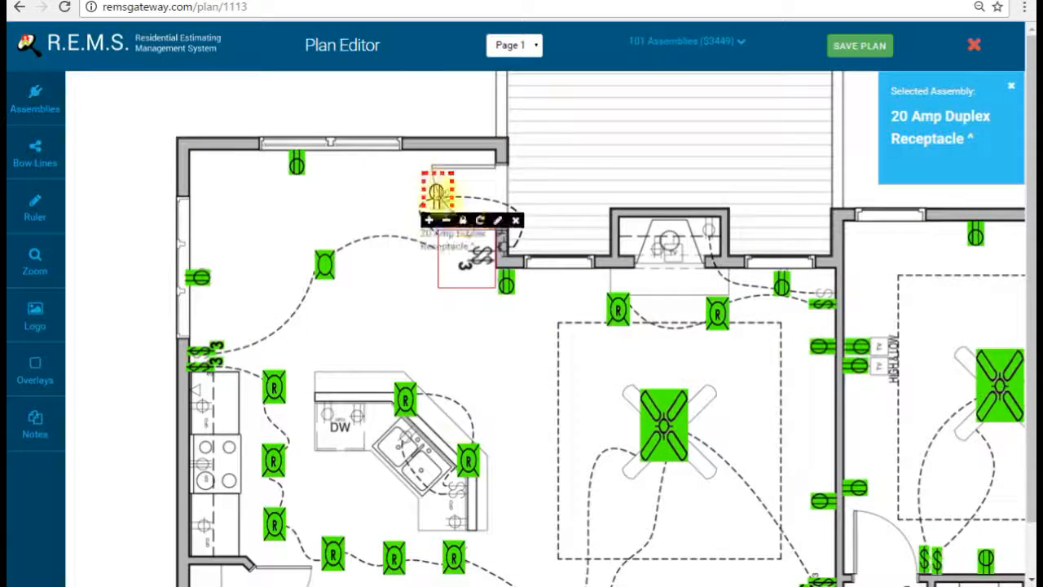
left_click(480, 222)
left_click_drag(446, 198, 452, 204)
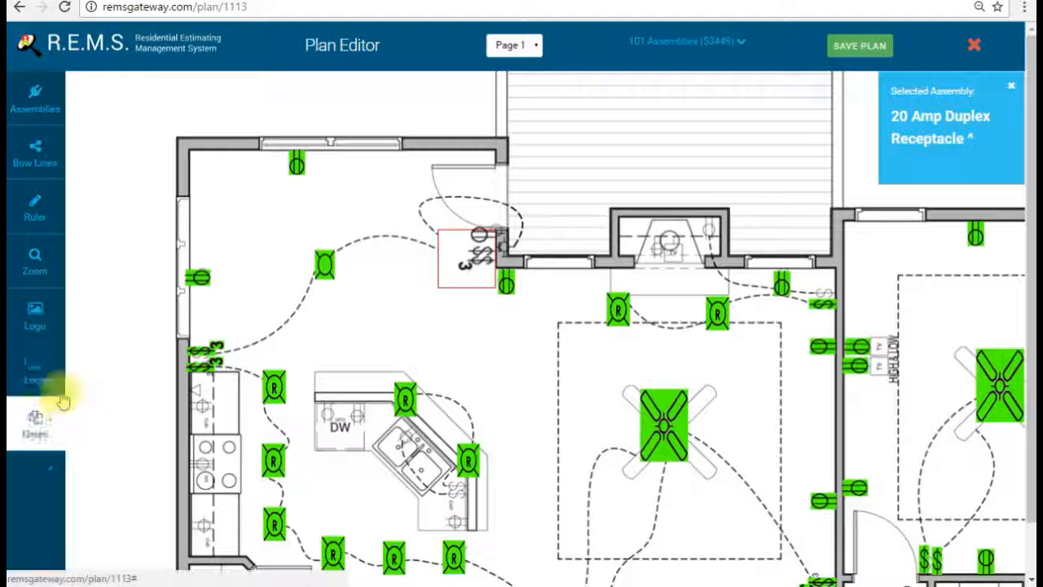
left_click(50, 374)
left_click(298, 383)
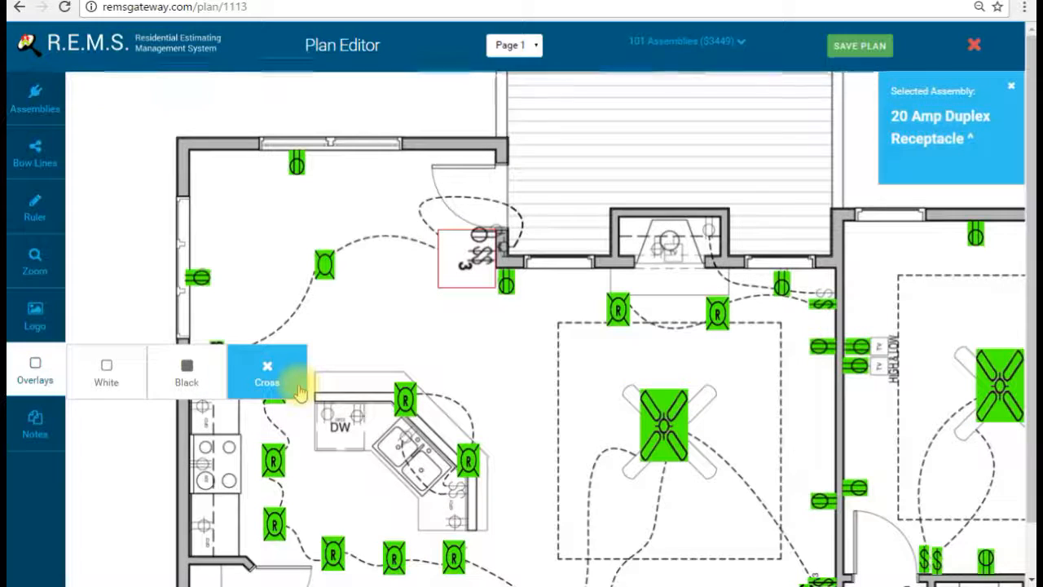
left_click(43, 373)
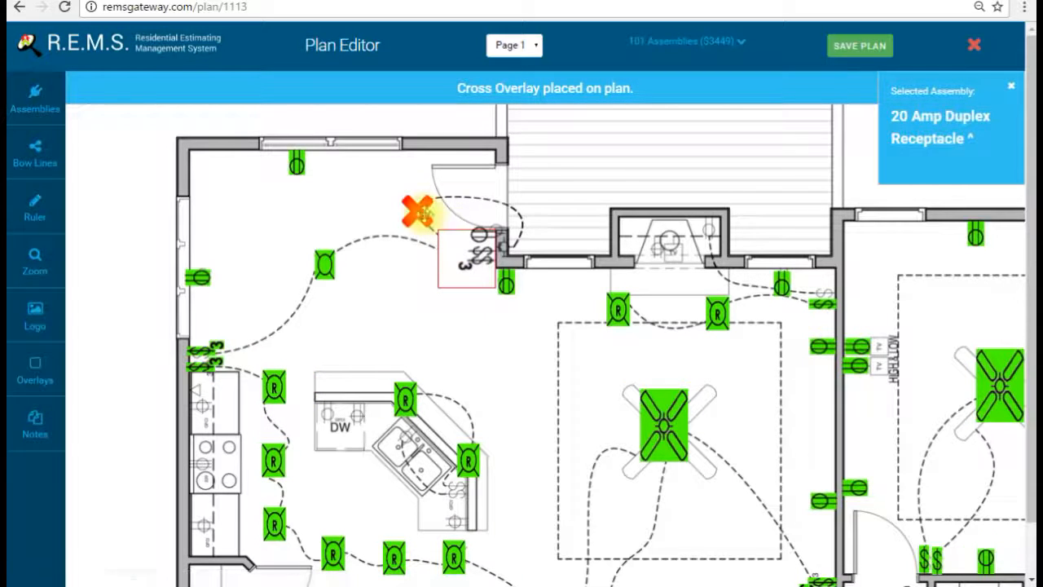
left_click_drag(413, 243, 443, 327)
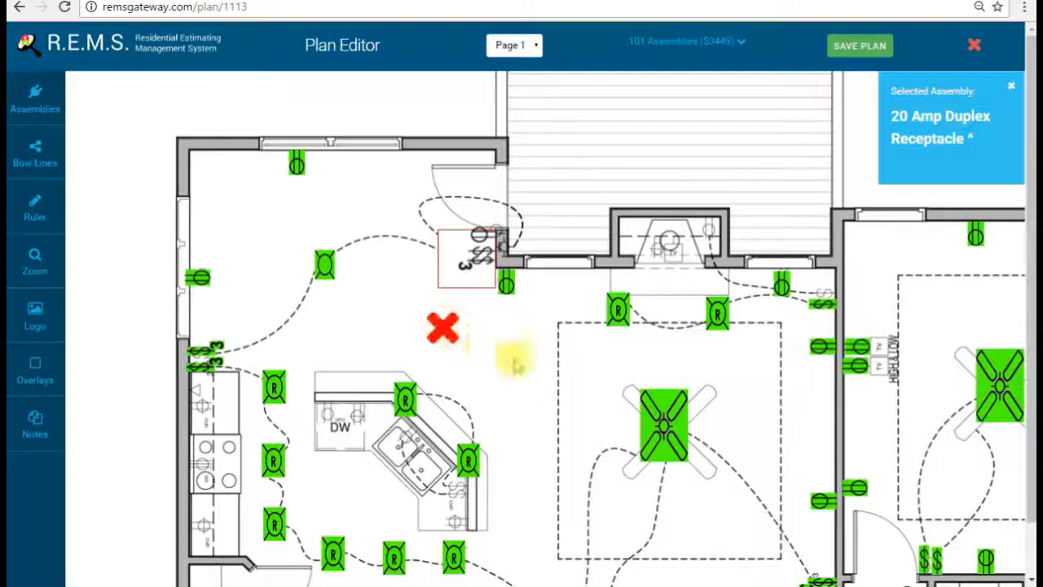
left_click_drag(545, 384, 494, 307)
mouse_move(420, 262)
left_mouse_down()
mouse_move(564, 377)
mouse_move(793, 447)
mouse_move(792, 374)
mouse_move(799, 411)
mouse_move(756, 368)
mouse_move(770, 366)
left_mouse_up()
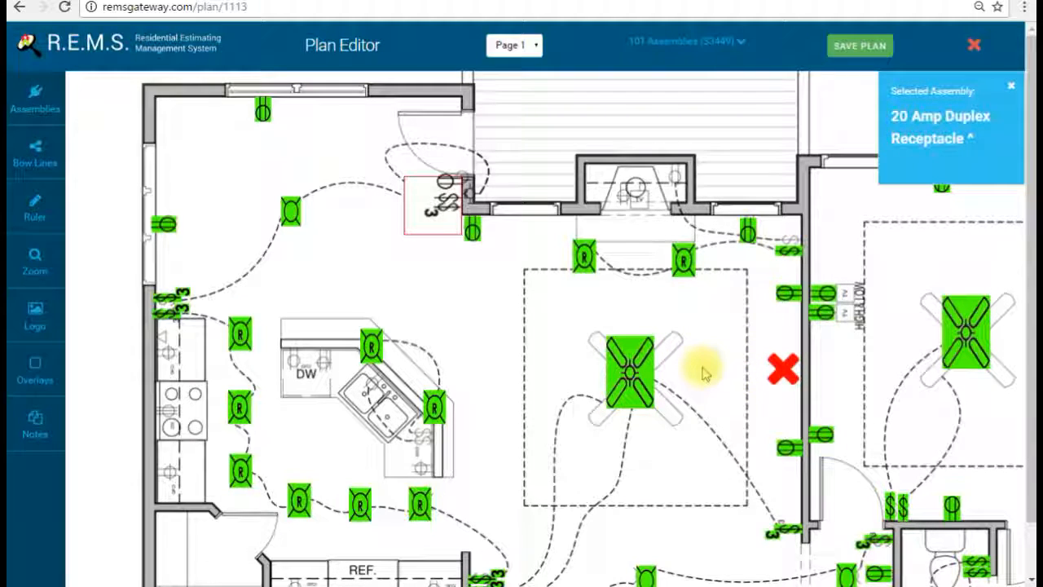
mouse_move(782, 369)
left_mouse_down()
mouse_move(740, 419)
mouse_move(747, 380)
mouse_move(771, 375)
mouse_move(776, 386)
mouse_move(784, 377)
mouse_move(520, 330)
left_mouse_up()
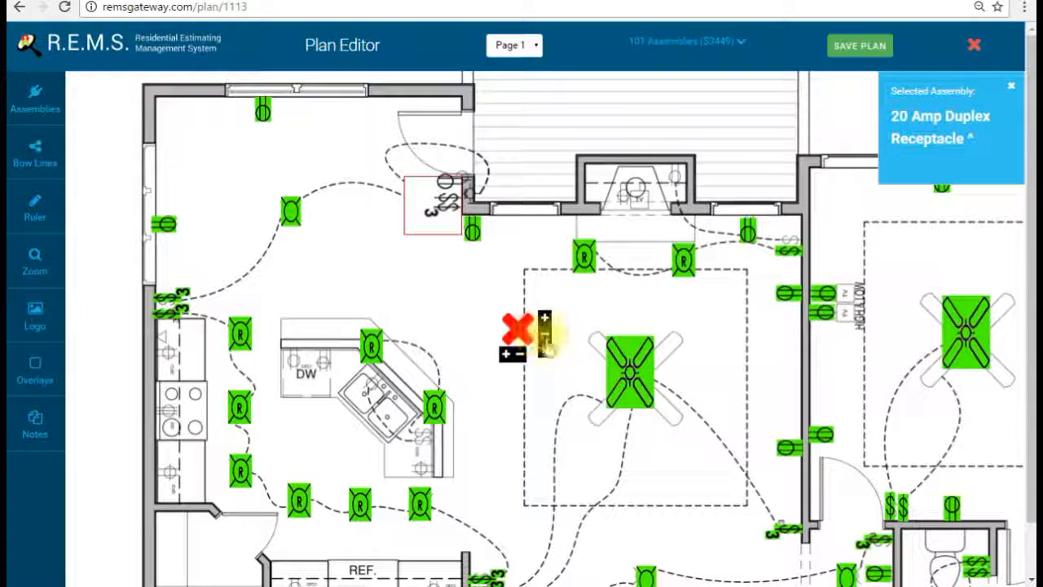
left_click(544, 354)
left_click(498, 311)
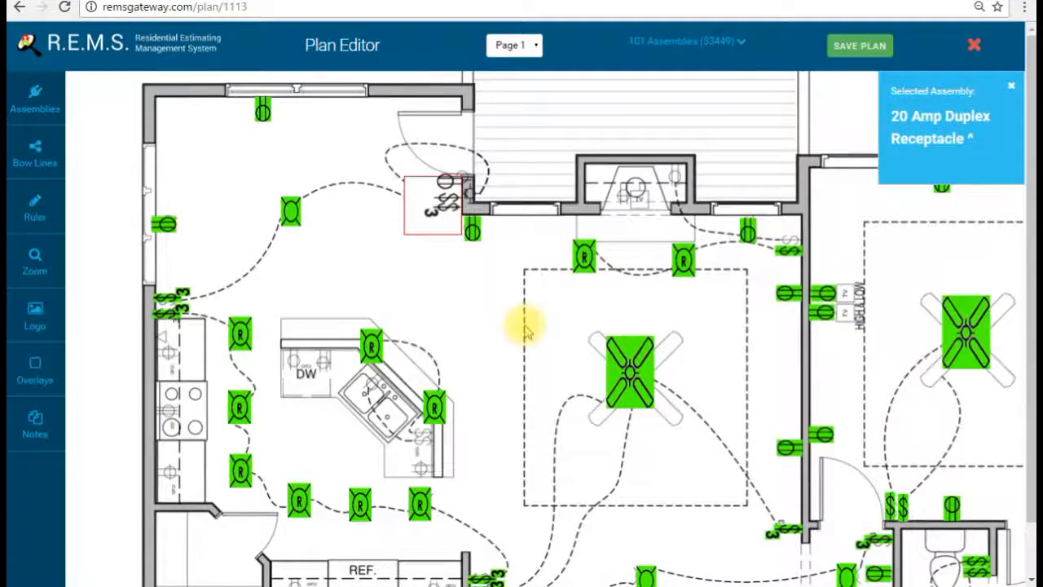
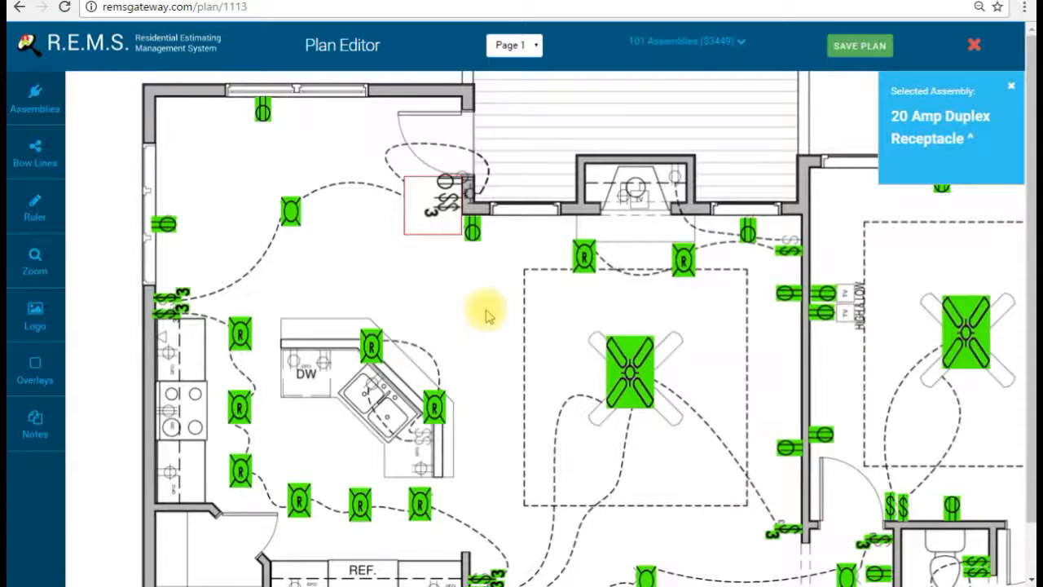
Step: Place an Outside Fixture Opening by the exterior door at the top of the kitchen
left_click_drag(486, 314, 524, 304)
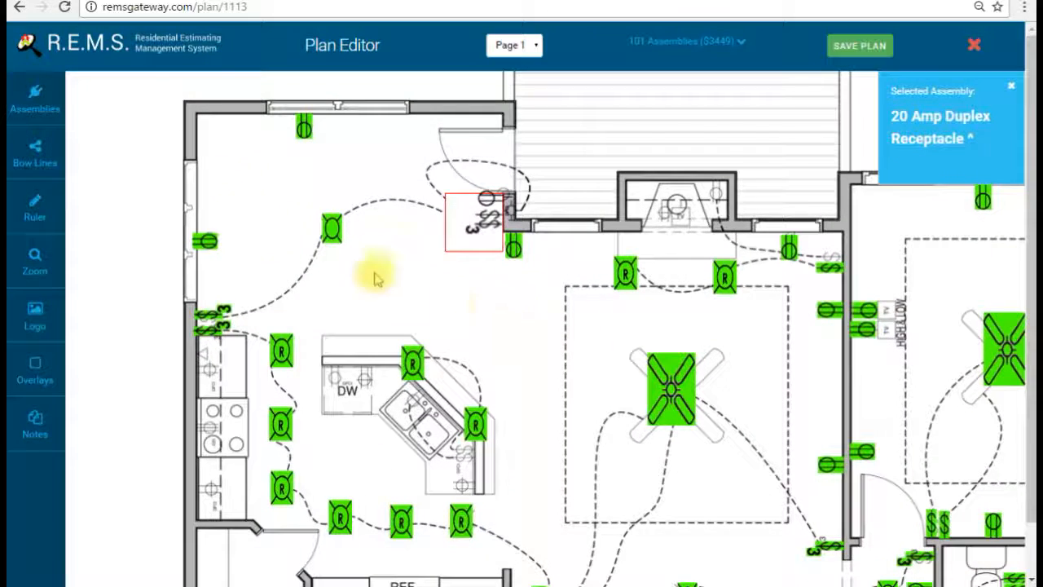
left_click_drag(592, 286, 571, 314)
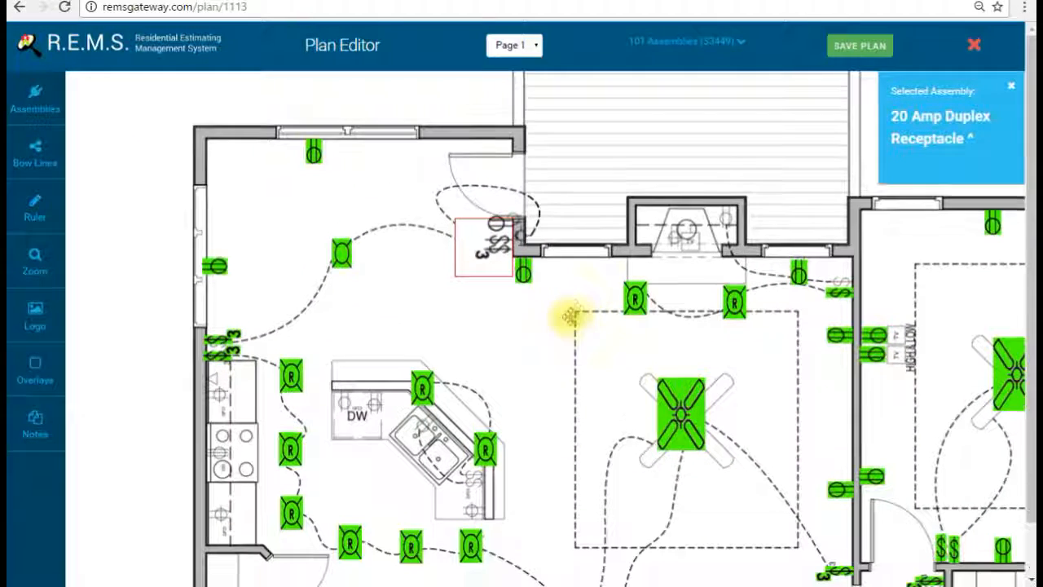
left_click(57, 102)
scroll(581, 277, "down", 5)
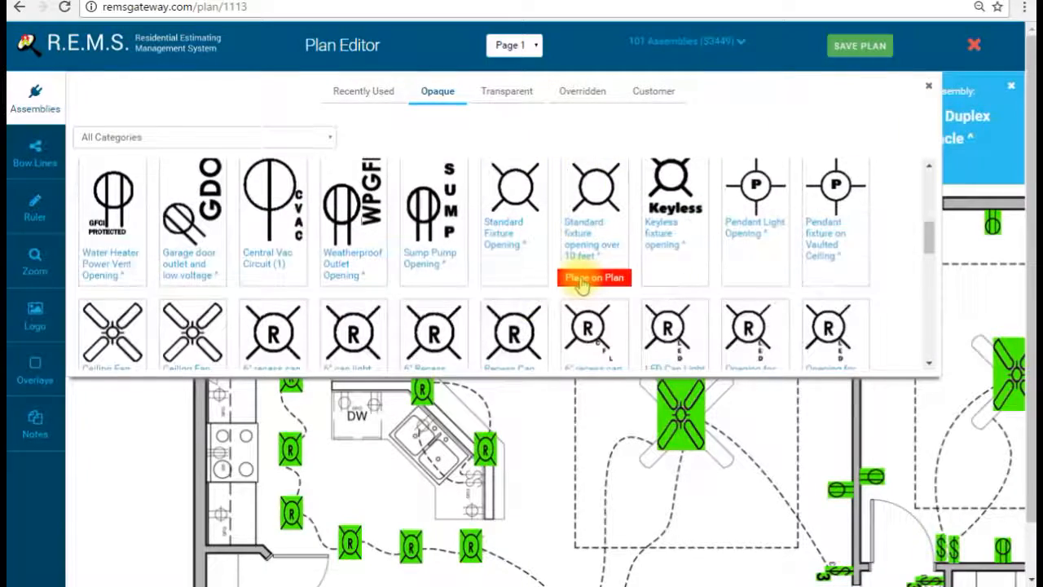
scroll(489, 269, "down", 3)
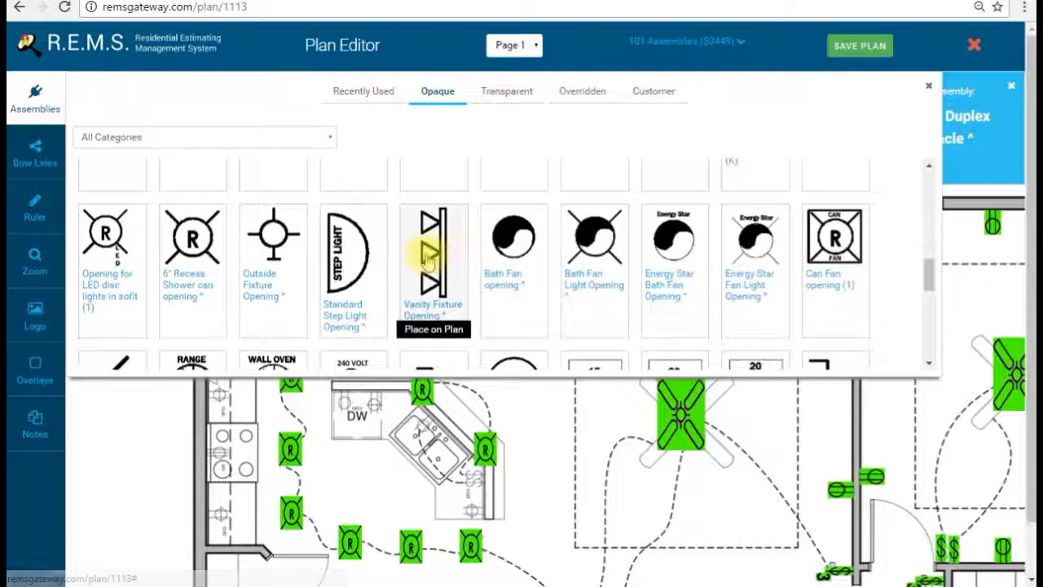
left_click(247, 236)
left_click(556, 205)
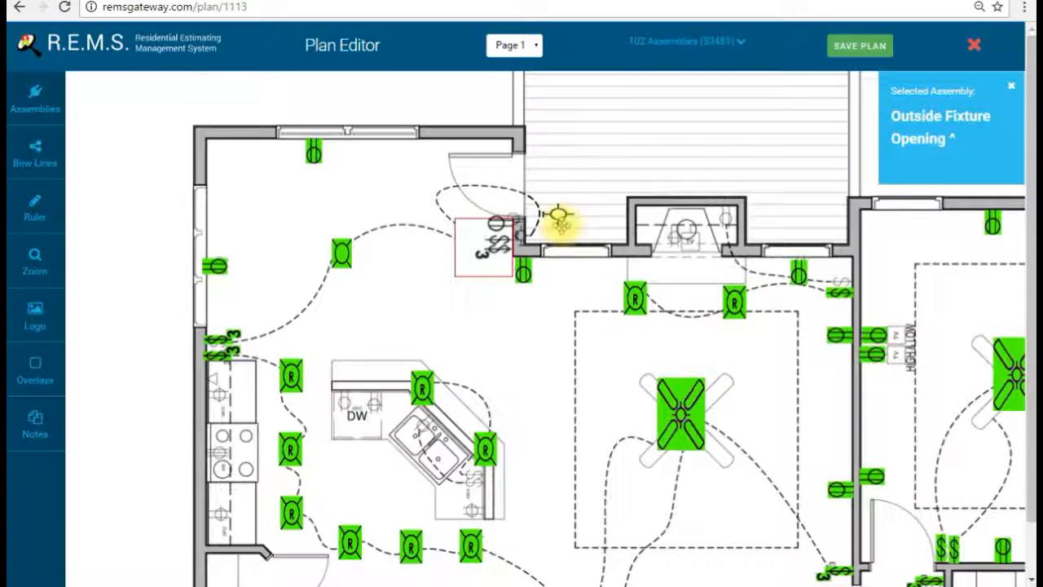
Step: Add a Weatherproof Outlet Opening and move it next to the exterior door
left_click(51, 102)
scroll(464, 269, "down", 3)
scroll(465, 269, "up", 6)
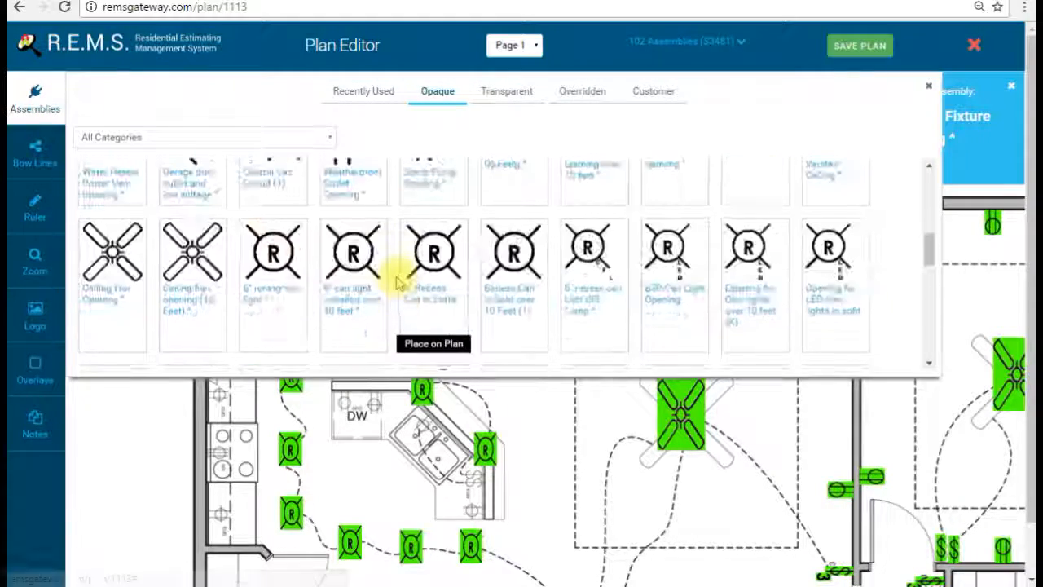
left_click(371, 269)
left_click(37, 94)
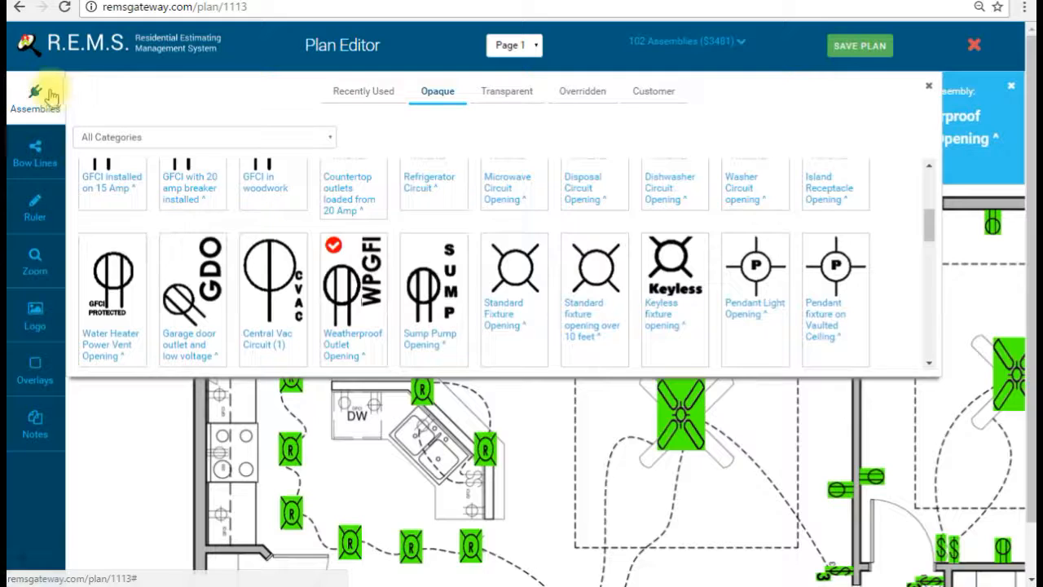
left_click(583, 179)
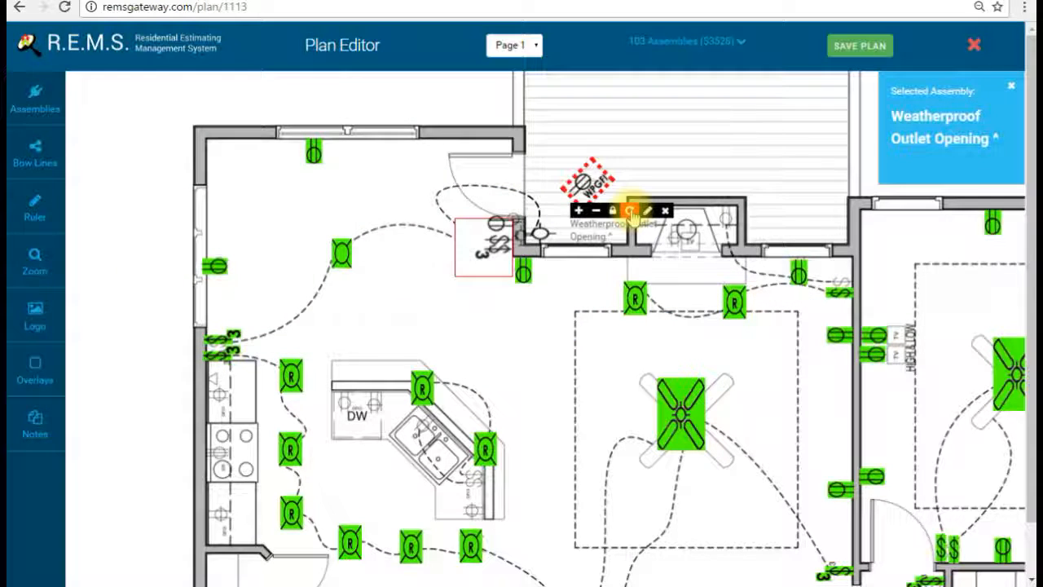
left_click_drag(587, 181, 601, 163)
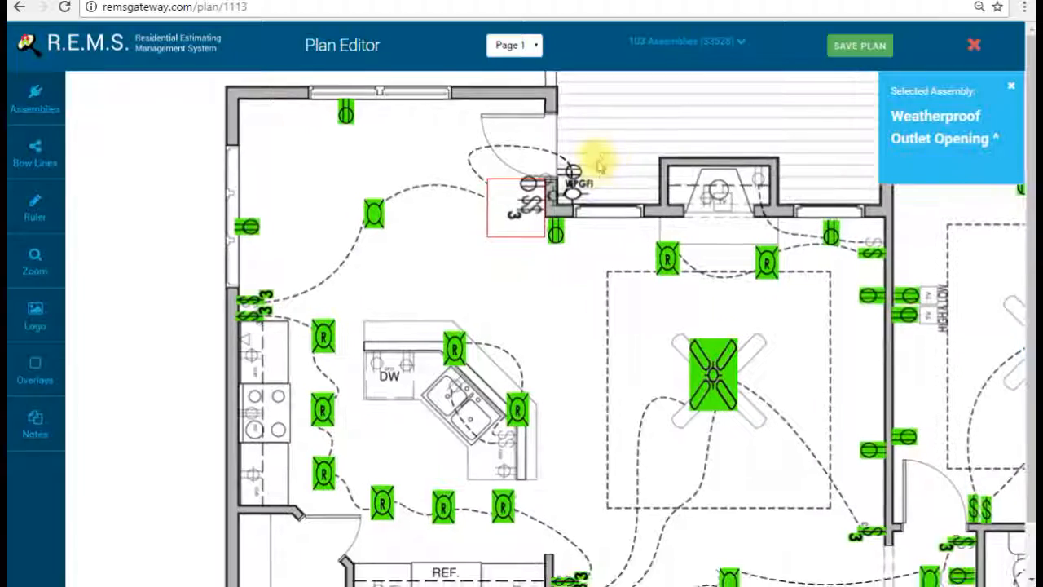
left_click_drag(565, 334, 565, 167)
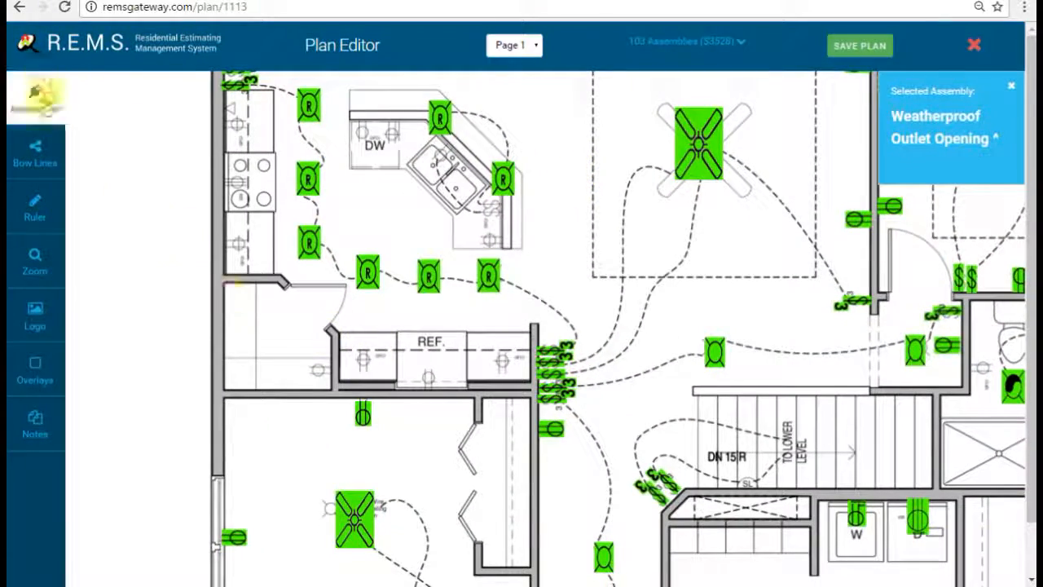
Step: Place transparent 'Countertop outlets loaded from 20 Amp' around REF., one rotated horizontal against the left counter
left_click(35, 97)
left_click(497, 90)
scroll(497, 180, "down", 1)
scroll(475, 205, "up", 5)
scroll(497, 263, "down", 1)
scroll(499, 277, "down", 2)
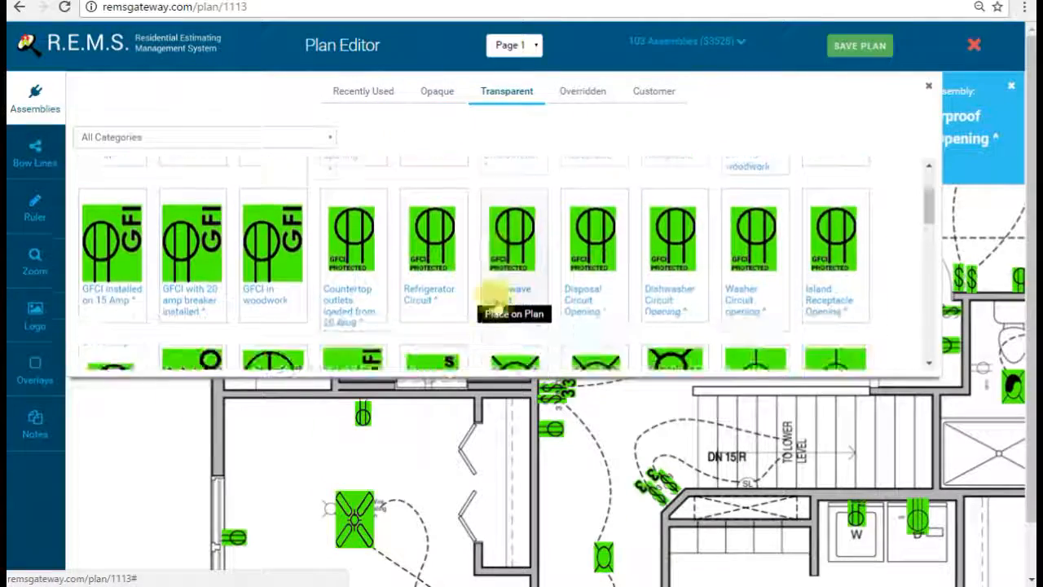
left_click(350, 248)
left_click(29, 102)
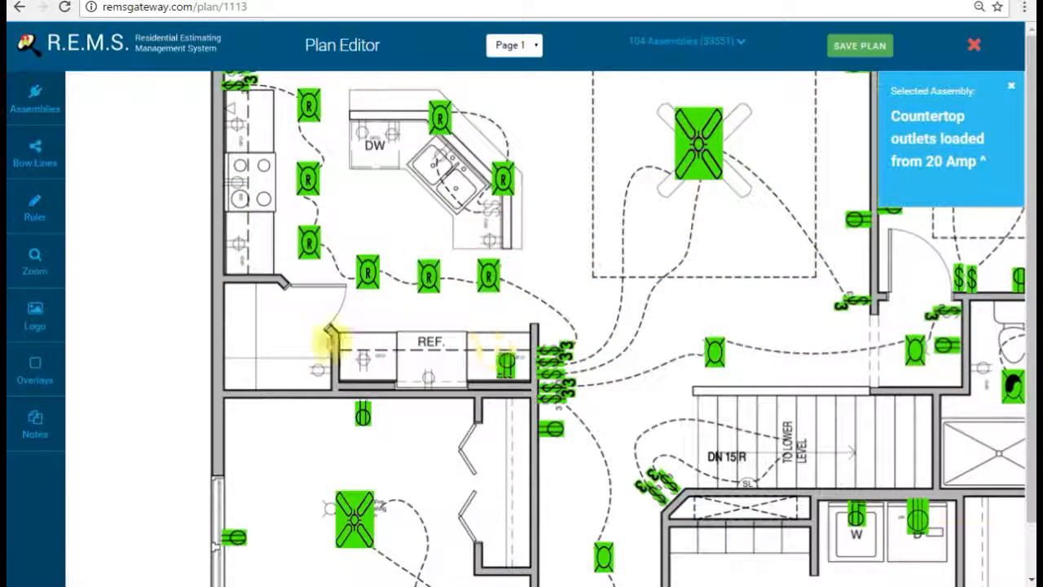
left_click(270, 241)
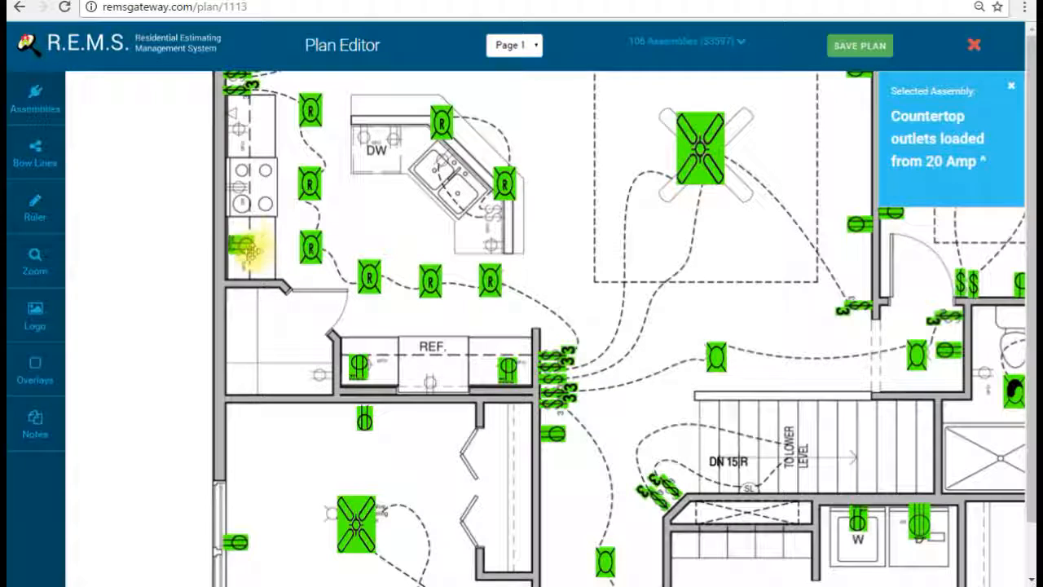
left_click(272, 104)
left_click(314, 135)
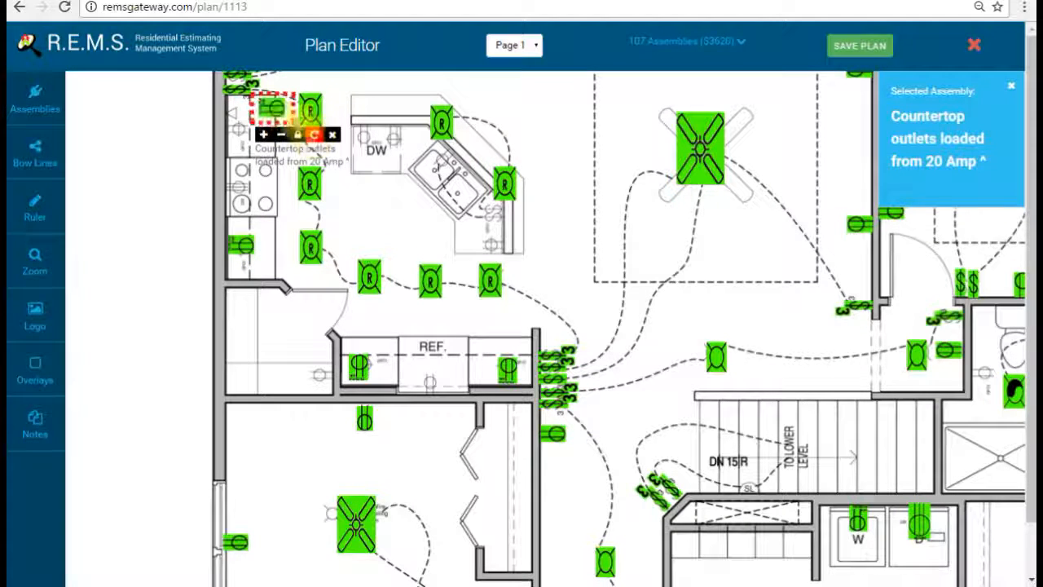
left_click_drag(276, 110, 242, 132)
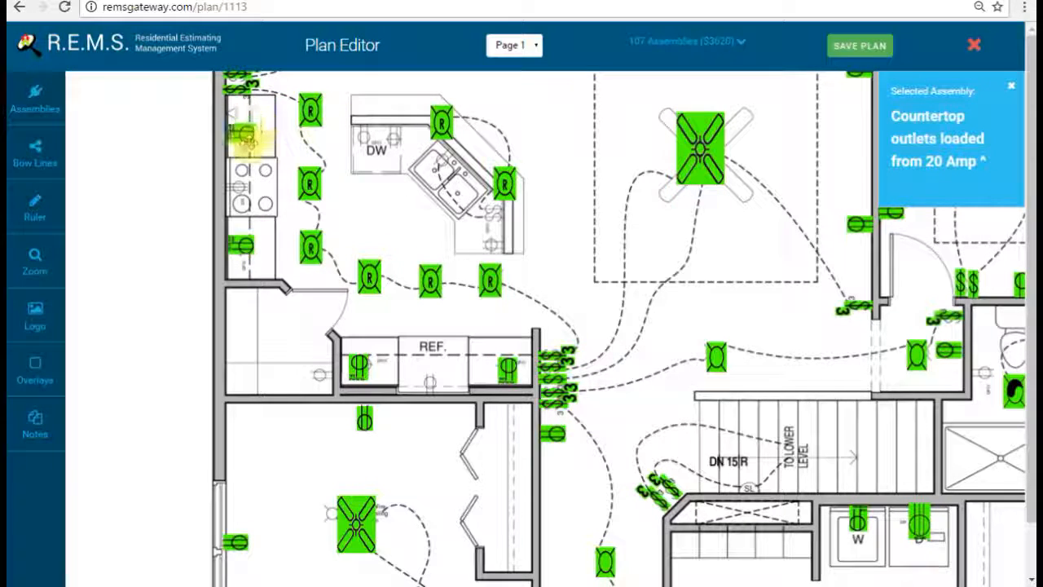
Step: Add a Phone Opening, rotated and moved onto the kitchen's left wall
left_click(59, 98)
scroll(588, 261, "down", 5)
scroll(589, 259, "down", 1)
scroll(350, 236, "up", 1)
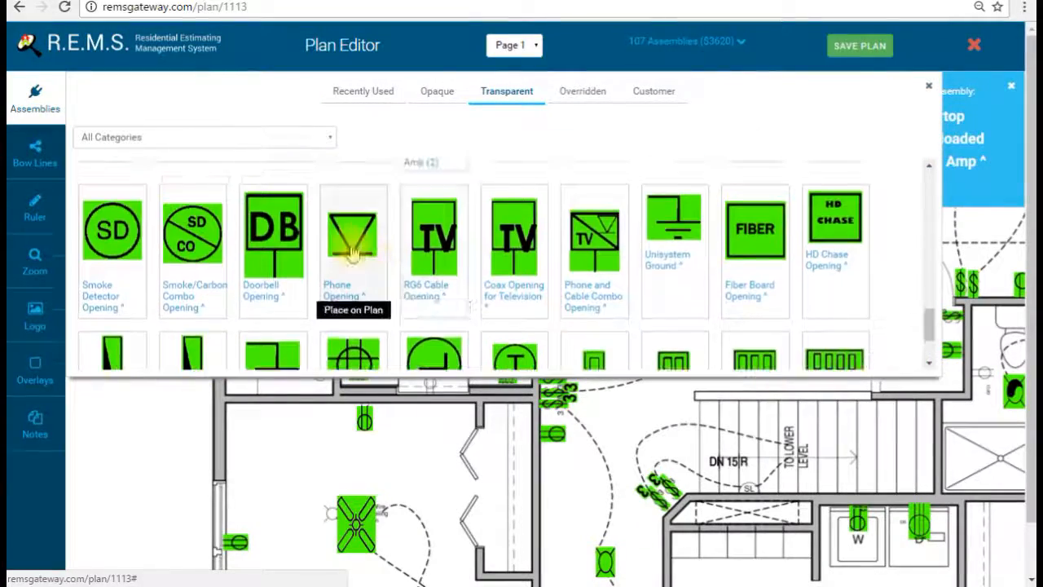
left_click(351, 236)
left_click(56, 102)
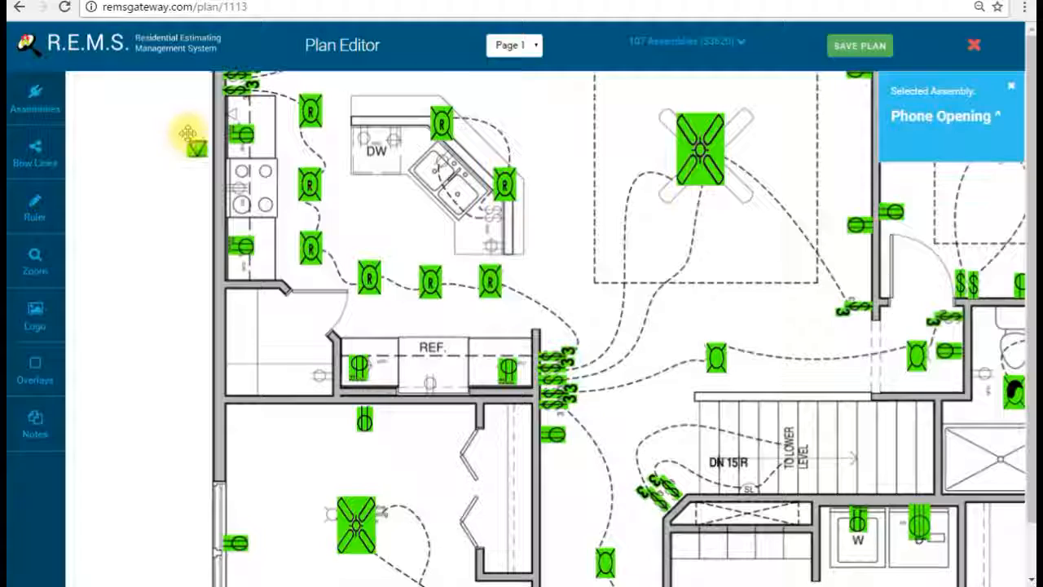
left_click(195, 147)
left_click(239, 176)
left_click_drag(209, 150, 250, 114)
scroll(182, 218, "up", 1)
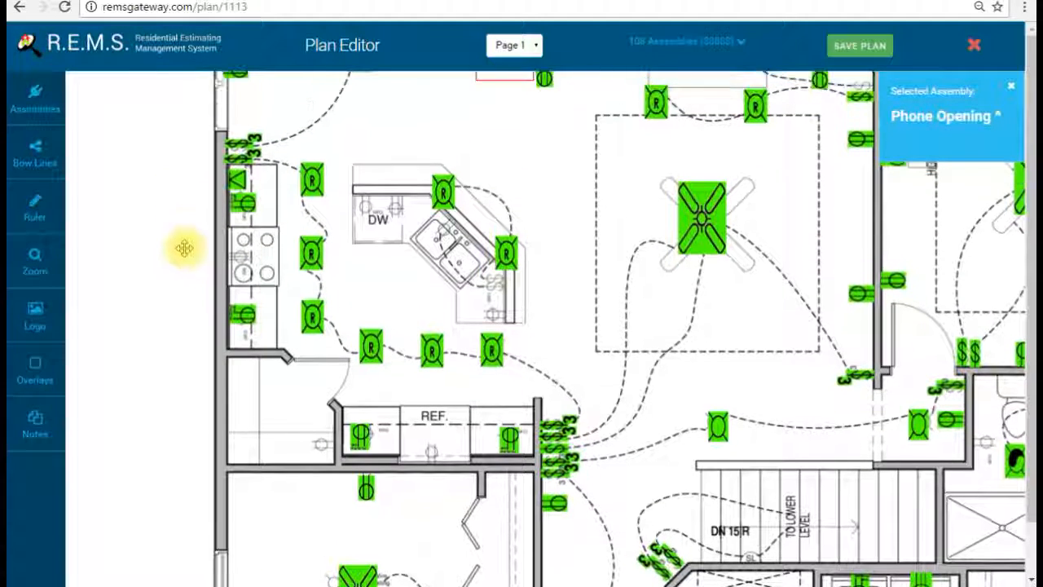
Step: Place a Refrigerator Circuit opening below REF
left_click(34, 96)
scroll(479, 235, "down", 3)
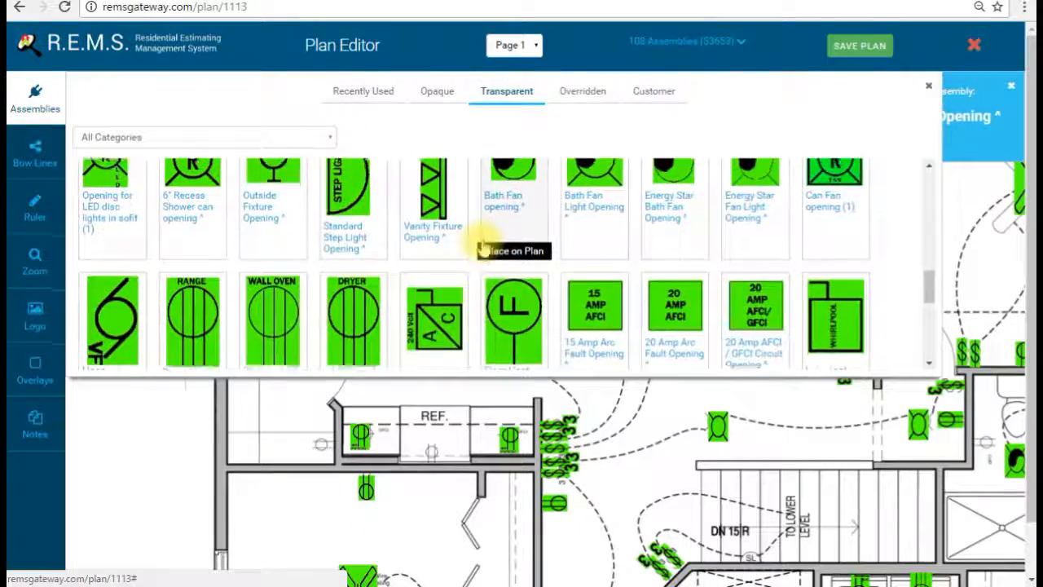
scroll(484, 248, "down", 5)
scroll(483, 247, "up", 2)
scroll(481, 243, "up", 2)
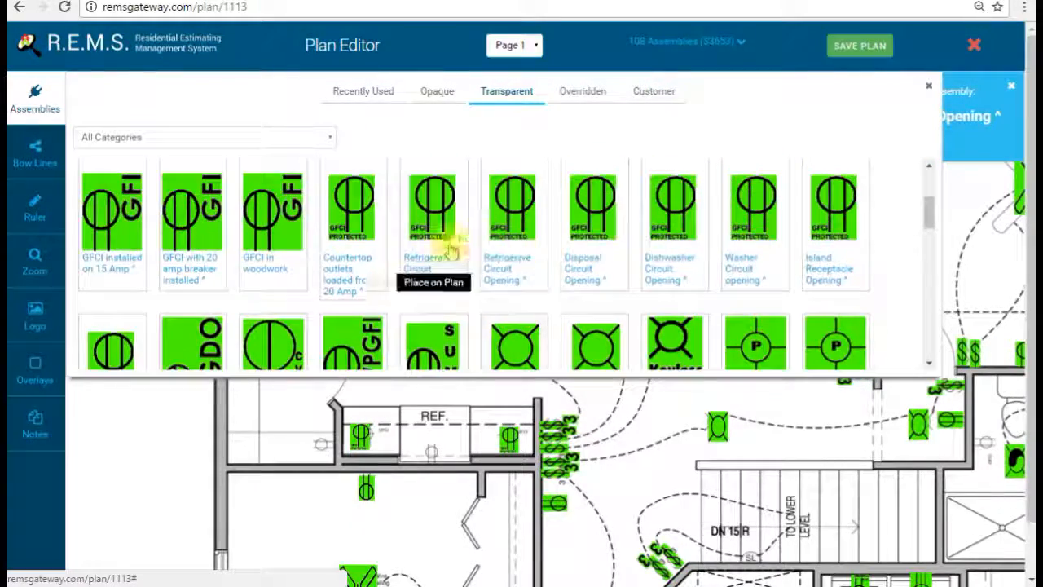
left_click(444, 245)
left_click(423, 432)
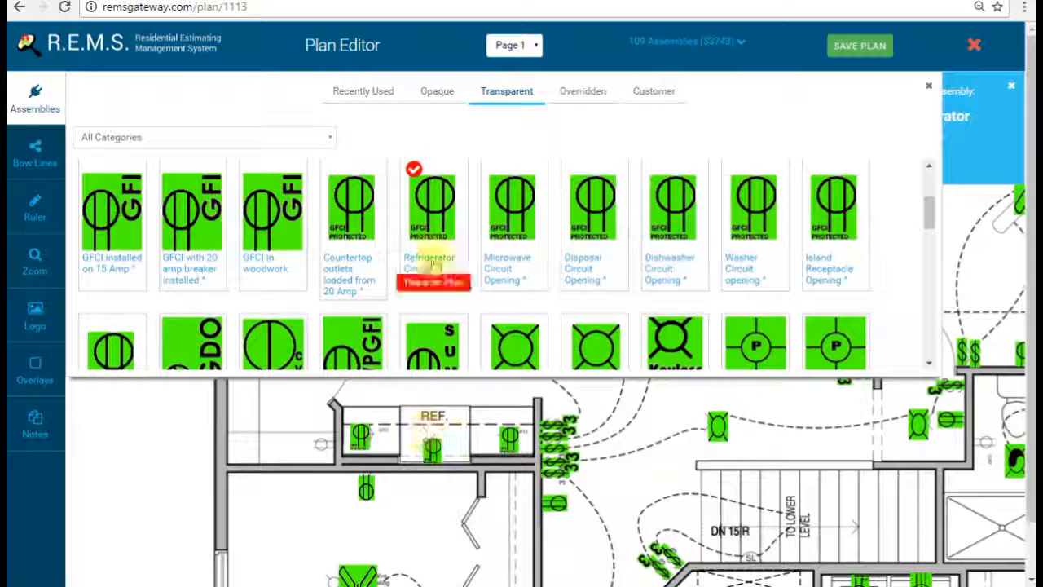
Step: Add a horizontal countertop outlet against the wall left of the refrigerator
left_click(368, 241)
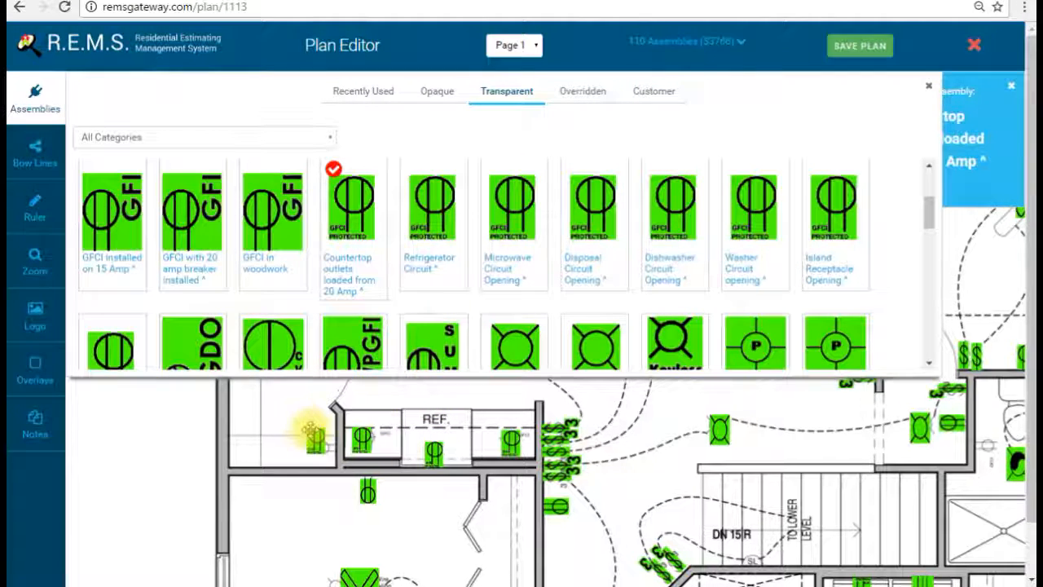
left_click(318, 440)
left_click(361, 469)
left_click(361, 470)
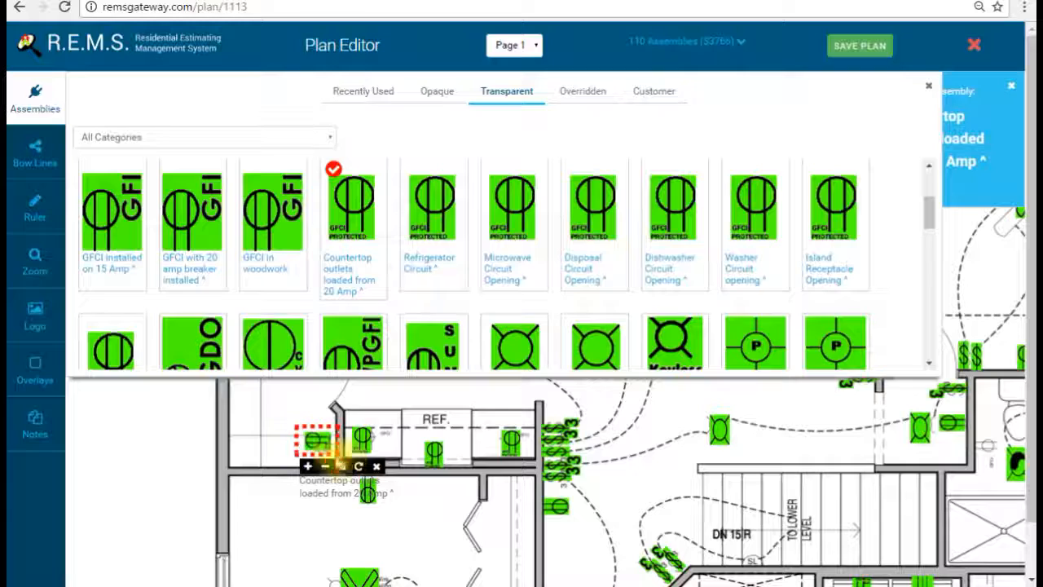
left_click_drag(307, 445, 316, 449)
left_click_drag(280, 400, 269, 461)
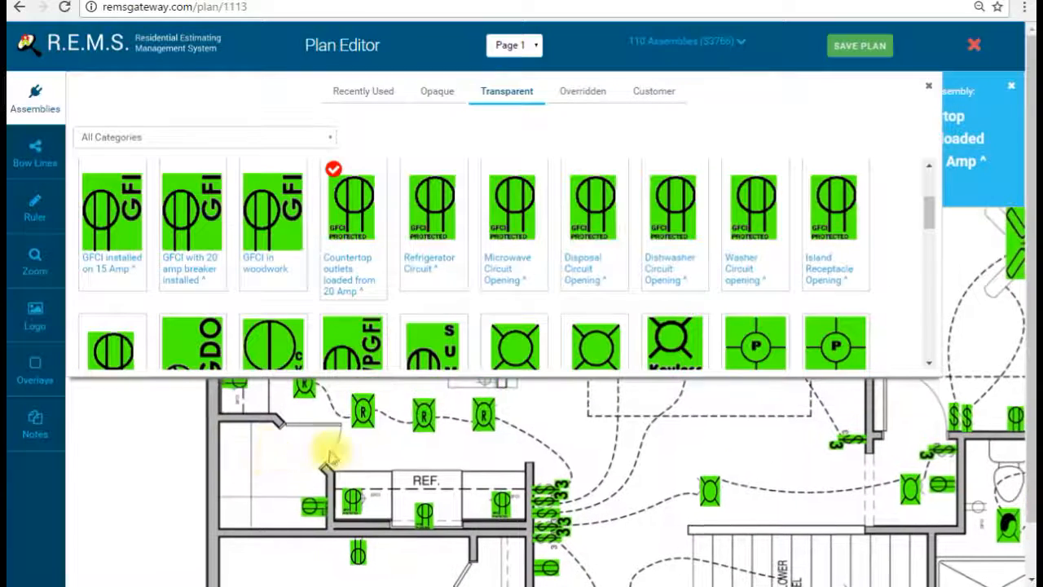
left_click_drag(575, 444, 532, 522)
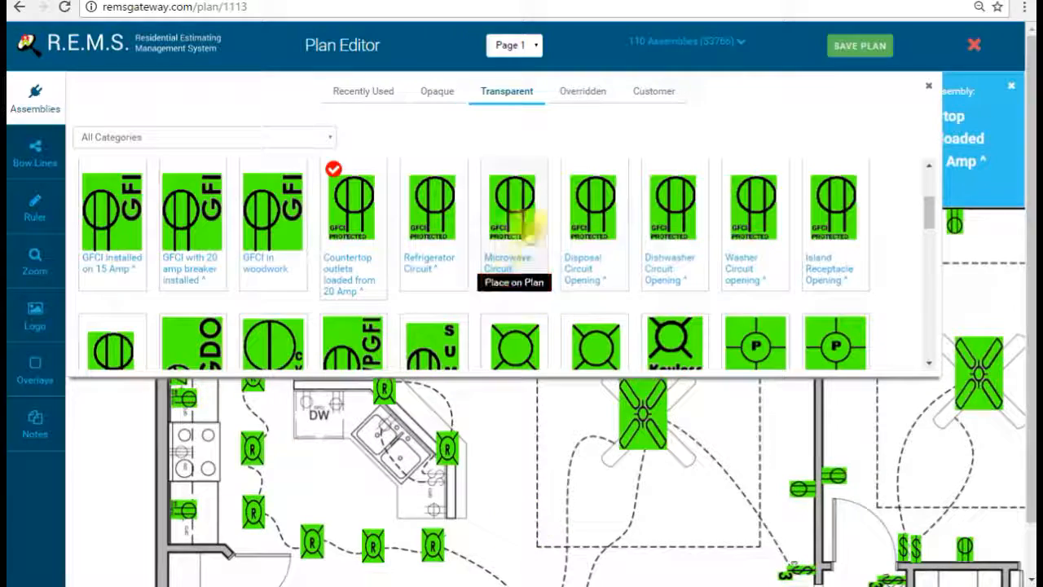
Step: Place an opaque Microwave Circuit Opening left of the stove
left_click(512, 218)
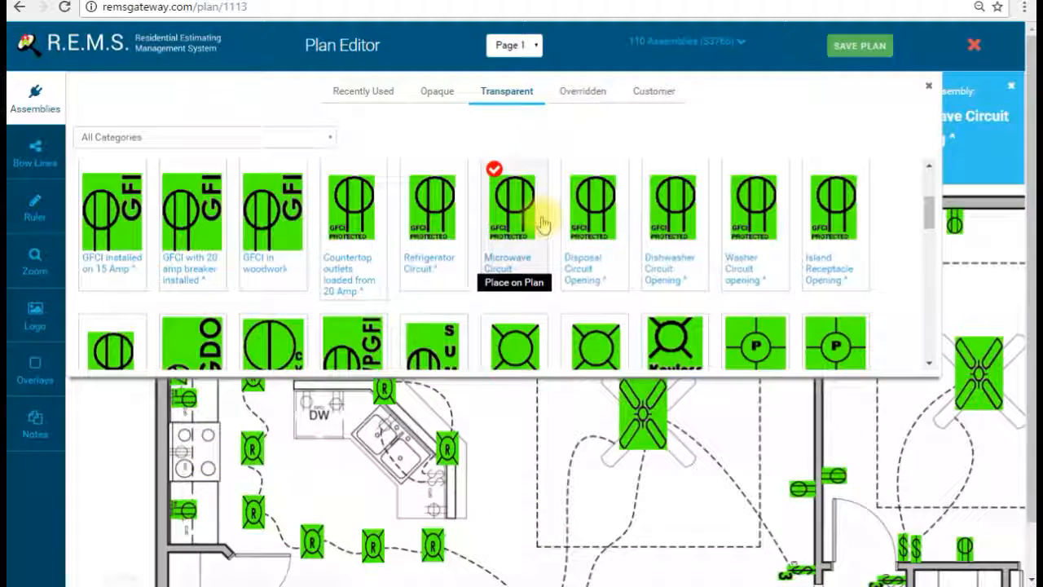
left_click(440, 92)
scroll(500, 259, "down", 5)
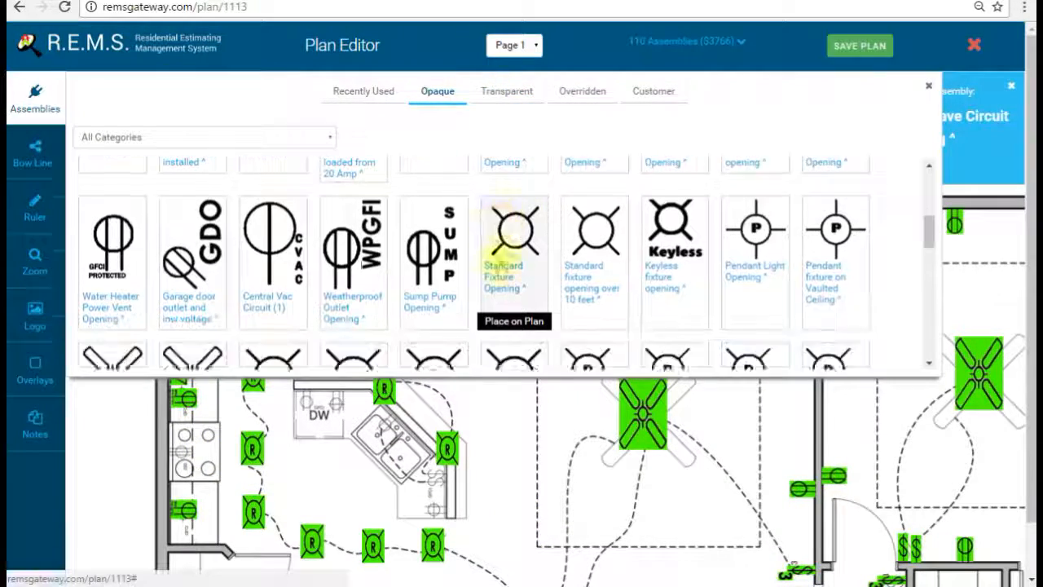
scroll(500, 268, "up", 10)
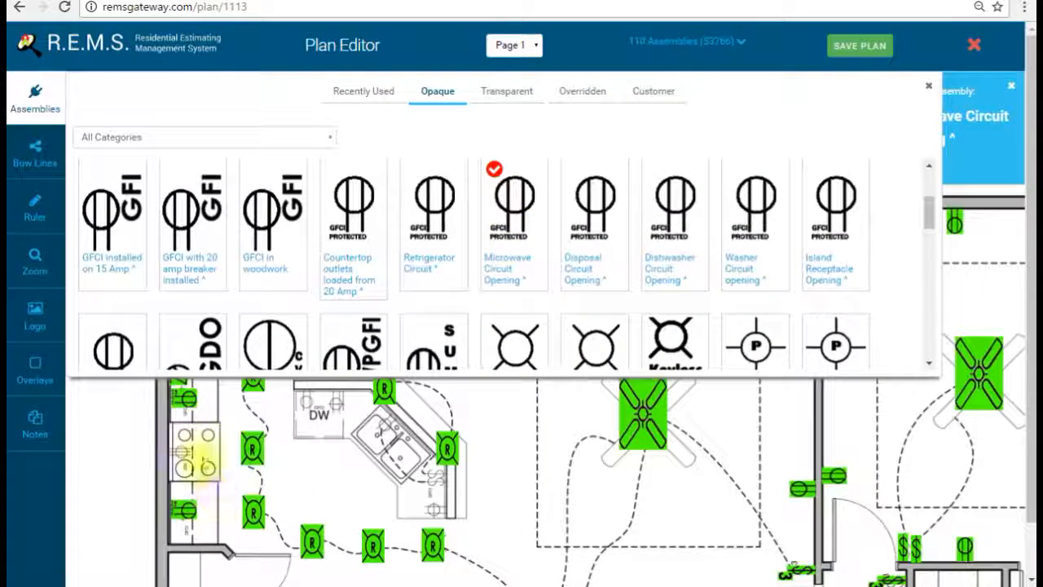
left_click(35, 98)
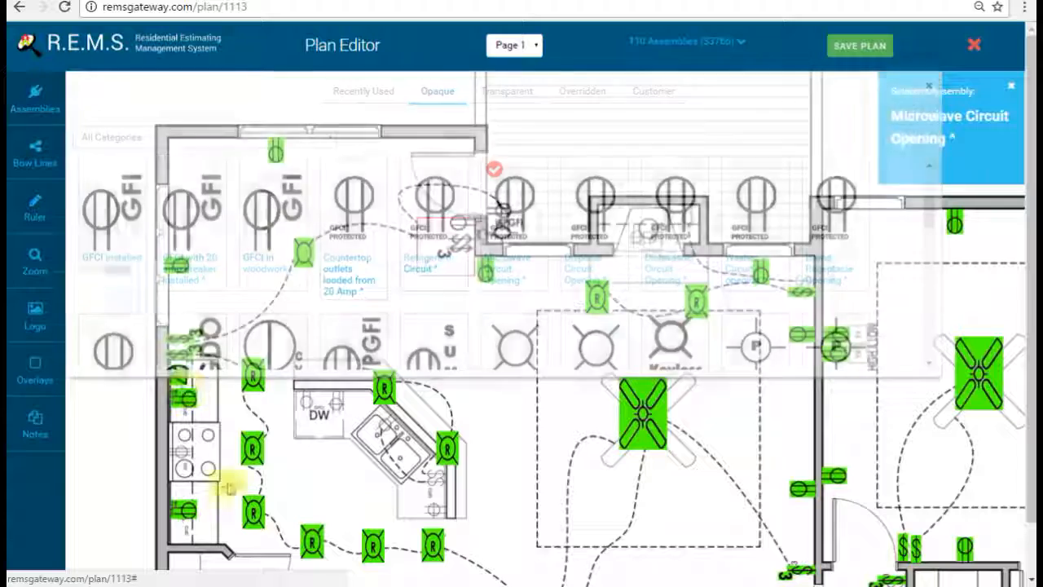
left_click_drag(204, 454, 354, 415)
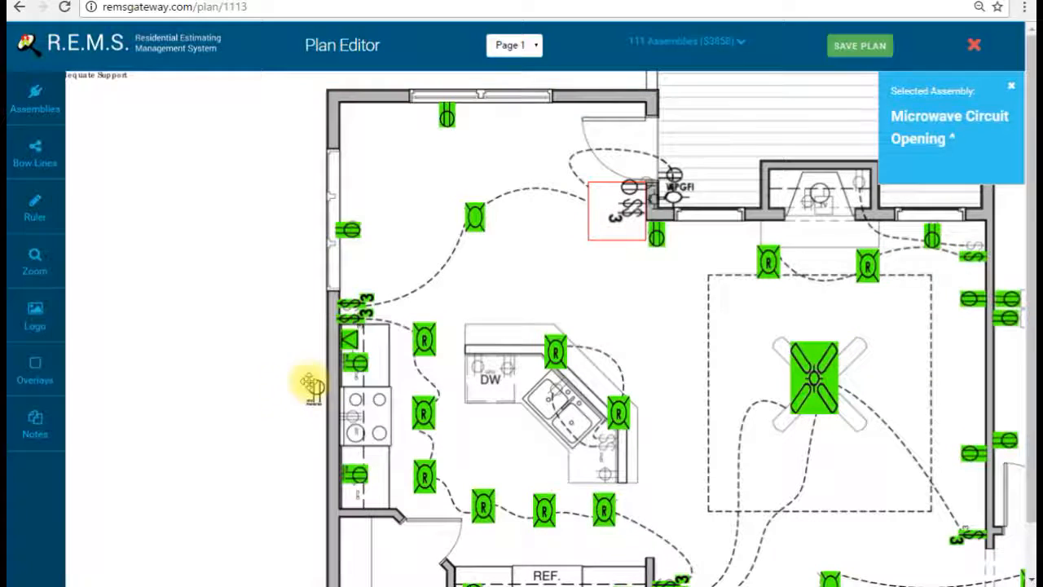
left_click(315, 389)
left_click(320, 390)
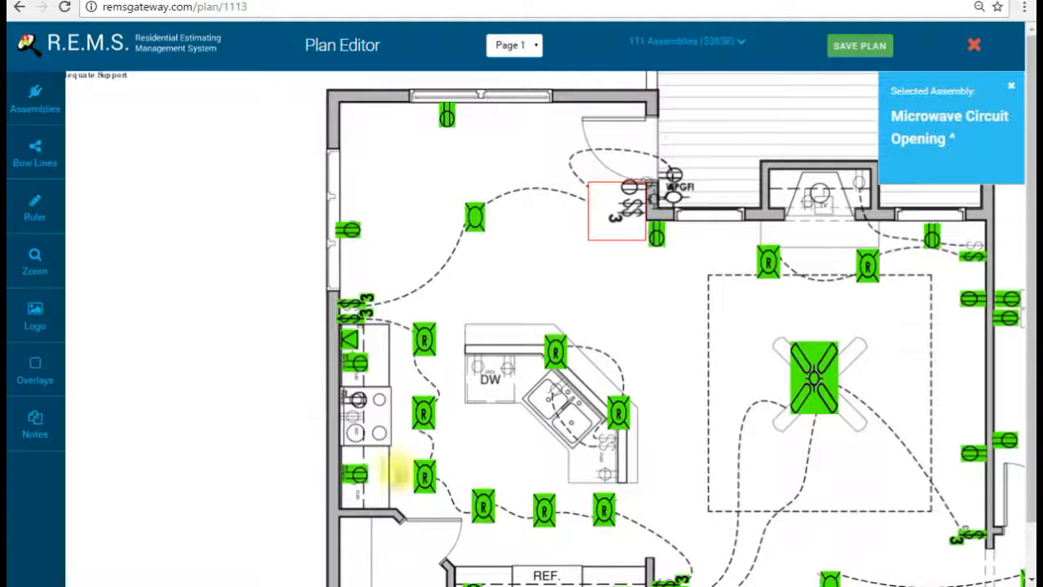
Step: Add a transparent Range Circuit Opening beside the stove on the counter
left_click(38, 103)
left_click(512, 93)
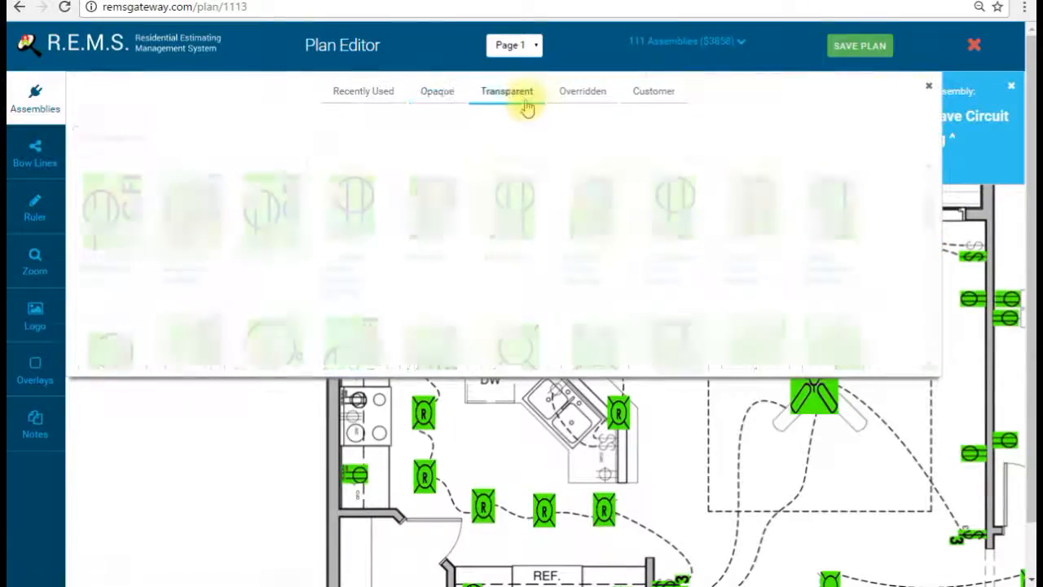
scroll(509, 275, "down", 5)
scroll(515, 281, "down", 6)
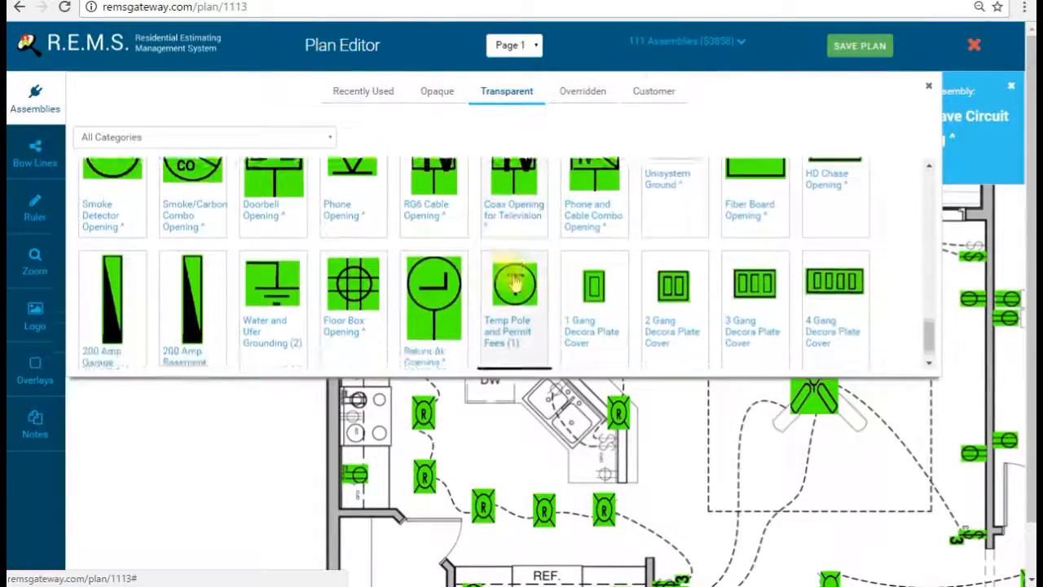
scroll(509, 275, "up", 3)
scroll(510, 275, "up", 2)
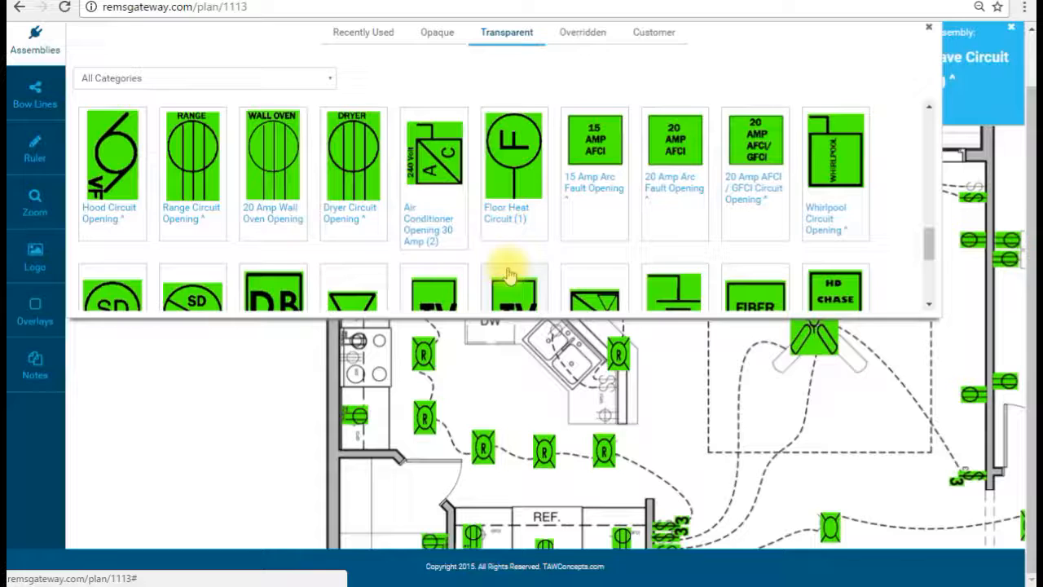
left_click(196, 204)
left_click(36, 60)
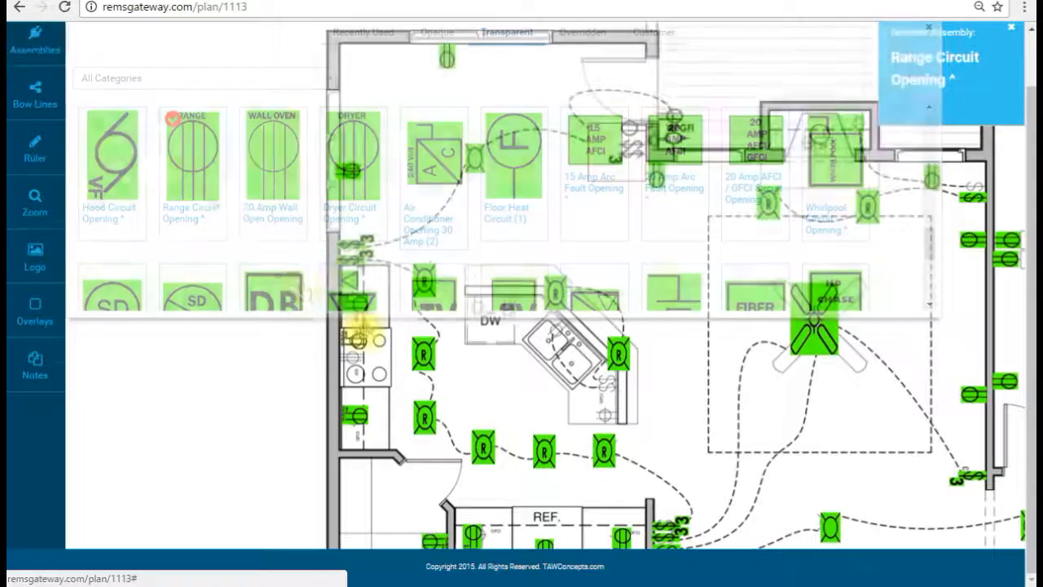
left_click(328, 335)
left_click_drag(335, 347, 367, 373)
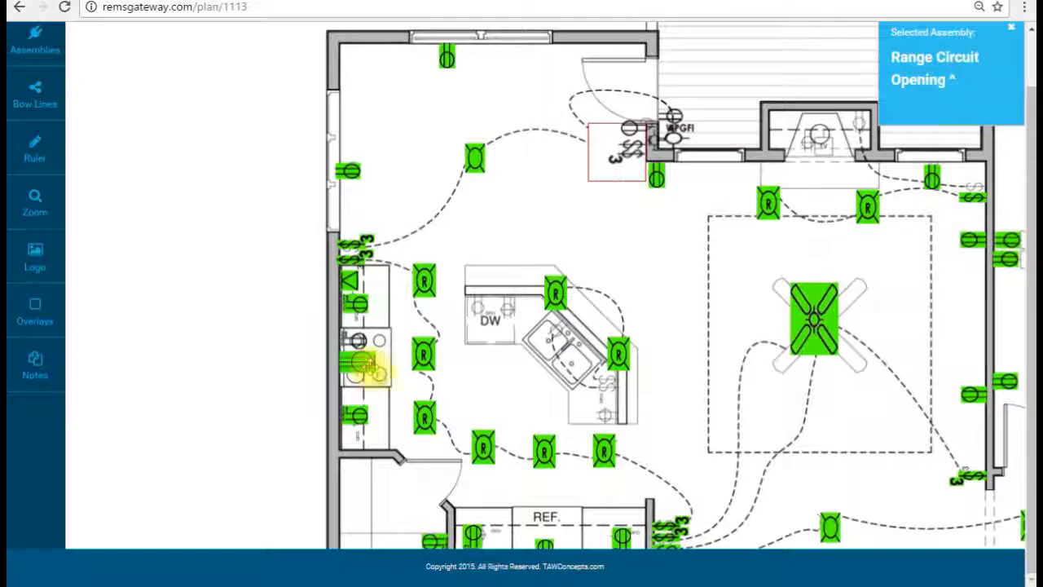
Step: Select the Decorah Single Pole Switch assembly from the assemblies list
left_click(35, 41)
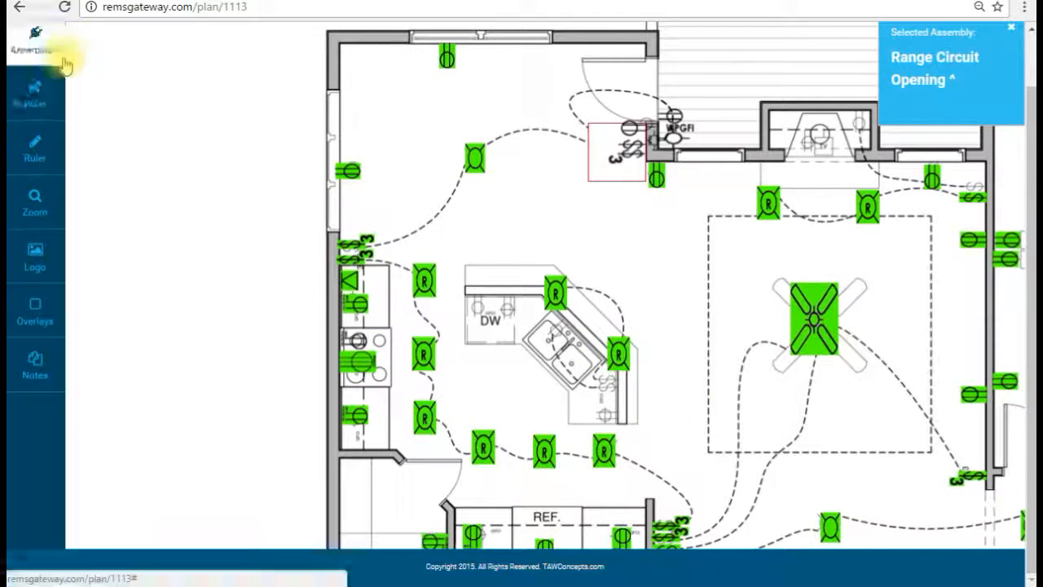
scroll(122, 163, "up", 10)
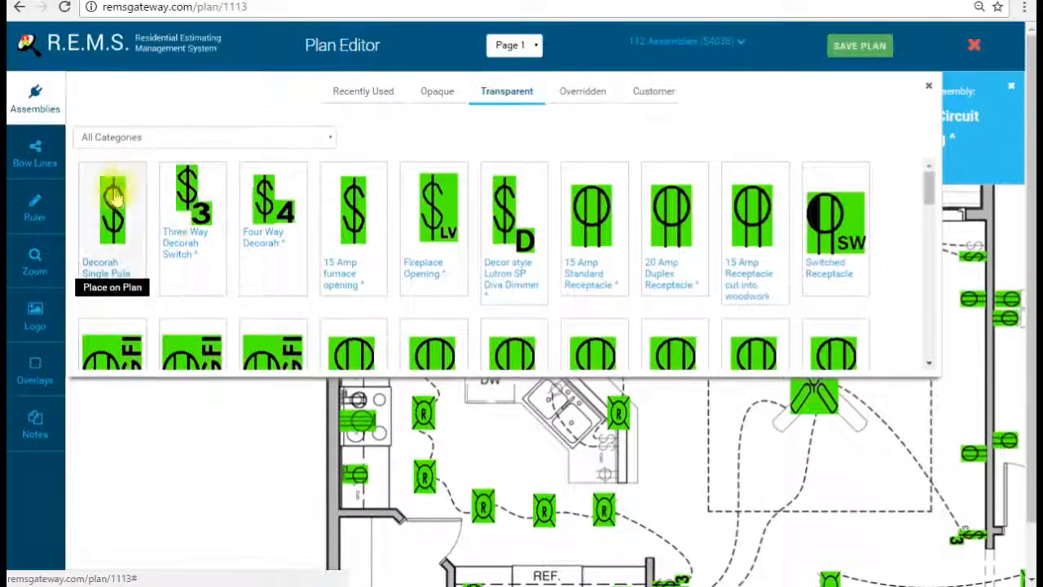
left_click(114, 196)
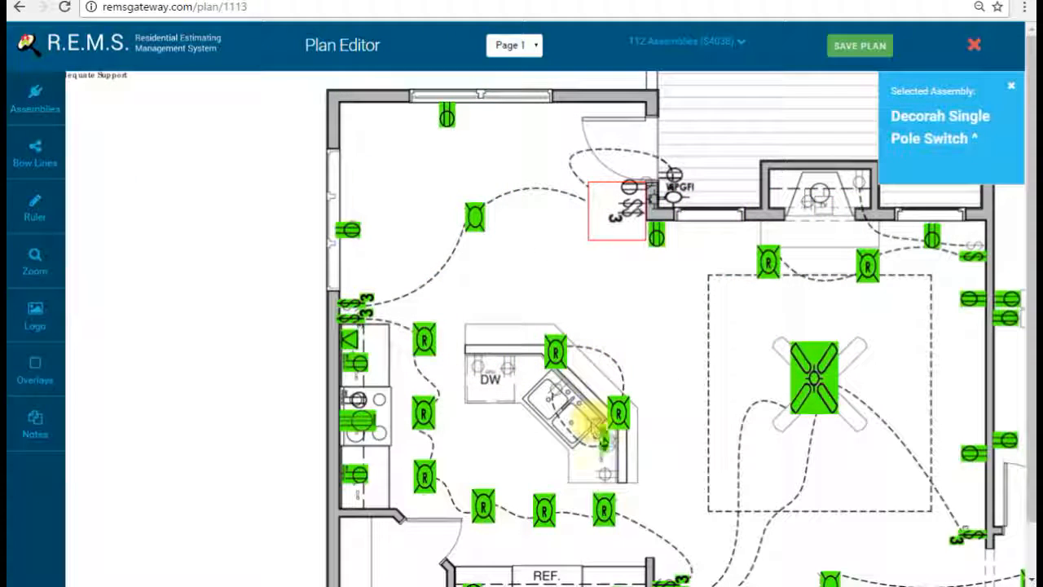
Step: Place three Decorah Single Pole Switches beside the sink, one rotated horizontal
left_click(603, 436)
left_click_drag(604, 436, 605, 438)
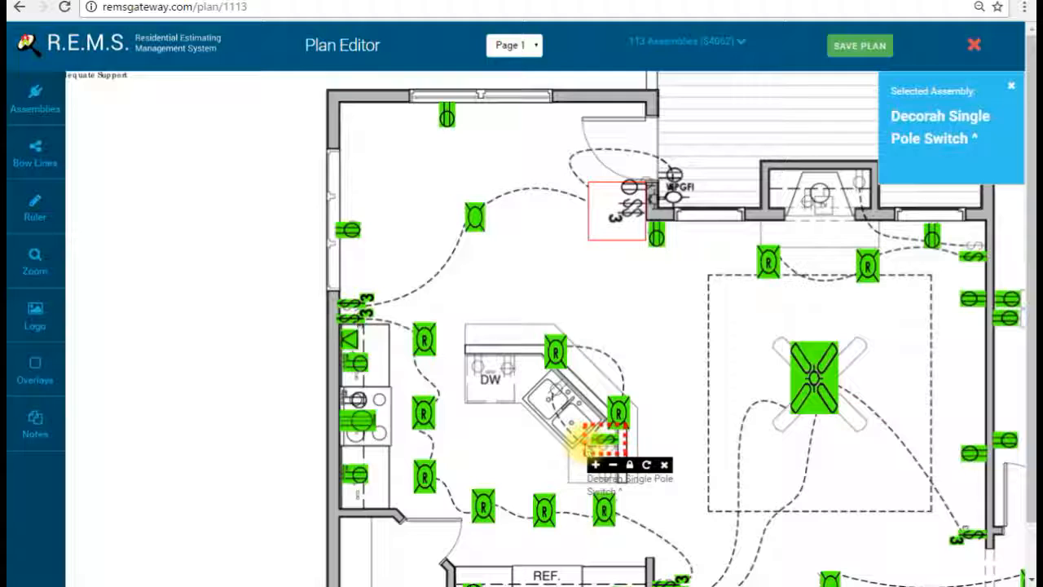
left_click(553, 432)
left_click(564, 447)
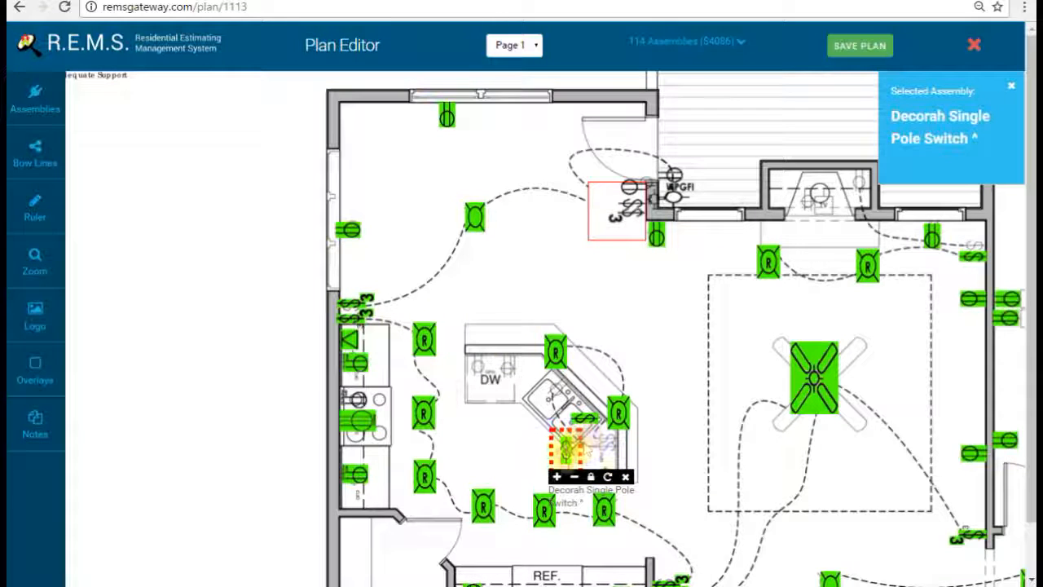
left_click(608, 477)
left_click(608, 477)
left_click_drag(576, 454, 584, 455)
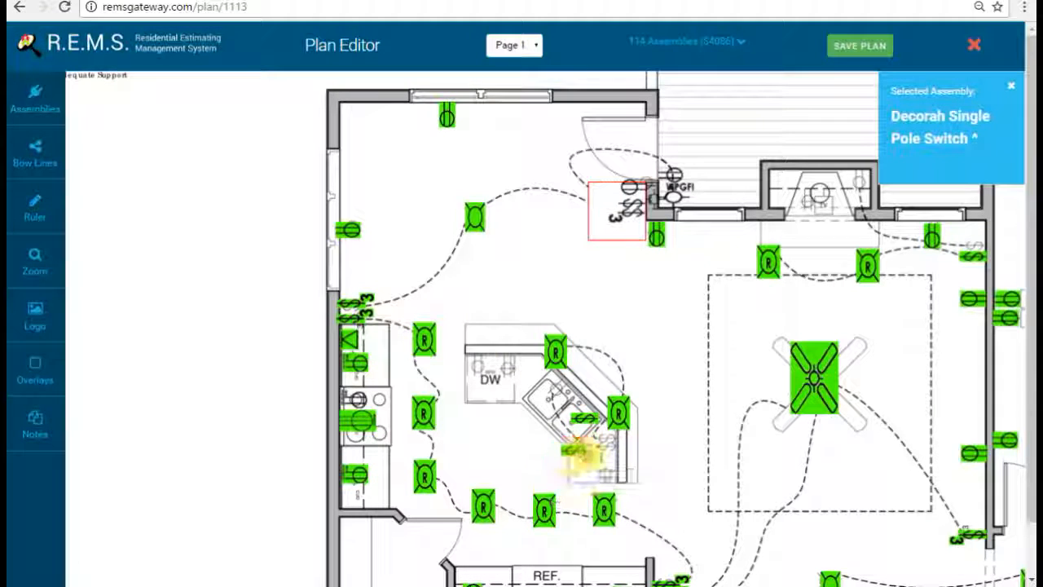
left_click_drag(593, 433, 601, 437)
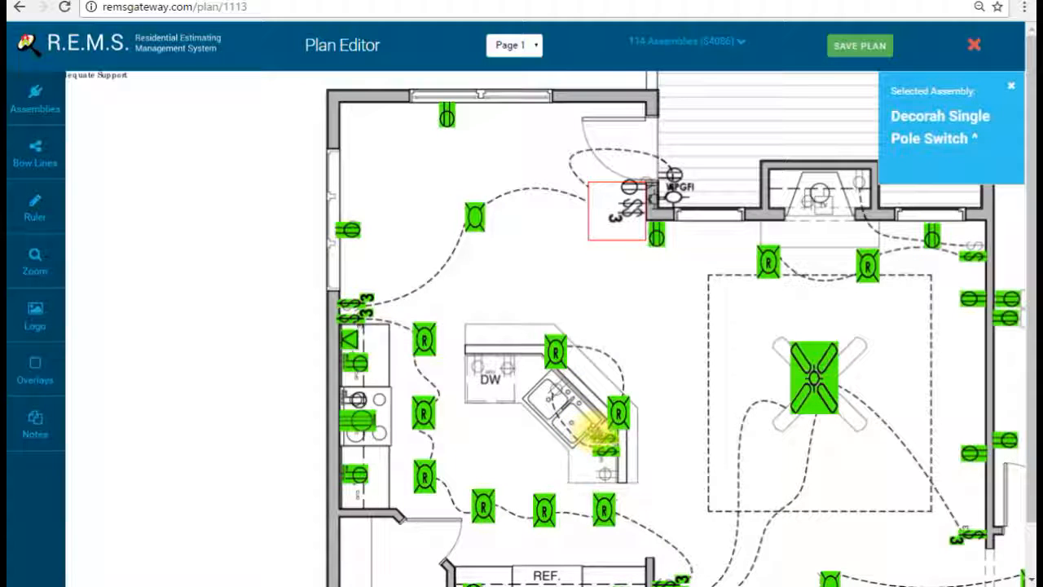
left_click(607, 454)
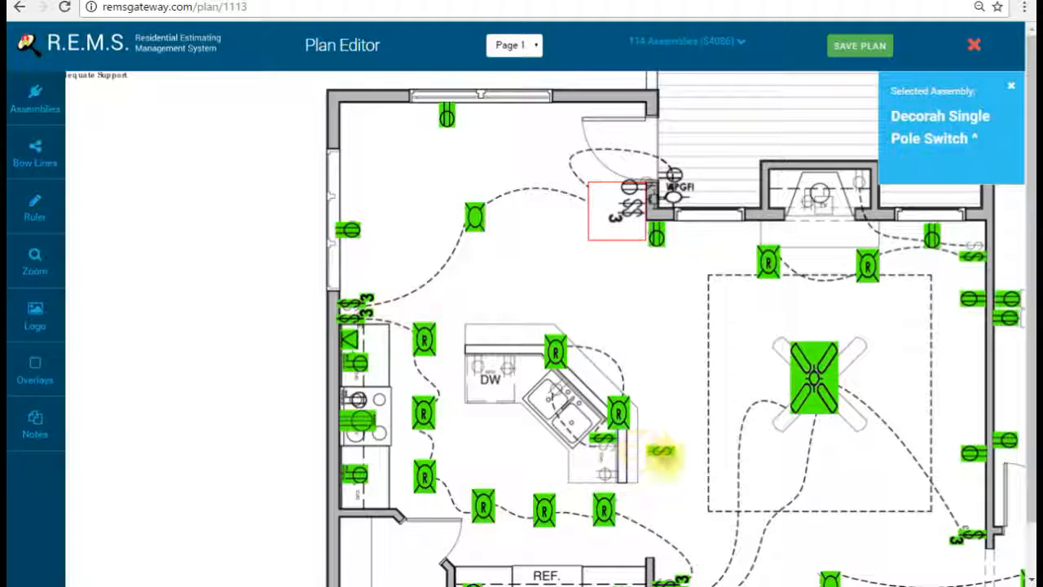
left_click_drag(673, 460, 611, 462)
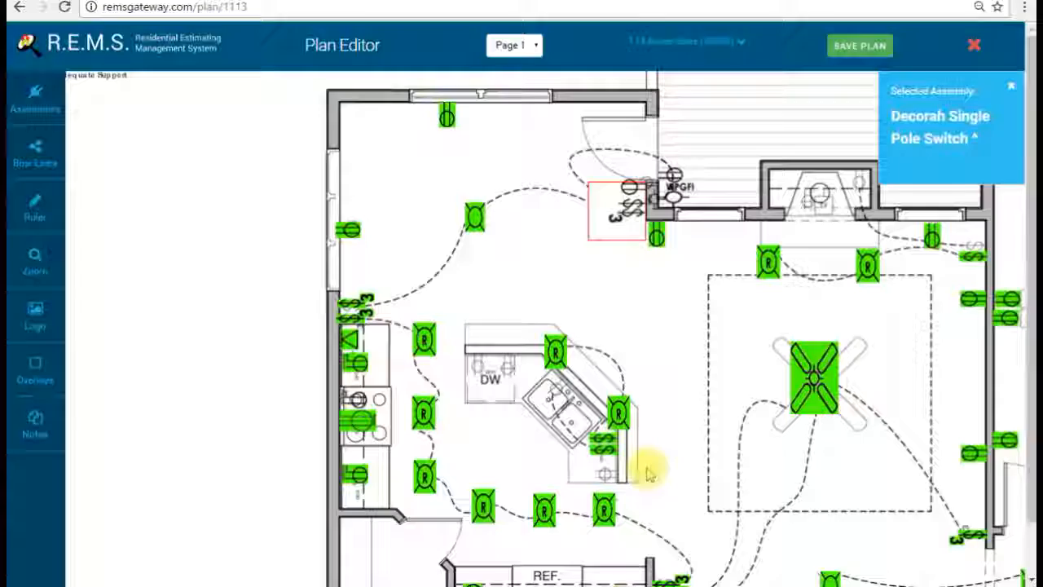
Step: Place Island Receptacle Openings on the DW counter and below the sink, rotating the second
left_click(45, 102)
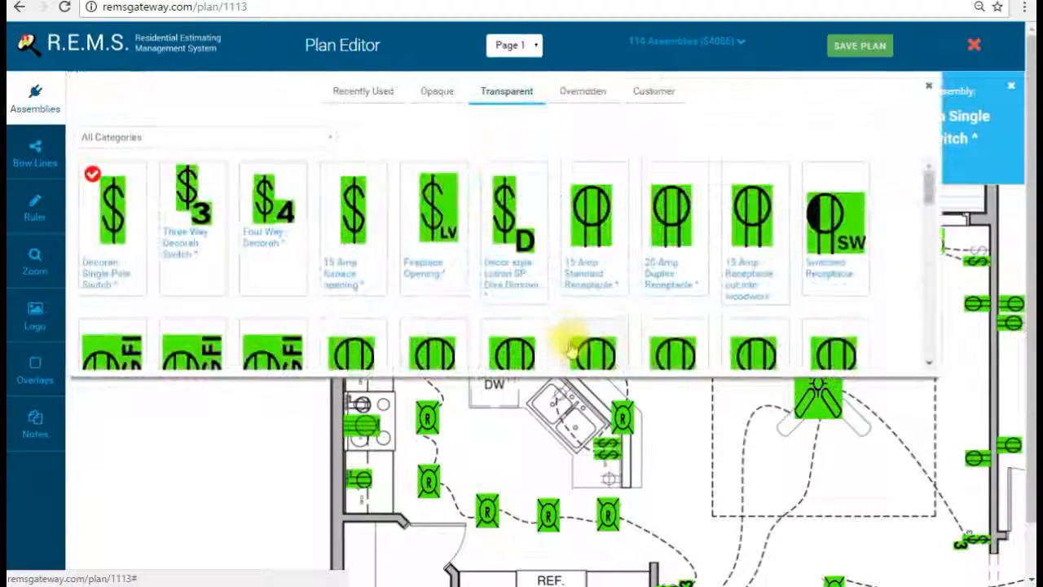
scroll(559, 314, "down", 3)
scroll(522, 306, "up", 2)
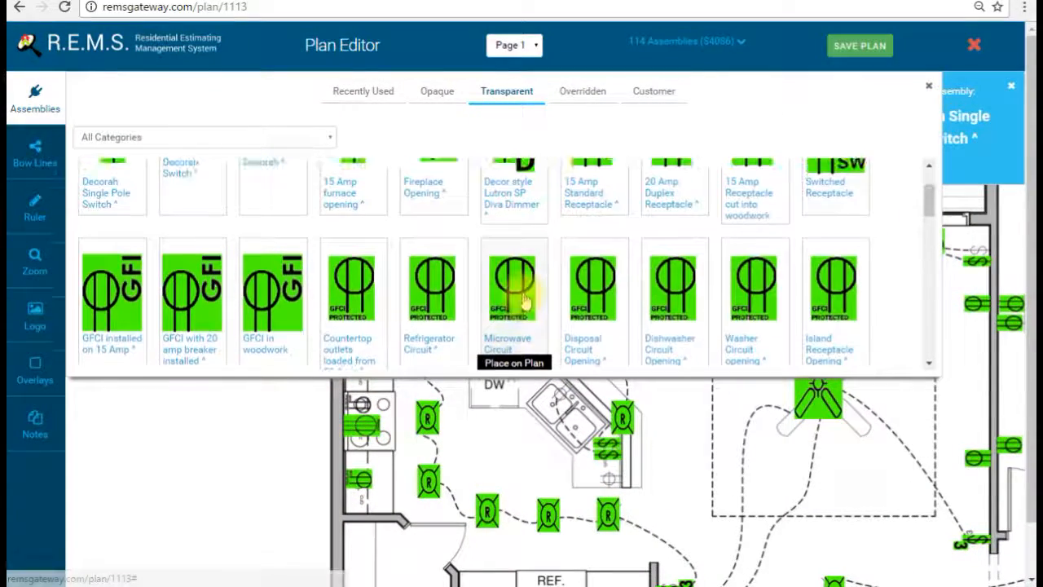
left_click(821, 287)
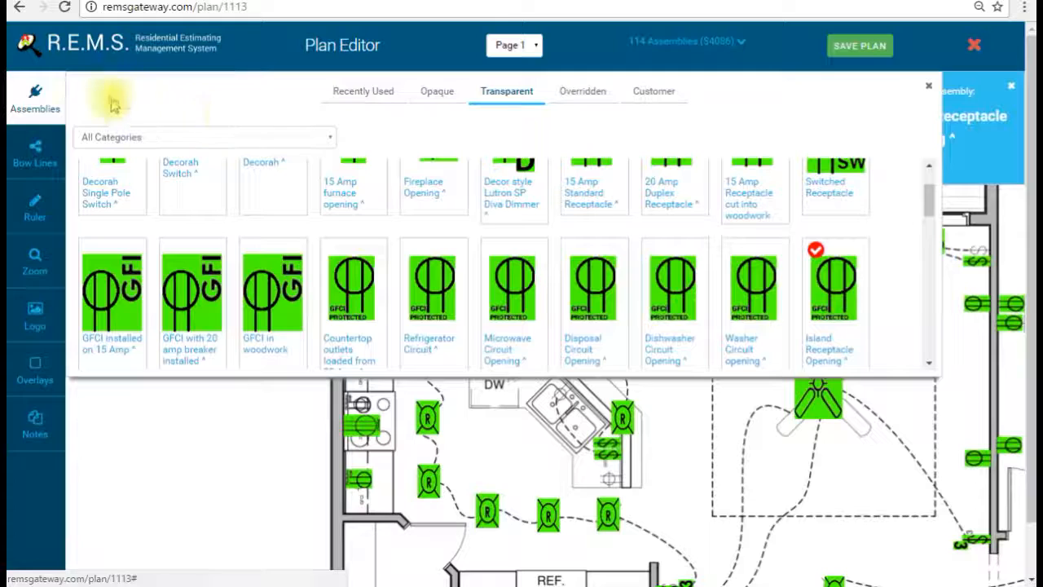
left_click(49, 101)
left_click(460, 353)
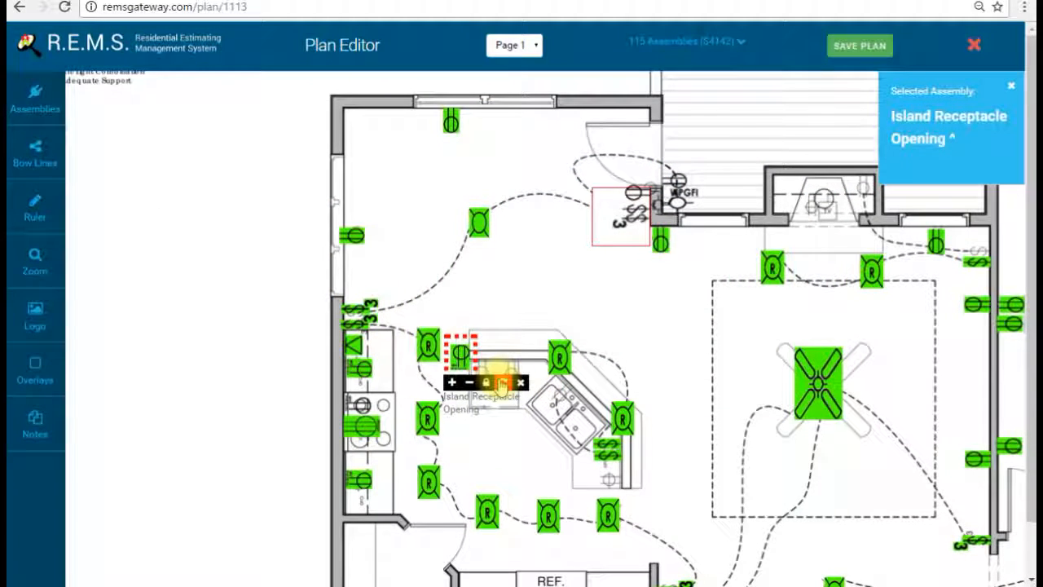
left_click_drag(461, 352, 476, 362)
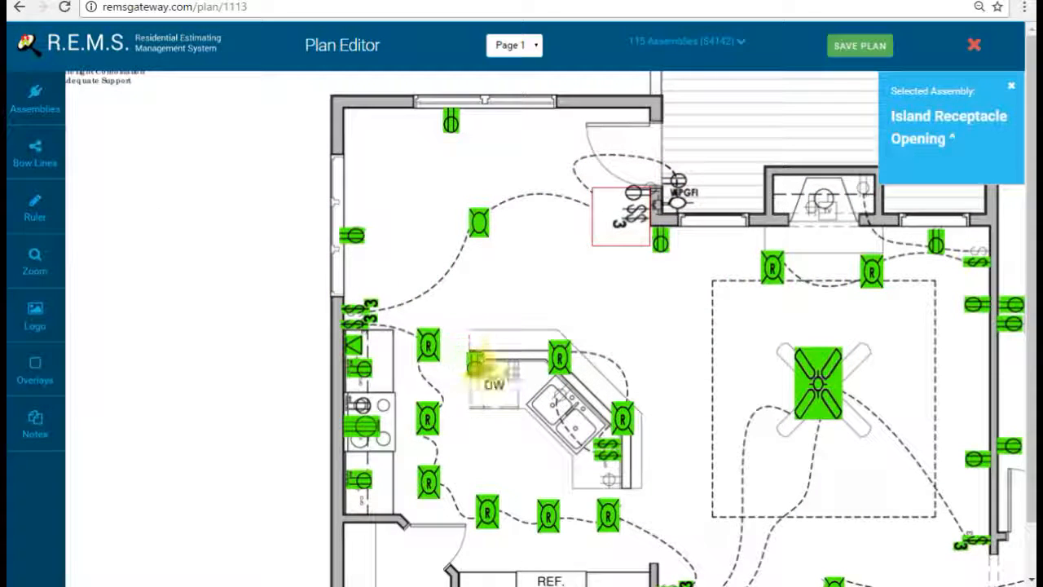
left_click(568, 476)
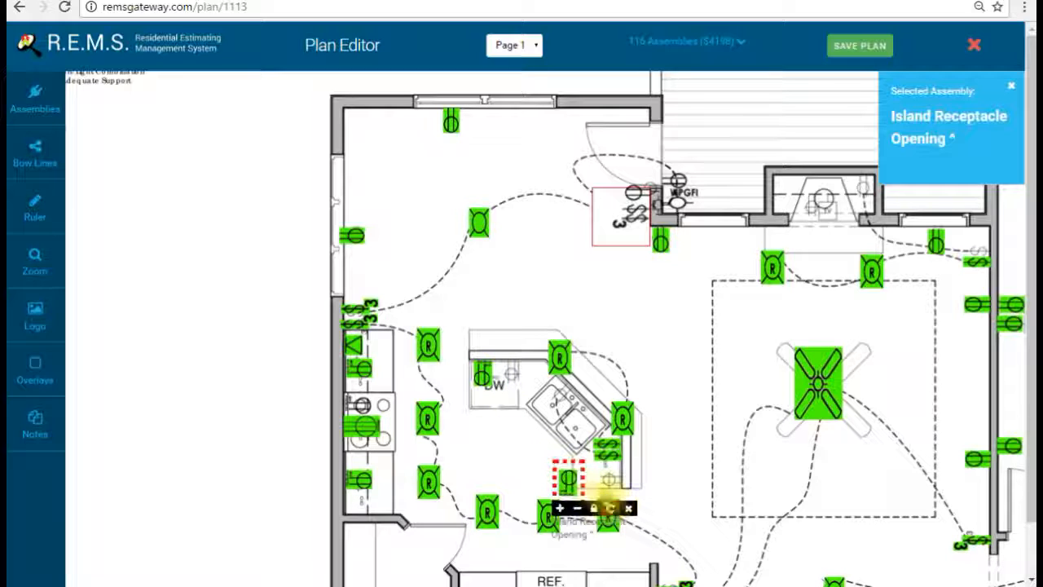
left_click(611, 509)
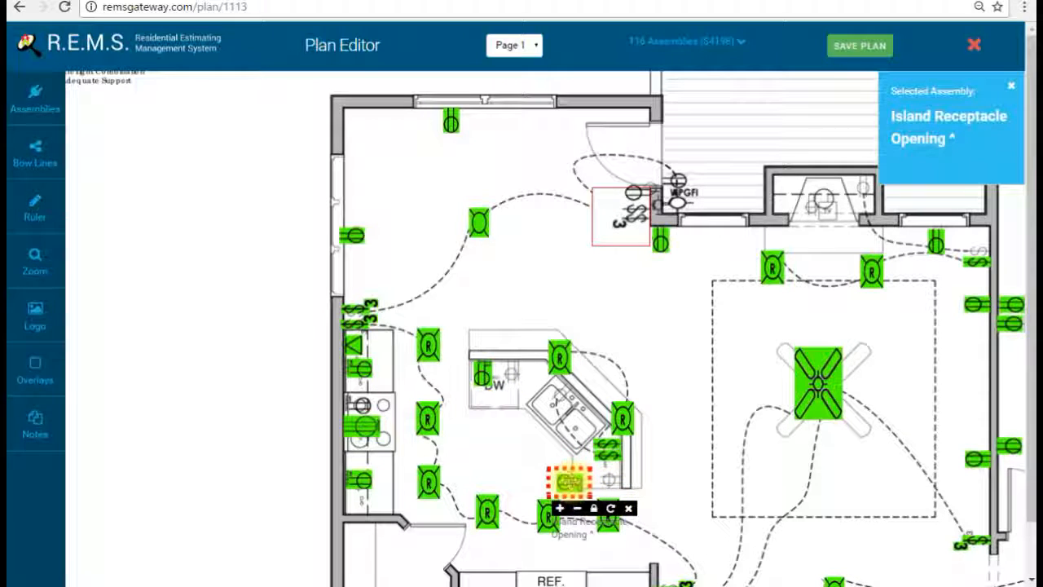
key("Escape")
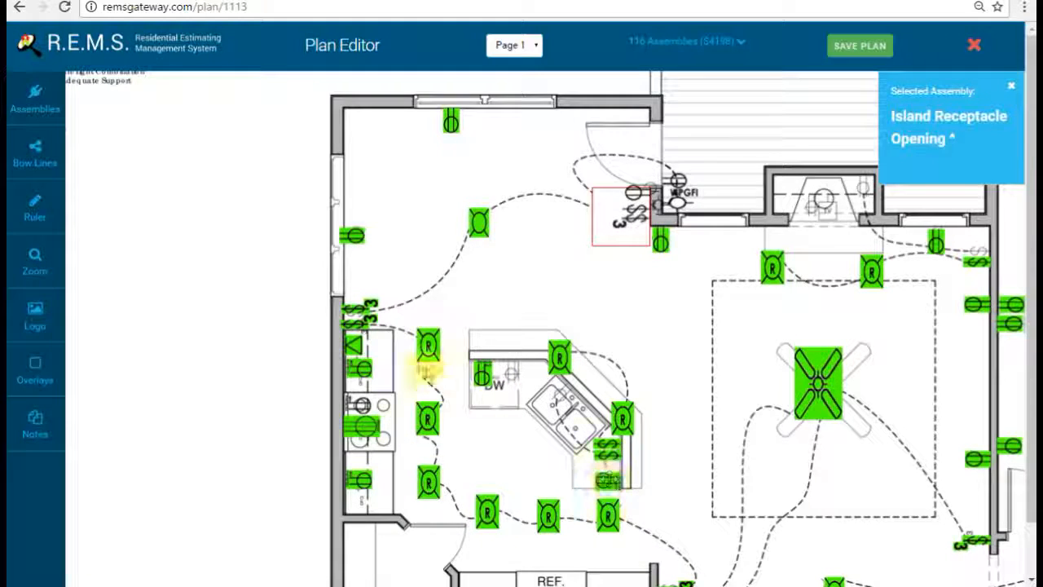
Step: Reposition the DW island receptacle, settling it back on the DW counter
left_click(485, 373)
left_click_drag(485, 373, 489, 283)
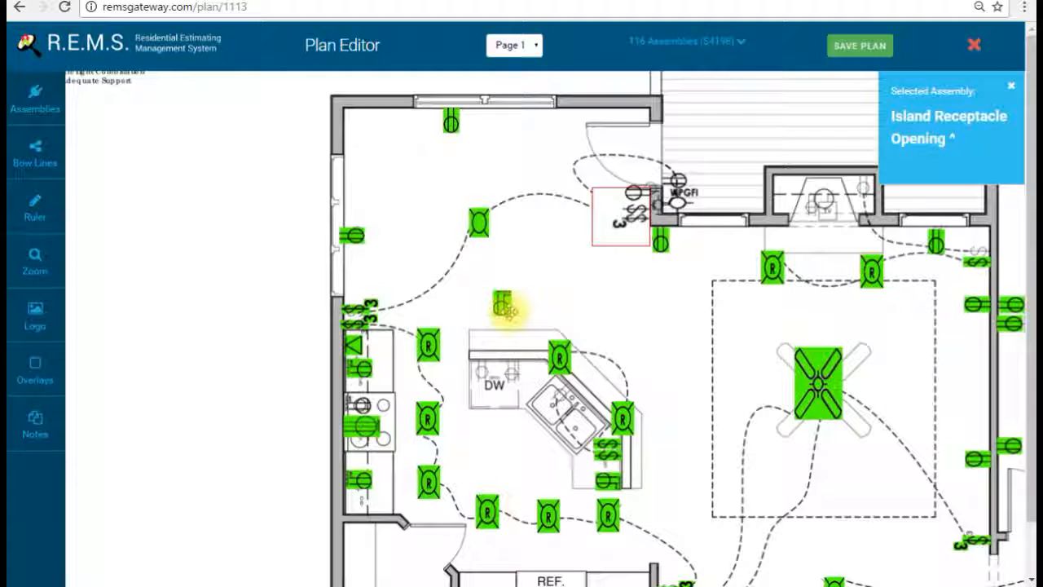
left_click(504, 307)
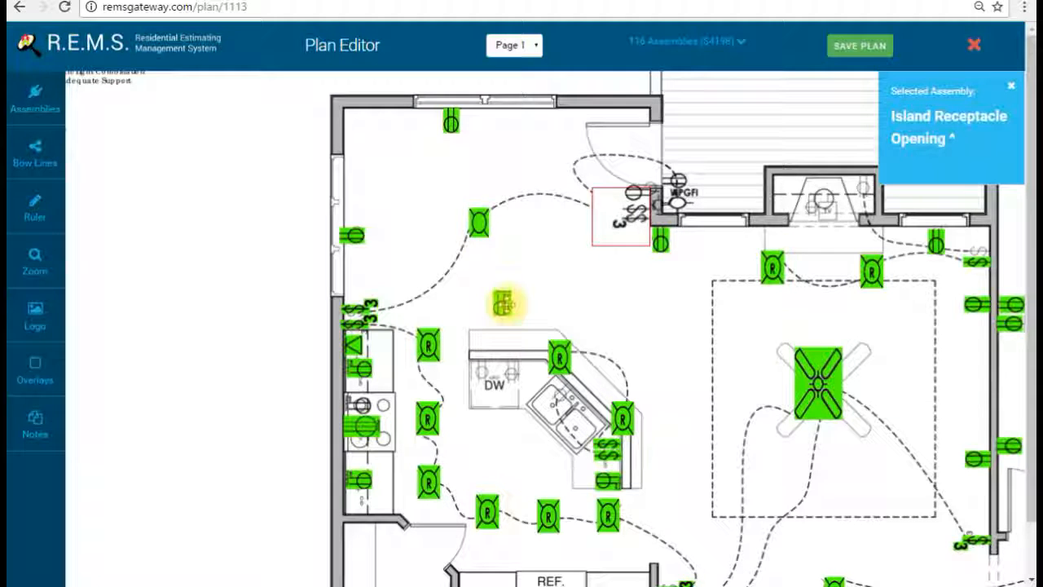
left_click(504, 305)
left_click_drag(503, 305, 506, 276)
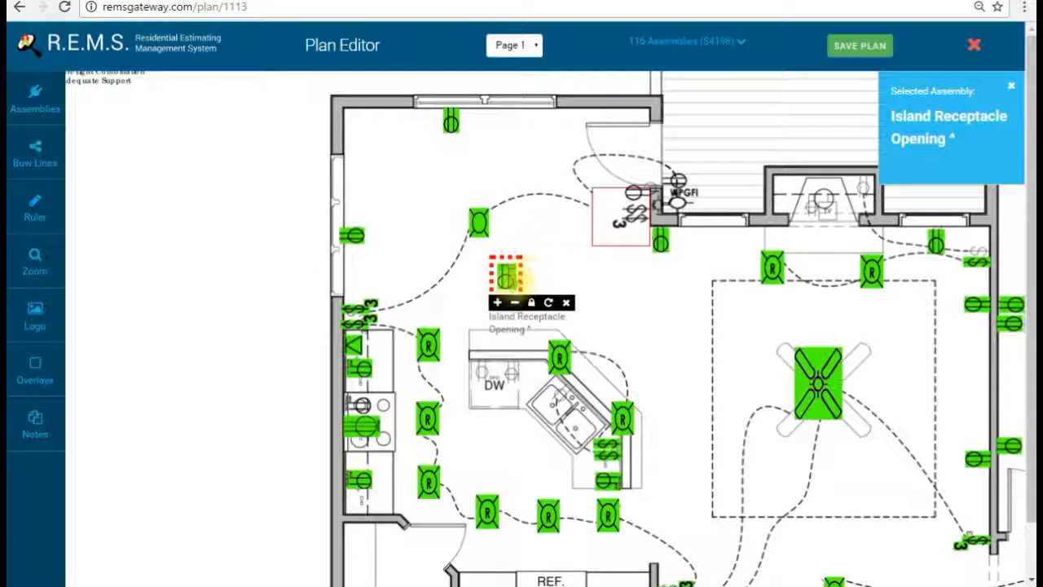
left_click_drag(506, 277, 485, 378)
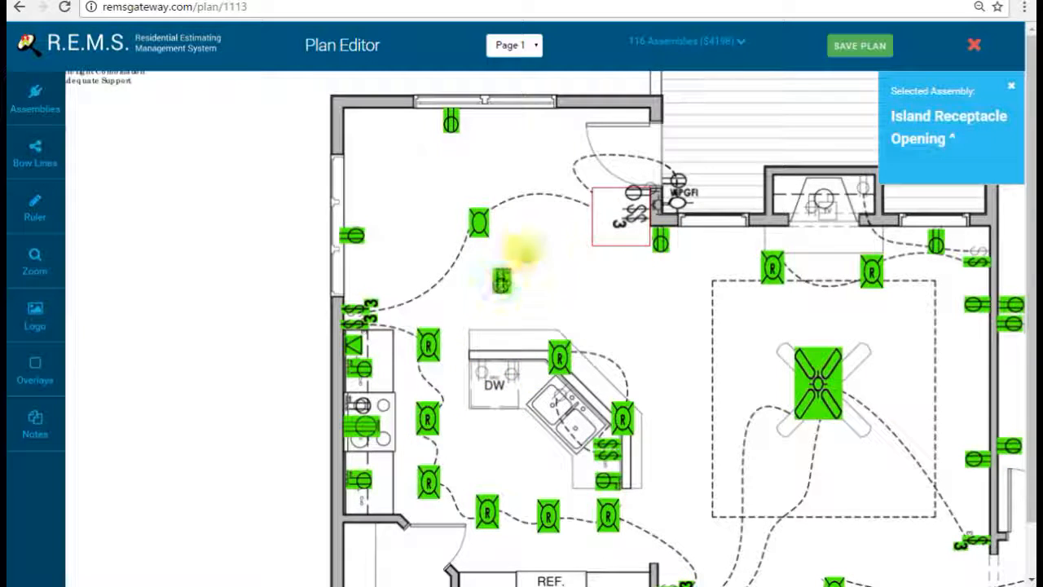
left_click_drag(502, 283, 500, 376)
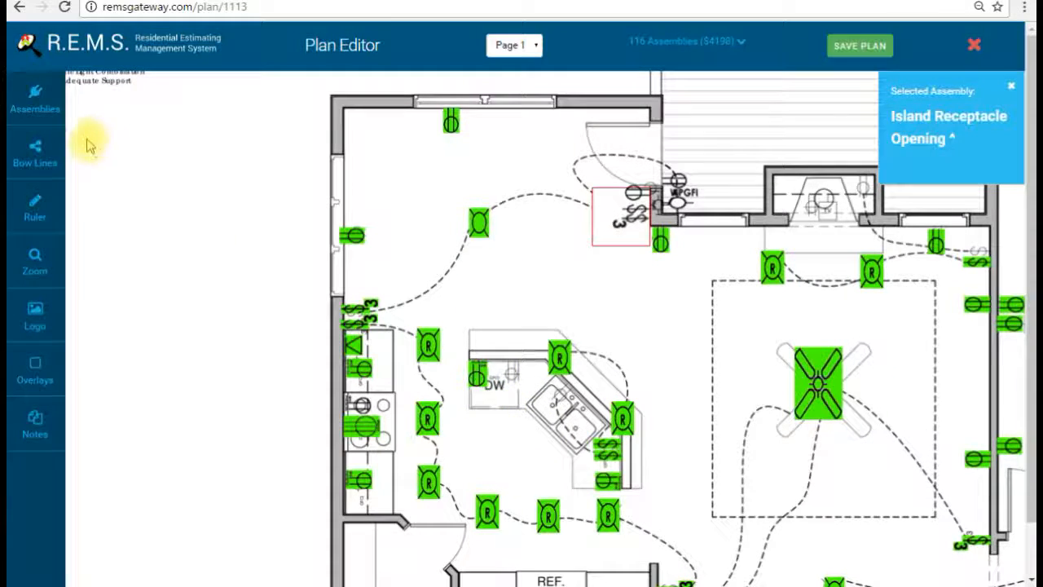
Step: Place a Disposal Circuit Opening at the sink, set at a diagonal
left_click(35, 98)
scroll(437, 280, "down", 1)
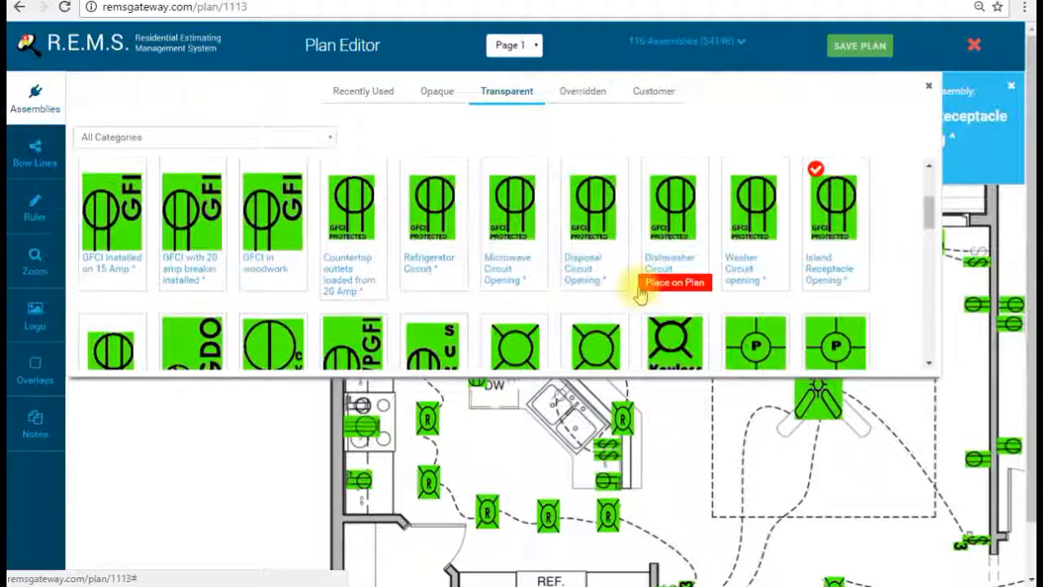
left_click(593, 249)
left_click(47, 114)
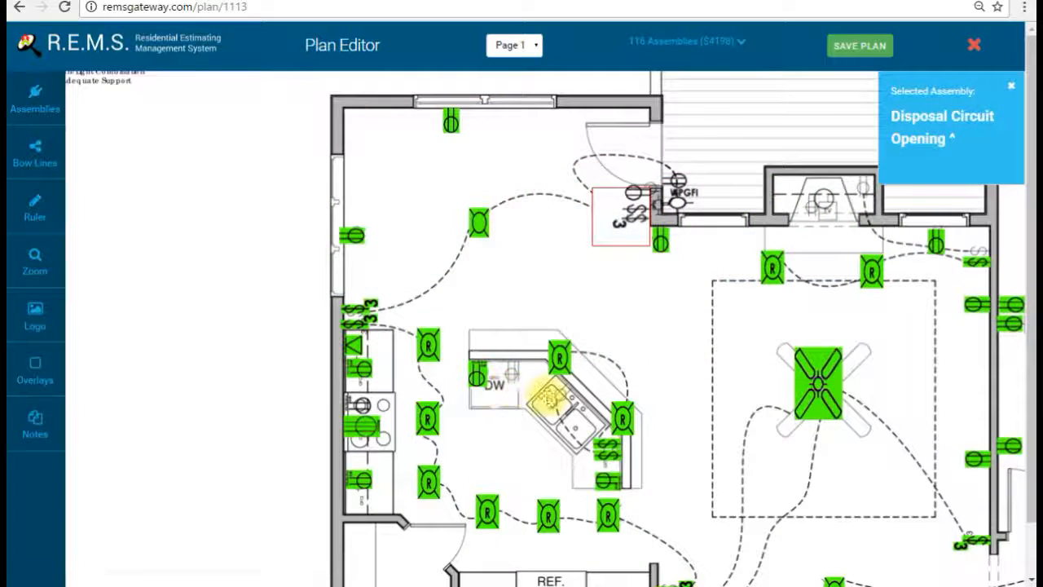
left_click(556, 408)
left_click(602, 442)
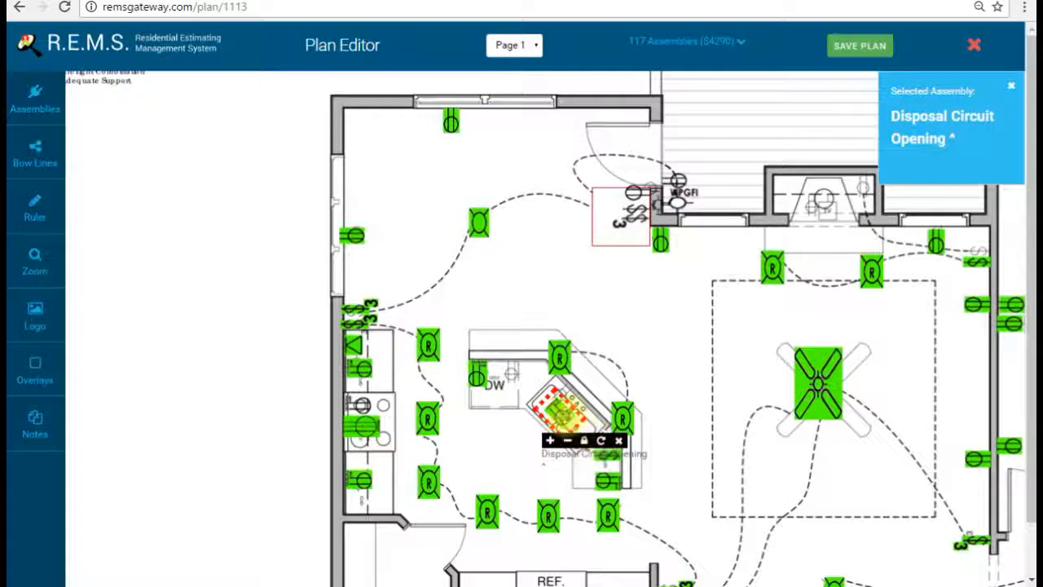
Step: Add a Dishwasher Circuit Opening on the island, then view the stairs and laundry area
left_click(37, 102)
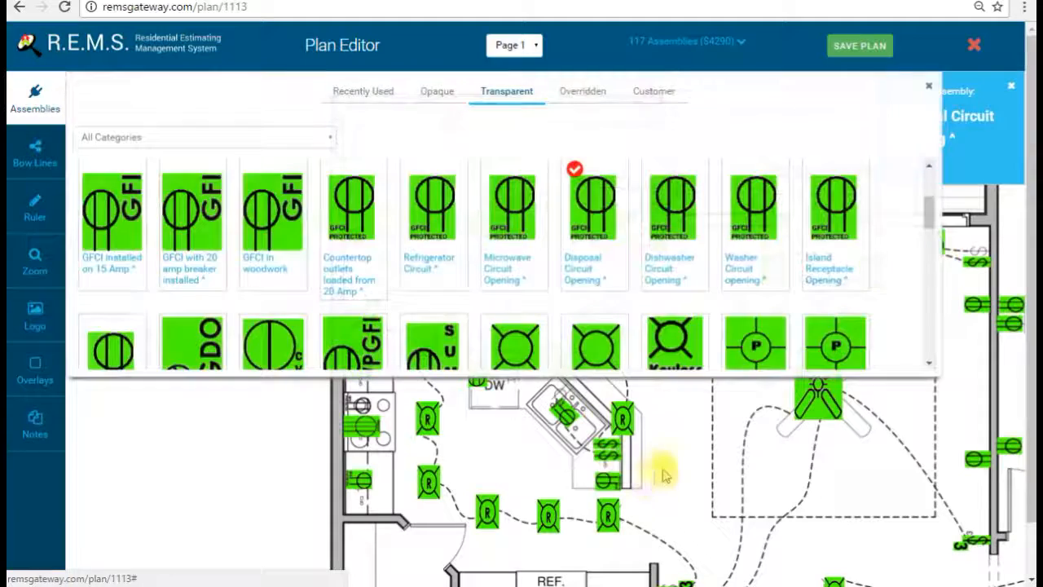
left_click(37, 99)
left_click(505, 377)
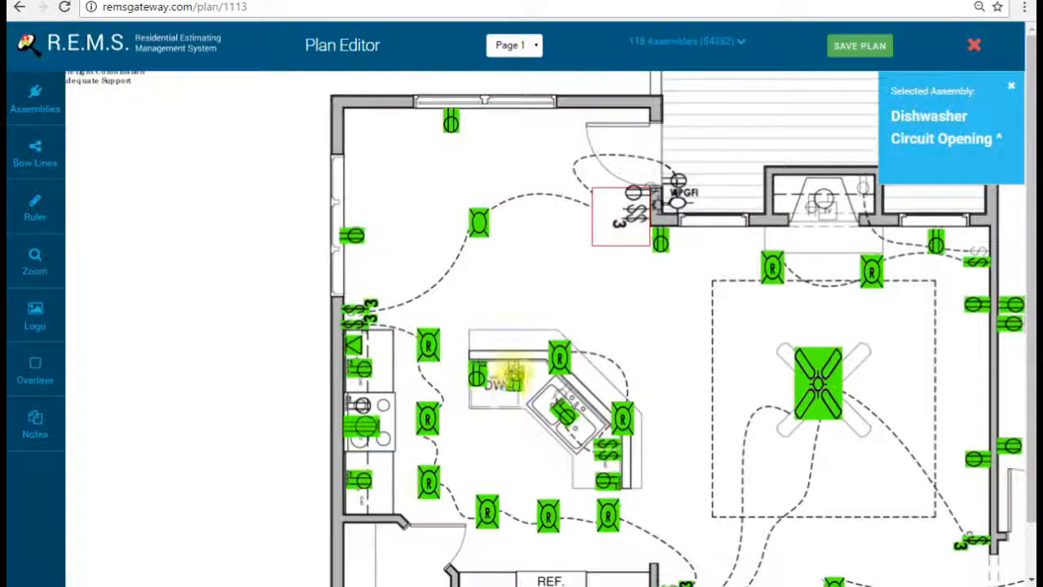
left_click_drag(649, 341, 654, 366)
left_click_drag(709, 433, 625, 318)
left_click_drag(721, 566, 685, 417)
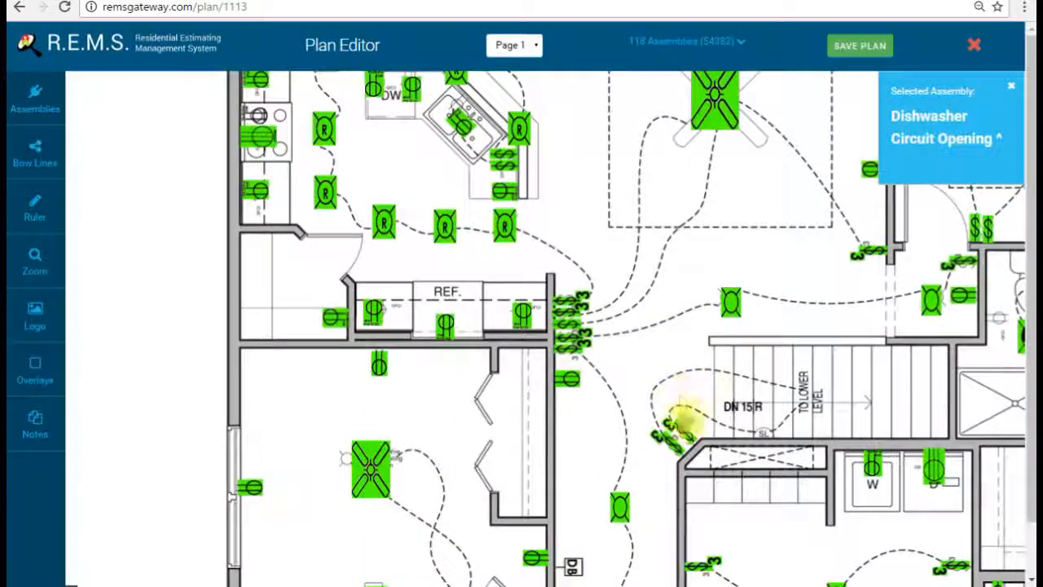
left_click_drag(789, 458, 707, 414)
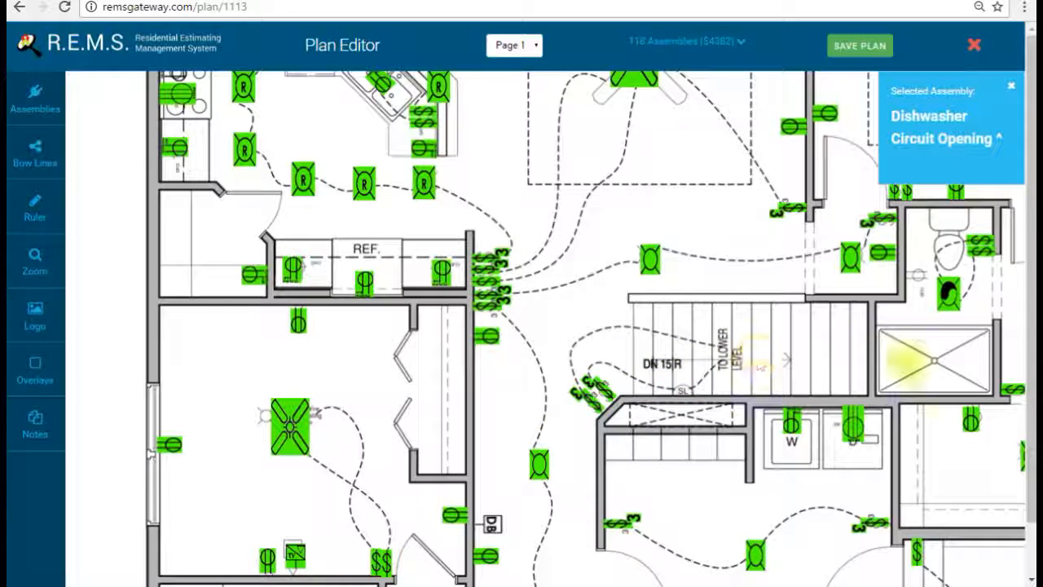
scroll(797, 379, "down", 2)
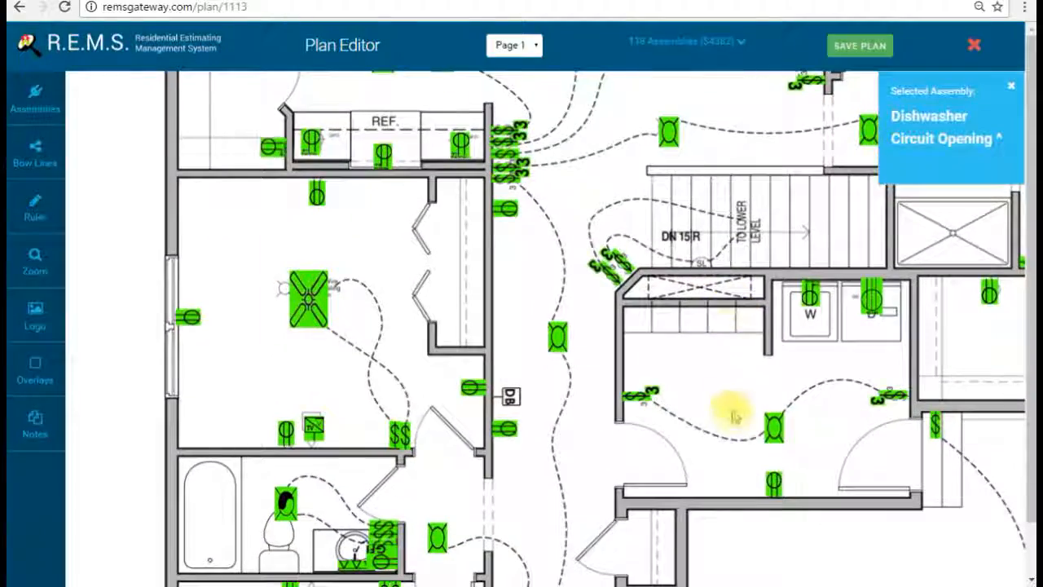
scroll(734, 414, "down", 1)
scroll(714, 328, "up", 1)
scroll(699, 240, "up", 3)
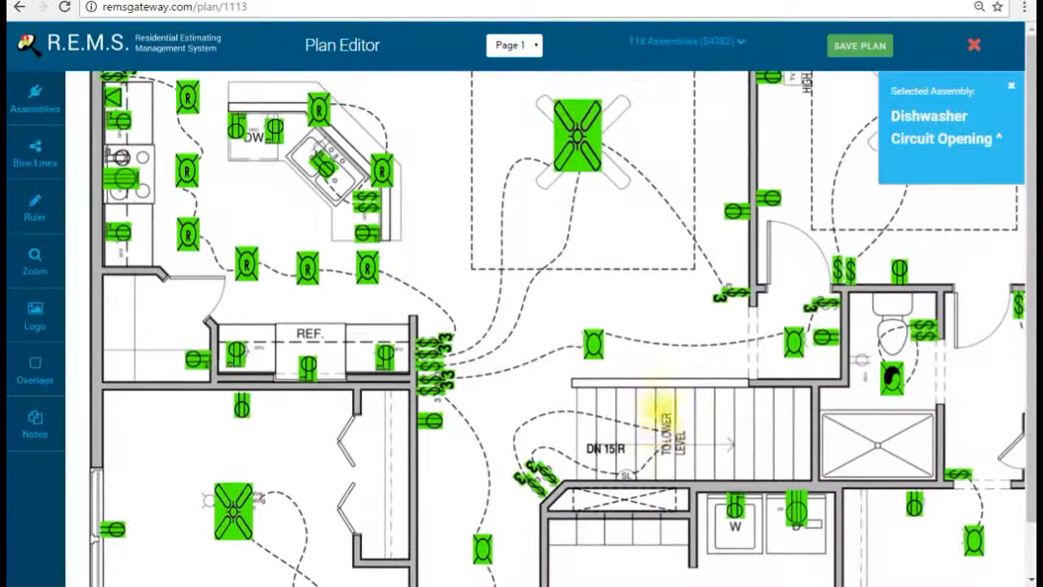
scroll(670, 299, "up", 5)
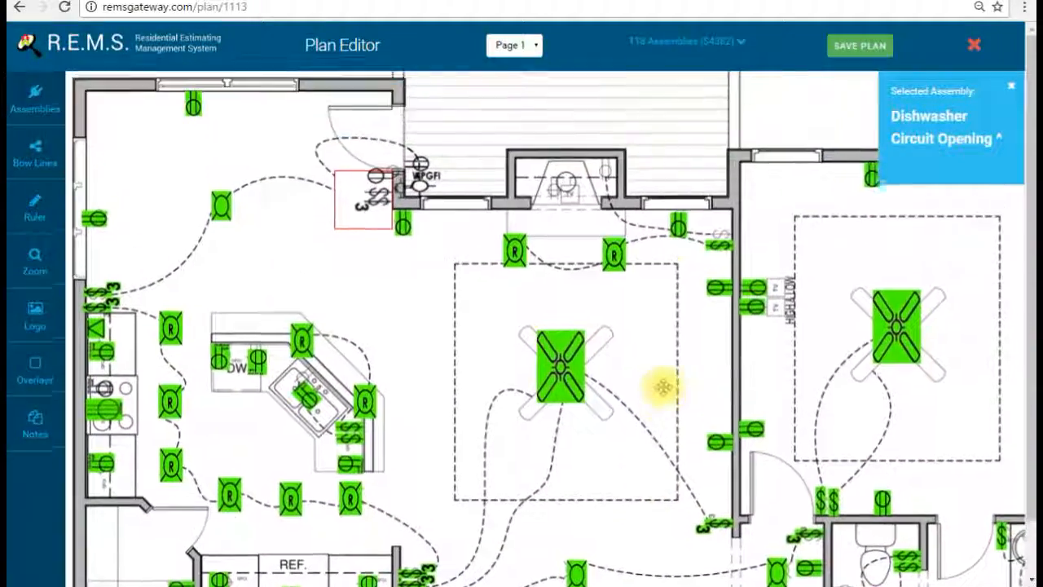
Step: Place a 15 Amp Standard Receptacle on the plan
left_click(21, 106)
scroll(496, 268, "down", 2)
scroll(495, 273, "up", 2)
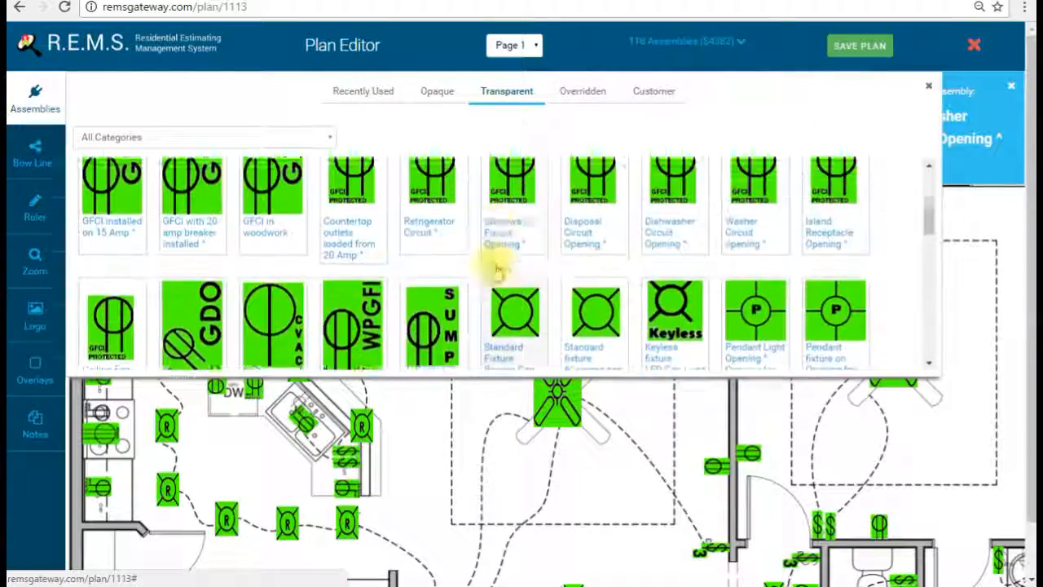
scroll(495, 277, "down", 2)
scroll(541, 274, "up", 4)
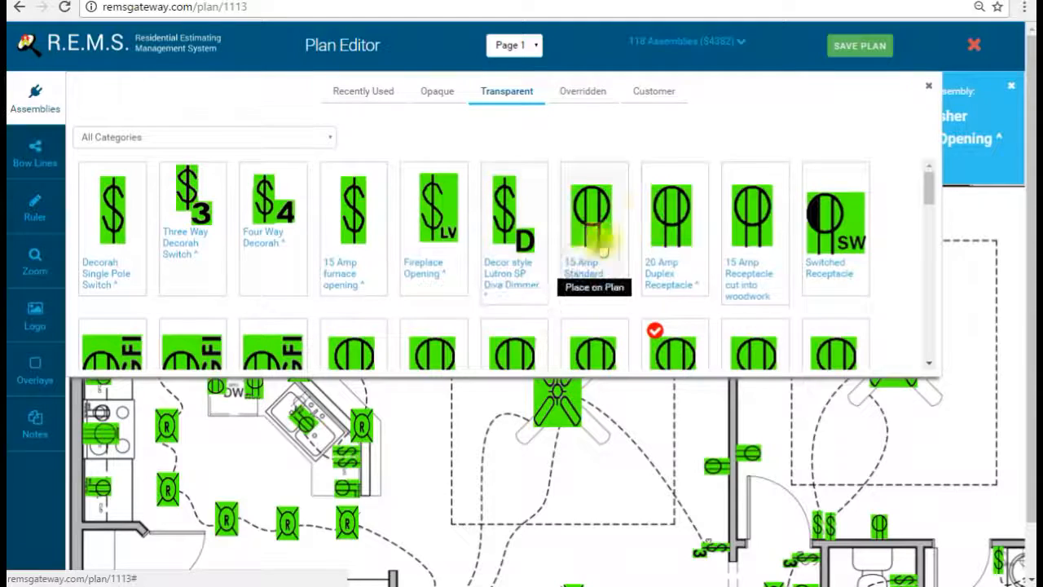
left_click(607, 213)
left_click(35, 98)
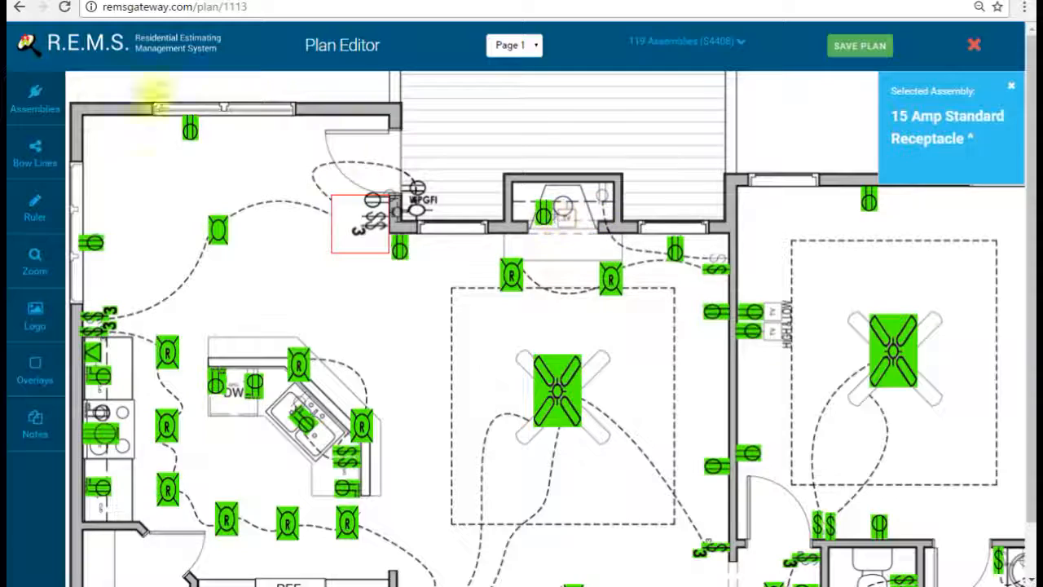
Step: Place two RG6 Cable Openings, turning the second 90° beside the right room's outlets
left_click(24, 99)
scroll(432, 253, "down", 5)
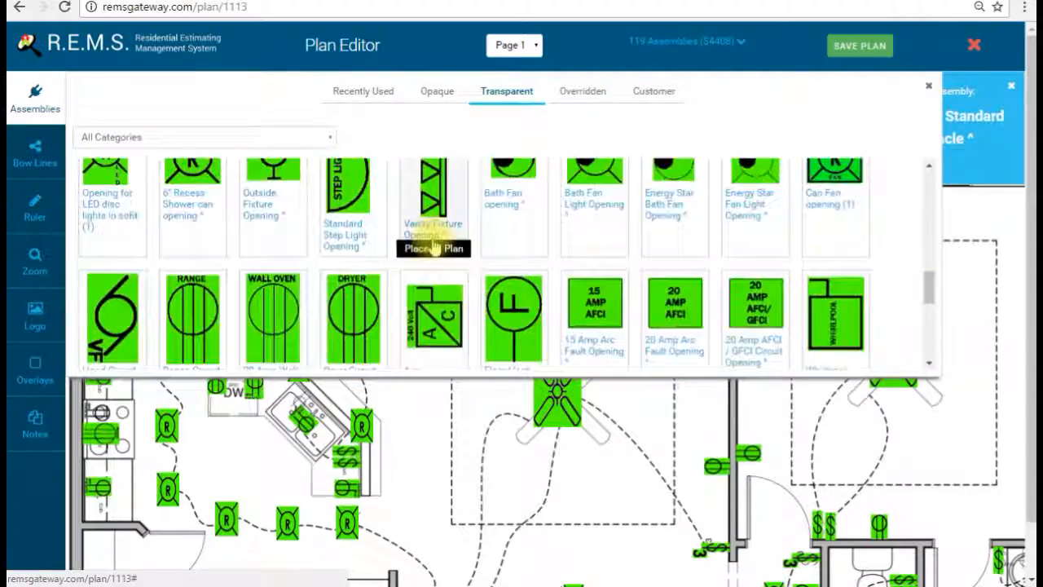
scroll(433, 277, "down", 4)
scroll(428, 244, "up", 1)
left_click(433, 308)
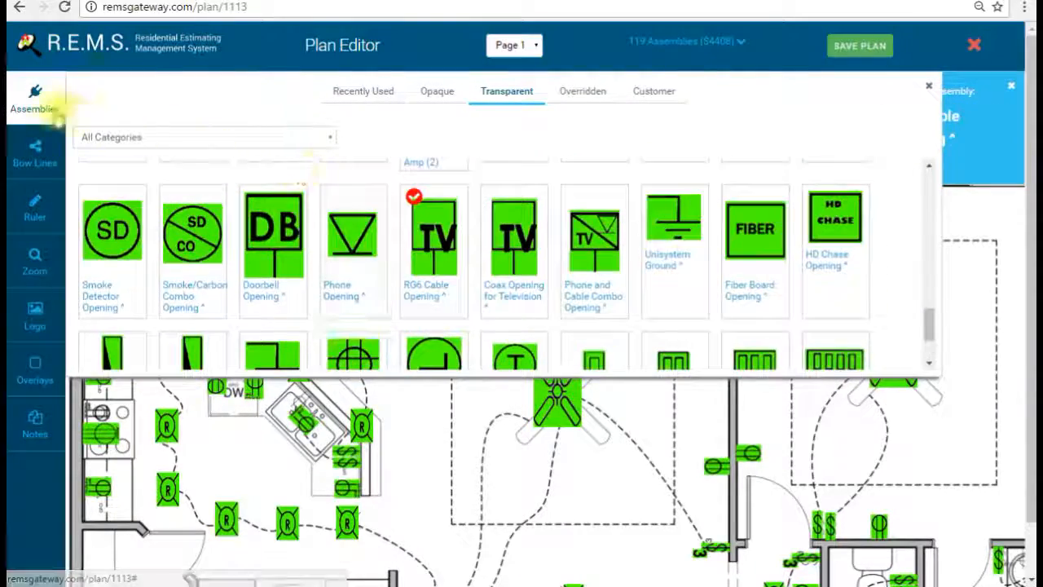
left_click(55, 110)
left_click(585, 267)
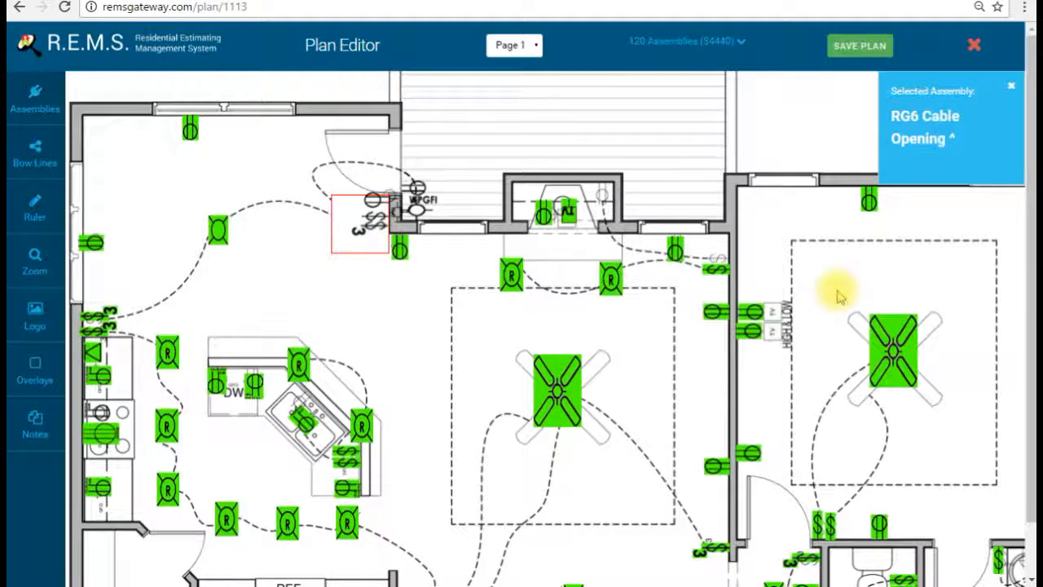
left_click(770, 289)
left_click(814, 320)
left_click_drag(771, 293, 778, 307)
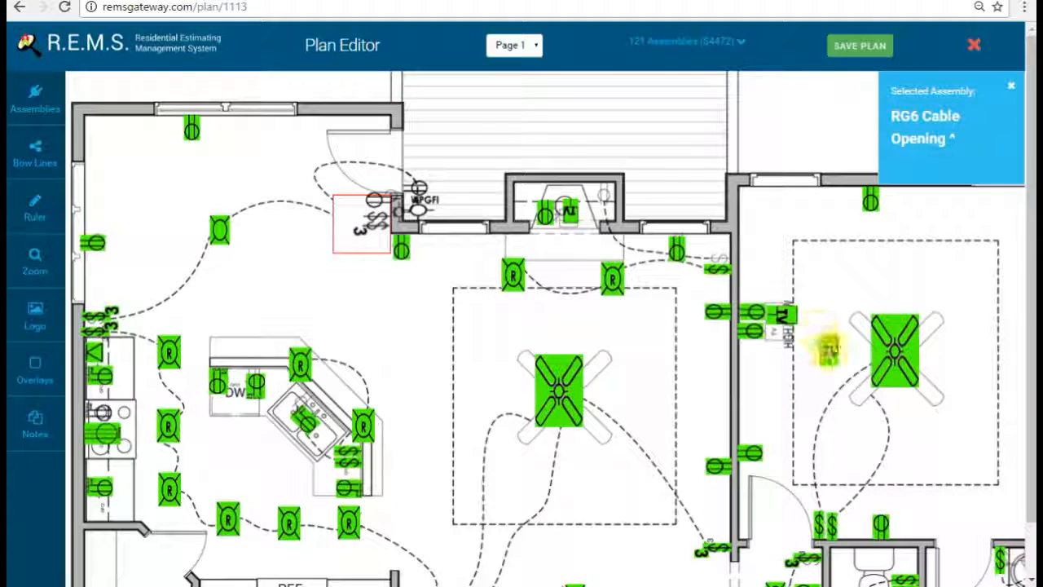
Step: Add a third RG6 Cable Opening, rotated and moved beside the wall outlets
left_click(827, 350)
left_click(870, 375)
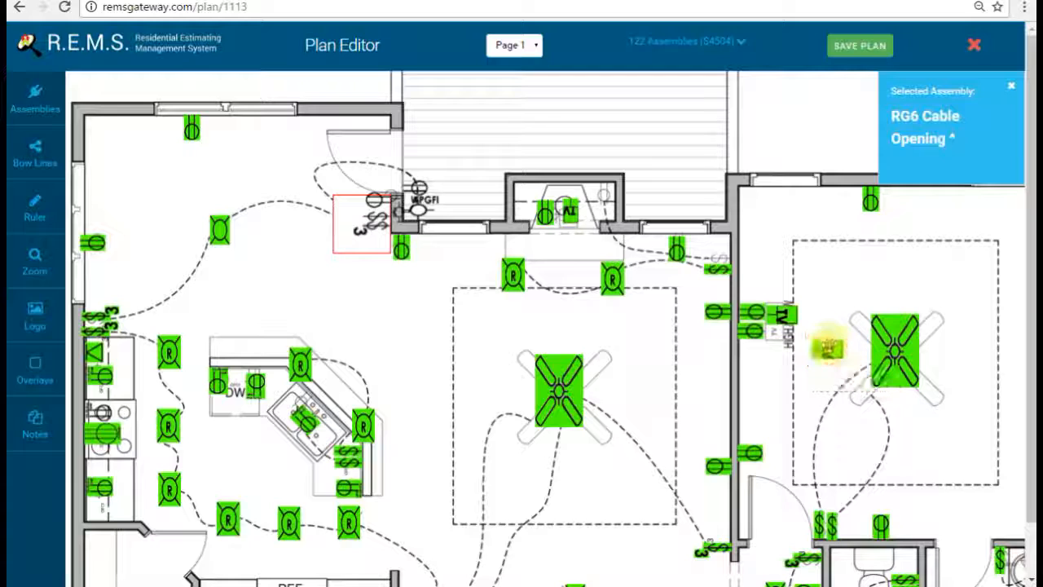
left_click_drag(828, 351, 787, 335)
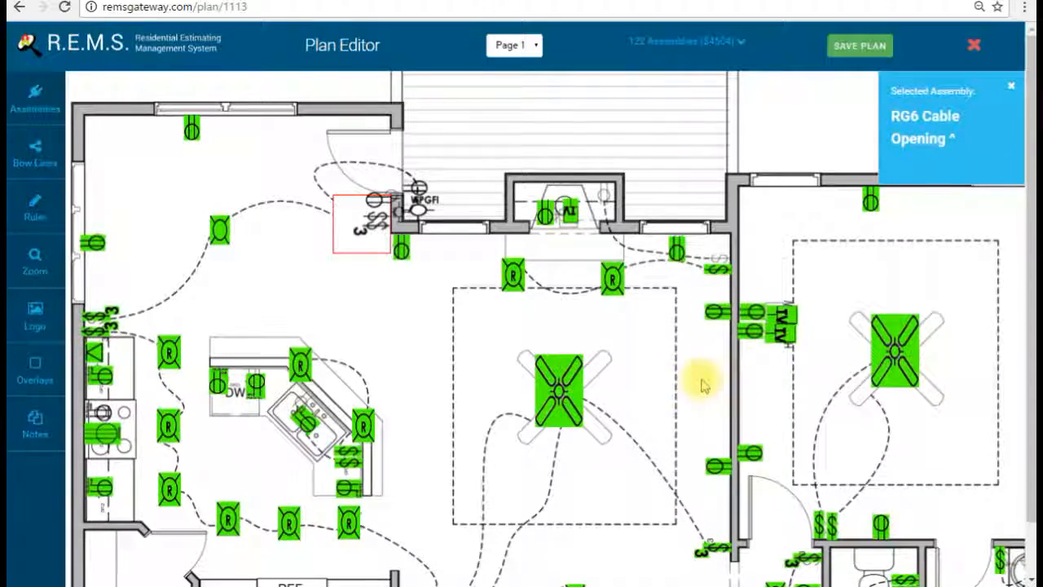
scroll(685, 367, "down", 1)
left_click(35, 96)
scroll(512, 302, "up", 5)
Step: Place a Fireplace Opening beside the existing switch on the living room's right wall
scroll(511, 286, "up", 5)
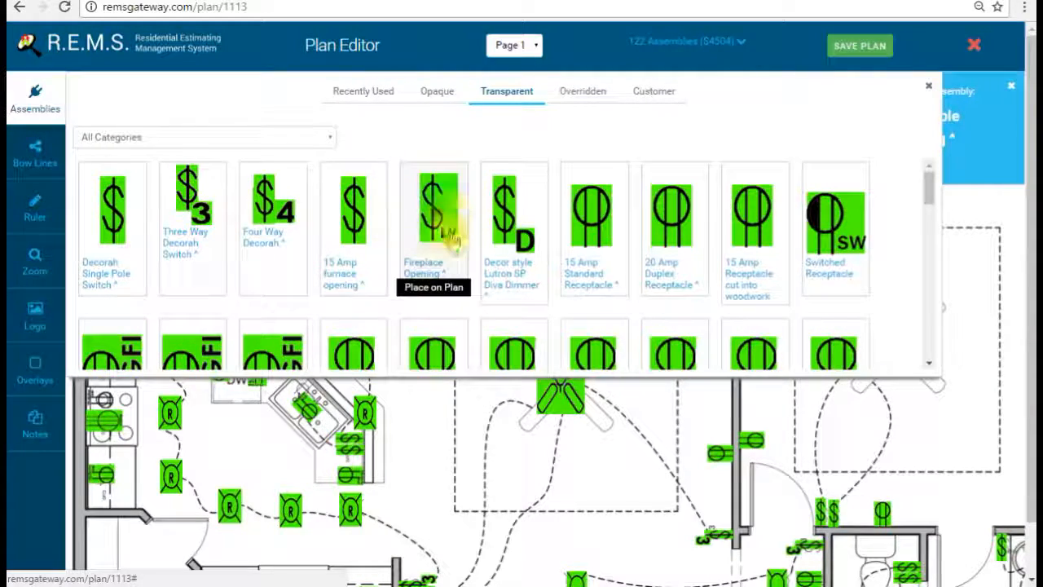
left_click(526, 301)
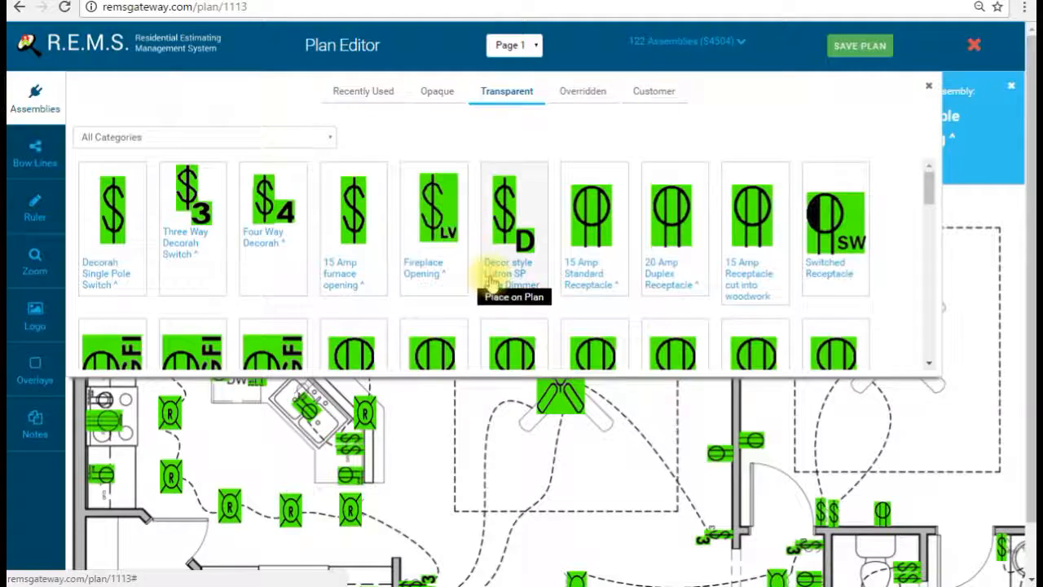
scroll(644, 481, "up", 3)
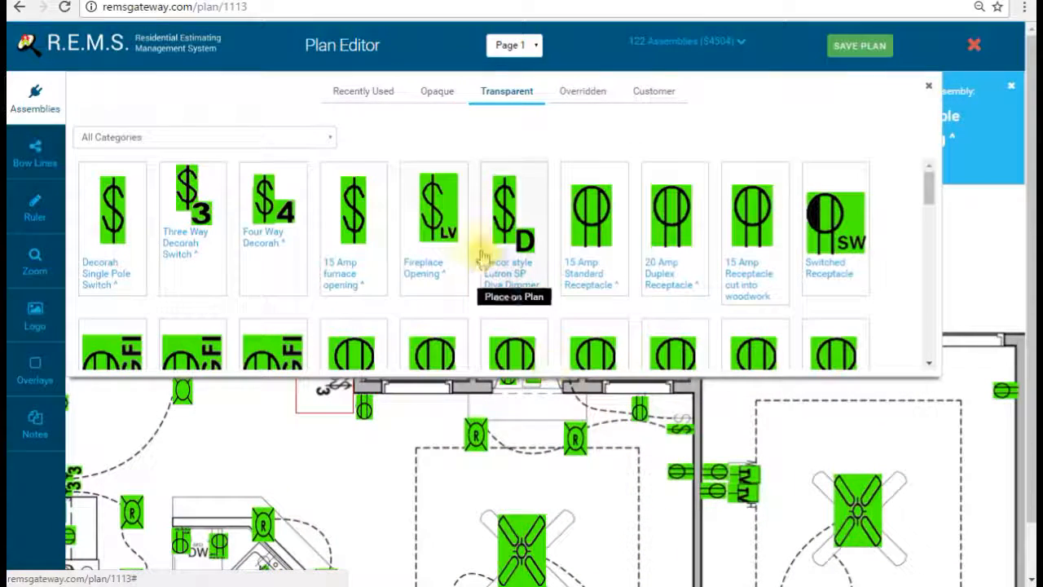
left_click(448, 205)
left_click(636, 469)
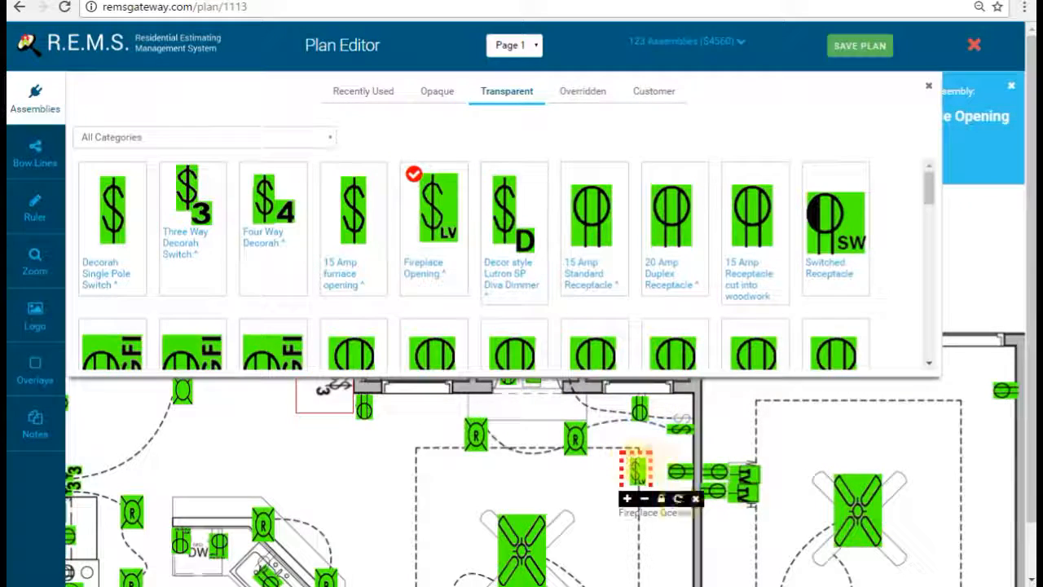
left_click_drag(639, 471, 680, 402)
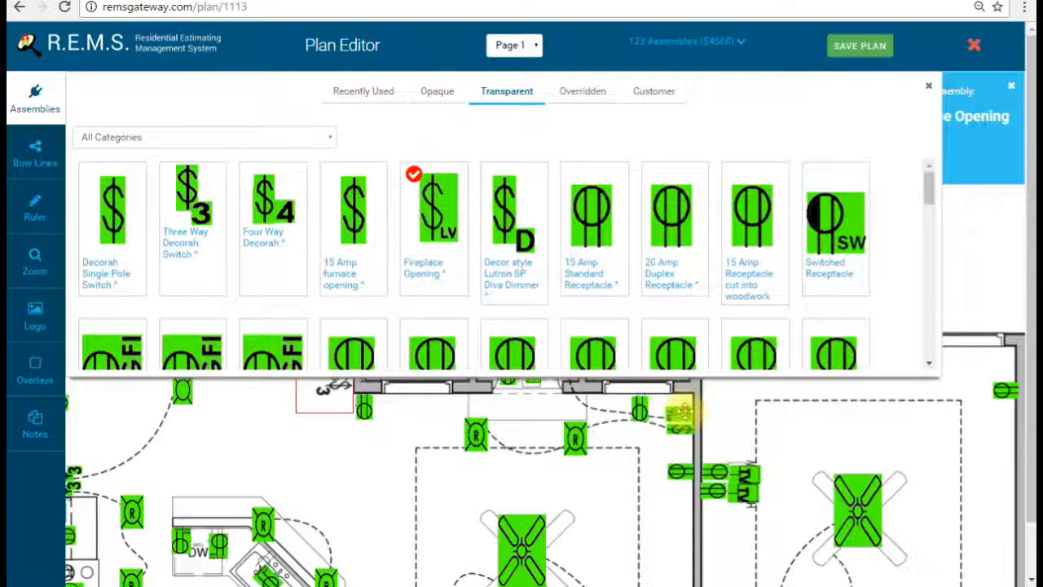
left_click(35, 94)
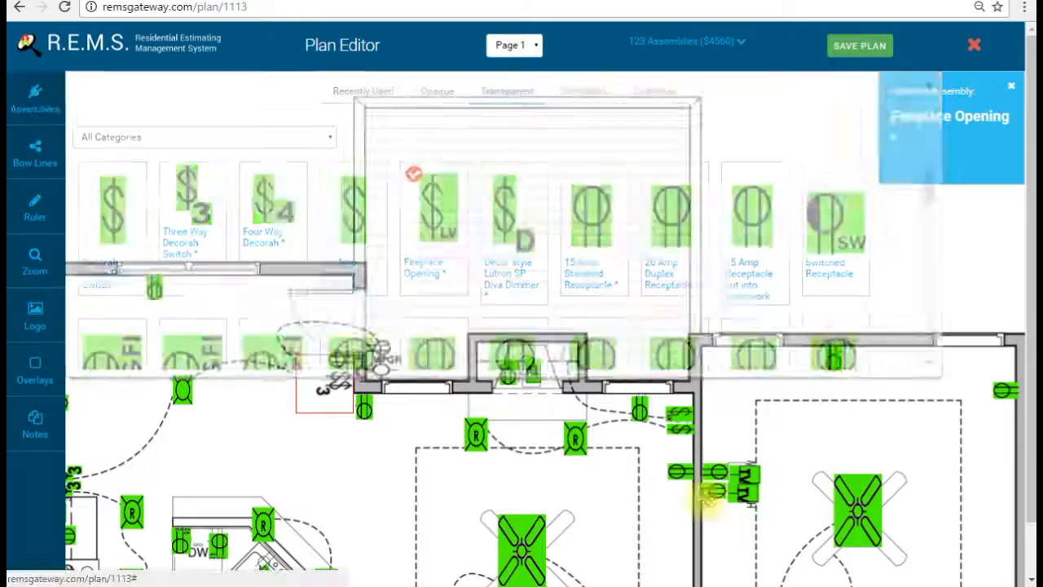
Step: Pan across the kitchen, stairs and bath areas, then show the Opaque assembly symbols
left_click_drag(640, 489, 620, 325)
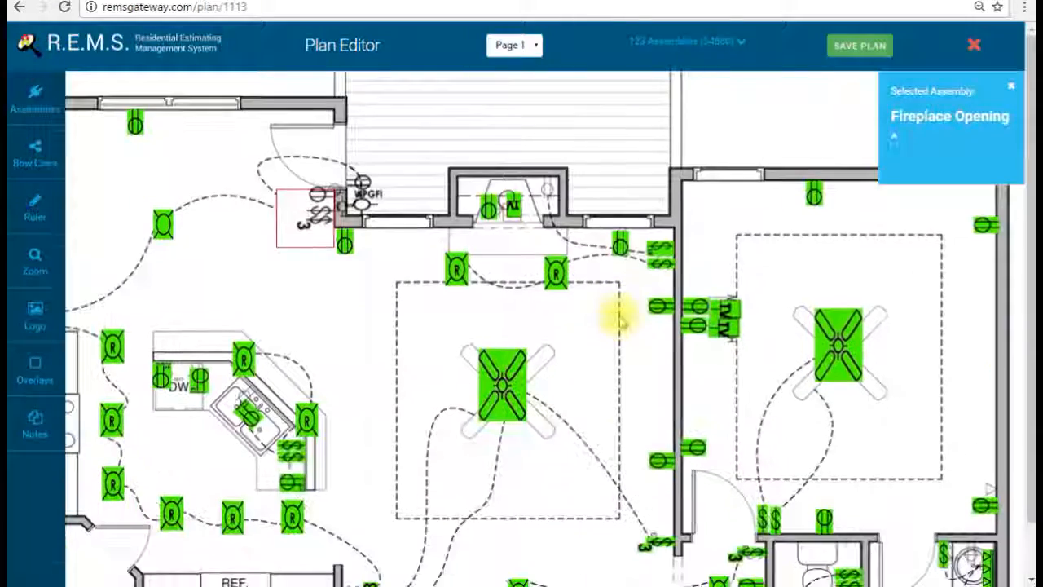
left_click_drag(611, 392, 612, 298)
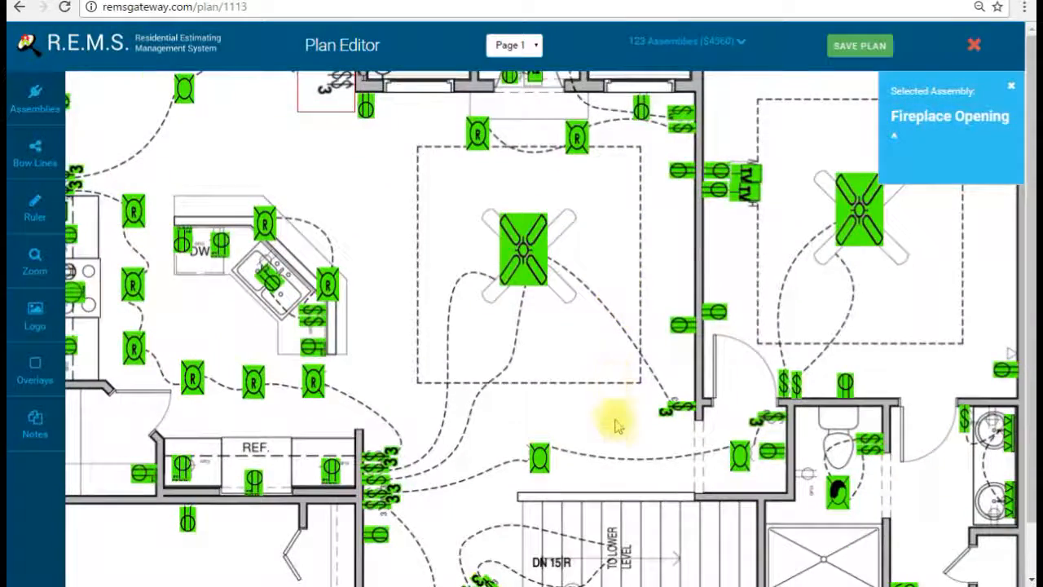
left_click_drag(617, 419, 647, 356)
left_click_drag(635, 443, 635, 291)
left_click_drag(622, 367, 671, 367)
left_click_drag(794, 437, 822, 419)
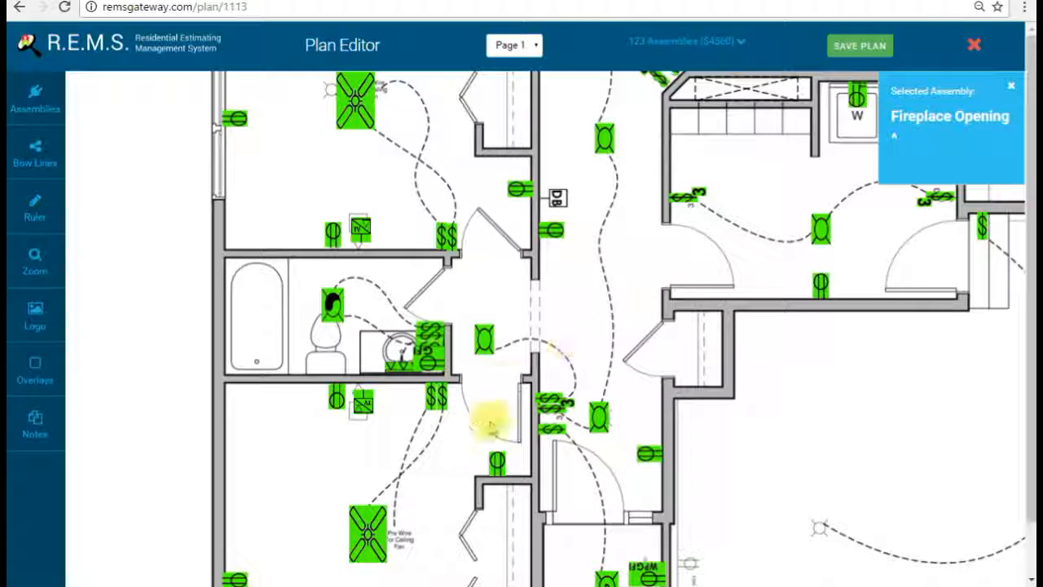
left_click(34, 118)
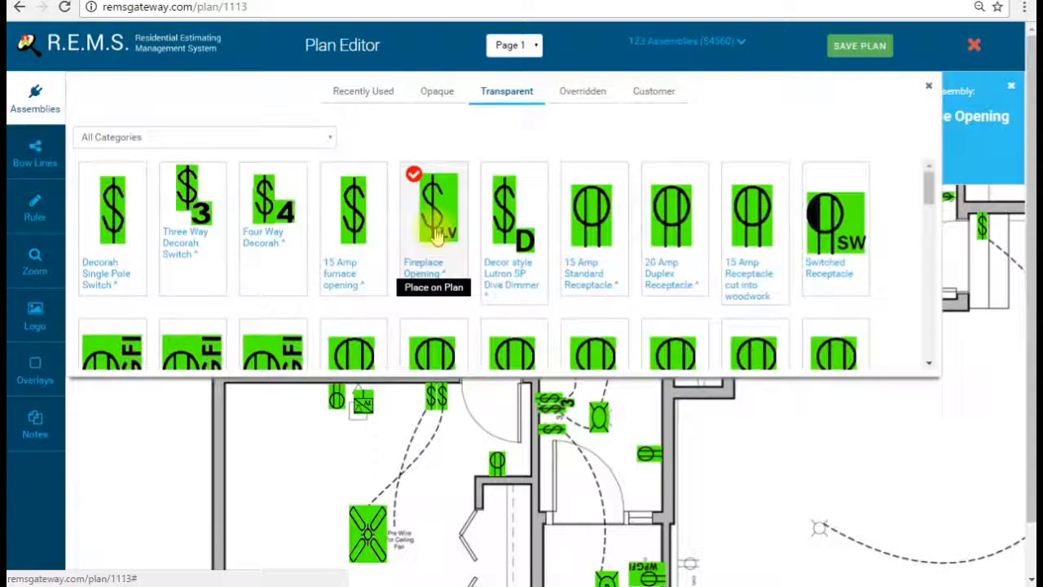
left_click(441, 98)
scroll(449, 318, "down", 5)
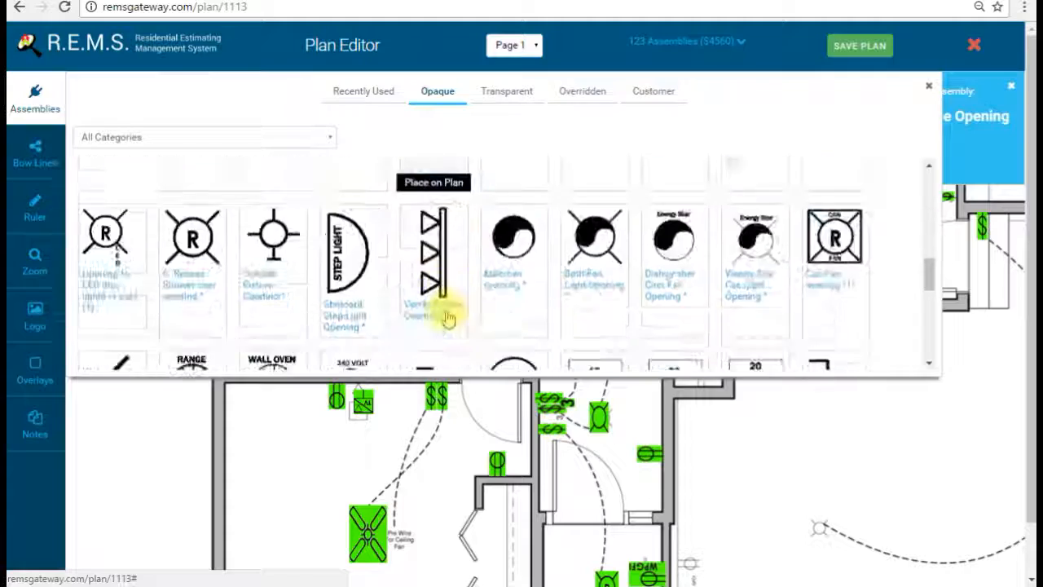
scroll(472, 286, "down", 4)
Step: Place a Smoke Detector Opening in the right fan room
scroll(279, 233, "up", 1)
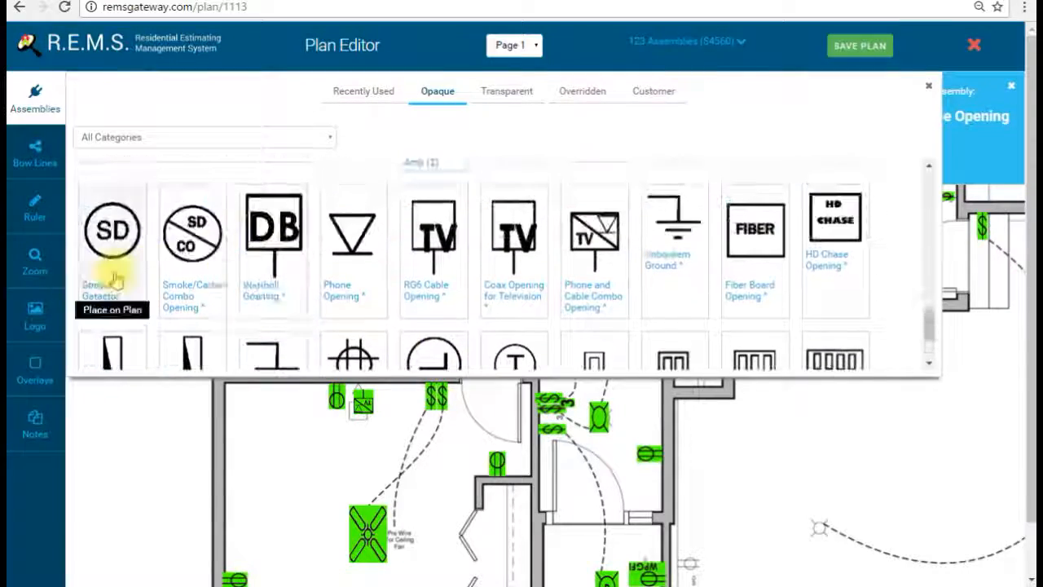
left_click(112, 277)
left_click(35, 102)
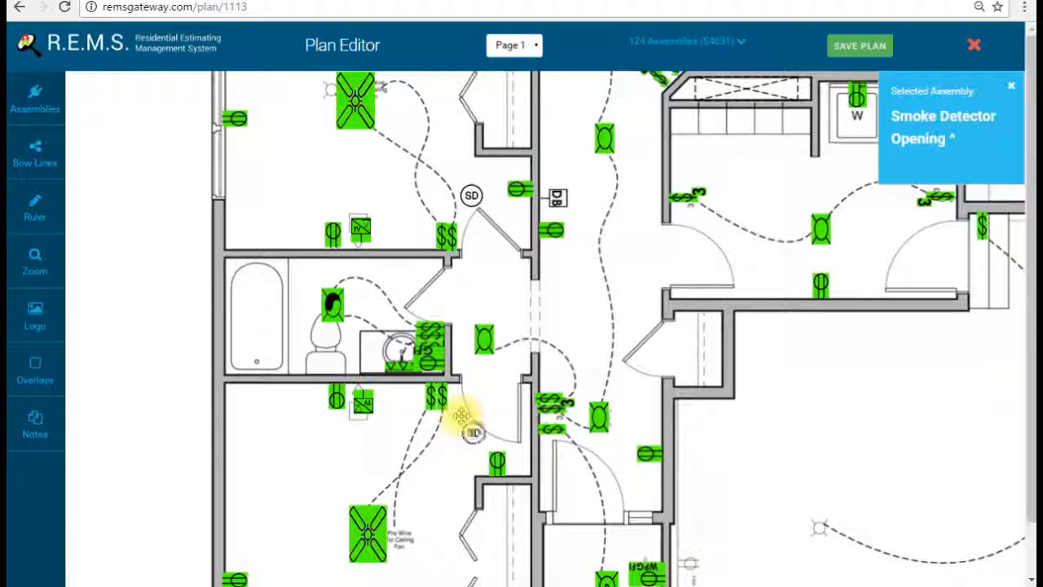
scroll(601, 303, "up", 6)
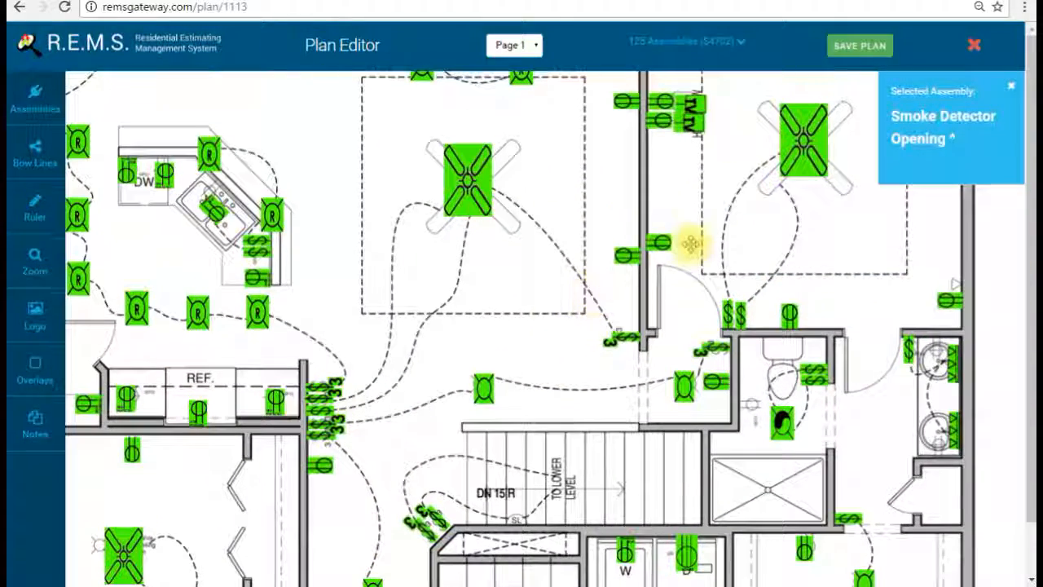
left_click(711, 249)
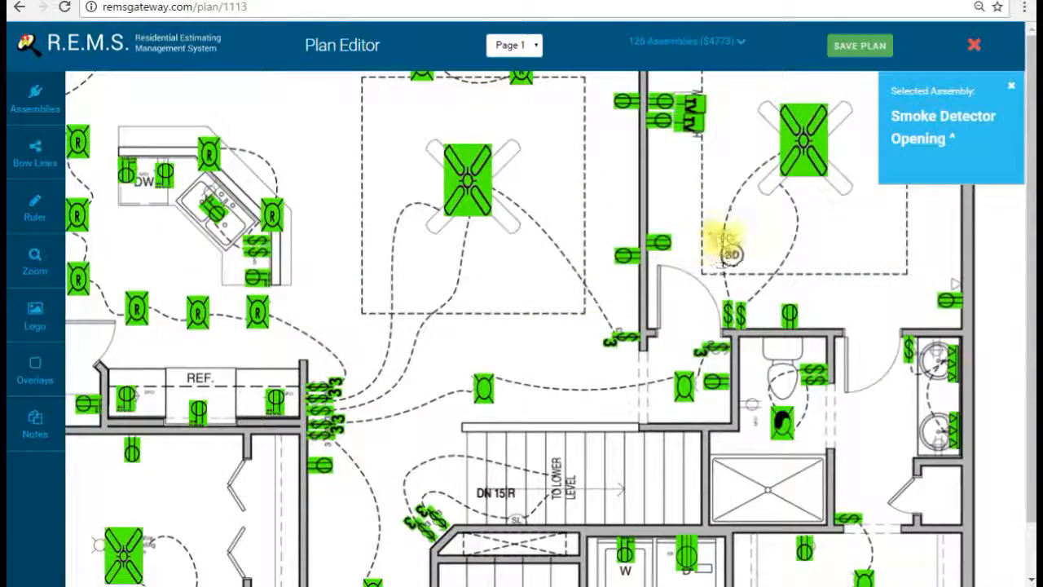
Step: Place two Smoke/Carbon Combo Openings in the hallways, then look over the nearby rooms
left_click(36, 102)
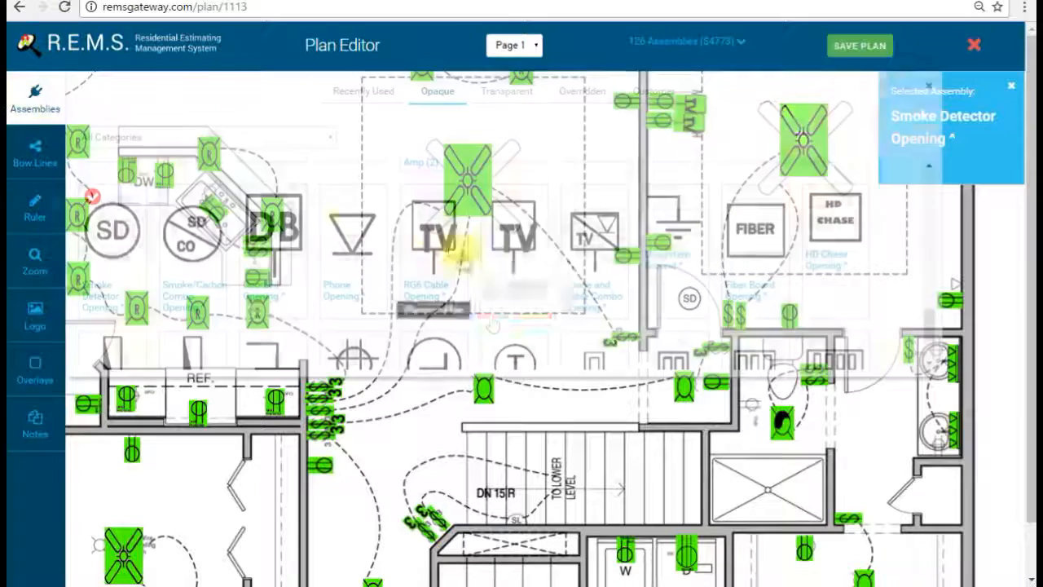
left_click(193, 254)
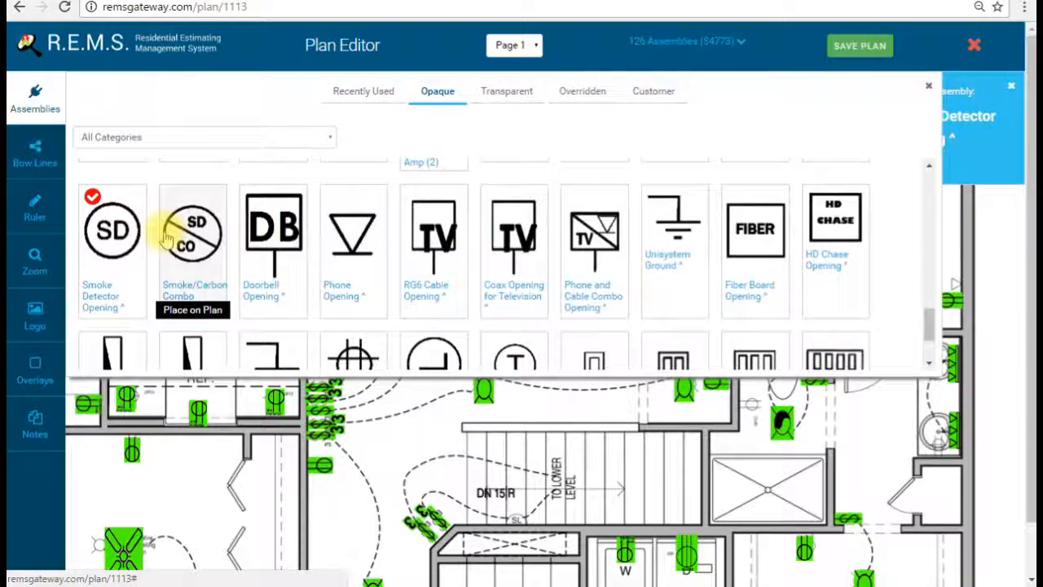
left_click(35, 95)
left_click(573, 352)
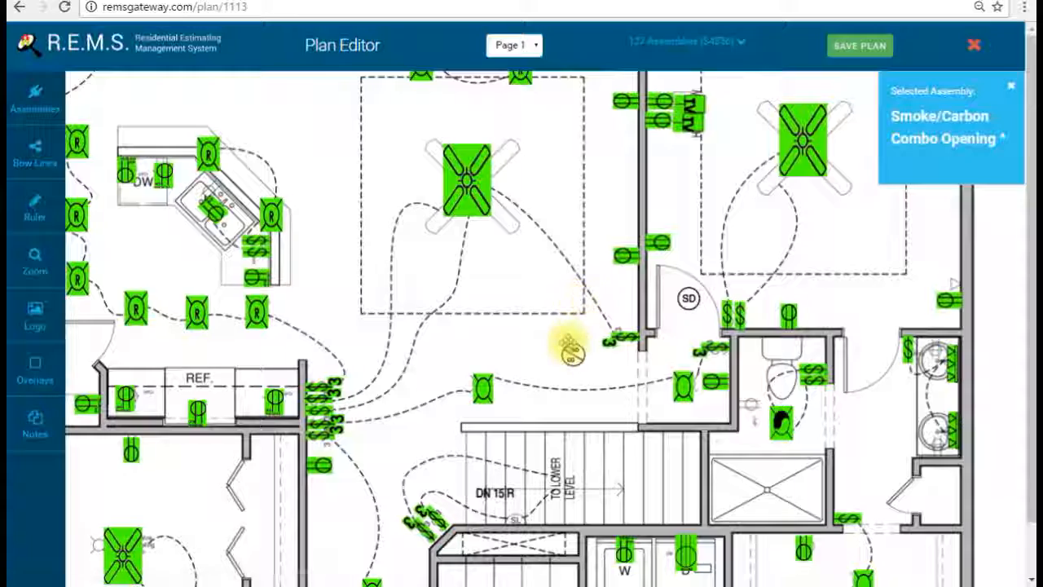
left_click_drag(494, 333, 582, 286)
left_click_drag(534, 398, 615, 247)
left_click_drag(605, 380, 659, 226)
left_click(514, 321)
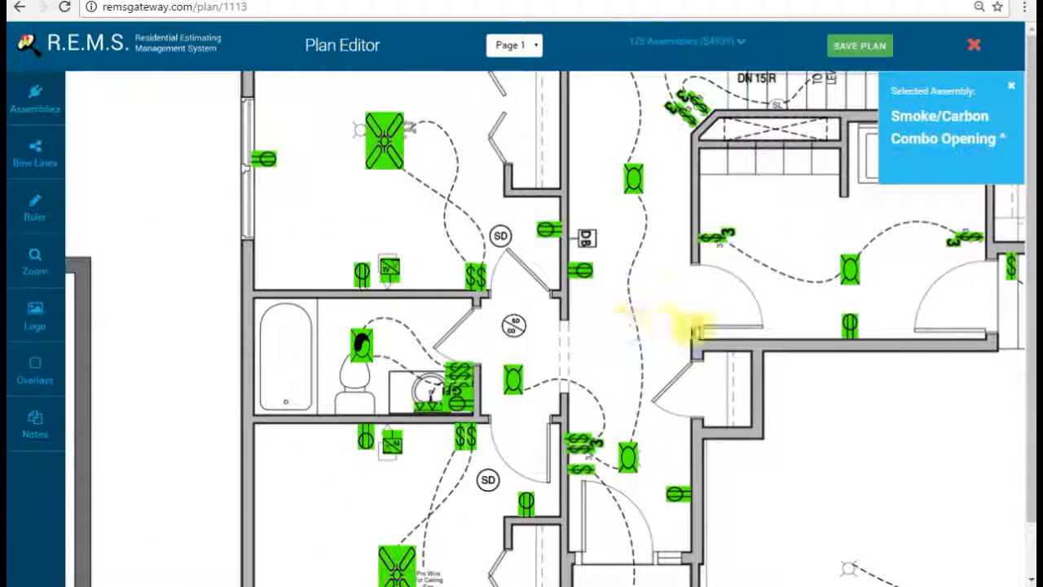
left_click_drag(697, 305, 610, 401)
left_click_drag(719, 462, 563, 410)
left_click_drag(815, 337, 833, 461)
left_click_drag(801, 251, 823, 307)
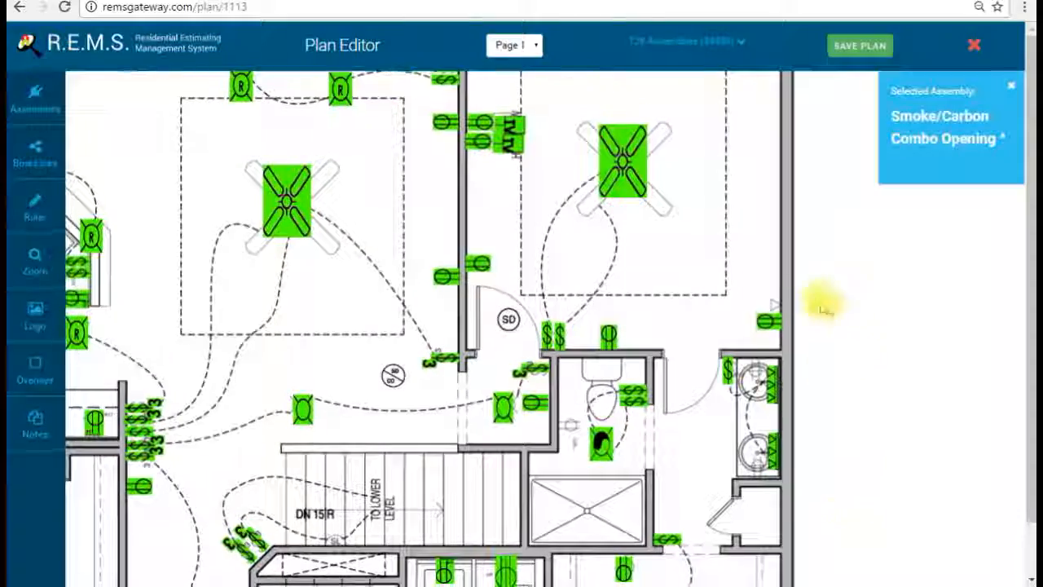
Step: Place a transparent green Phone Opening on the wall beside the double-sink bathroom
left_click(41, 94)
left_click(507, 92)
scroll(570, 233, "down", 5)
scroll(562, 233, "down", 6)
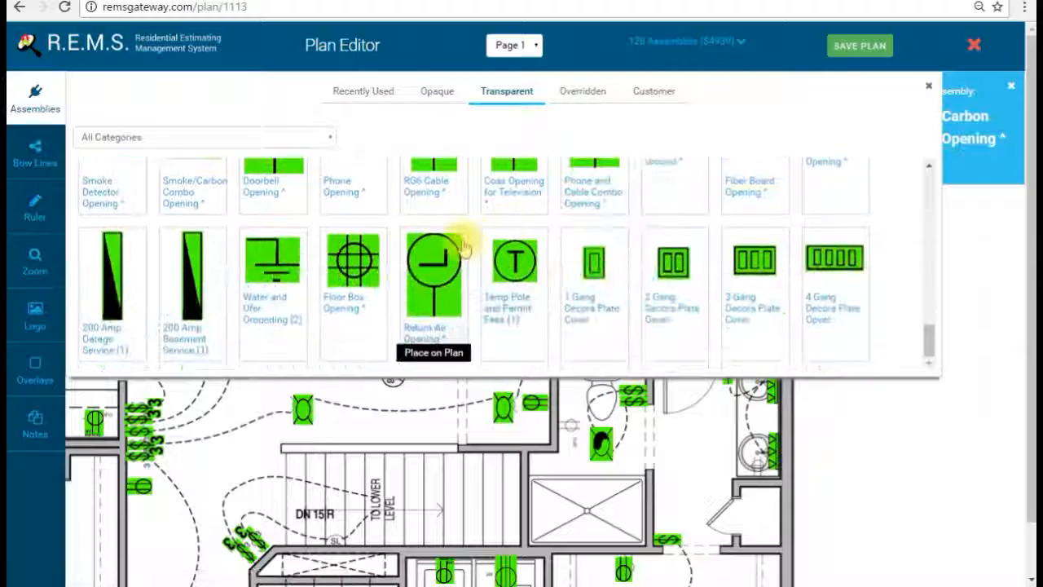
scroll(465, 238, "up", 1)
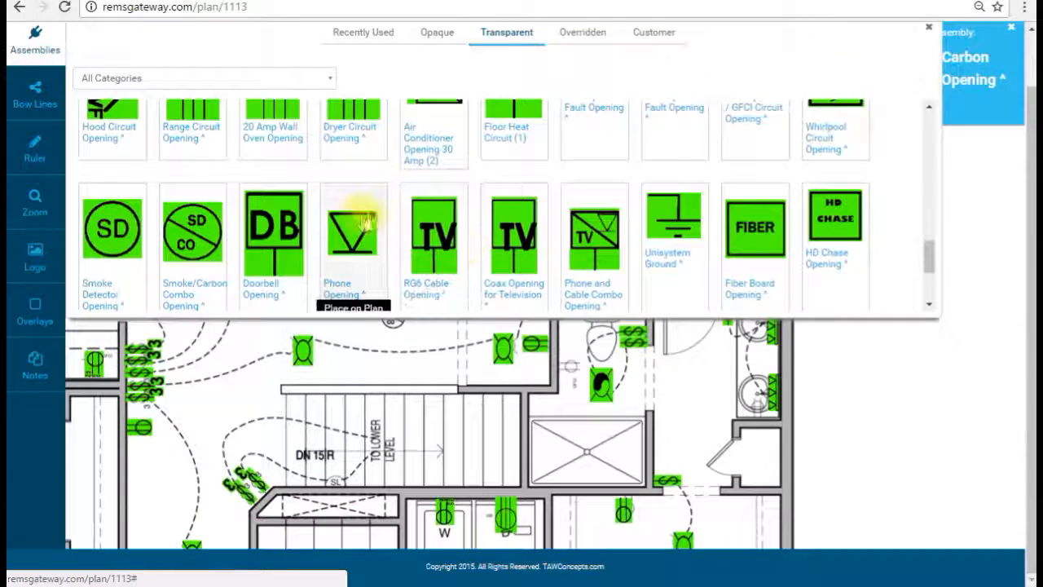
left_click(367, 220)
left_click(27, 53)
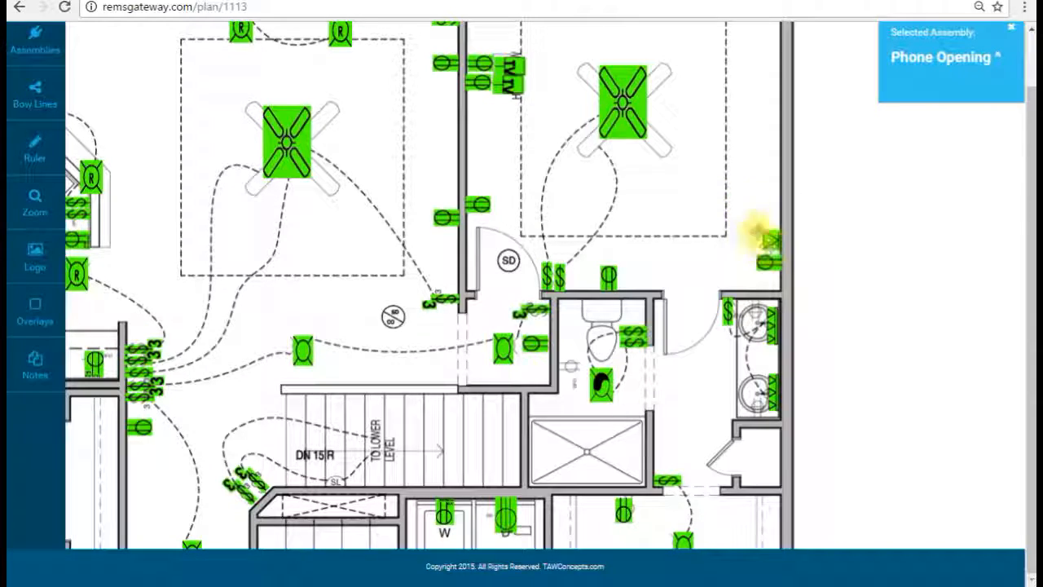
scroll(726, 264, "up", 3)
scroll(780, 159, "down", 6)
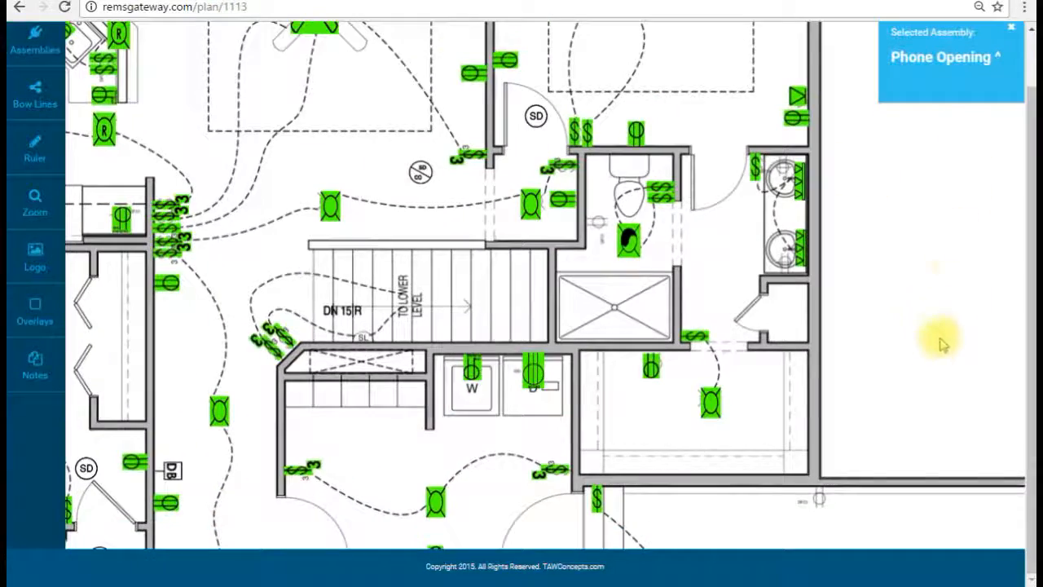
left_click(35, 39)
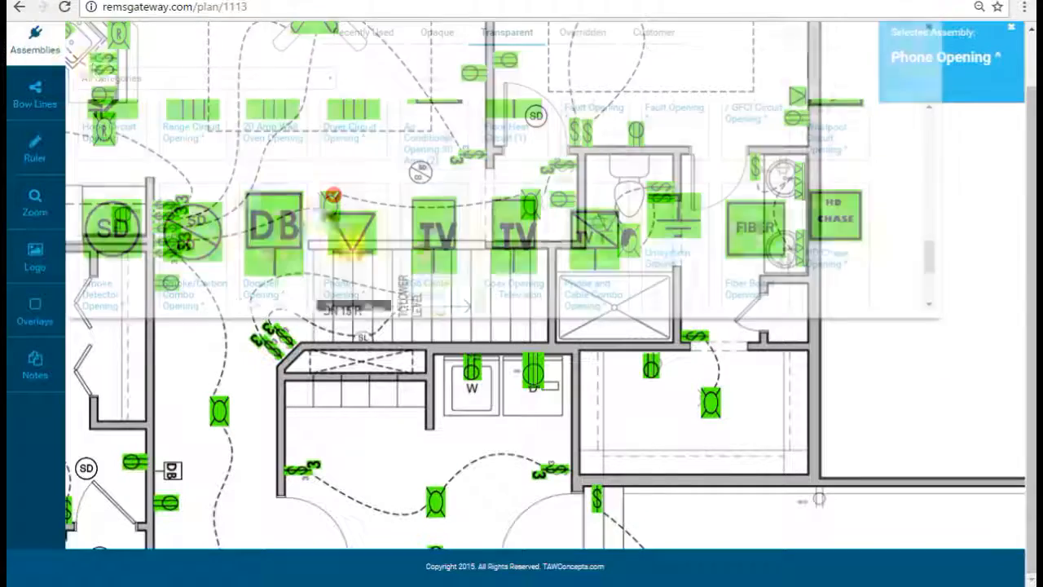
Step: Place a GFCI with 20 amp breaker receptacle on the bathroom wall
scroll(444, 235, "down", 3)
scroll(454, 242, "up", 6)
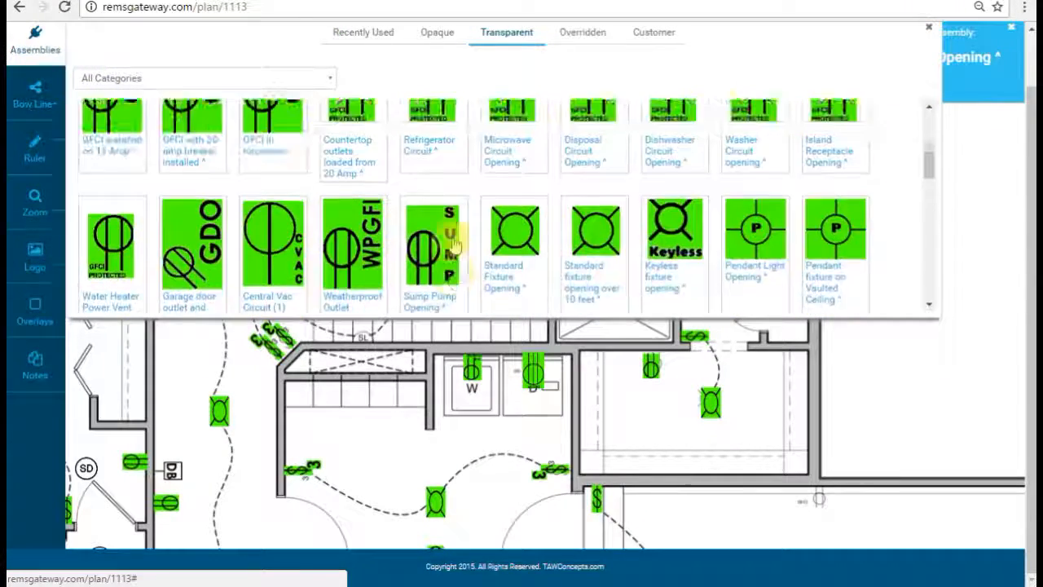
scroll(449, 233, "down", 1)
scroll(449, 240, "up", 2)
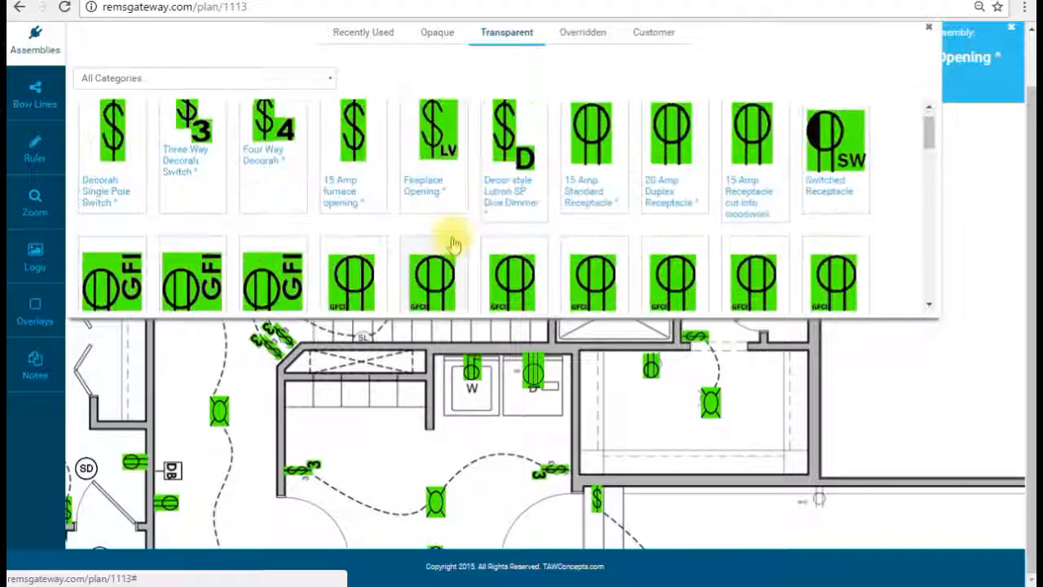
scroll(464, 214, "down", 2)
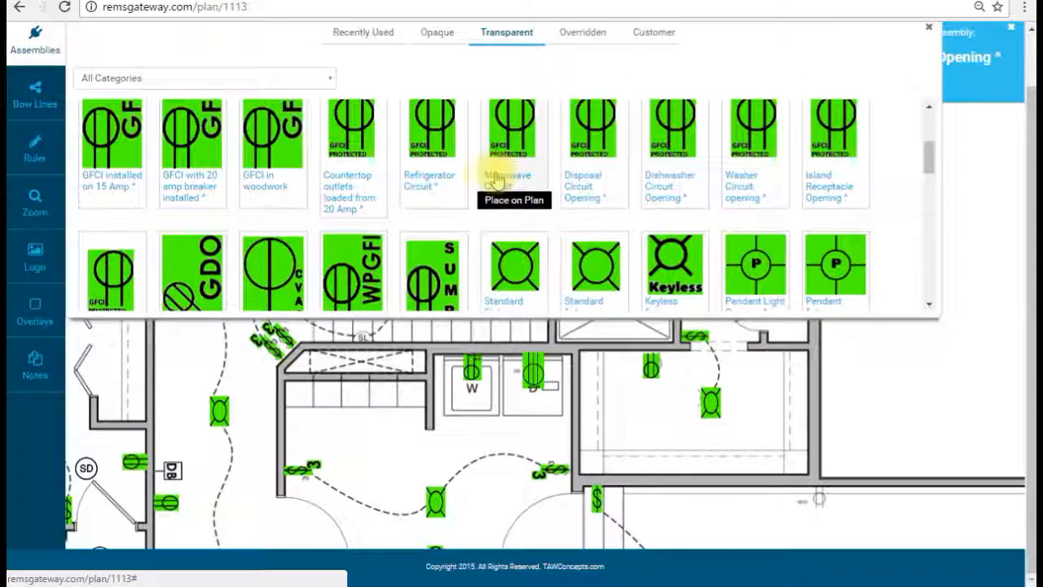
left_click(336, 184)
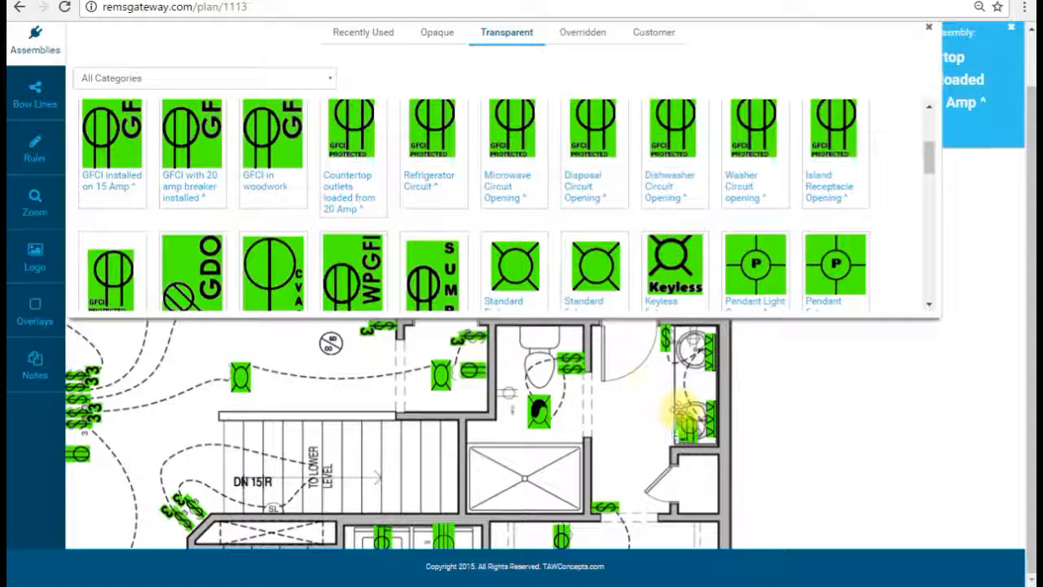
left_click(186, 163)
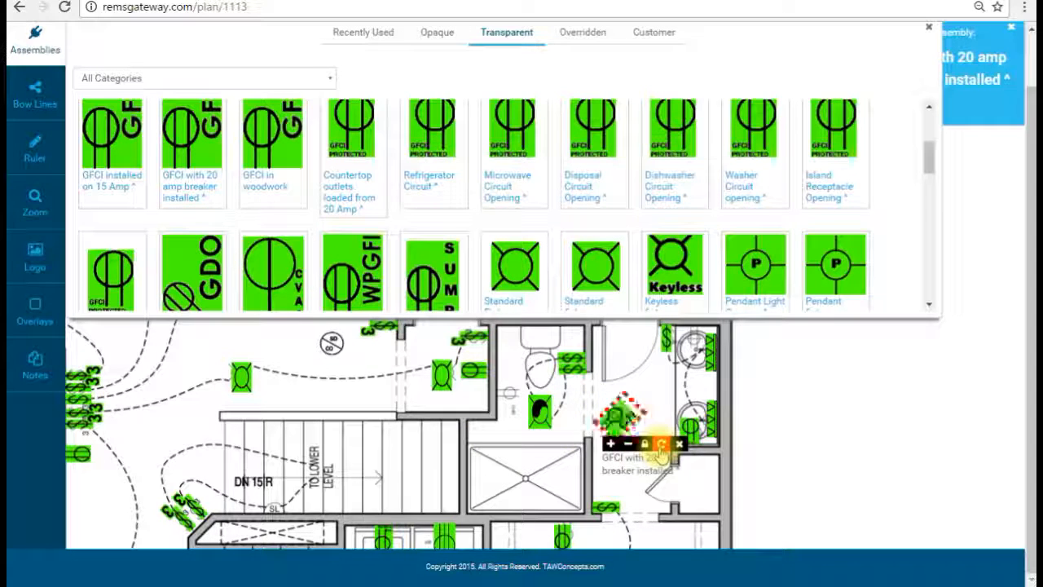
left_click_drag(619, 417, 692, 350)
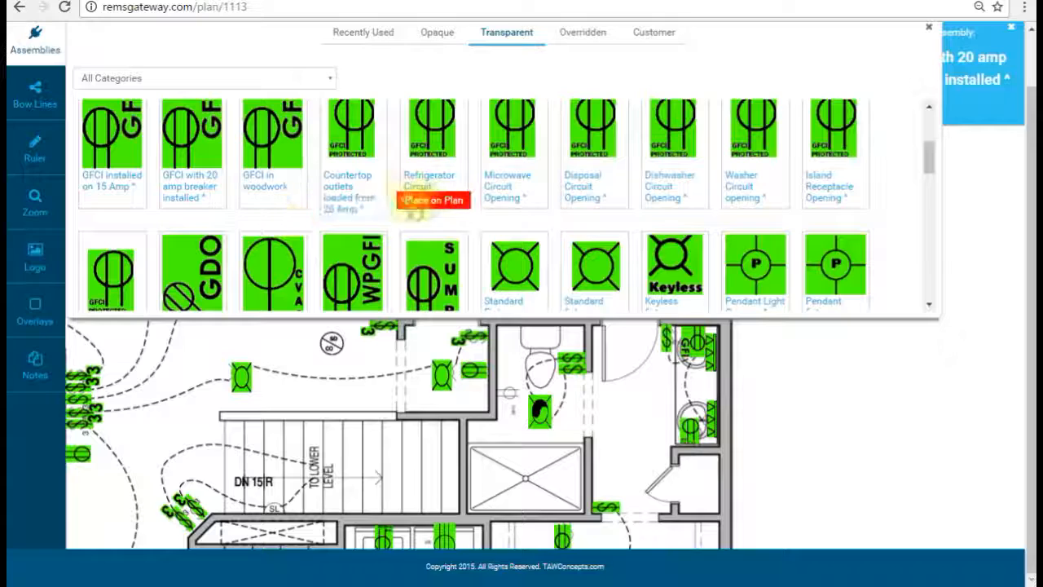
Step: Add a Countertop outlet, rotated horizontal, onto the bathroom wall beside the toilet
left_click(353, 209)
left_click(35, 41)
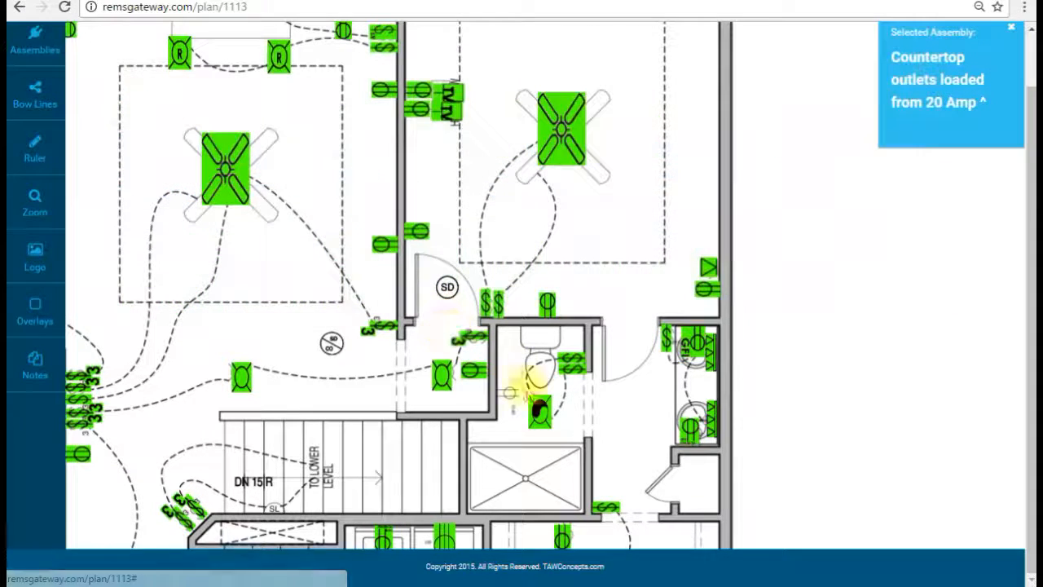
left_click(522, 373)
left_click(564, 402)
left_click_drag(535, 373, 521, 393)
scroll(773, 282, "down", 7)
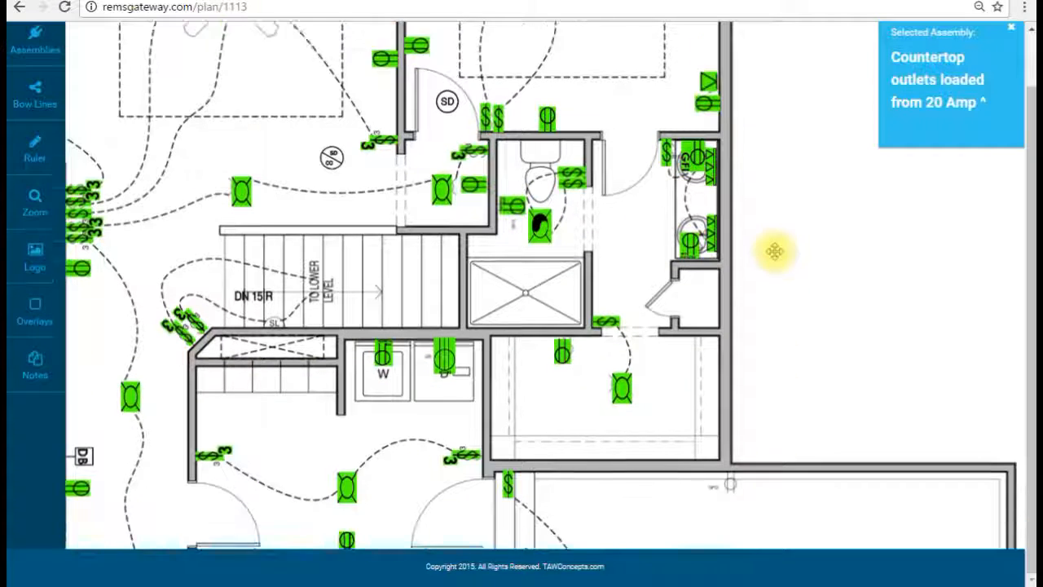
scroll(693, 203, "down", 1)
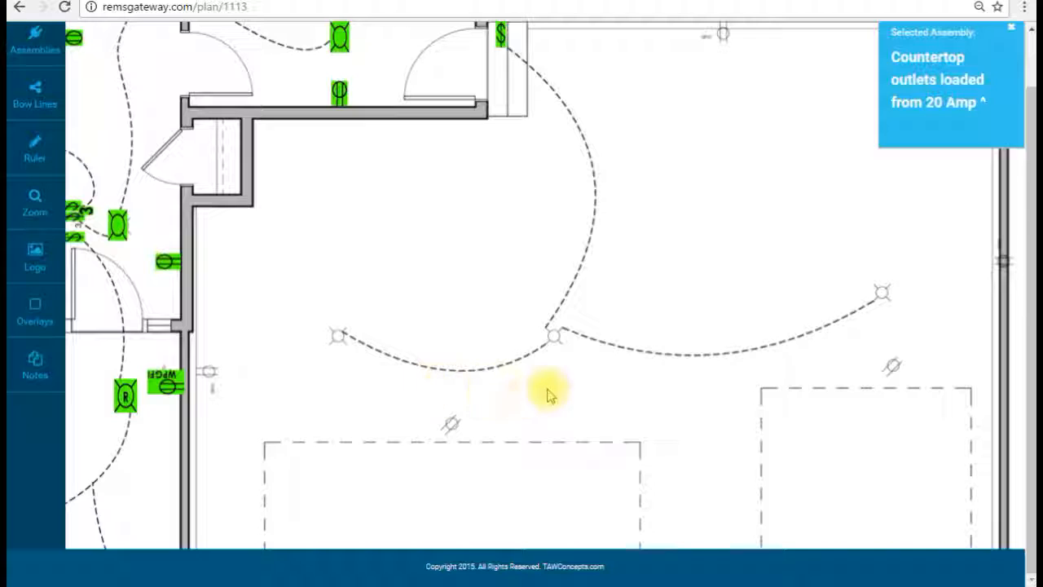
Step: Convert the left, middle and right ceiling fixtures into Keyless fixture openings
left_click(34, 41)
scroll(375, 206, "down", 8)
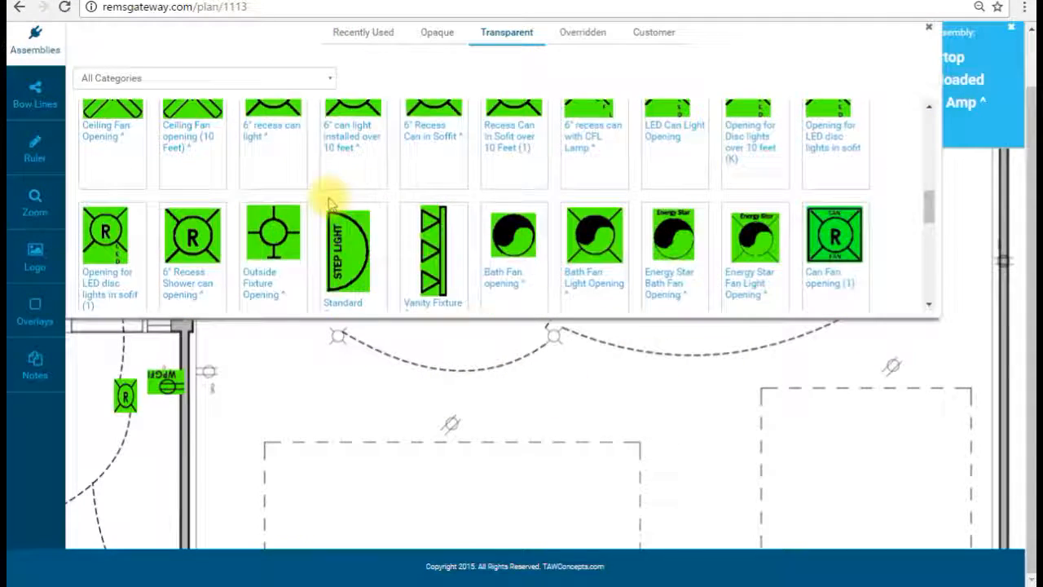
scroll(174, 209, "up", 10)
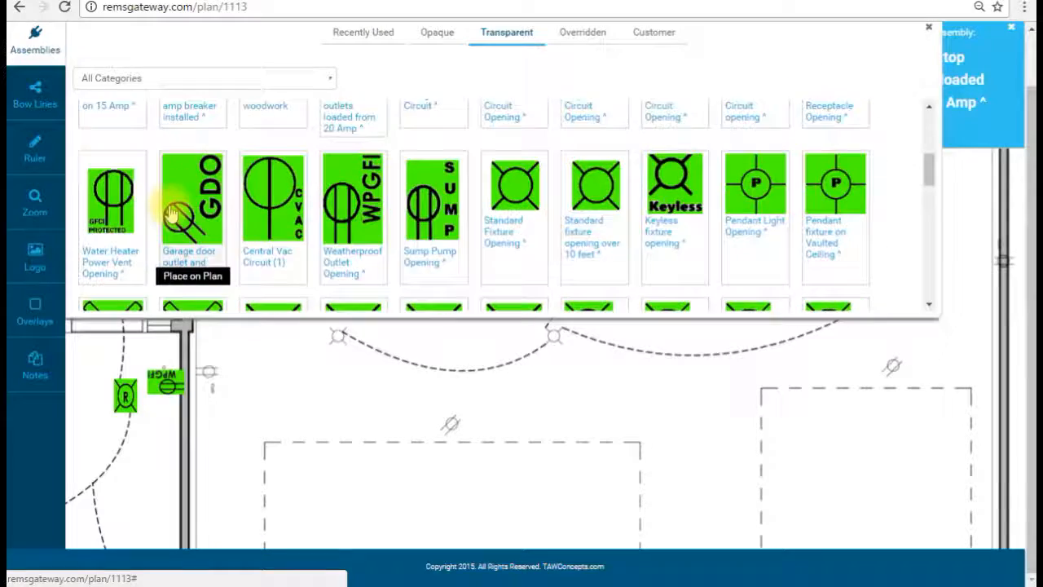
scroll(173, 207, "up", 1)
scroll(174, 207, "down", 4)
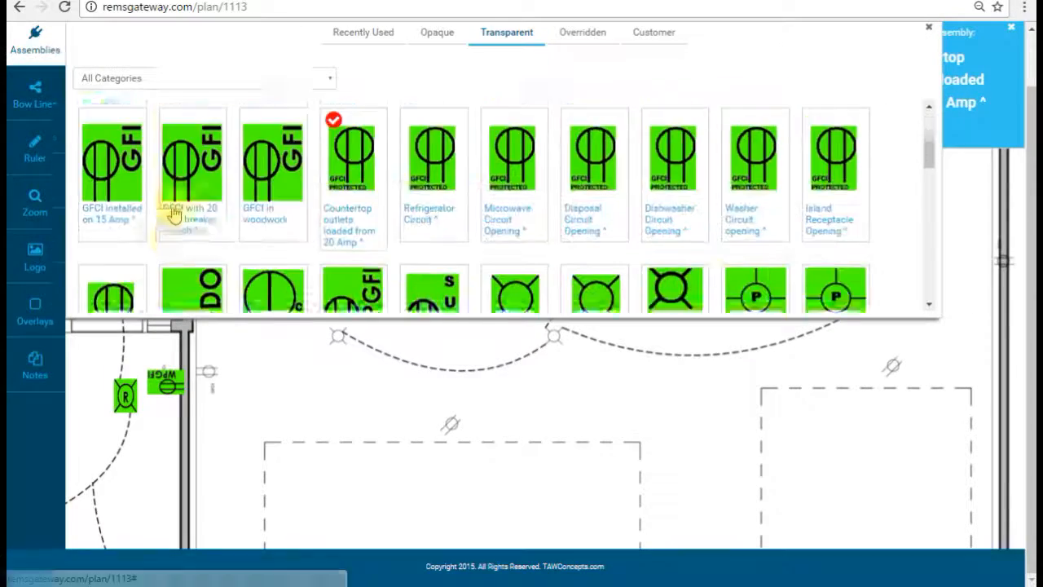
left_click(673, 184)
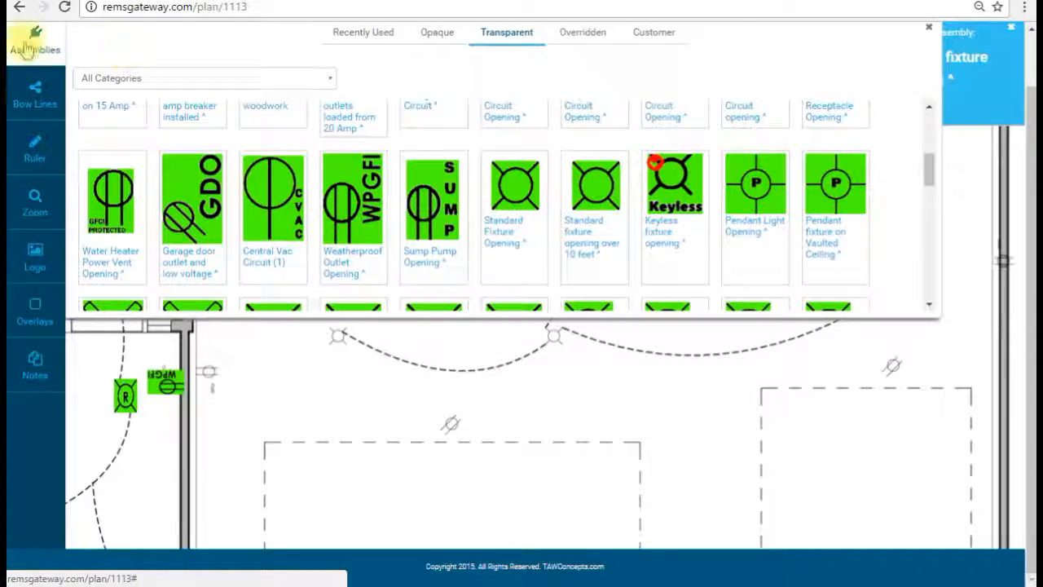
left_click(334, 329)
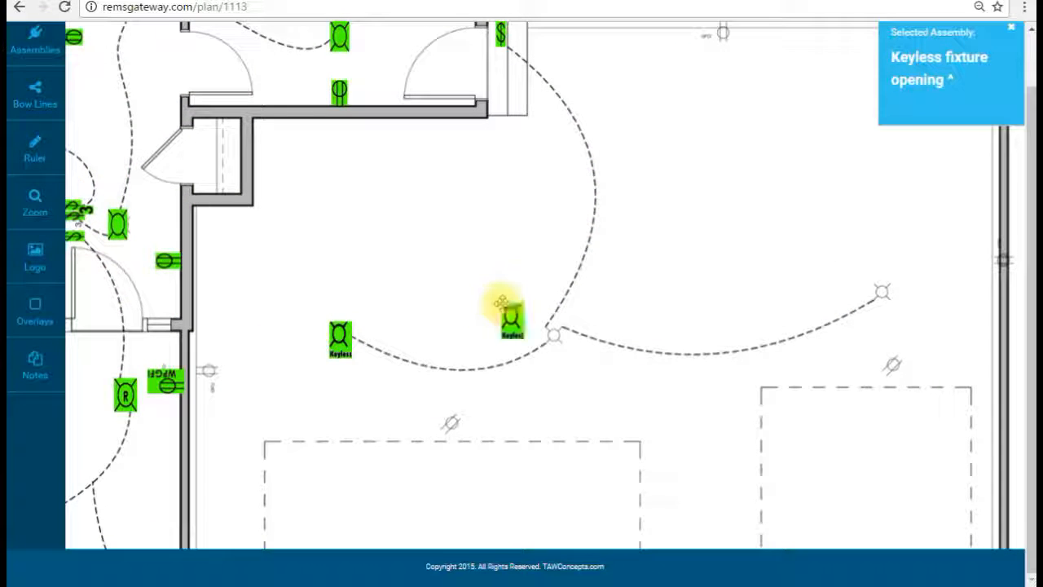
left_click(544, 319)
left_click(853, 279)
left_click_drag(807, 218, 780, 263)
left_click(33, 41)
scroll(432, 236, "up", 5)
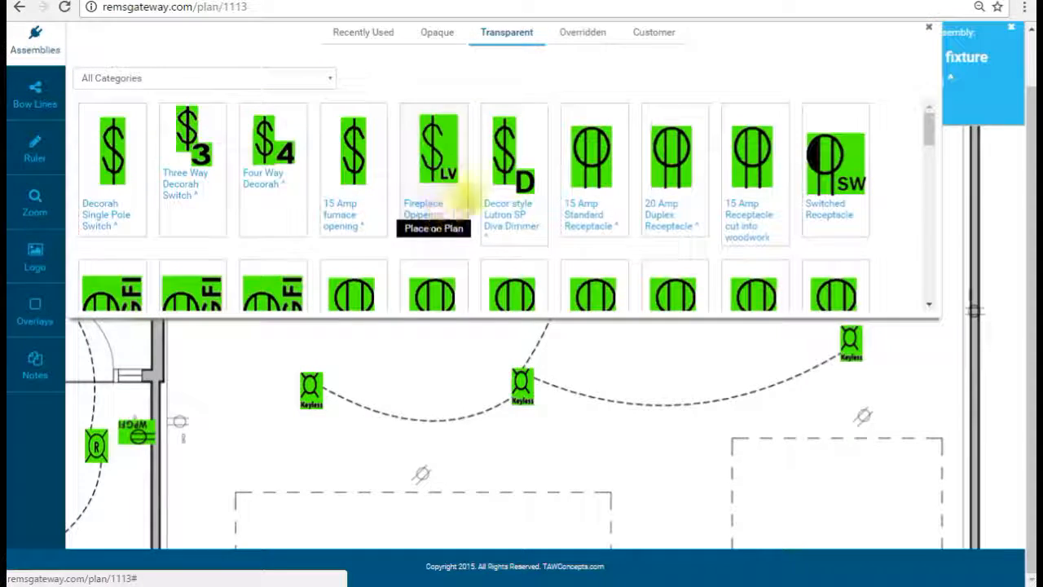
Step: Add two Countertop outlets in the large room, one on the left wall, one rotated
scroll(477, 190, "down", 1)
left_click(363, 224)
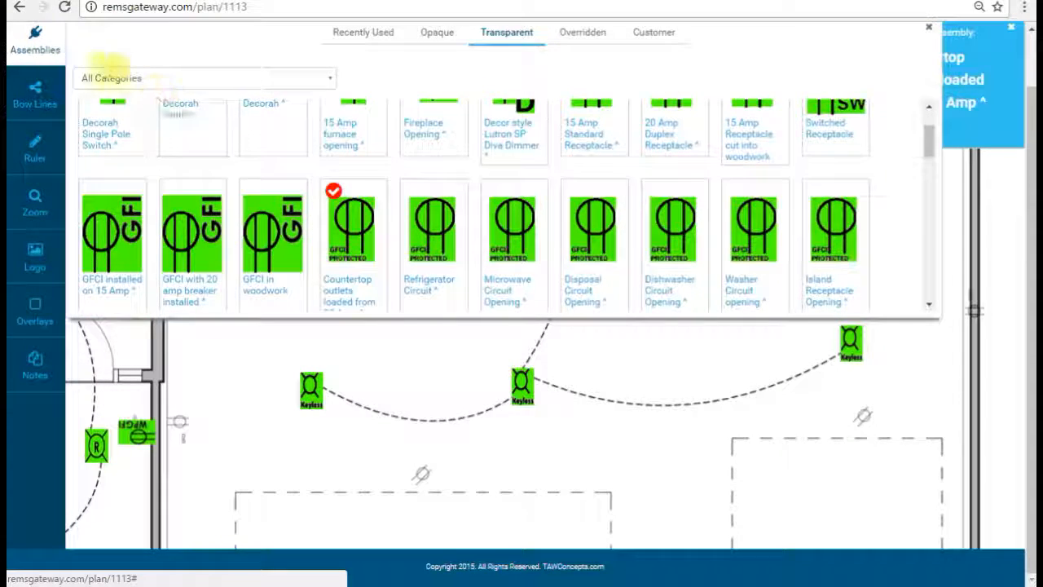
left_click(37, 45)
left_click(250, 378)
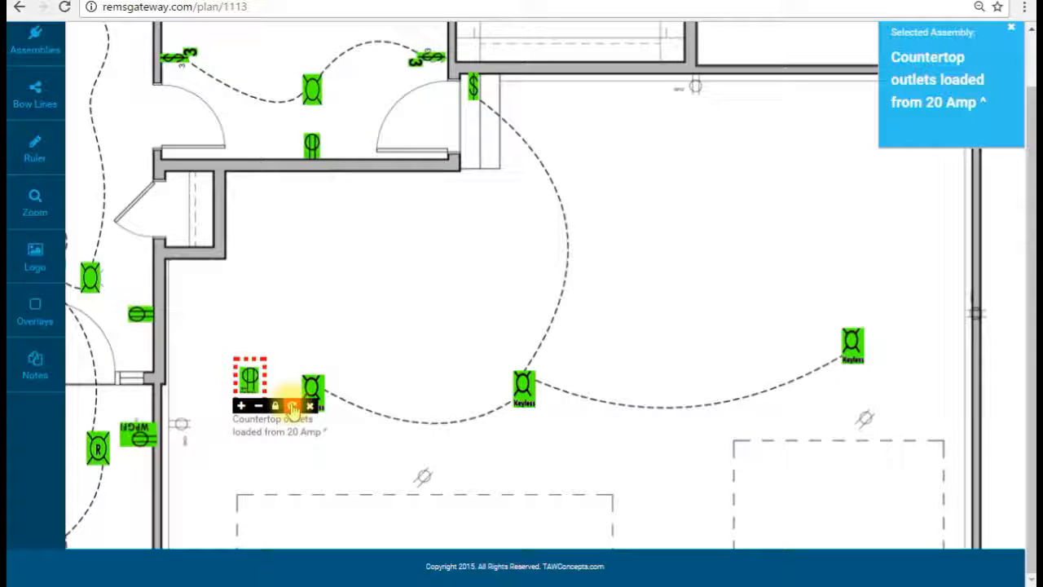
left_click_drag(250, 377, 180, 433)
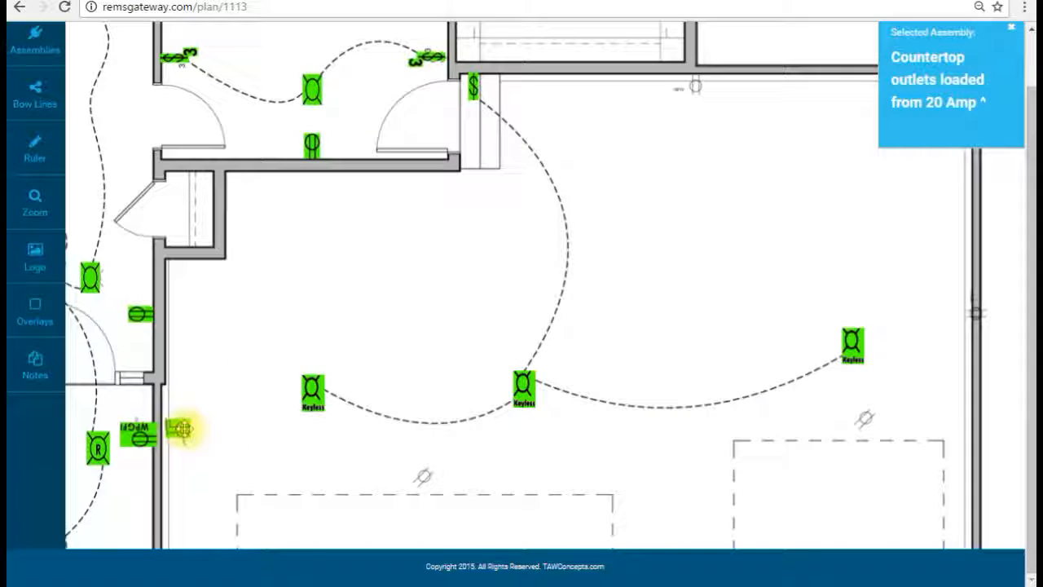
scroll(554, 269, "up", 2)
left_click(610, 247)
left_click(653, 278)
left_click(613, 253)
left_click_drag(675, 235, 672, 233)
left_click_drag(862, 390, 682, 198)
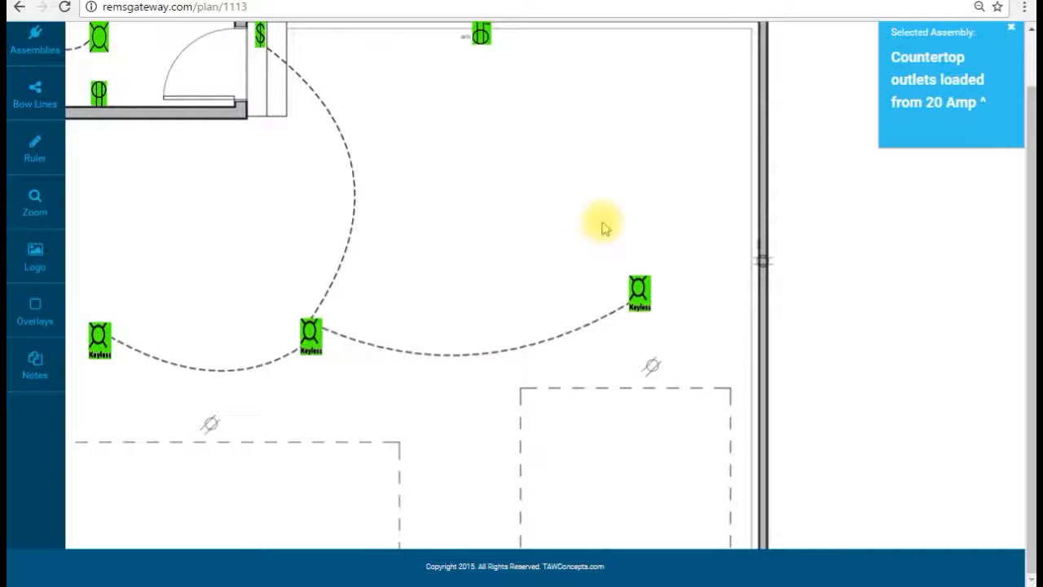
Step: Place a GFCI with 20 amp breaker, rotated horizontal, on the room's right wall
left_click(37, 37)
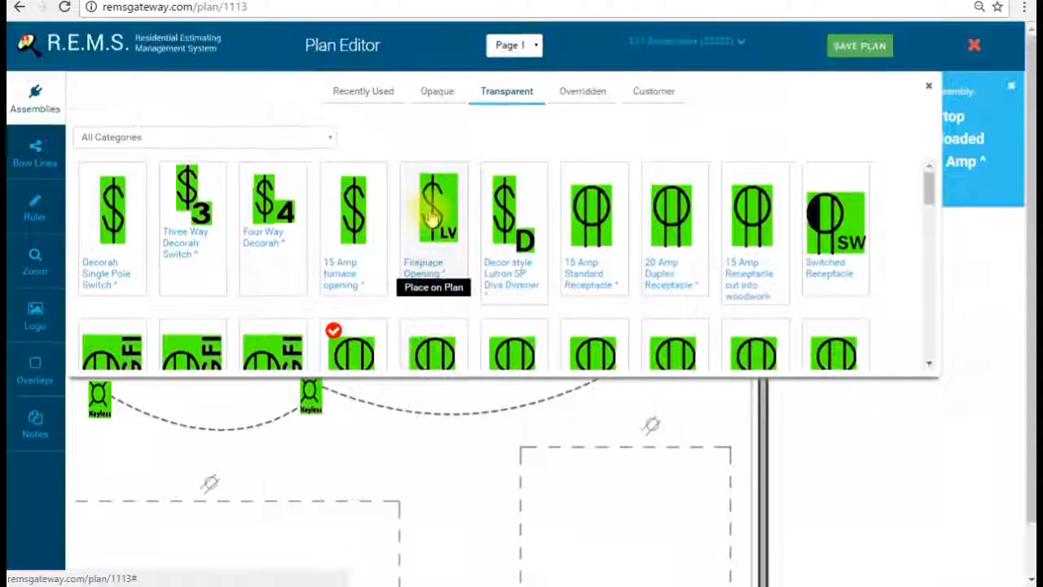
scroll(432, 216, "down", 2)
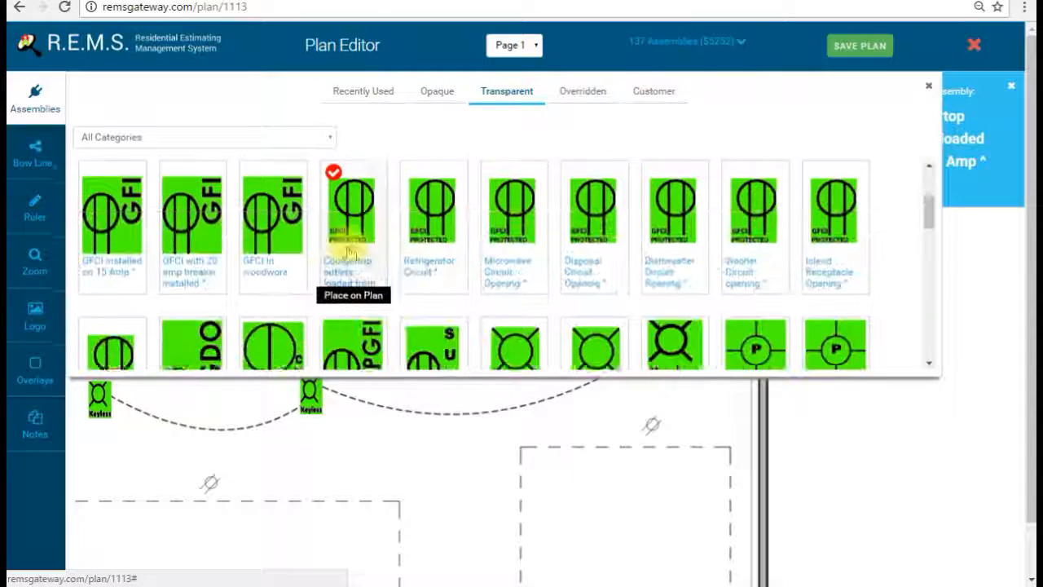
left_click(216, 238)
left_click(687, 305)
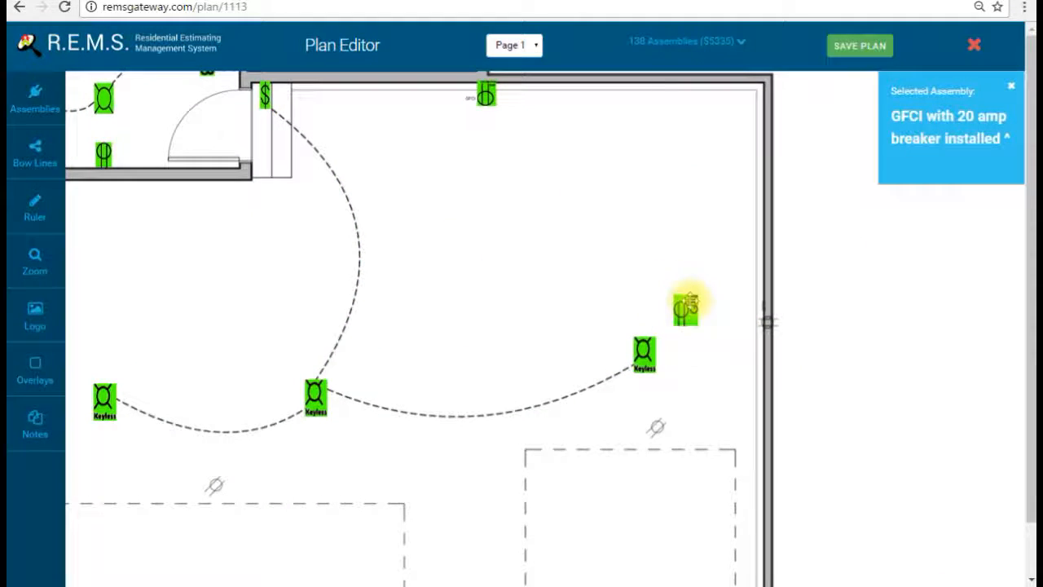
left_click(690, 302)
left_click(729, 336)
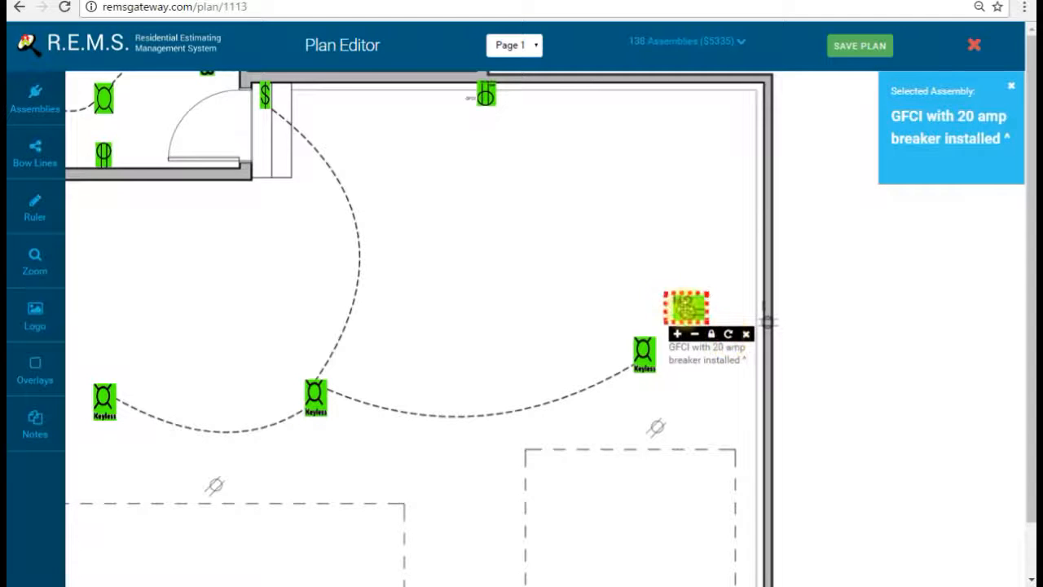
left_click_drag(690, 310, 736, 336)
left_click_drag(718, 422, 729, 315)
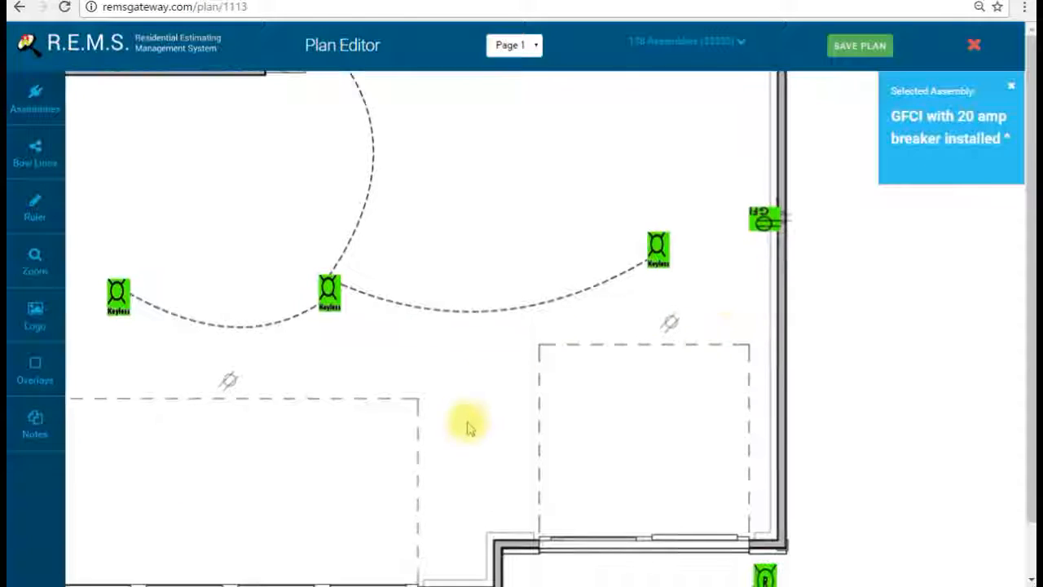
left_click_drag(429, 428, 595, 379)
Step: Place two Garage door outlet and low voltage openings above the left and right dashed boxes
left_click(22, 97)
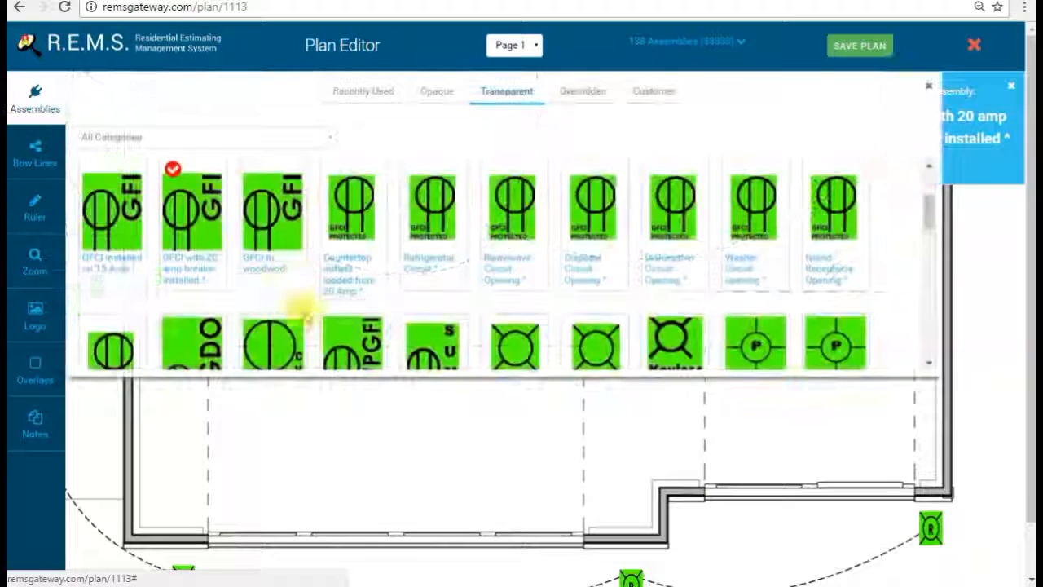
scroll(303, 309, "down", 1)
left_click(224, 324)
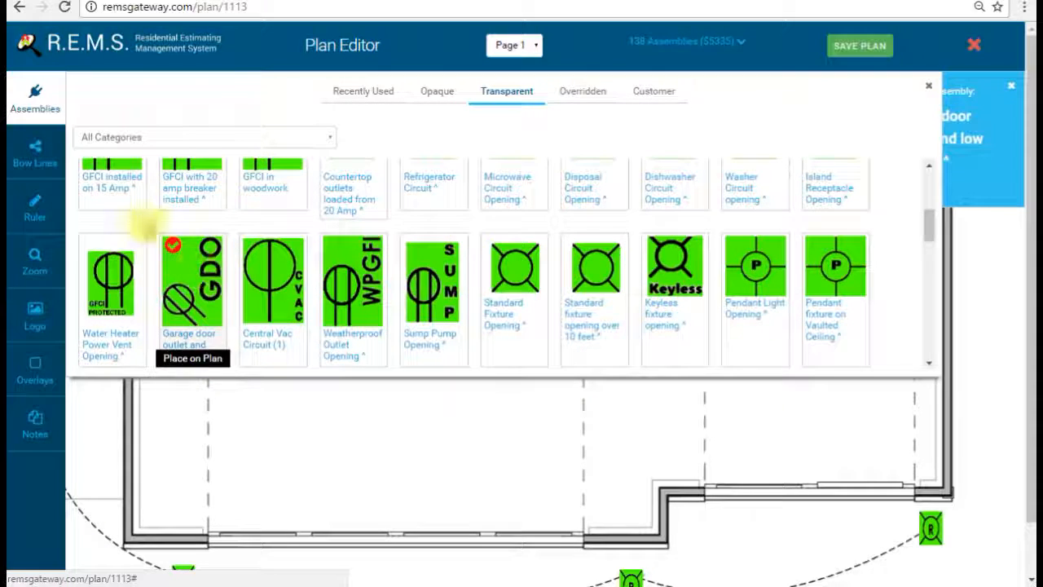
left_click(44, 91)
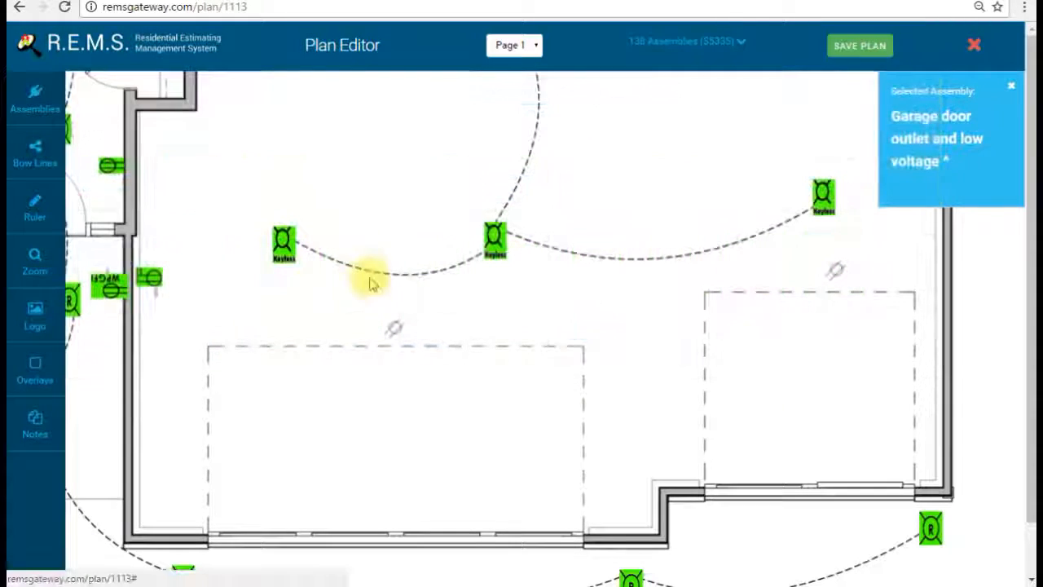
left_click(396, 322)
left_click(835, 273)
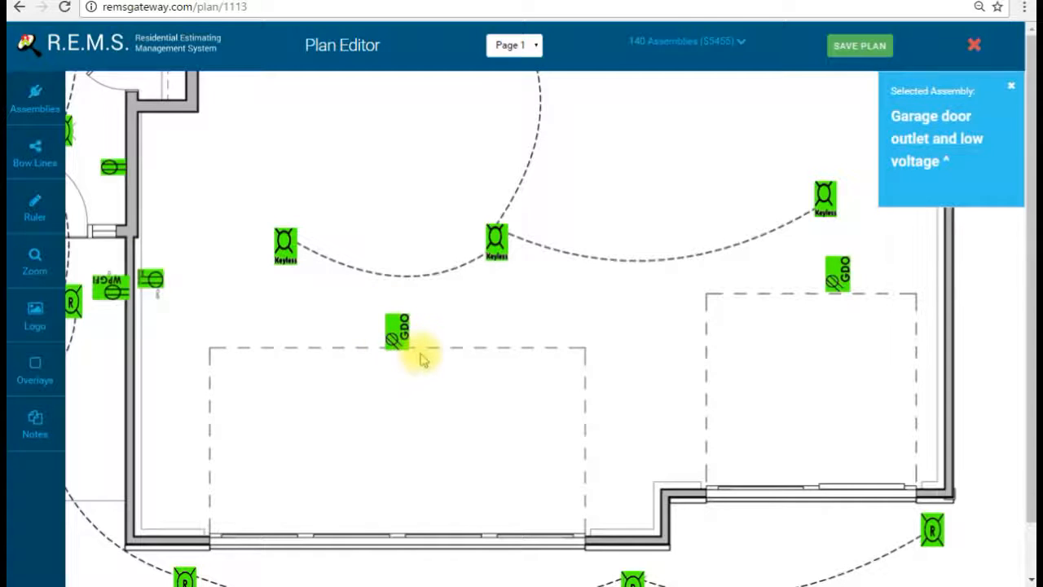
left_click_drag(415, 324, 411, 302)
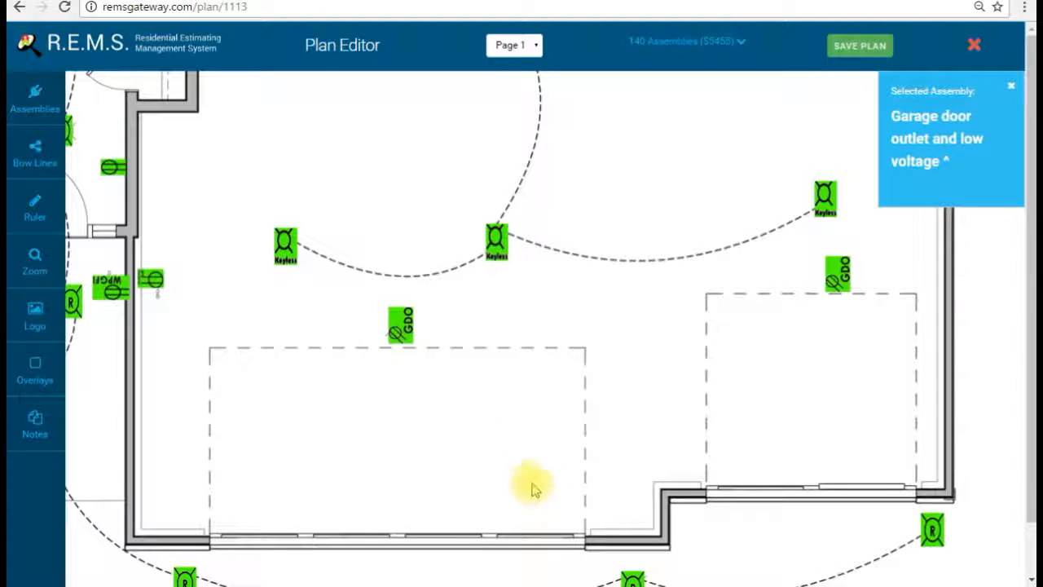
Step: Dismiss the current-assembly notice and pan up to the top wall and rooms above
scroll(407, 388, "up", 3)
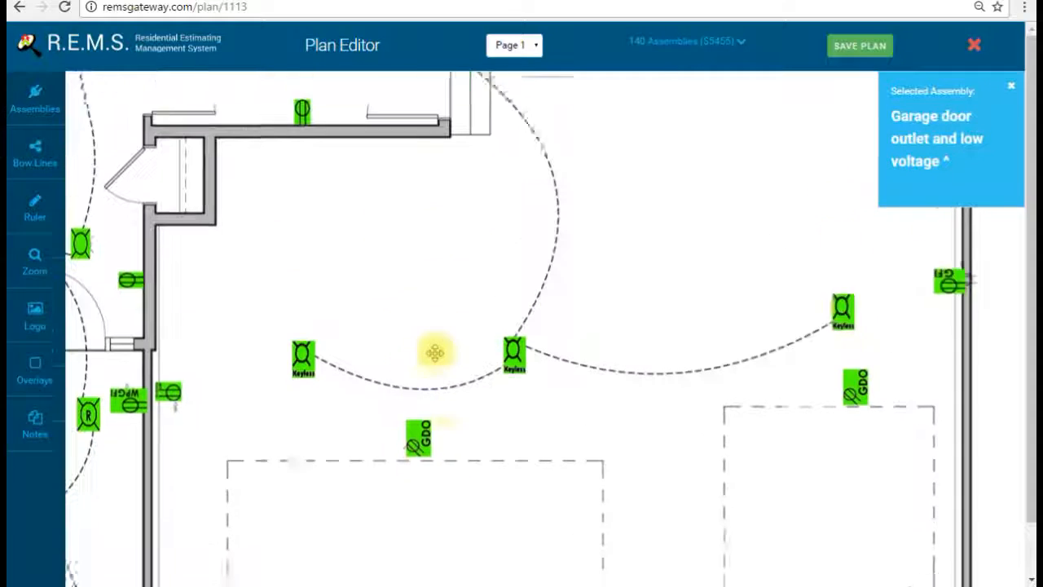
scroll(555, 303, "down", 2)
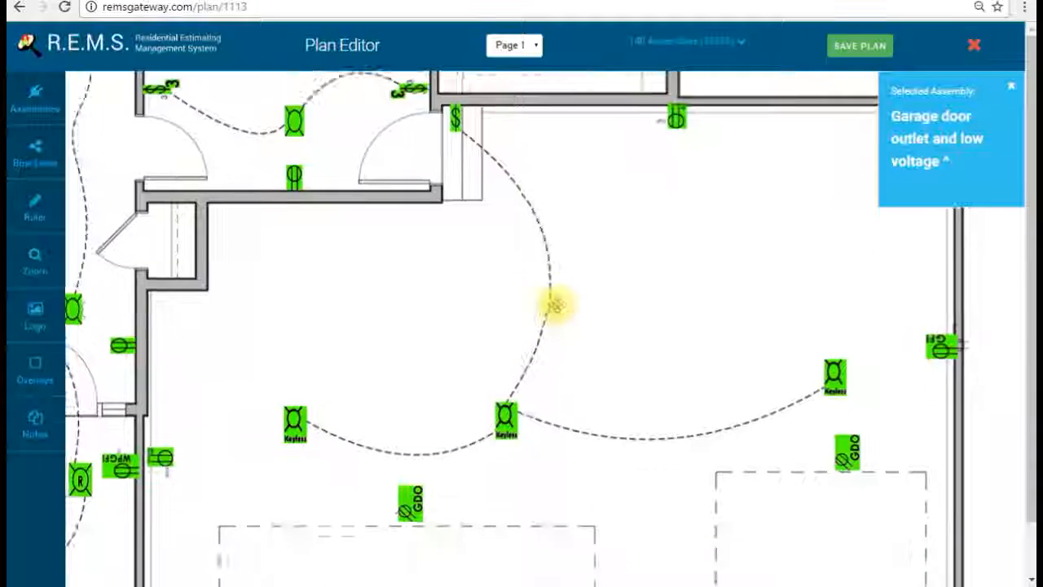
scroll(511, 441, "down", 1)
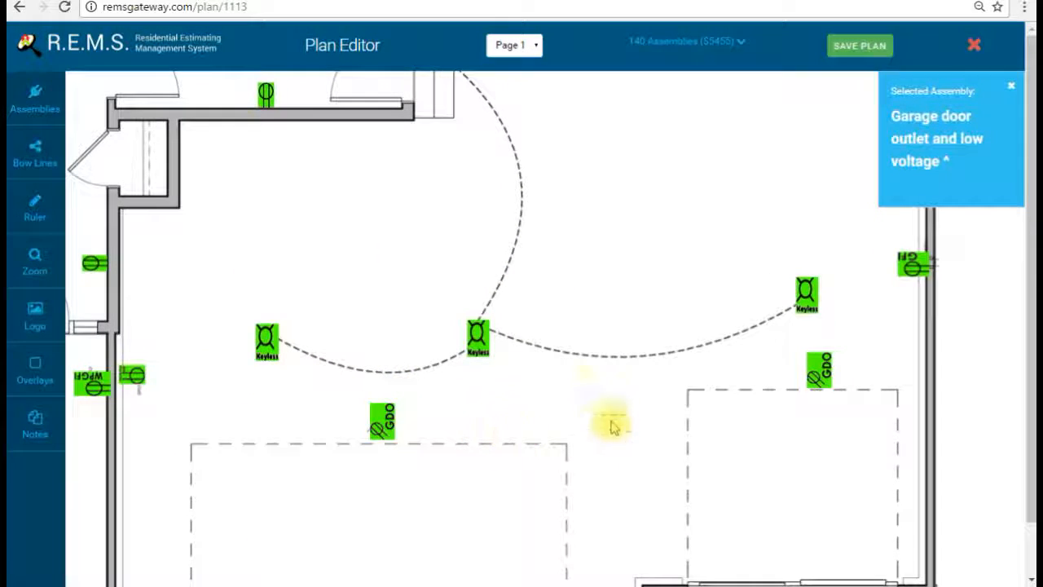
scroll(581, 443, "up", 1)
left_click_drag(580, 430, 579, 385)
left_click_drag(690, 403, 517, 415)
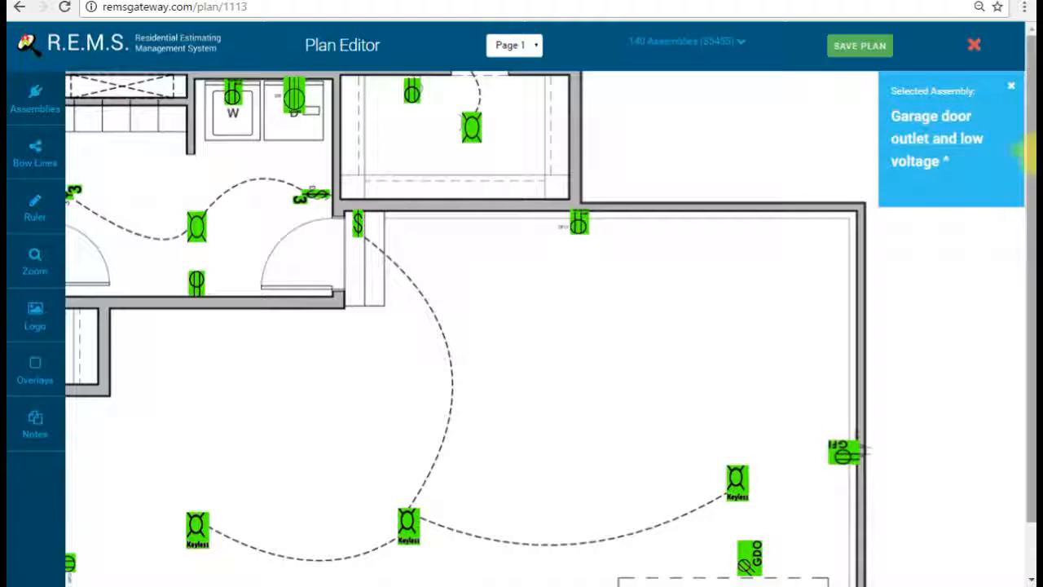
left_click(1009, 92)
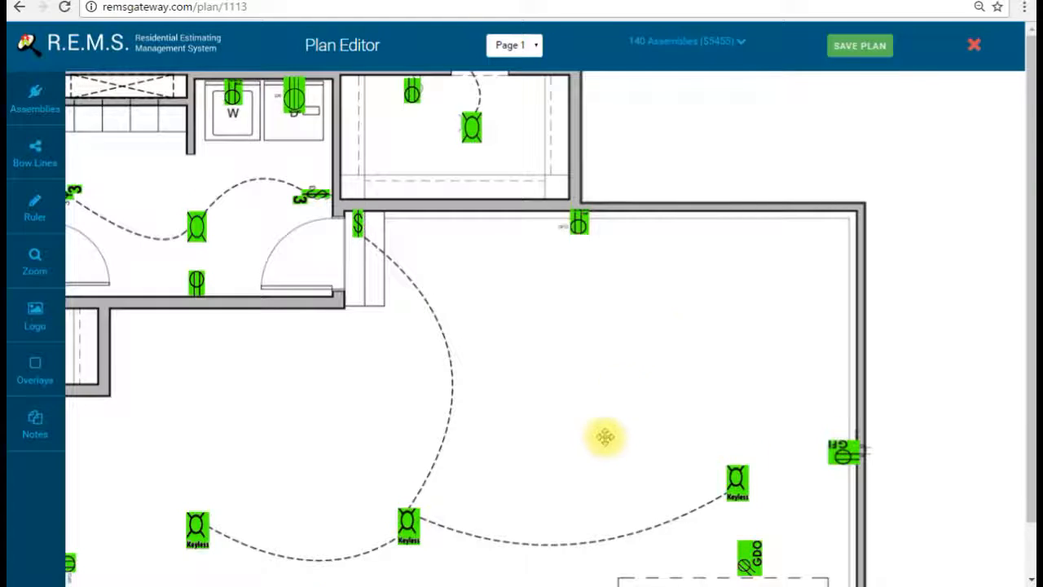
left_click_drag(601, 443, 632, 343)
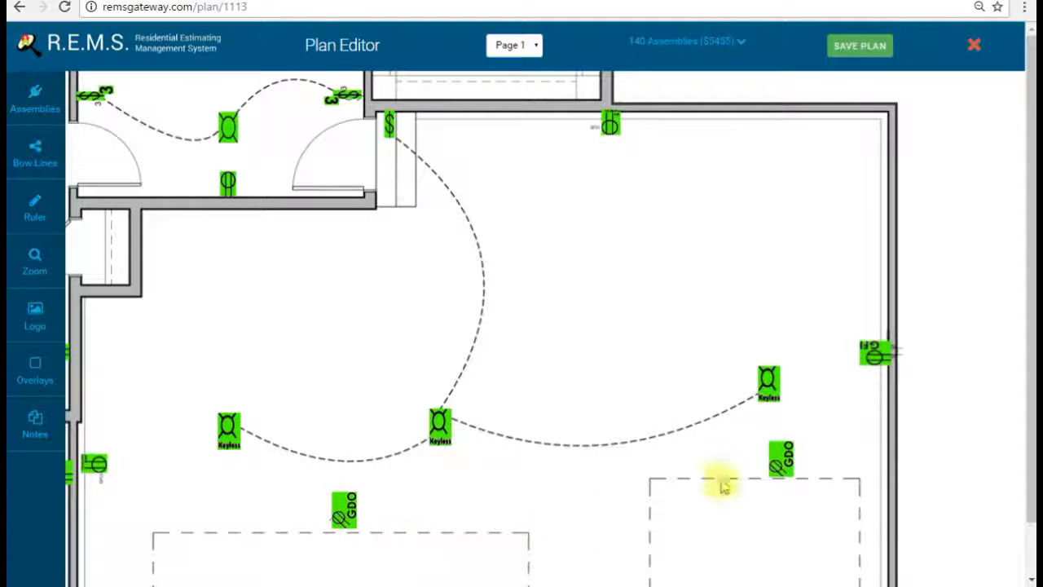
left_click_drag(692, 285, 657, 506)
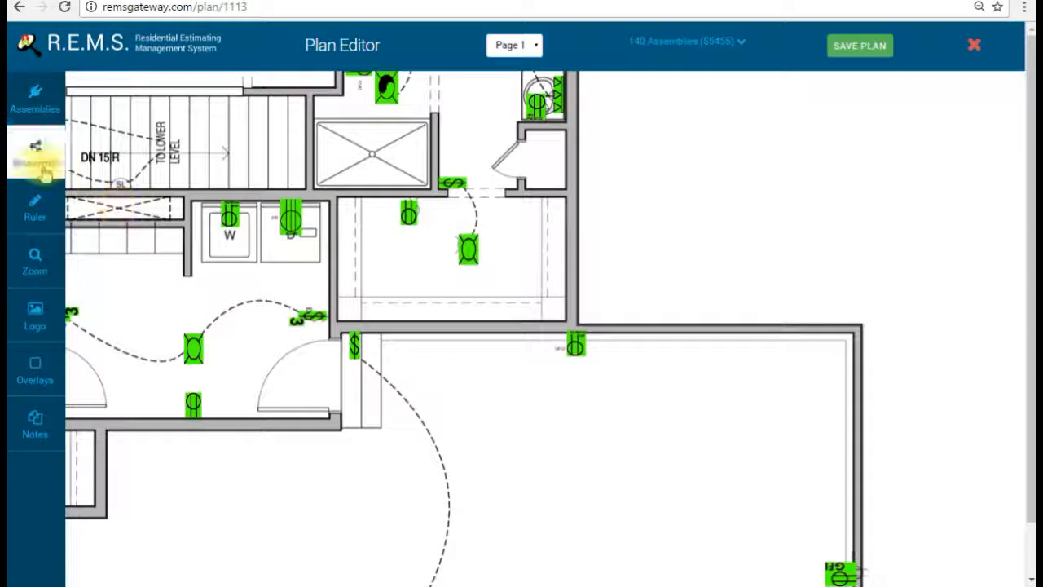
Step: Place an opaque Air Conditioner Opening 30 Amp outside the top wall, rotated 90 degrees
left_click(35, 114)
left_click(440, 94)
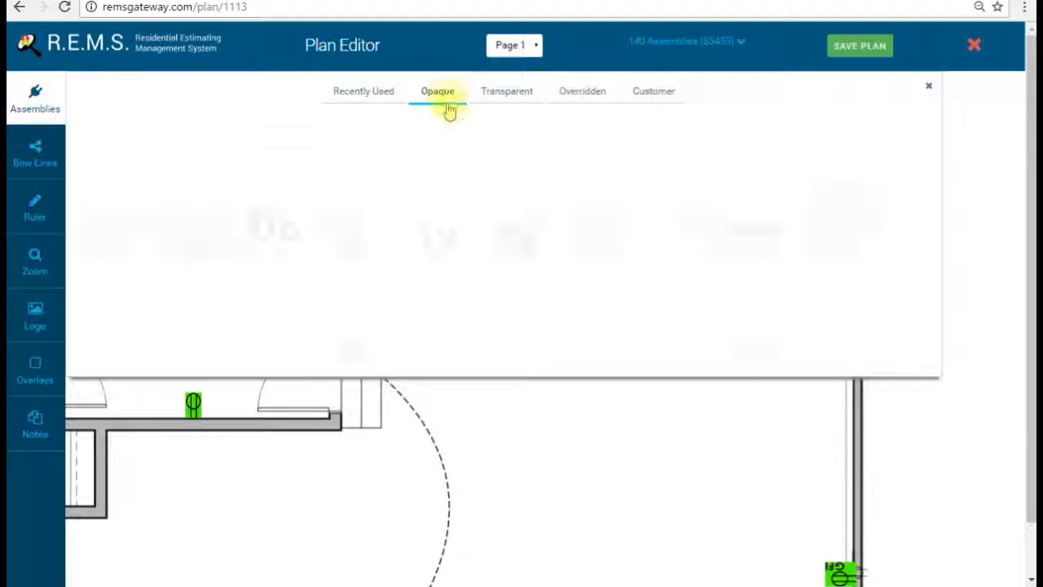
scroll(597, 269, "down", 1)
scroll(594, 273, "up", 5)
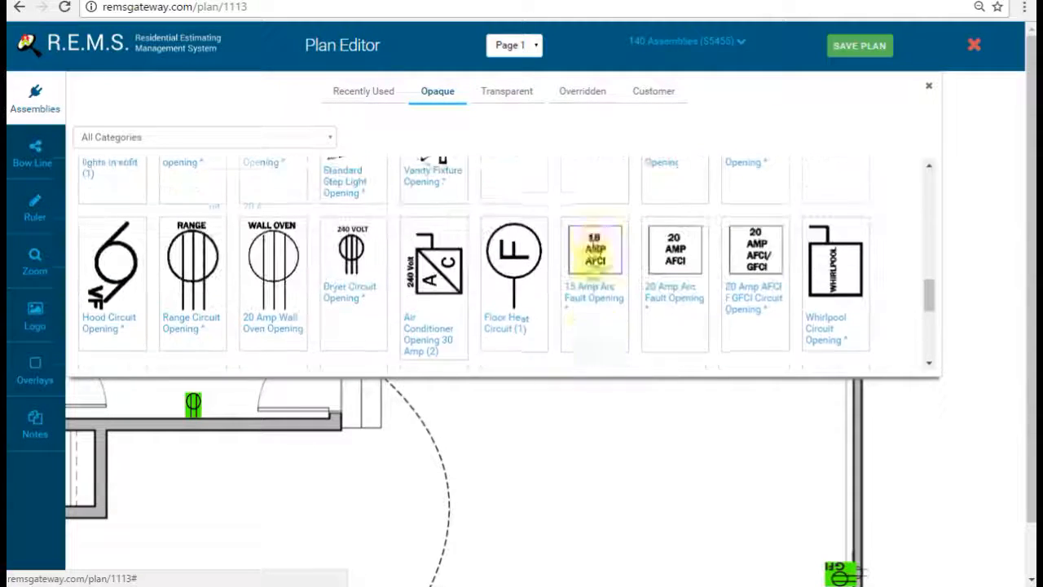
left_click(424, 336)
left_click(46, 111)
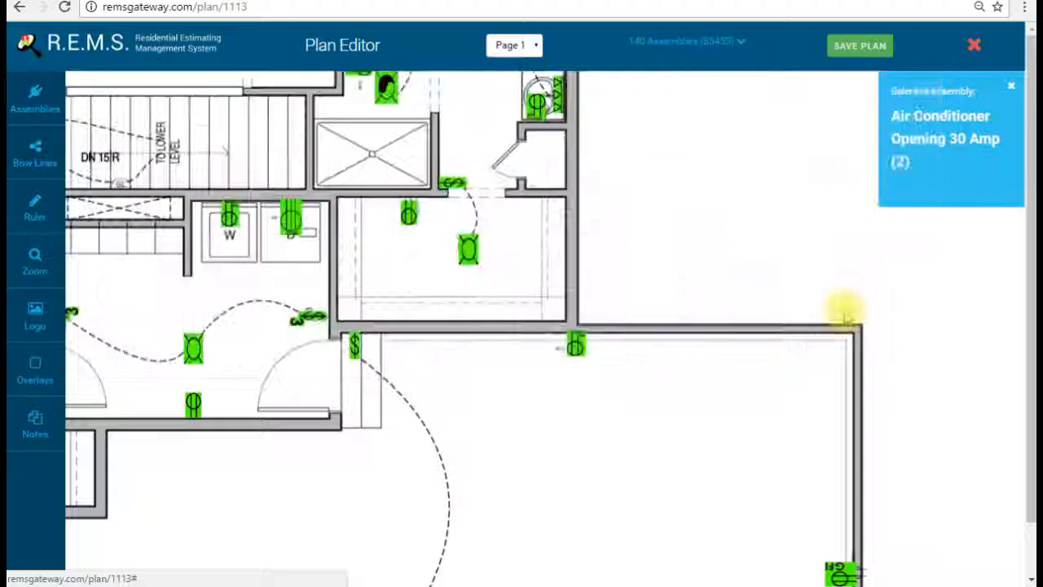
left_click(764, 287)
left_click(807, 317)
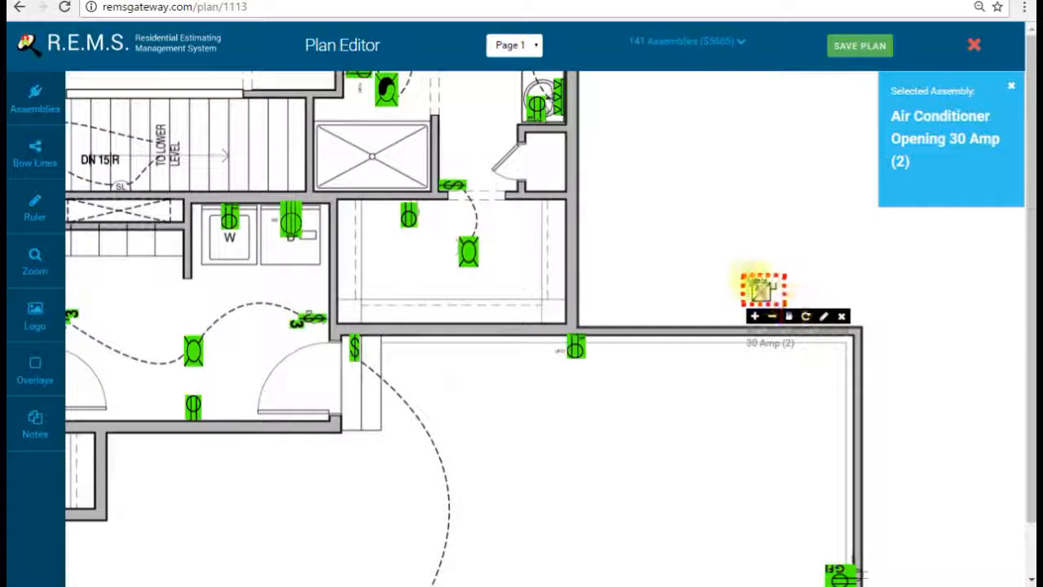
left_click(760, 289)
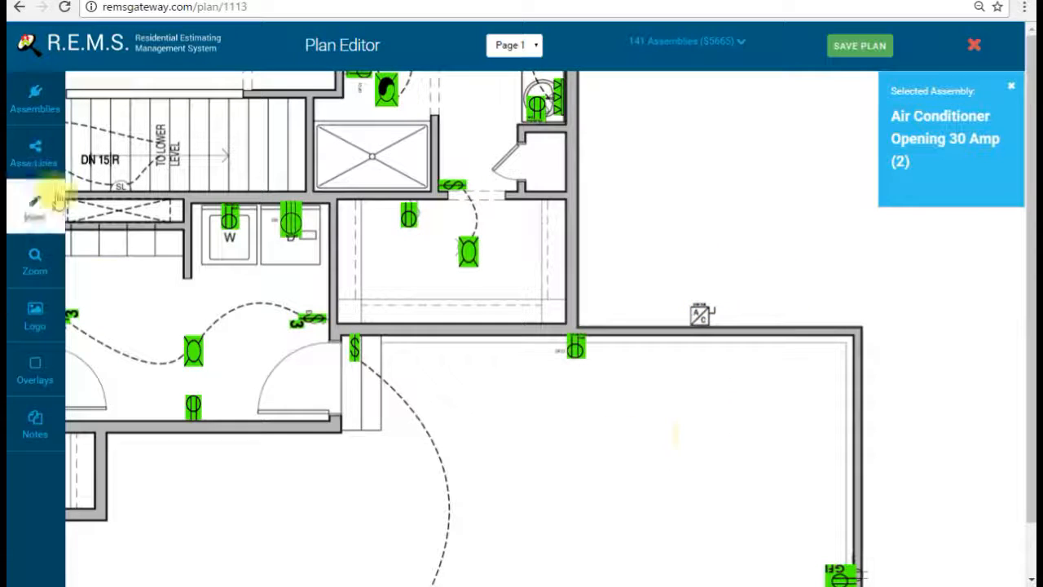
Step: Place a Weatherproof Outlet Opening beside the air conditioner opening
left_click(33, 104)
scroll(449, 289, "up", 3)
scroll(449, 290, "down", 3)
scroll(447, 289, "up", 6)
left_click(358, 277)
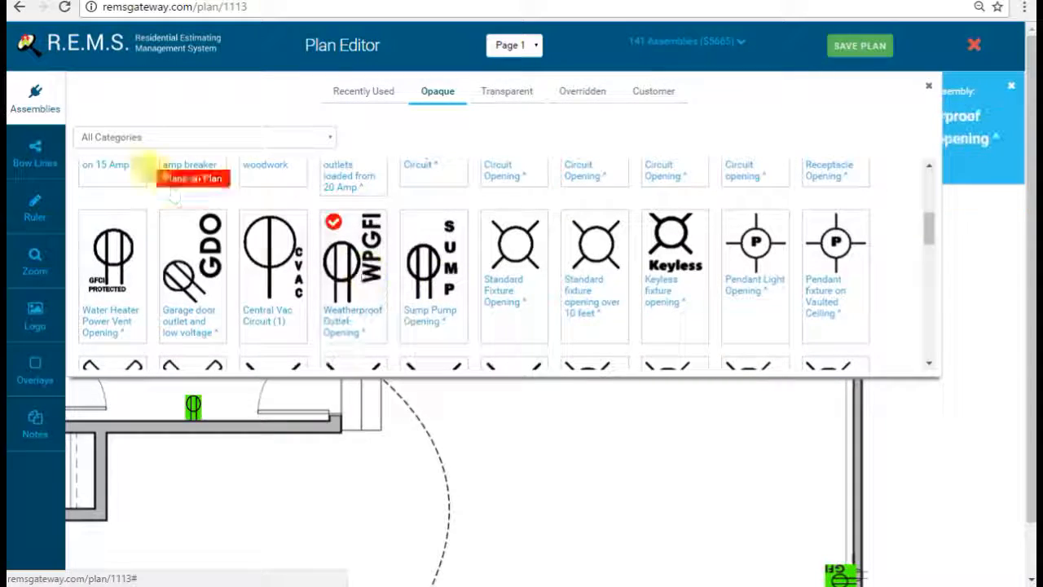
left_click(32, 123)
left_click(740, 310)
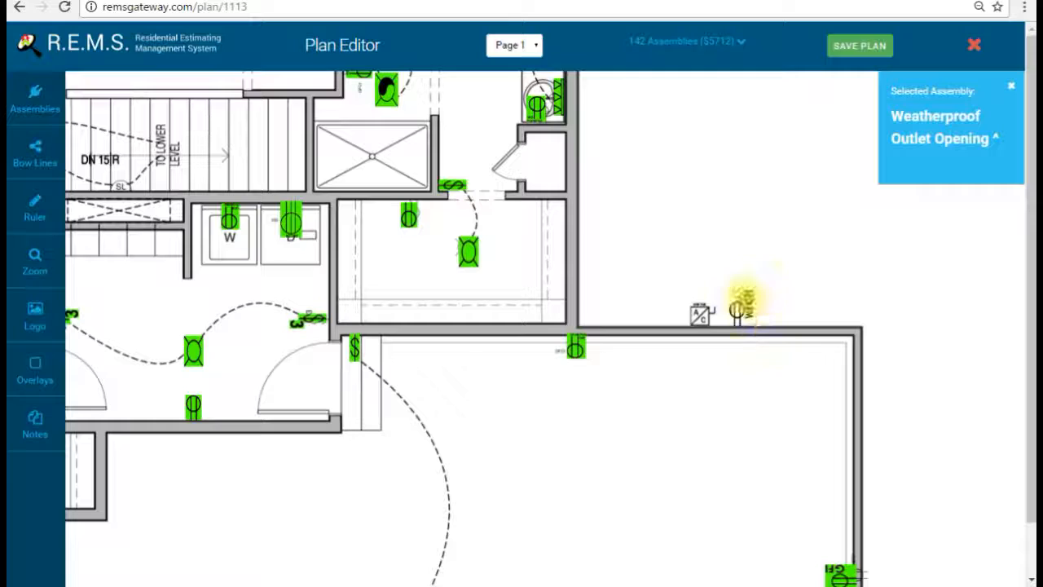
left_click_drag(750, 399, 726, 298)
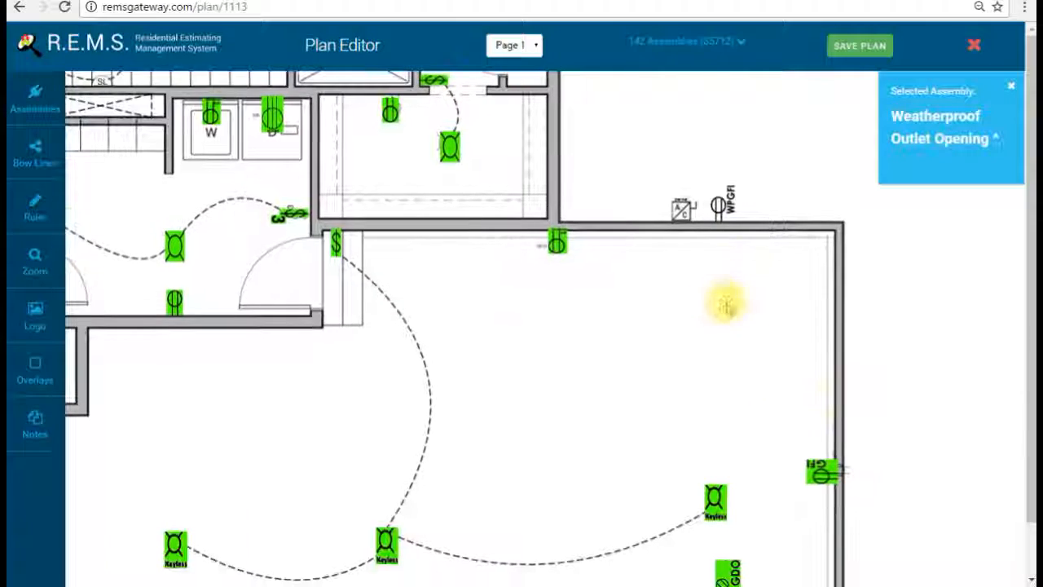
Step: Place a 200 Amp Garage Service assembly on the basement's right wall
left_click(29, 102)
scroll(489, 281, "down", 10)
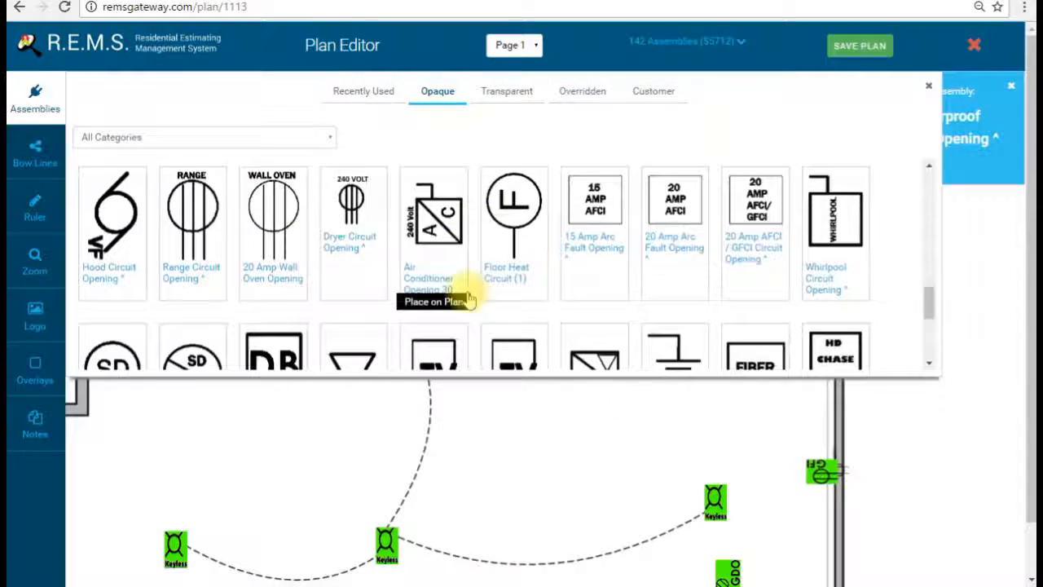
scroll(428, 285, "down", 5)
left_click(102, 261)
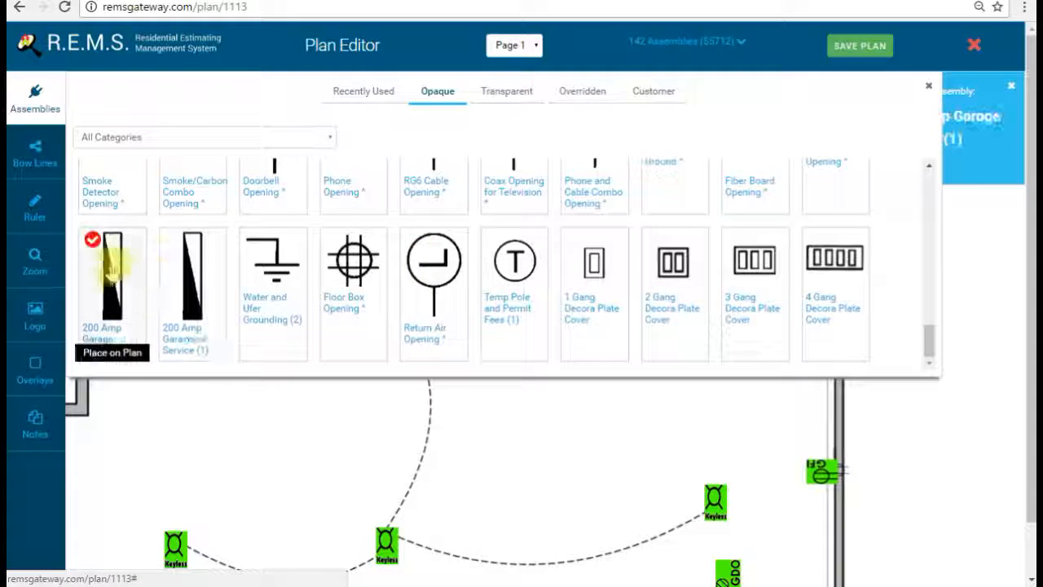
left_click(49, 119)
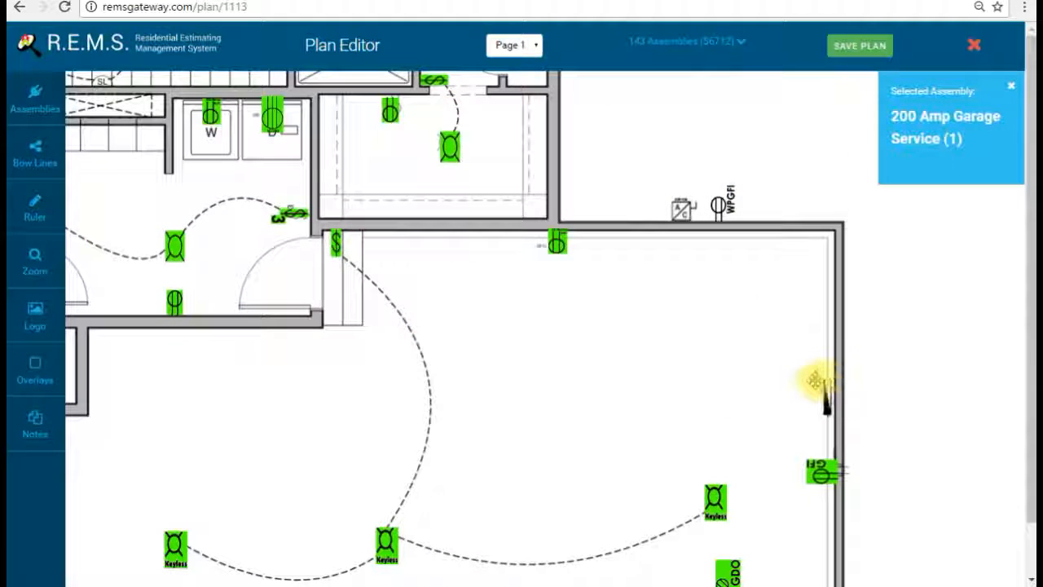
left_click_drag(819, 381, 657, 339)
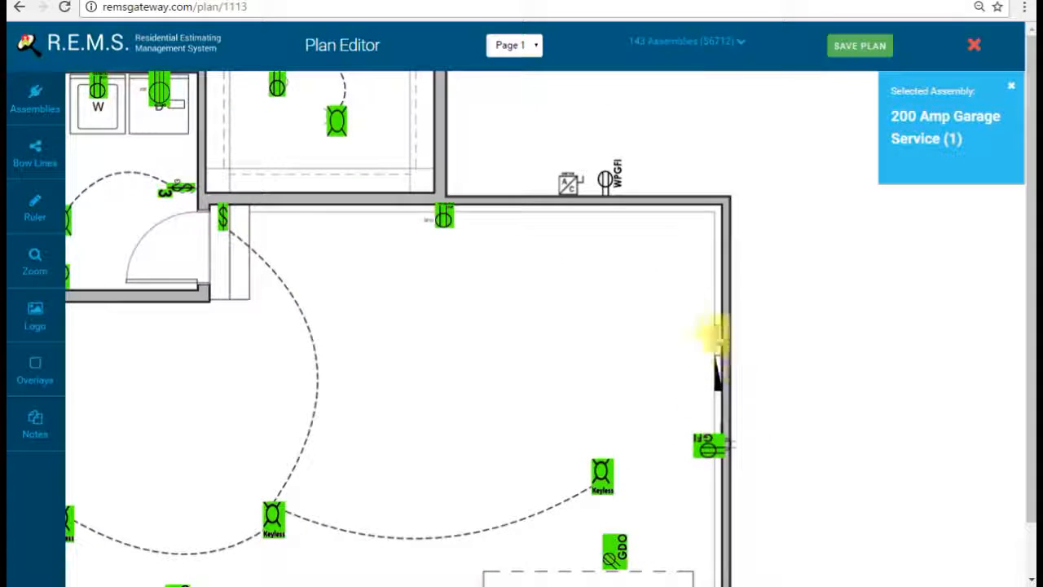
left_click_drag(628, 326, 529, 355)
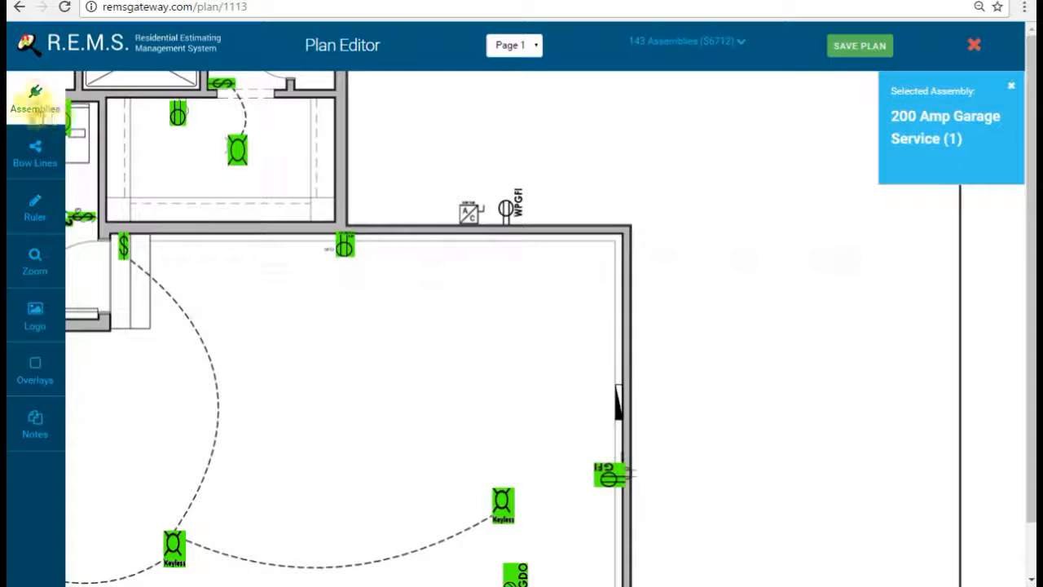
Step: Drop a Unisystem Ground beside the basement wall, then pan up toward the kitchen and fan room
left_click(35, 100)
scroll(484, 275, "up", 2)
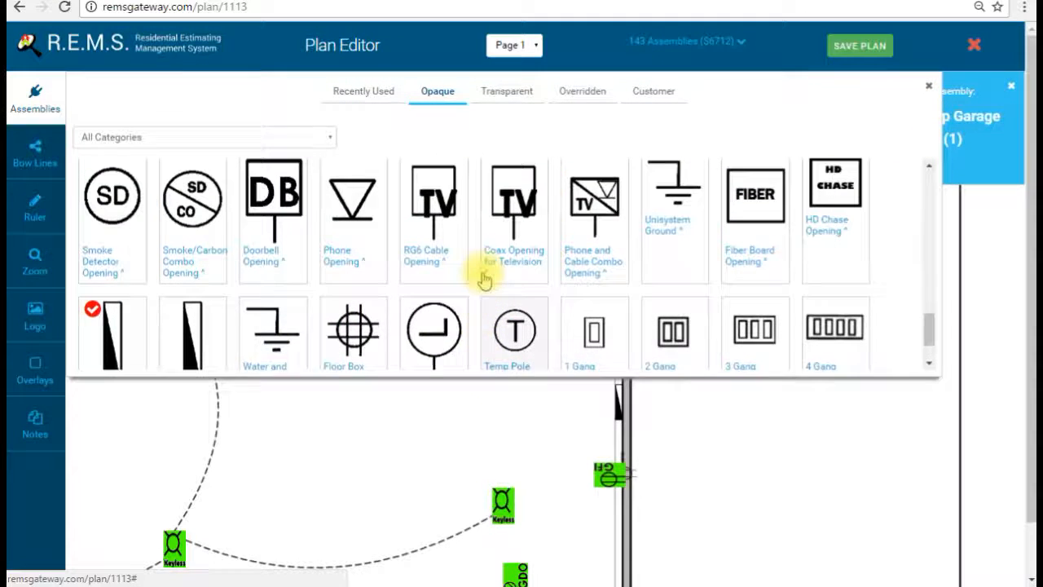
left_click(684, 257)
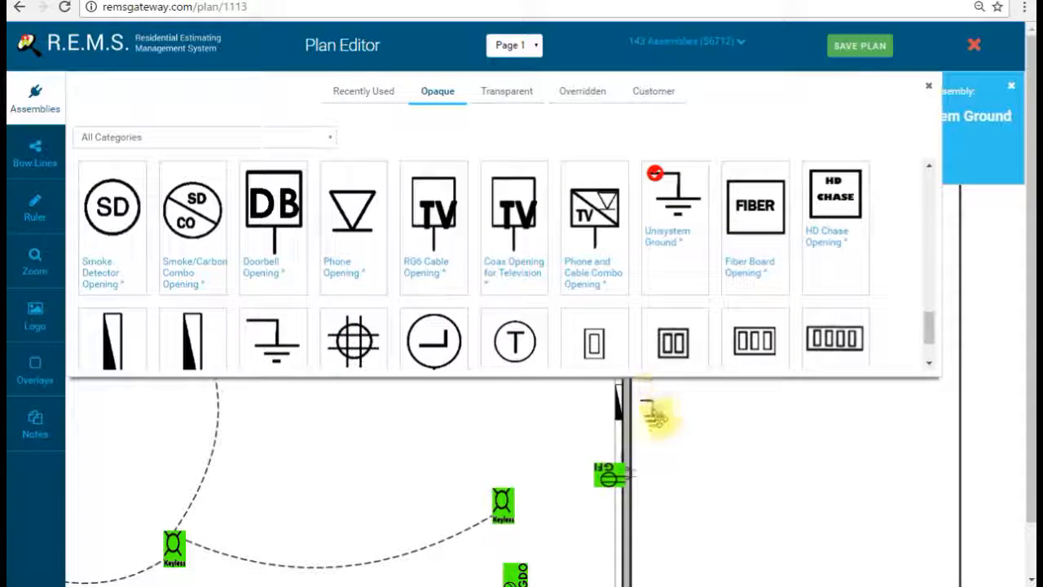
left_click(33, 92)
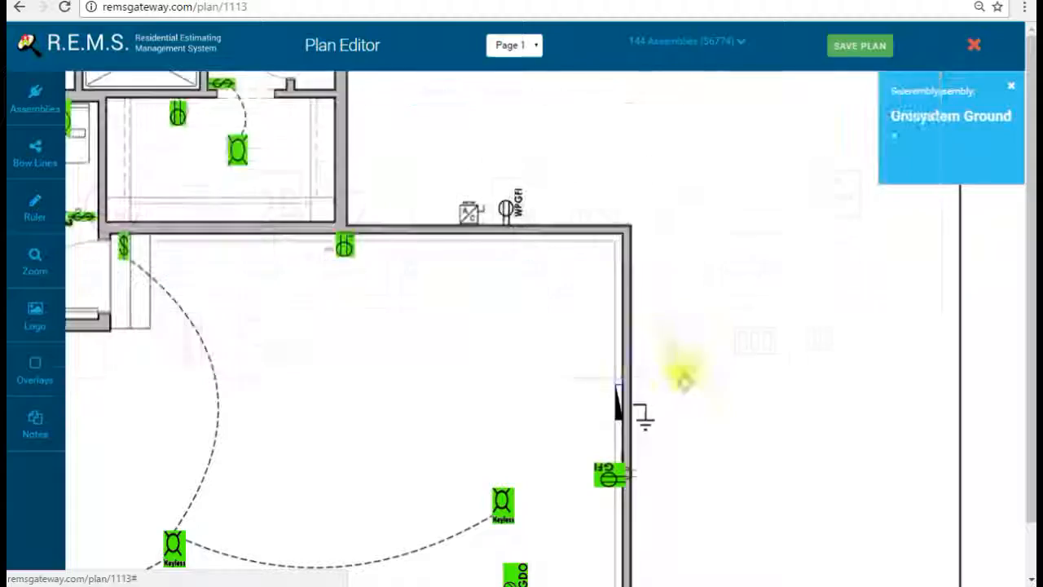
left_click_drag(489, 404, 848, 208)
left_click_drag(533, 349, 573, 403)
left_click_drag(527, 217, 660, 431)
left_click_drag(554, 314, 568, 461)
left_click_drag(503, 214, 498, 310)
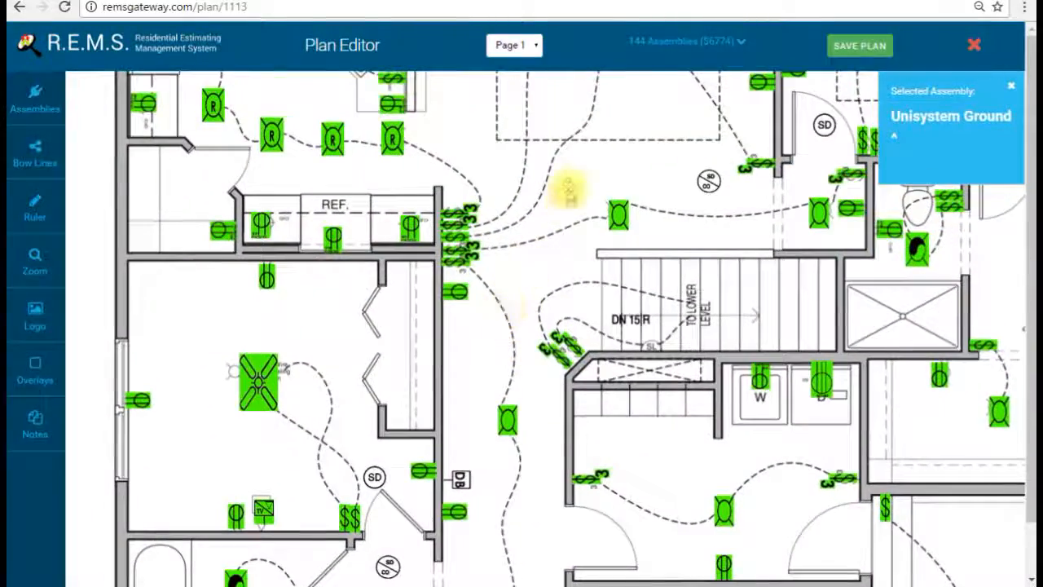
left_click_drag(566, 191, 549, 342)
left_click_drag(546, 291, 555, 421)
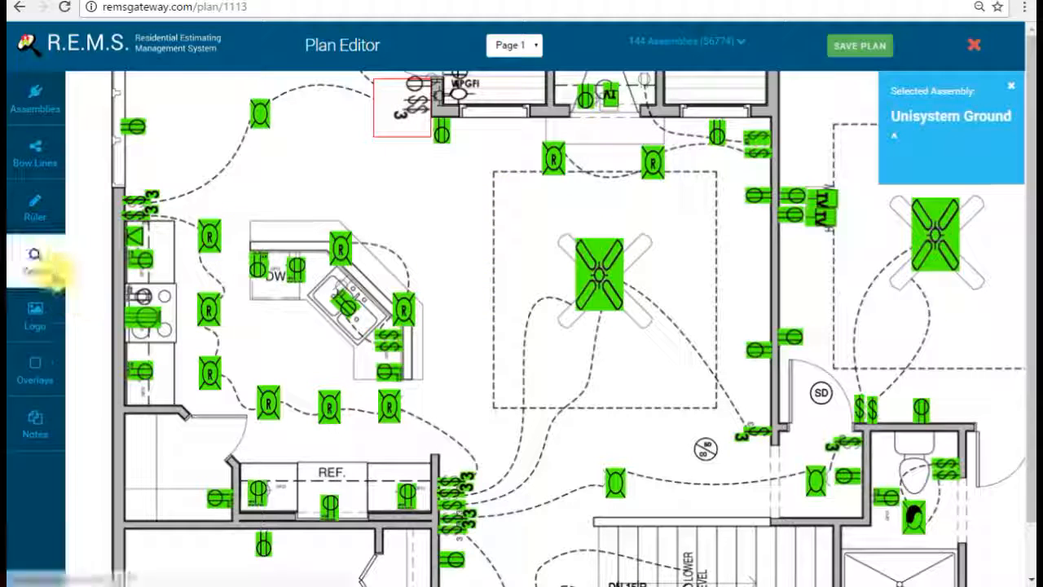
Step: Zoom out two steps and pick the 1 Gang Decora Plate Cover from the Transparent set
left_click(49, 275)
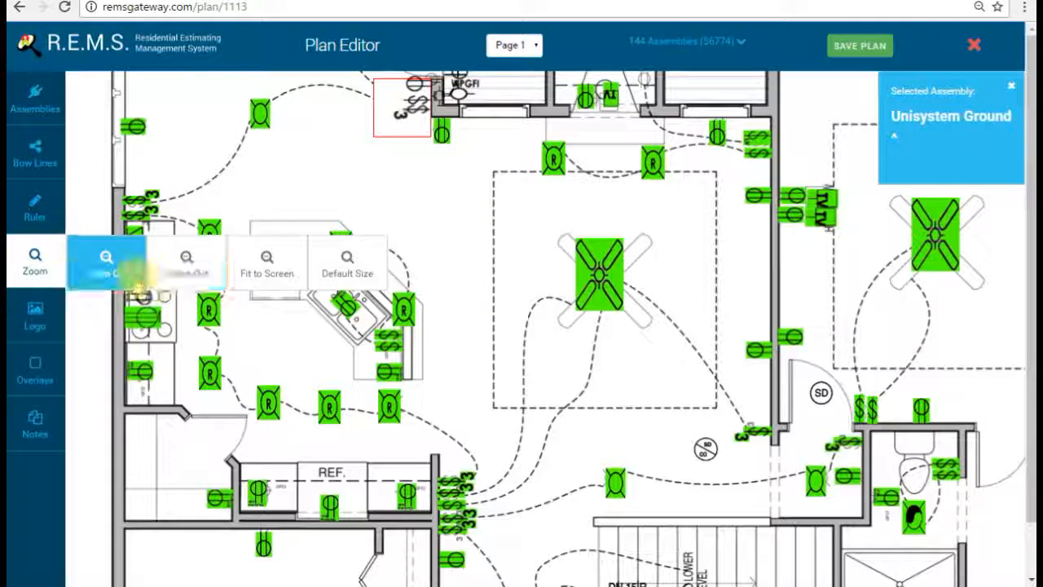
left_click(200, 277)
left_click(199, 277)
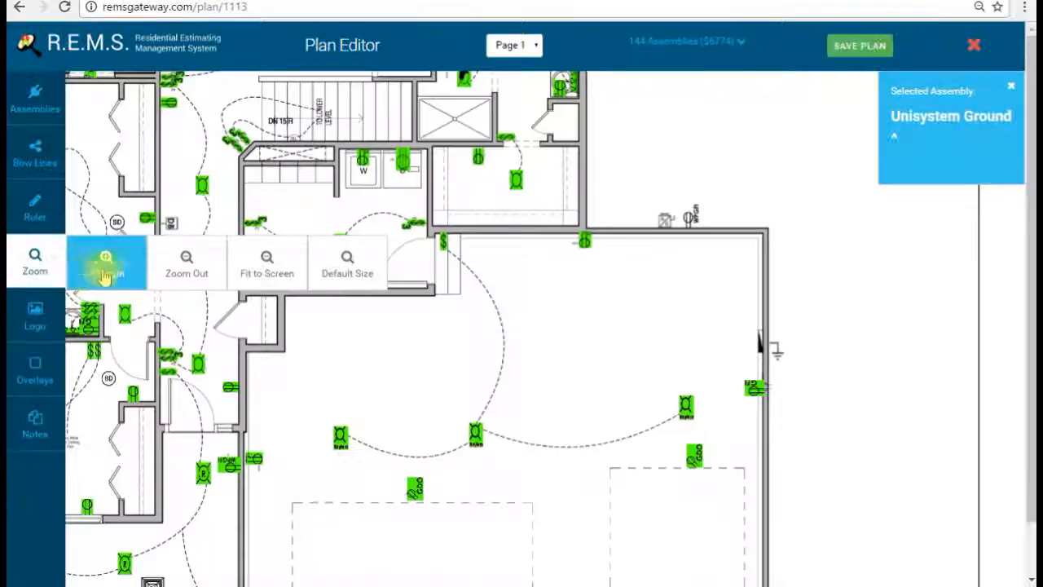
left_click_drag(445, 307, 665, 494)
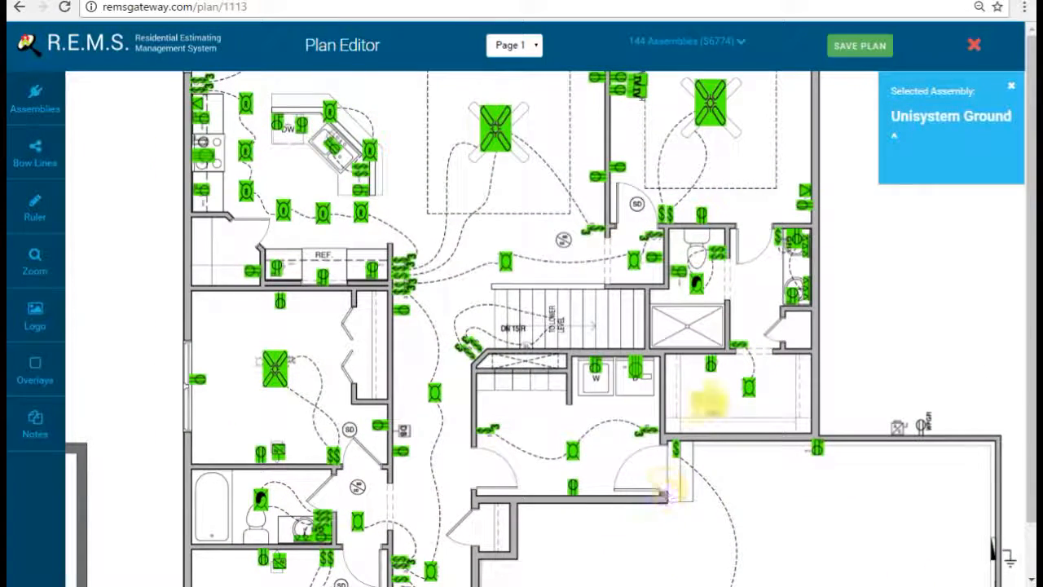
left_click(40, 102)
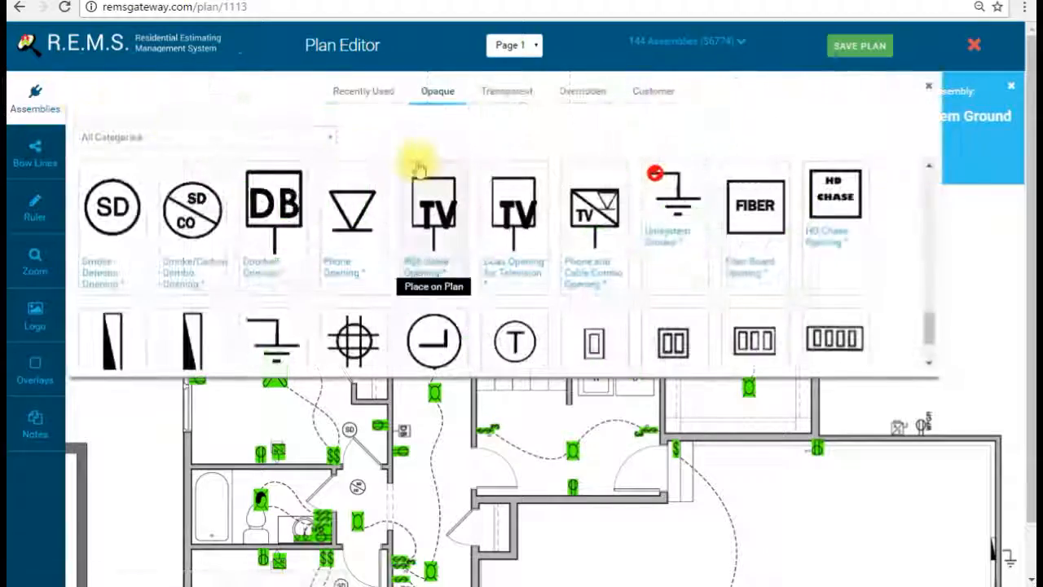
left_click(493, 92)
scroll(336, 269, "down", 2)
scroll(334, 273, "down", 8)
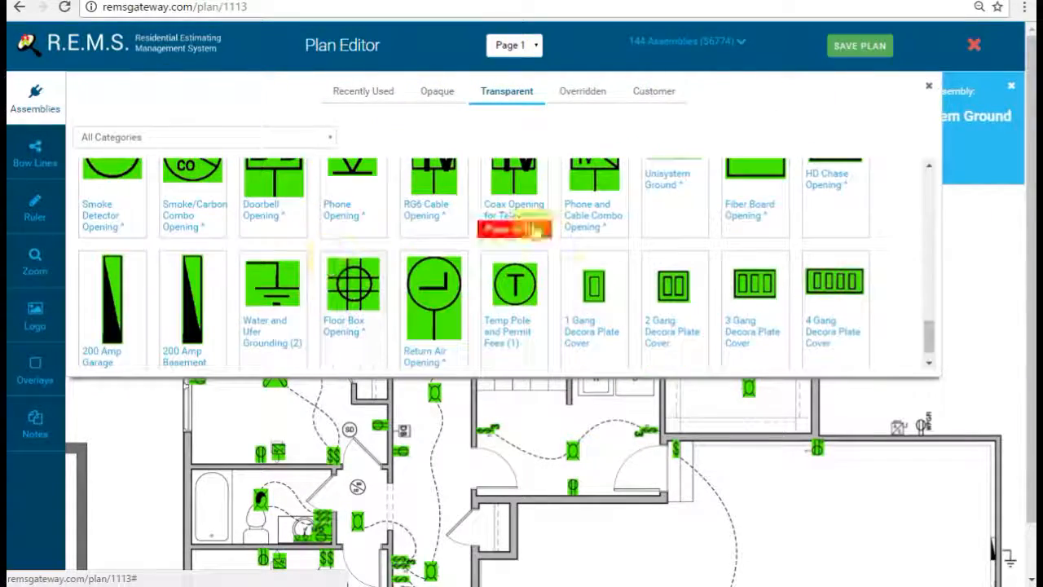
left_click(582, 285)
left_click(35, 98)
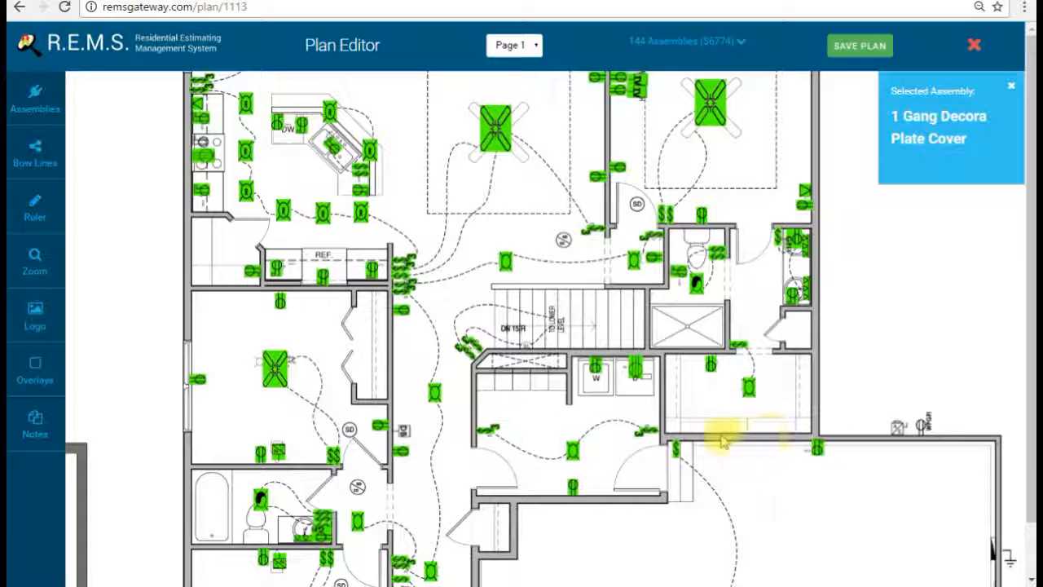
Step: Place 1 Gang Decora Plate Covers beside four single switches, including the shower wall
left_click(675, 419)
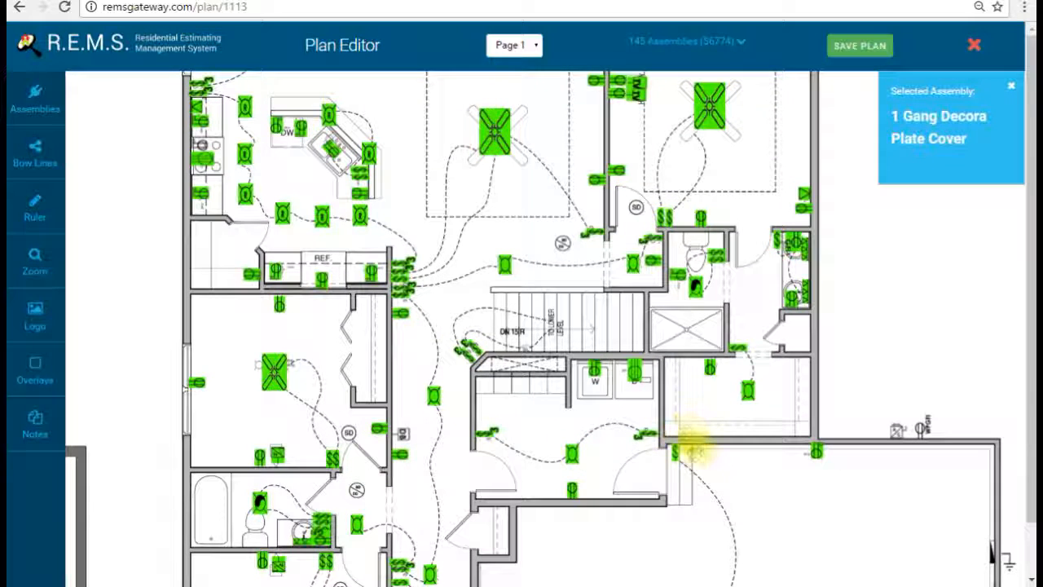
left_click(632, 397)
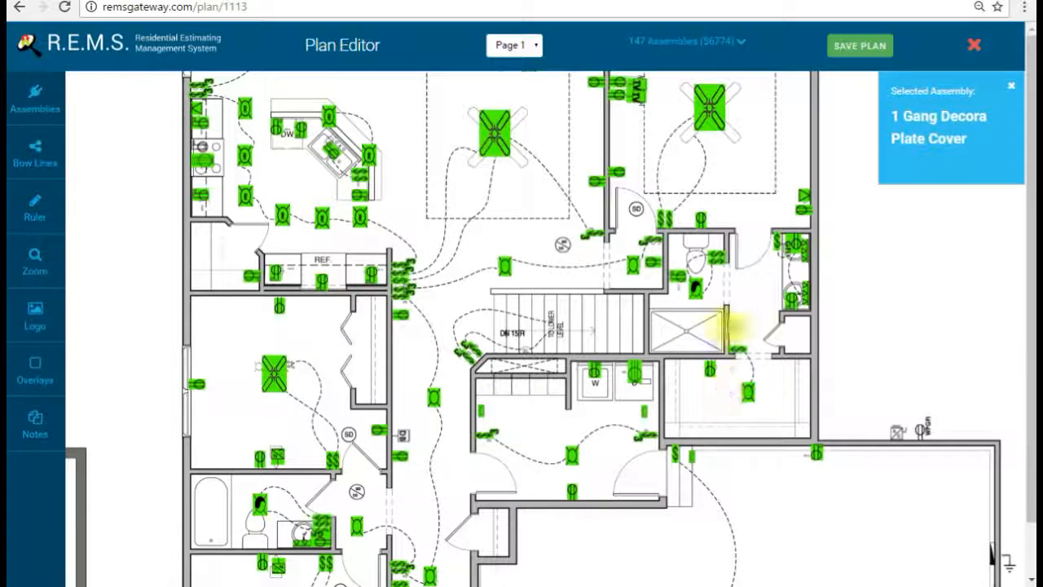
left_click(728, 328)
scroll(742, 264, "up", 3)
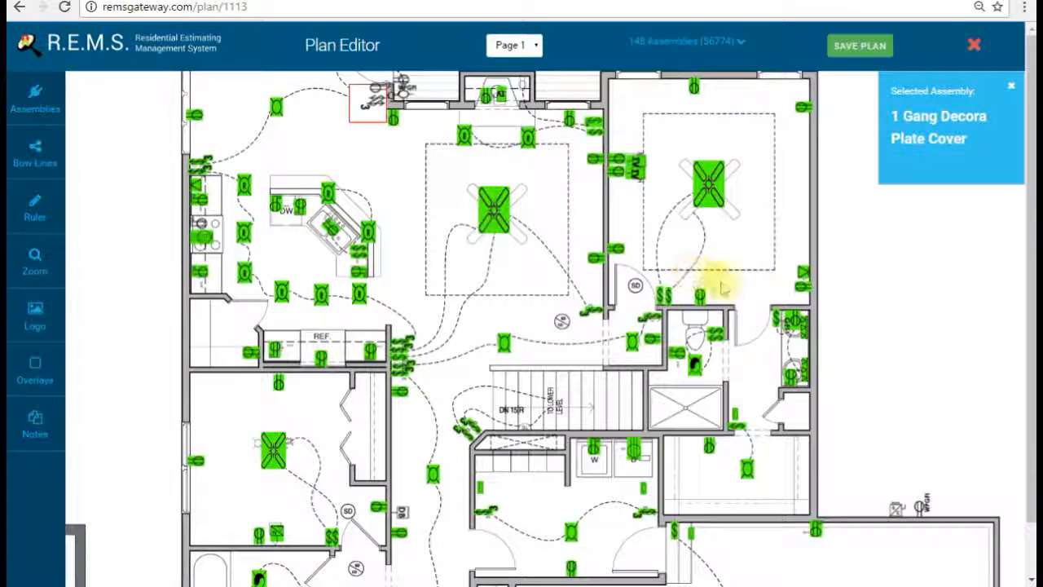
left_click(639, 284)
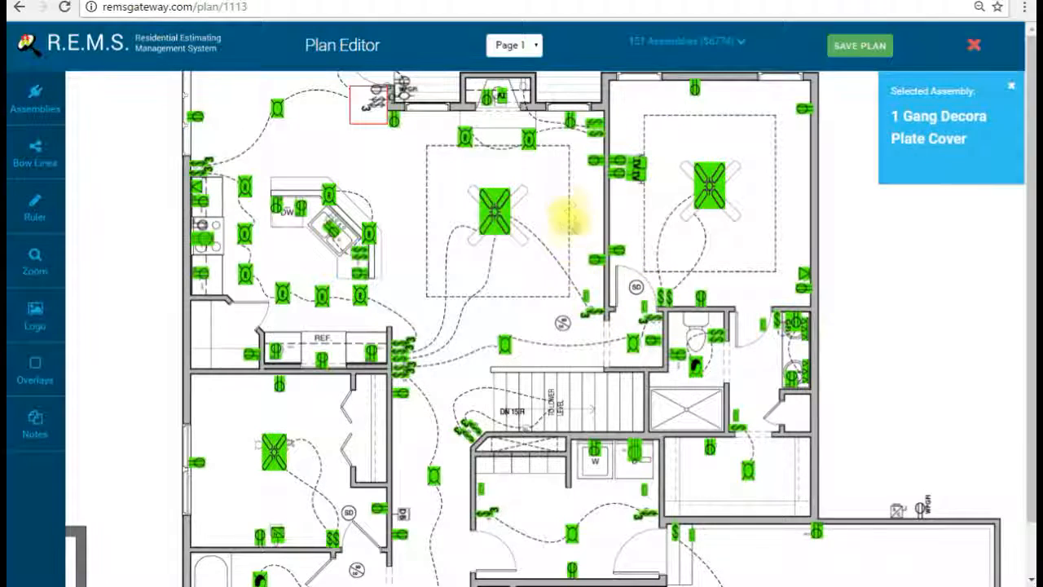
scroll(566, 245, "up", 1)
left_click_drag(400, 244, 463, 239)
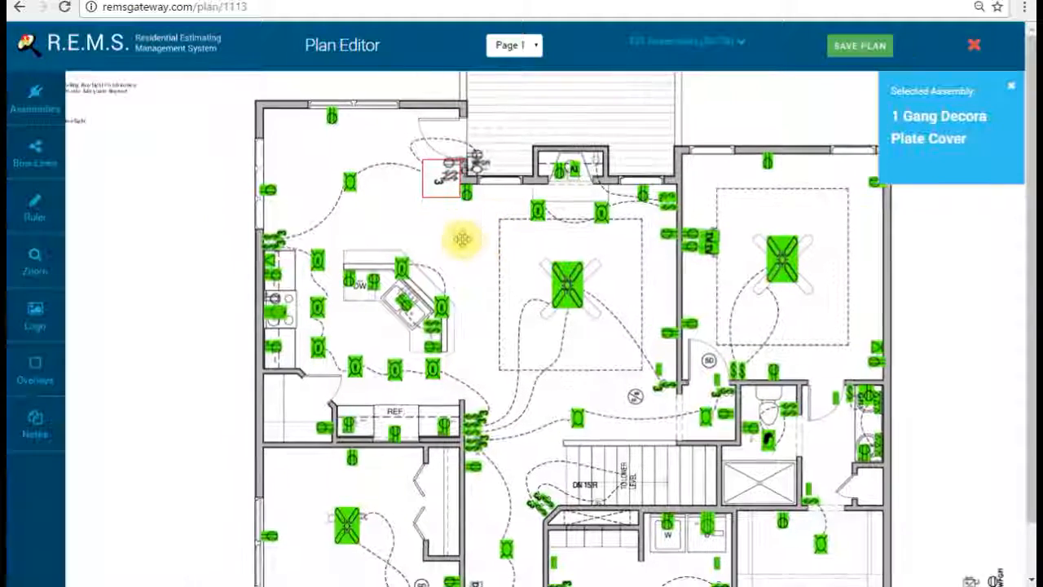
left_click_drag(506, 388, 496, 267)
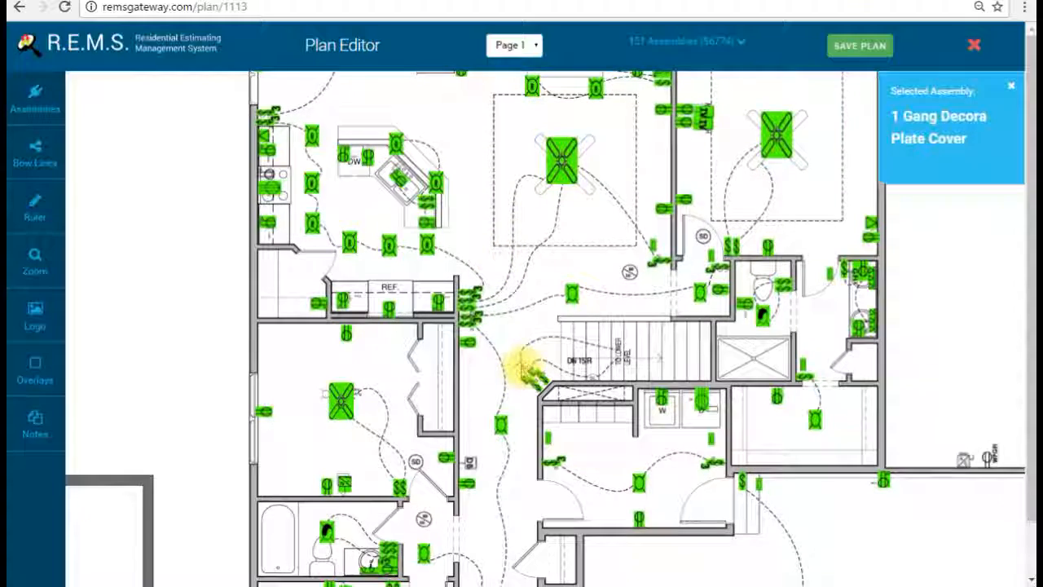
left_click_drag(525, 361, 530, 260)
left_click_drag(536, 396, 550, 296)
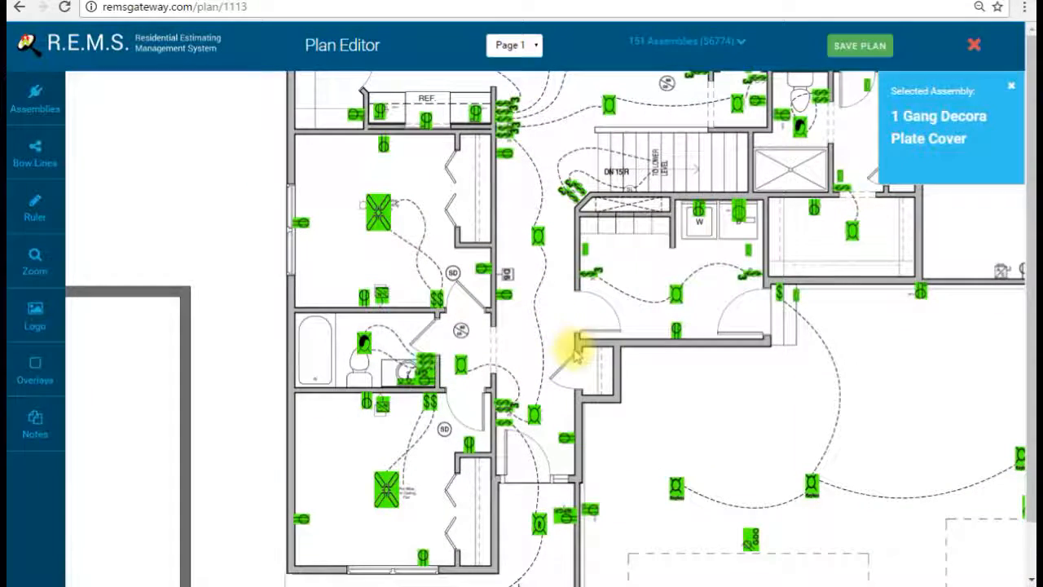
Step: Place 2 Gang Decora Plate Covers at two double switches, including one near the stairs
left_click(35, 99)
left_click(658, 280)
left_click(32, 95)
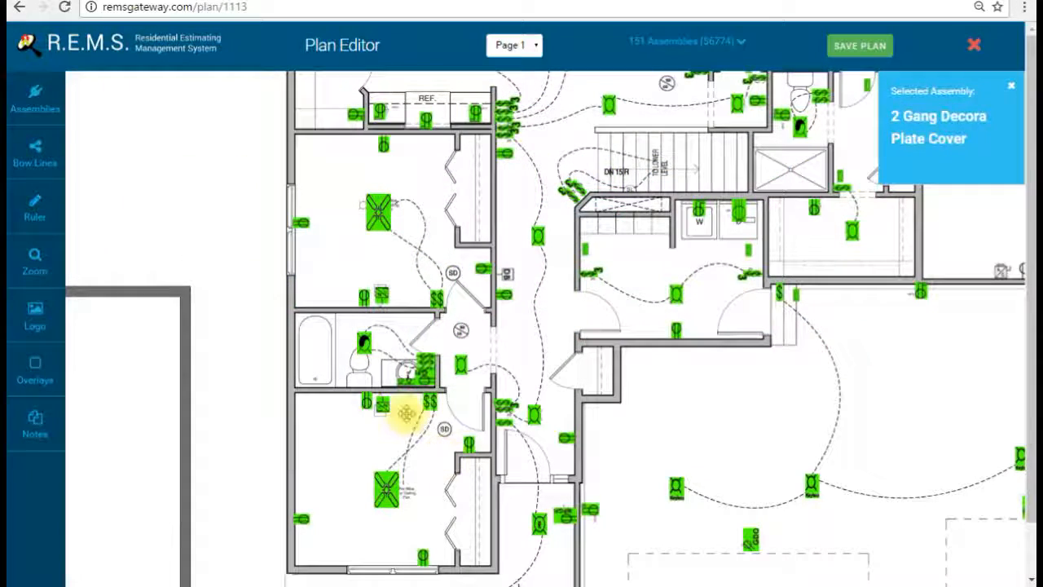
left_click(427, 278)
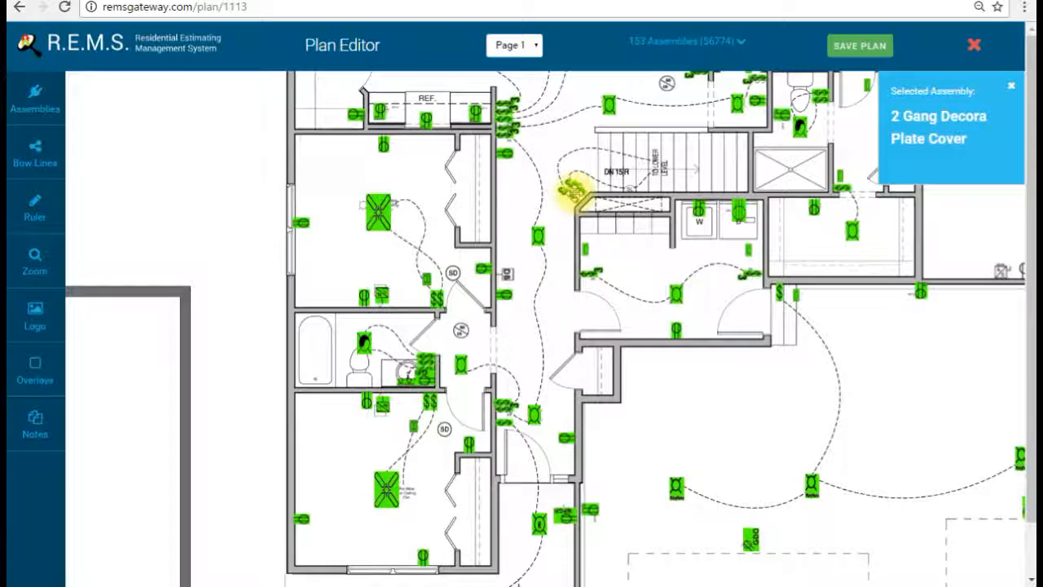
left_click_drag(640, 144, 600, 235)
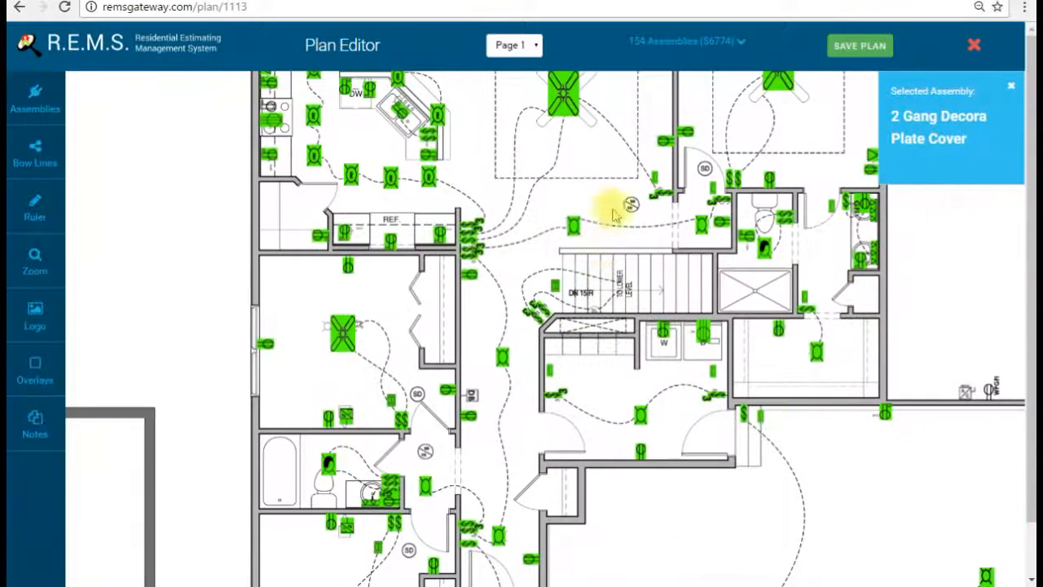
left_click_drag(670, 223, 601, 254)
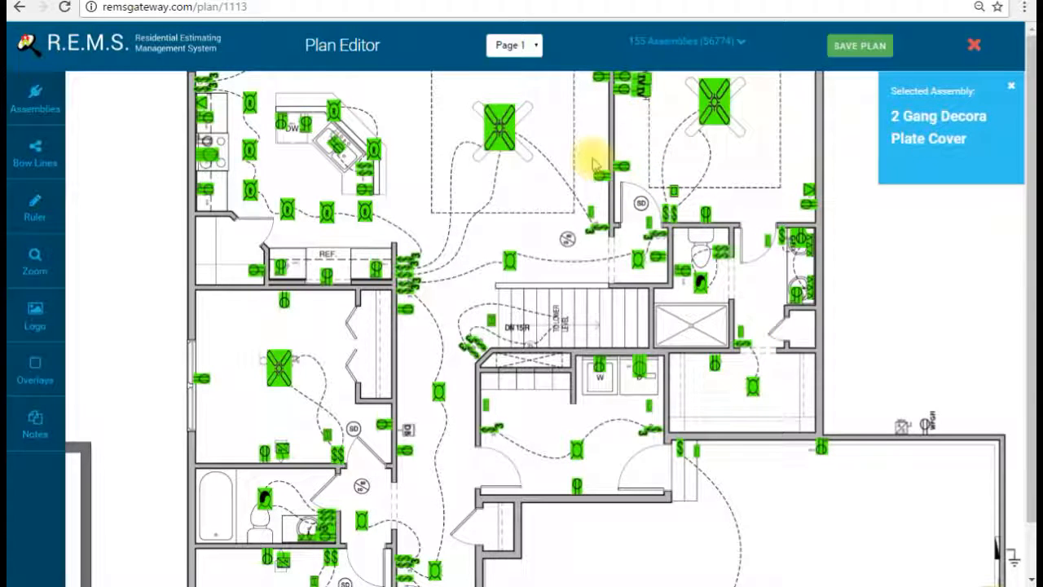
left_click_drag(574, 163, 598, 314)
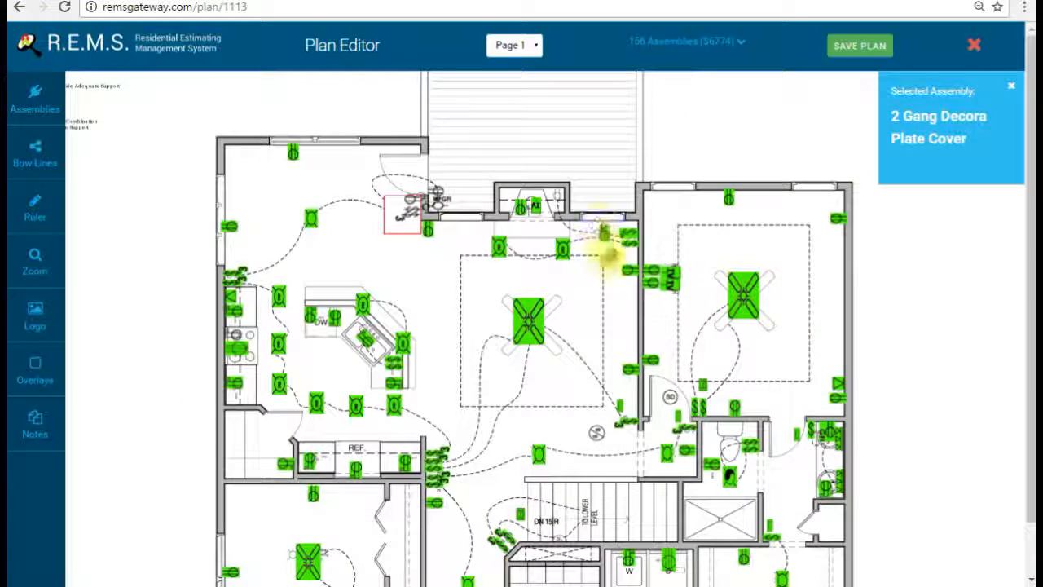
left_click(400, 231)
left_click_drag(412, 287, 489, 261)
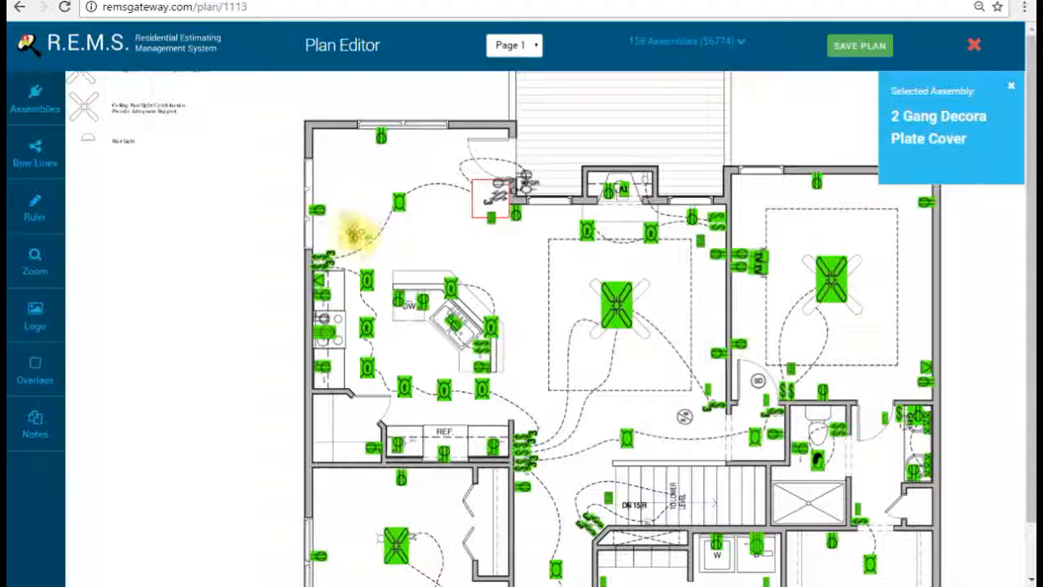
scroll(544, 366, "down", 3)
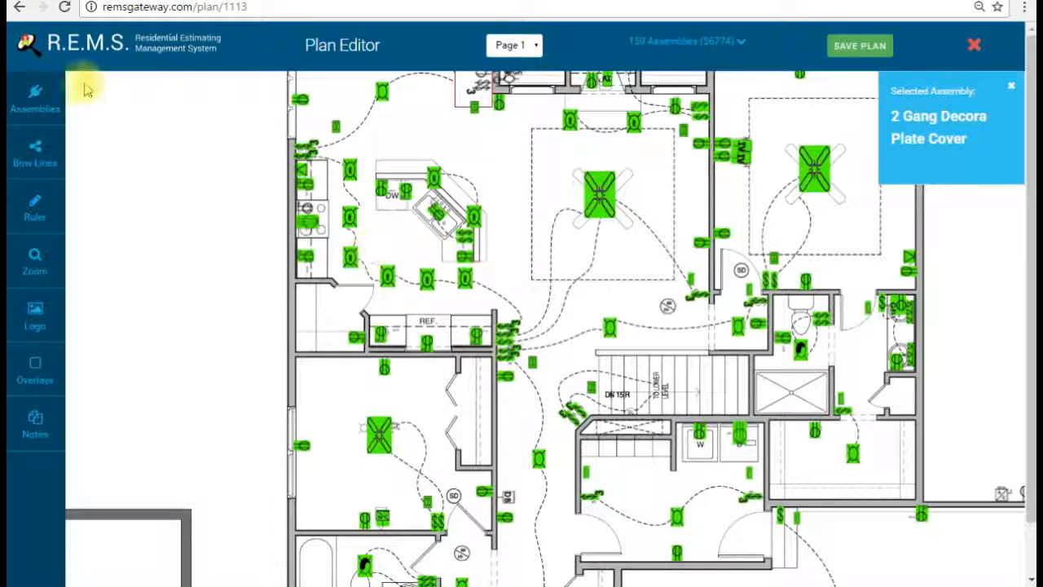
left_click(40, 94)
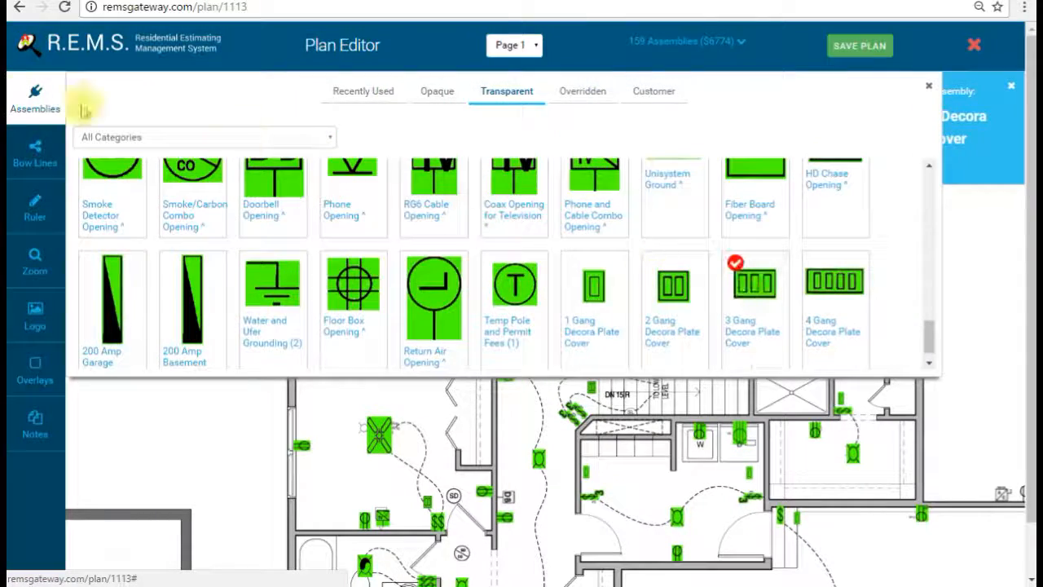
Step: Choose the 3 Gang Decora Plate Cover for the triple switch near the stairs
left_click(24, 92)
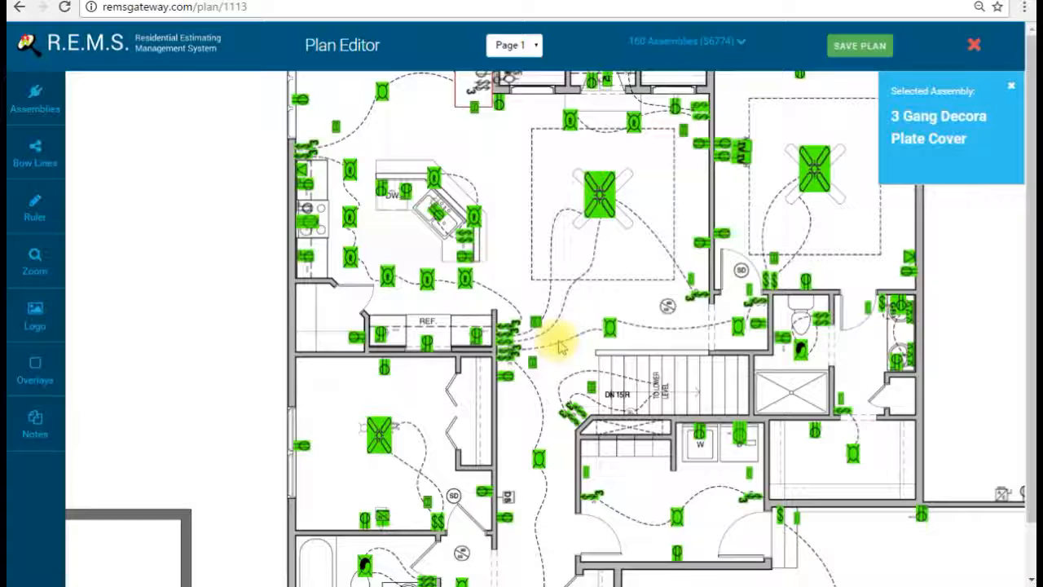
mouse_move(538, 270)
left_mouse_down()
mouse_move(559, 342)
mouse_move(540, 286)
left_mouse_up()
left_click_drag(580, 351, 561, 277)
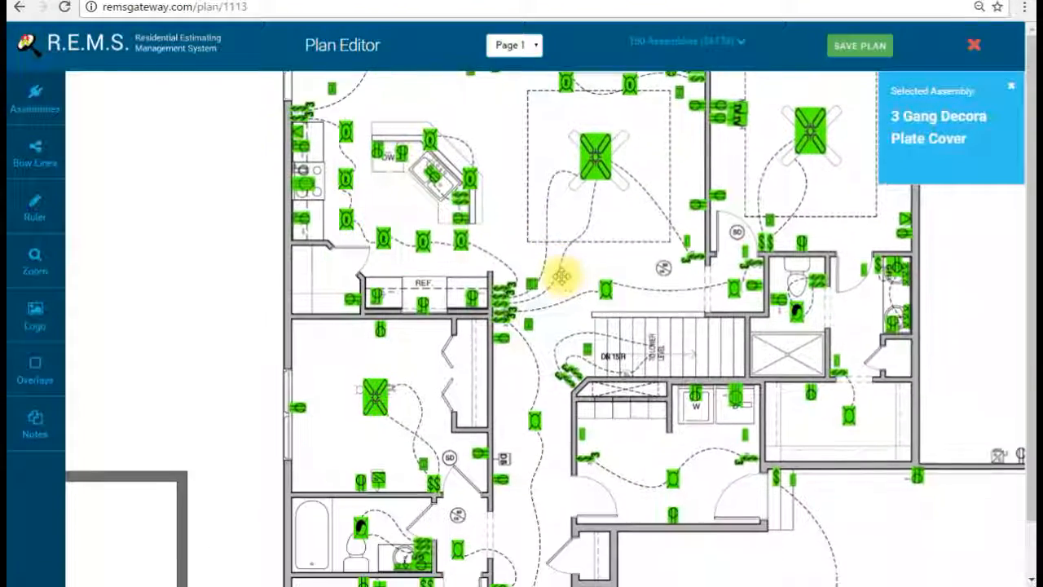
left_click_drag(561, 334, 561, 264)
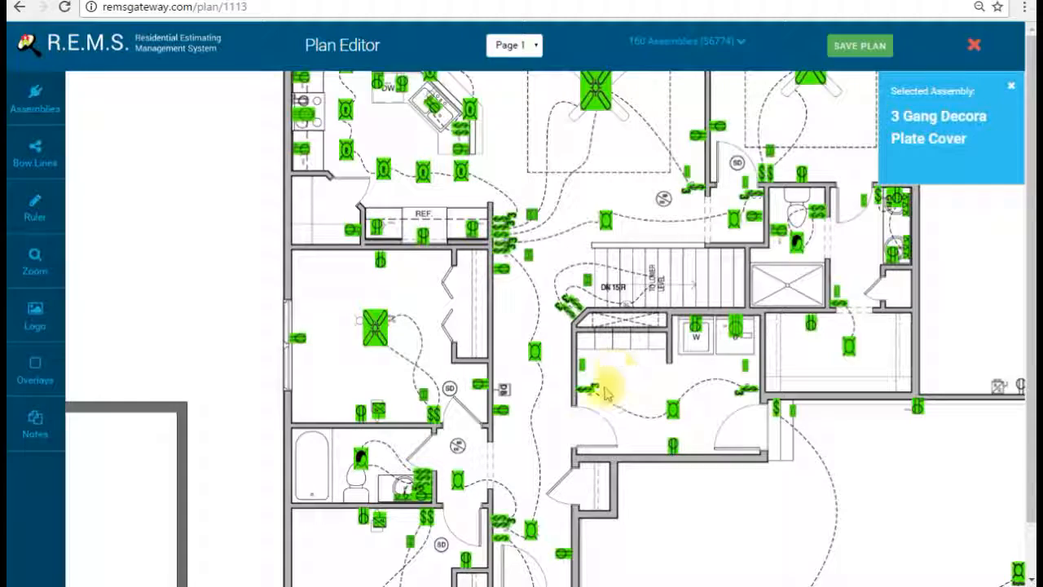
left_click_drag(547, 442, 598, 354)
Step: Select the 15 Amp Arc Fault Opening and pan over the upper and lower rooms
left_click(12, 113)
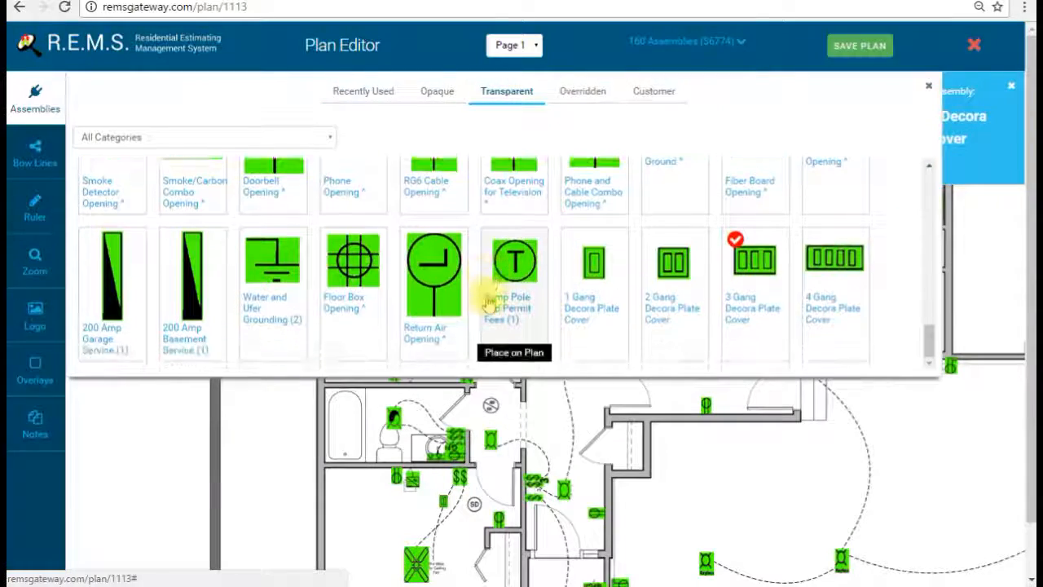
scroll(487, 304, "down", 10)
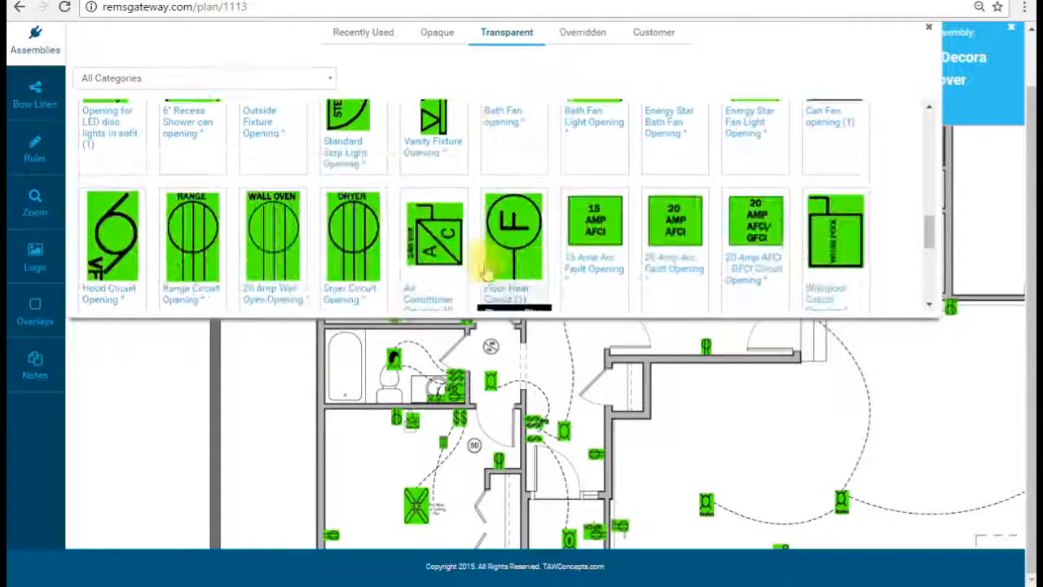
left_click(575, 204)
left_click(35, 42)
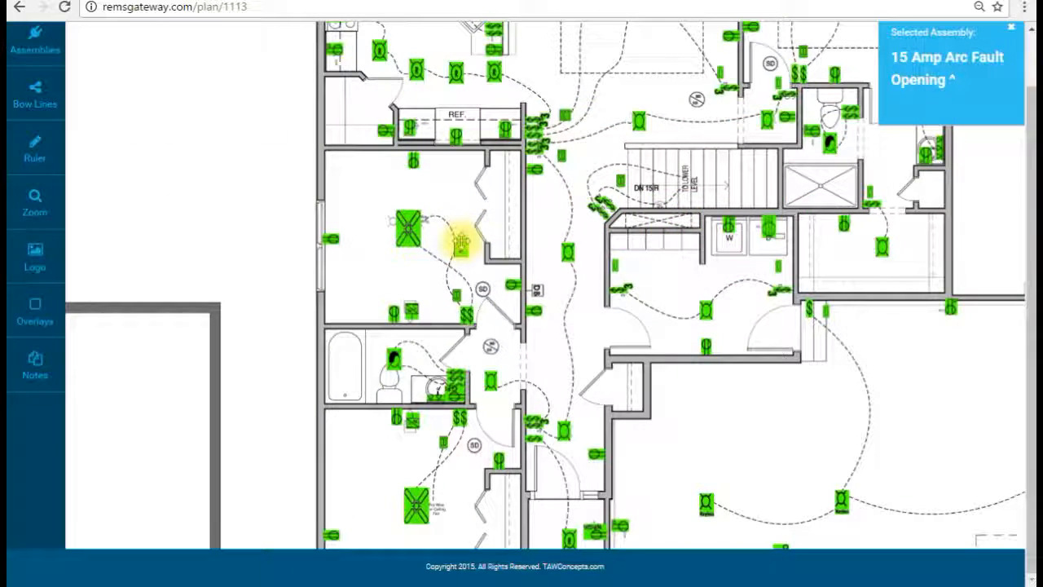
left_click_drag(610, 79, 624, 282)
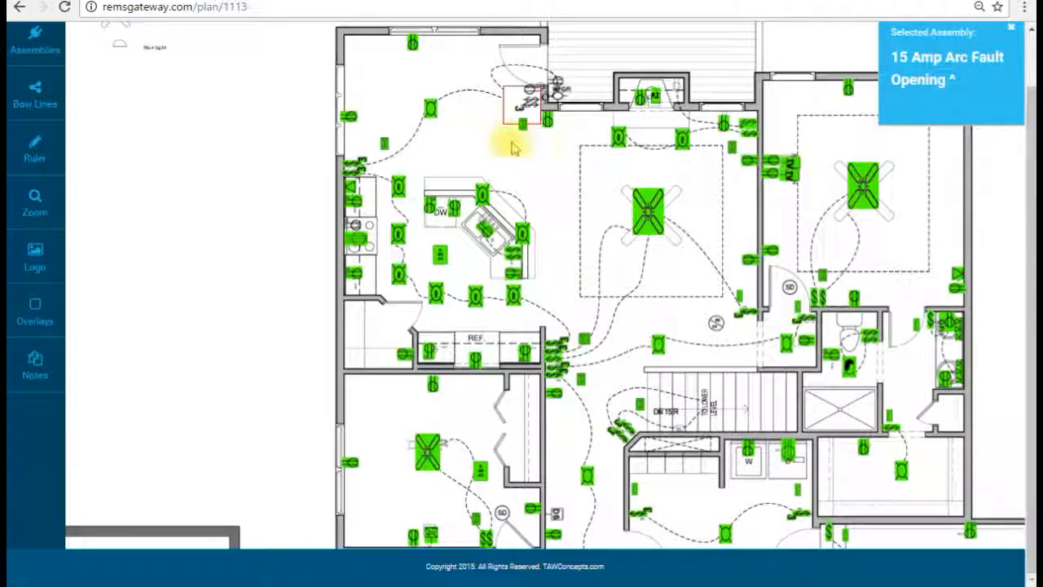
left_click_drag(677, 173, 678, 178)
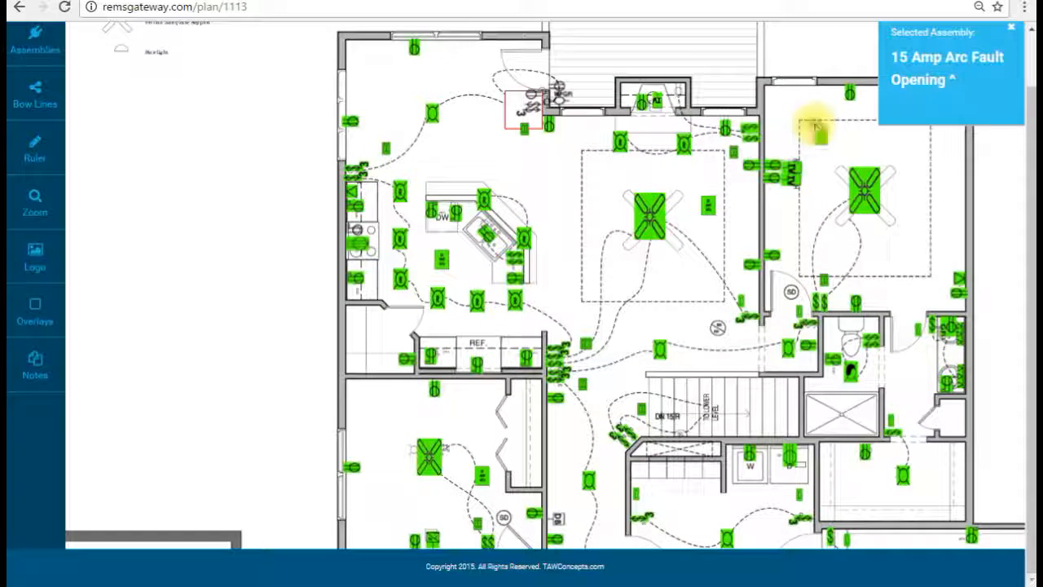
left_click_drag(792, 396, 745, 251)
left_click_drag(762, 452, 750, 296)
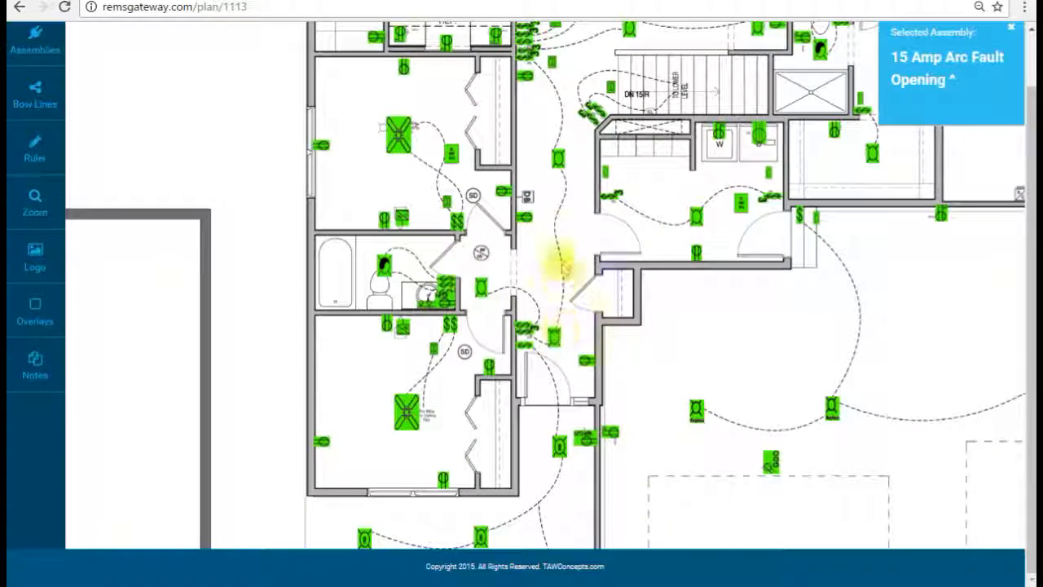
left_click_drag(571, 161, 617, 285)
Step: Swap the 20 Amp Arc Fault Opening for the 20 Amp AFCI / GFCI Circuit Opening by the kitchen island
left_click(29, 38)
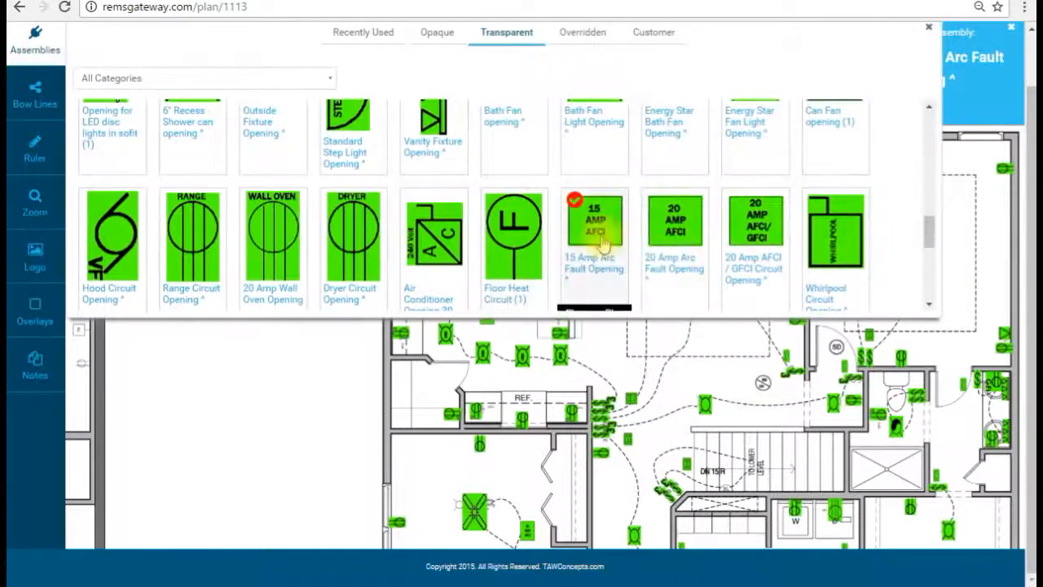
left_click(54, 52)
left_click(418, 109)
left_click(29, 38)
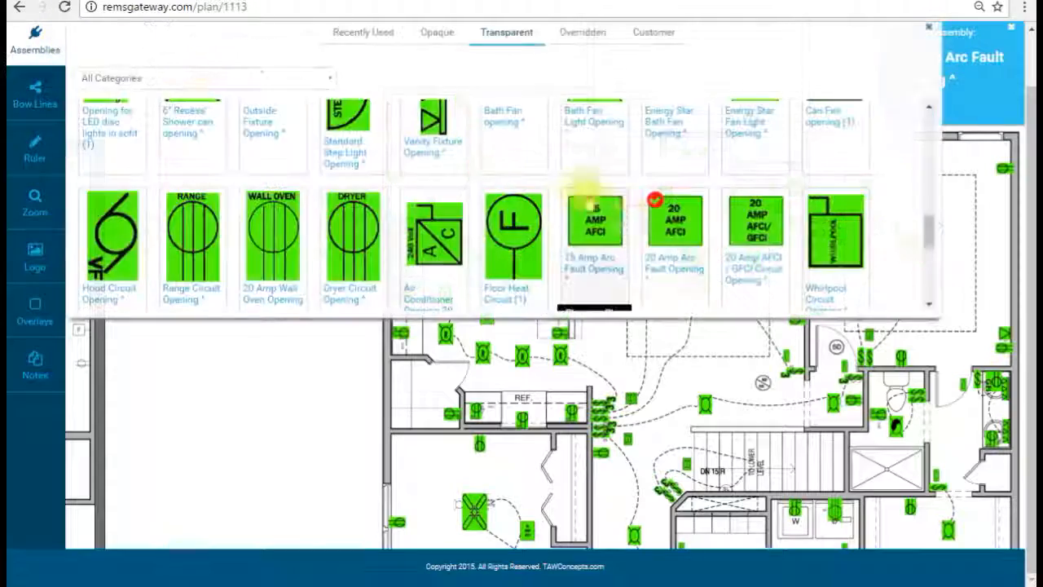
left_click(34, 44)
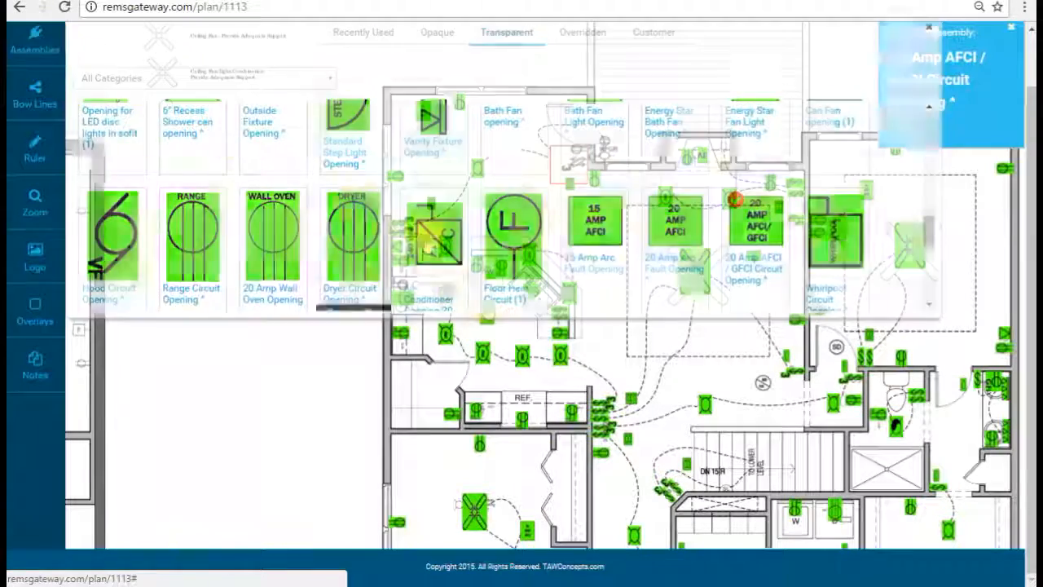
left_click_drag(528, 216, 537, 217)
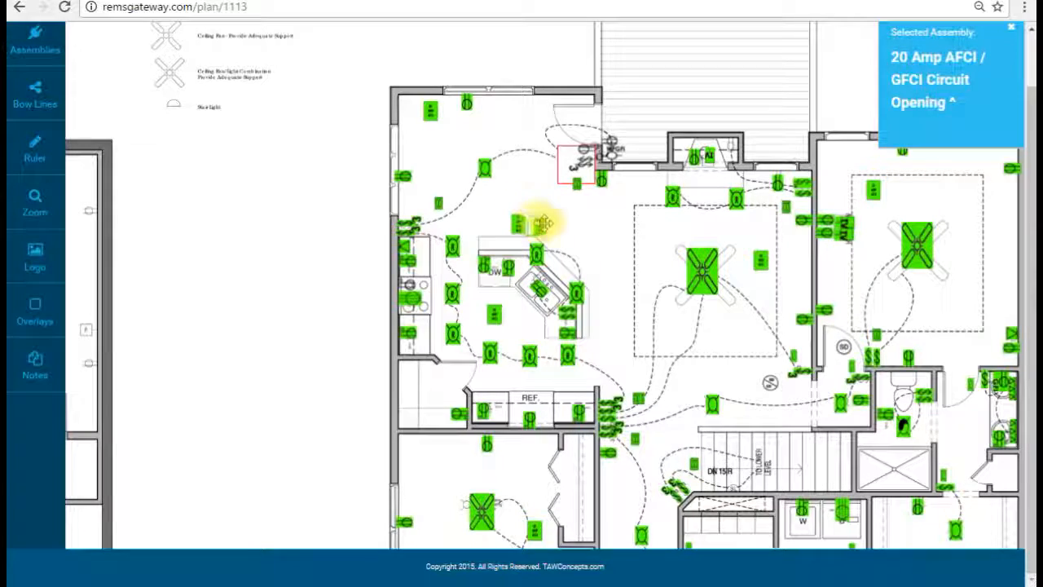
left_click_drag(595, 259, 583, 224)
left_click_drag(605, 259, 607, 269)
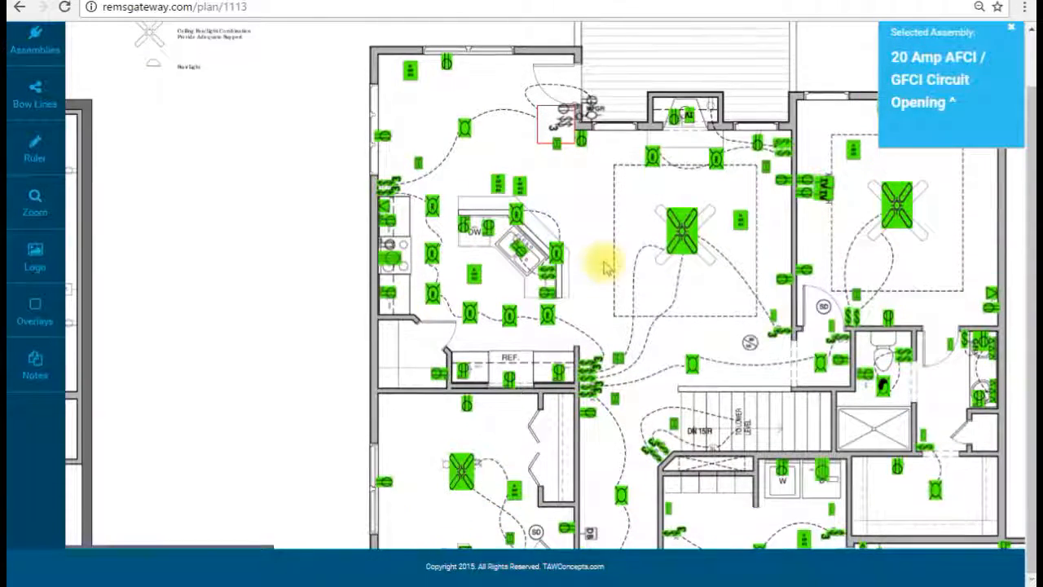
left_click_drag(630, 338, 594, 204)
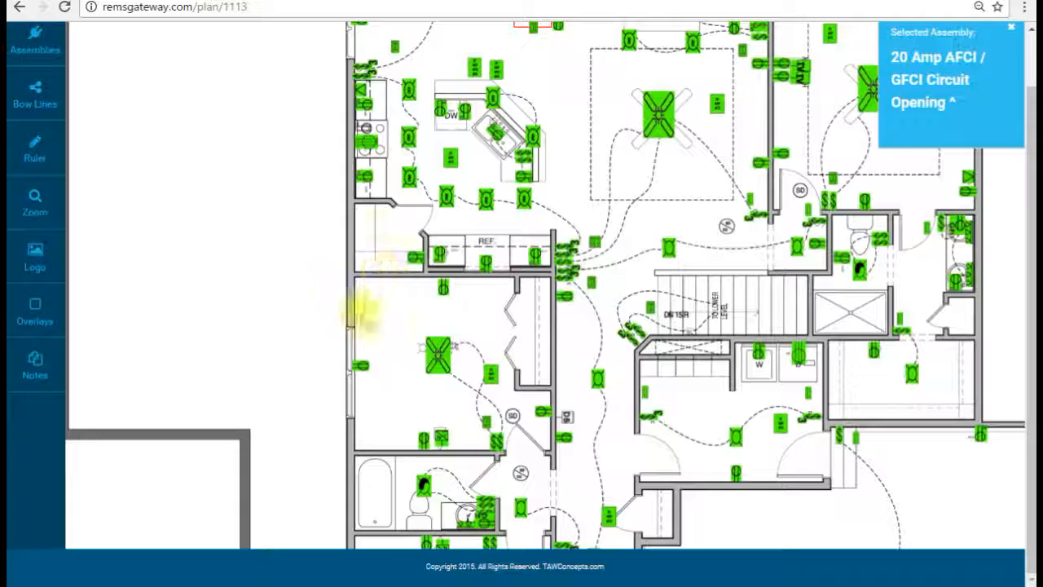
Step: Scroll the assembly list and select Temp Pole and Permit Fees (1)
left_click(24, 33)
scroll(499, 228, "down", 5)
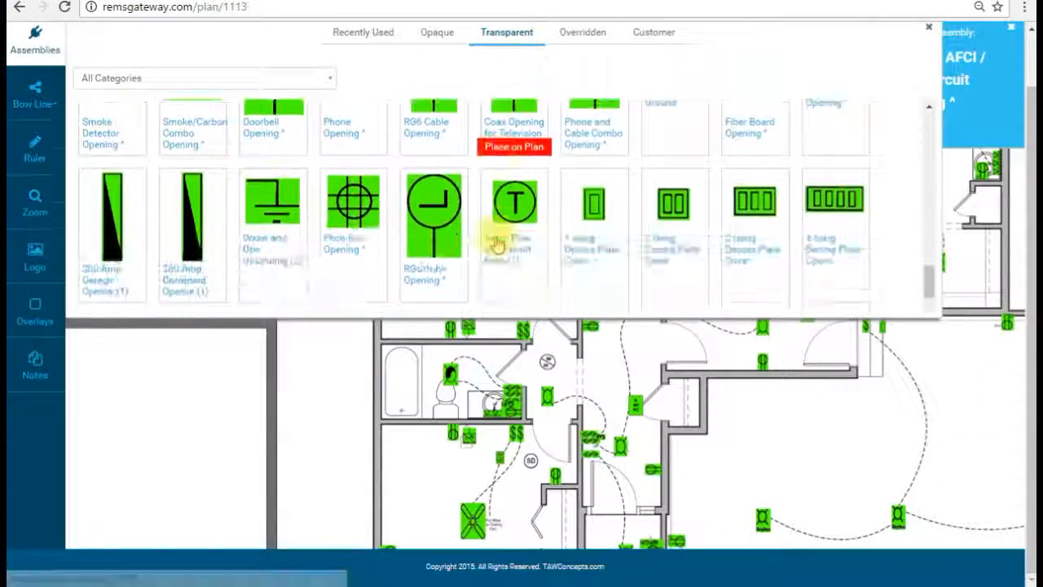
scroll(496, 242, "up", 2)
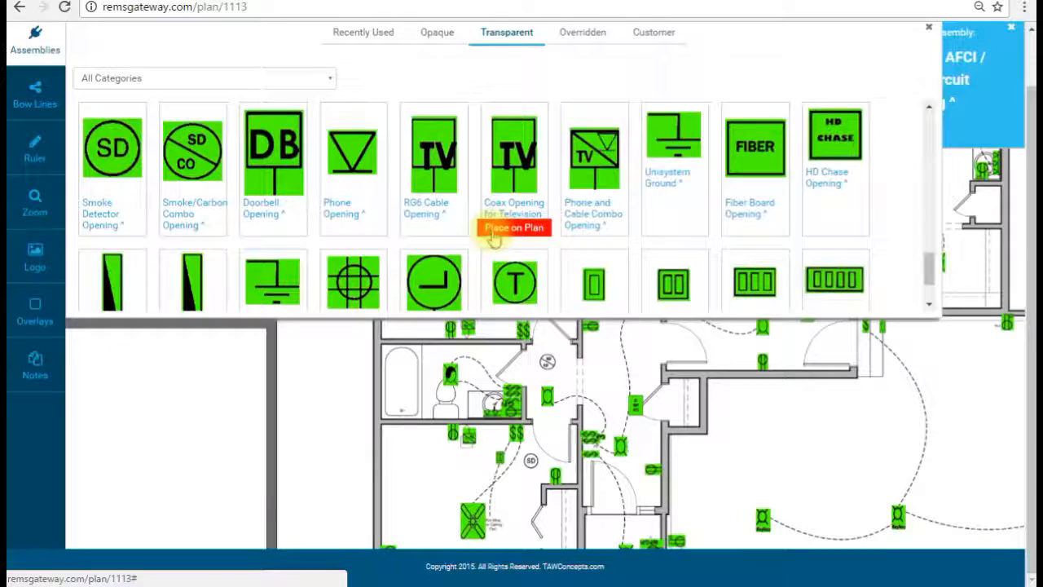
scroll(493, 237, "up", 2)
scroll(494, 228, "down", 3)
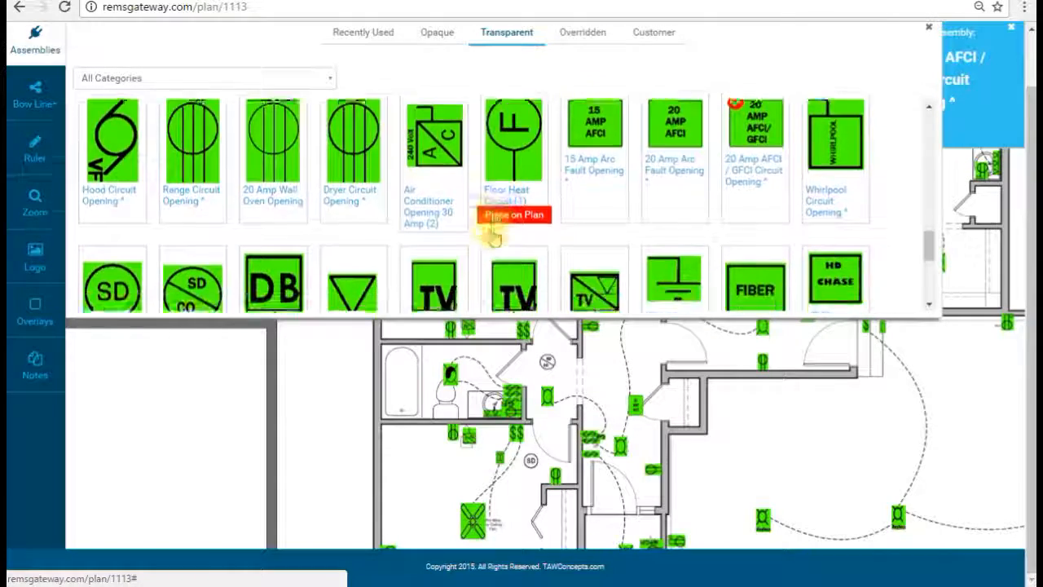
scroll(493, 237, "down", 1)
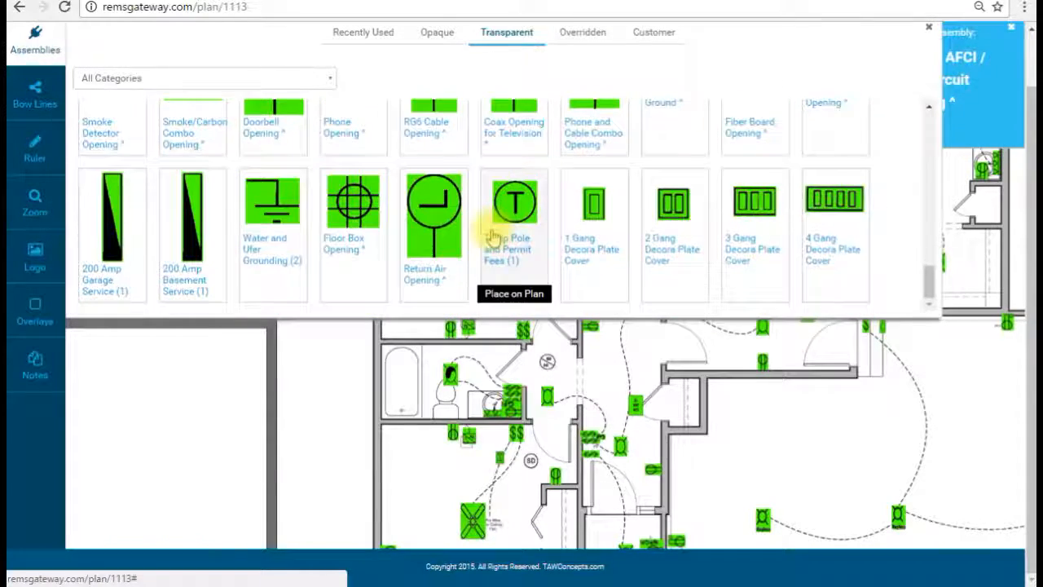
left_click(537, 216)
left_click(35, 40)
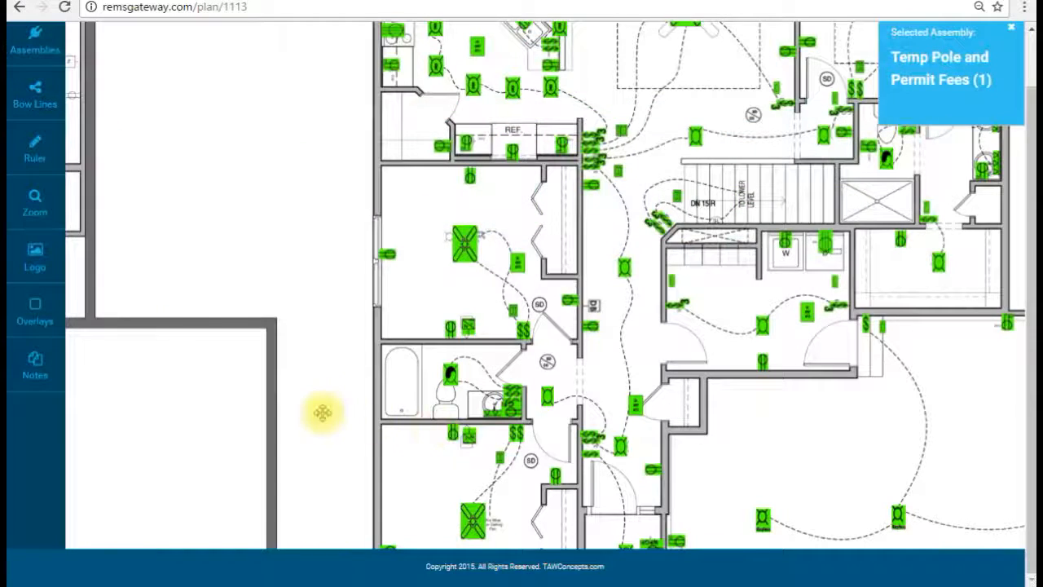
Step: Pan the plan across to the neighbouring basement sheet
left_click_drag(324, 415, 354, 309)
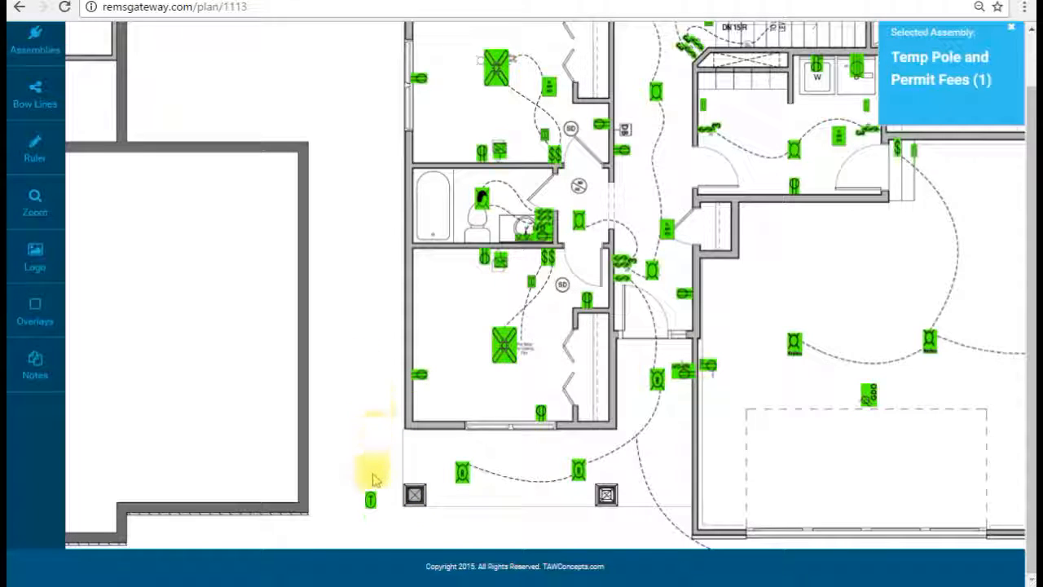
left_click_drag(347, 204, 363, 494)
left_click_drag(336, 363, 357, 516)
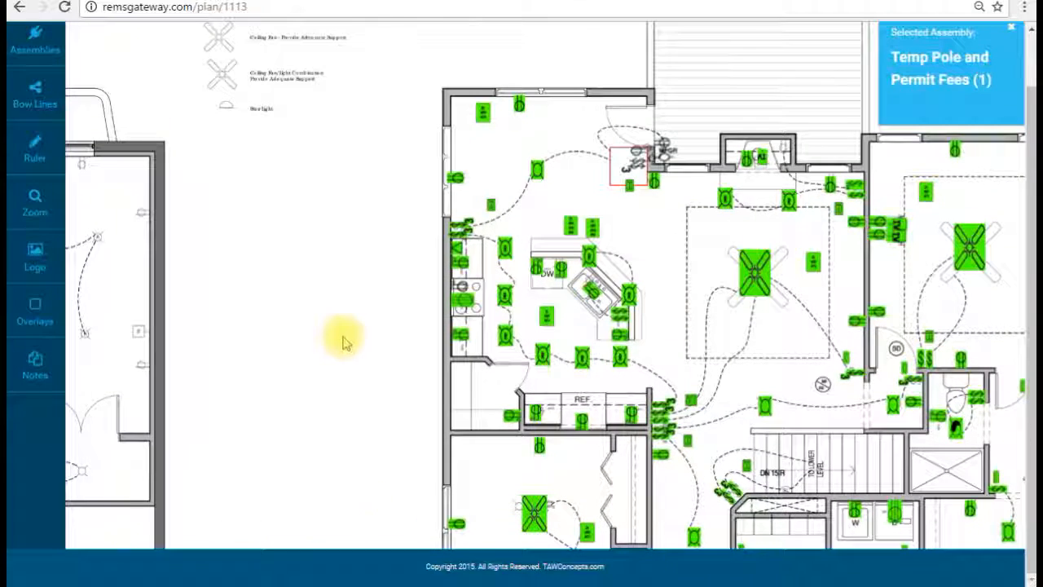
left_click_drag(347, 320, 244, 203)
left_click_drag(743, 228, 607, 224)
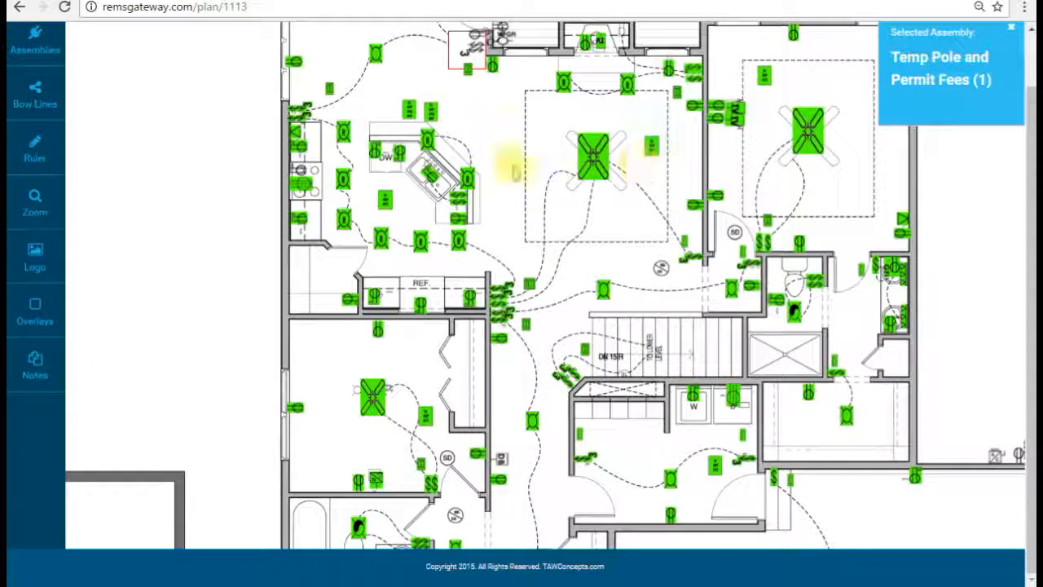
left_click_drag(279, 372, 869, 310)
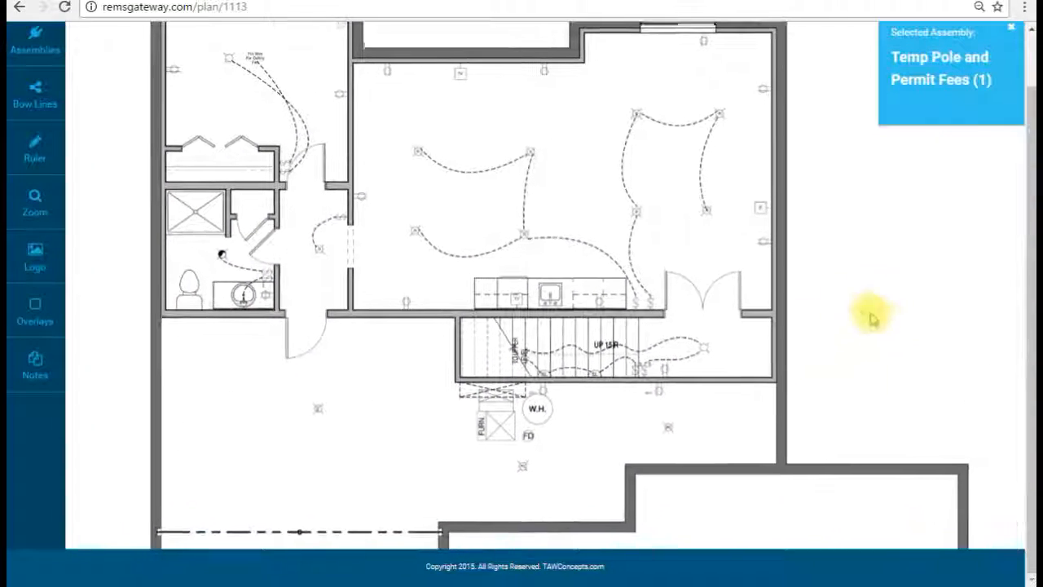
Step: Zoom in on the basement bathroom and select the Decorah Single Pole Switch
left_click(53, 207)
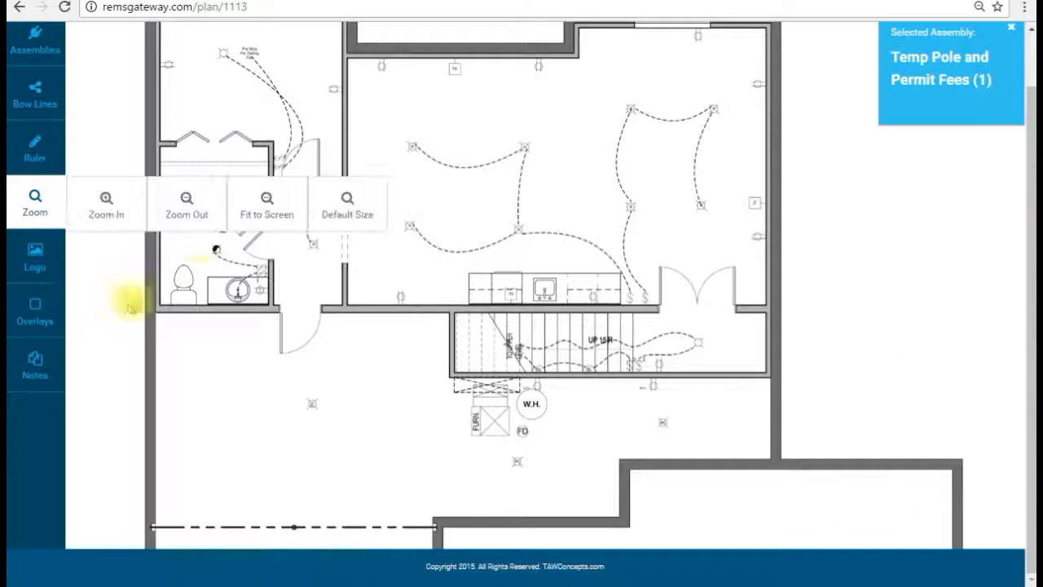
left_click(110, 205)
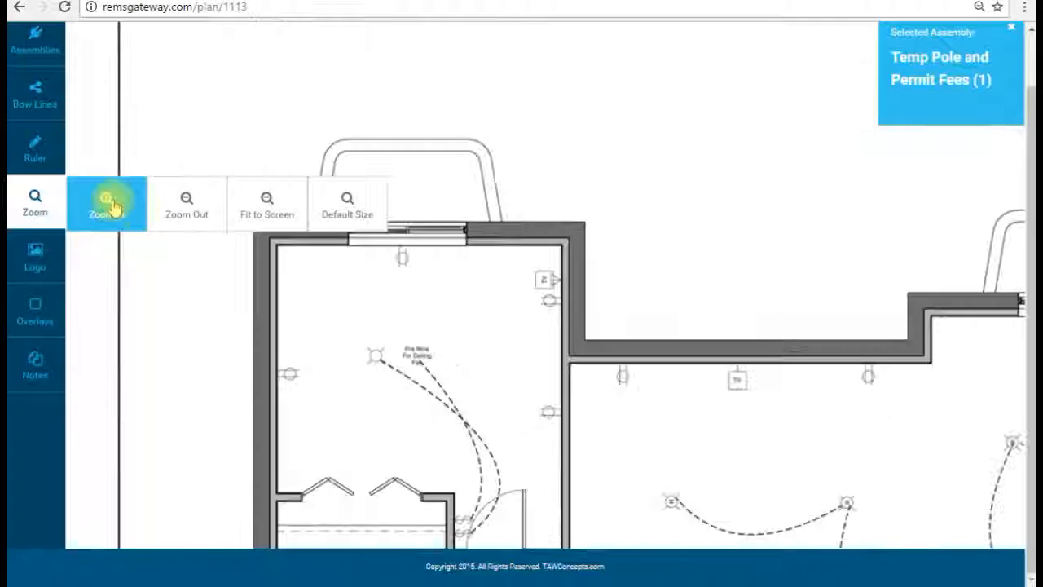
left_click_drag(584, 401, 408, 198)
left_click_drag(499, 339, 458, 228)
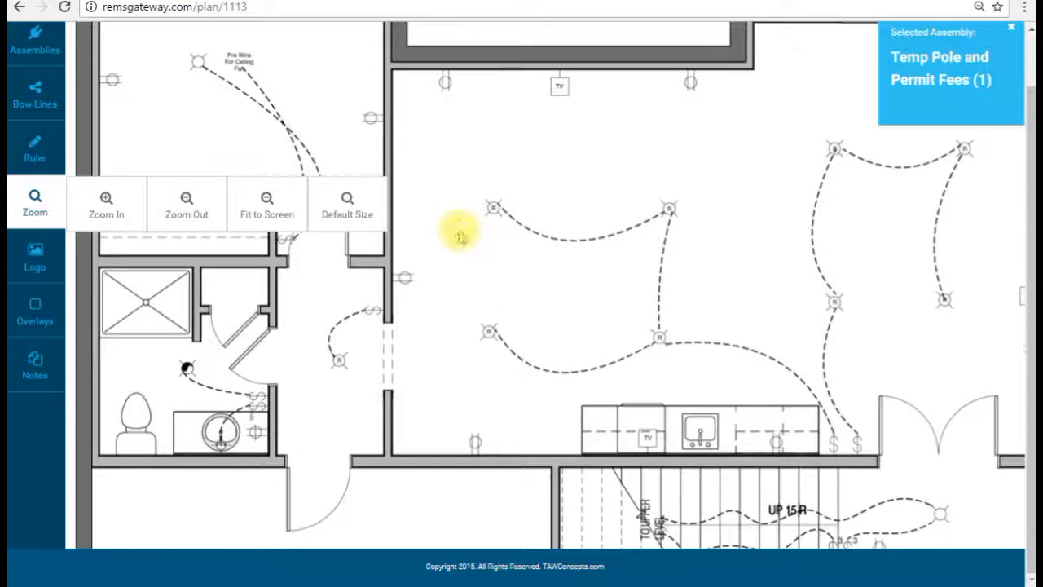
left_click(35, 203)
left_click(22, 40)
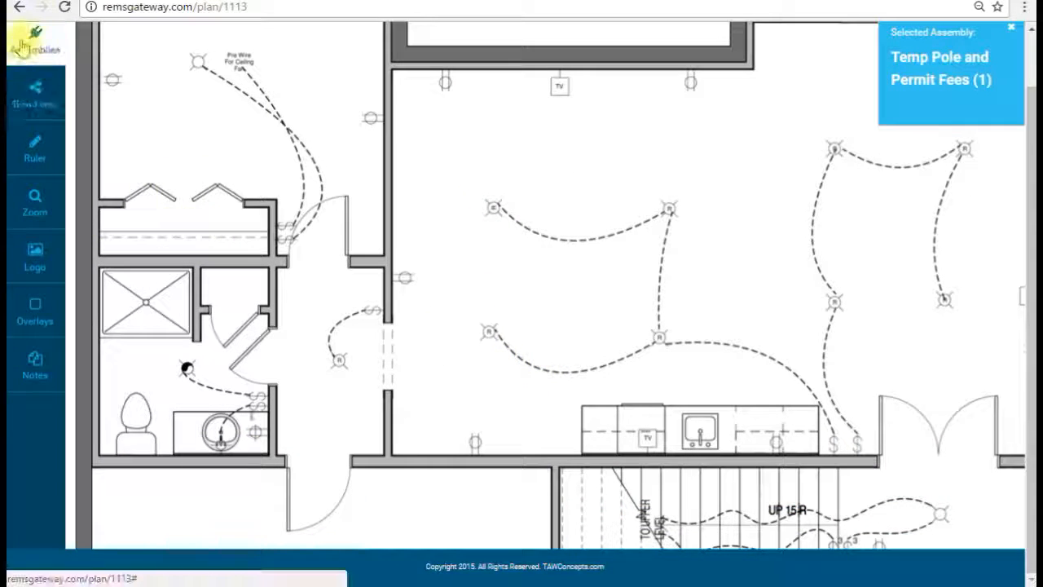
scroll(204, 212, "up", 10)
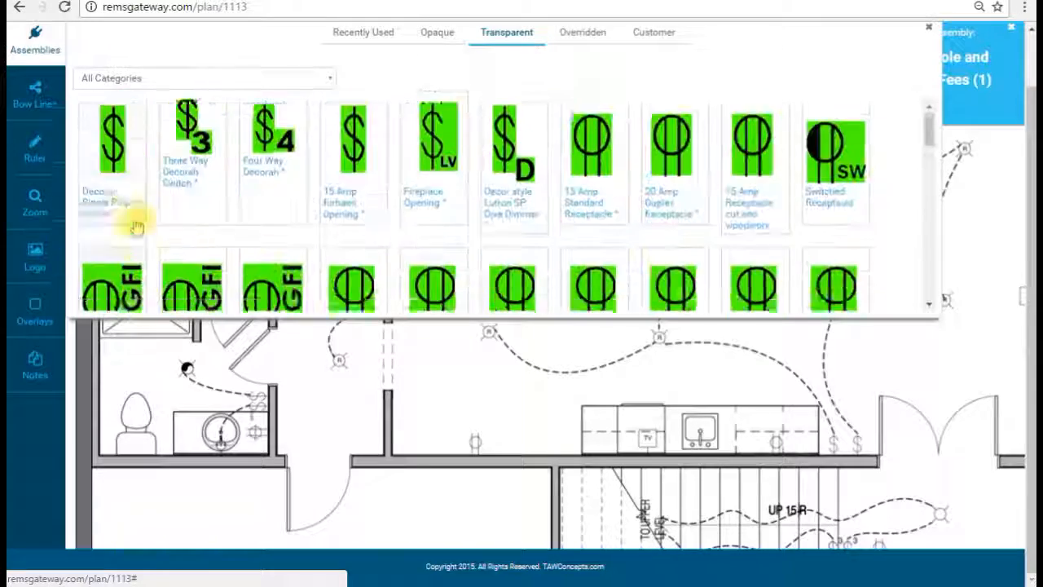
left_click(119, 228)
left_click(35, 98)
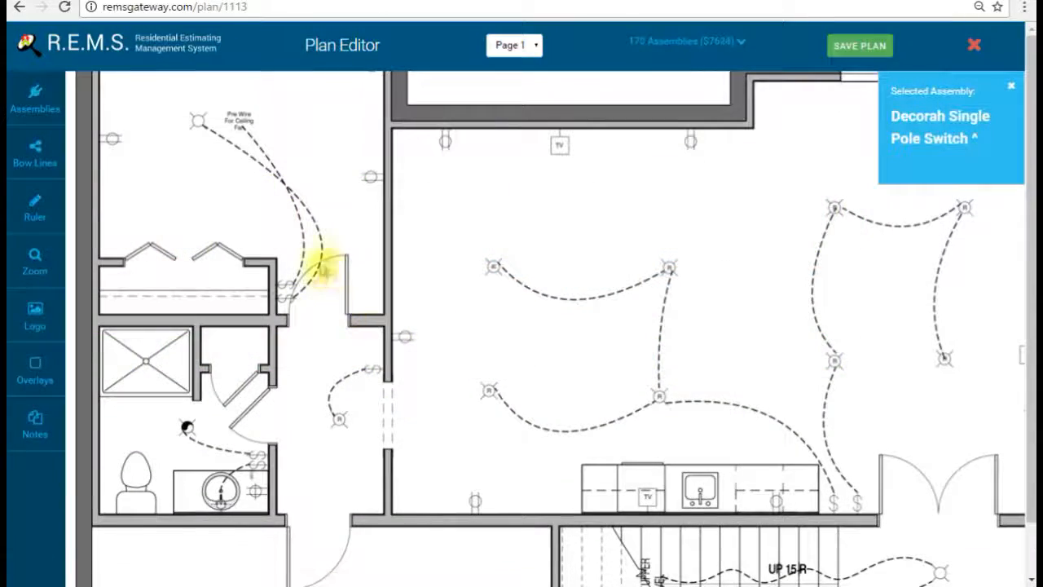
Step: Place Decorah switches by the hallway door, one rotated horizontal, and at the bathroom doorway
left_click(332, 277)
left_click_drag(331, 280, 277, 282)
left_click(308, 312)
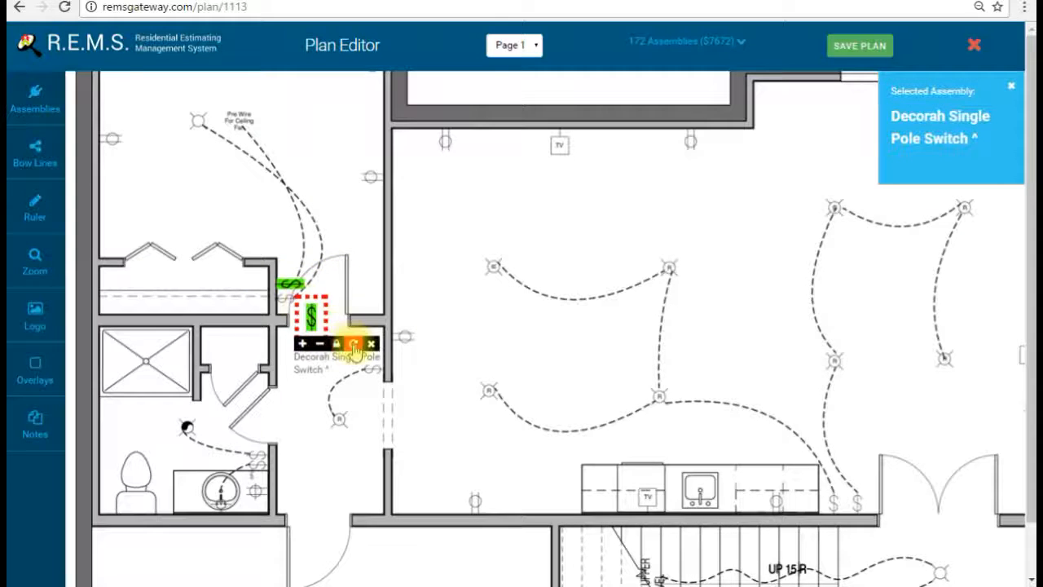
left_click(354, 345)
left_click(314, 314)
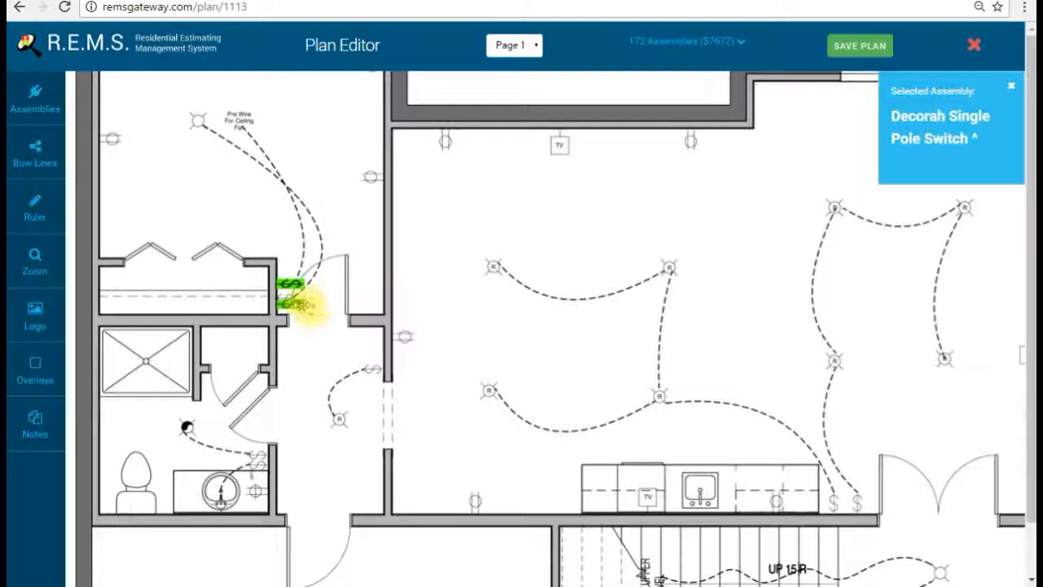
left_click(261, 403)
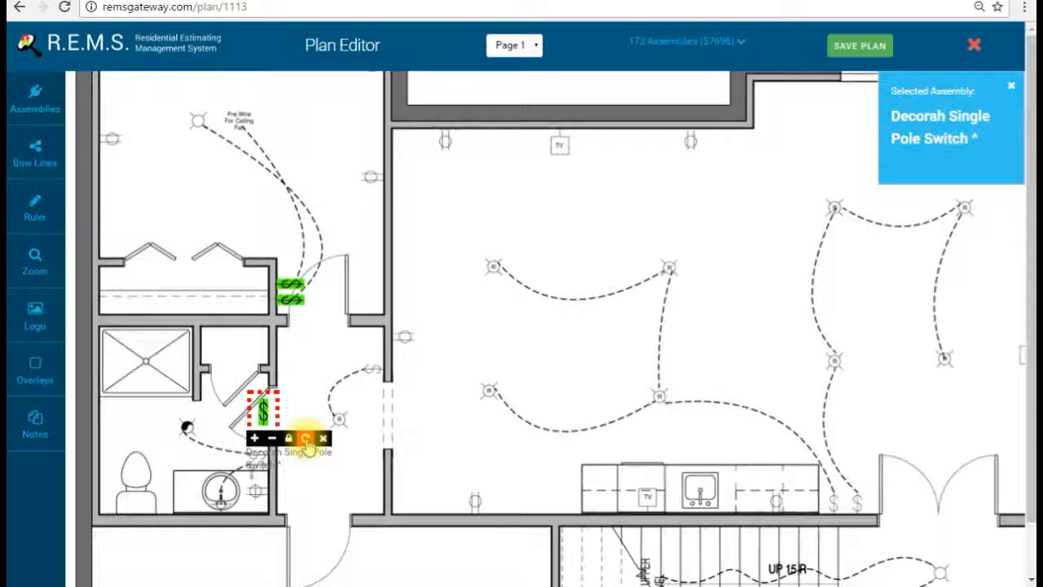
left_click_drag(262, 408, 257, 447)
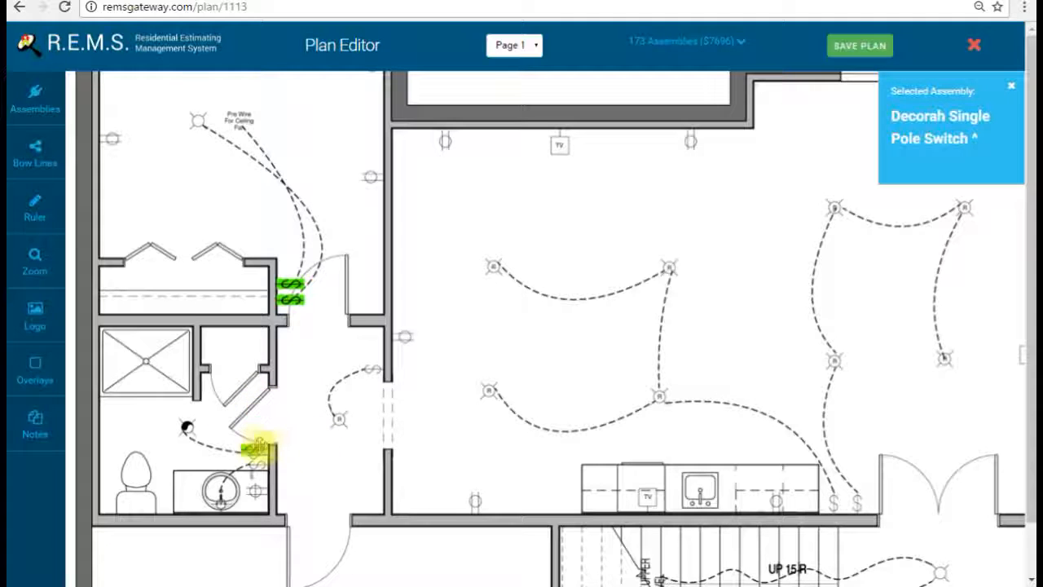
Step: Zoom in further and add horizontal switches in the bathroom and by the large-room doorway
left_click(34, 265)
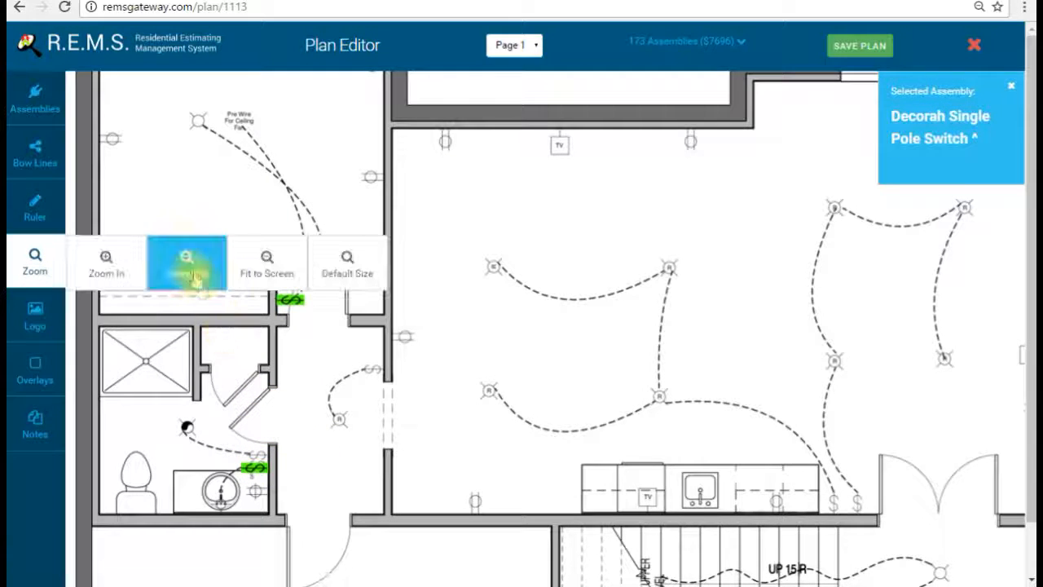
left_click(109, 261)
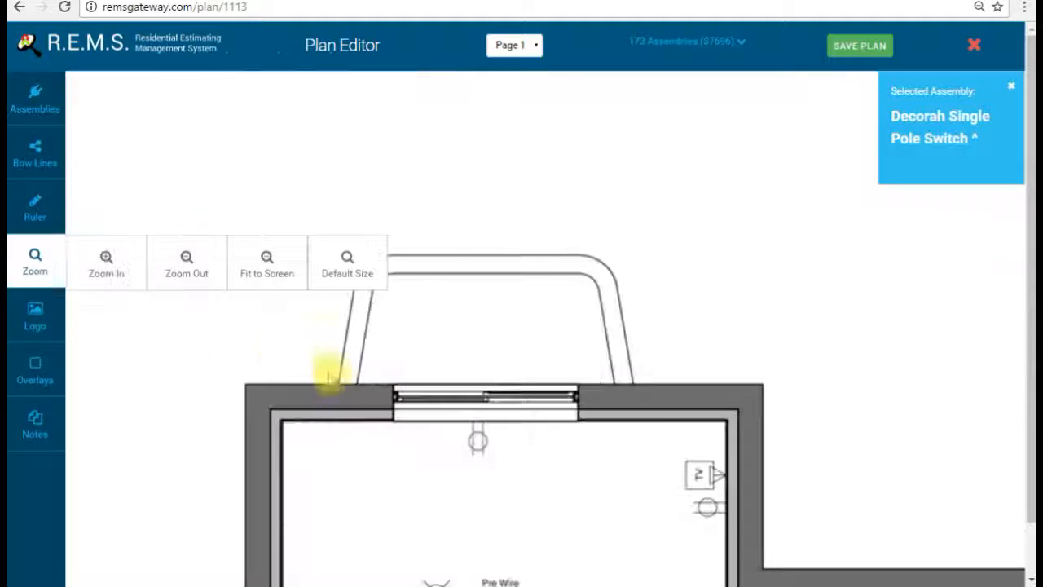
left_click(35, 259)
scroll(437, 256, "down", 5)
scroll(530, 216, "down", 7)
scroll(530, 216, "right", 2)
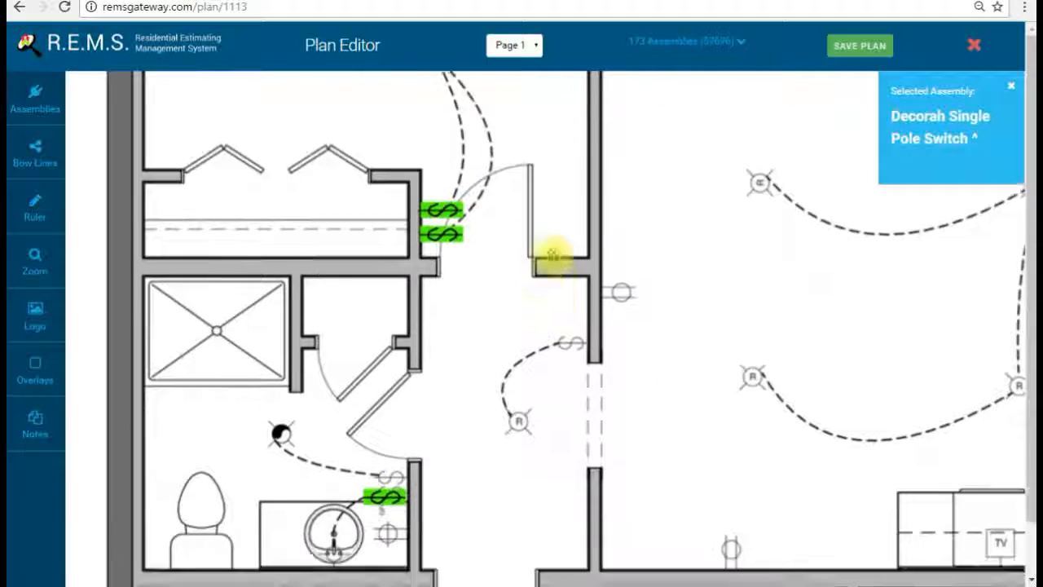
left_click(331, 303)
left_click(387, 365)
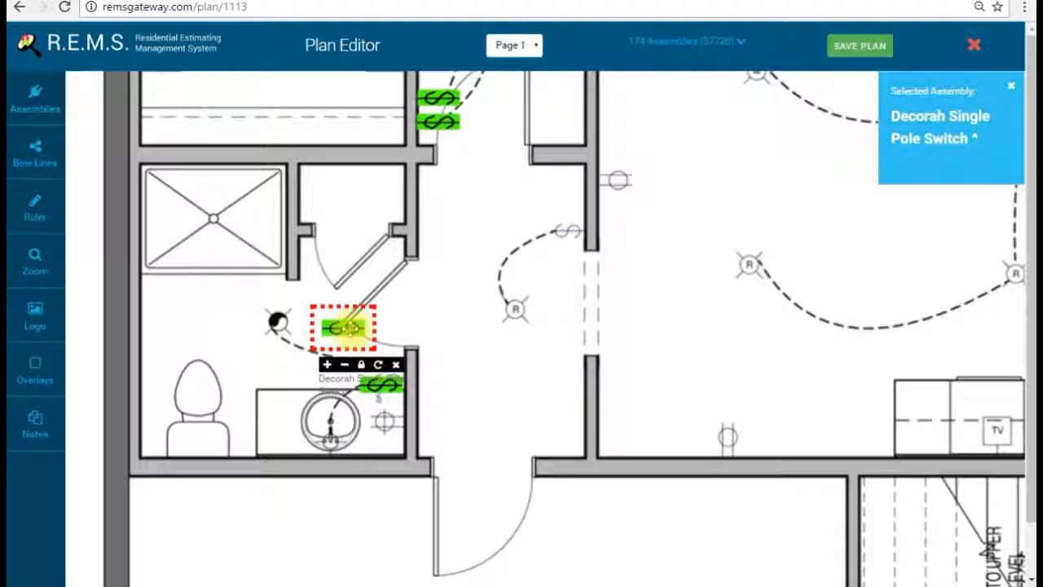
left_click(347, 327)
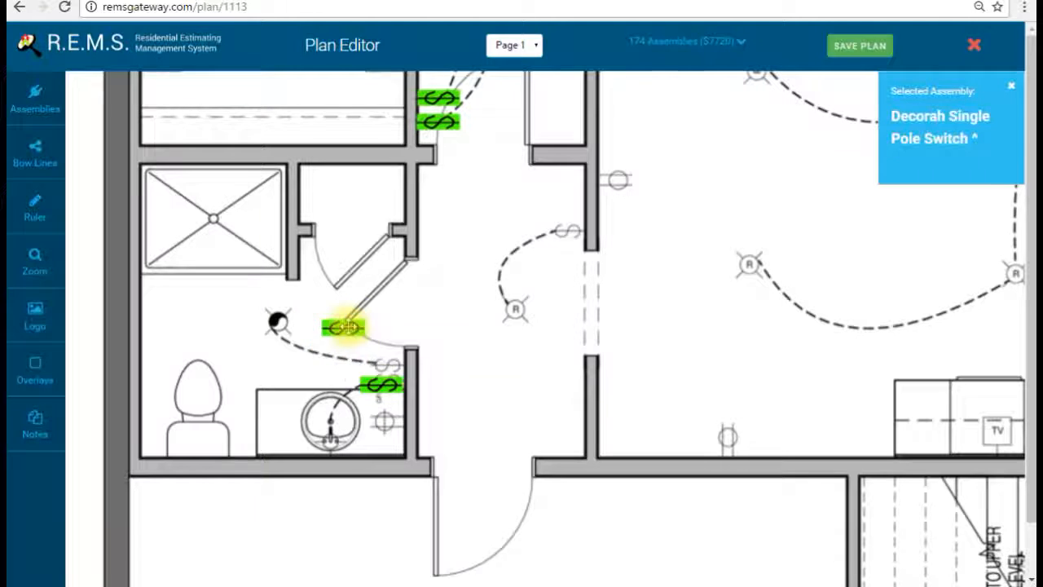
left_click(530, 204)
left_click(577, 255)
left_click(584, 259)
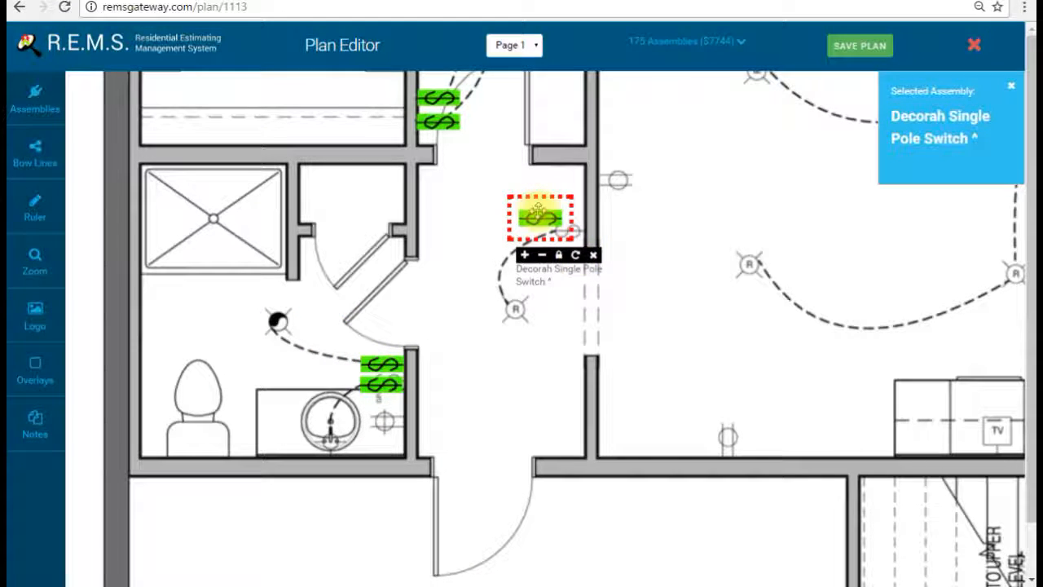
left_click(544, 218)
Step: Add two Decorah switches against the wall at the sink counter
scroll(769, 334, "down", 2)
scroll(769, 333, "right", 6)
scroll(656, 343, "down", 1)
scroll(656, 342, "right", 4)
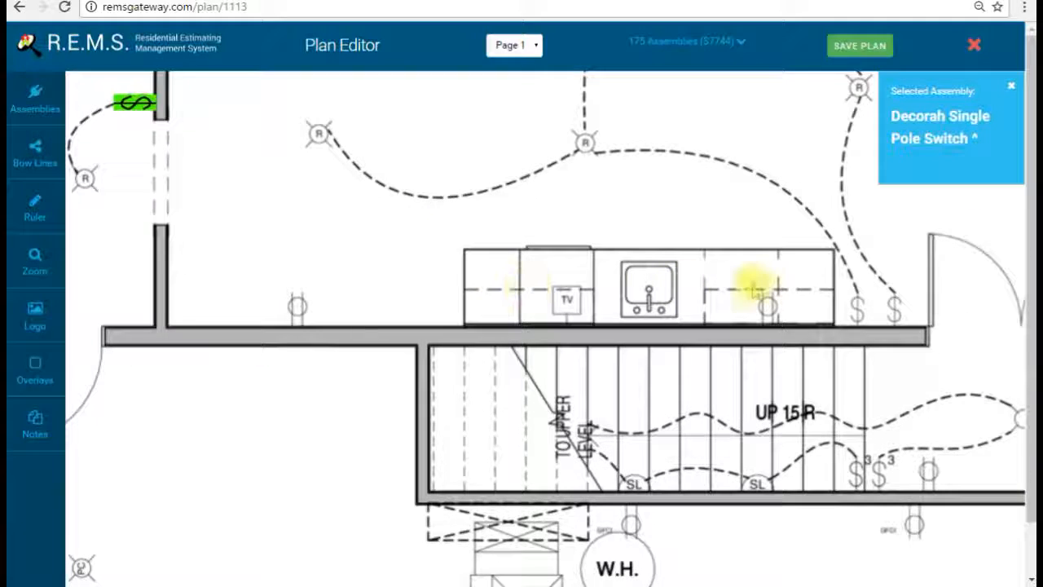
scroll(780, 270, "up", 2)
scroll(780, 270, "right", 4)
left_click(676, 338)
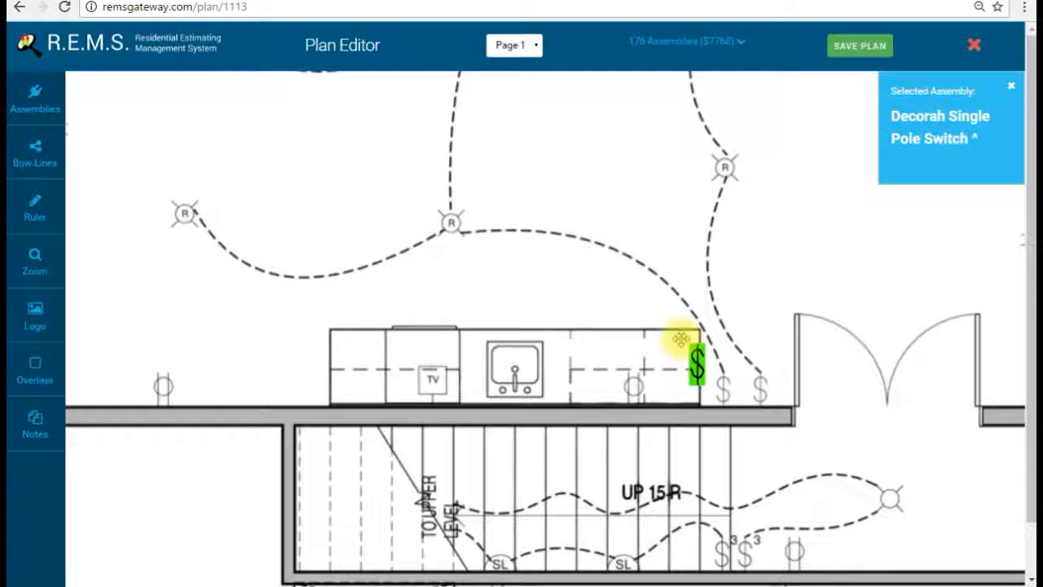
left_click_drag(680, 338, 717, 367)
left_click(746, 367)
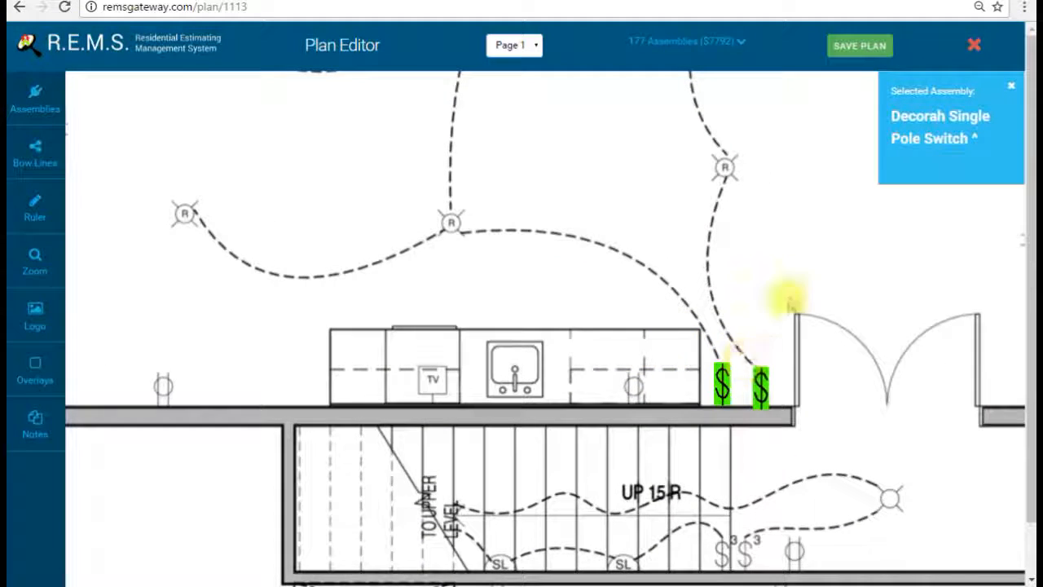
scroll(589, 256, "right", 6)
scroll(589, 256, "down", 1)
Step: Pan around the basement to review the counter, bathroom and upper TV room
left_click_drag(602, 250, 637, 403)
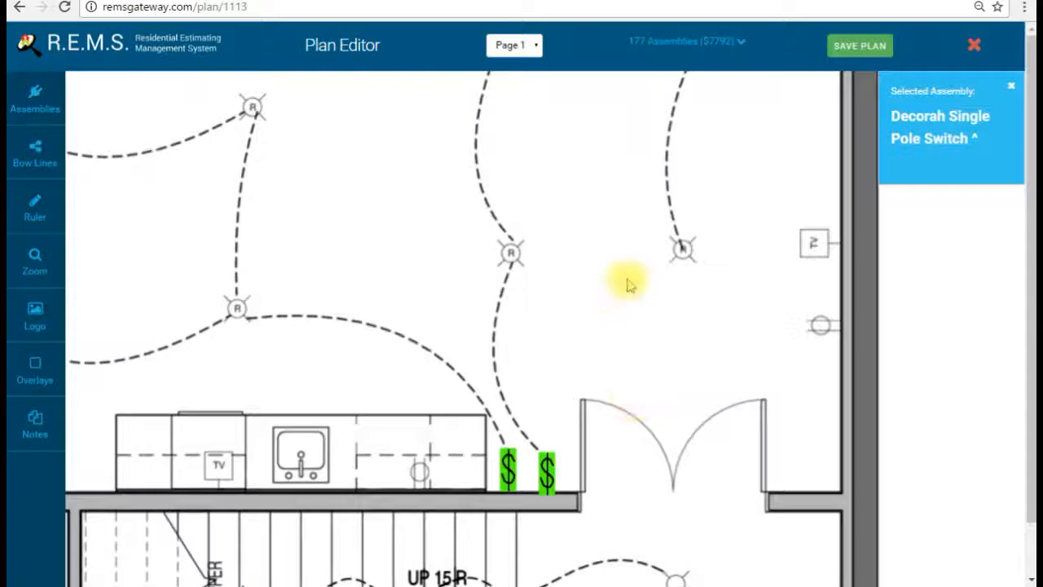
left_click_drag(624, 275, 624, 522)
left_click_drag(570, 363, 558, 456)
left_click_drag(581, 399, 682, 326)
left_click_drag(500, 420, 650, 249)
left_click_drag(503, 378, 531, 259)
left_click_drag(444, 360, 597, 238)
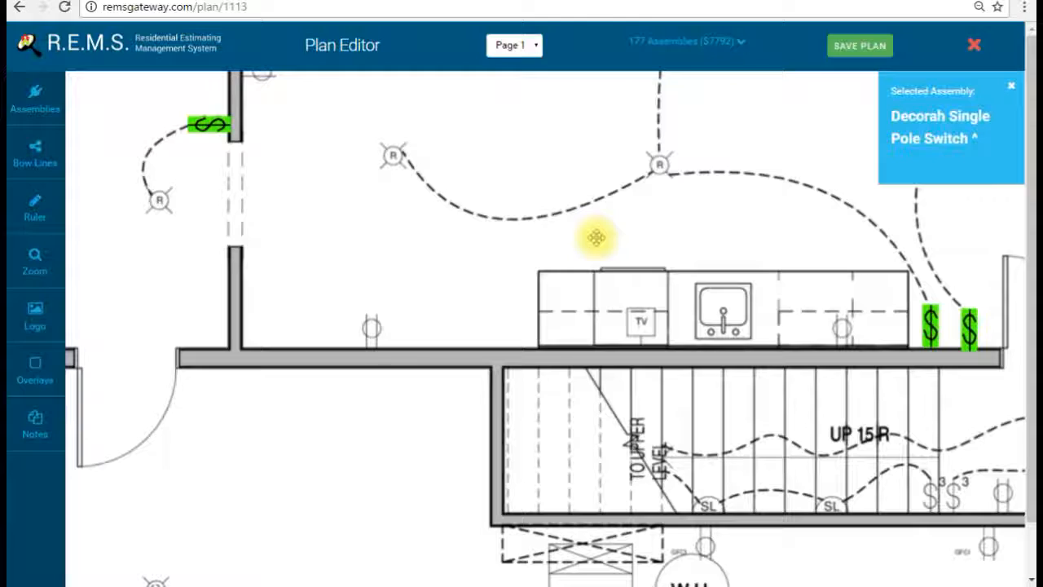
left_click_drag(546, 379, 531, 400)
left_click_drag(419, 196, 664, 425)
left_click_drag(627, 322, 475, 419)
left_click_drag(703, 303, 671, 307)
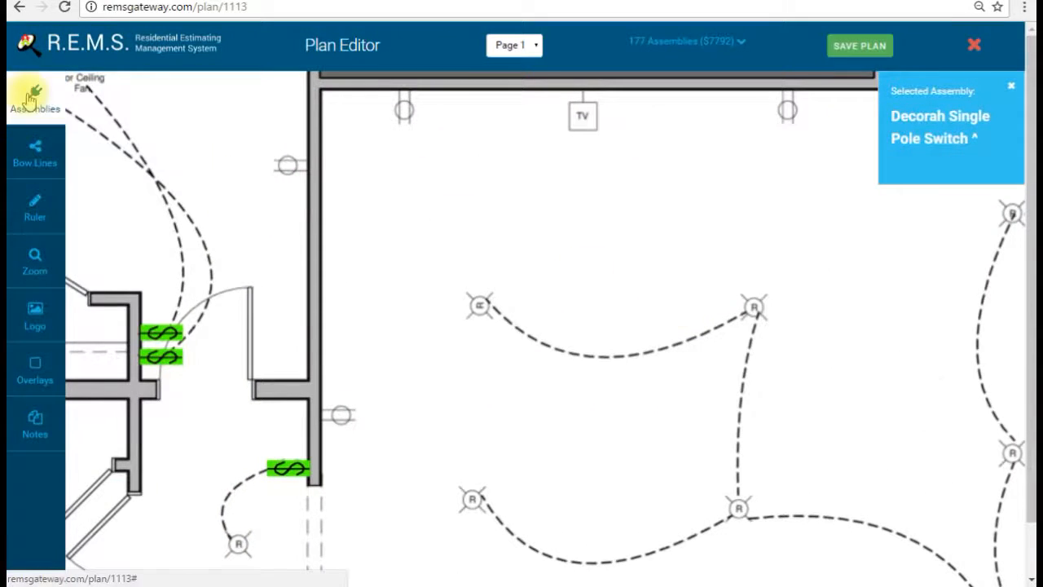
Step: Place an opaque 15 Amp Standard Receptacle on the TV wall, then delete it
left_click(34, 98)
left_click(437, 92)
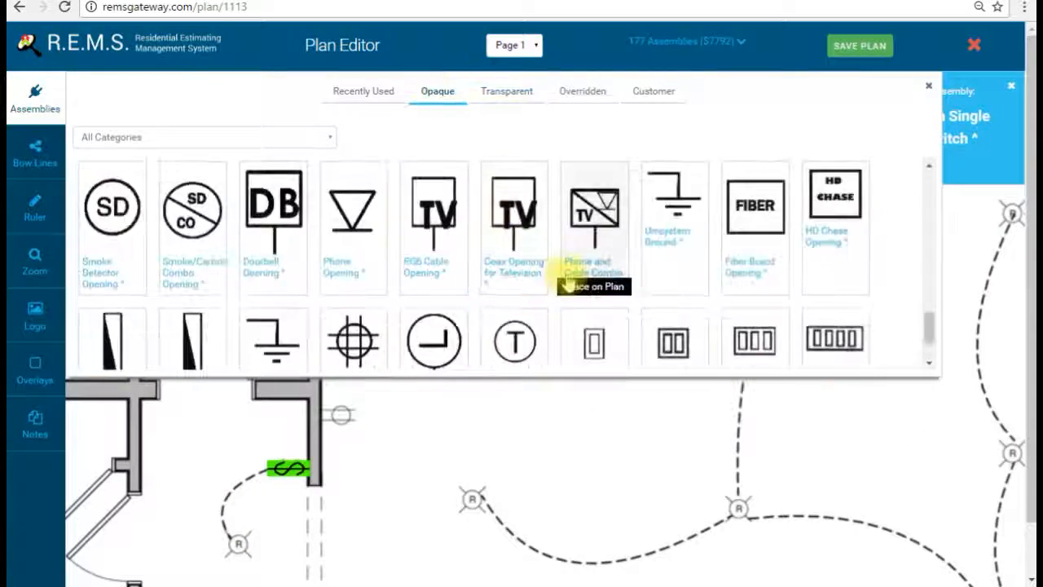
scroll(565, 274, "down", 4)
scroll(542, 265, "up", 12)
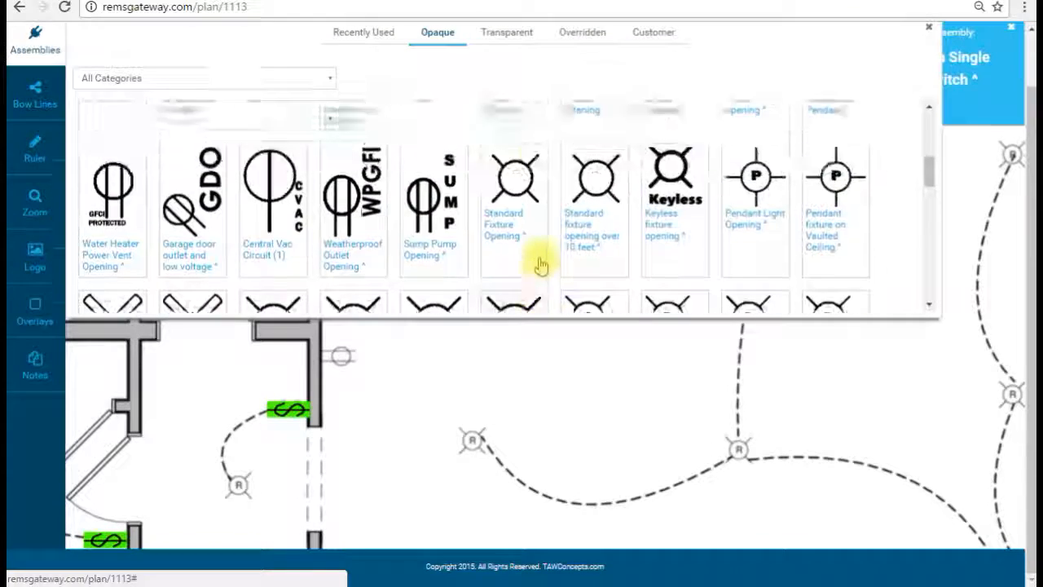
left_click(592, 196)
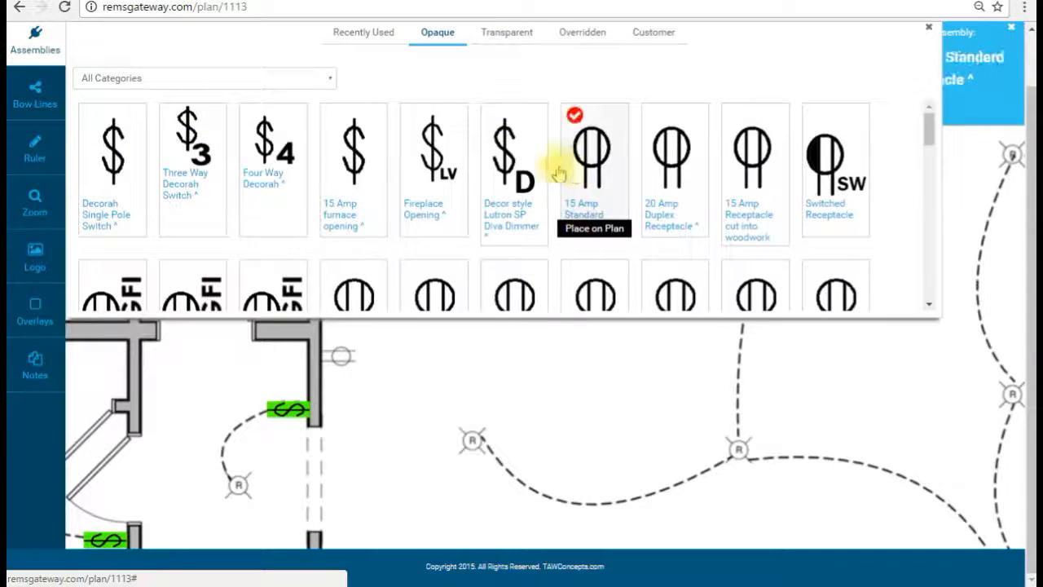
left_click(33, 42)
left_click_drag(274, 159, 300, 281)
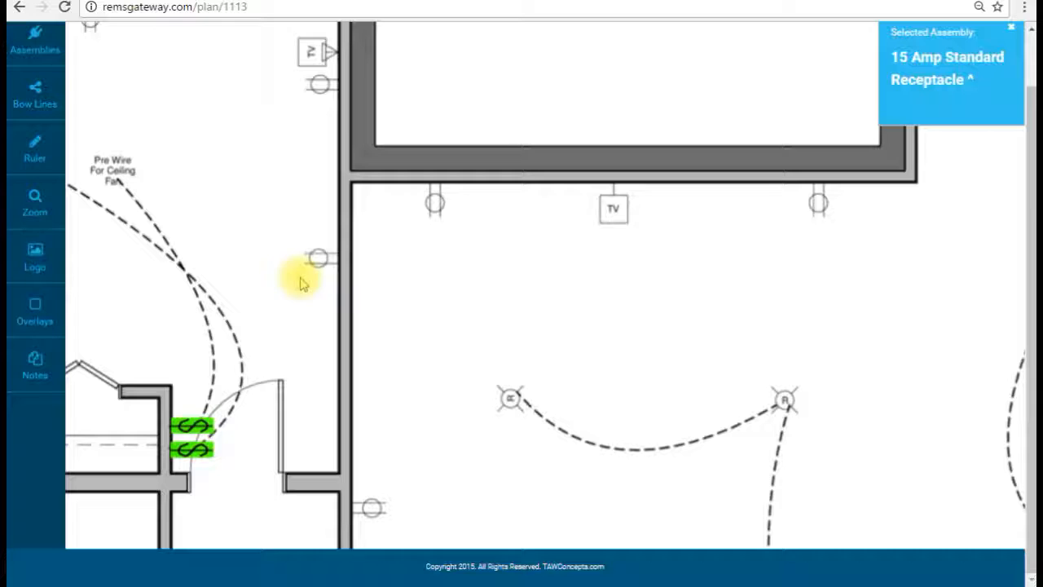
left_click(295, 243)
left_click(382, 309)
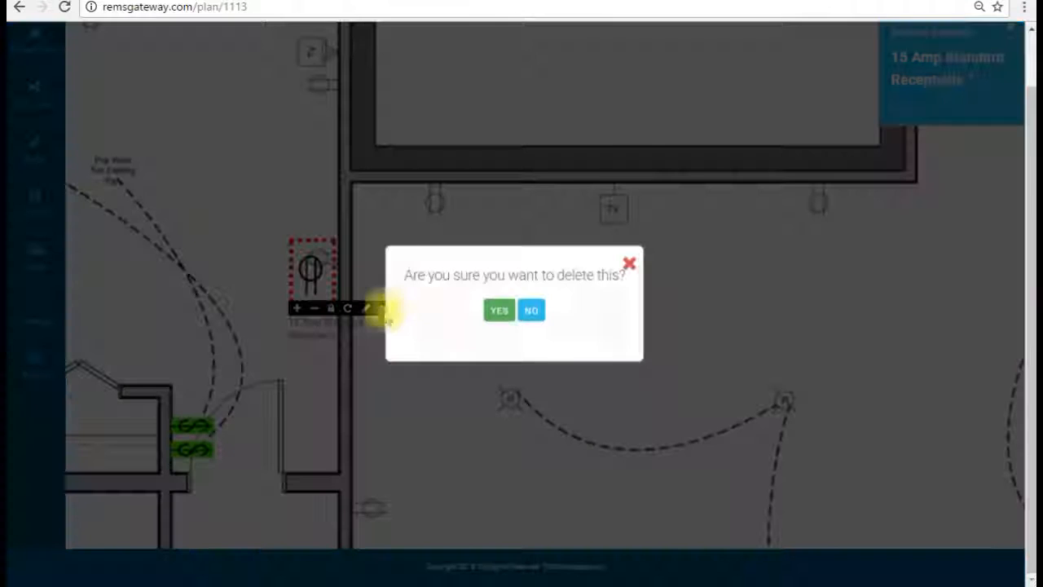
left_click(500, 312)
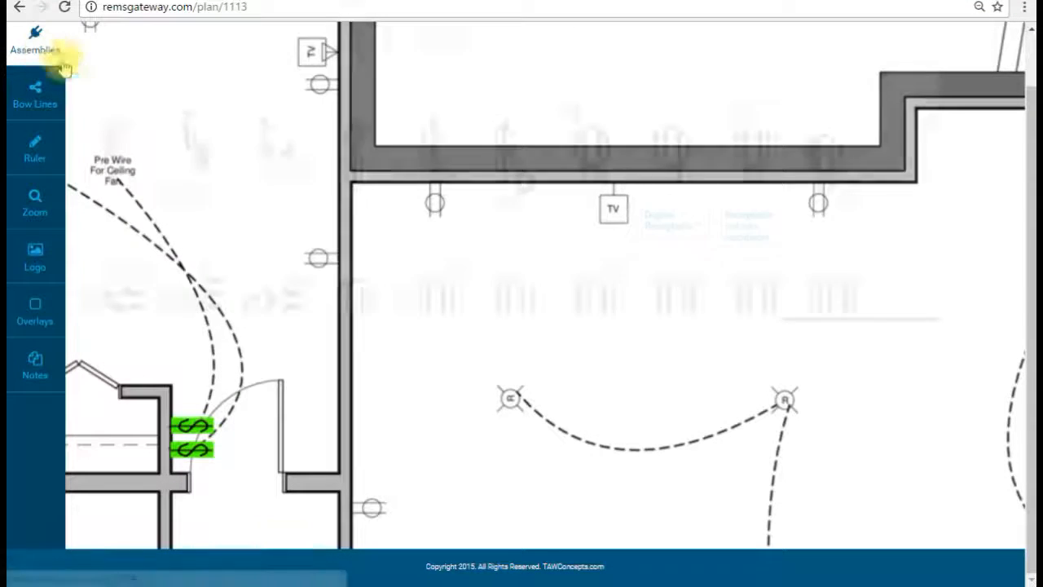
Step: Select the green transparent 15 Amp Standard Receptacle from the assembly library
left_click(59, 51)
left_click(502, 47)
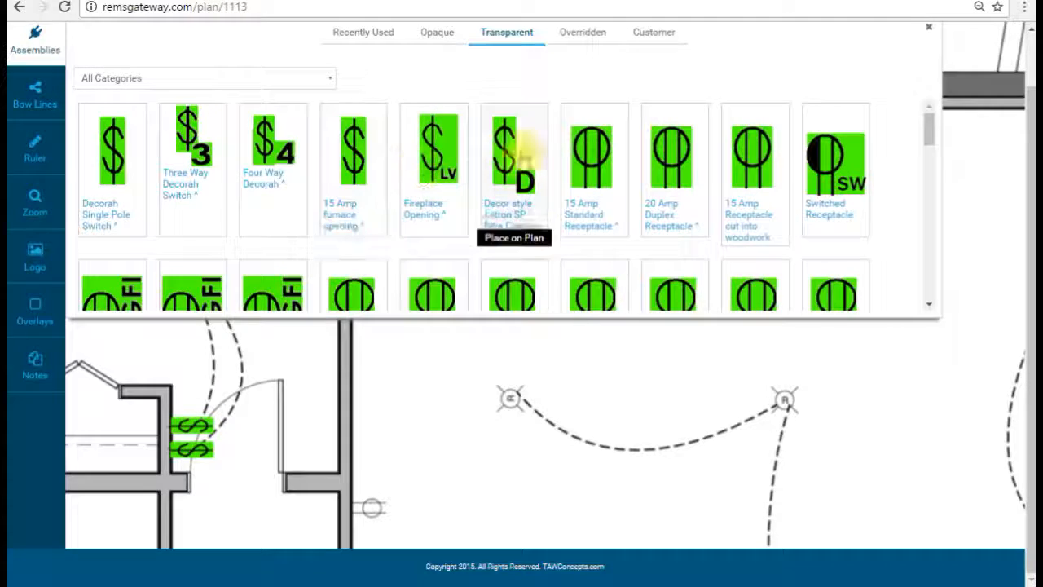
scroll(591, 236, "down", 1)
scroll(590, 236, "down", 1)
scroll(607, 204, "up", 2)
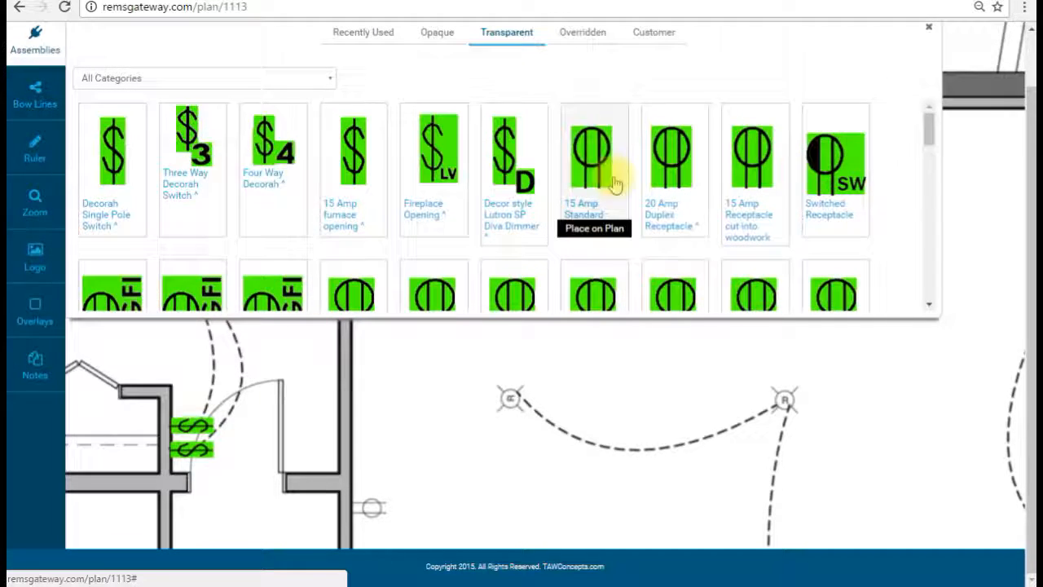
left_click(595, 174)
left_click(50, 55)
Step: Place horizontal receptacles against the right wall and the wall beside the TV
left_click_drag(322, 161, 603, 190)
left_click(574, 267)
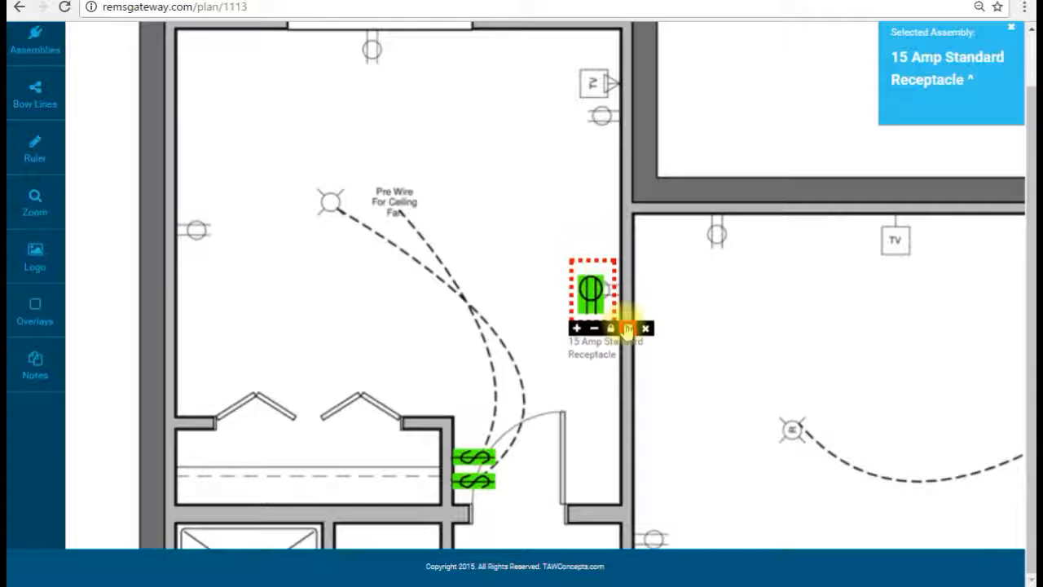
left_click(628, 330)
left_click(629, 330)
left_click(628, 330)
left_click(629, 330)
left_click(628, 330)
left_click(628, 330)
left_click_drag(591, 285, 589, 287)
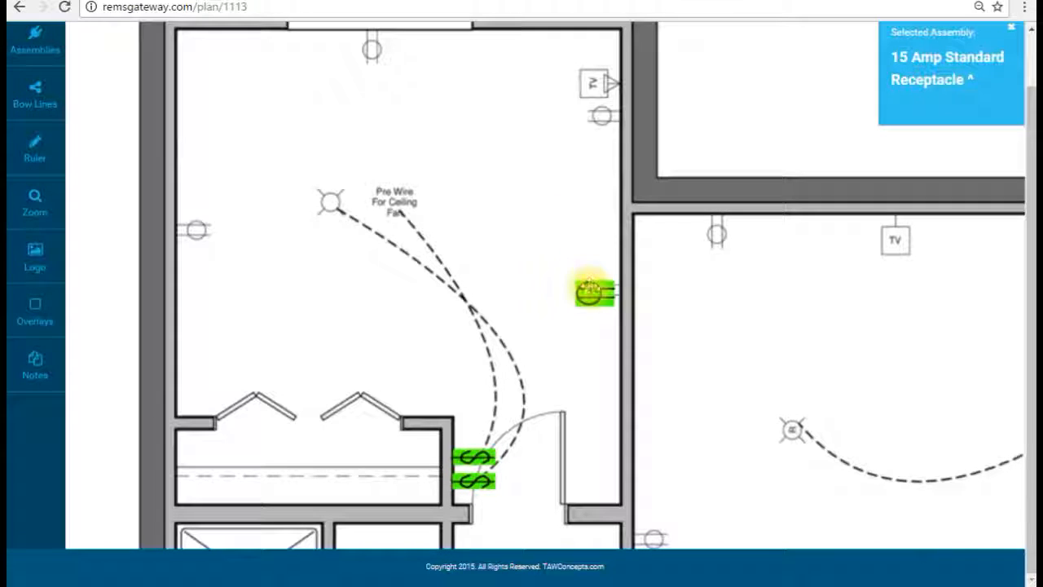
left_click(536, 100)
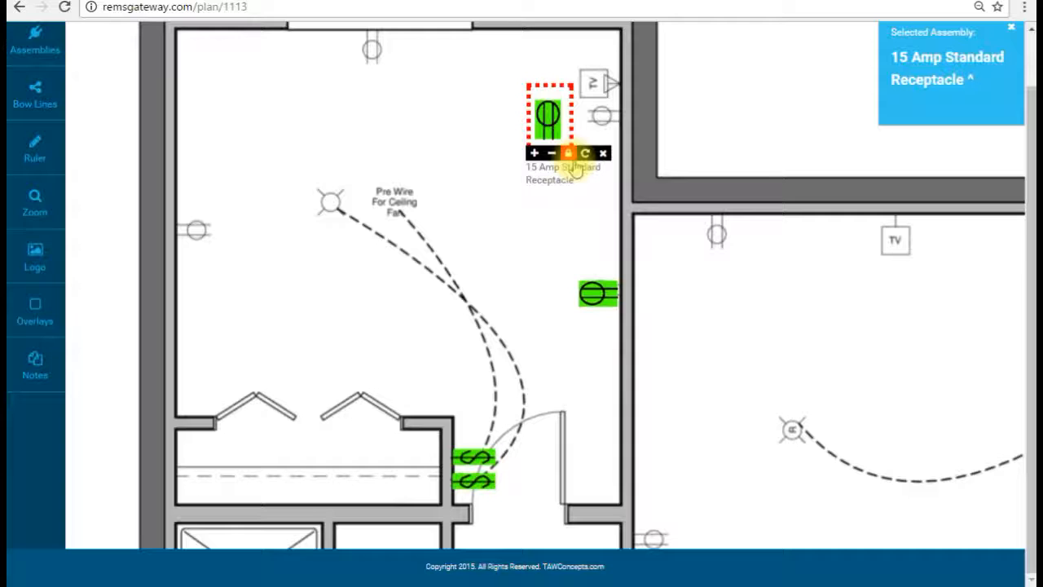
left_click(585, 153)
left_click_drag(551, 115, 595, 114)
Step: Place rotated receptacles on the top wall and the left wall near the ceiling fan
left_click(398, 78)
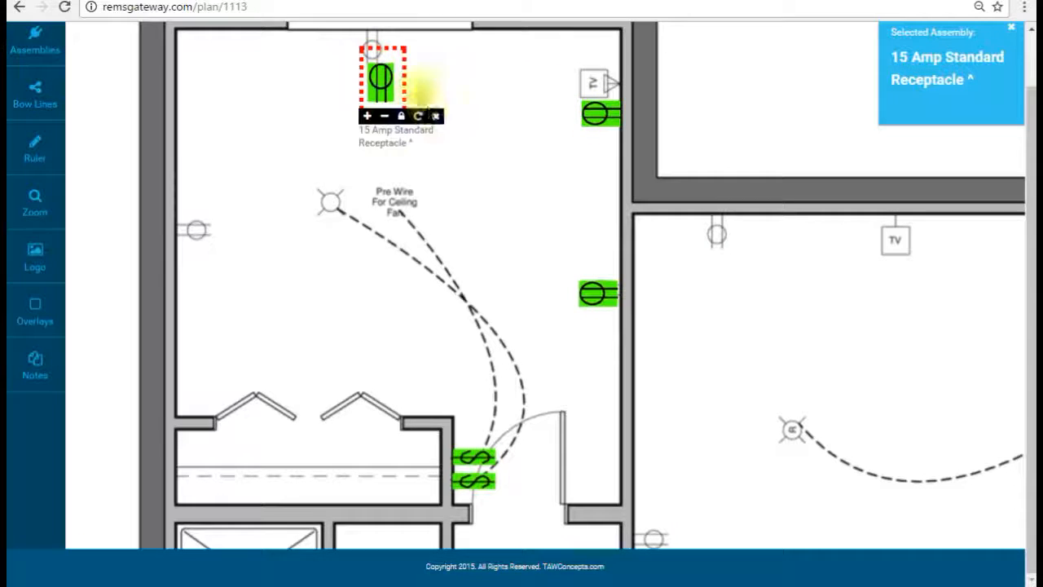
left_click(421, 117)
left_click(420, 116)
left_click_drag(385, 87, 369, 55)
left_click(249, 179)
left_click(272, 216)
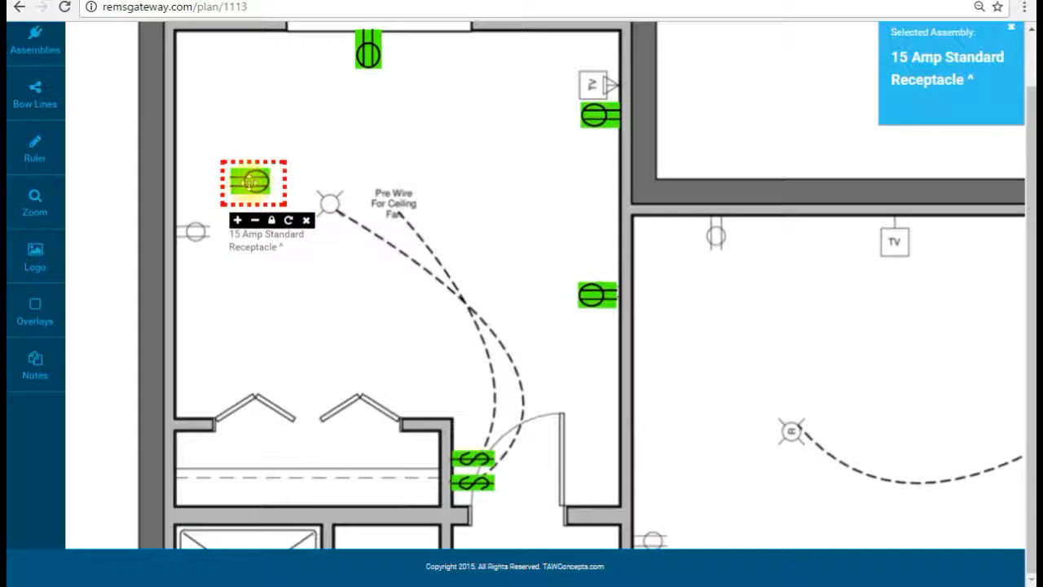
left_click(248, 181)
left_click_drag(248, 183, 196, 237)
Step: Switch the assembly library back to opaque symbols and return to the ceiling-fan room
left_click_drag(343, 271, 281, 150)
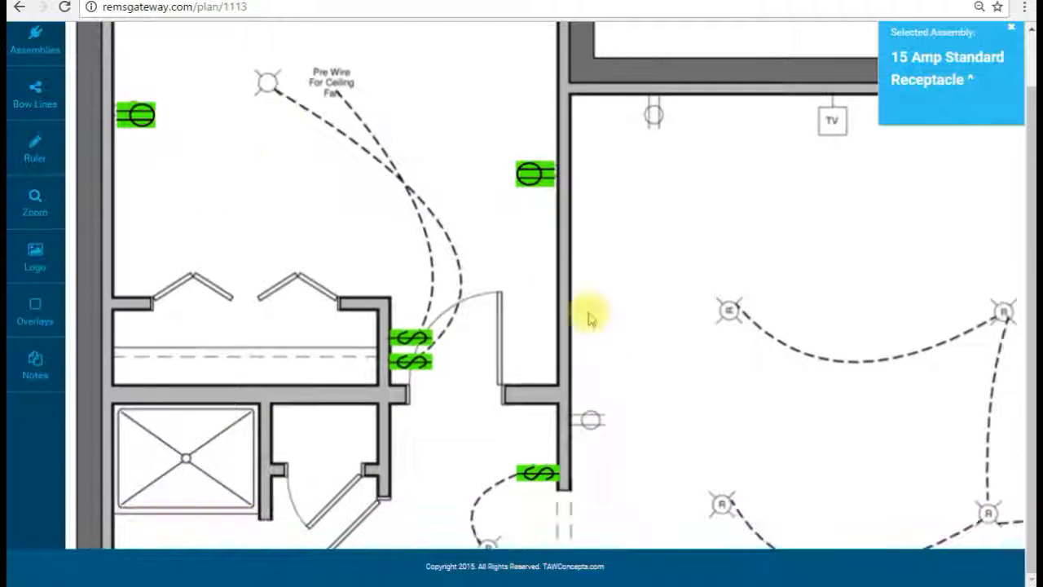
left_click(35, 39)
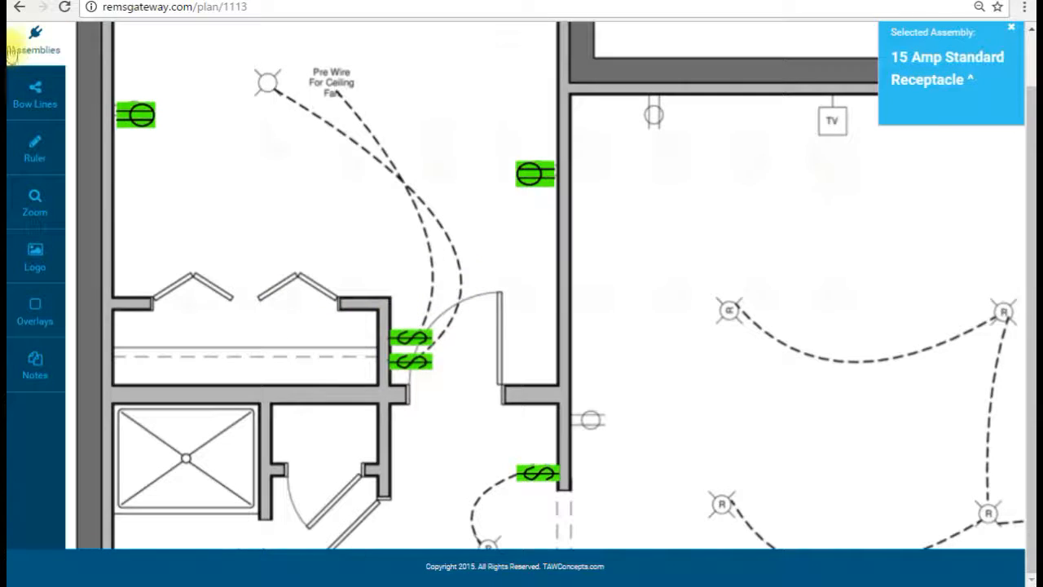
left_click(461, 31)
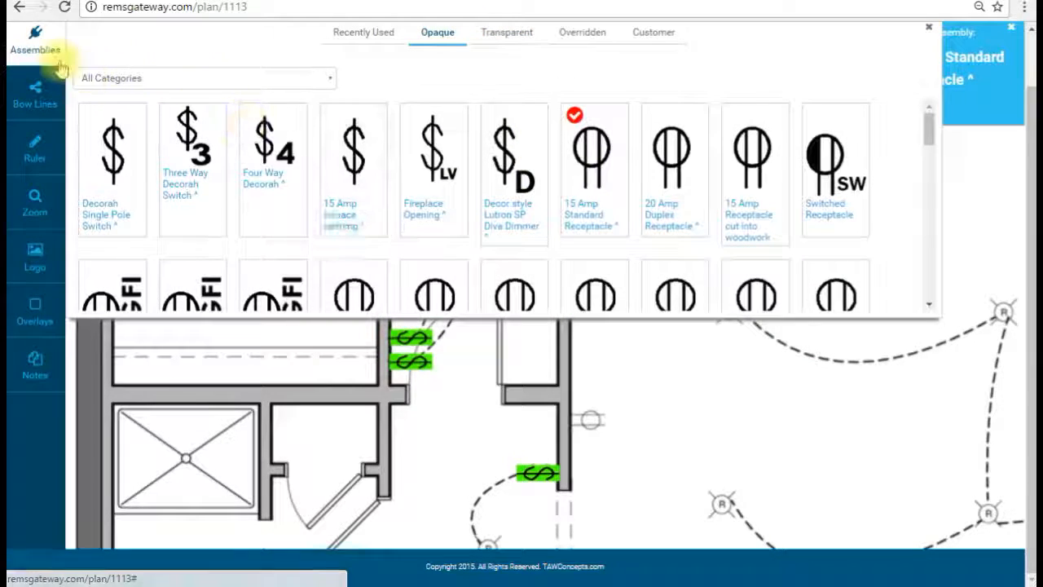
left_click(34, 40)
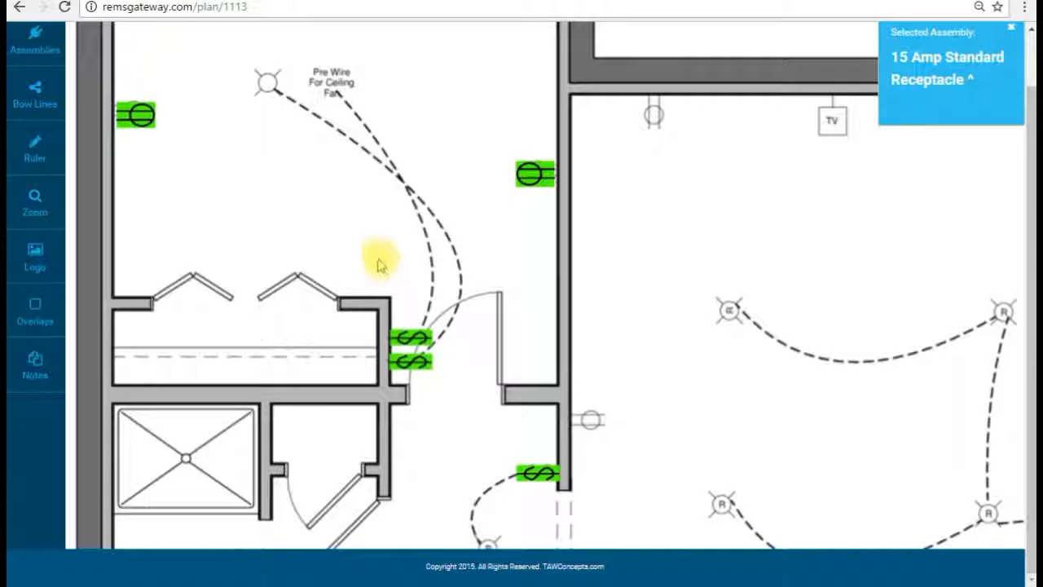
left_click_drag(376, 251, 529, 336)
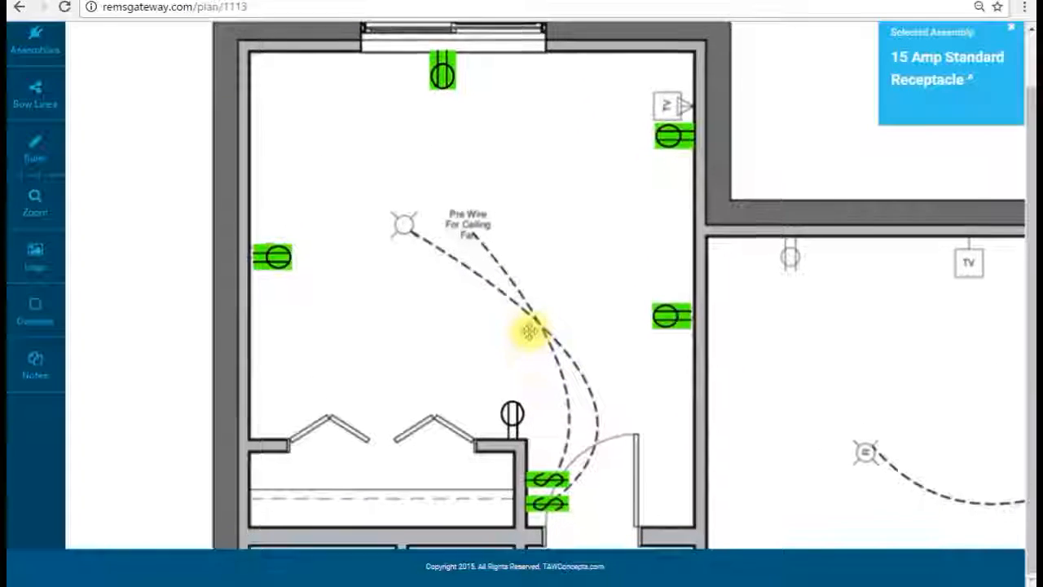
Step: Place a green Ceiling Fan Opening over the pre-wired fan spot
left_click(47, 47)
left_click(499, 33)
scroll(542, 220, "down", 3)
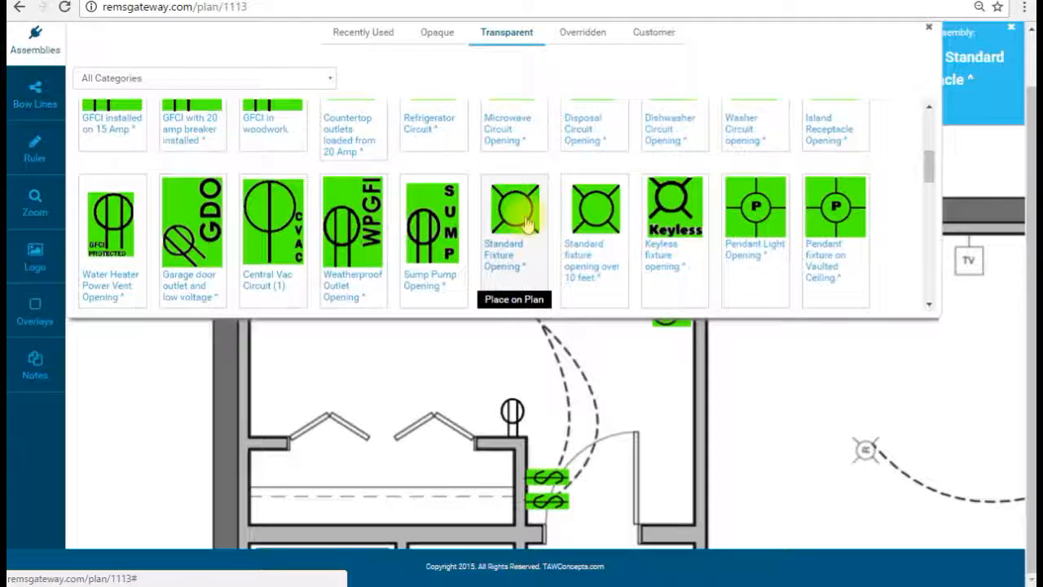
scroll(521, 216, "down", 3)
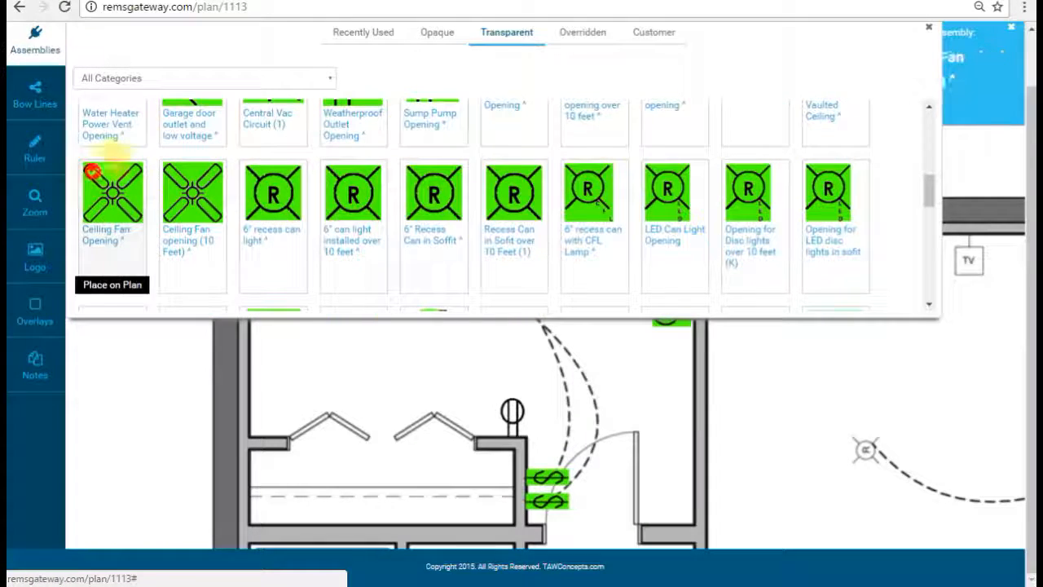
left_click(44, 51)
left_click(438, 216)
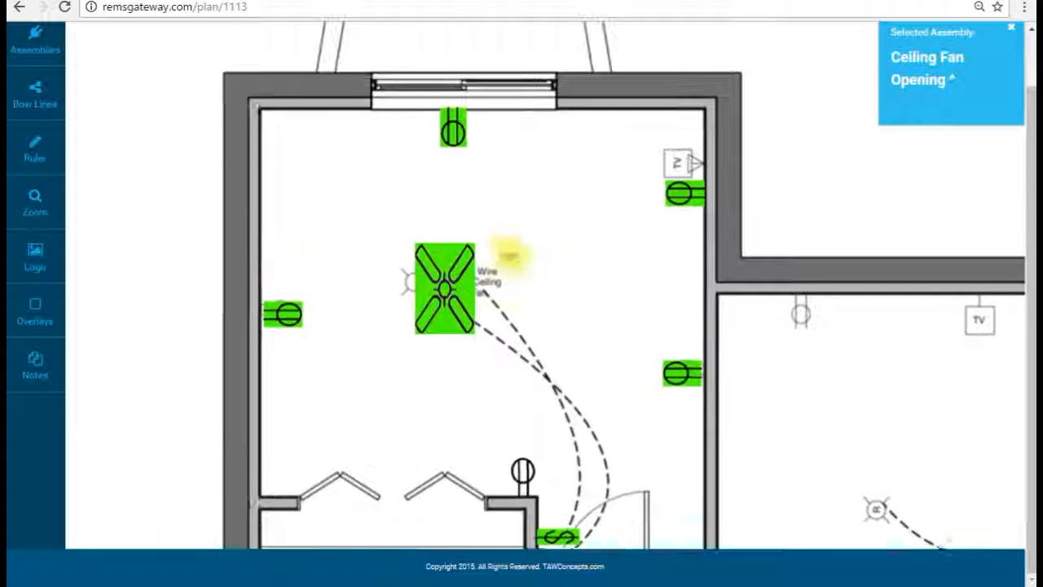
Step: Place a Phone and Cable Combo Opening beside the room's wall jack
left_click(29, 35)
scroll(615, 245, "down", 8)
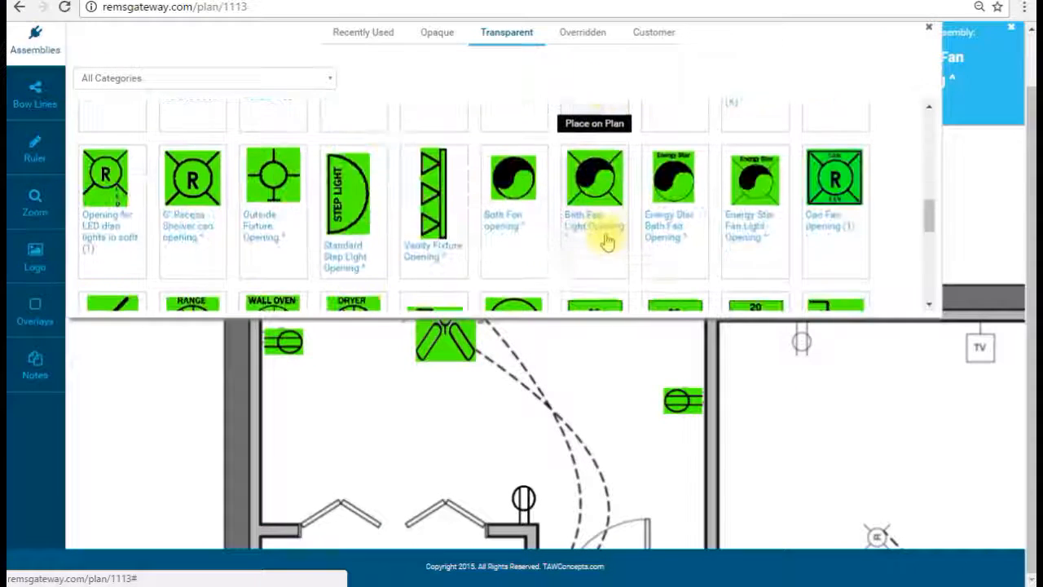
scroll(587, 232, "down", 1)
scroll(581, 240, "up", 1)
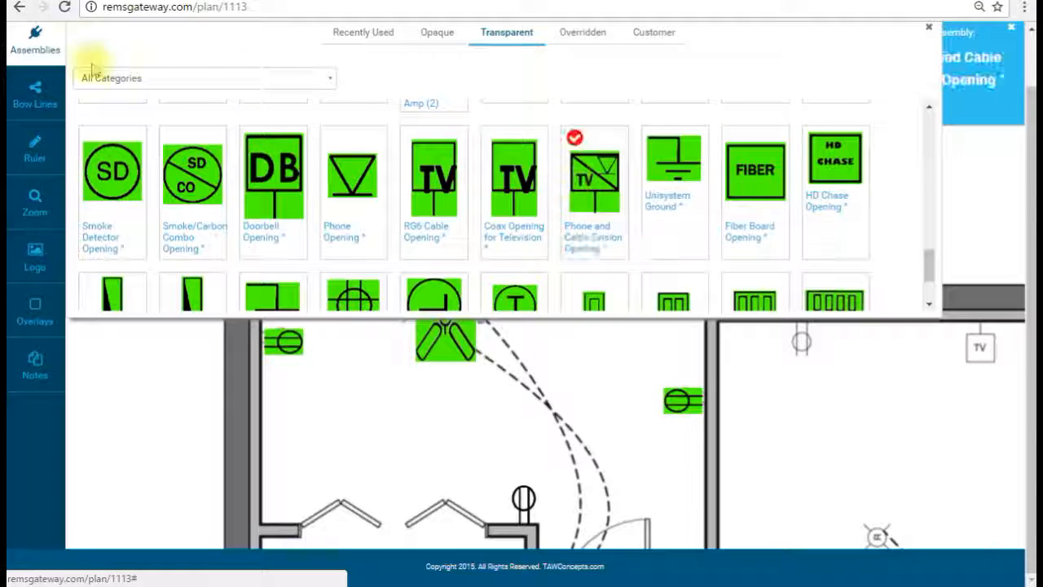
left_click(35, 37)
left_click(624, 206)
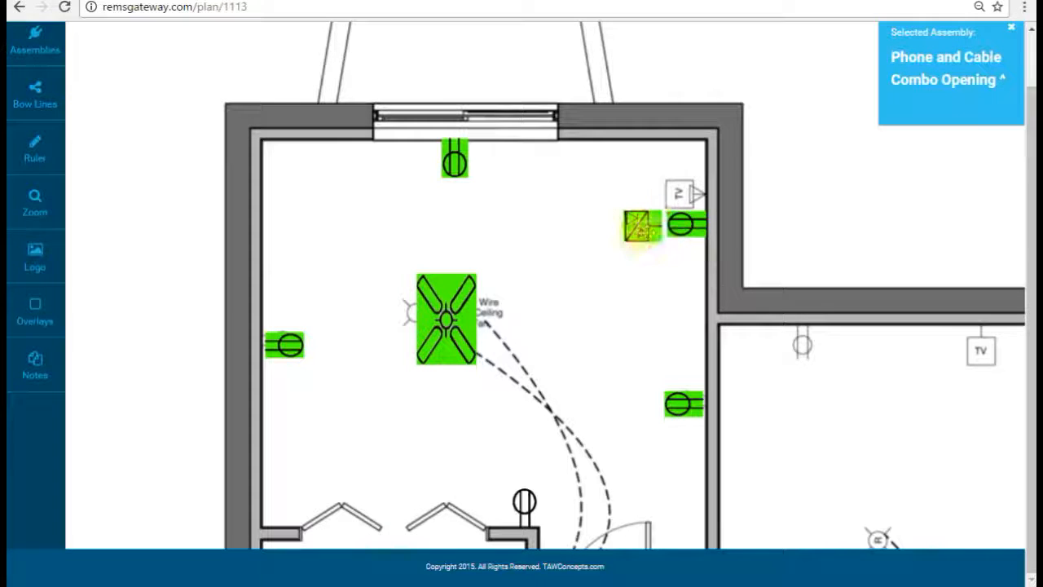
Step: Pan the plan left toward the neighbouring room and bring up the assemblies picker
left_click_drag(759, 377, 678, 205)
left_click_drag(694, 354, 642, 210)
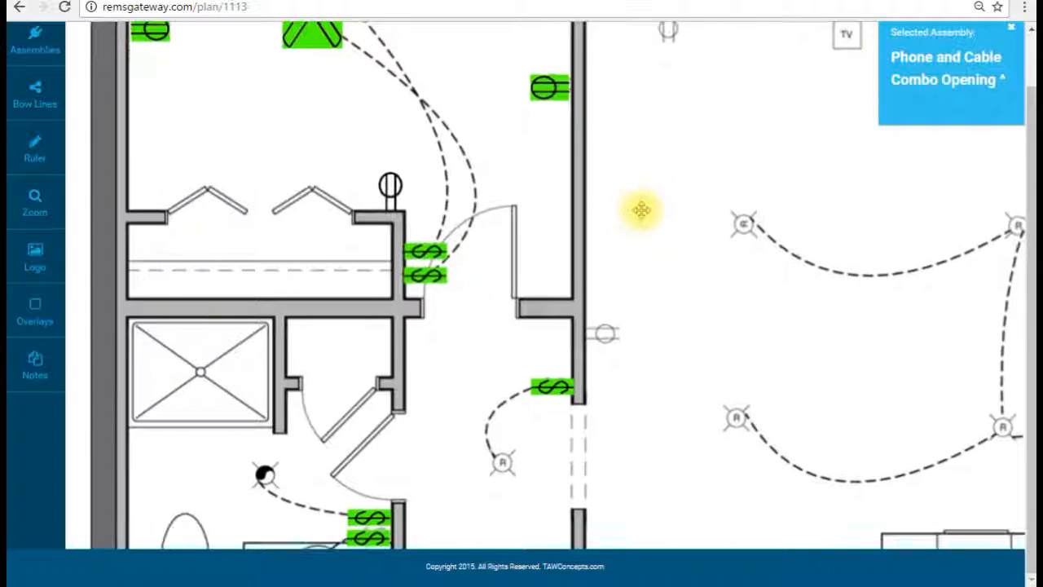
left_click_drag(662, 343, 580, 336)
left_click(18, 37)
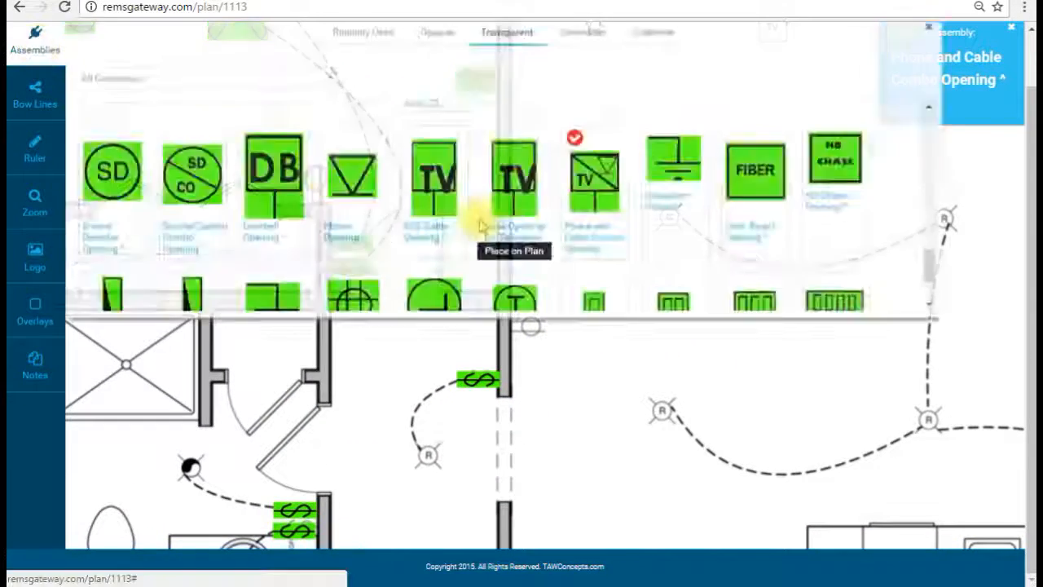
scroll(500, 233, "up", 10)
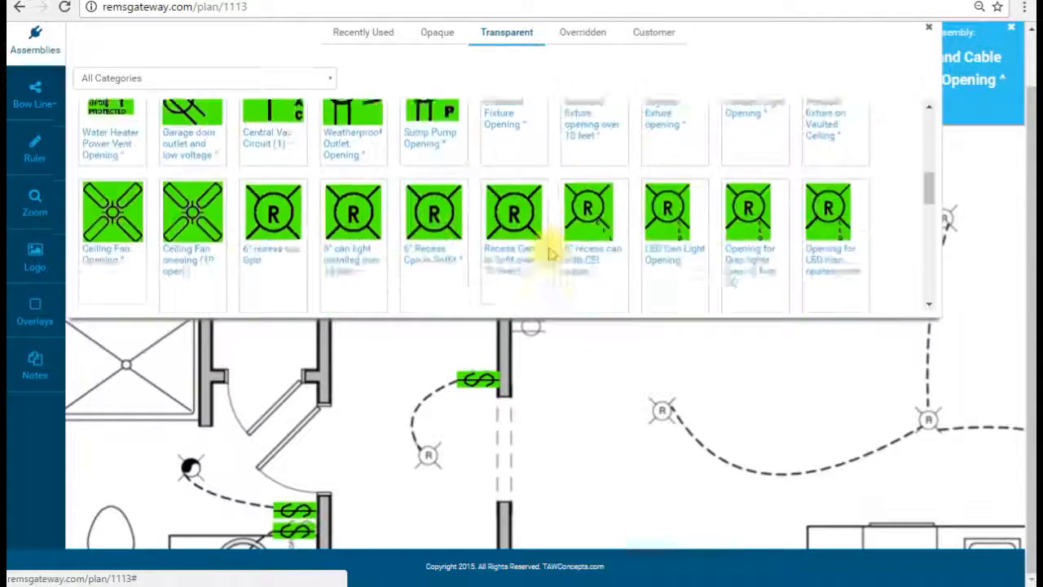
scroll(551, 251, "up", 3)
Step: Select the 15 Amp Standard Receptacle and place two, one on a side wall, one on the top wall
left_click(620, 183)
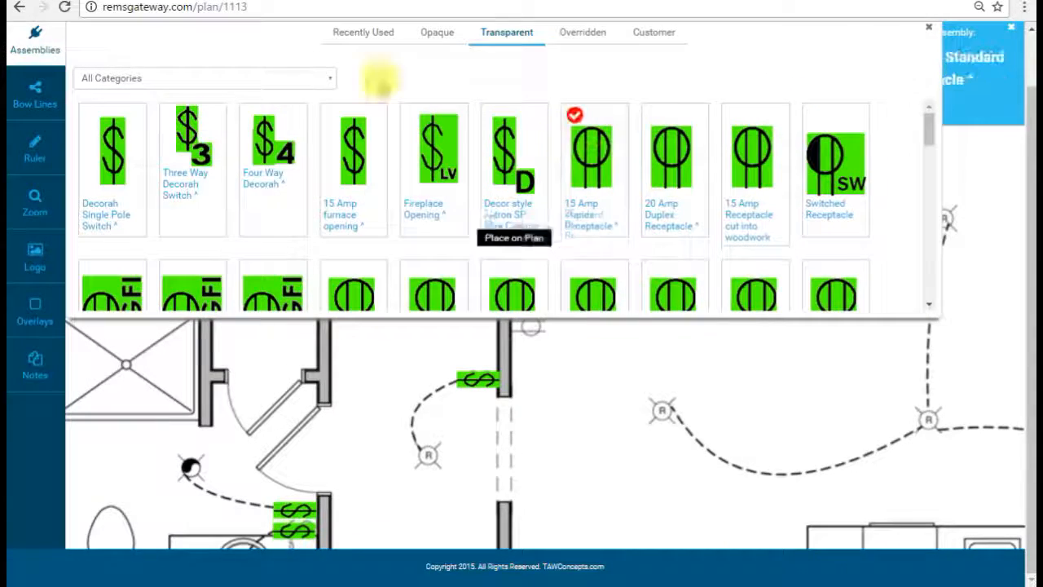
left_click(34, 37)
left_click(621, 352)
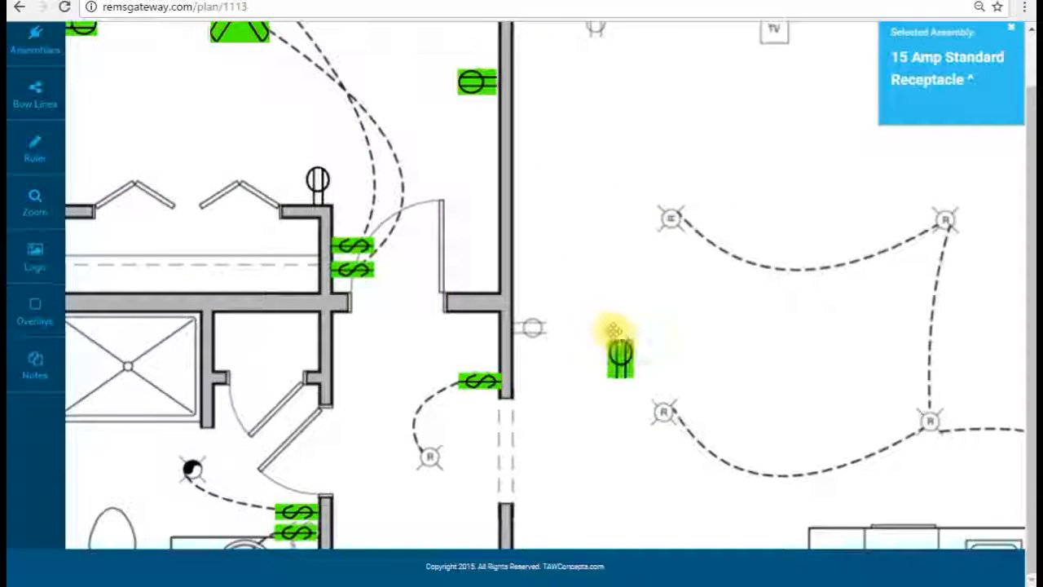
left_click(659, 392)
left_click_drag(621, 352, 530, 329)
scroll(568, 306, "up", 2)
left_click(600, 218)
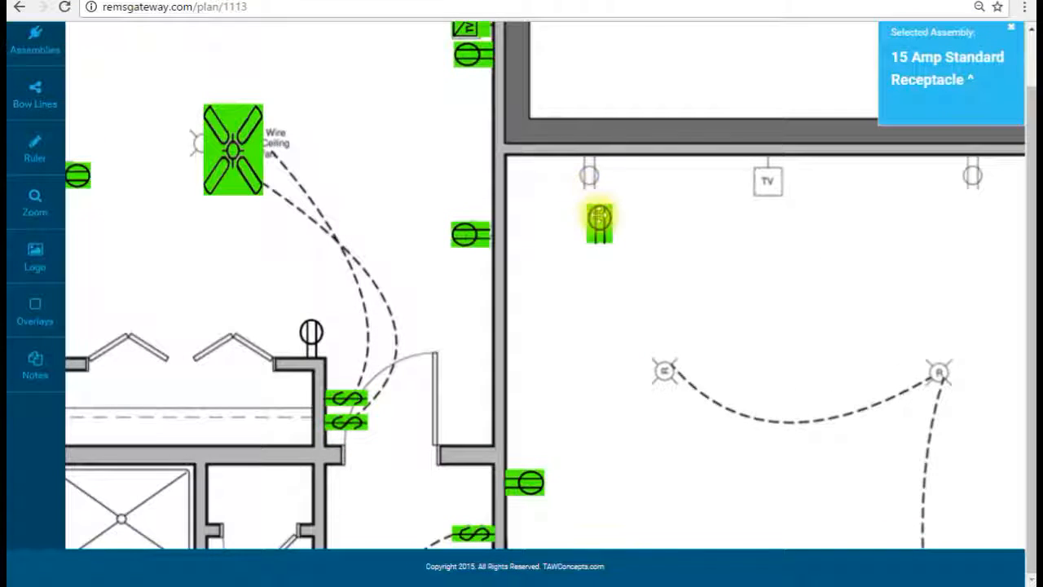
left_click(642, 261)
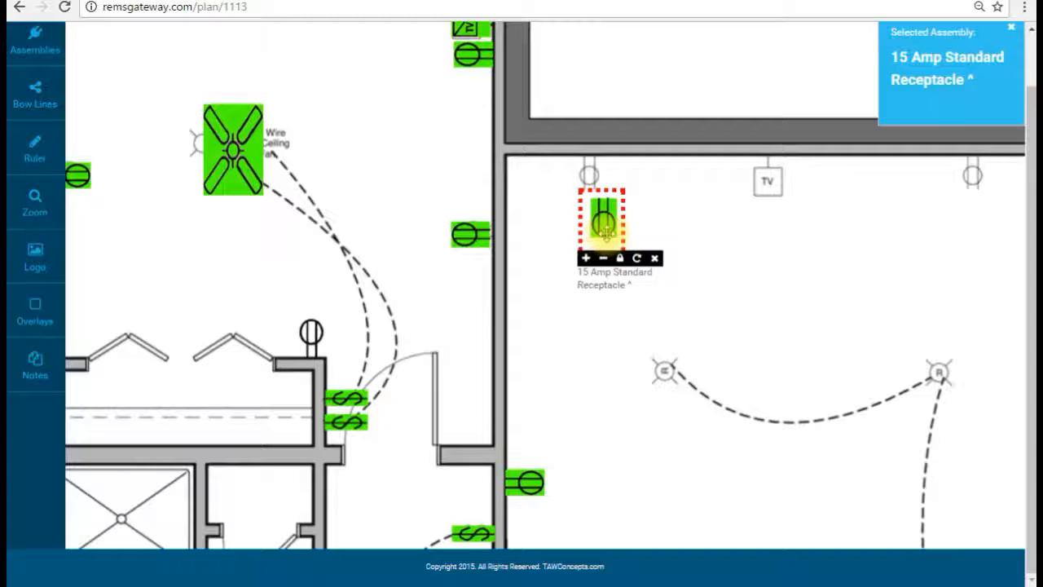
left_click_drag(604, 231, 590, 183)
Step: Add two more receptacles, each rotated and moved flush onto the top walls
scroll(607, 244, "right", 5)
scroll(608, 244, "up", 1)
left_click(557, 293)
left_click(599, 342)
left_click(597, 342)
left_click_drag(559, 298, 566, 256)
scroll(684, 271, "right", 3)
scroll(684, 271, "up", 1)
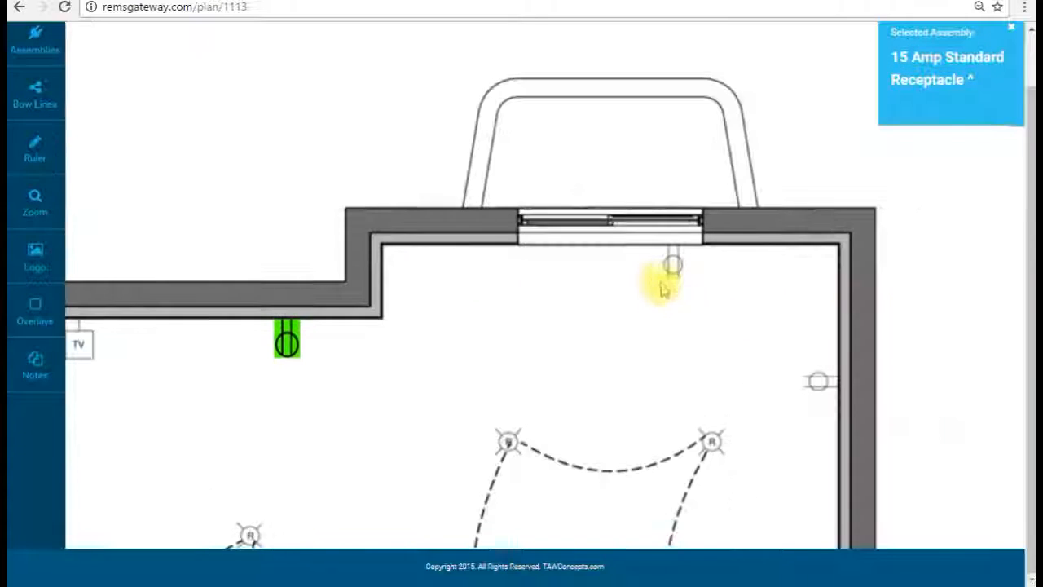
left_click(670, 298)
left_click(711, 342)
left_click(712, 342)
left_click_drag(677, 304, 674, 264)
Step: Place two horizontal receptacles against the room's right wall
left_click(756, 329)
left_click(798, 373)
left_click_drag(759, 335, 808, 389)
scroll(757, 396, "down", 4)
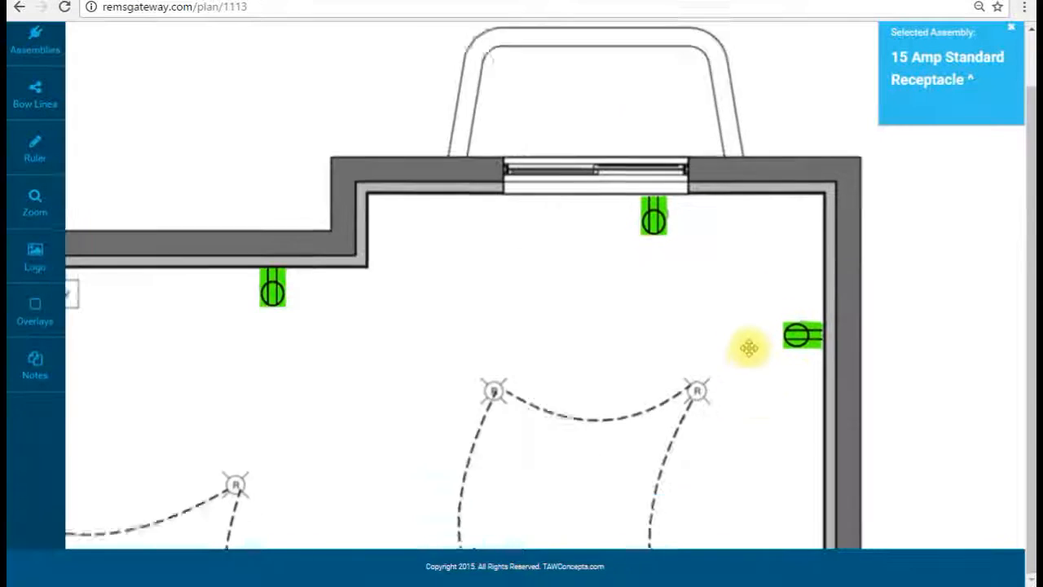
left_click(726, 381)
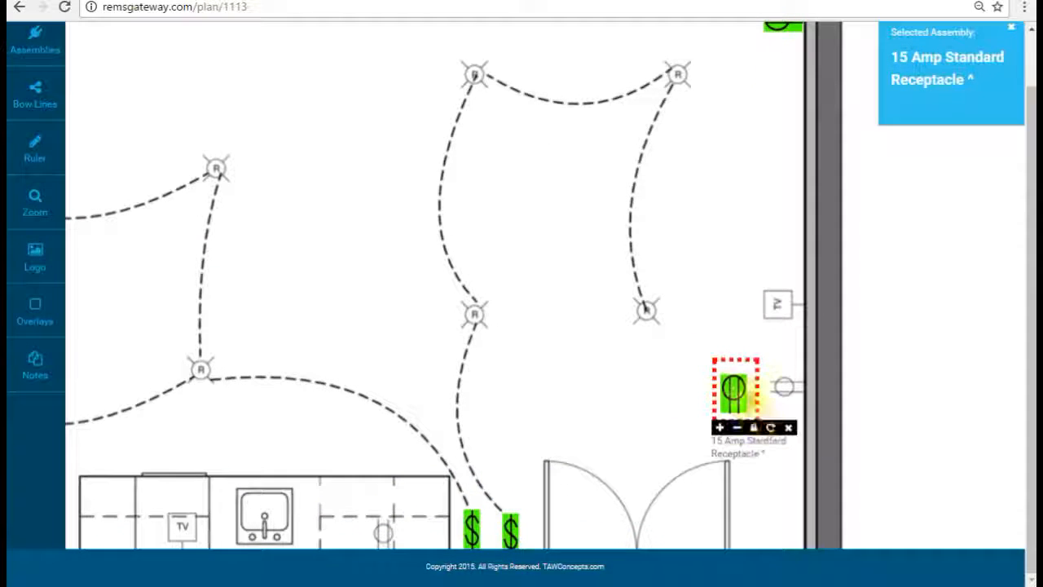
left_click(771, 427)
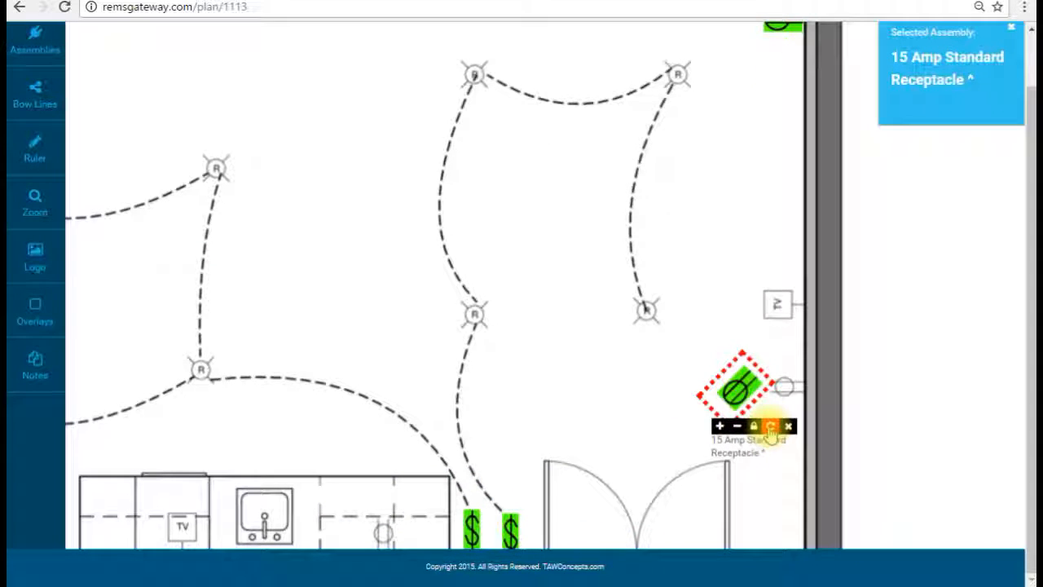
left_click_drag(739, 397, 784, 399)
Step: Place a receptacle on the wall outlet below the TV beside the kitchen
left_click_drag(717, 438, 749, 285)
left_click_drag(691, 339, 774, 367)
left_click_drag(348, 319, 545, 341)
left_click(267, 359)
left_click_drag(265, 368, 243, 407)
Step: Pan around the open room and kitchen counter to review the placed receptacles
left_click_drag(331, 231, 284, 252)
left_click_drag(477, 228, 575, 235)
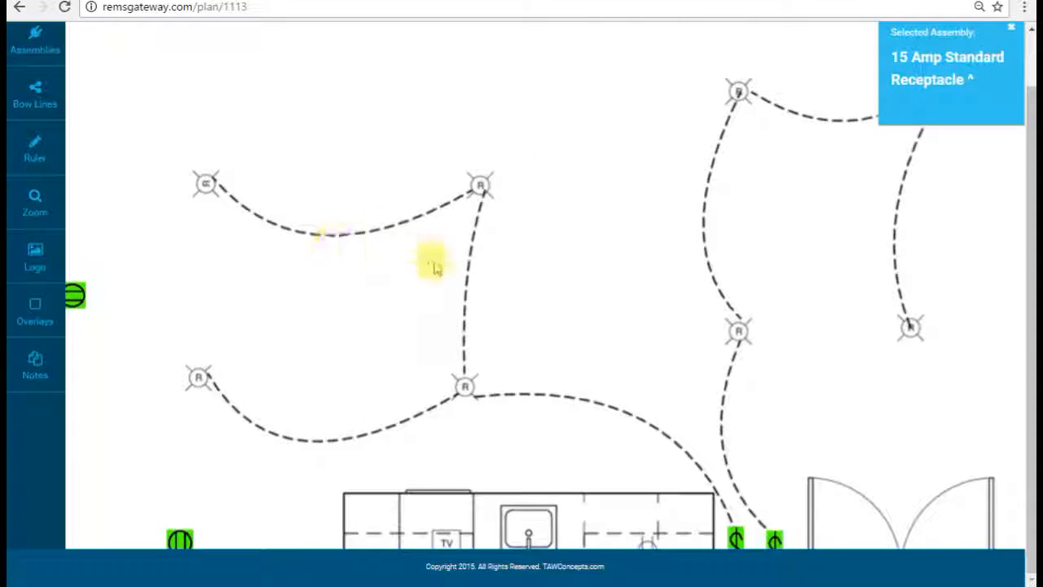
left_click_drag(342, 175, 621, 96)
left_click_drag(523, 240, 635, 181)
left_click_drag(699, 183, 434, 271)
left_click_drag(628, 261, 455, 308)
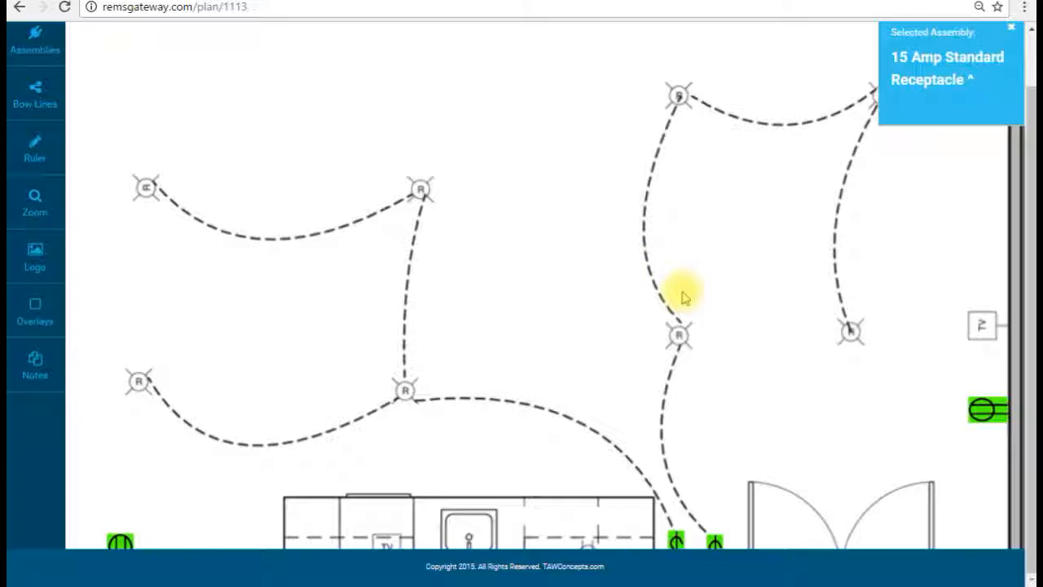
mouse_move(647, 246)
left_mouse_down()
mouse_move(657, 290)
mouse_move(643, 266)
left_mouse_up()
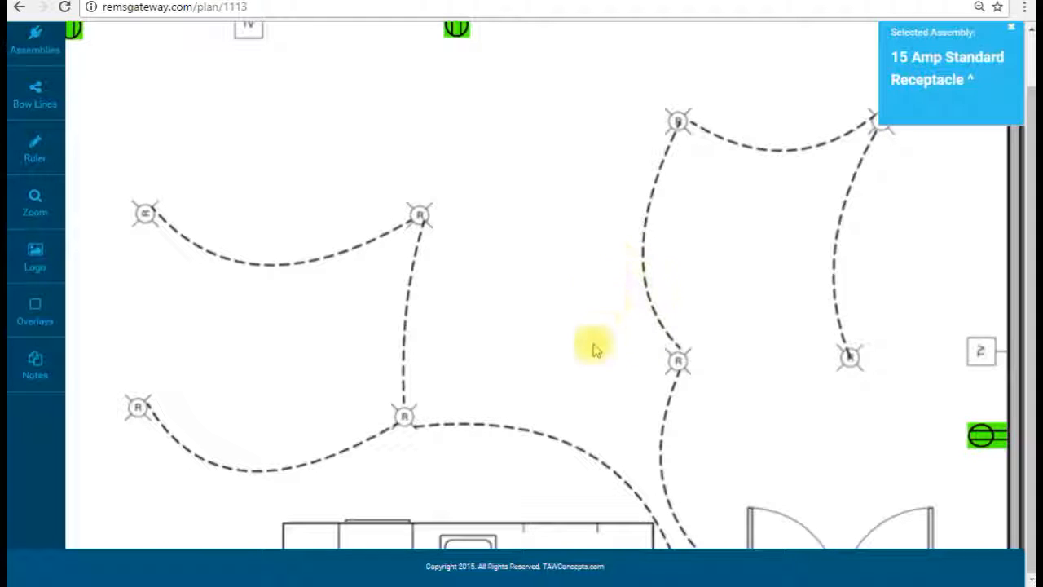
left_click_drag(566, 367, 494, 335)
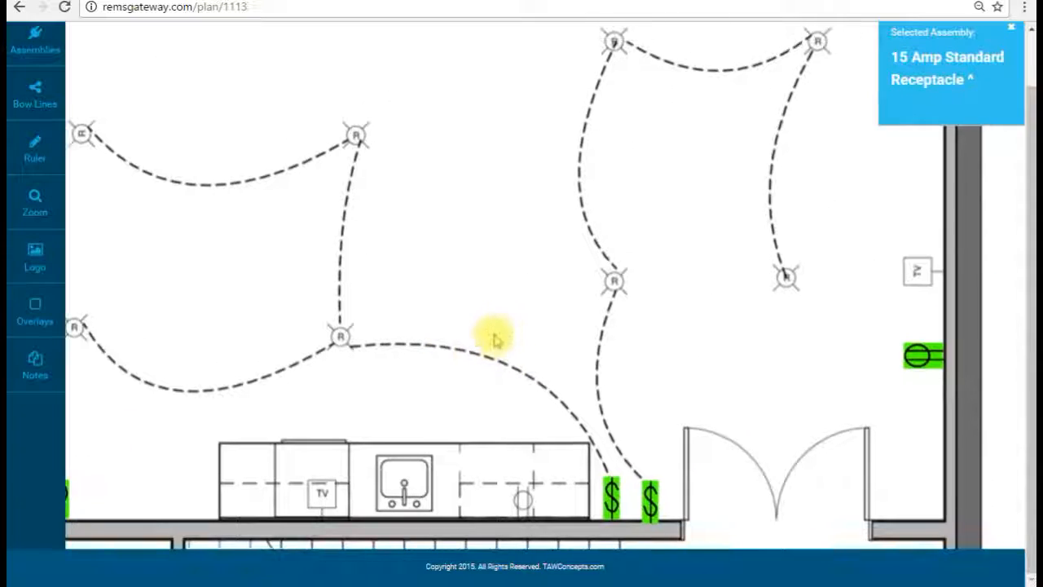
left_click_drag(545, 270, 499, 249)
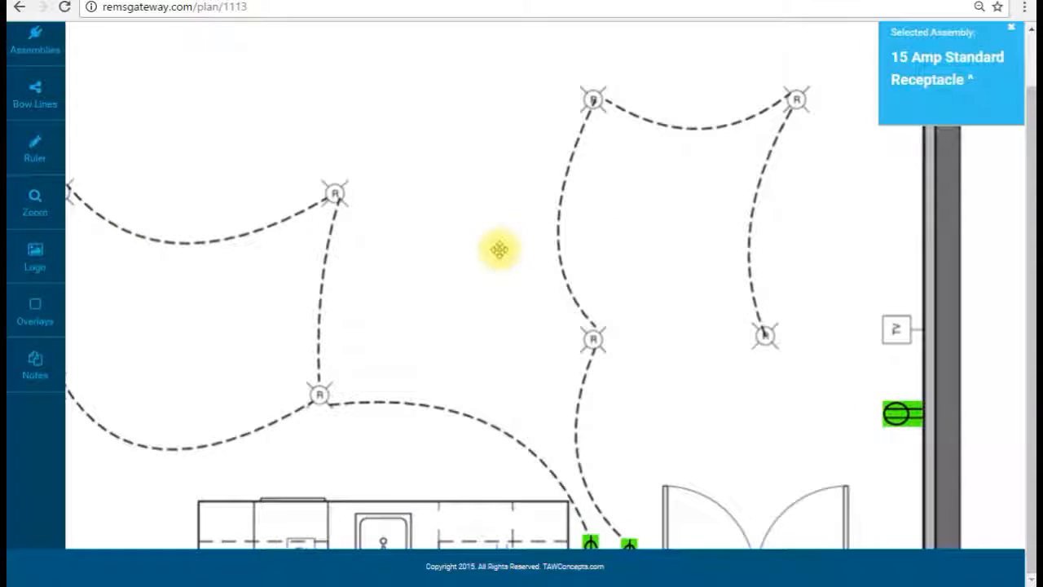
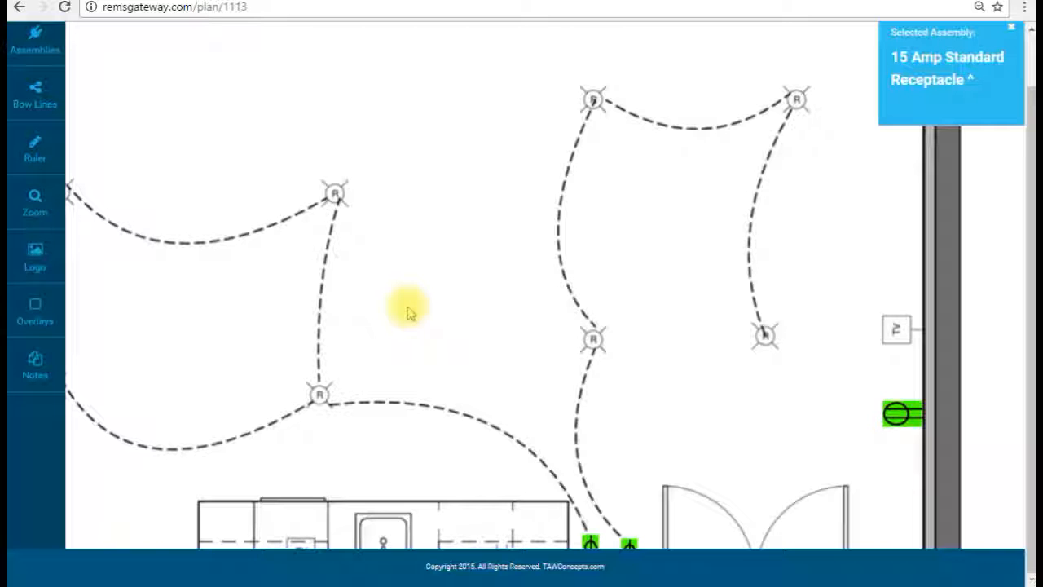
Step: Choose the 6" recess can light assembly and place it on the kitchen's grey R markers
mouse_move(409, 311)
left_mouse_down()
mouse_move(517, 263)
mouse_move(607, 242)
mouse_move(579, 275)
mouse_move(495, 269)
left_mouse_up()
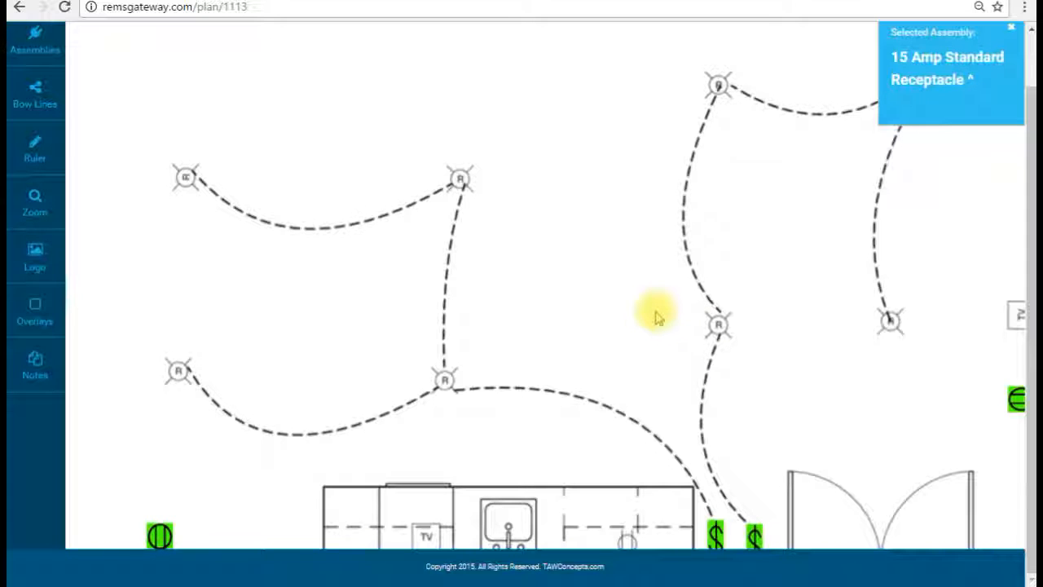
left_click(35, 37)
scroll(416, 210, "down", 3)
scroll(415, 211, "down", 2)
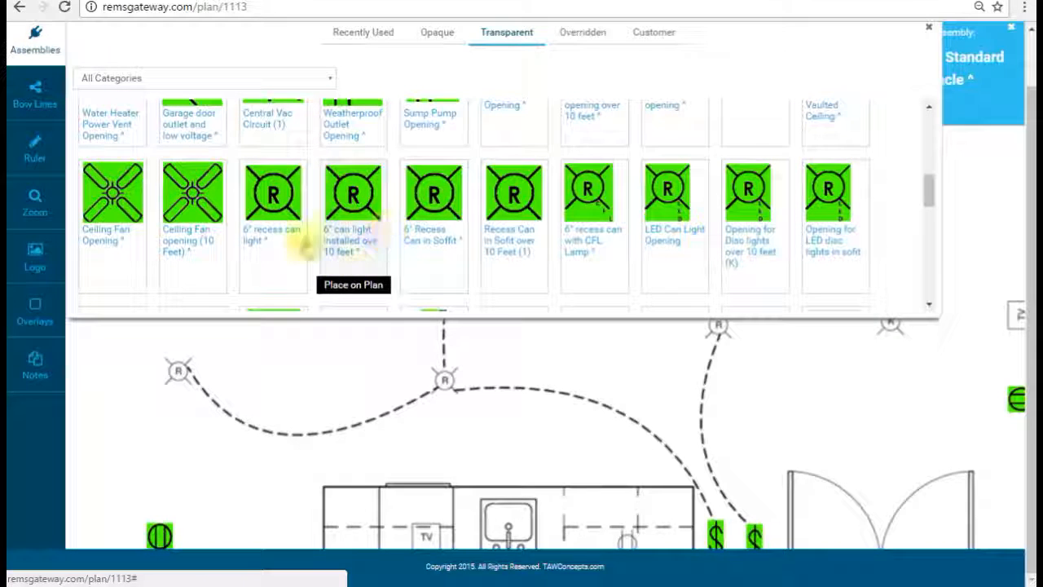
left_click(301, 205)
left_click(53, 47)
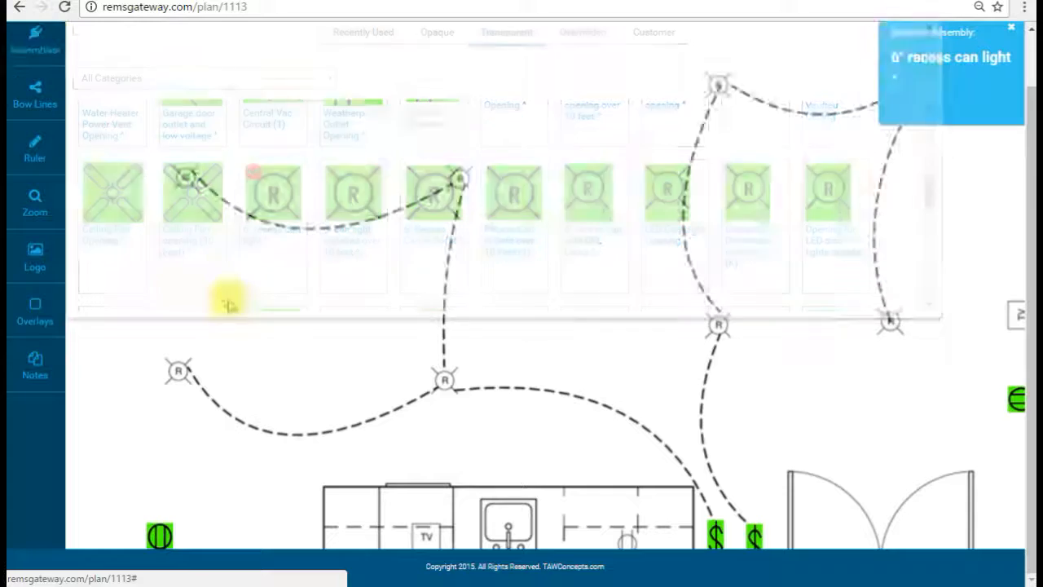
left_click(178, 368)
left_click(189, 176)
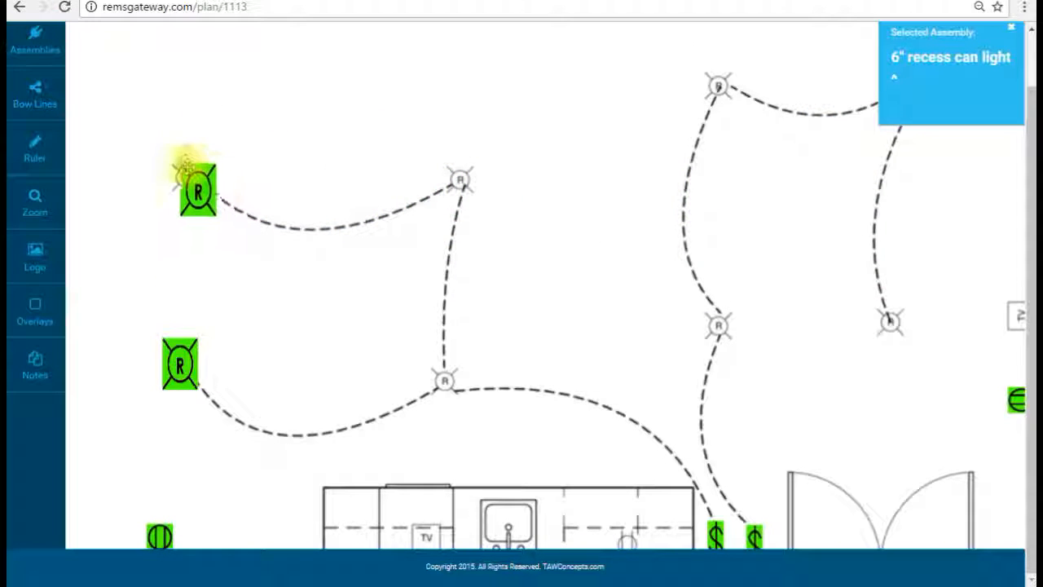
left_click(408, 147)
left_click_drag(245, 173, 204, 178)
left_click(443, 377)
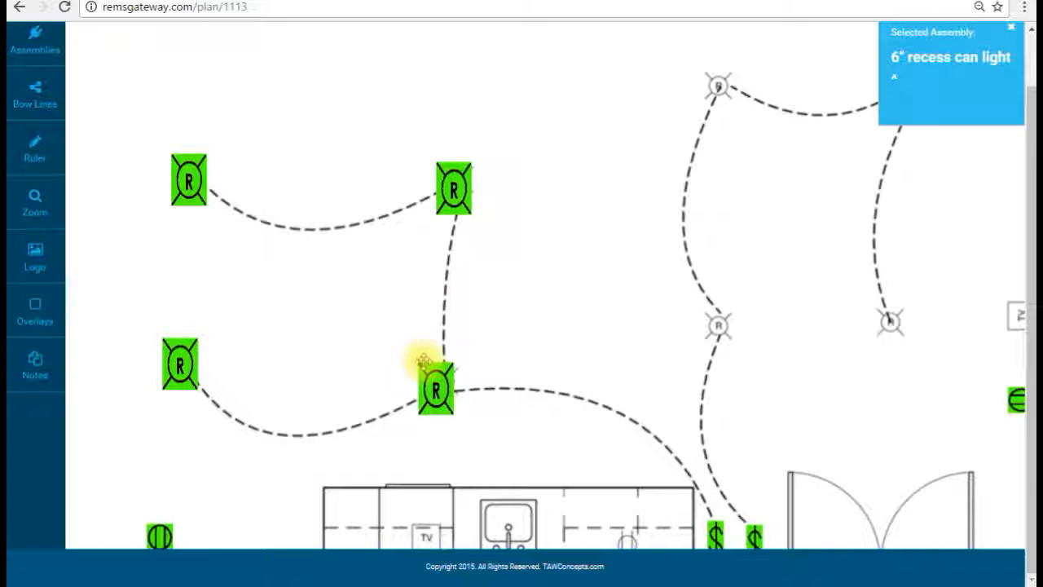
Step: Place 6" recess can lights on the right-side room markers and in the hallway
left_click_drag(671, 291, 464, 259)
left_click(506, 277)
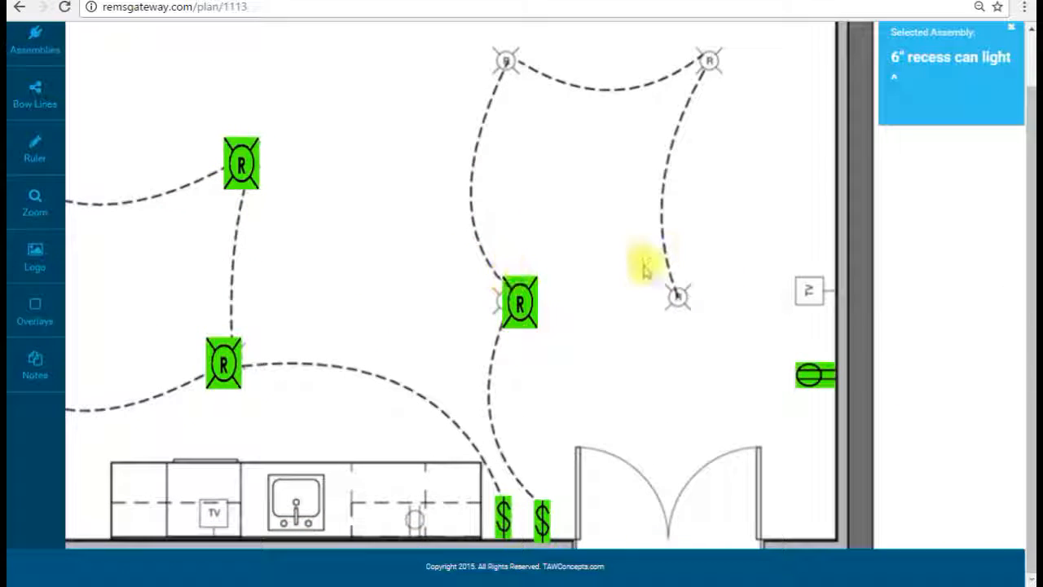
left_click(668, 293)
left_click_drag(517, 298, 507, 300)
scroll(529, 151, "up", 1)
left_click(503, 163)
left_click(729, 135)
left_click_drag(729, 135, 676, 133)
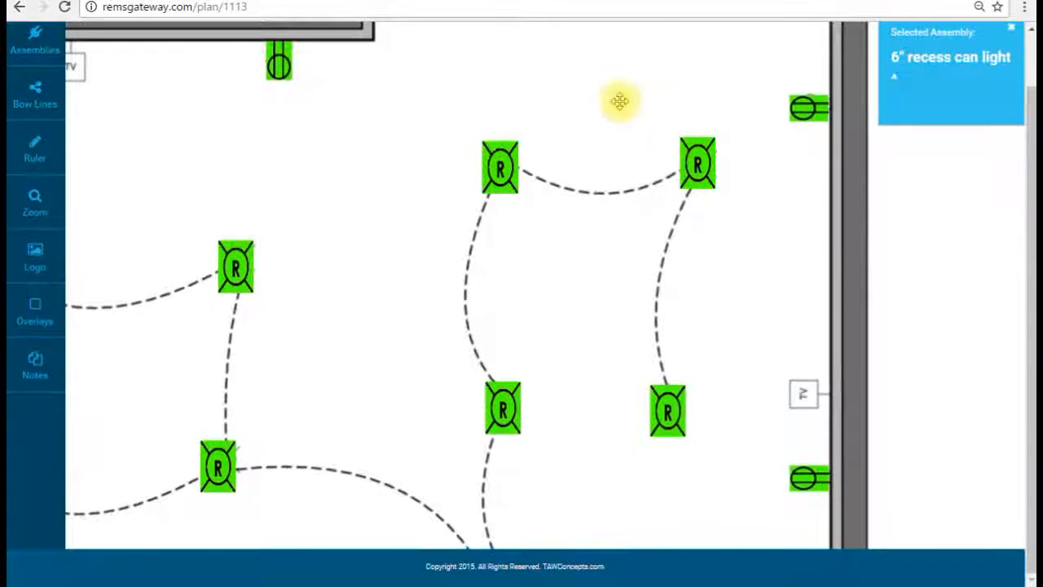
left_click_drag(620, 102, 694, 93)
left_click_drag(426, 263, 673, 91)
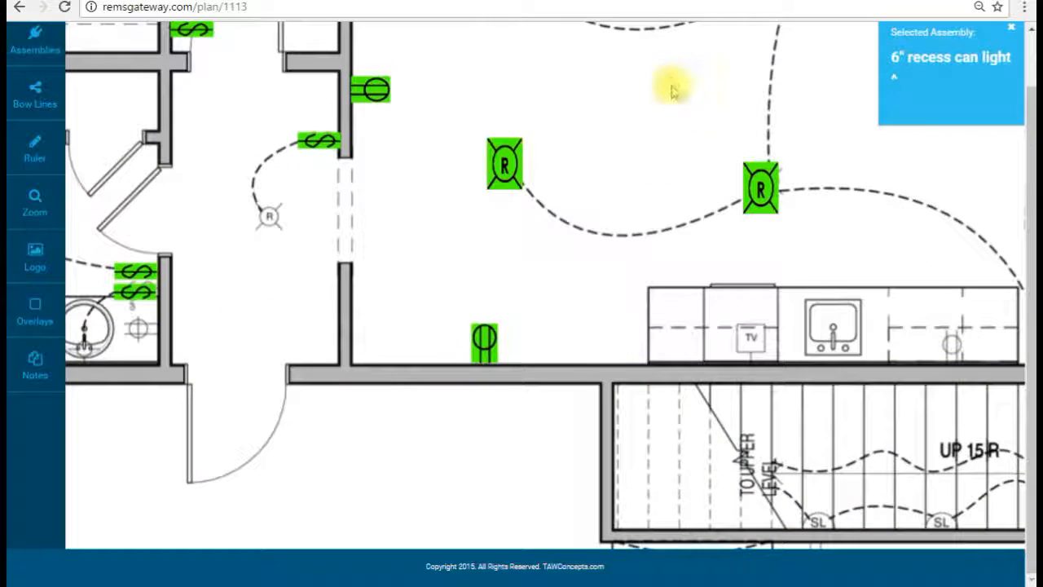
left_click(243, 184)
scroll(399, 155, "up", 4)
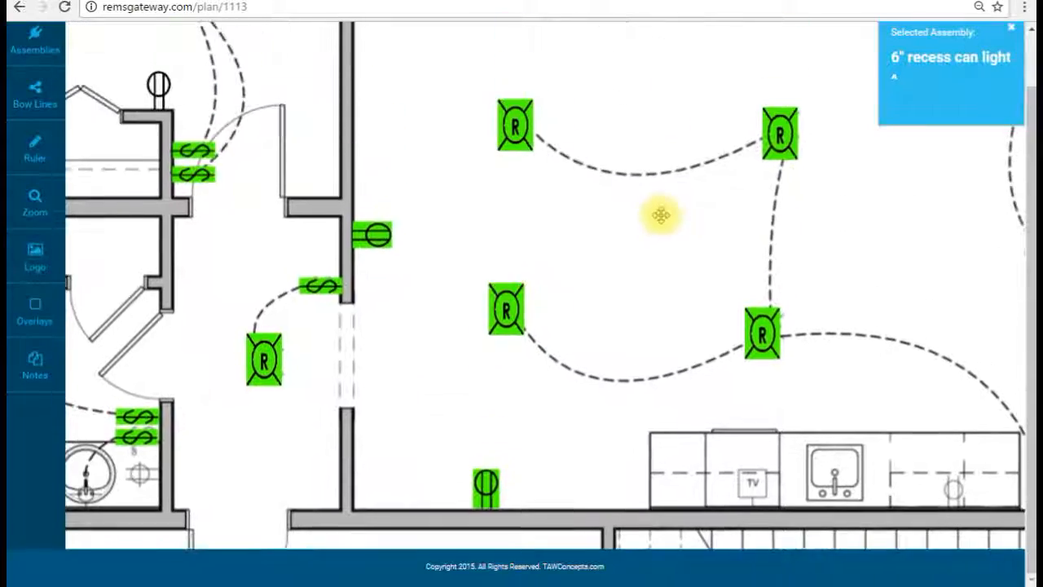
Step: Place an RG6 Cable Opening at the first TV marker, rotated upright against the wall
left_click(64, 36)
scroll(457, 163, "up", 2)
scroll(468, 186, "down", 2)
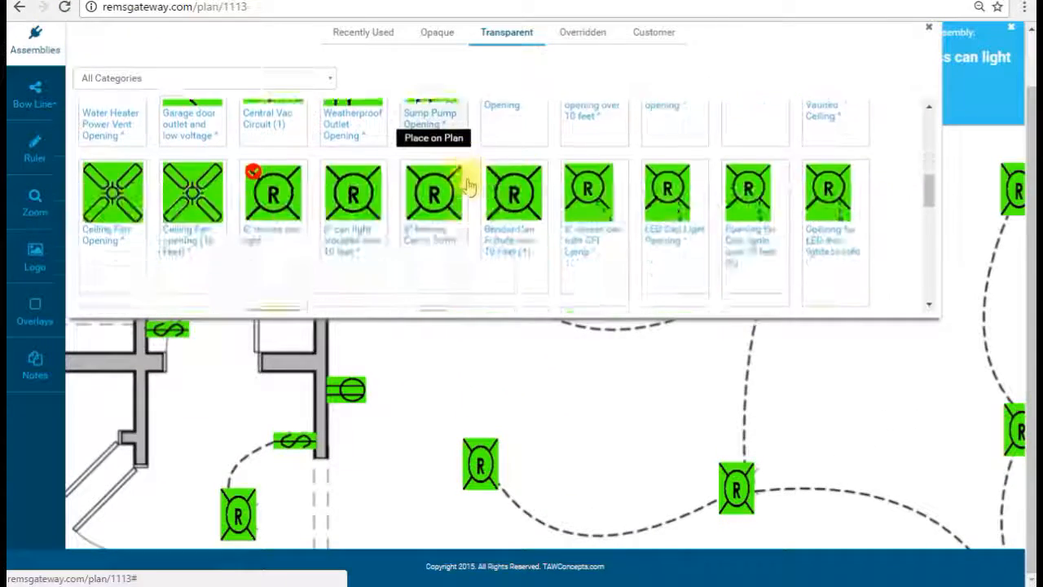
scroll(468, 186, "down", 4)
left_click(450, 183)
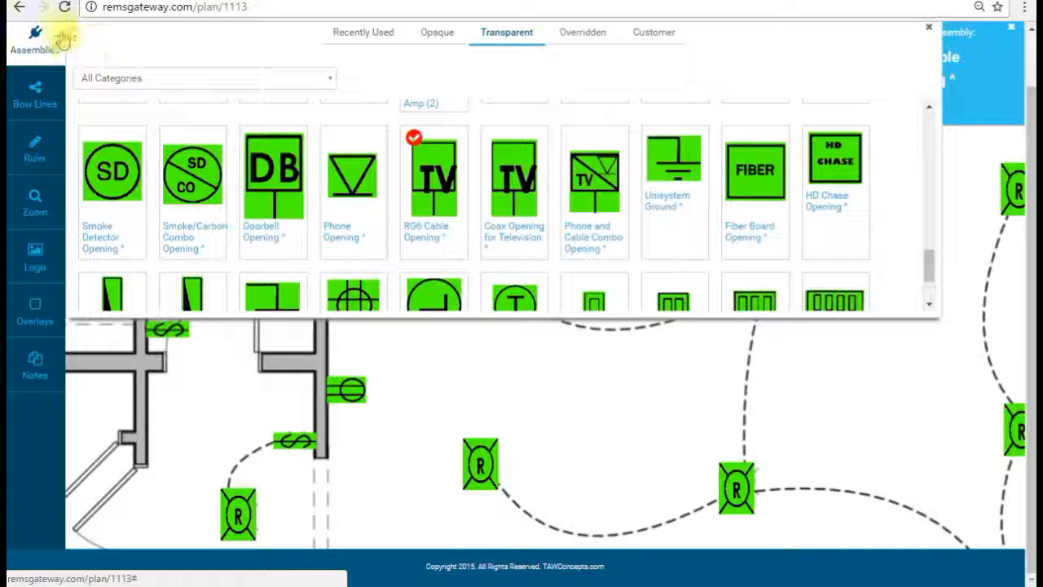
left_click(588, 89)
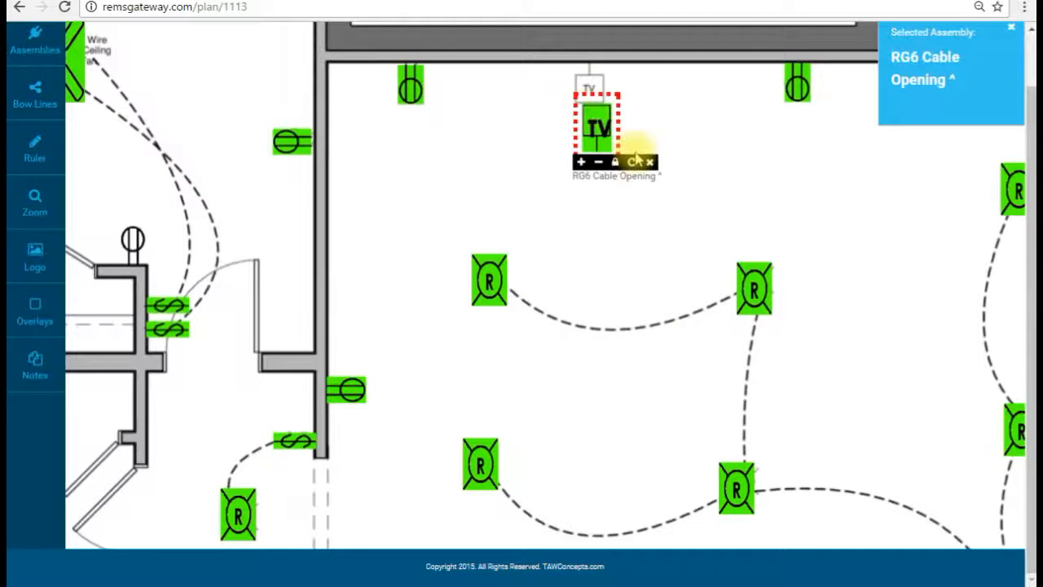
left_click(631, 164)
left_click_drag(602, 127, 589, 95)
Step: Add a second rotated RG6 Cable Opening against the kitchen's right wall
left_click_drag(889, 177, 386, 111)
left_click(726, 276)
left_click(776, 341)
left_click_drag(742, 303, 802, 343)
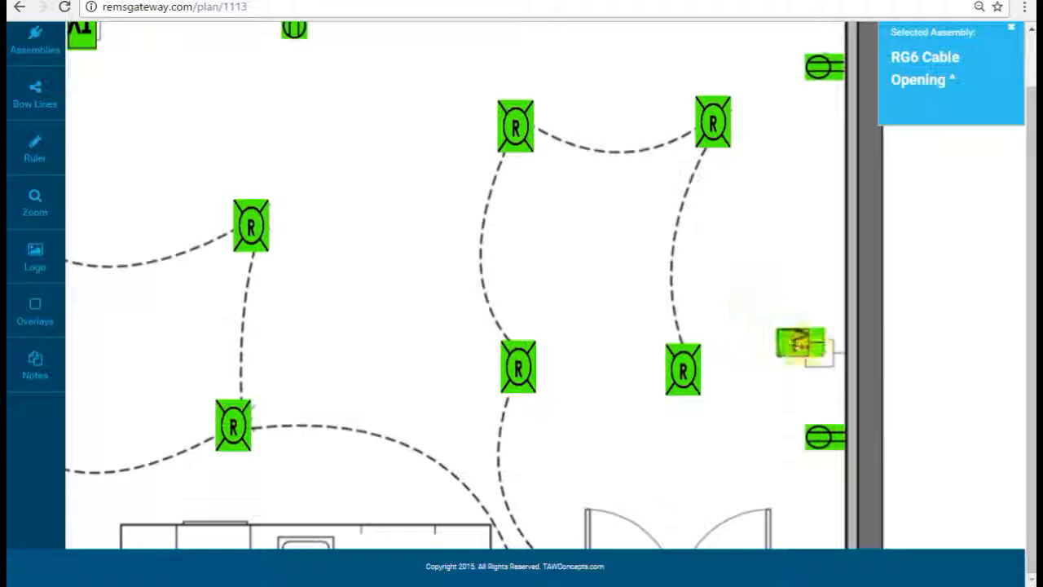
Step: Nudge the wall outlet into place and pan the plan over to the bathroom
left_click_drag(751, 409, 775, 263)
left_click_drag(682, 352, 722, 416)
left_click_drag(545, 238, 745, 376)
left_click_drag(563, 453, 639, 253)
mouse_move(614, 356)
left_mouse_down()
mouse_move(622, 323)
mouse_move(622, 343)
left_mouse_up()
left_click_drag(675, 382, 687, 233)
left_click_drag(678, 325, 691, 236)
Step: Place a Bath Fan Light Opening in the bathroom and look over the nearby fixtures
left_click(27, 41)
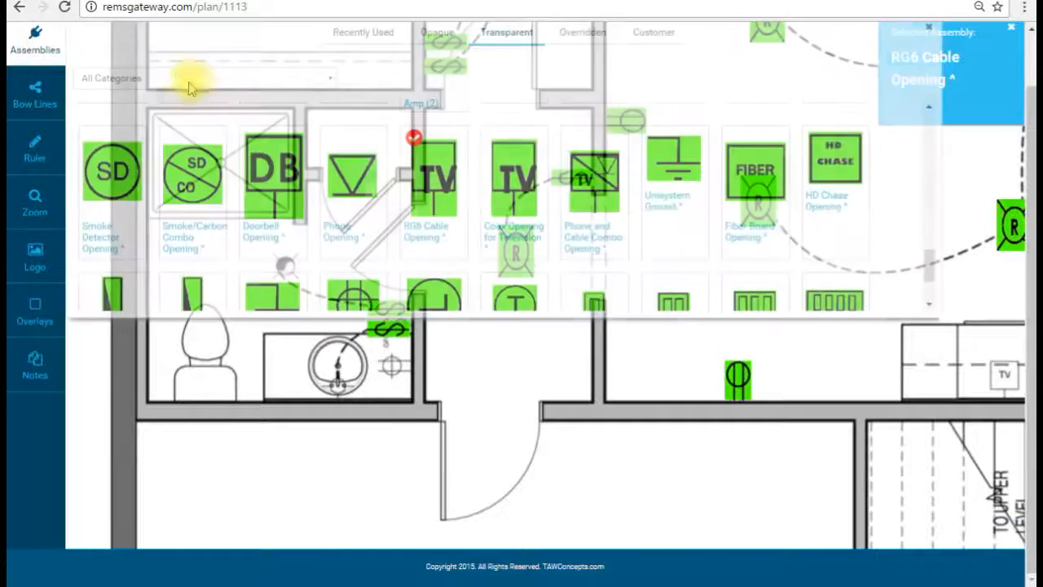
scroll(635, 244, "down", 2)
scroll(595, 163, "up", 6)
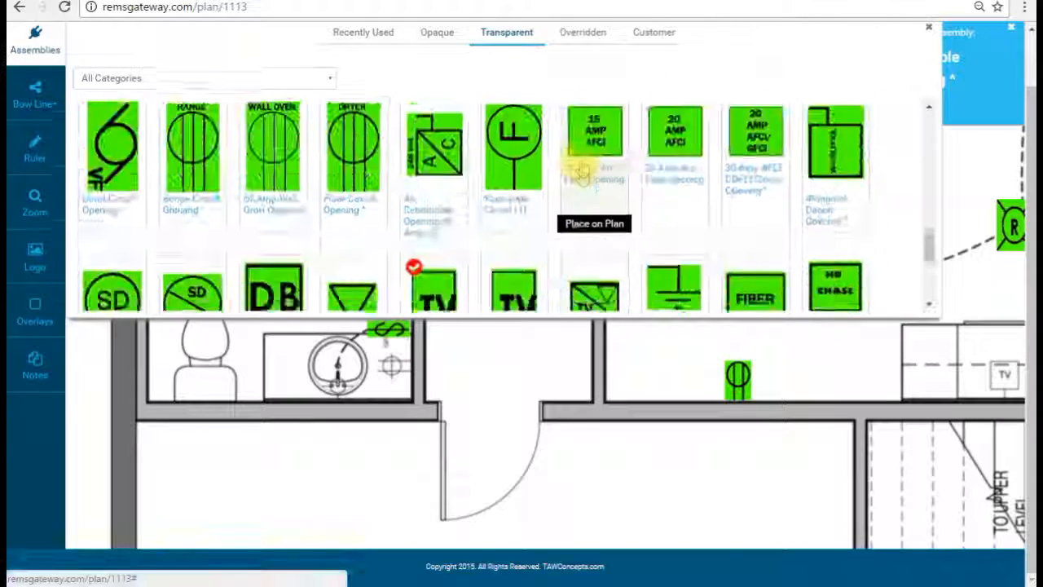
left_click(585, 219)
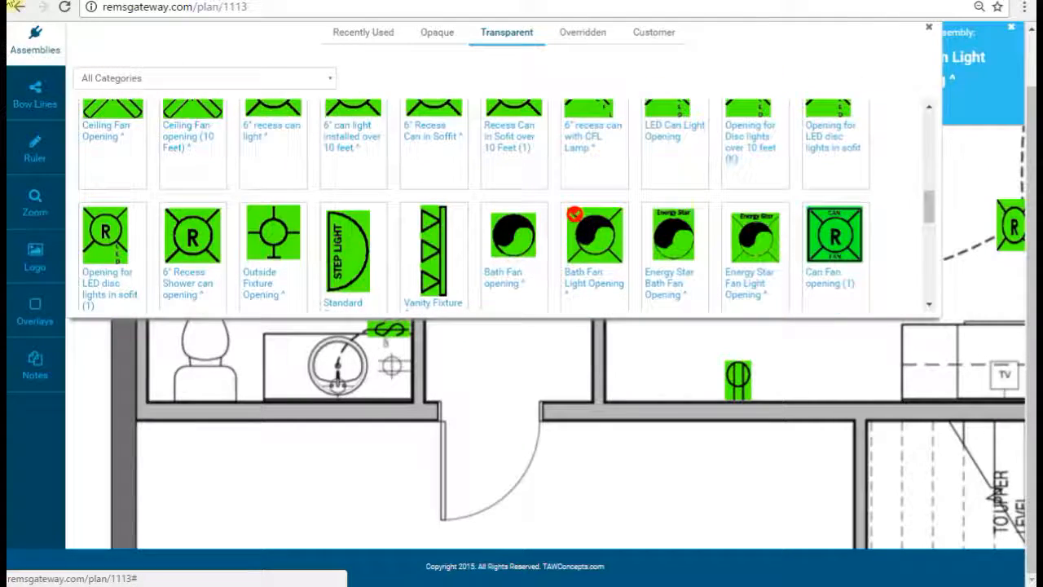
left_click(146, 181)
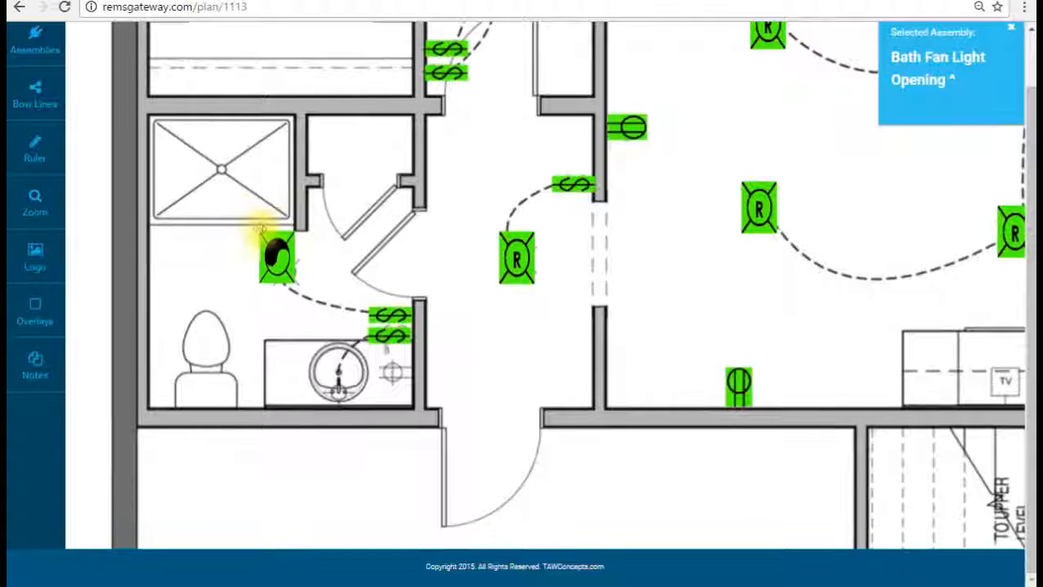
left_click_drag(388, 210, 345, 125)
left_click_drag(589, 219, 502, 164)
left_click_drag(448, 41, 492, 166)
left_click_drag(550, 213, 512, 286)
left_click_drag(571, 127, 436, 148)
left_click_drag(459, 257, 450, 125)
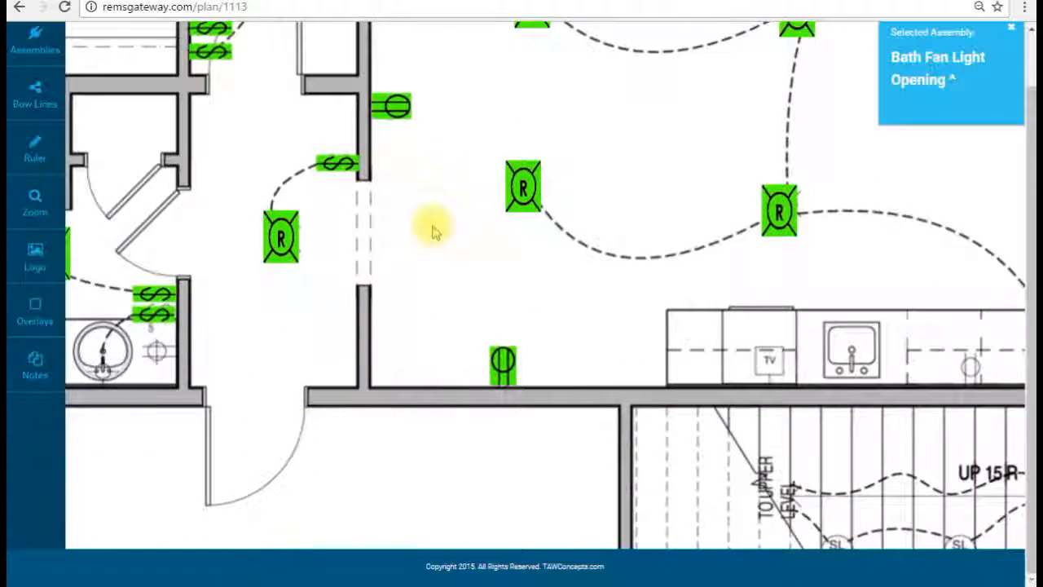
left_click_drag(431, 225, 513, 116)
Step: Place a Vanity Fixture Opening above the bathroom sink
left_click(33, 41)
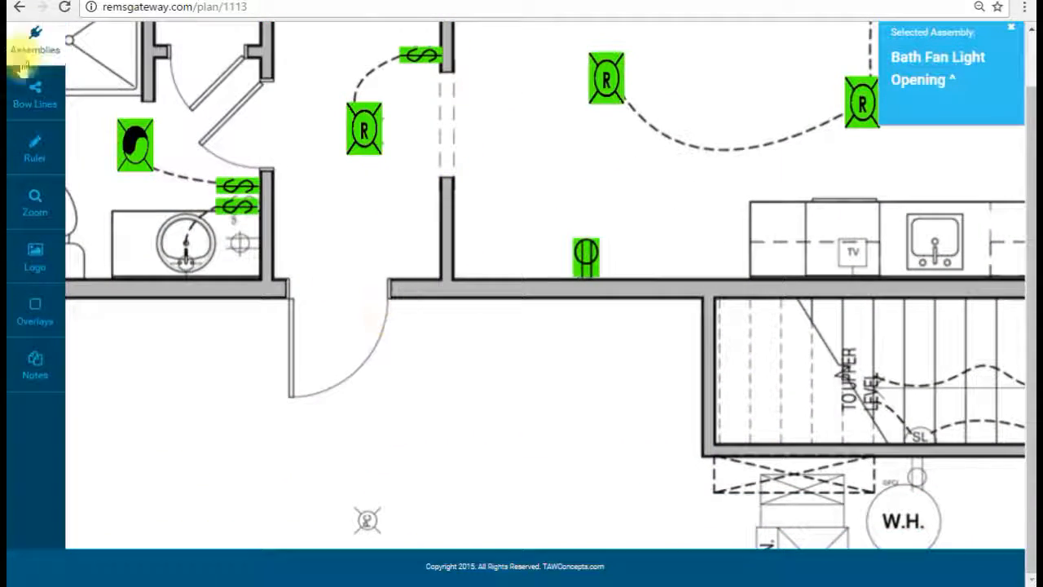
left_click(437, 256)
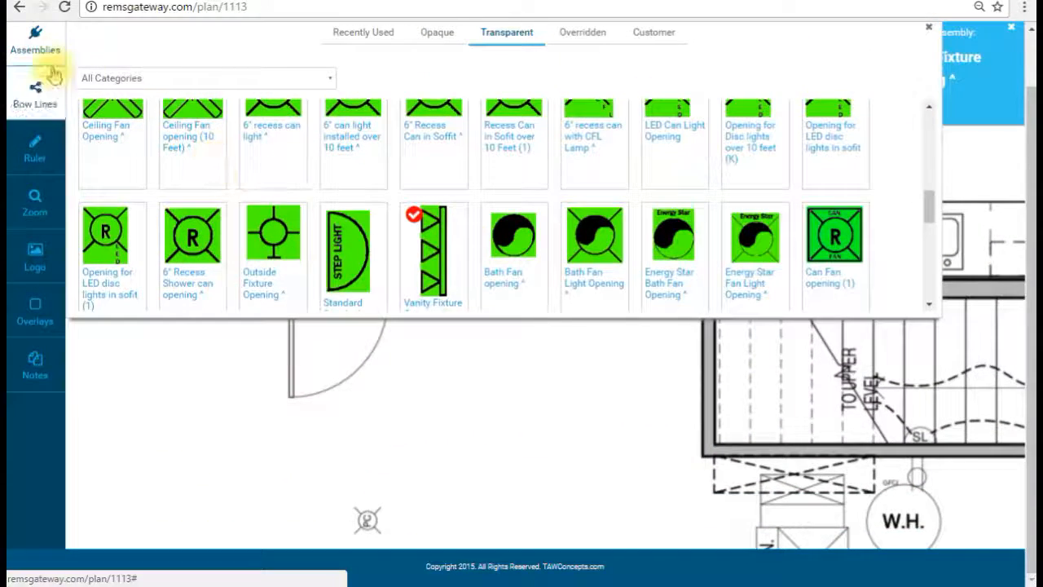
left_click(189, 253)
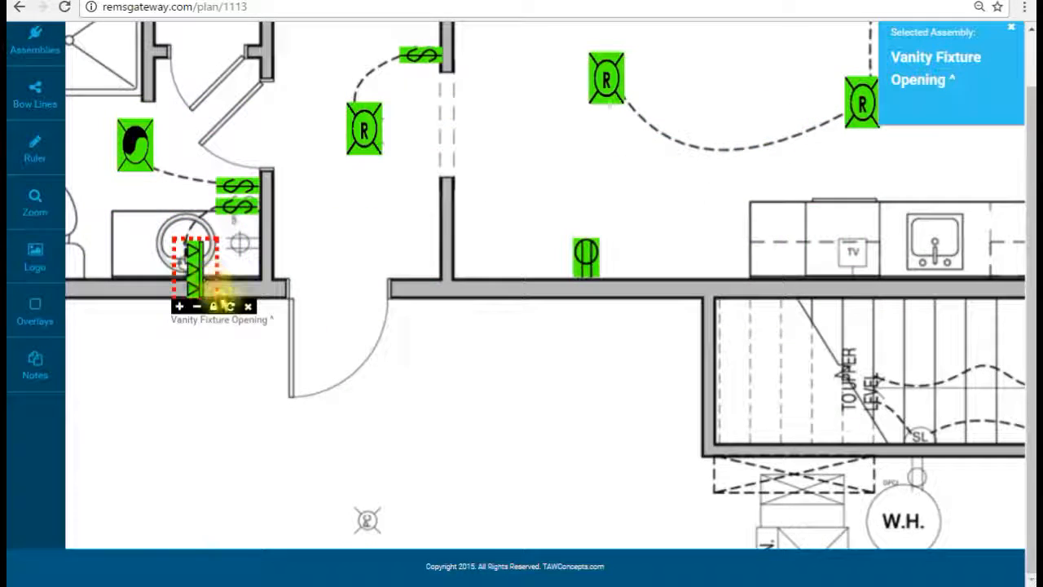
left_click(33, 42)
scroll(444, 230, "up", 3)
scroll(444, 230, "up", 2)
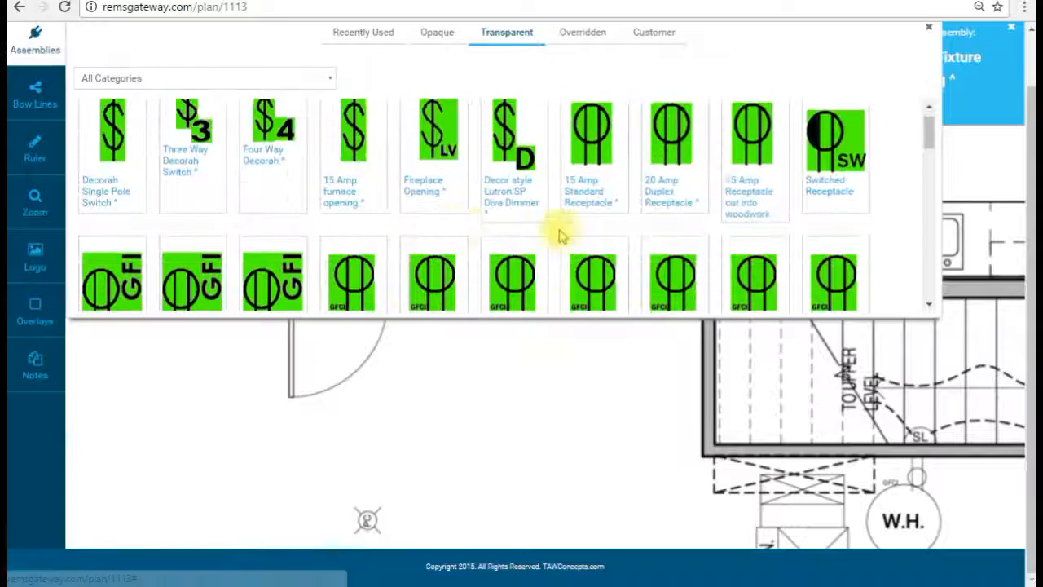
Step: Pick Countertop outlets loaded from 20 Amp, rotate the outlet upright against the wall, and view the counter
scroll(531, 233, "down", 1)
left_click(332, 213)
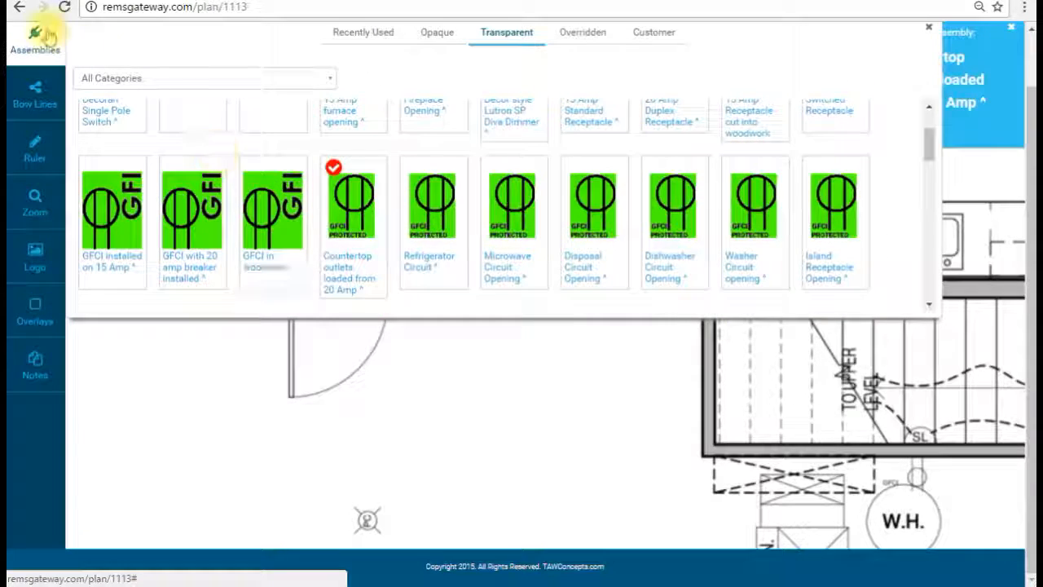
left_click(275, 281)
left_click(300, 327)
left_click(313, 328)
left_click_drag(280, 290, 247, 254)
left_click_drag(715, 204, 387, 366)
mouse_move(515, 233)
left_mouse_down()
mouse_move(470, 368)
mouse_move(534, 224)
left_mouse_up()
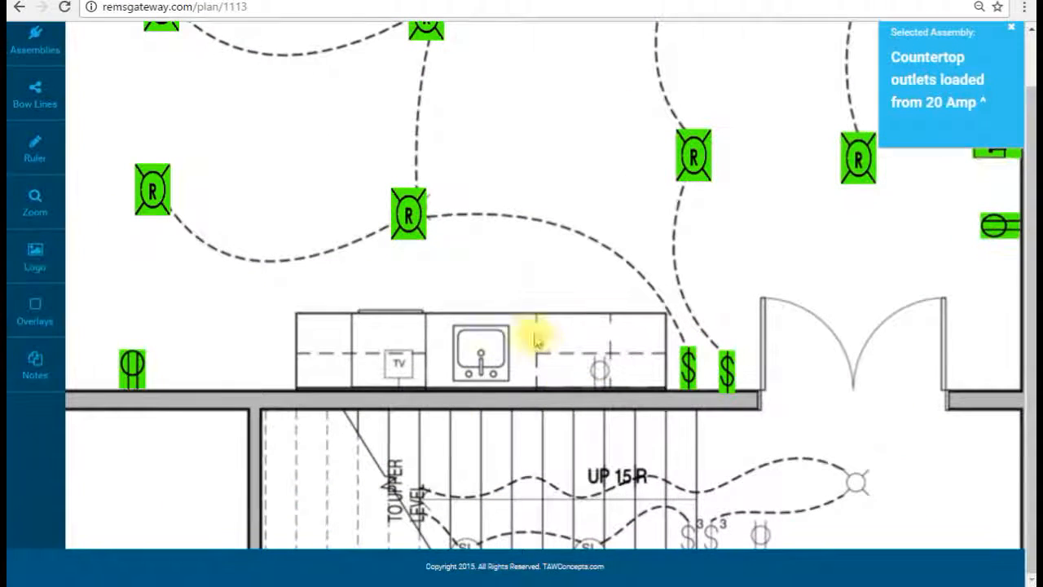
left_click_drag(519, 299, 516, 328)
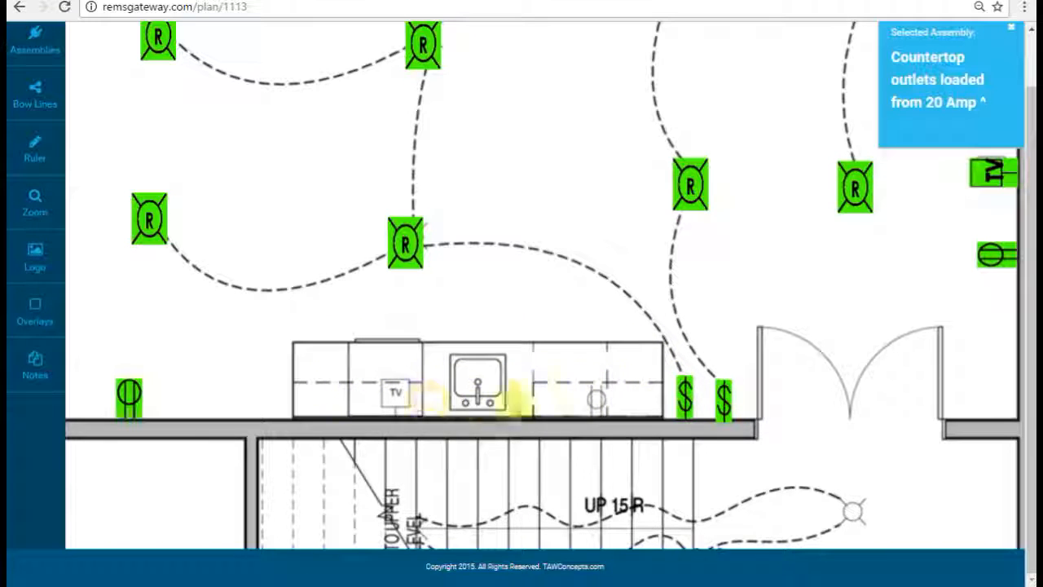
left_click_drag(541, 395, 536, 305)
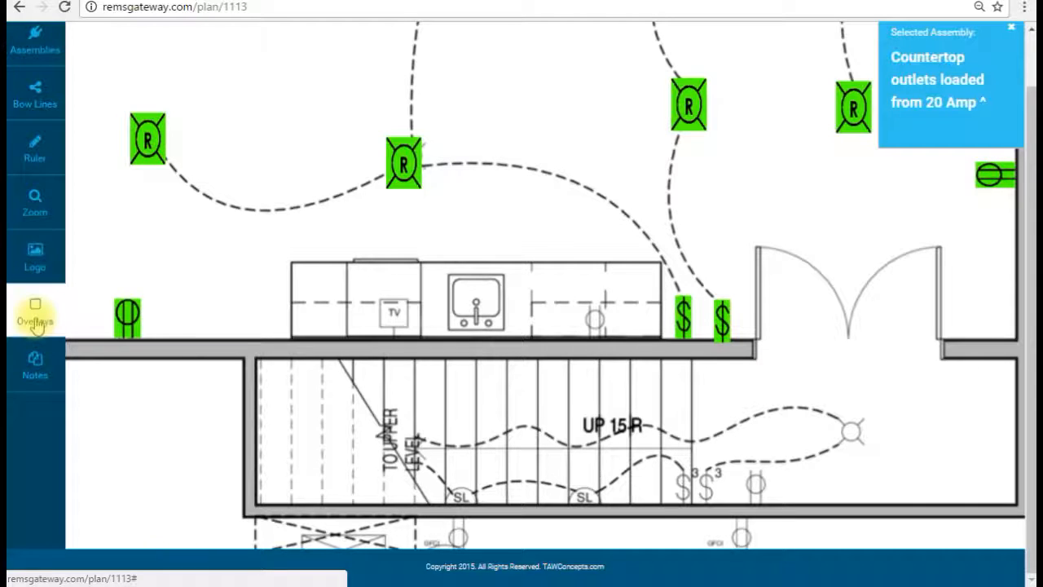
Step: Cover the counter TV marker with a red cross overlay
left_click(35, 313)
left_click(268, 324)
left_click_drag(438, 151, 459, 289)
mouse_move(418, 316)
left_mouse_down()
mouse_move(456, 244)
mouse_move(412, 313)
left_mouse_up()
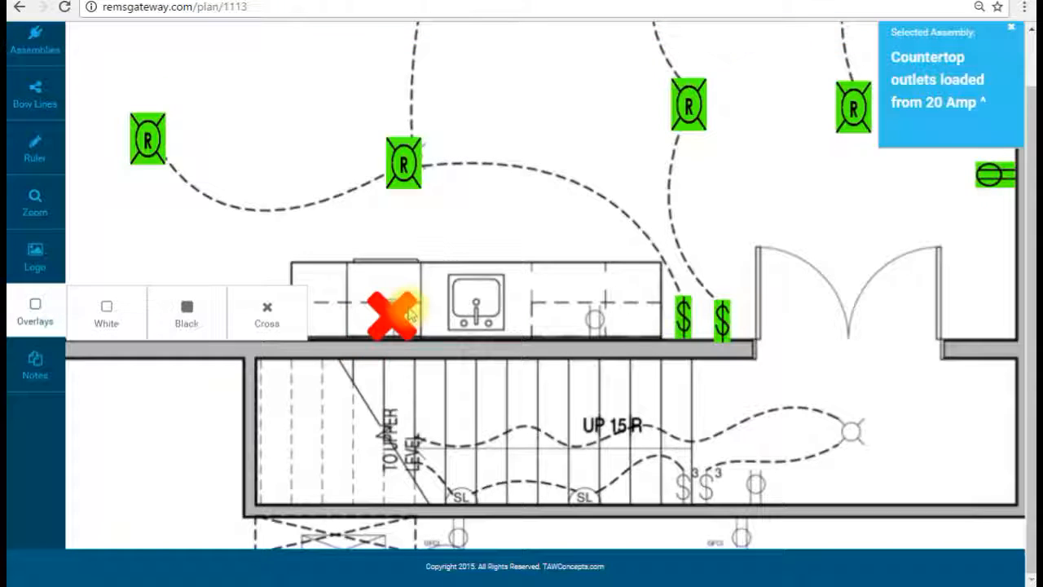
left_click(20, 303)
left_click_drag(465, 279, 428, 300)
left_click_drag(530, 289, 536, 255)
Step: Select the Countertop outlets loaded from 20 Amp assembly again for the sink area
left_click(51, 54)
scroll(554, 235, "up", 4)
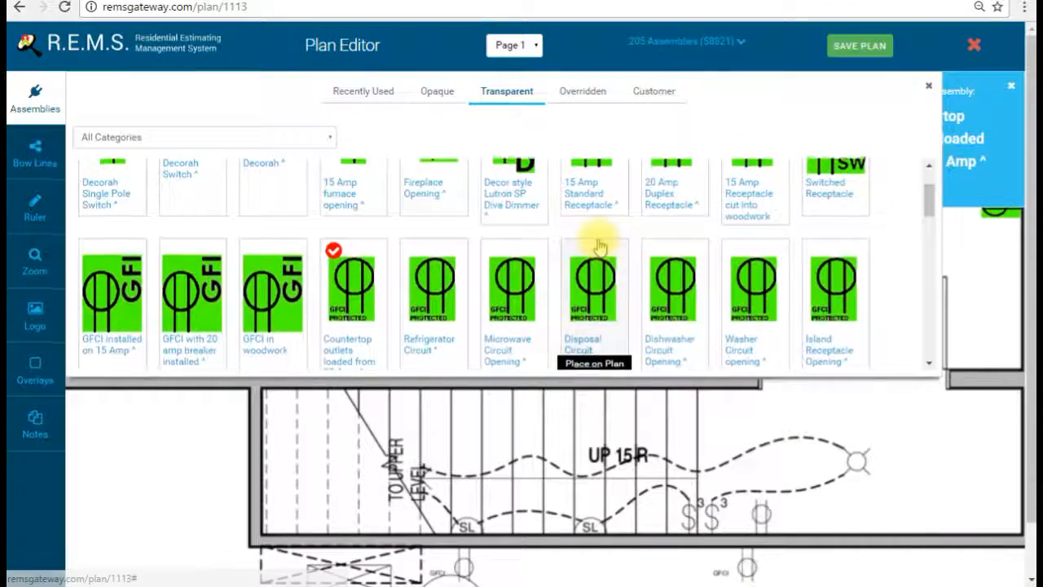
scroll(587, 245, "up", 2)
scroll(554, 269, "down", 2)
scroll(530, 269, "down", 1)
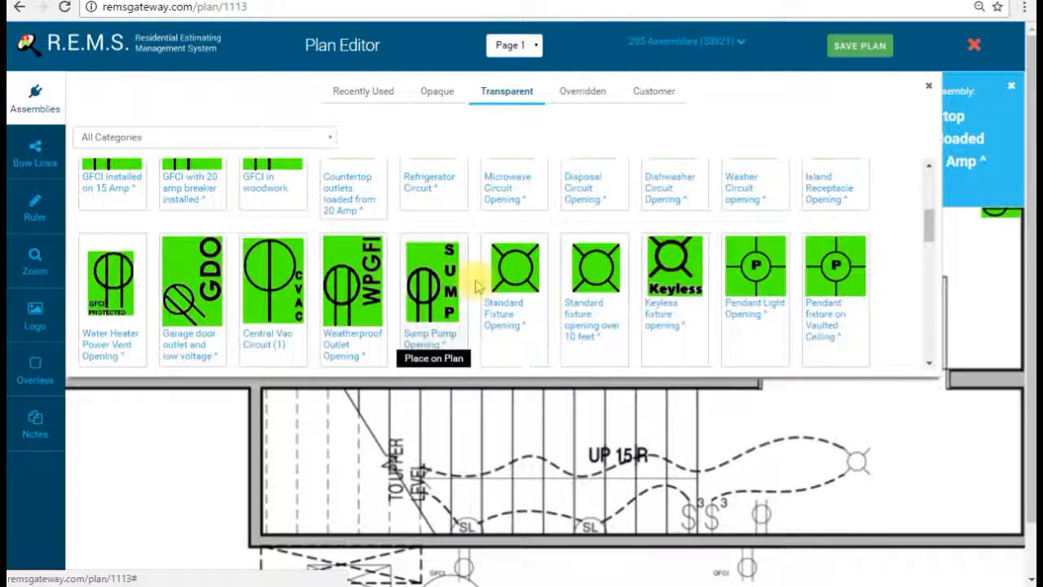
scroll(489, 285, "up", 2)
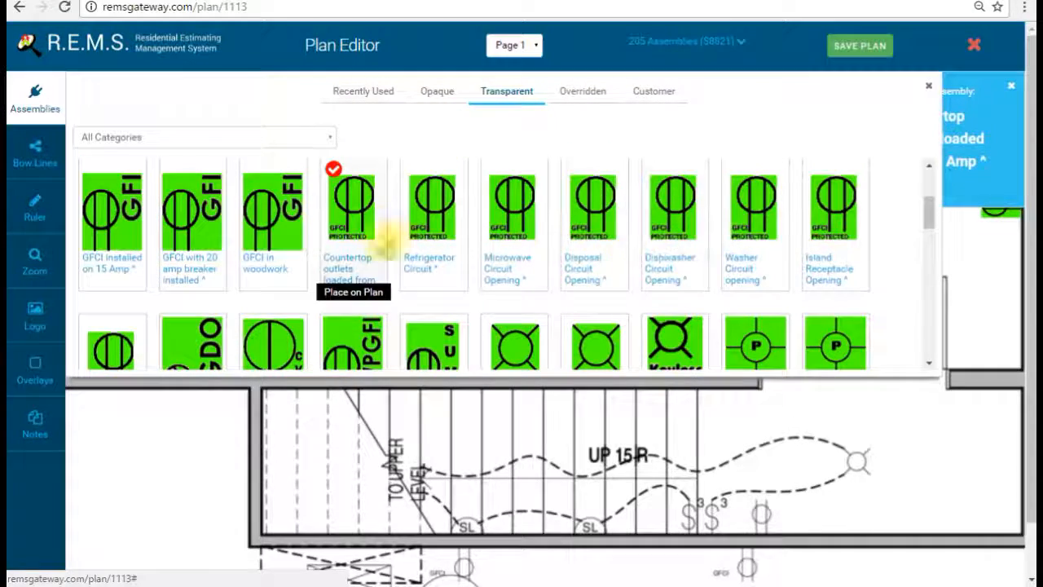
left_click(35, 98)
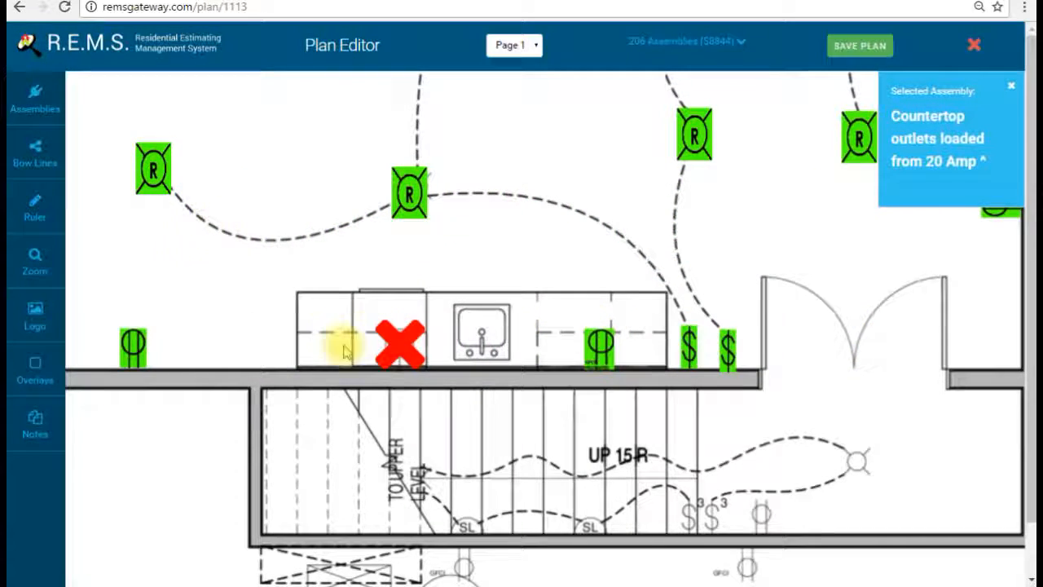
left_click(24, 96)
Step: Place two Countertop outlets loaded from 20 Amp receptacles on the kitchen counter
left_click(447, 91)
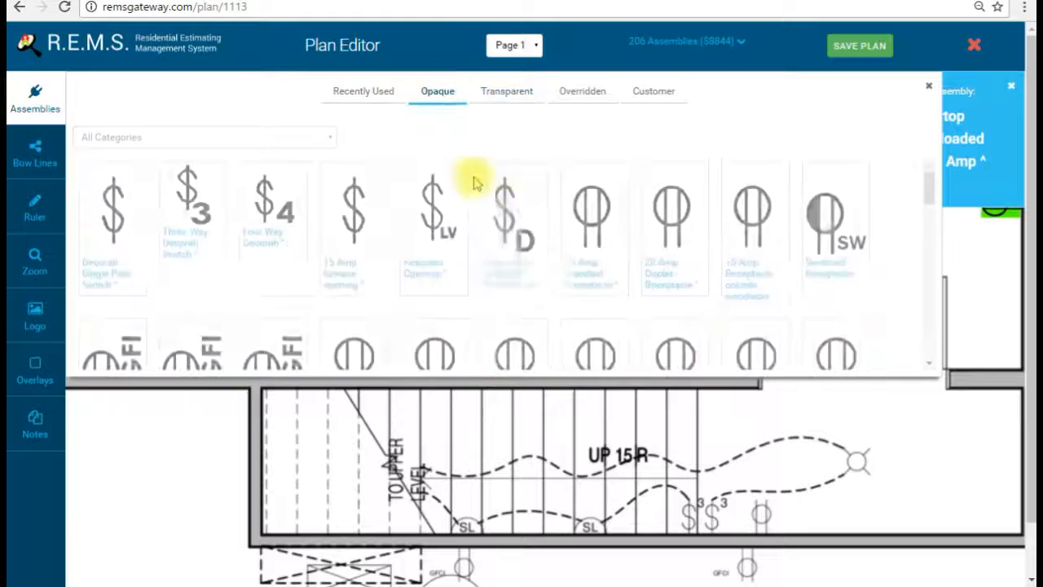
scroll(676, 277, "down", 1)
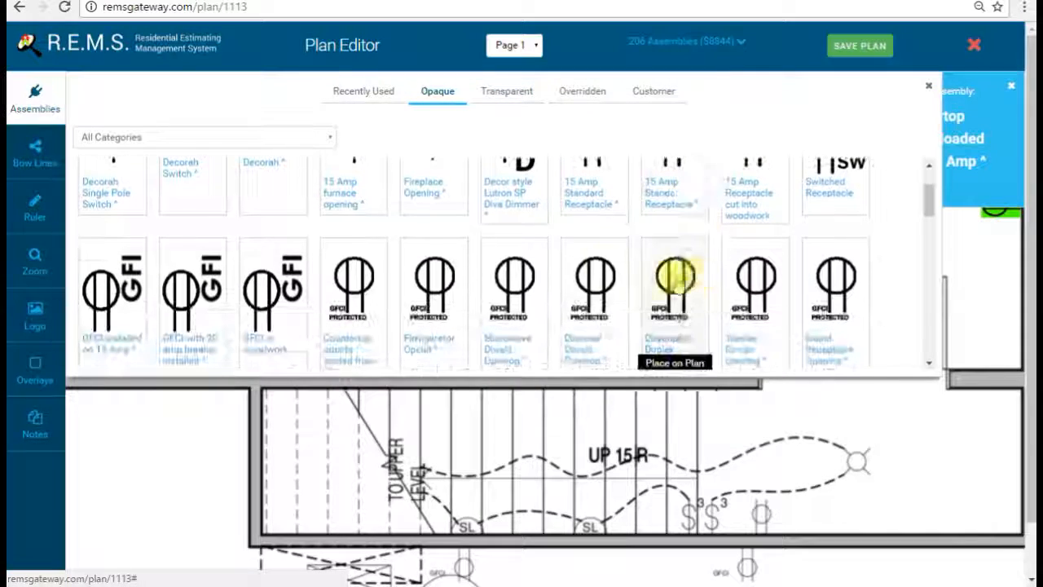
left_click(369, 321)
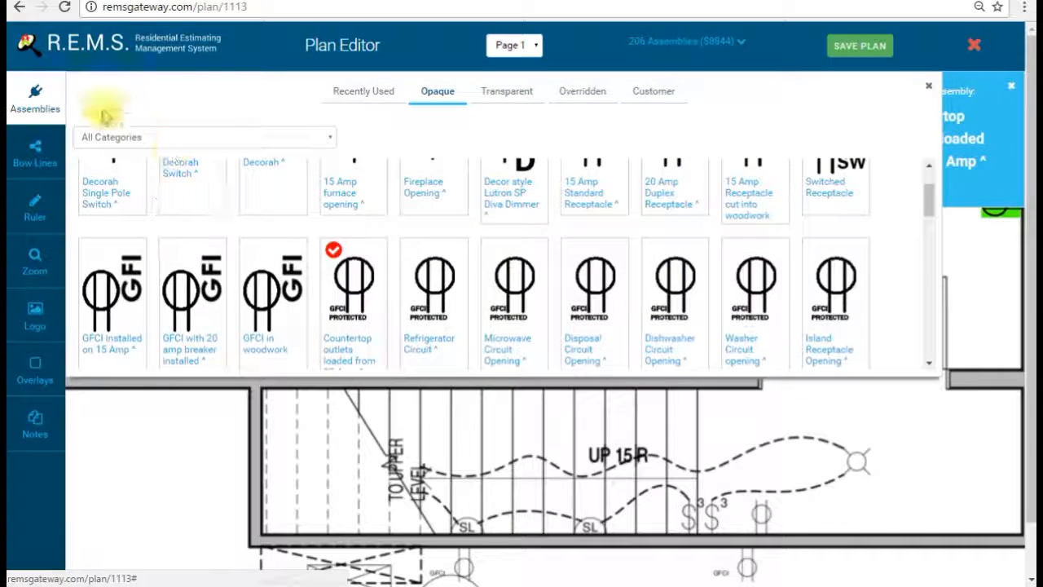
left_click(49, 104)
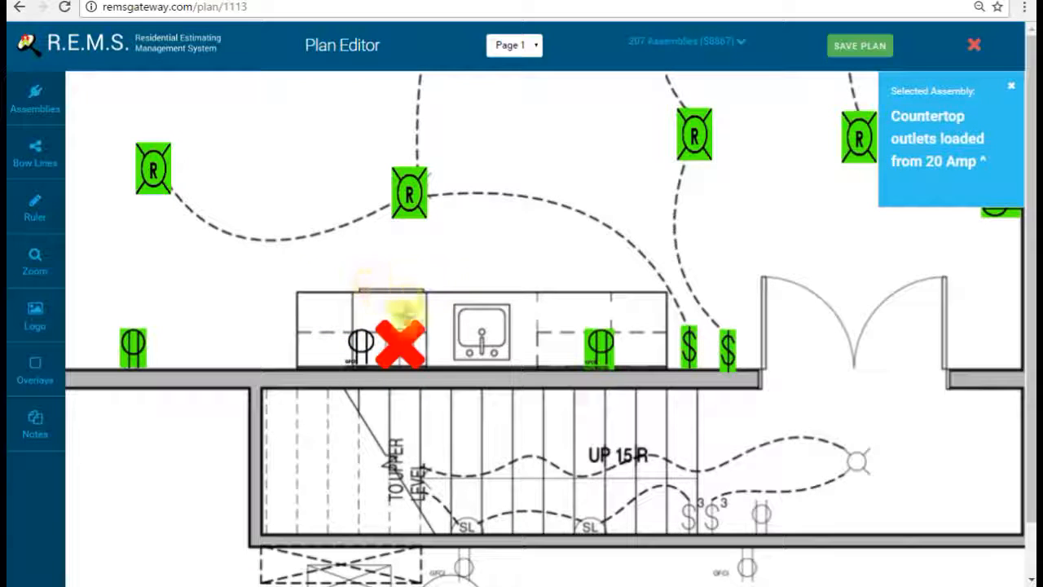
left_click(399, 281)
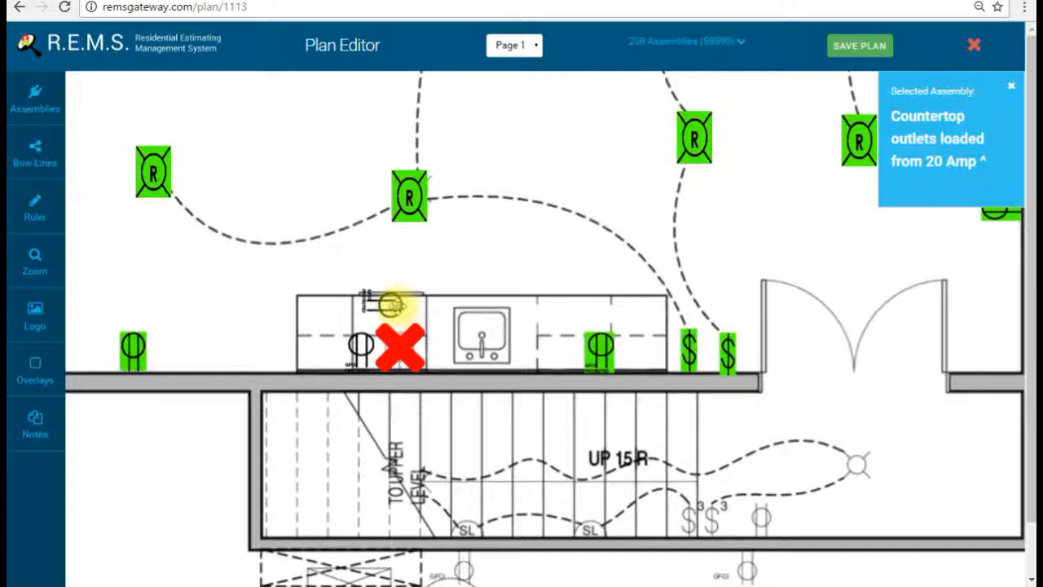
scroll(526, 347, "up", 3)
left_click(36, 89)
Step: Pan the plan over to the bathroom and hallway
left_click_drag(543, 307, 489, 193)
left_click_drag(473, 337, 790, 514)
left_click_drag(660, 302, 624, 420)
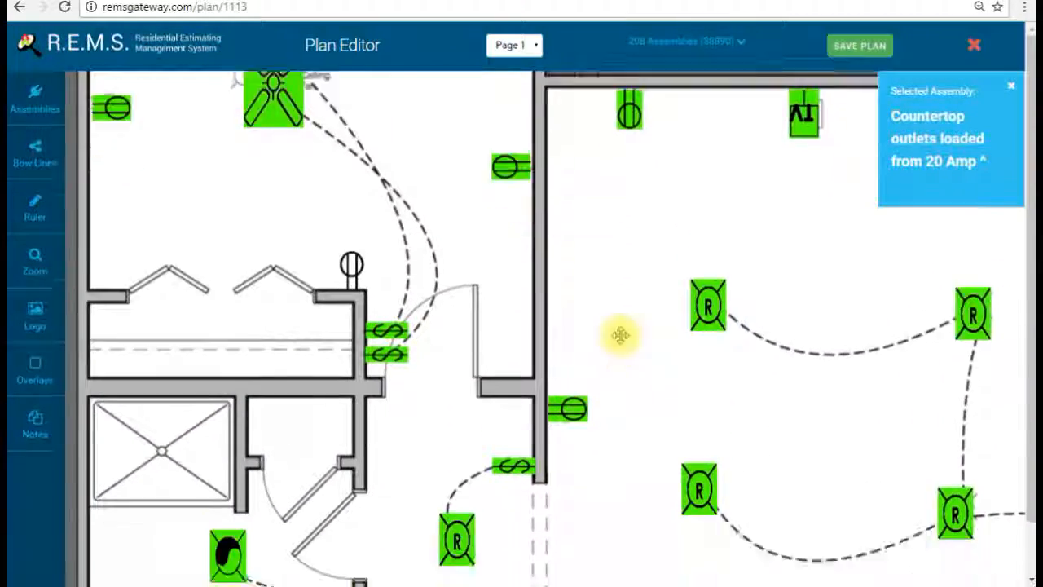
left_click_drag(620, 335, 608, 236)
left_click_drag(612, 345, 633, 424)
left_click_drag(661, 356, 678, 380)
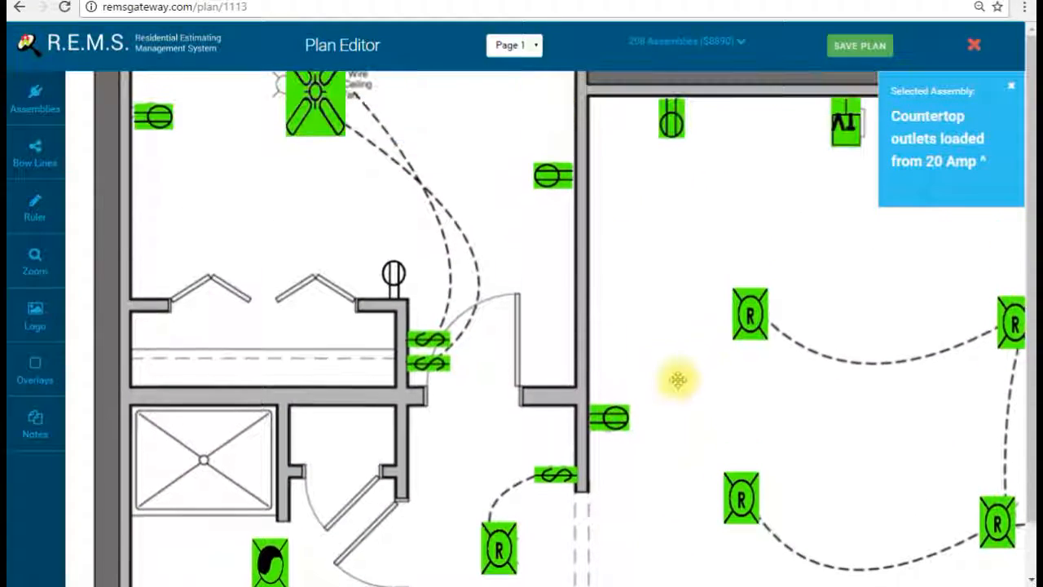
Step: Place Smoke Detector Openings in and below the hallway
left_click(62, 97)
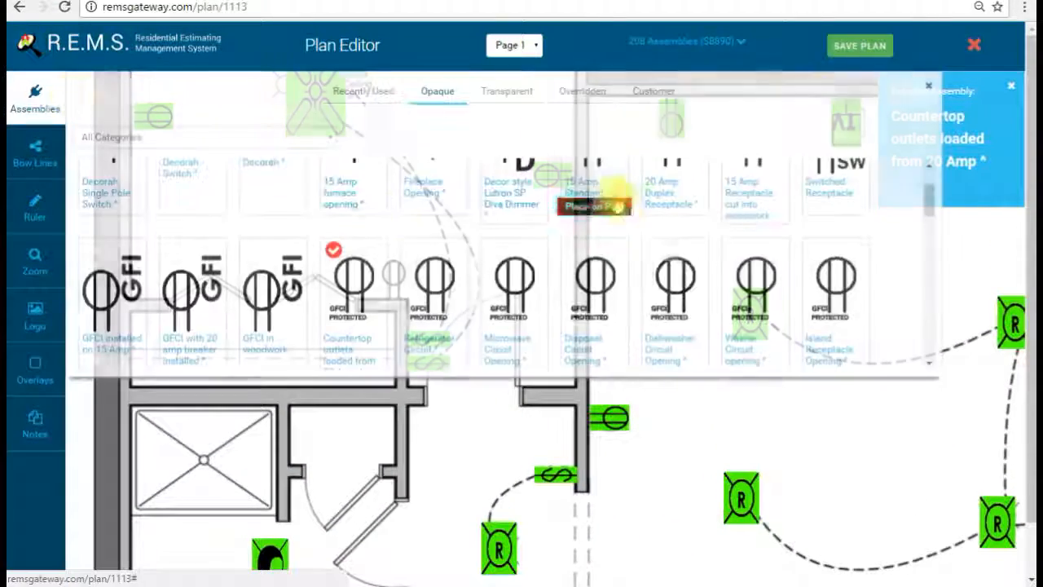
scroll(629, 326, "down", 10)
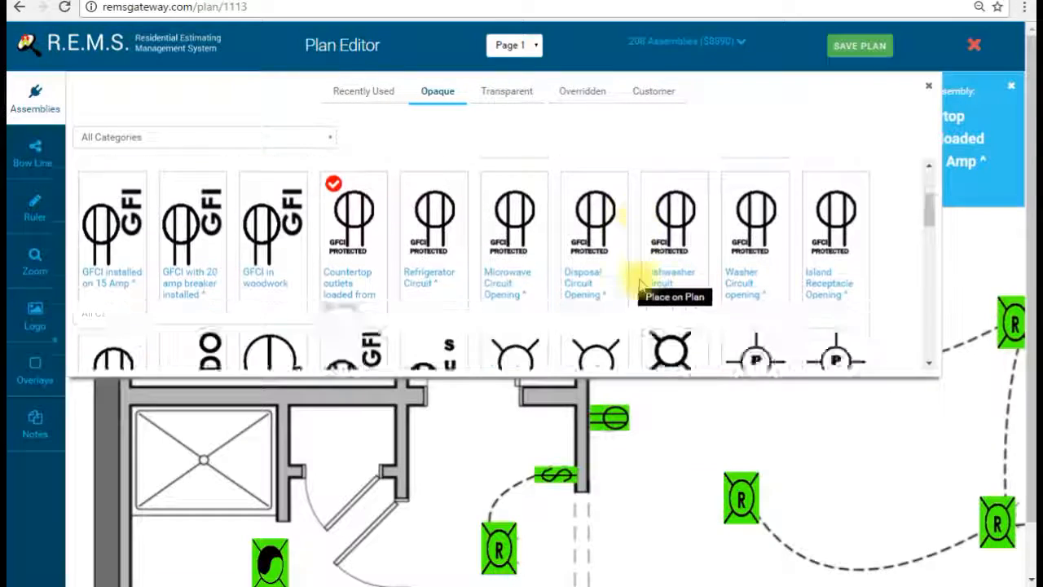
scroll(624, 277, "down", 4)
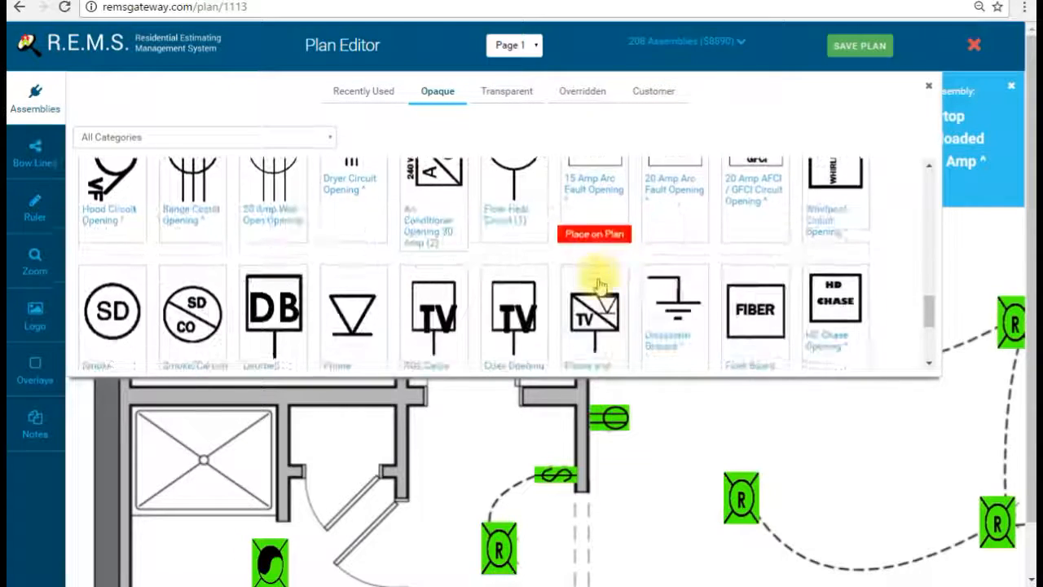
left_click(96, 233)
left_click(31, 84)
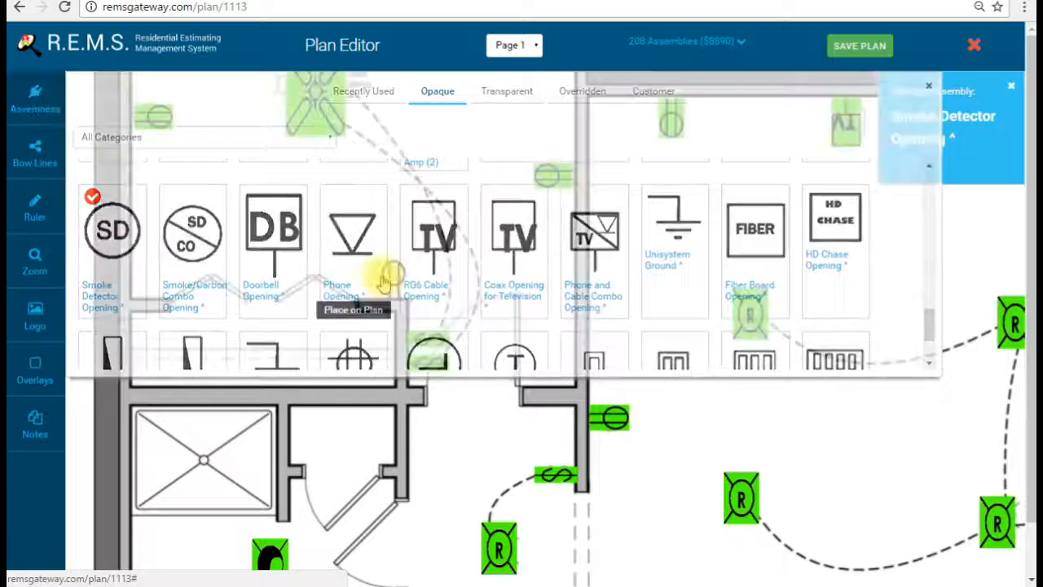
left_click_drag(599, 325, 672, 194)
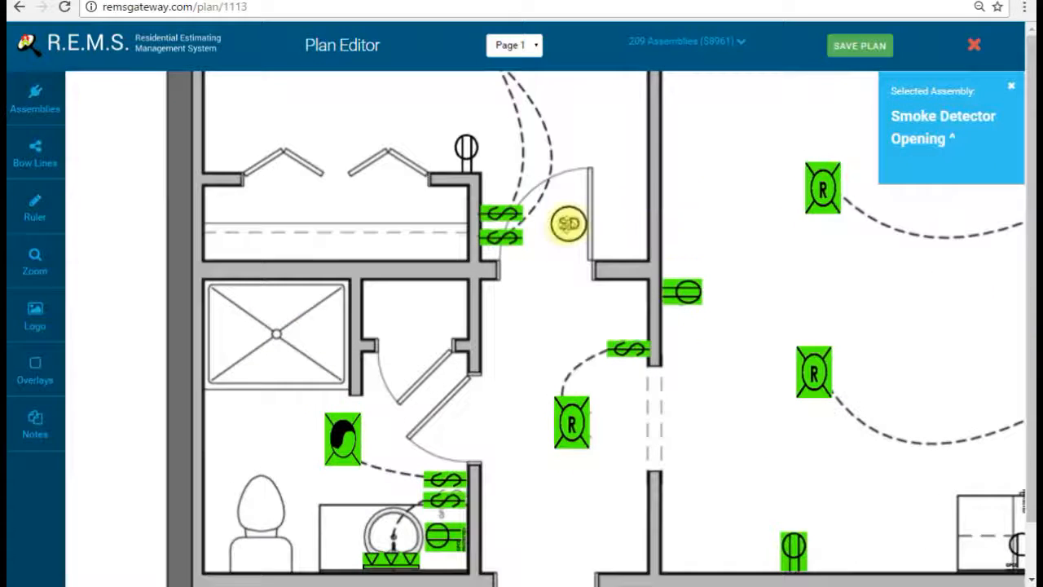
left_click_drag(610, 235, 642, 175)
left_click_drag(676, 456, 613, 163)
left_click_drag(739, 419, 413, 318)
left_click(381, 258)
left_click_drag(378, 250, 659, 459)
Step: Drop a Smoke/Carbon Combo Opening in the hallway, then pan back to the stairs and kitchen
left_click(35, 100)
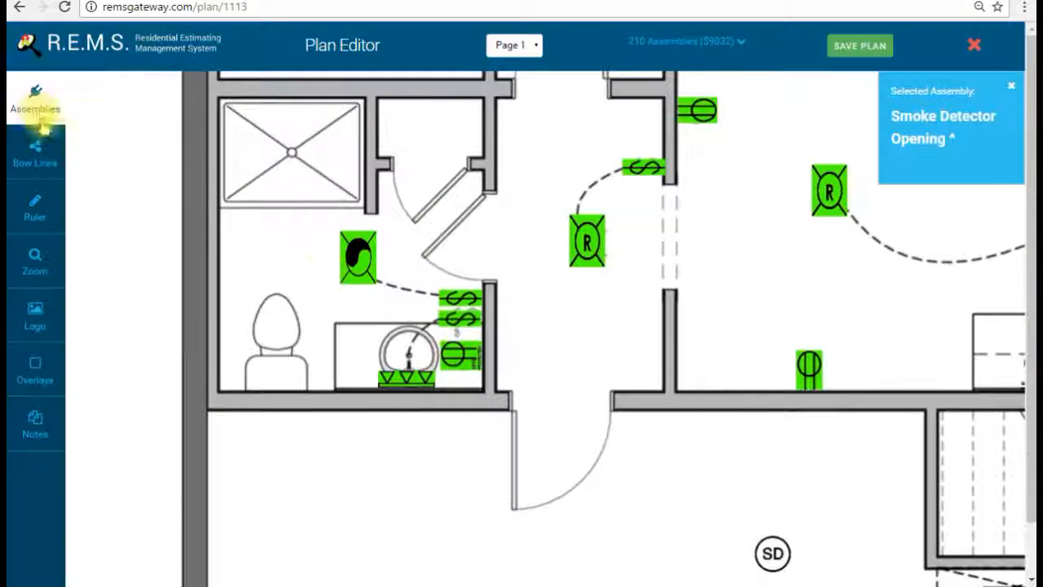
left_click(167, 218)
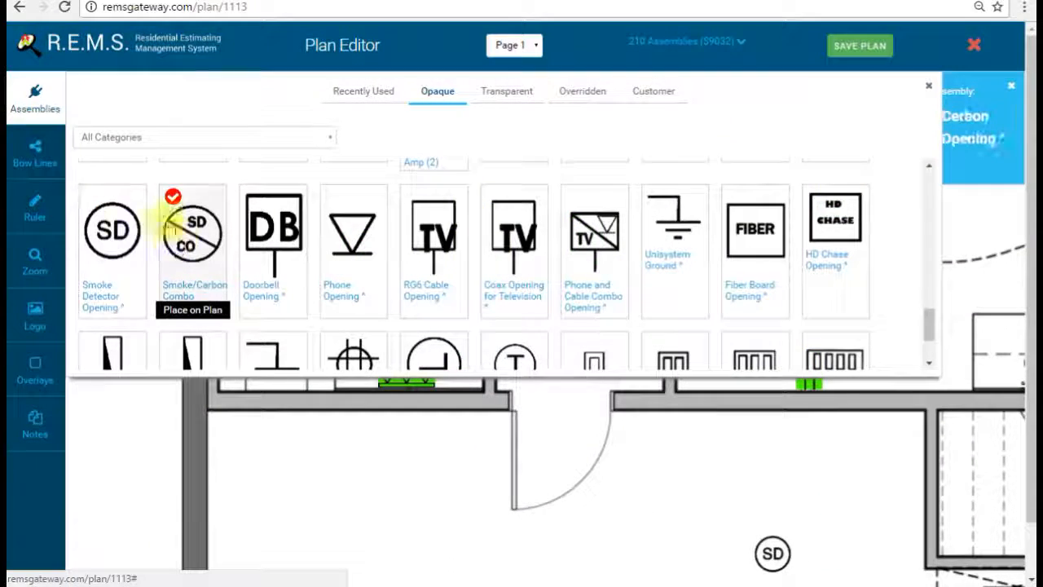
left_click(37, 91)
left_click(551, 168)
left_click_drag(670, 231, 465, 331)
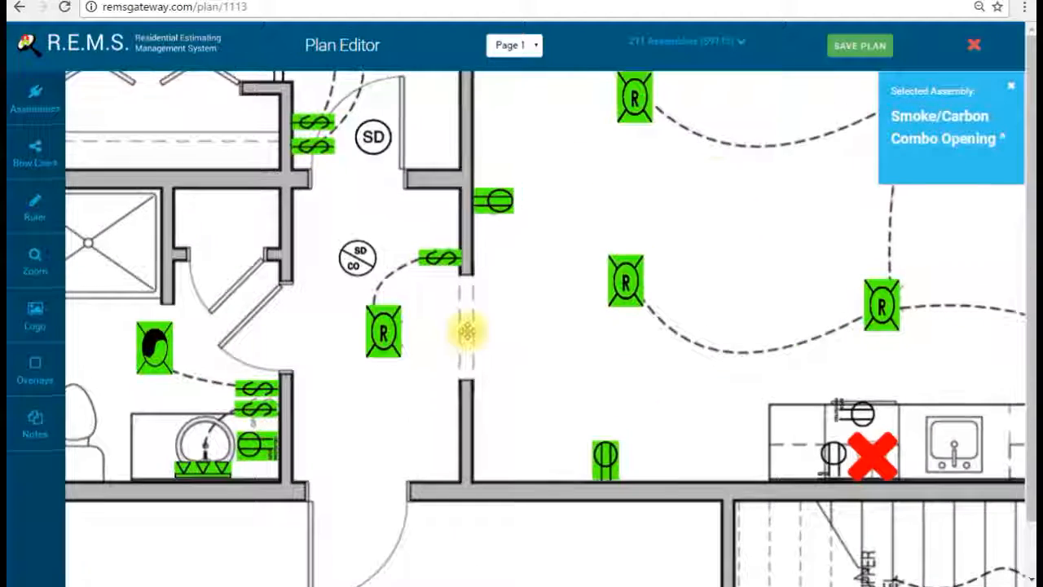
left_click_drag(693, 210, 454, 326)
left_click_drag(572, 178, 498, 329)
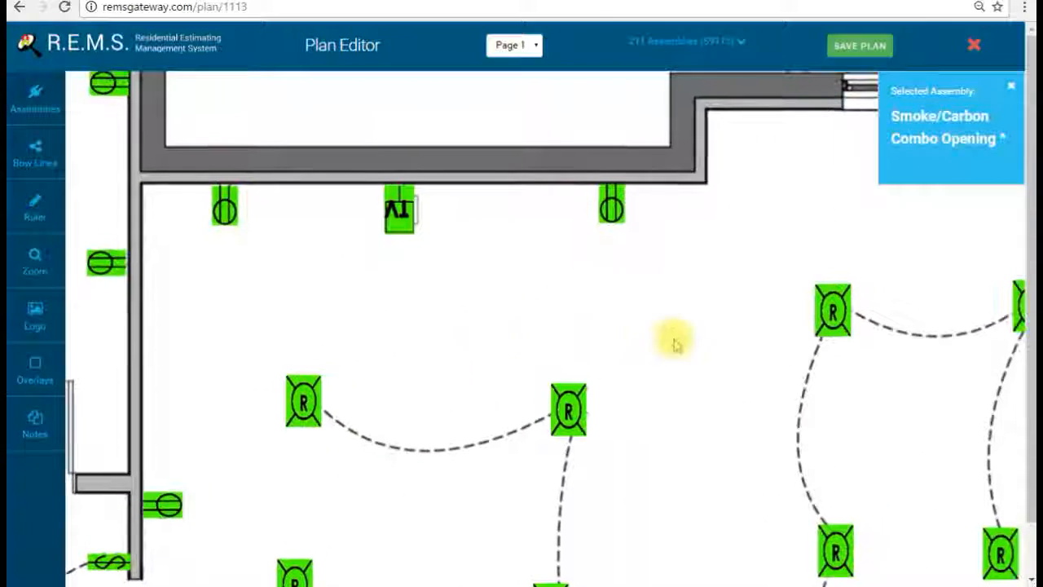
left_click_drag(885, 401, 699, 288)
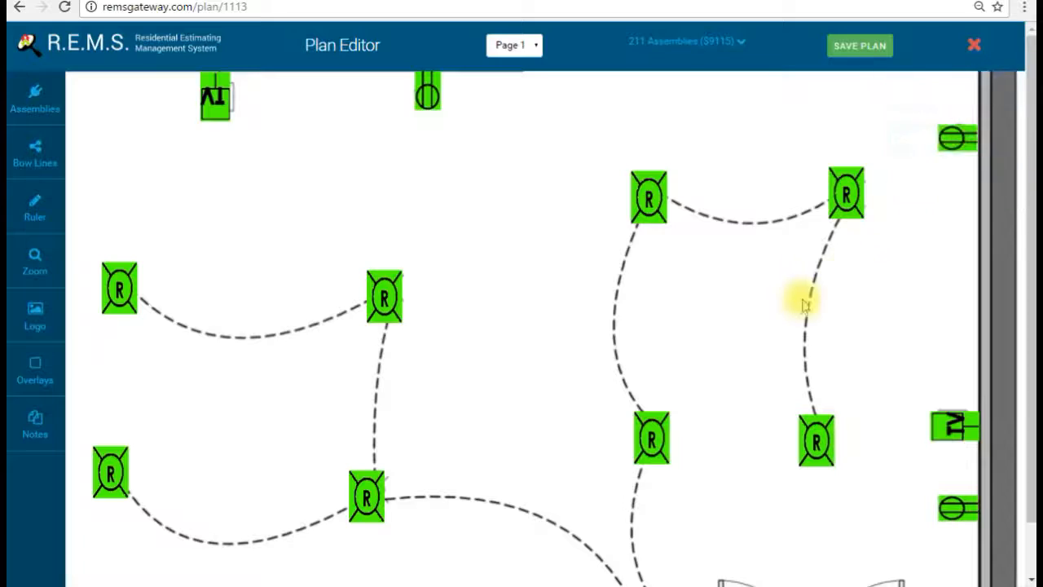
left_click_drag(781, 313, 736, 133)
left_click_drag(743, 367, 745, 256)
left_click_drag(771, 465, 781, 328)
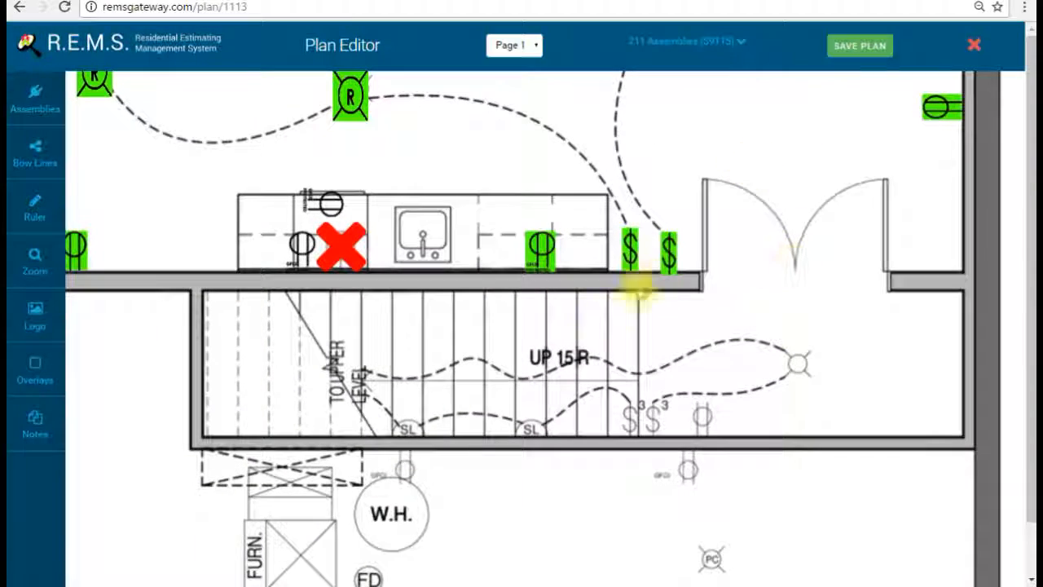
left_click(23, 104)
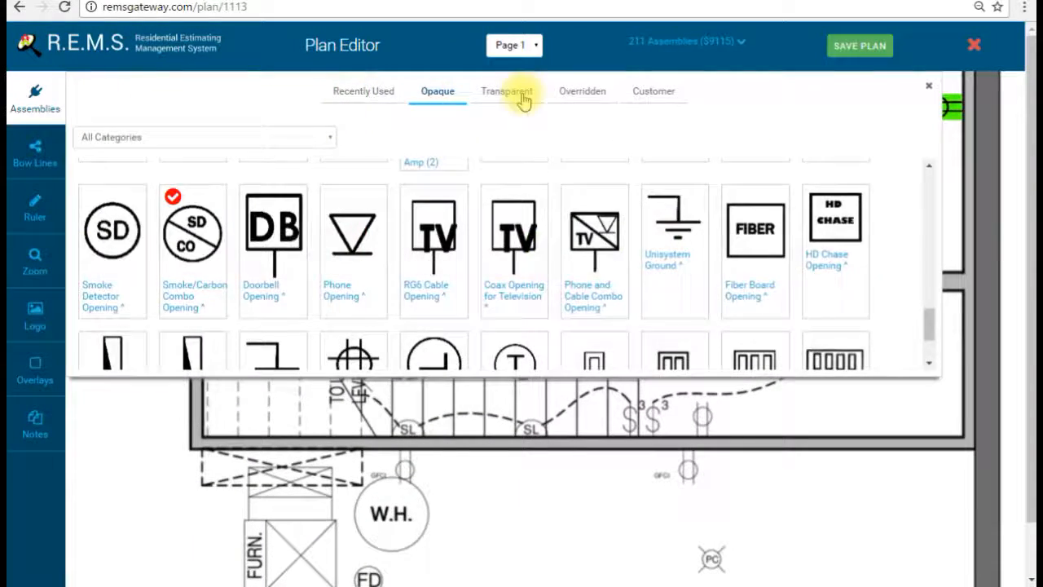
Step: From the Transparent symbols, place Three Way Decorah Switches beside the stairs
left_click(523, 96)
scroll(454, 244, "up", 2)
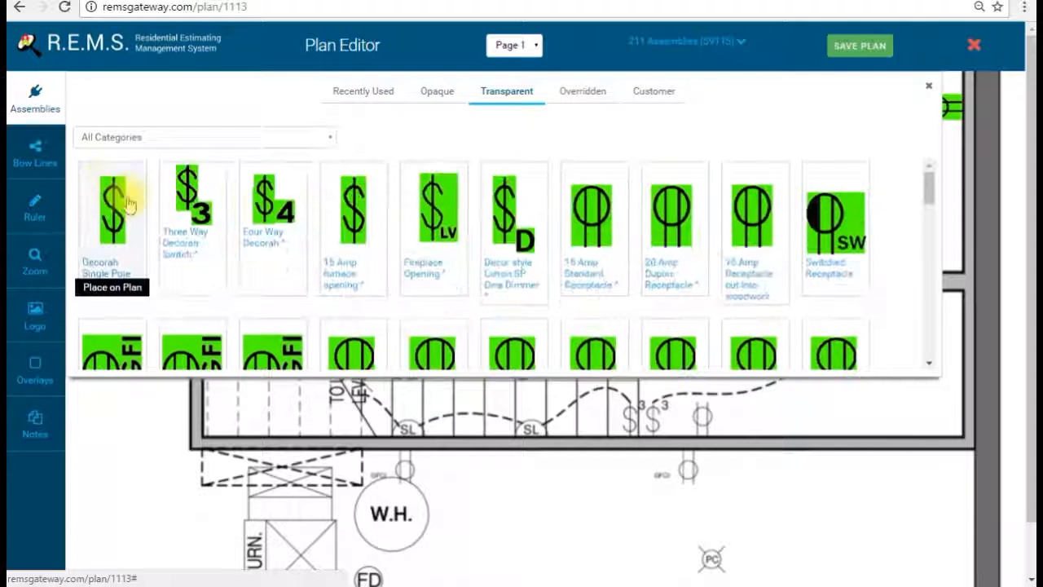
left_click(200, 225)
left_click(33, 89)
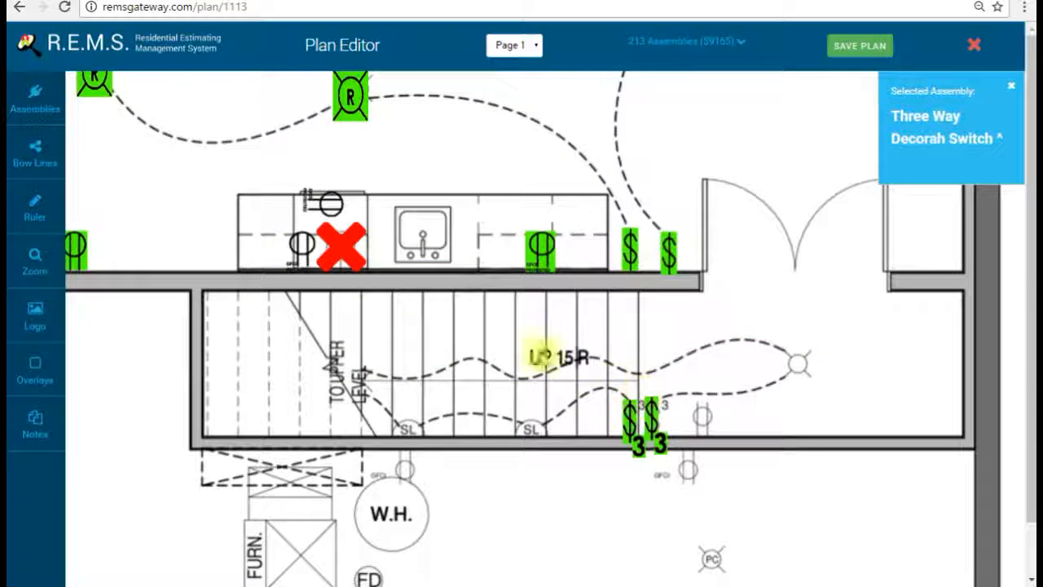
Step: Place a 15 Amp Standard Receptacle at the end of the stairs
left_click(35, 99)
scroll(493, 224, "down", 2)
scroll(536, 228, "up", 2)
scroll(628, 249, "down", 1)
scroll(621, 251, "up", 1)
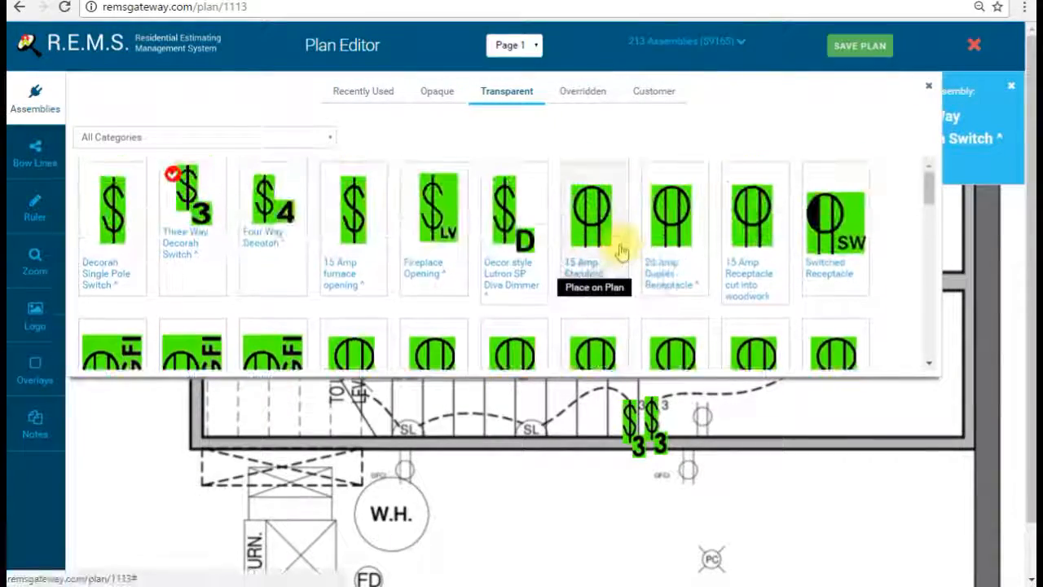
left_click(621, 251)
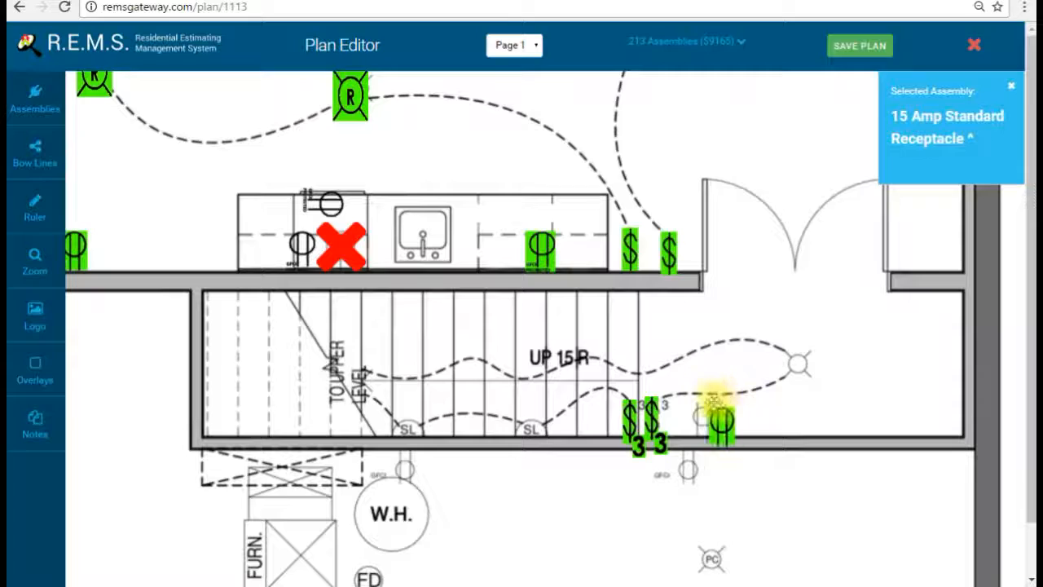
left_click(706, 397)
Step: Center the stairway and place a Standard Fixture Opening at its end
left_click(33, 94)
mouse_move(611, 295)
scroll(676, 293, "down", 3)
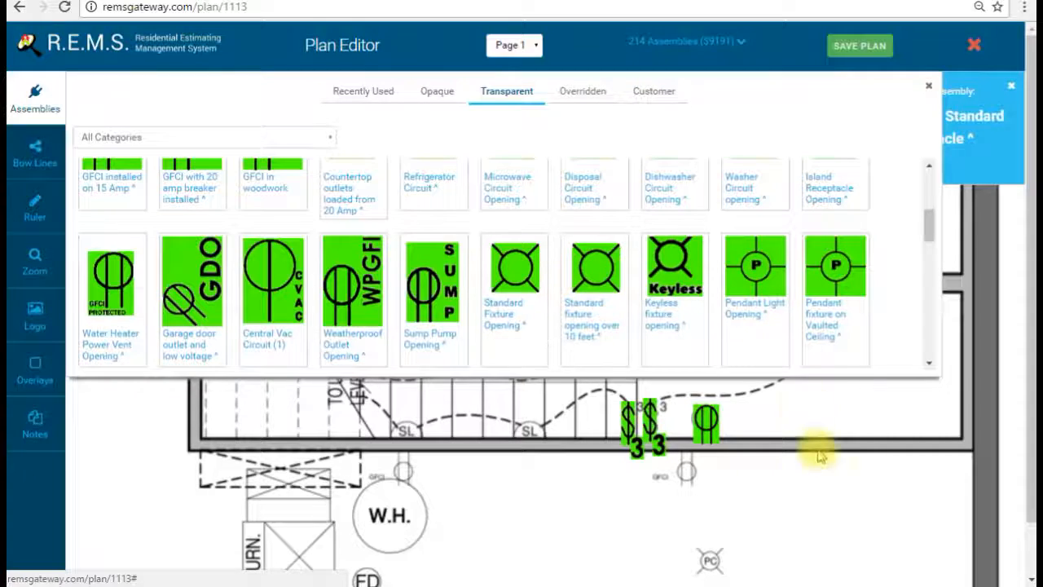
left_click_drag(804, 412, 699, 530)
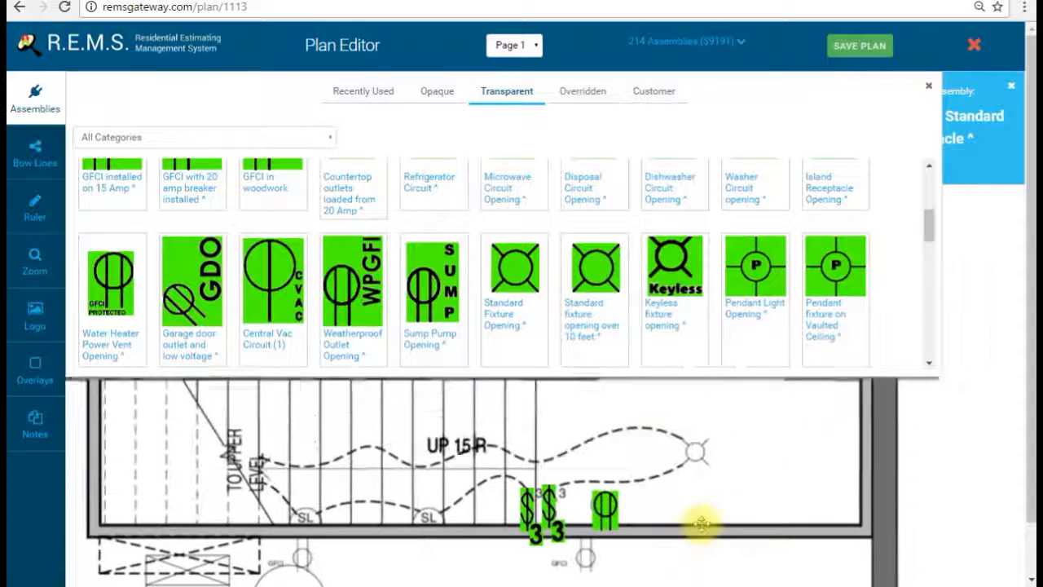
left_click(522, 285)
left_click(699, 452)
Step: Place Standard Step Light Openings on the stairs, rotating them to align
scroll(536, 226, "down", 2)
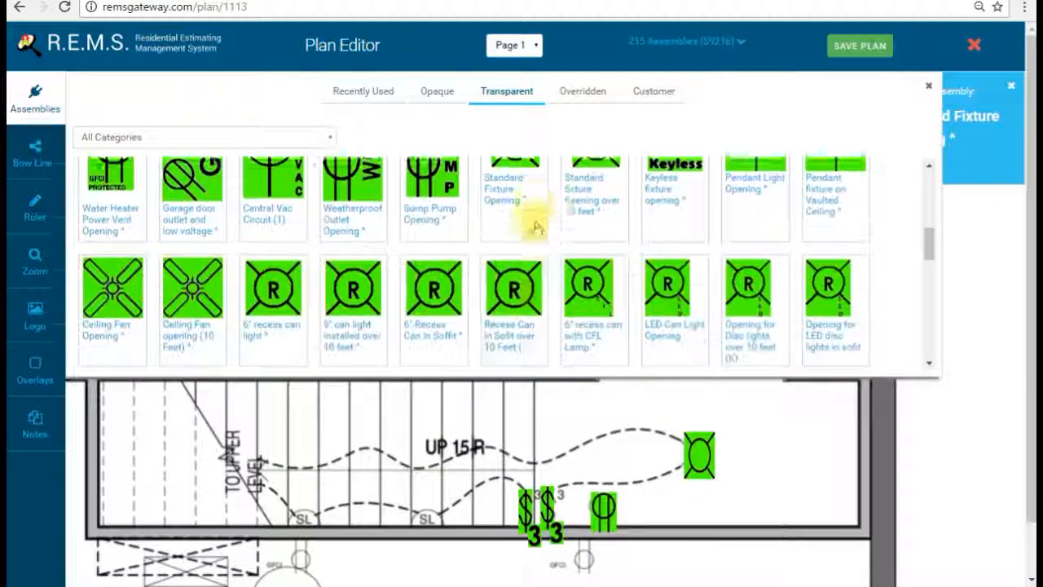
scroll(521, 245, "down", 5)
left_click(351, 253)
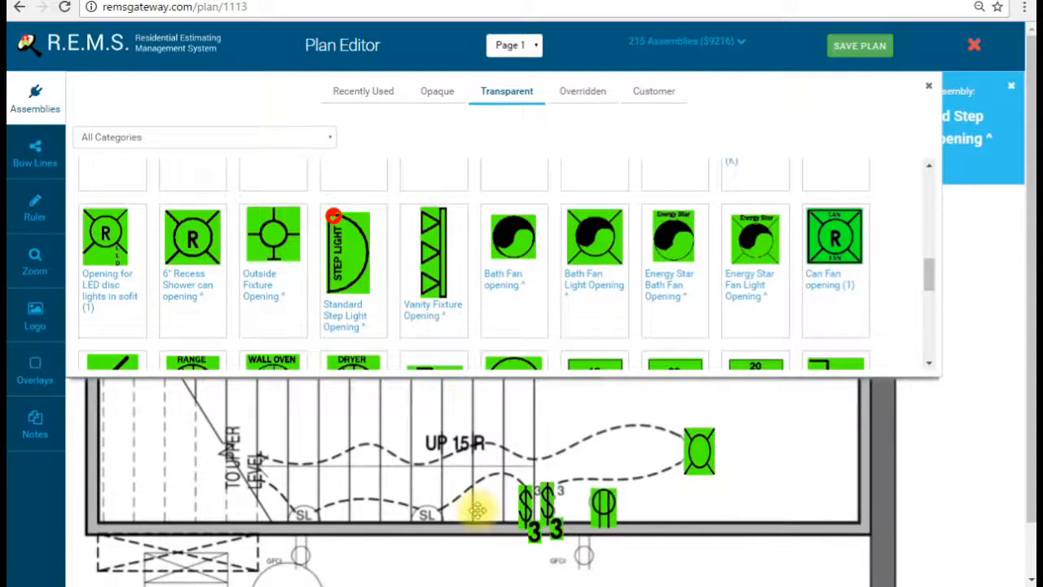
left_click(427, 494)
left_click(475, 551)
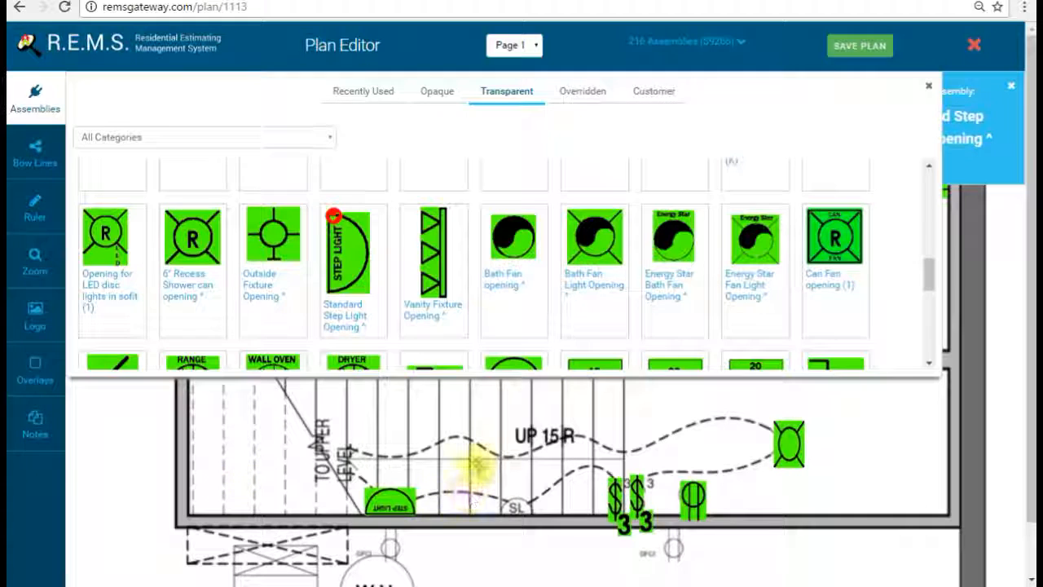
left_click(533, 532)
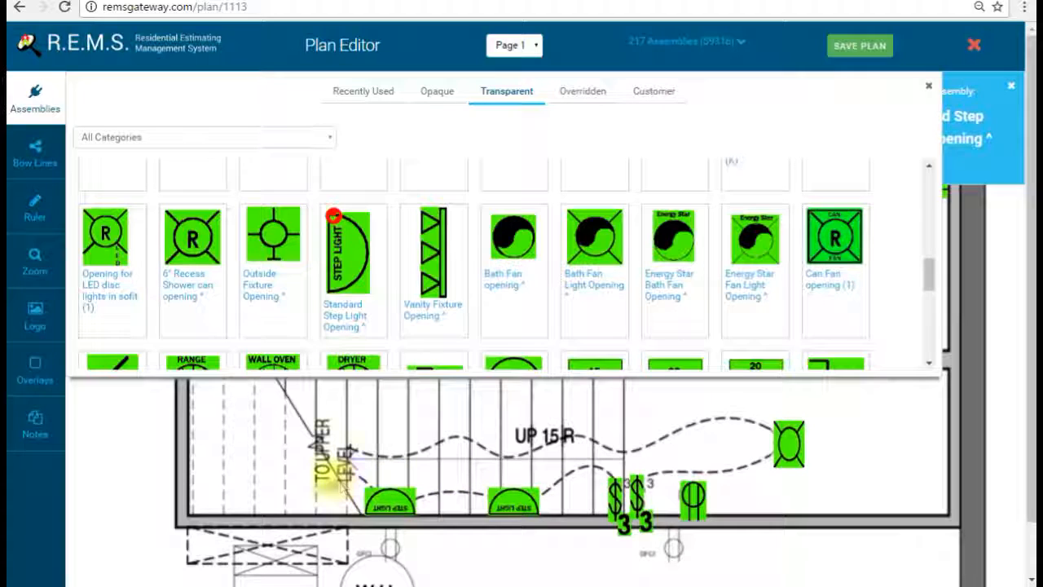
Step: Pan the plan over to the water heater area
left_click(51, 112)
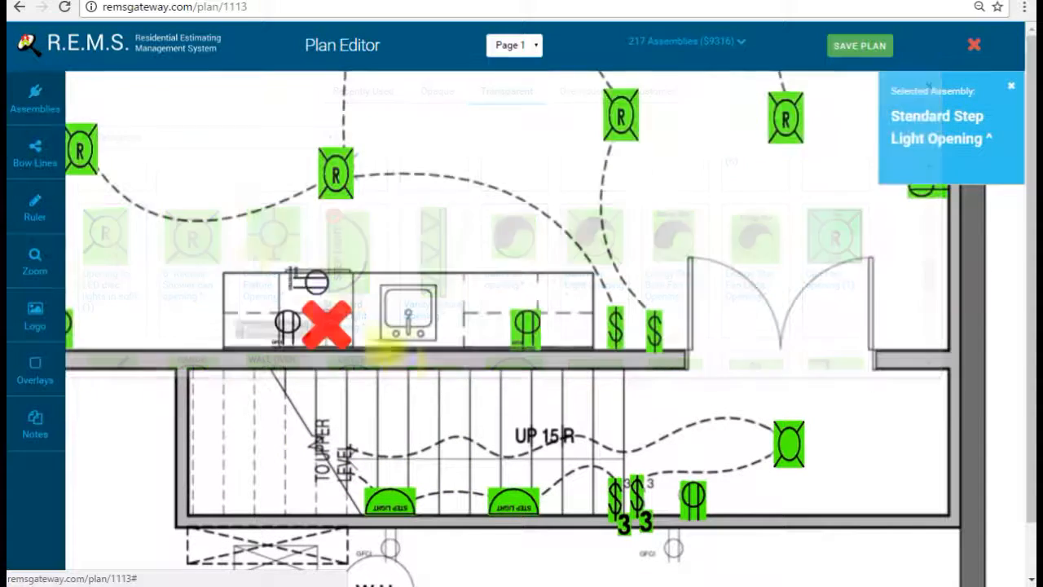
left_click_drag(442, 314, 632, 212)
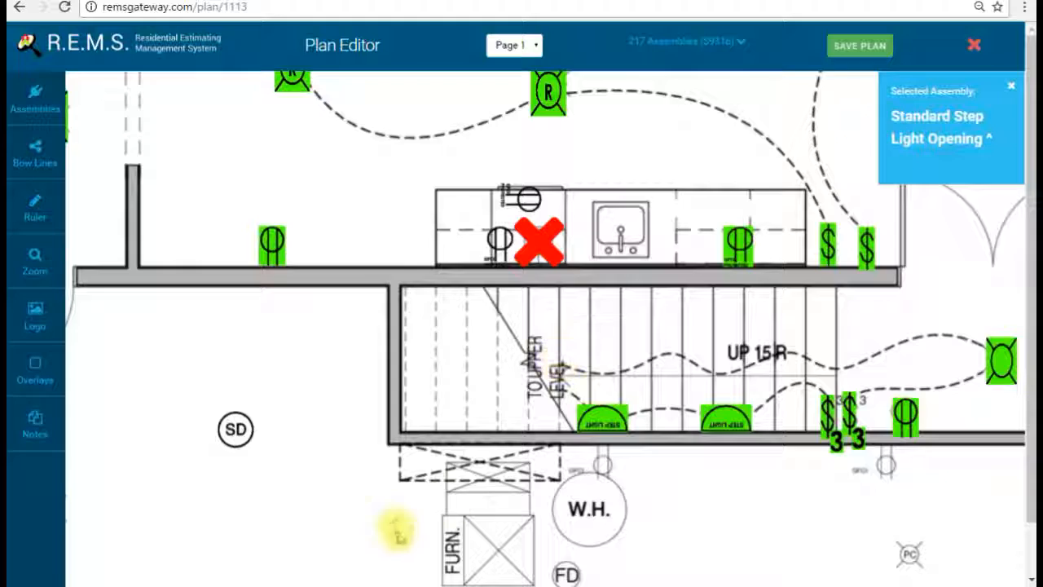
left_click_drag(396, 530, 621, 249)
left_click_drag(550, 339, 564, 406)
left_click(35, 96)
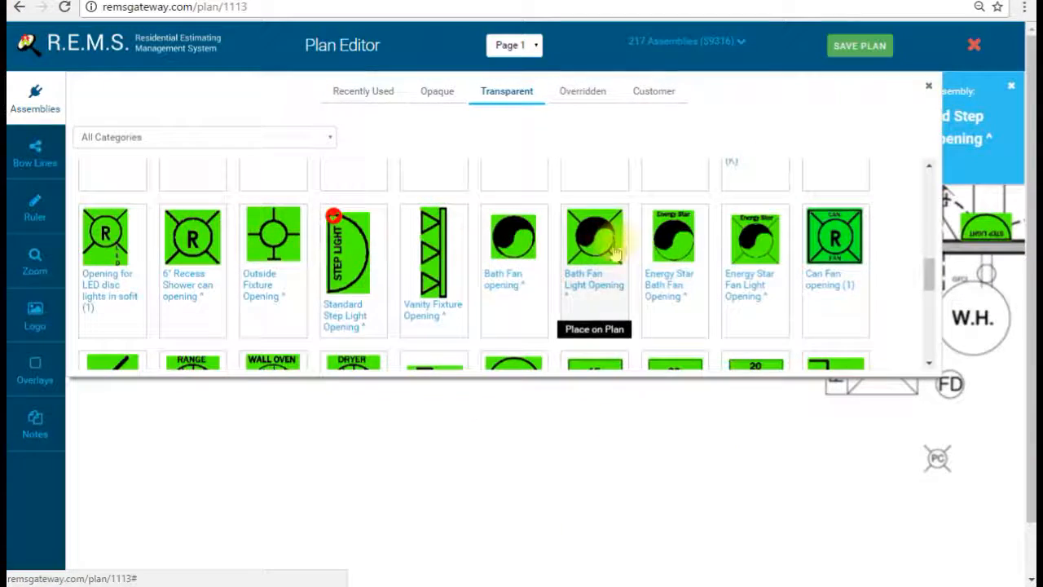
Step: Place Keyless fixture openings in two more basement rooms
scroll(495, 269, "down", 2)
scroll(551, 310, "up", 2)
scroll(582, 249, "up", 2)
scroll(582, 253, "down", 1)
scroll(582, 257, "up", 2)
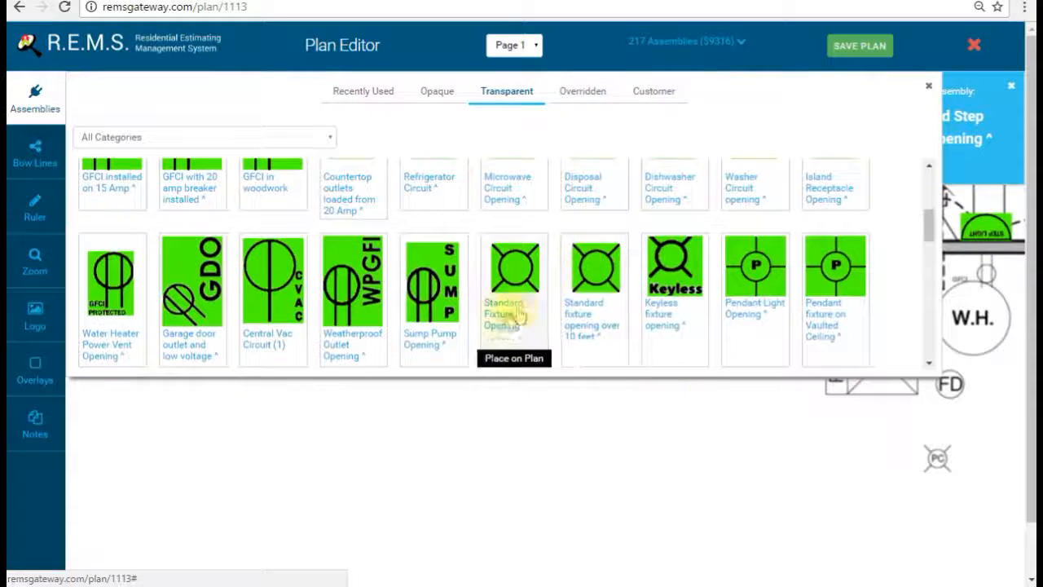
left_click(655, 245)
left_click(36, 98)
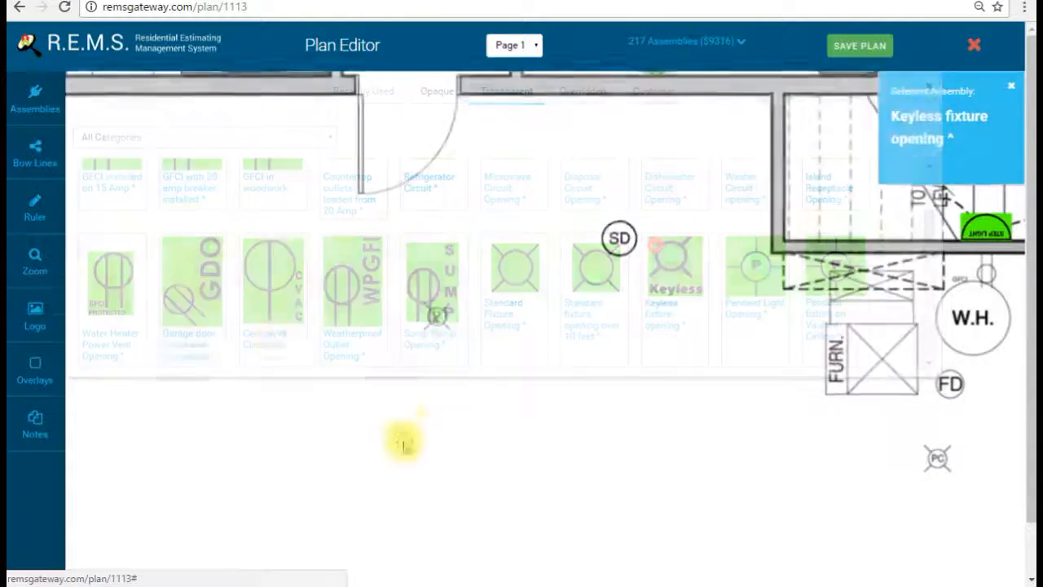
left_click_drag(858, 394, 693, 356)
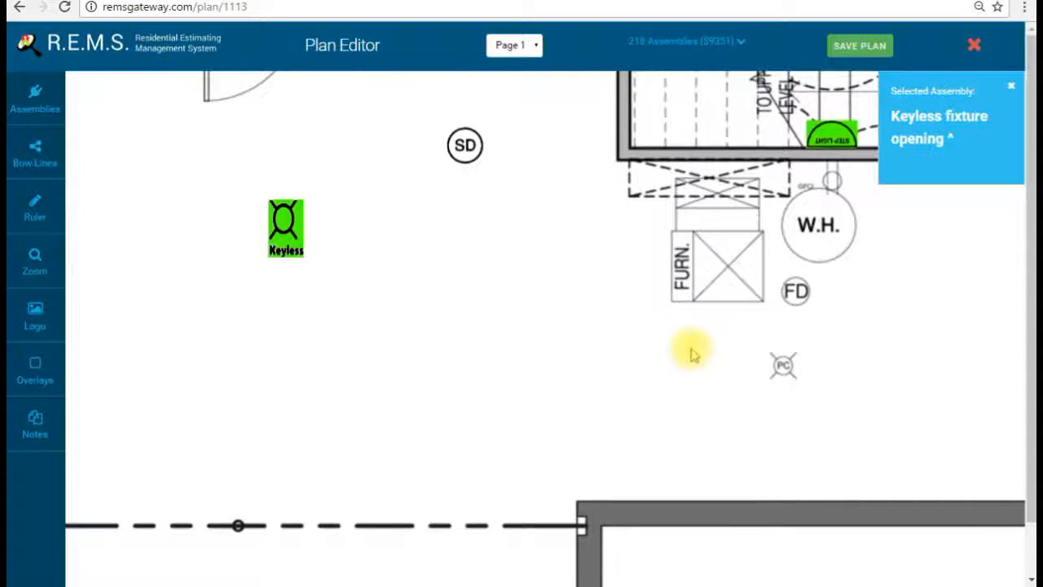
left_click_drag(942, 355, 622, 384)
left_click(817, 321)
left_click_drag(908, 316, 465, 329)
left_click(501, 311)
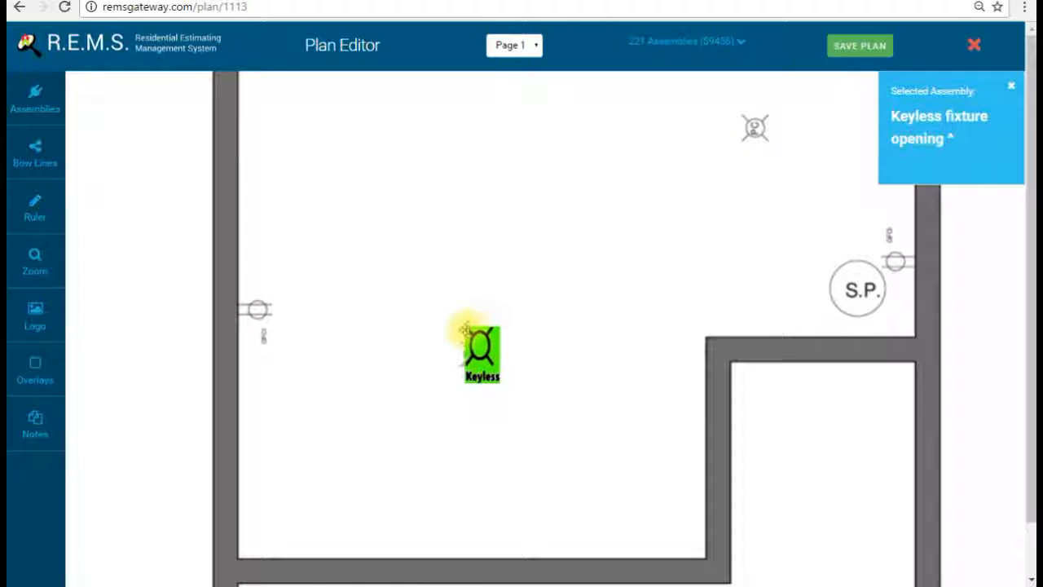
Step: Put a red Cross overlay over the fixture symbol near the dashed beam line
left_click_drag(619, 236, 528, 385)
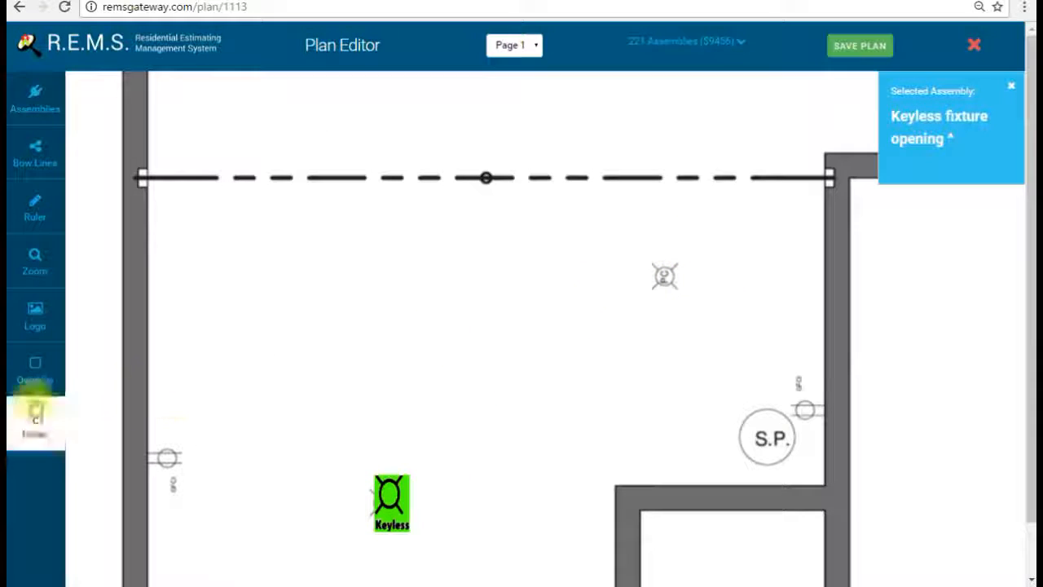
left_click(90, 379)
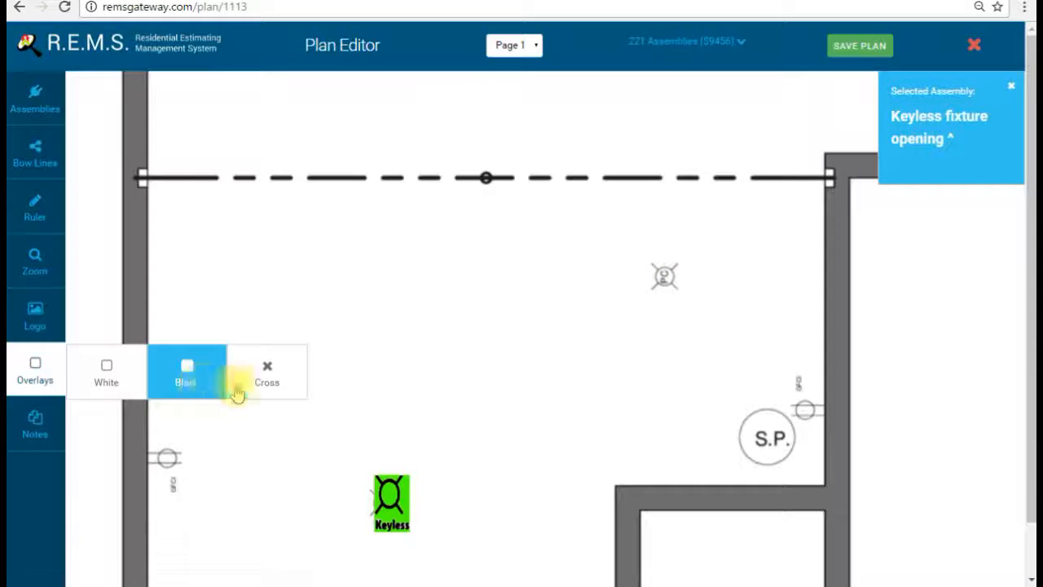
left_click(266, 373)
left_click_drag(487, 220, 667, 273)
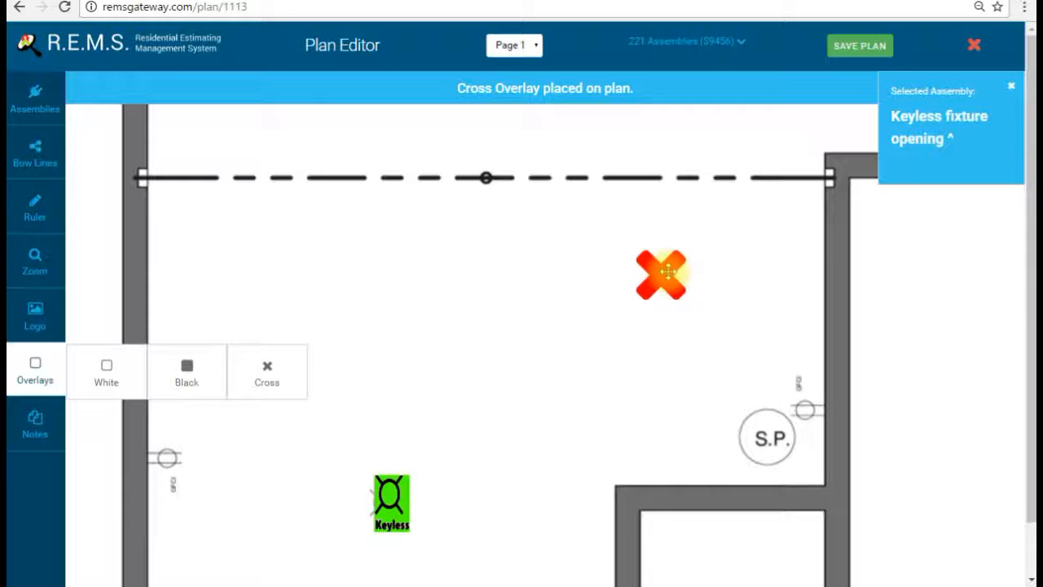
left_click_drag(414, 374, 288, 340)
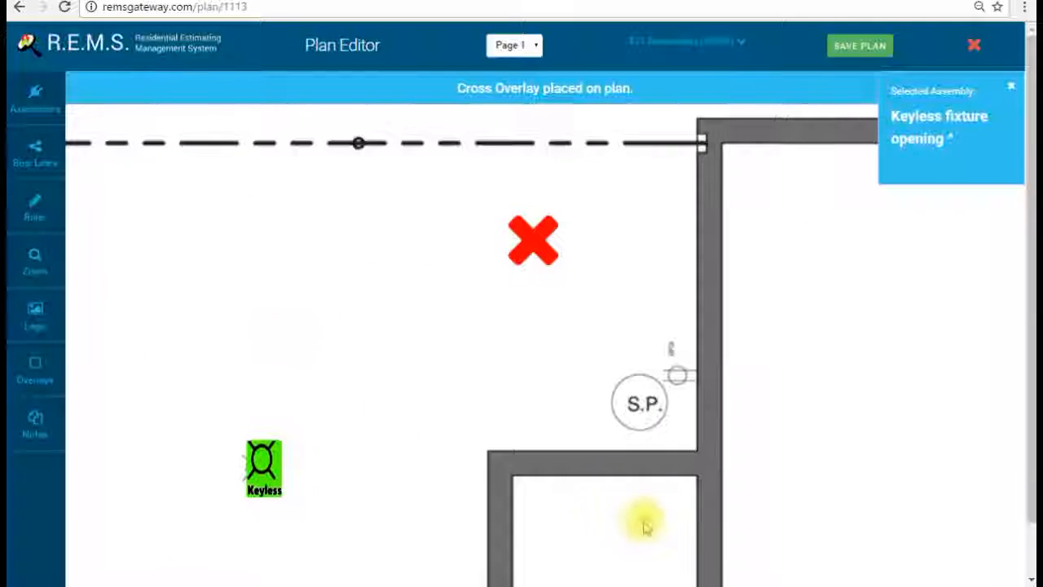
Step: Place a Sump Pump opening beside S.P., rotated horizontal
left_click(59, 113)
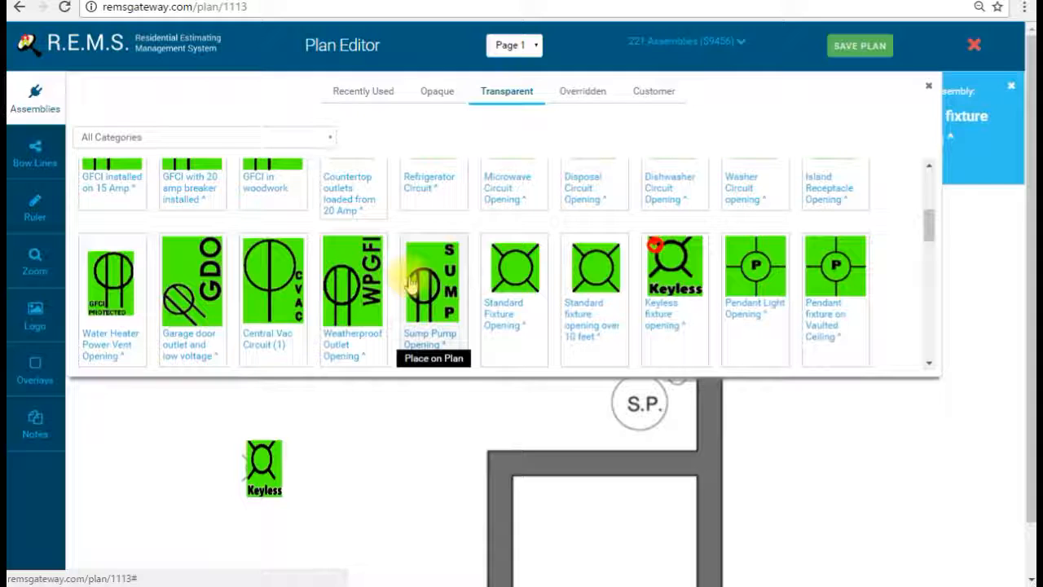
left_click(453, 287)
left_click(59, 110)
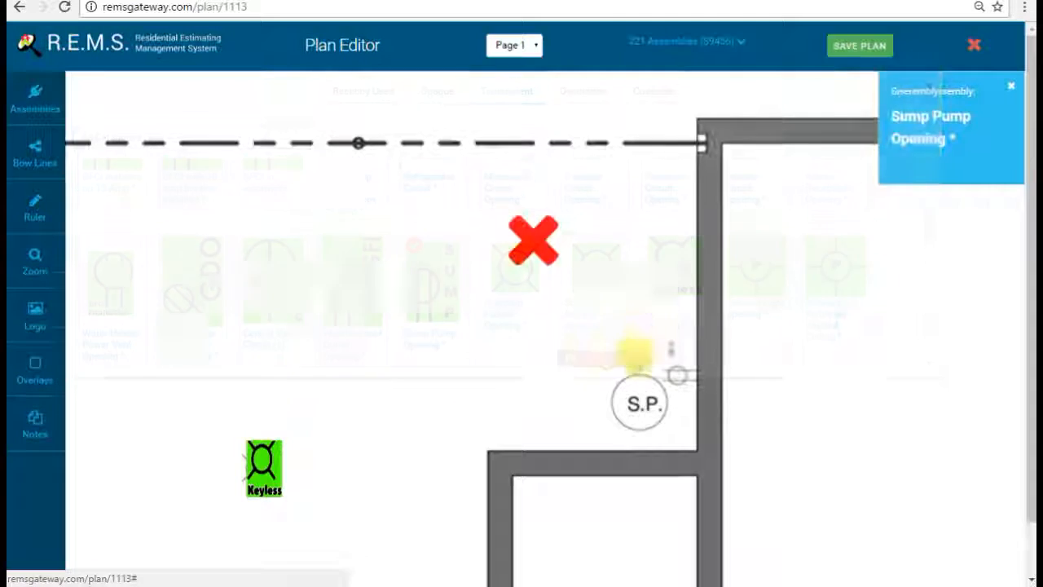
left_click(649, 335)
left_click(692, 386)
left_click_drag(393, 371, 476, 233)
left_click_drag(173, 245, 248, 326)
Step: Place a GFCI installed on 15 Amp outlet, rotated horizontal, against the left wall
left_click(21, 90)
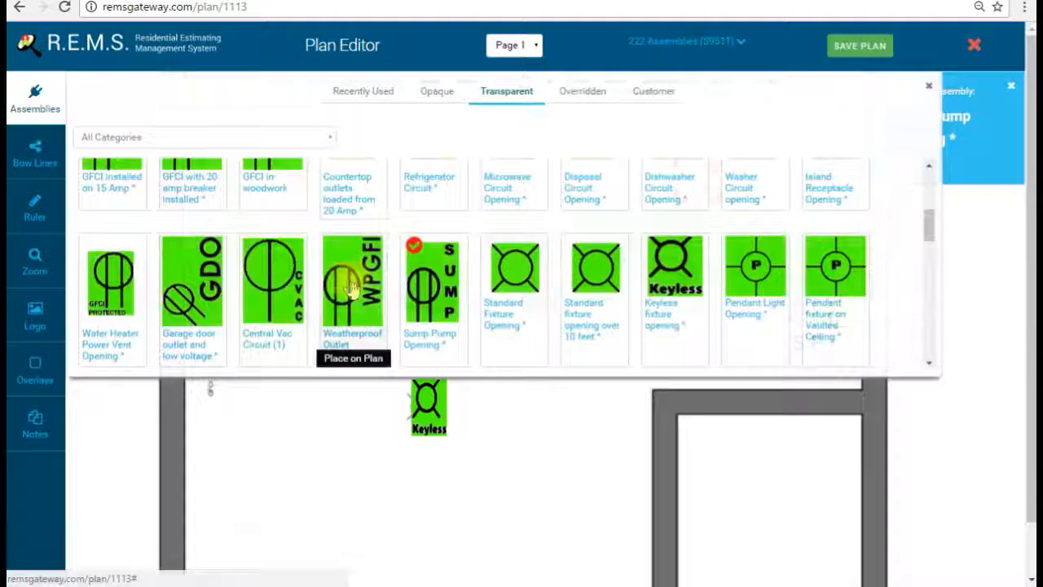
scroll(515, 308, "up", 5)
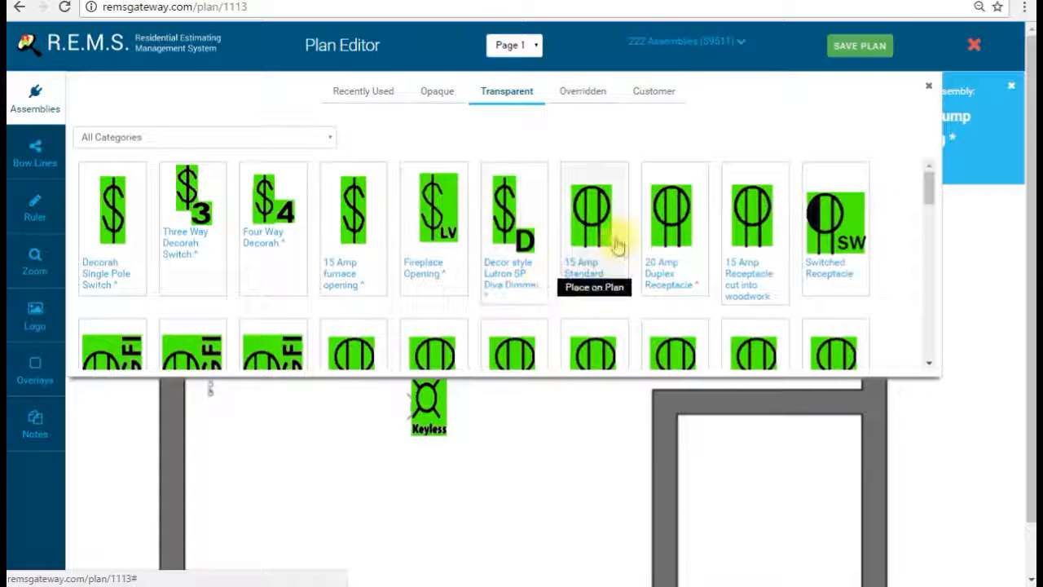
scroll(522, 320, "down", 2)
scroll(365, 326, "down", 1)
scroll(343, 309, "up", 1)
left_click(35, 98)
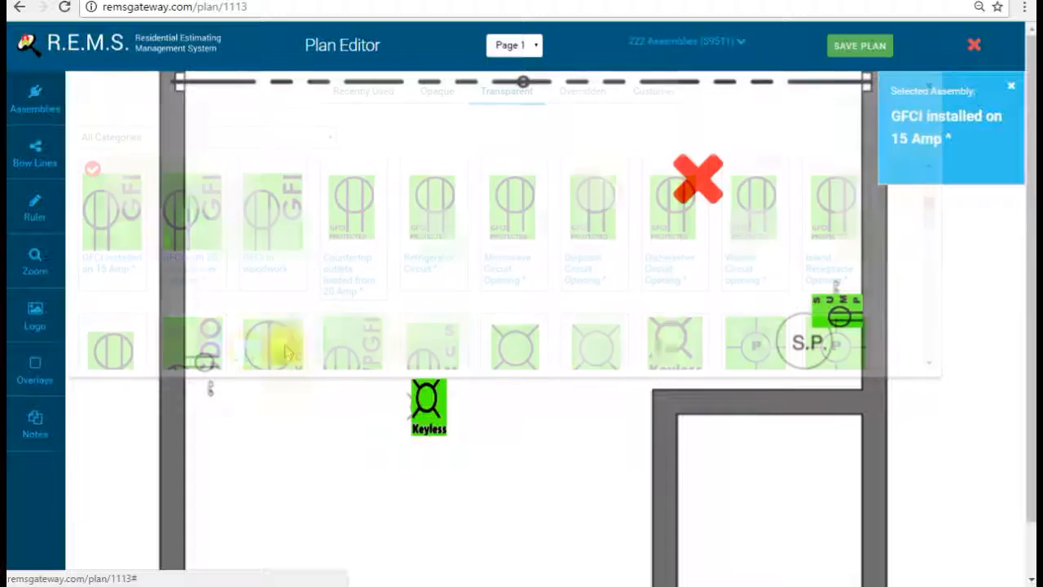
left_click(253, 362)
left_click(296, 406)
left_click_drag(256, 368, 216, 371)
Step: From the Opaque symbols, place Water and Ufer Grounding near S.P
left_click_drag(383, 329, 361, 210)
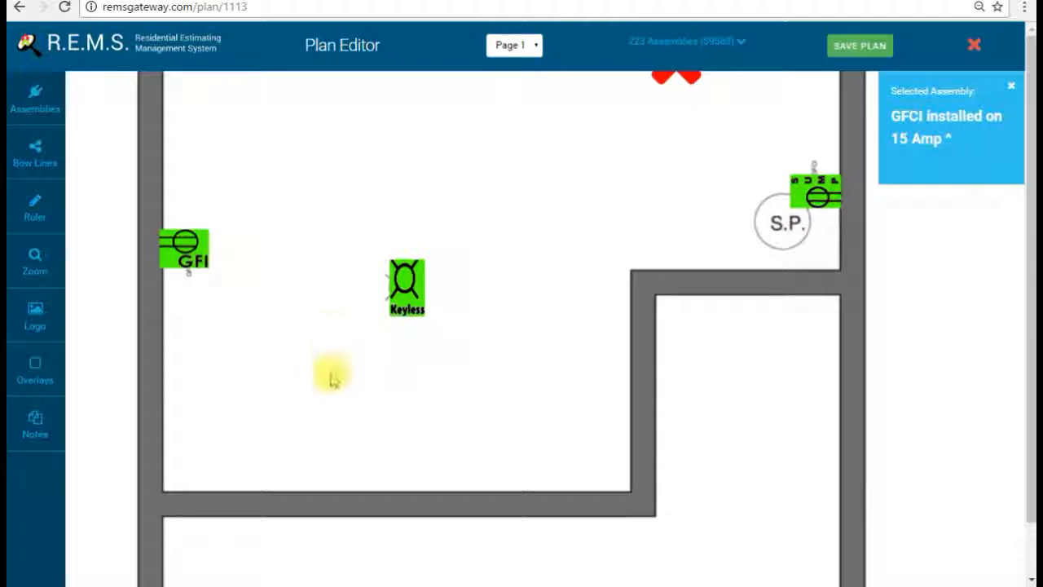
left_click_drag(334, 245, 370, 401)
left_click(35, 96)
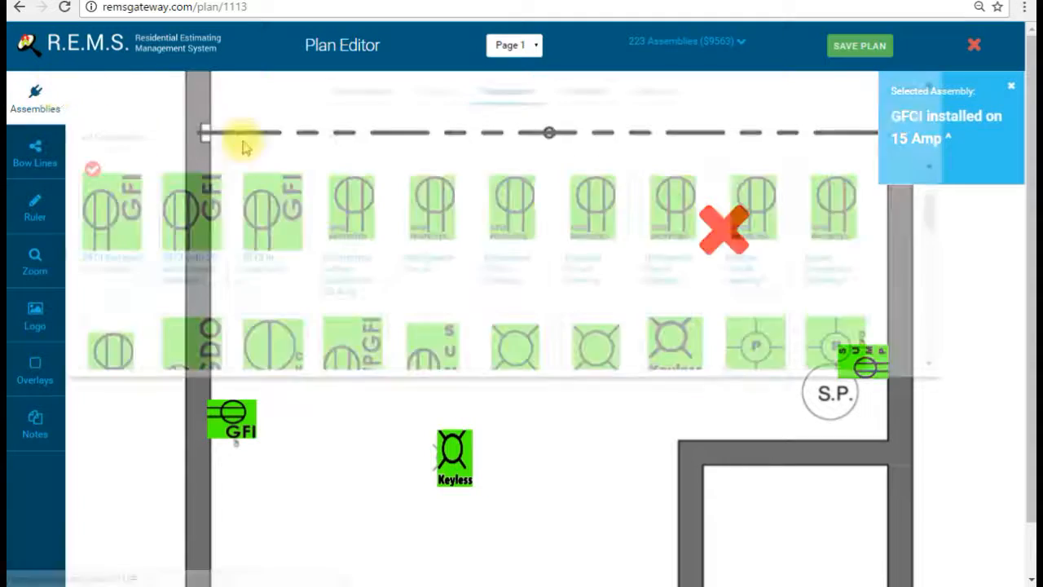
left_click(457, 96)
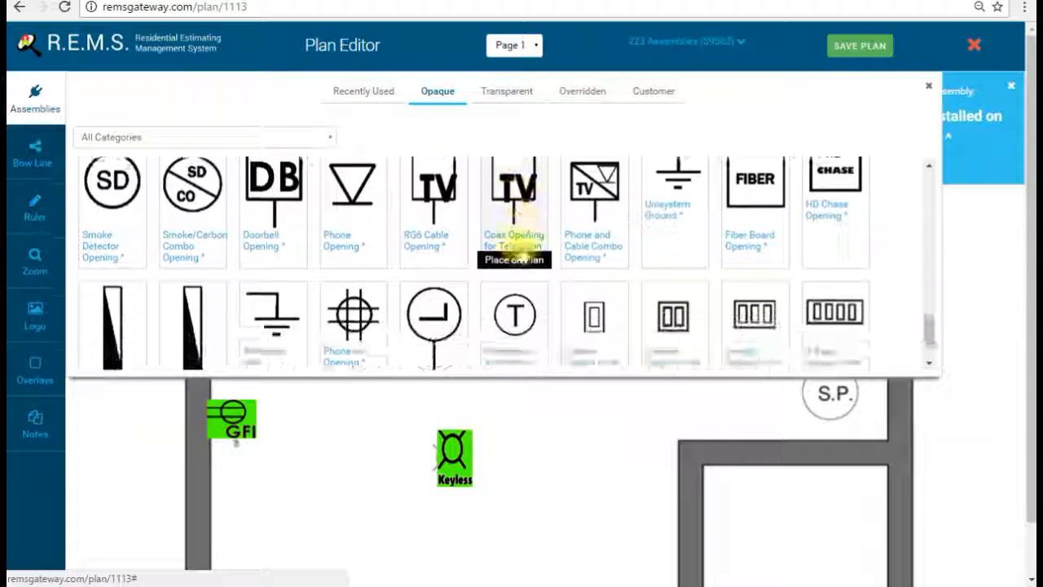
scroll(481, 244, "down", 2)
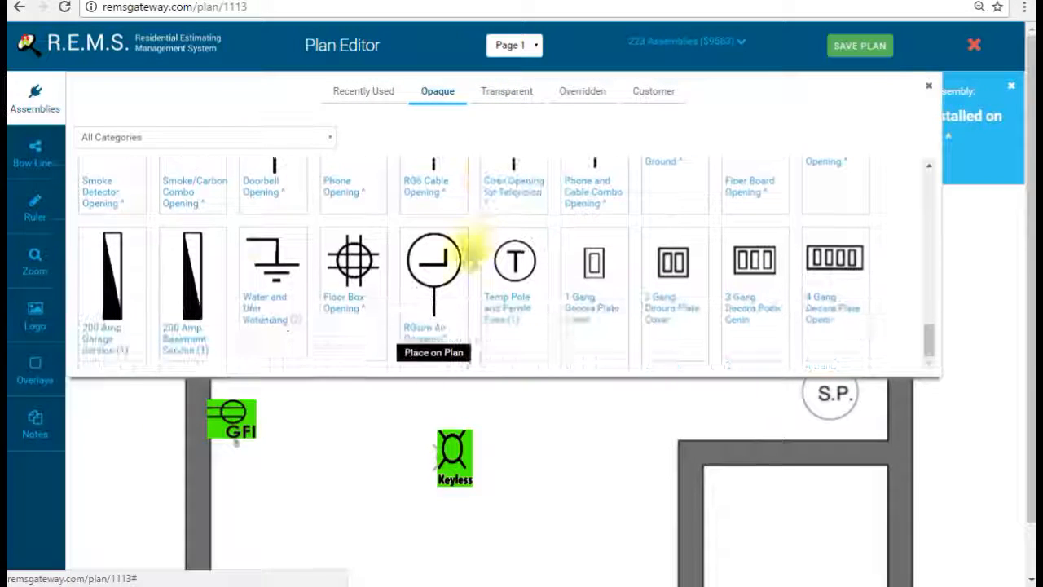
left_click(260, 291)
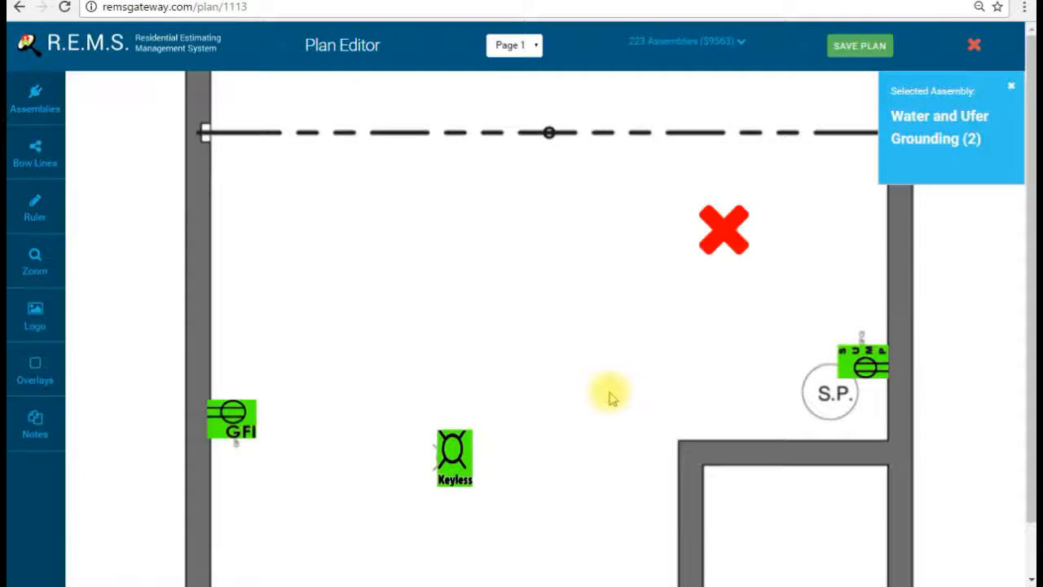
left_click_drag(613, 397, 577, 269)
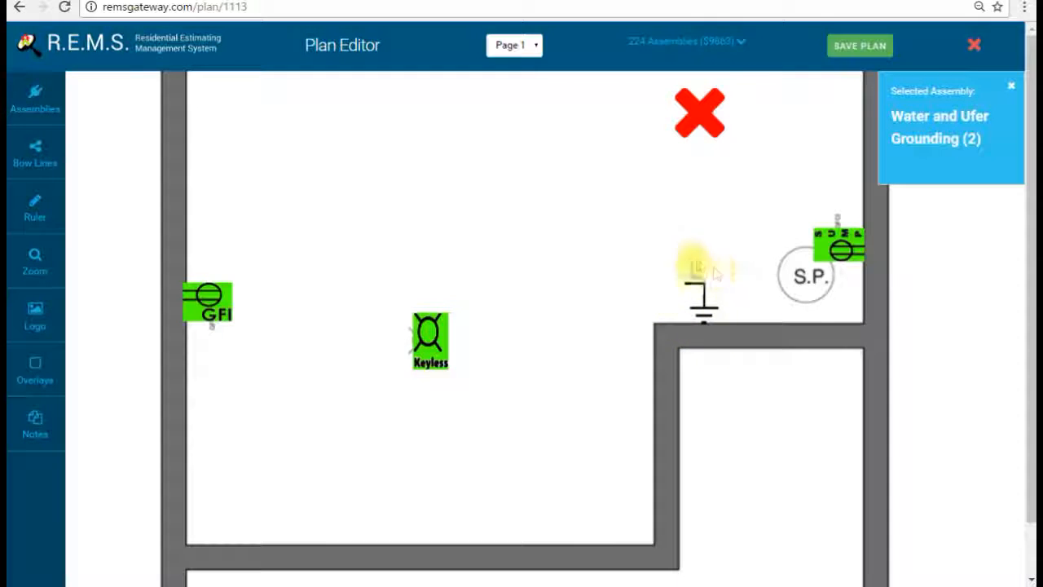
left_click_drag(630, 294, 643, 456)
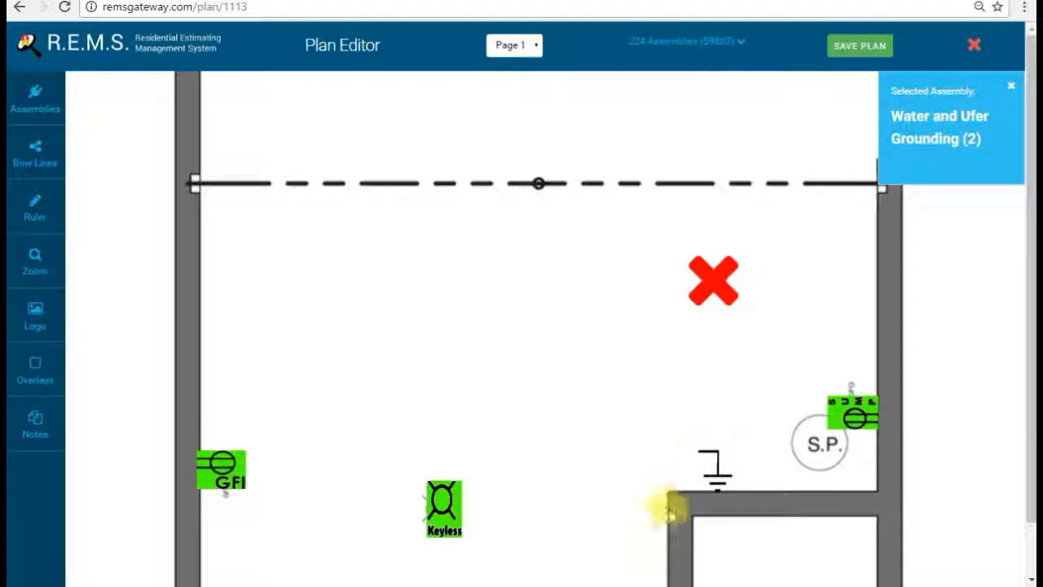
left_click_drag(620, 363, 630, 409)
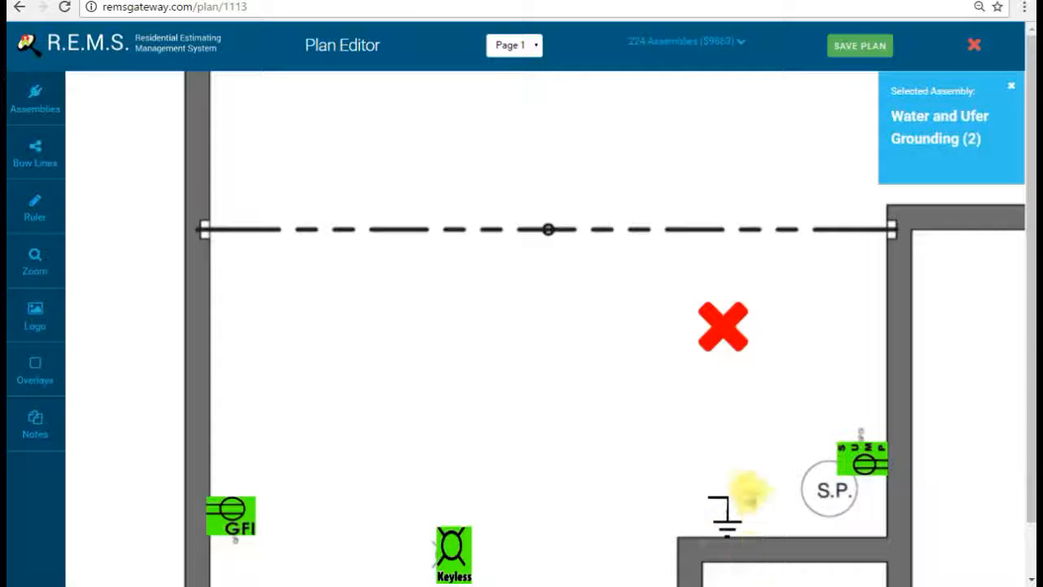
Step: Place a Fiber Board Opening on the left wall below the dashed beam line
left_click(20, 110)
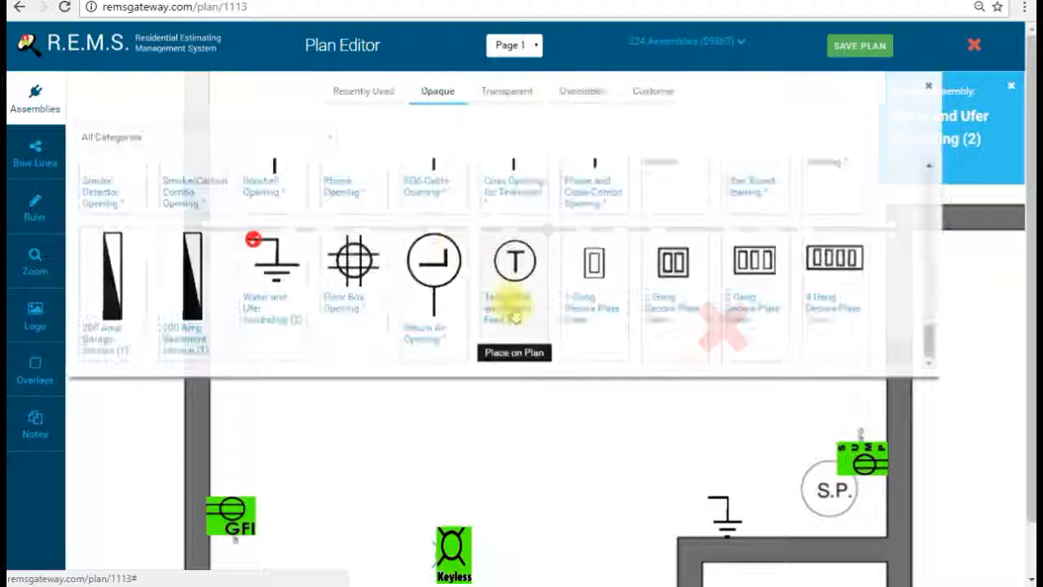
scroll(358, 245, "up", 2)
left_click(740, 285)
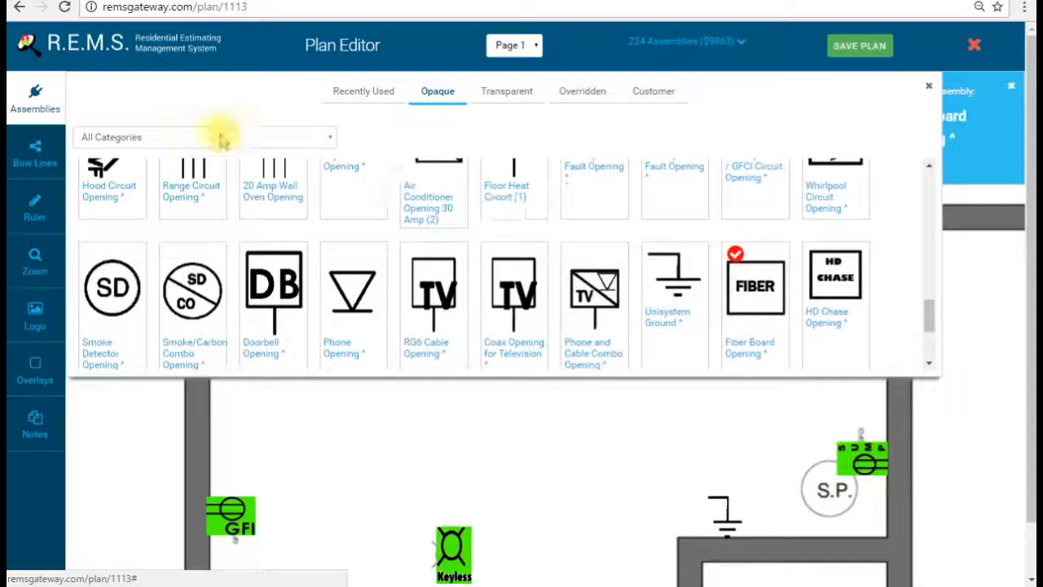
left_click(51, 98)
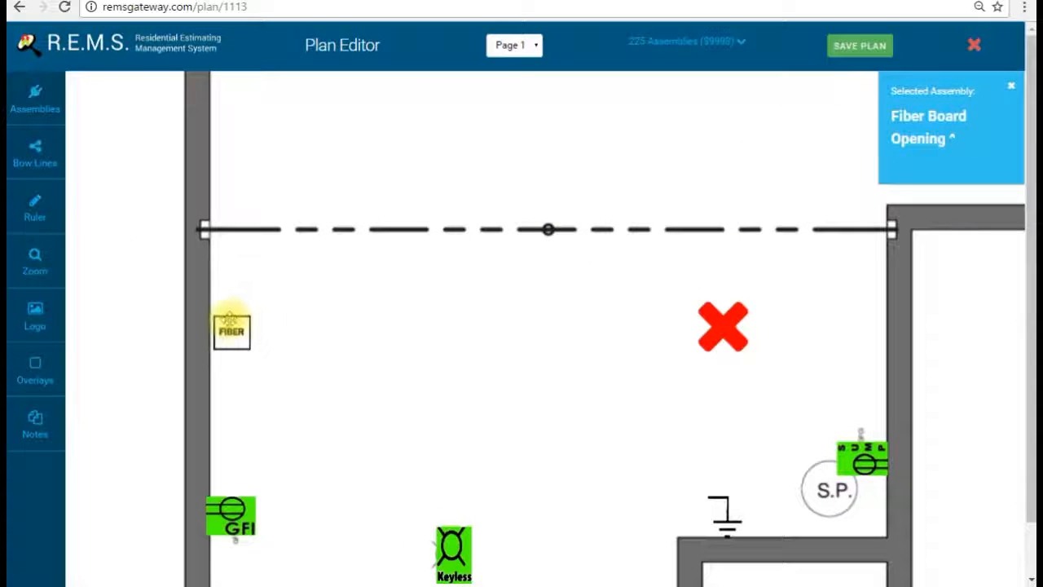
left_click_drag(429, 269, 312, 322)
left_click_drag(652, 220, 464, 403)
left_click_drag(512, 429, 631, 193)
left_click_drag(397, 409, 589, 291)
left_click_drag(587, 206, 513, 265)
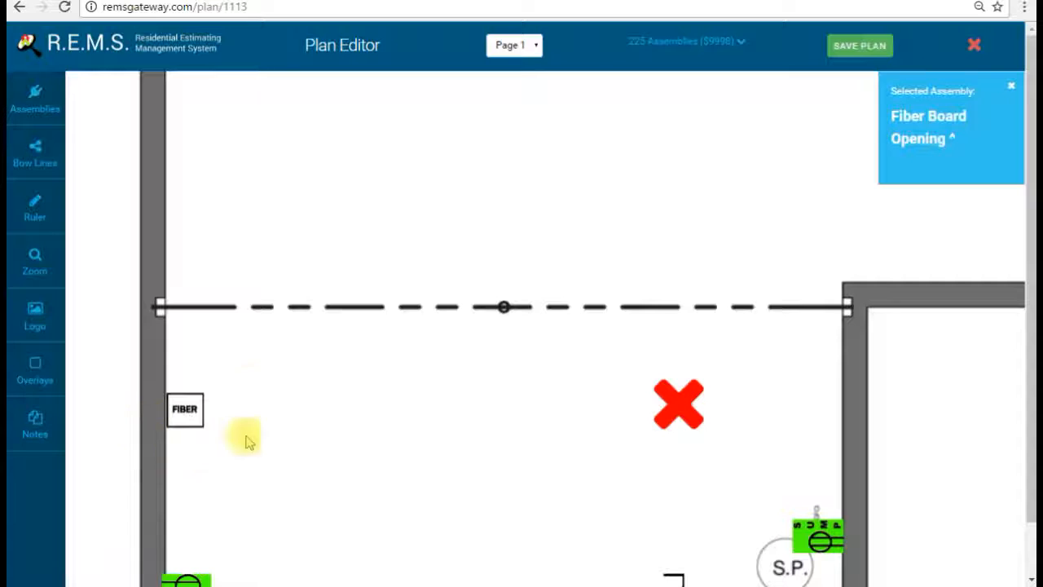
left_click_drag(579, 201, 575, 205)
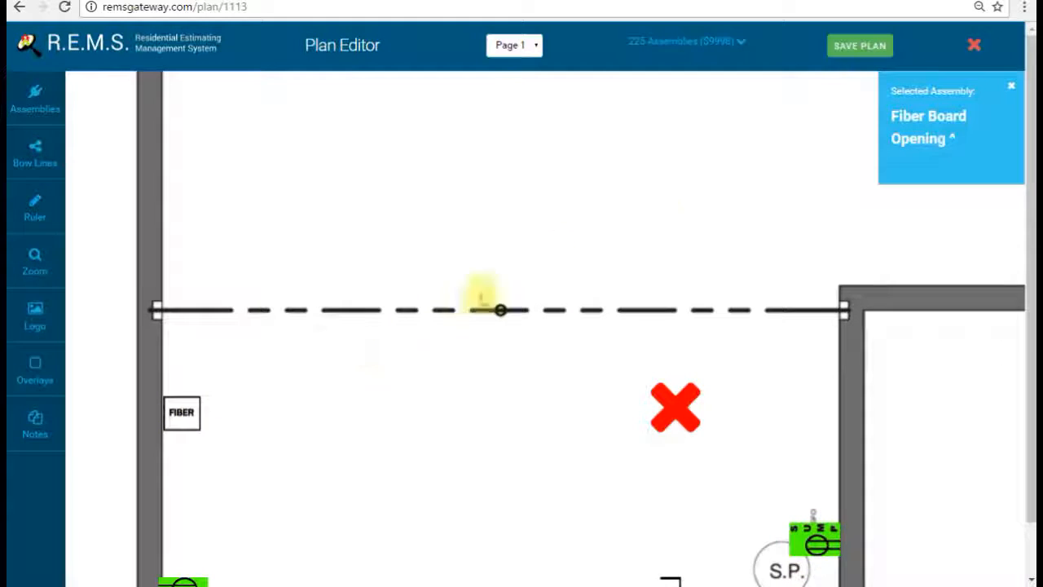
left_click_drag(663, 218, 286, 372)
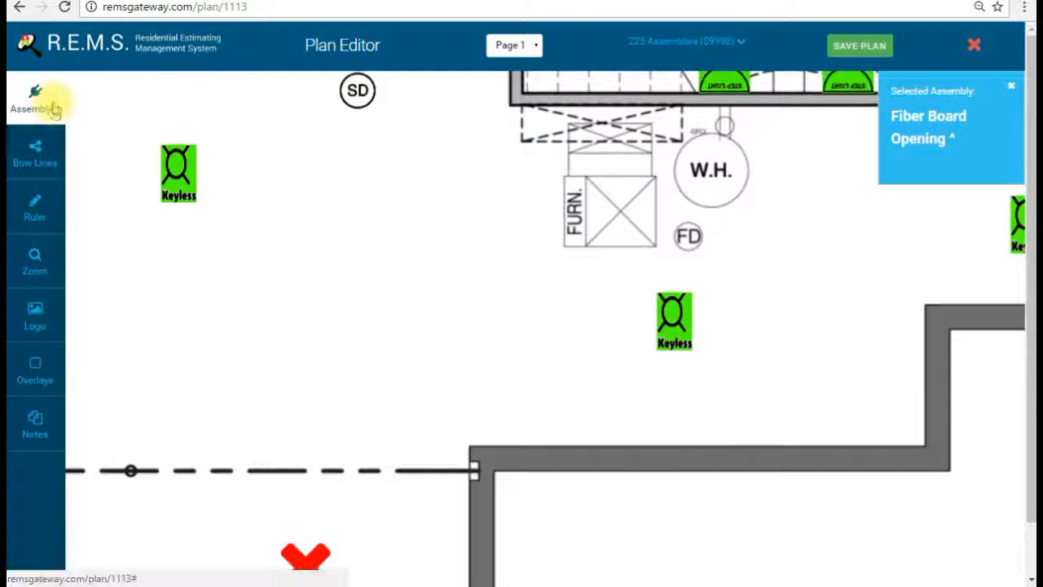
Step: Place a 15 Amp furnace opening on FURN
left_click(53, 108)
scroll(431, 291, "down", 5)
scroll(454, 302, "up", 5)
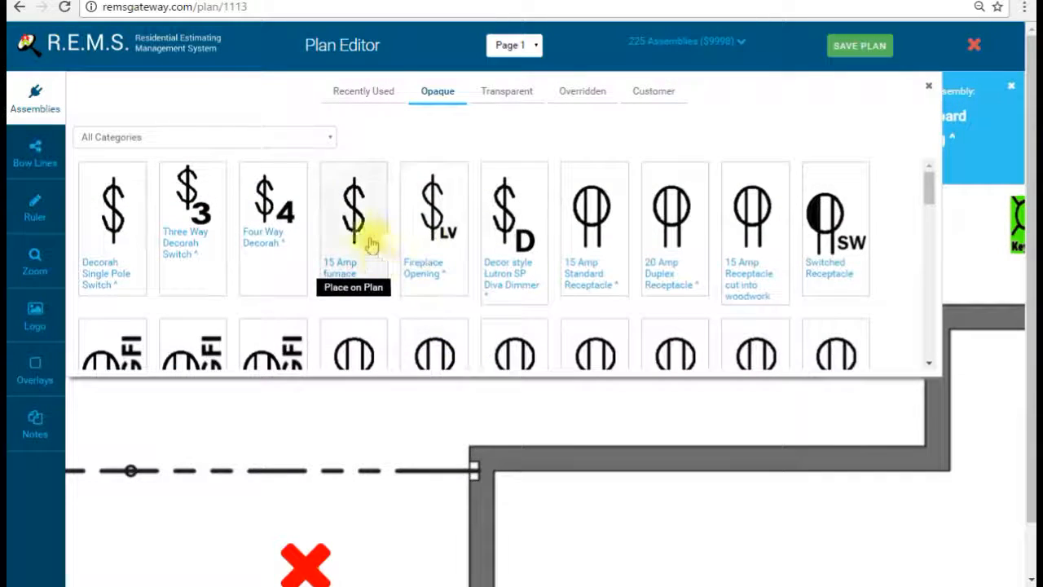
left_click(372, 245)
left_click(37, 85)
left_click(629, 196)
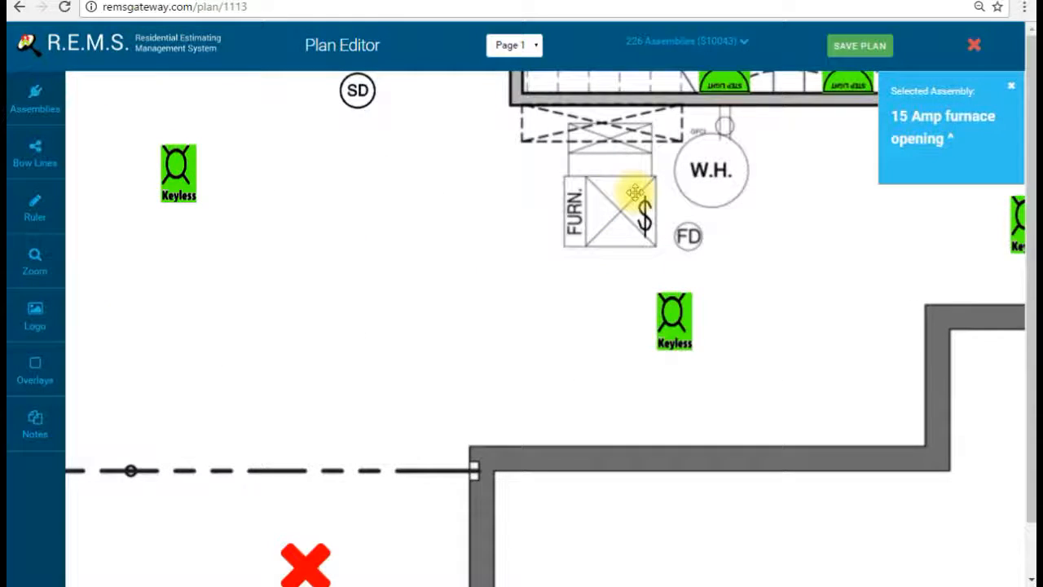
left_click_drag(607, 272, 470, 308)
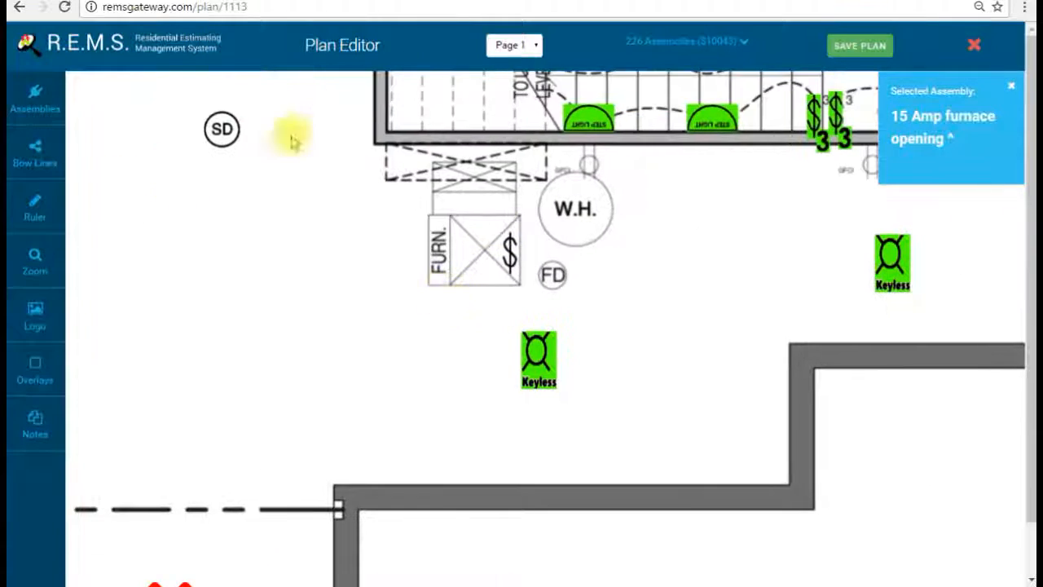
Step: Pick the Water Heater Power Vent opening and bring the water heater area into view
left_click(35, 98)
scroll(255, 254, "down", 3)
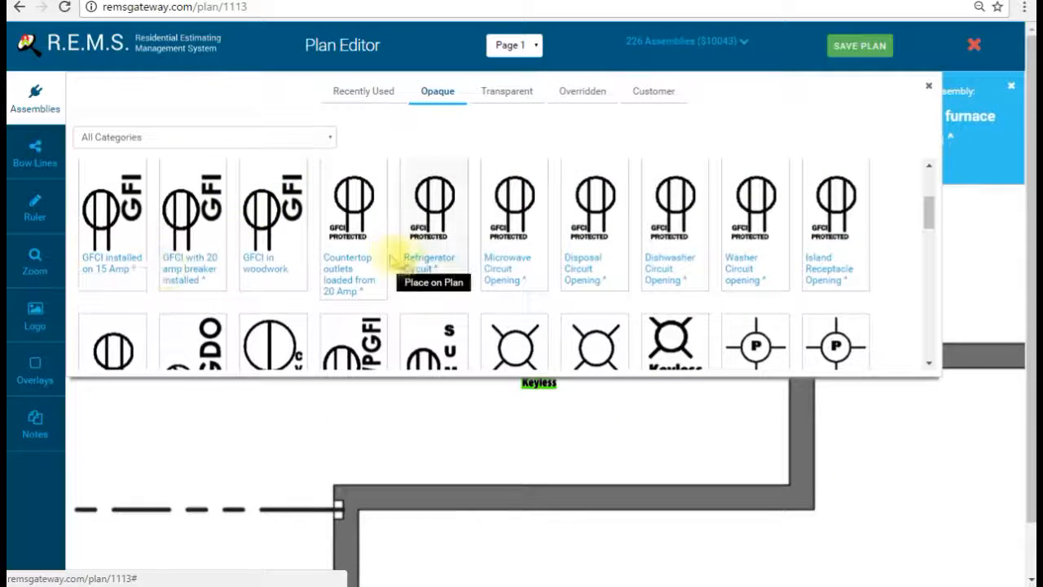
left_click(145, 291)
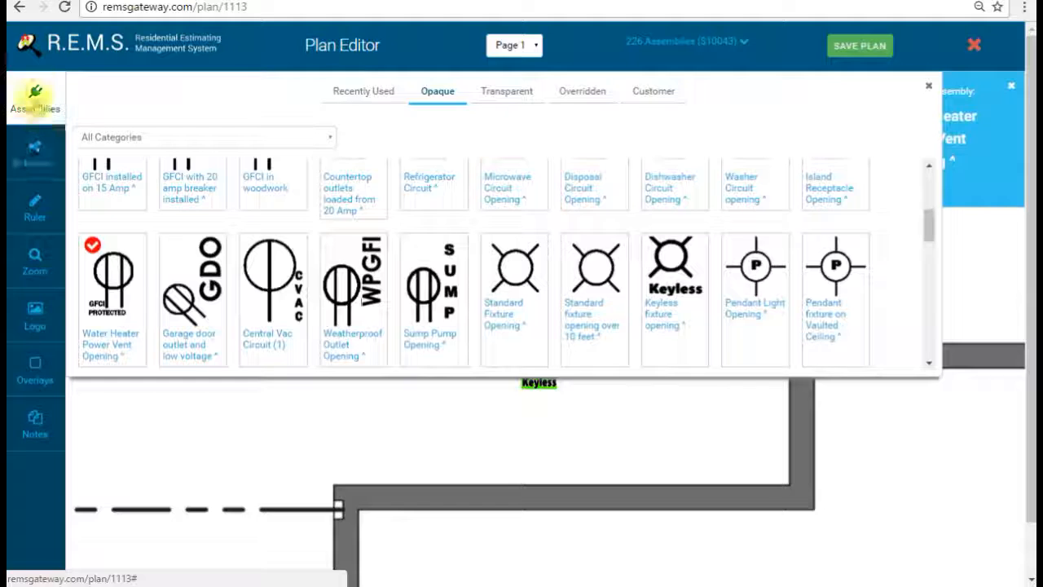
left_click(35, 93)
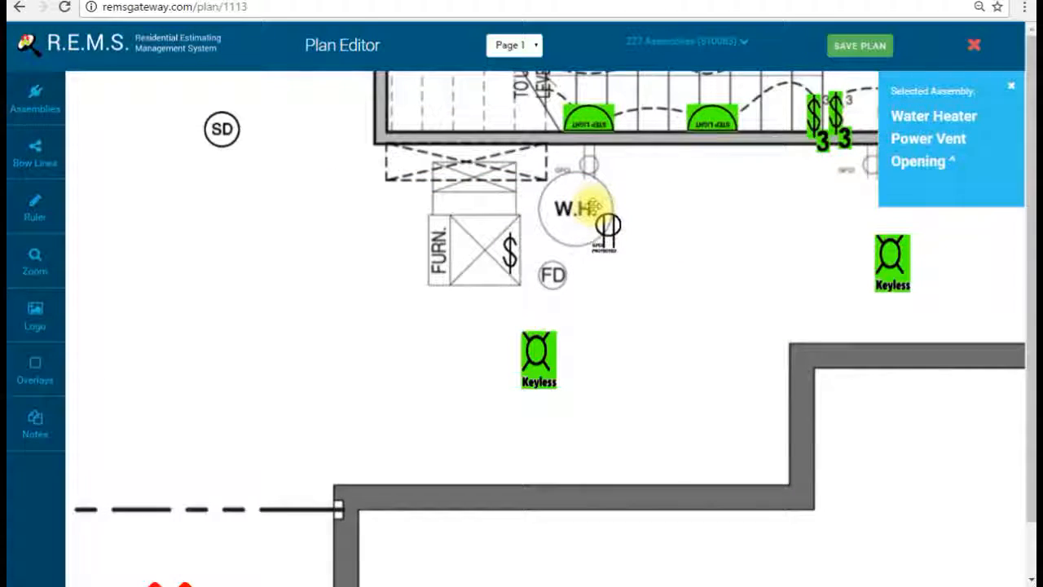
left_click_drag(593, 206, 567, 293)
left_click_drag(686, 351, 583, 357)
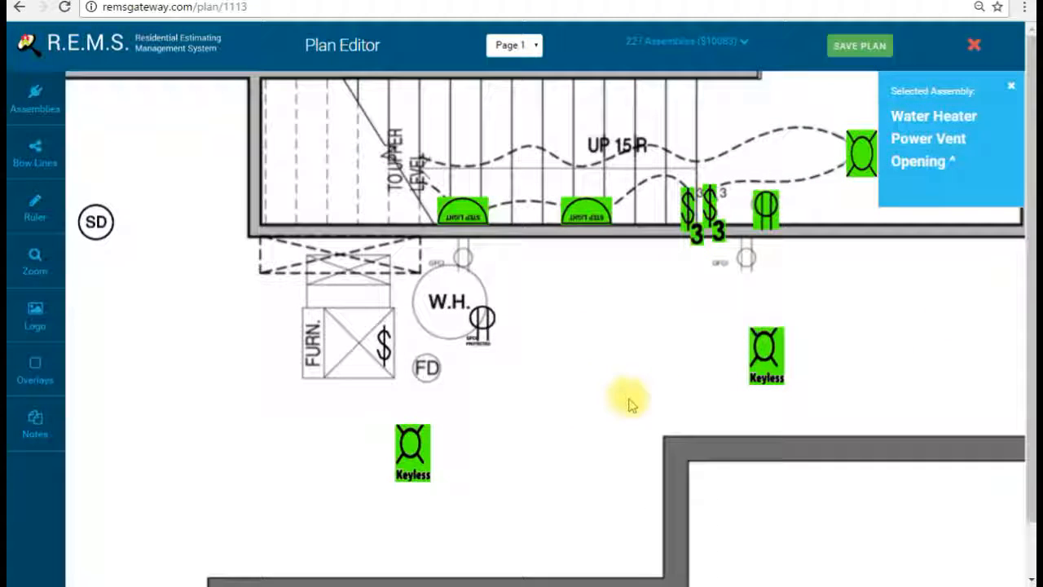
left_click_drag(721, 347, 506, 376)
Step: From the Transparent symbols, place a GFCI installed on 15 Amp outlet below the stair wall
left_click(16, 110)
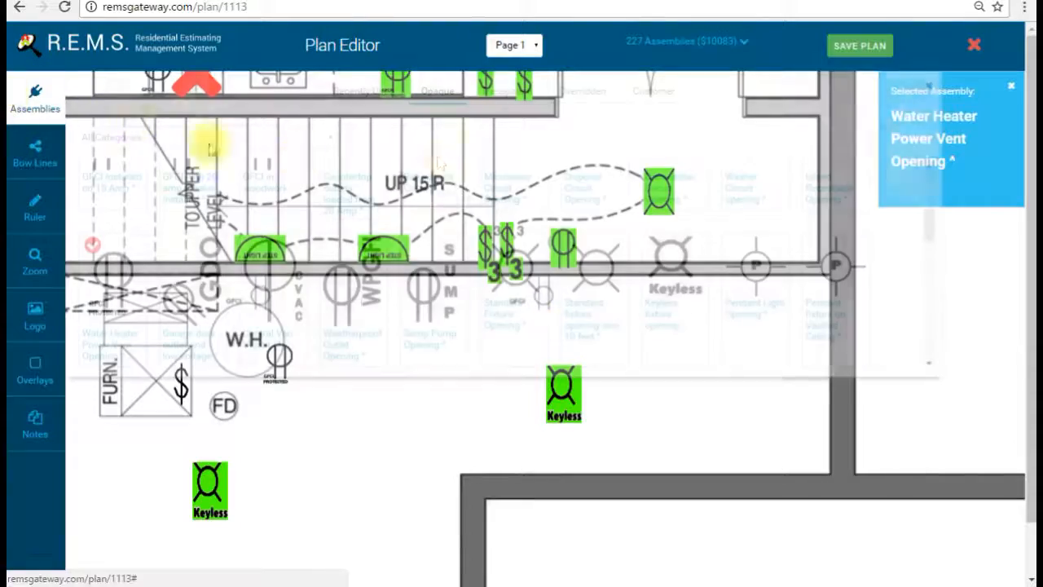
left_click(499, 91)
mouse_move(137, 292)
scroll(137, 292, "up", 2)
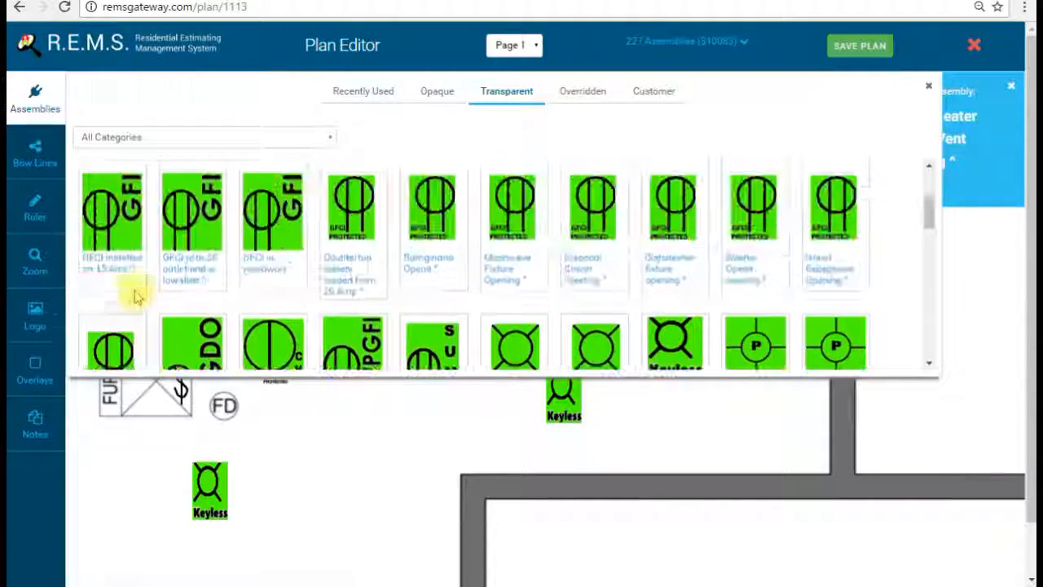
left_click(130, 278)
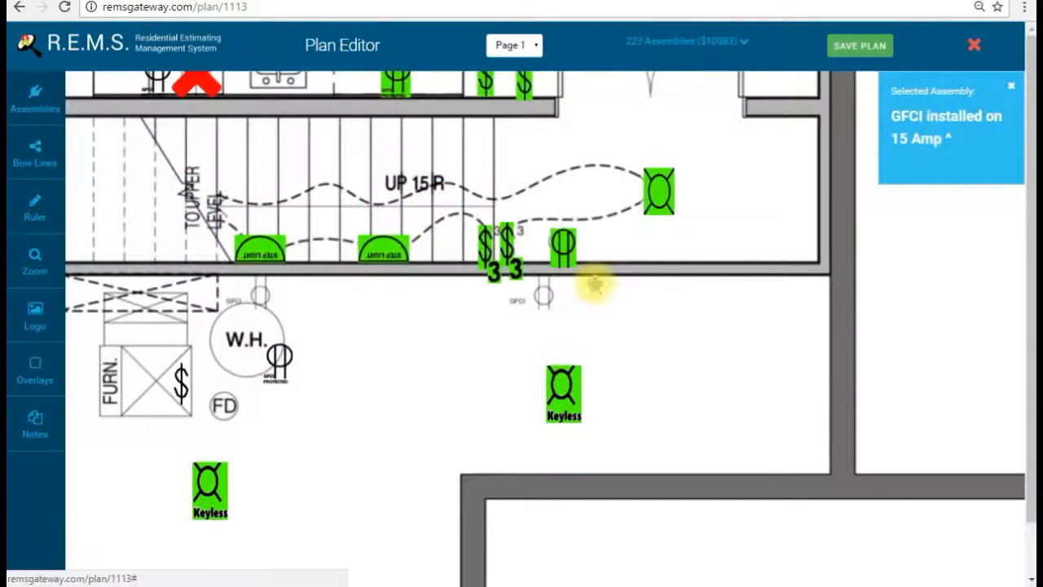
left_click(607, 307)
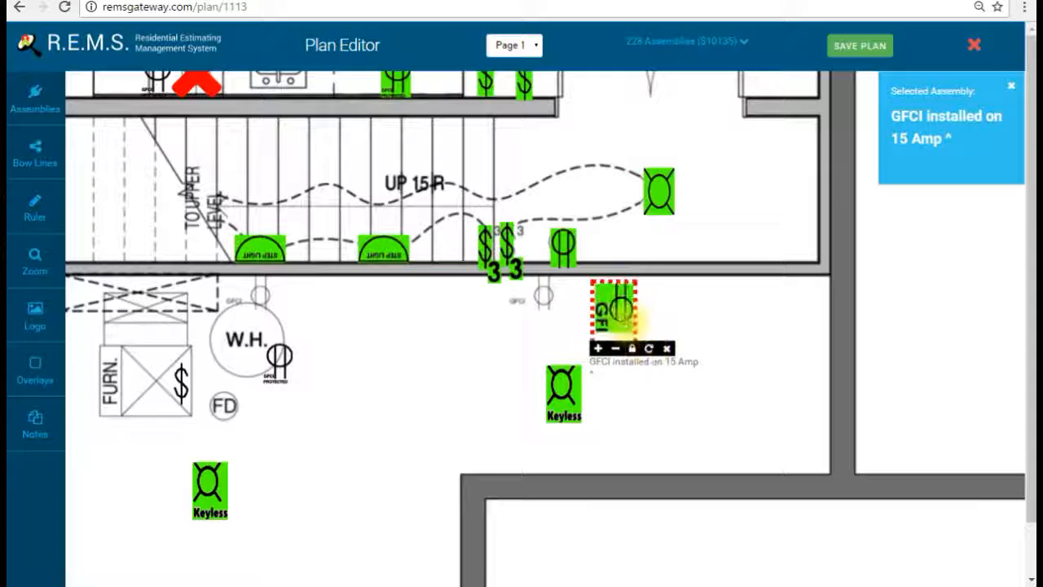
left_click_drag(494, 356, 757, 524)
left_click_drag(372, 365, 683, 356)
Step: From the Opaque symbols, place a Decorah Single Pole Switch beside the doorway
left_click(46, 100)
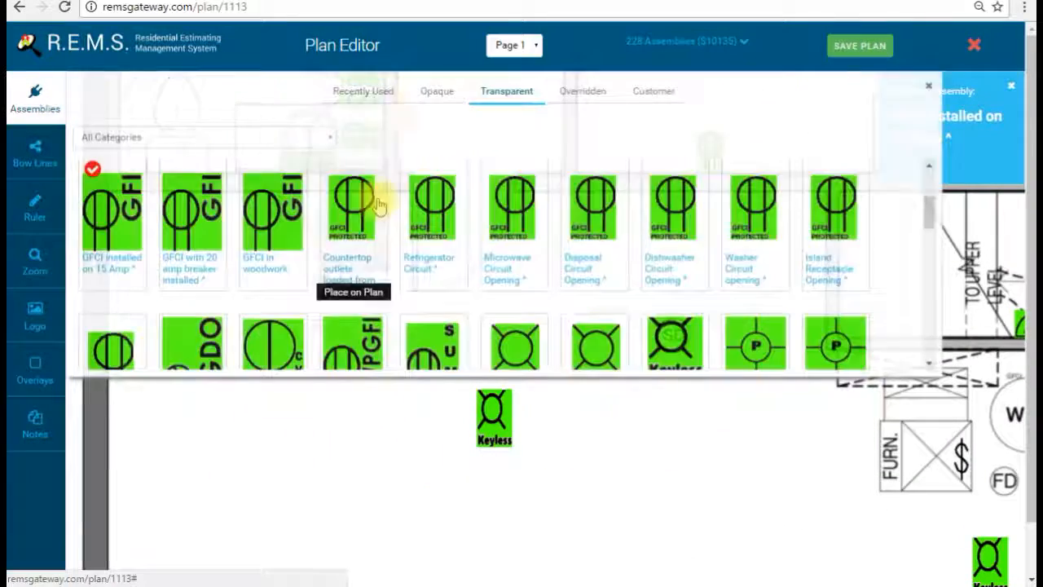
left_click(437, 92)
scroll(244, 302, "up", 3)
left_click(110, 228)
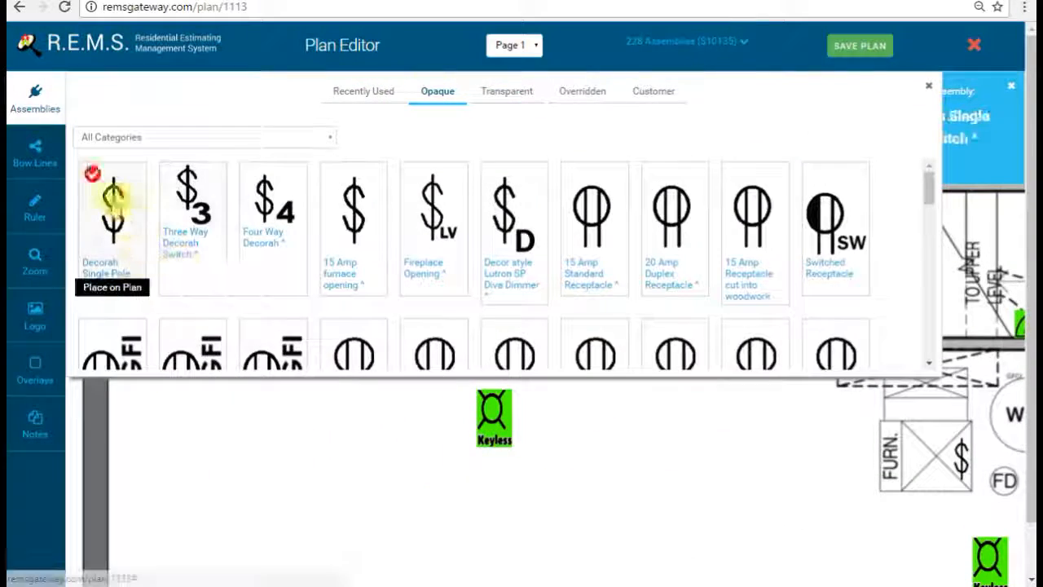
left_click(63, 97)
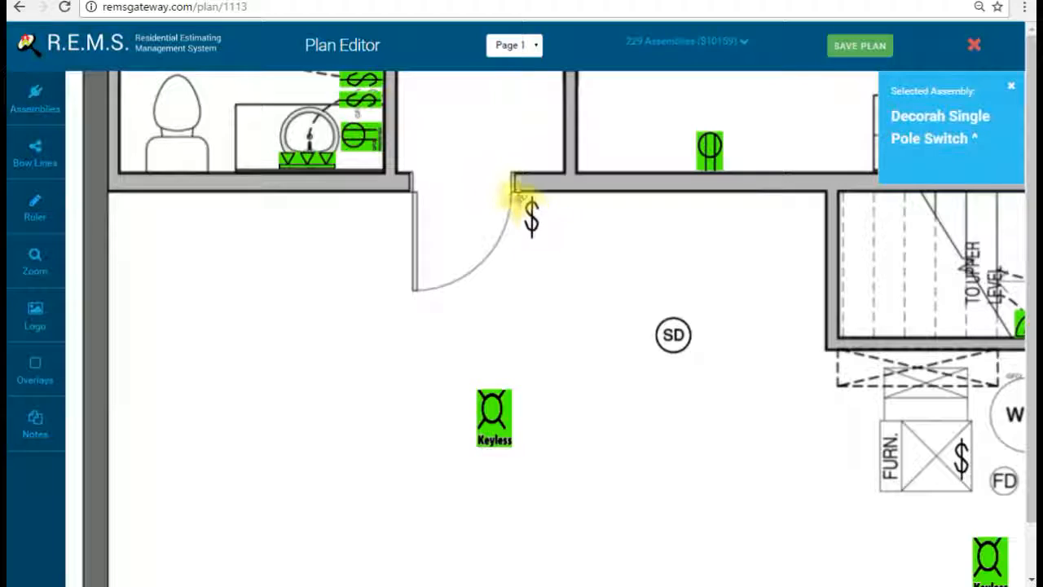
left_click_drag(553, 262, 490, 379)
left_click_drag(540, 352, 469, 436)
left_click_drag(671, 232, 557, 313)
left_click_drag(647, 187, 402, 396)
left_click_drag(546, 391, 493, 167)
left_click_drag(456, 264, 587, 303)
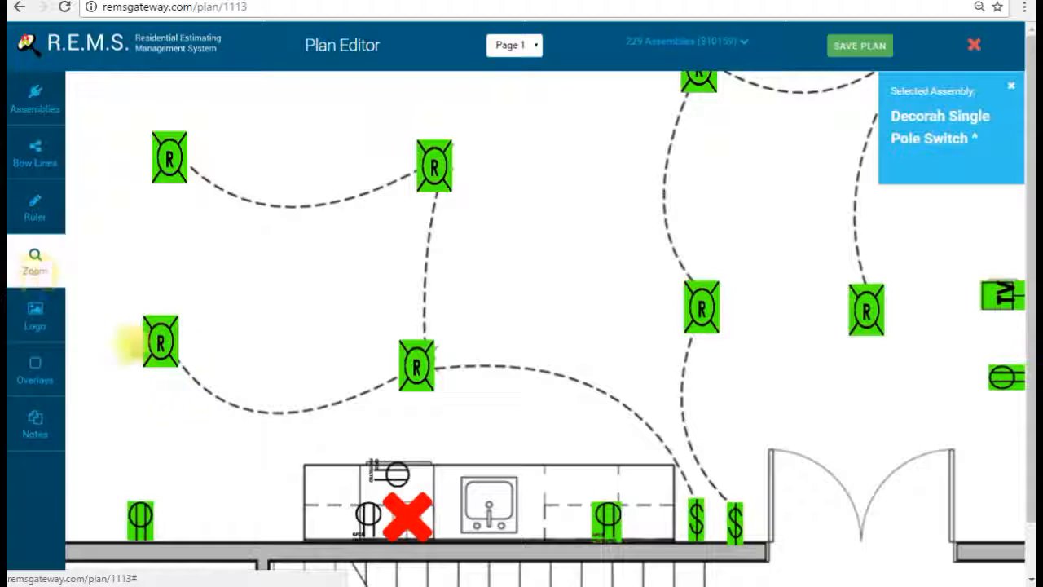
Step: Pan the basement plan to bring the kitchen and stairs into view
left_click(182, 280)
left_click(69, 281)
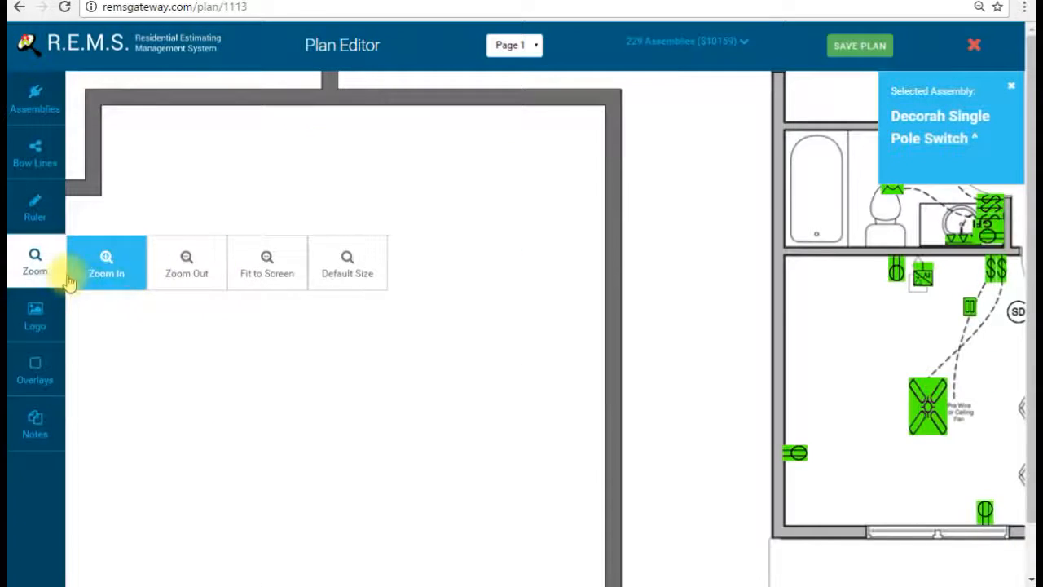
left_click_drag(417, 219, 165, 416)
left_click_drag(345, 361, 175, 330)
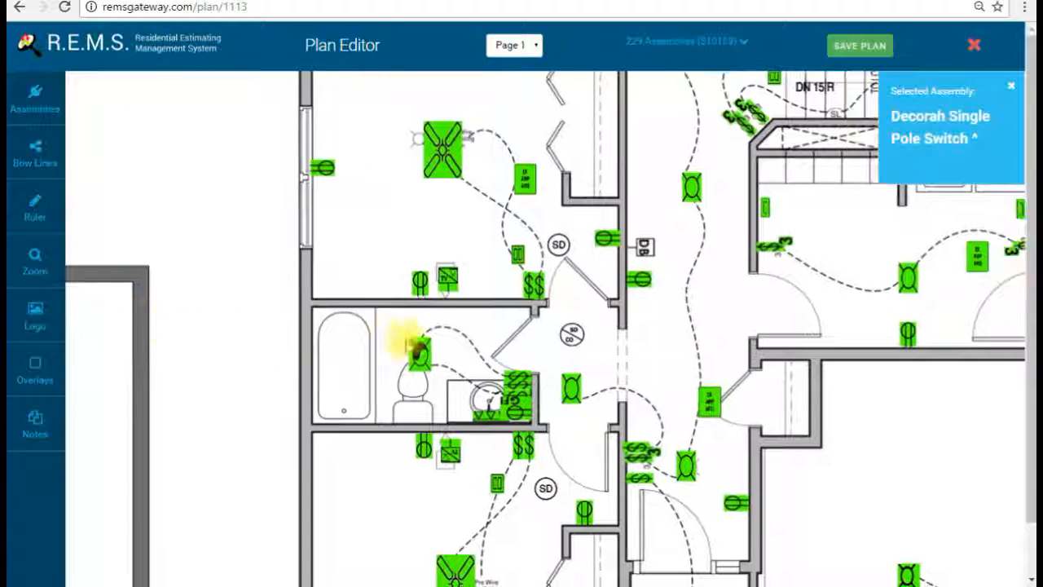
left_click_drag(243, 243, 852, 436)
left_click_drag(583, 306, 1021, 520)
left_click_drag(668, 267, 810, 350)
left_click_drag(636, 313, 499, 386)
left_click_drag(751, 411, 612, 231)
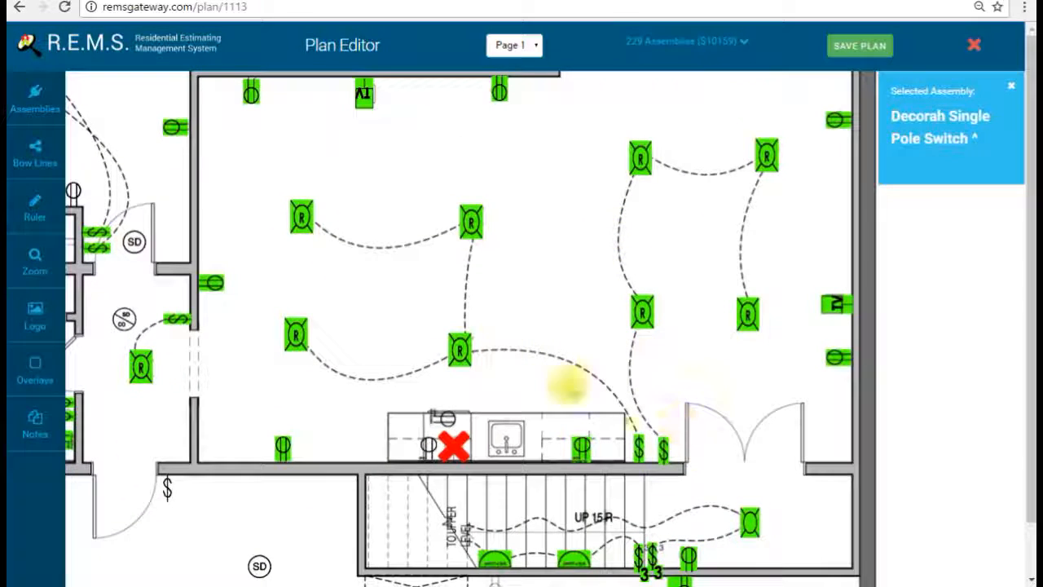
Step: Place a 2 Gang Decora Plate Cover from the Transparent assemblies by the stair switches
left_click(35, 98)
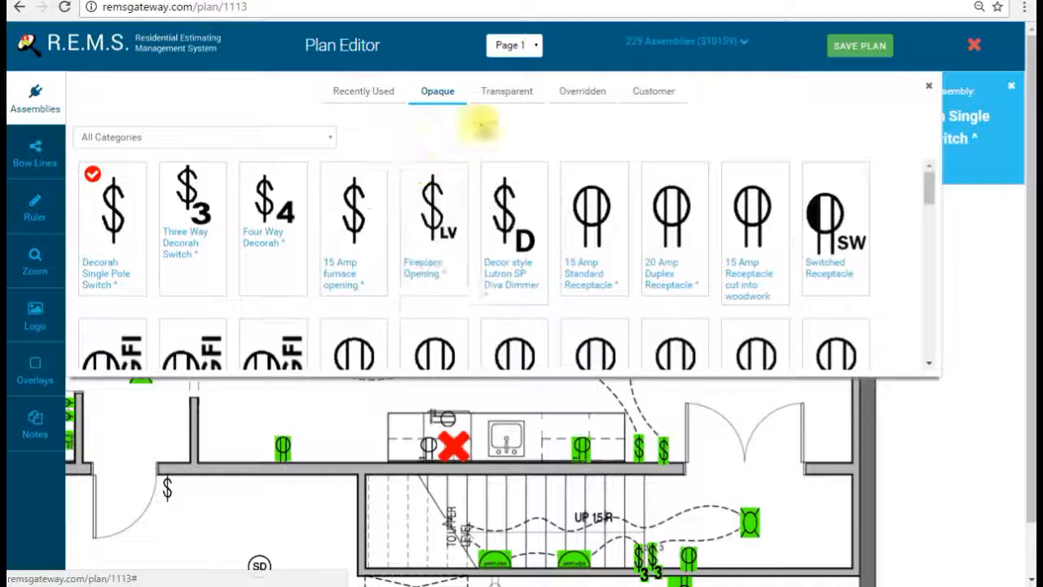
left_click(496, 104)
scroll(540, 240, "down", 15)
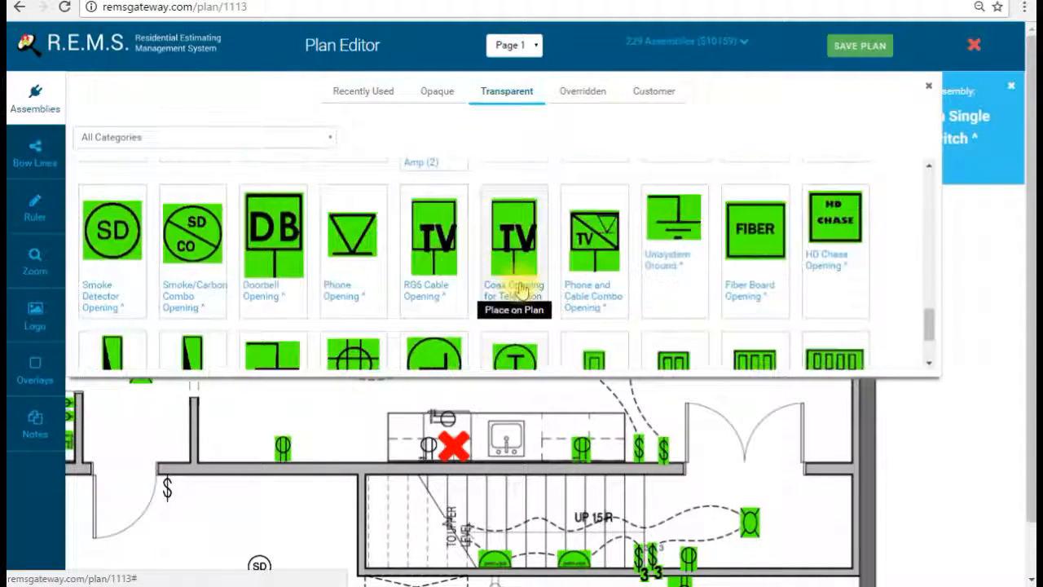
left_click(673, 269)
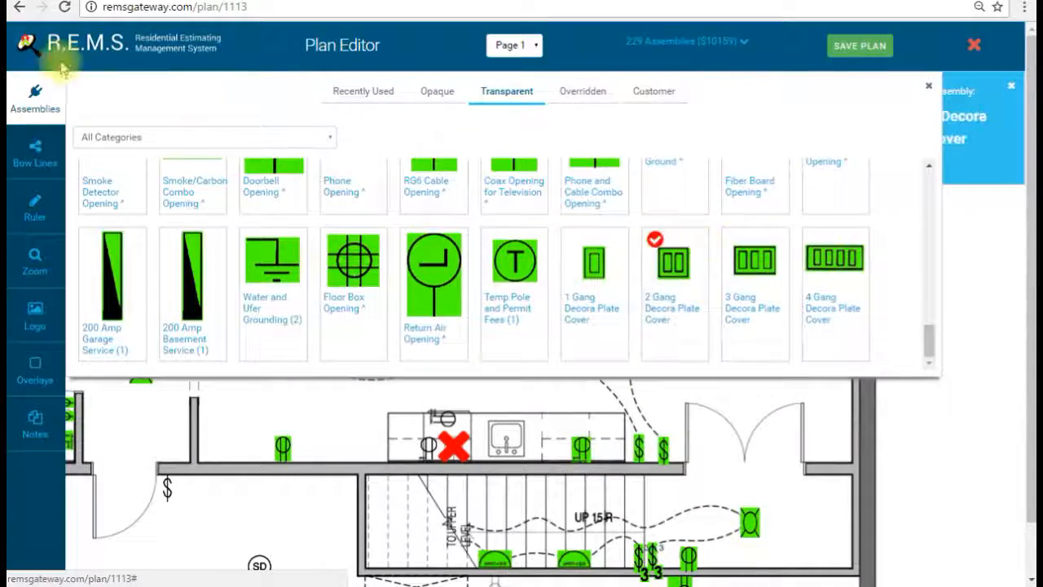
left_click(18, 103)
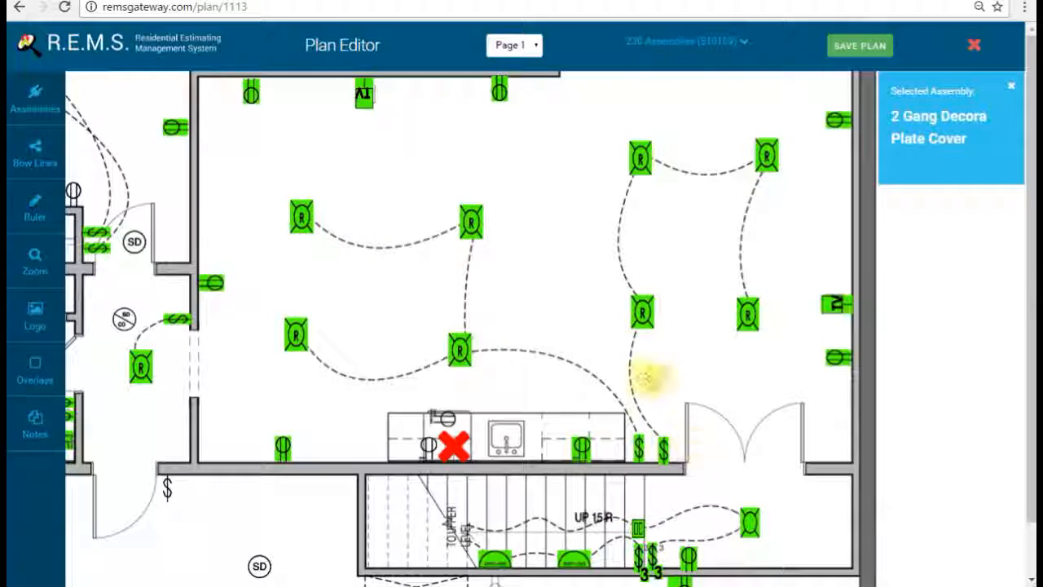
left_click(651, 405)
Step: Add a 1 Gang Decora Plate Cover beside a hallway switch
left_click_drag(568, 318, 703, 333)
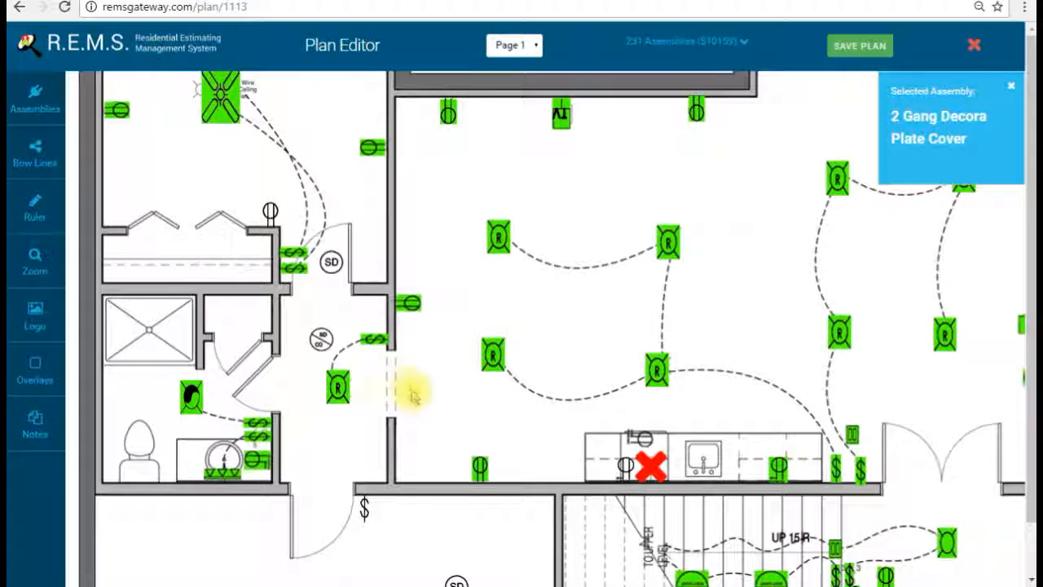
left_click_drag(353, 325, 438, 354)
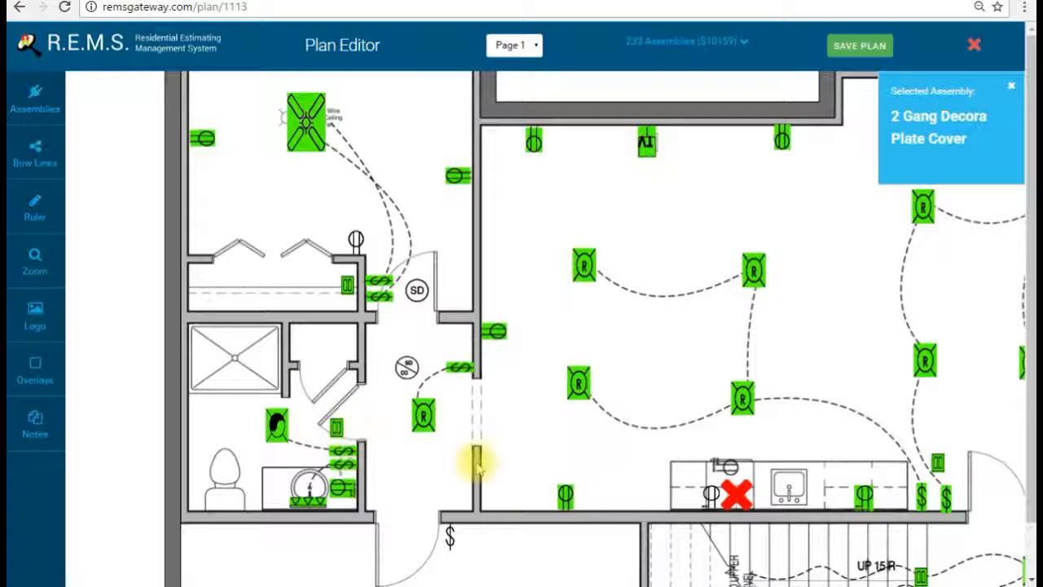
left_click(35, 98)
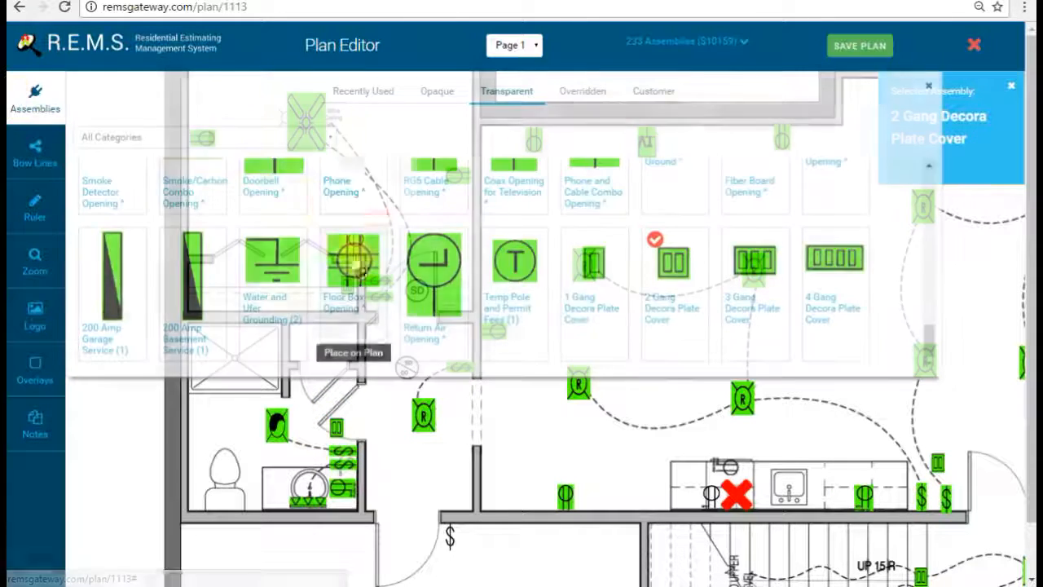
left_click(33, 93)
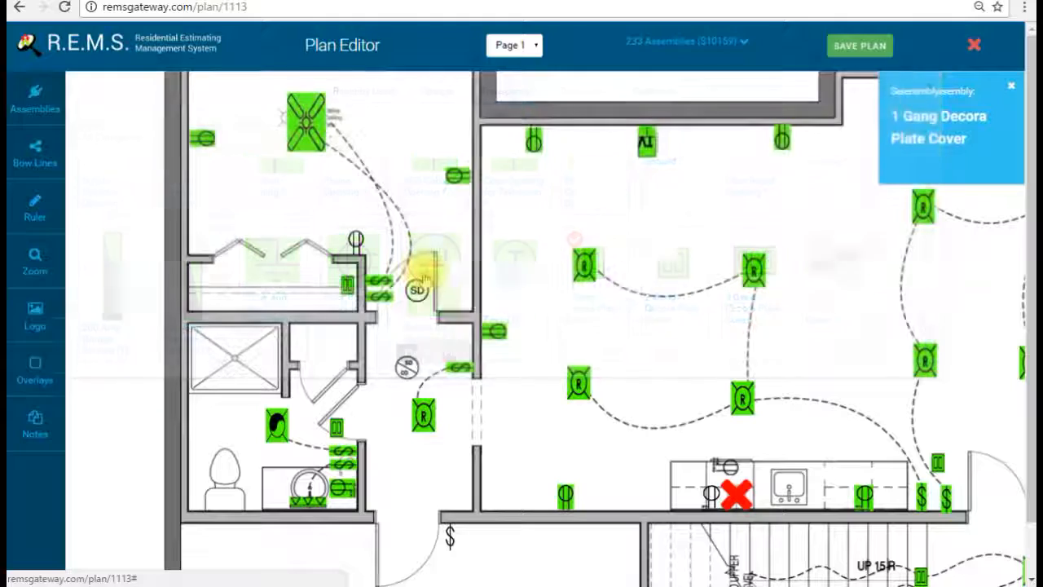
scroll(469, 342, "down", 2)
left_click(473, 395)
Step: Shift the plan to bring the bathroom area into view
left_click_drag(603, 397, 419, 437)
mouse_move(657, 354)
left_mouse_down()
mouse_move(587, 240)
mouse_move(444, 416)
mouse_move(772, 389)
left_mouse_up()
left_click_drag(643, 424, 643, 312)
scroll(644, 312, "down", 4)
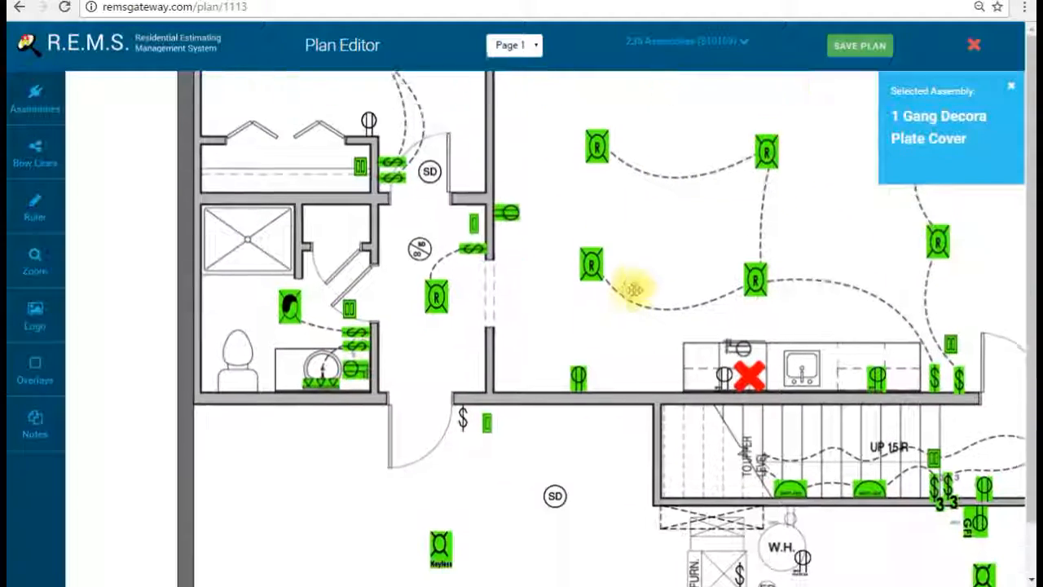
scroll(632, 320, "down", 1)
left_click_drag(617, 280, 434, 255)
scroll(434, 255, "up", 1)
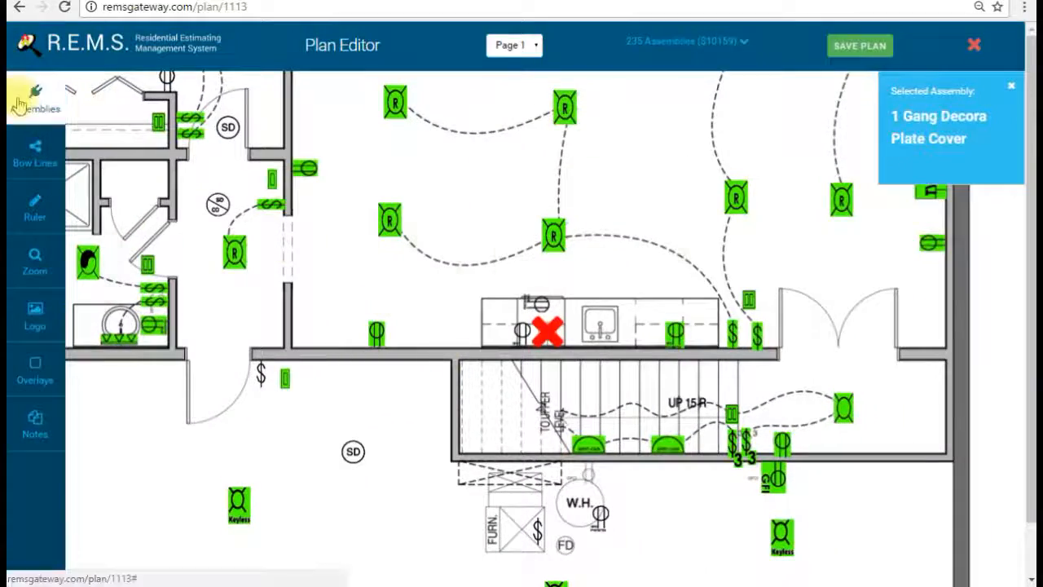
Step: Place 15 Amp Arc Fault Openings in the living room, the bedroom and the room below the kitchen
left_click(24, 98)
left_click(580, 181)
left_click_drag(481, 183, 484, 395)
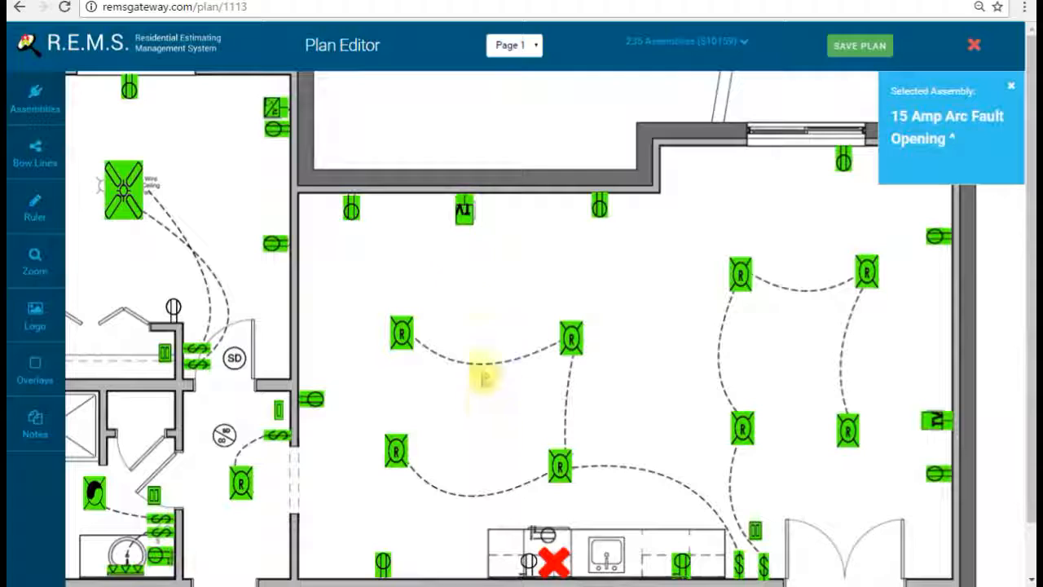
left_click(658, 296)
left_click_drag(634, 361, 764, 338)
left_click(364, 194)
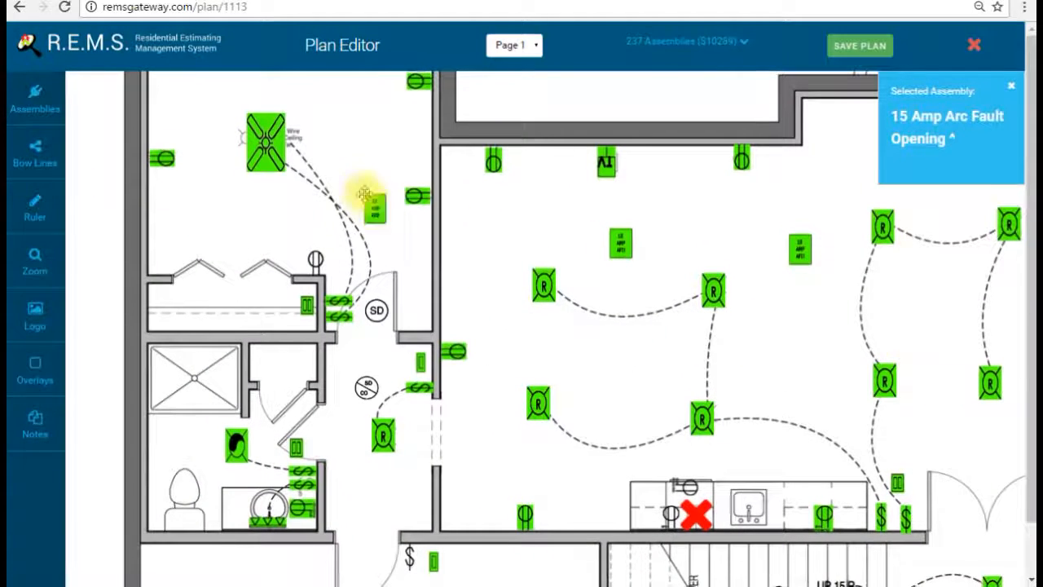
left_click_drag(478, 440, 481, 76)
left_click(561, 314)
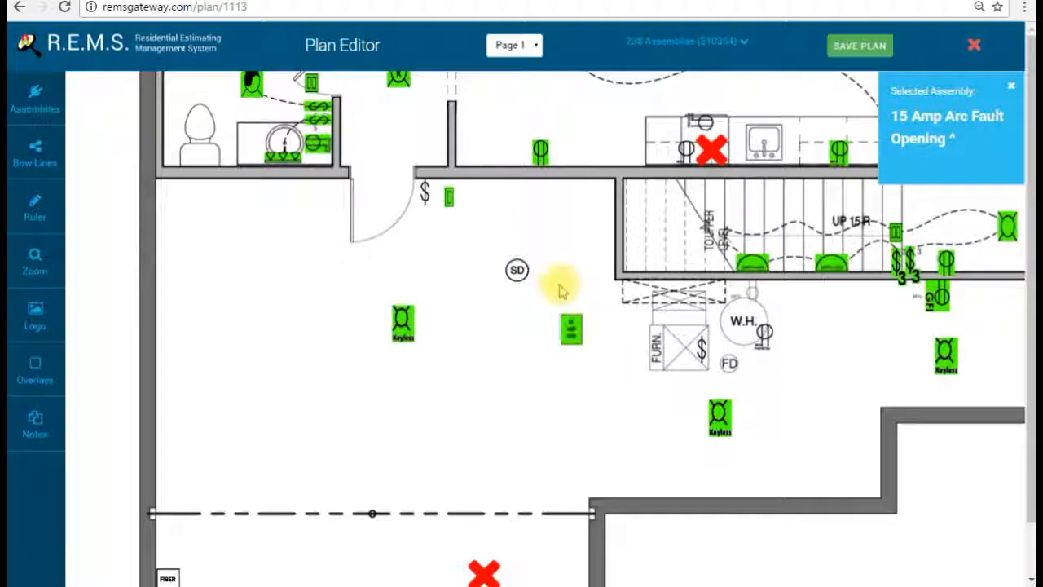
Step: Place a 20 Amp AFCI / GFCI Circuit Opening near the kitchen
left_click_drag(558, 200, 550, 330)
left_click(35, 94)
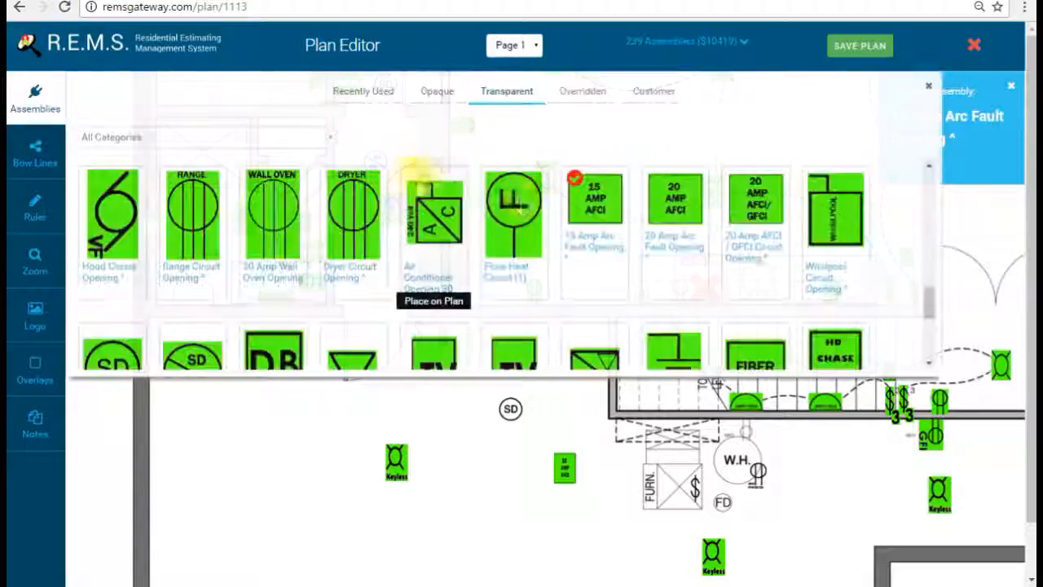
left_click(734, 200)
left_click(26, 98)
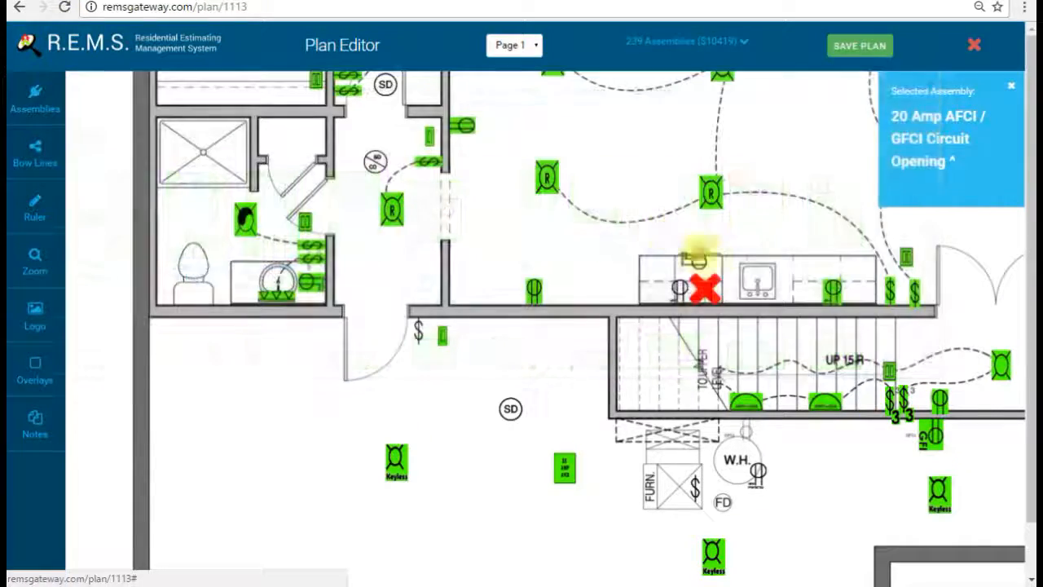
left_click(751, 215)
left_click_drag(815, 163, 648, 339)
left_click_drag(646, 202, 646, 224)
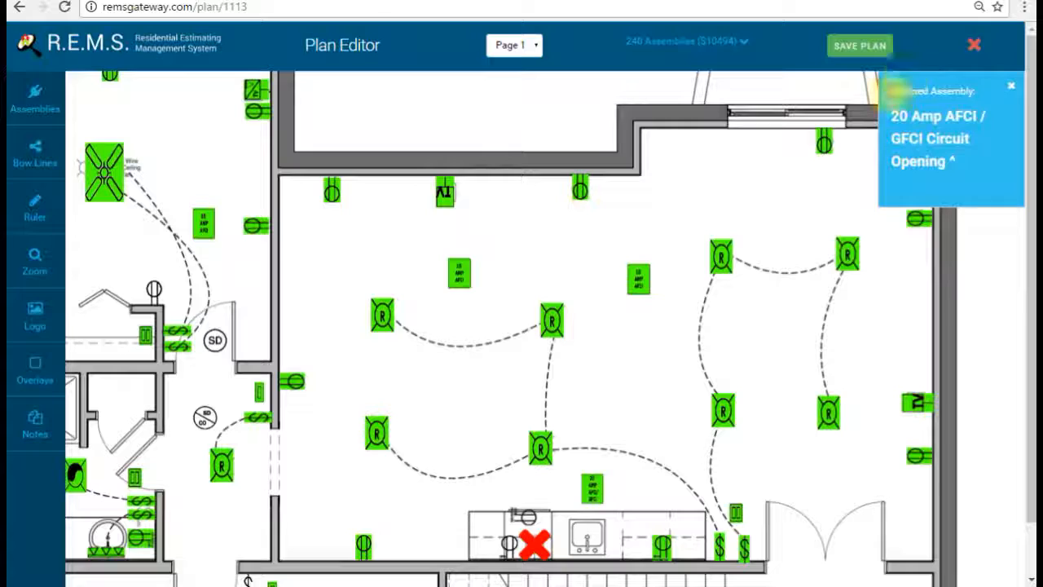
Step: Close the Selected Assembly card and bring the upper bedroom with the ceiling fan into view
left_click(1013, 91)
left_click_drag(615, 345, 754, 198)
left_click_drag(583, 264, 612, 311)
left_click_drag(531, 189, 608, 365)
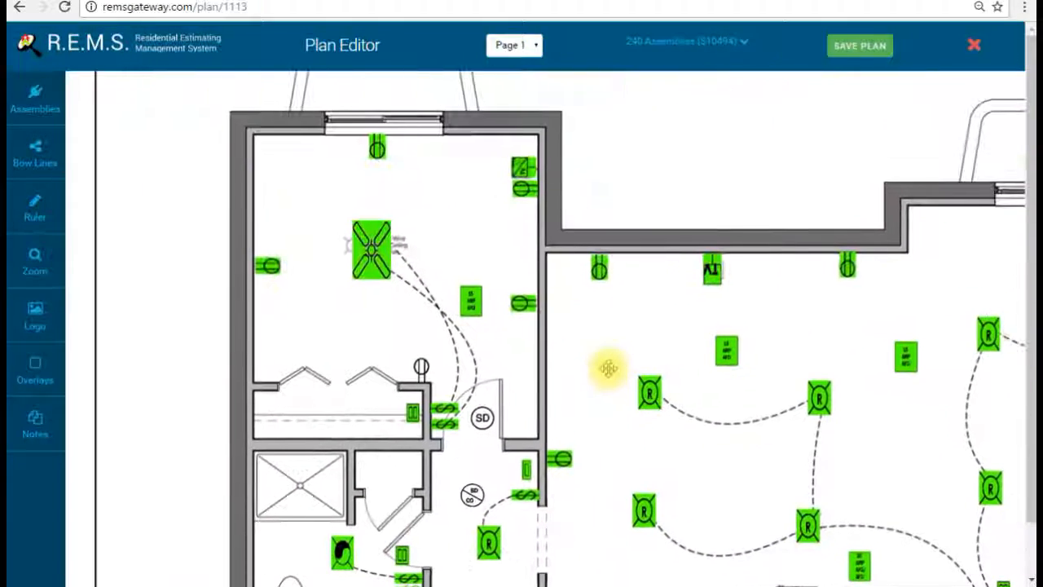
left_click_drag(411, 188, 550, 244)
Step: Add the Tesla Electric logo, enlarge it two steps and set it above the plan
scroll(489, 261, "up", 5)
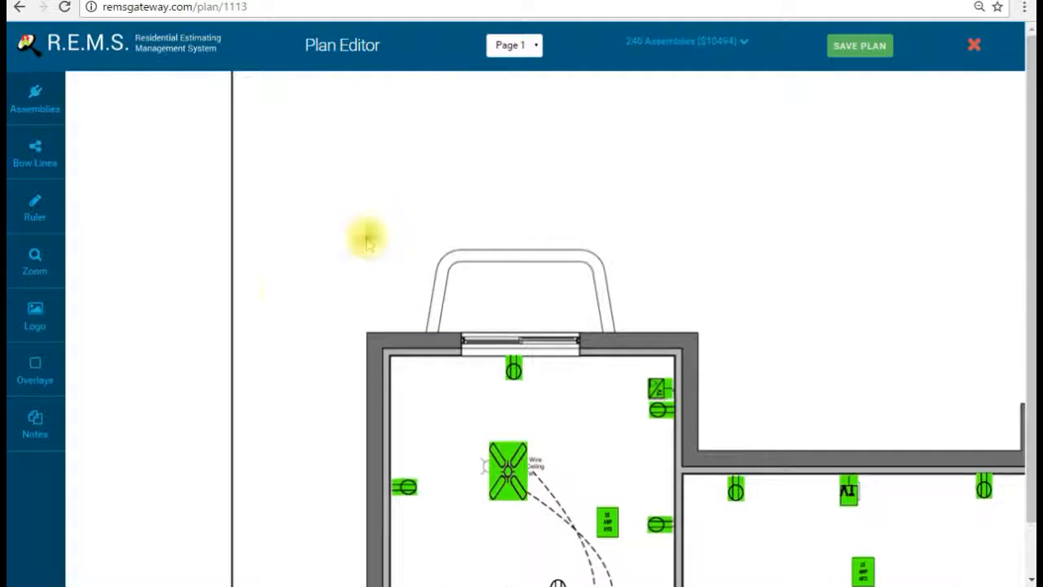
left_click(105, 314)
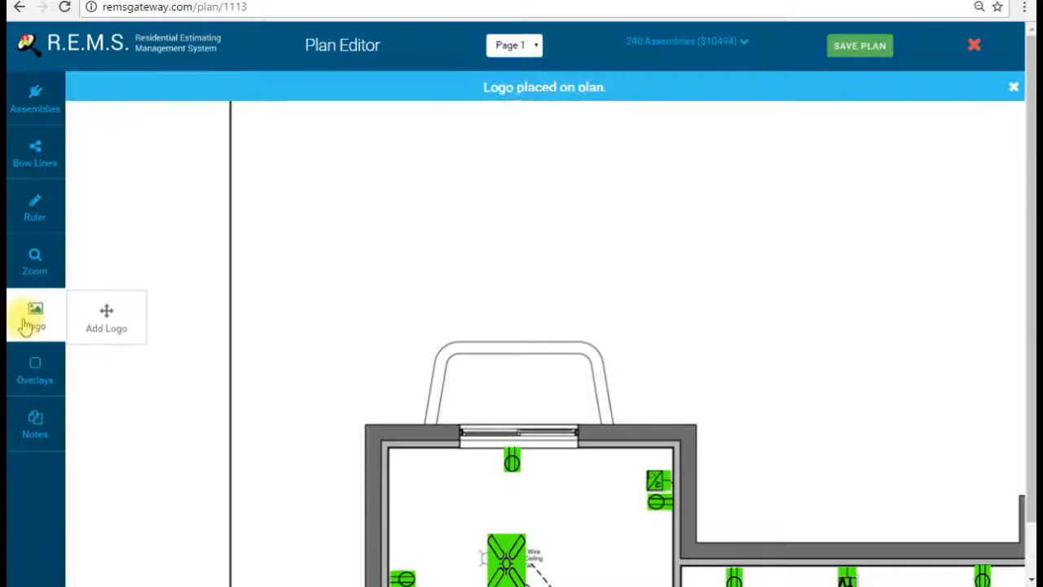
scroll(440, 350, "down", 2)
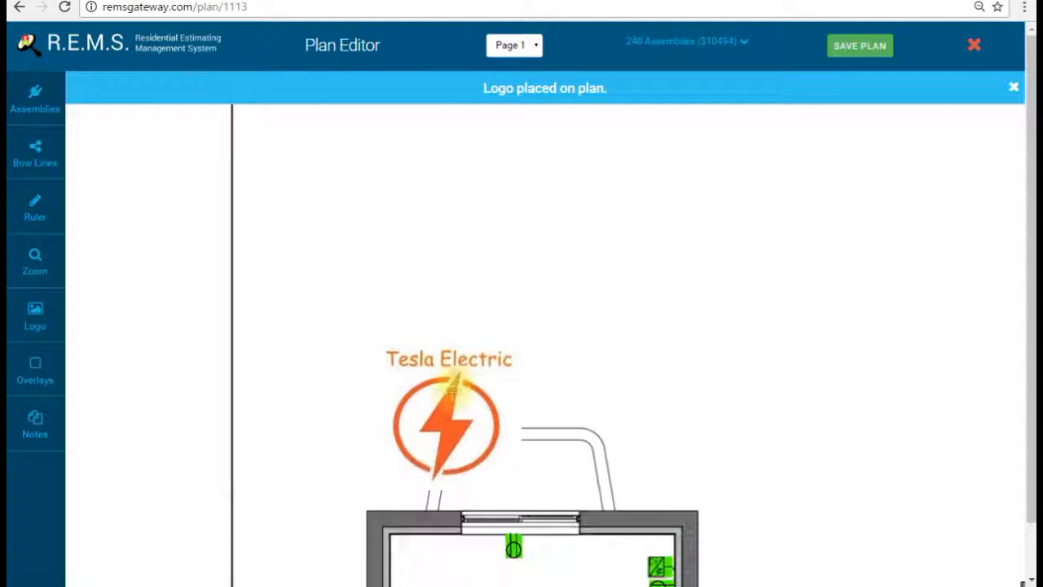
left_click_drag(443, 421, 358, 300)
left_click(286, 377)
left_click(286, 378)
left_click_drag(361, 335, 326, 277)
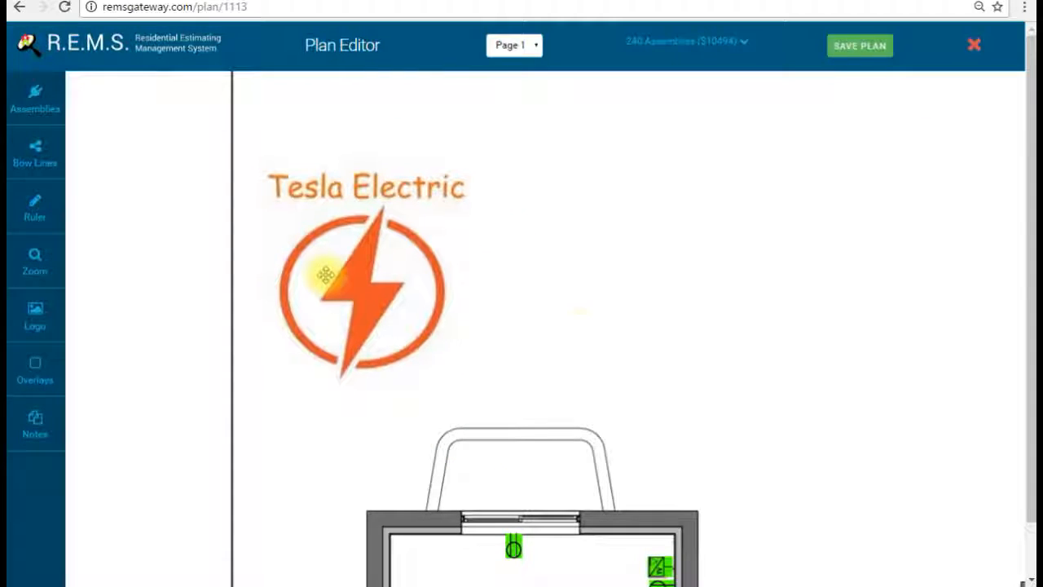
left_click_drag(575, 330, 529, 166)
Step: Pan the canvas back down to the floor plan rooms
mouse_move(738, 383)
left_mouse_down()
mouse_move(577, 284)
mouse_move(594, 293)
left_mouse_up()
mouse_move(661, 529)
left_mouse_down()
mouse_move(624, 331)
mouse_move(554, 161)
left_mouse_up()
left_click_drag(544, 288, 419, 319)
left_click_drag(474, 213, 402, 333)
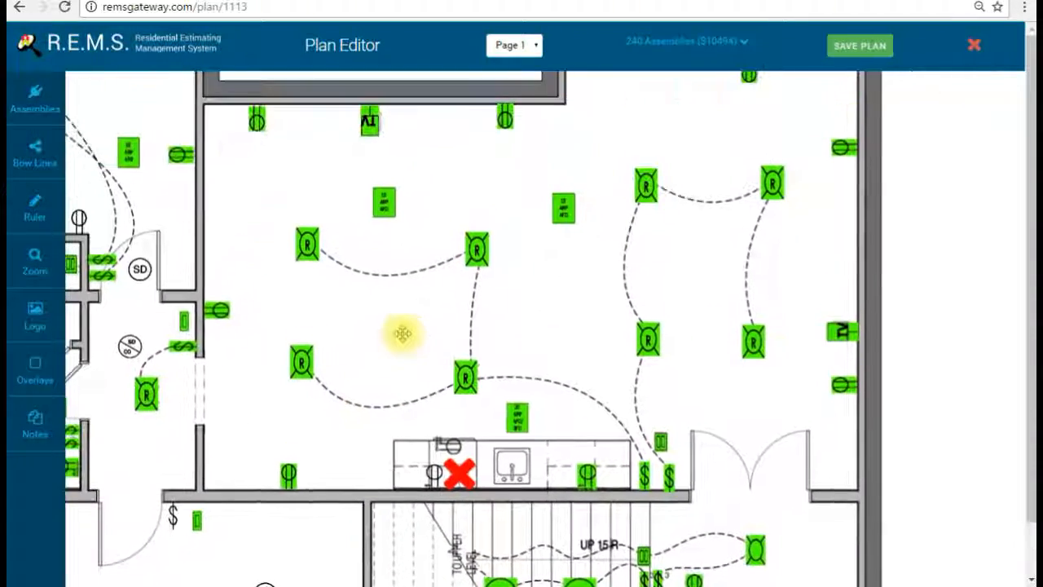
Step: Pan past the stairs to centre the kitchen and both ceiling-fan rooms
left_click_drag(550, 298, 505, 188)
left_click_drag(718, 318, 682, 233)
left_click_drag(729, 349, 728, 228)
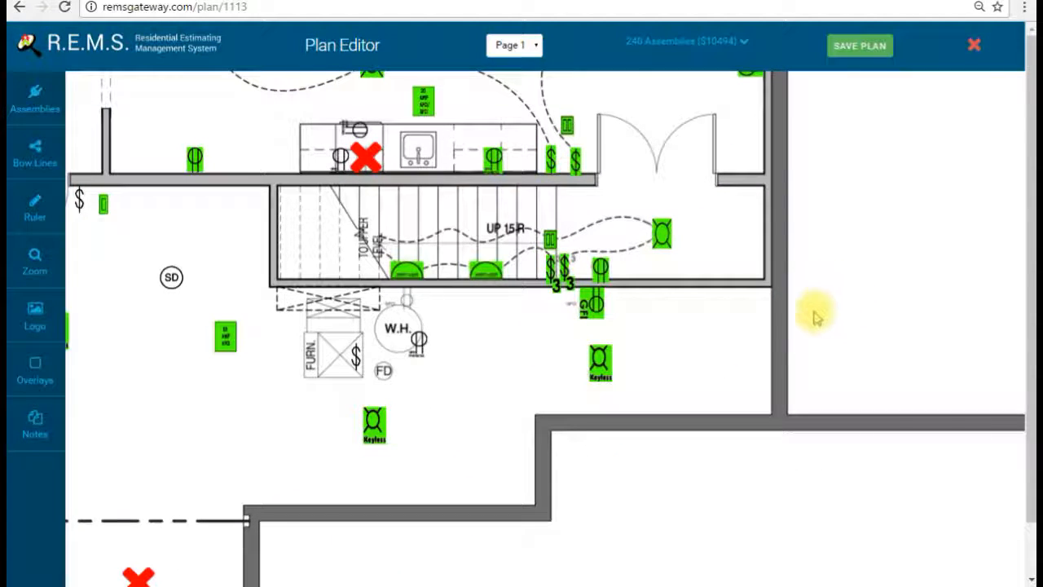
left_click_drag(826, 285, 427, 242)
left_click_drag(542, 220, 418, 230)
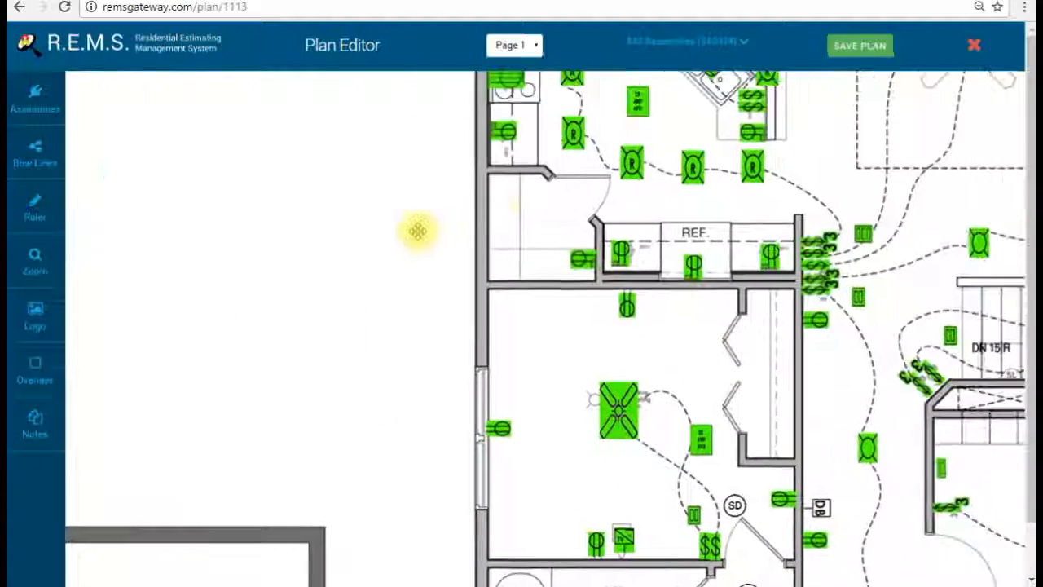
left_click_drag(901, 186, 475, 299)
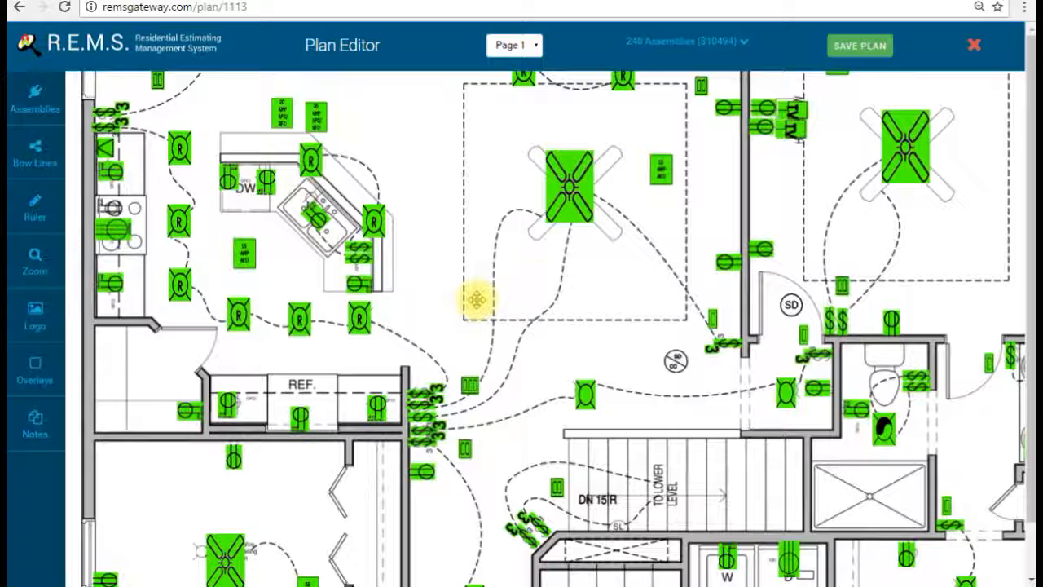
left_click_drag(736, 302, 652, 322)
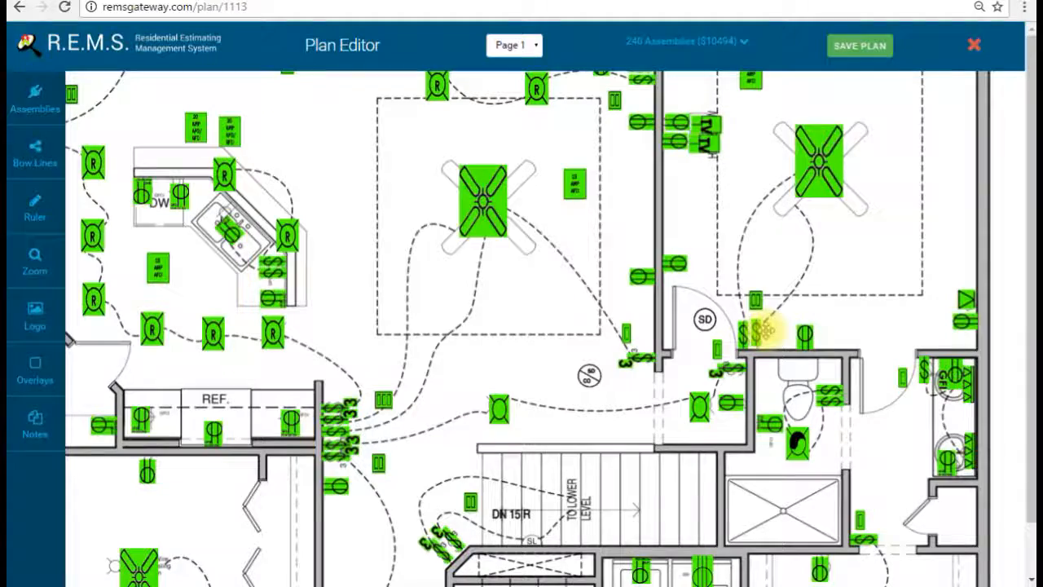
left_click(35, 98)
Step: Place a Decorah Single Pole Switch from the Customer assemblies by the doorway near the smoke detector
left_click(654, 93)
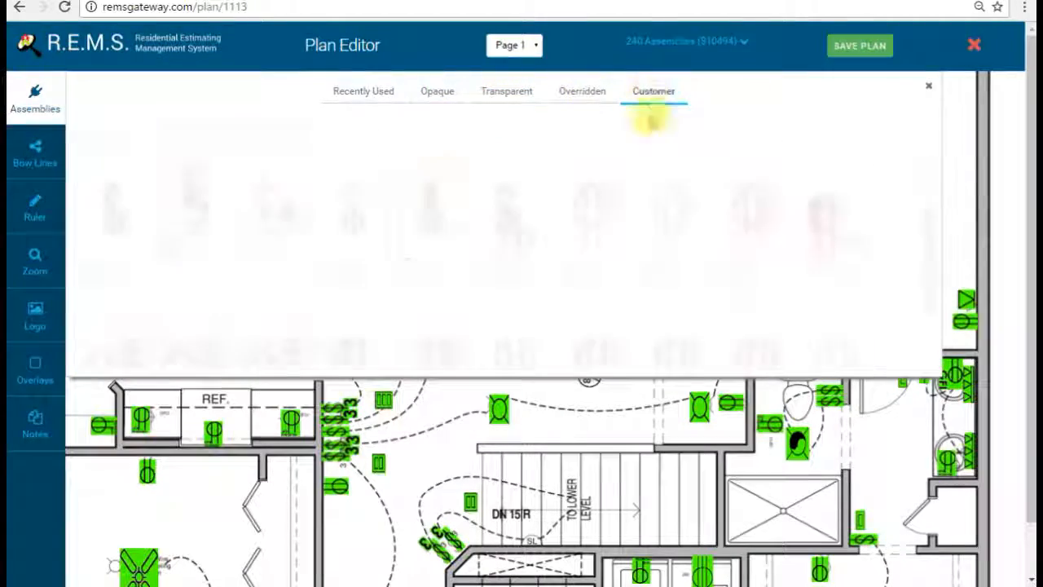
left_click(106, 198)
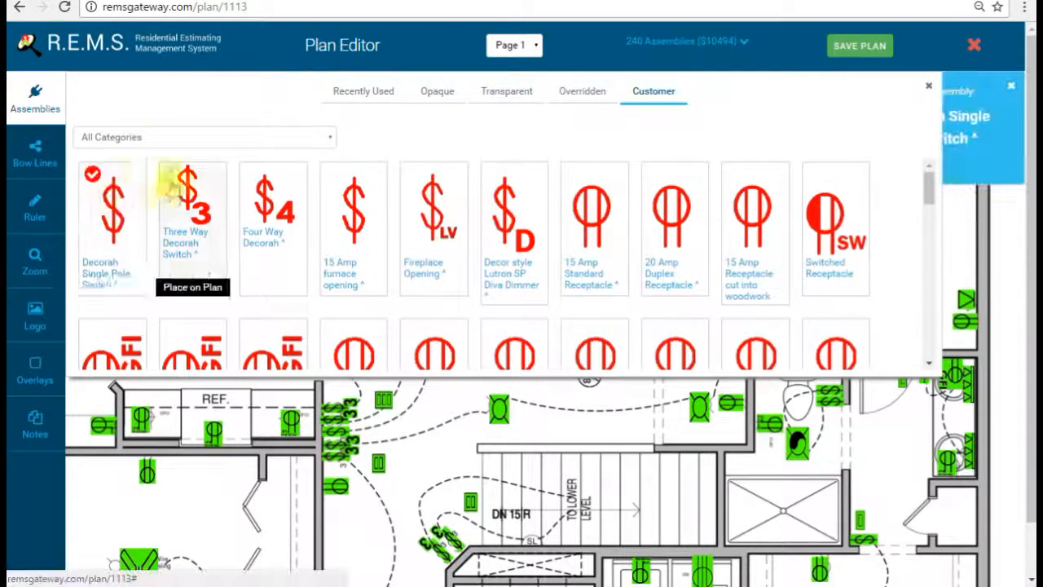
left_click(51, 104)
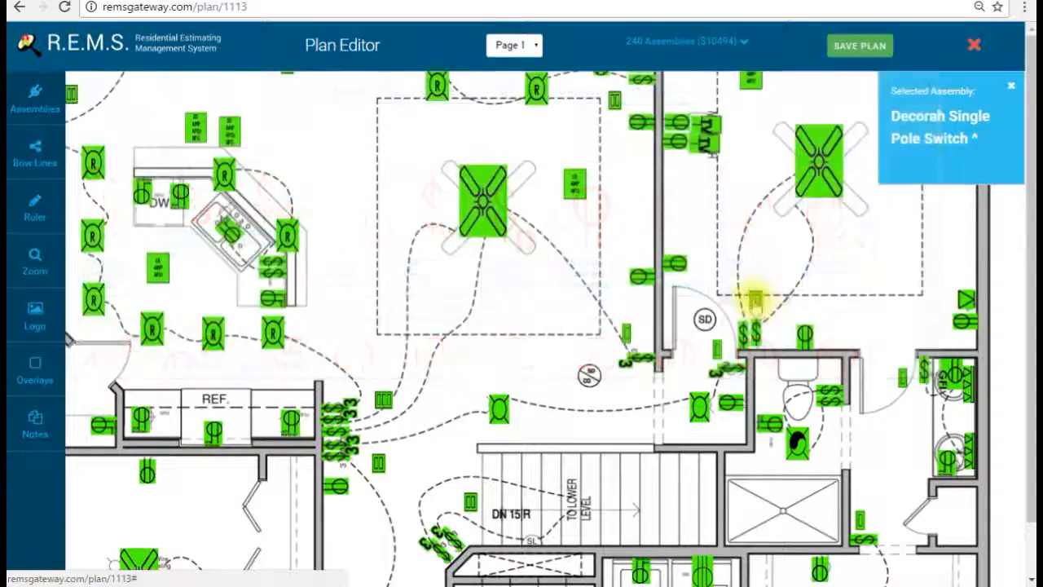
left_click(621, 326)
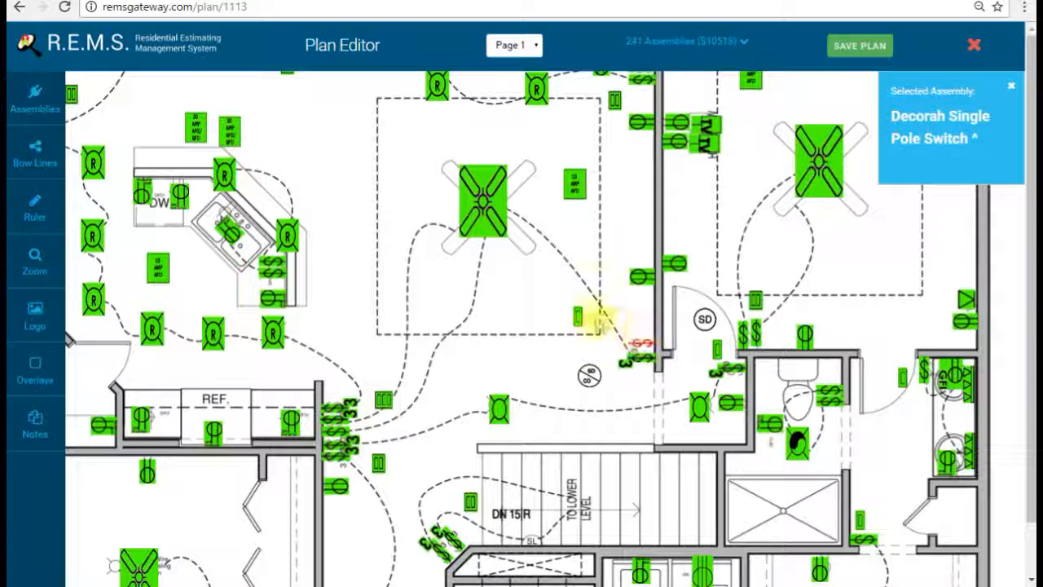
left_click_drag(580, 318, 579, 339)
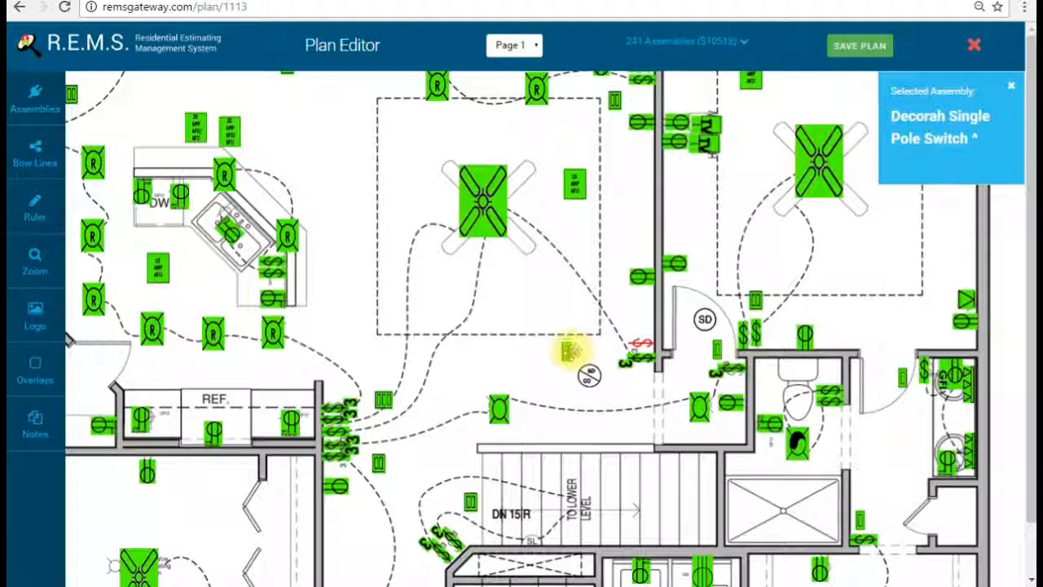
left_click(42, 94)
Step: Place 6" recess can lights at the corners of the dashed ceiling-fan area
scroll(620, 220, "down", 5)
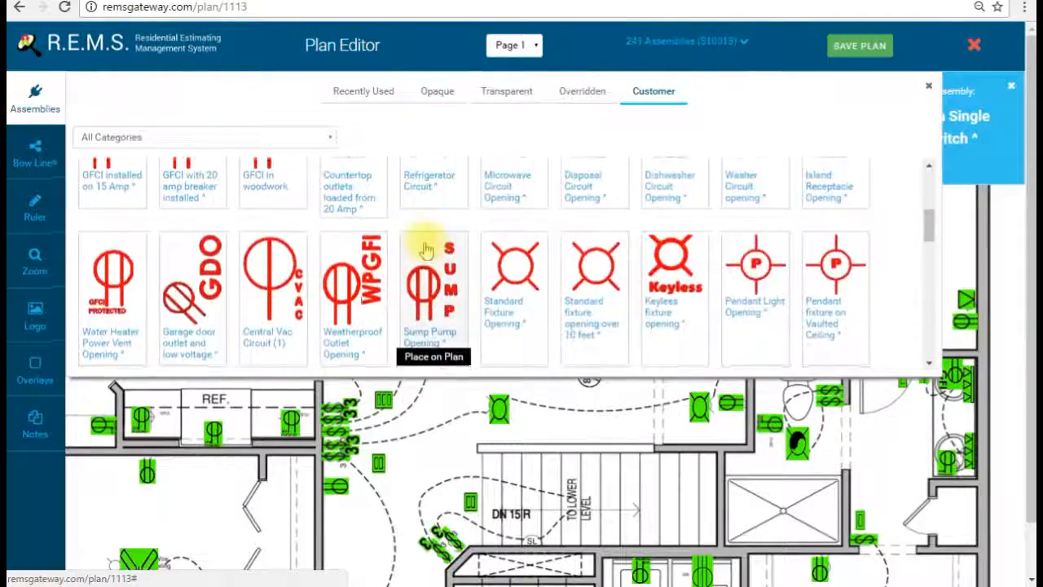
left_click(271, 256)
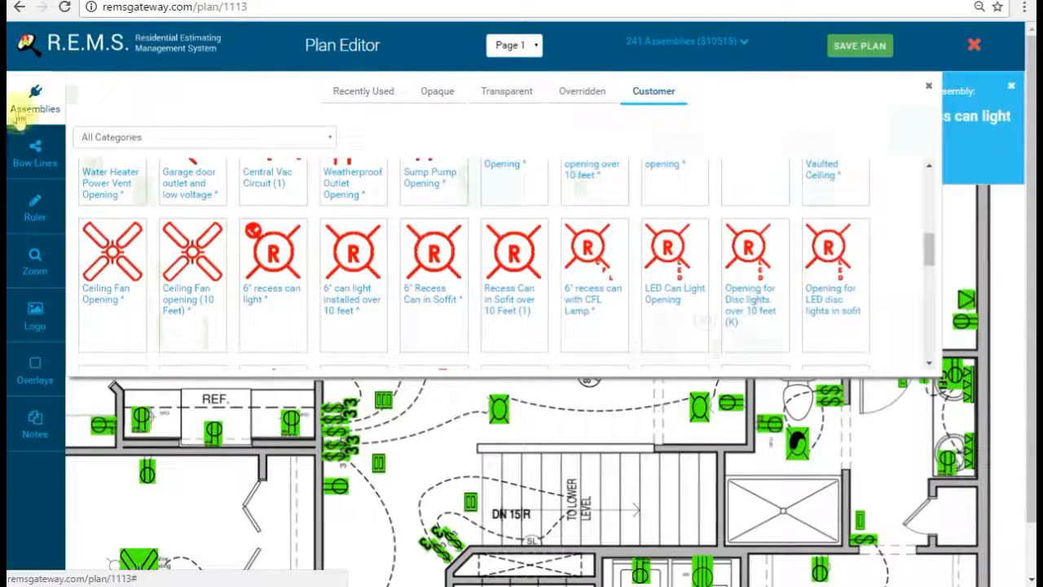
left_click(39, 94)
scroll(384, 163, "up", 1)
left_click(401, 168)
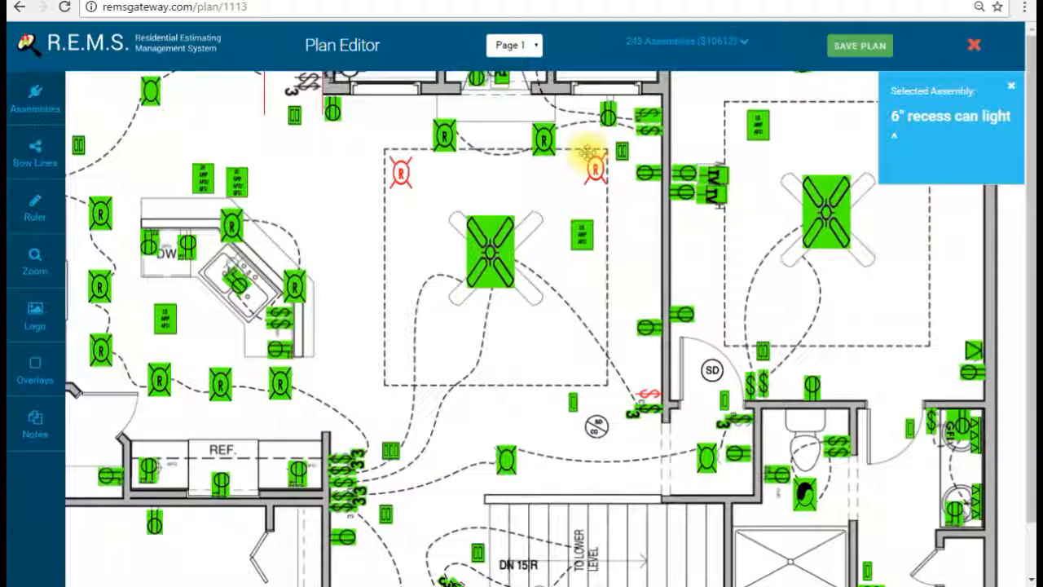
left_click(407, 341)
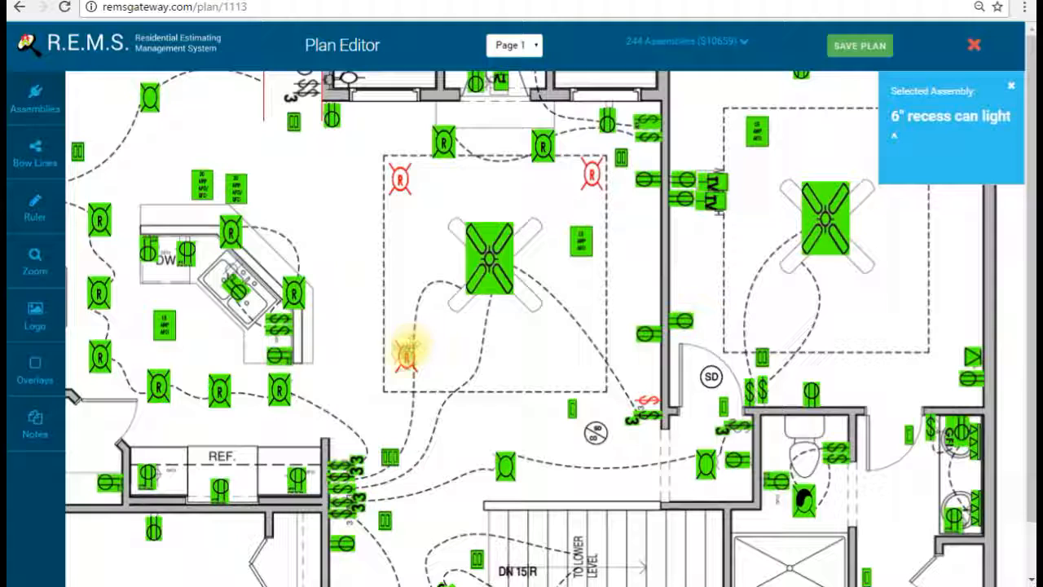
left_click(583, 353)
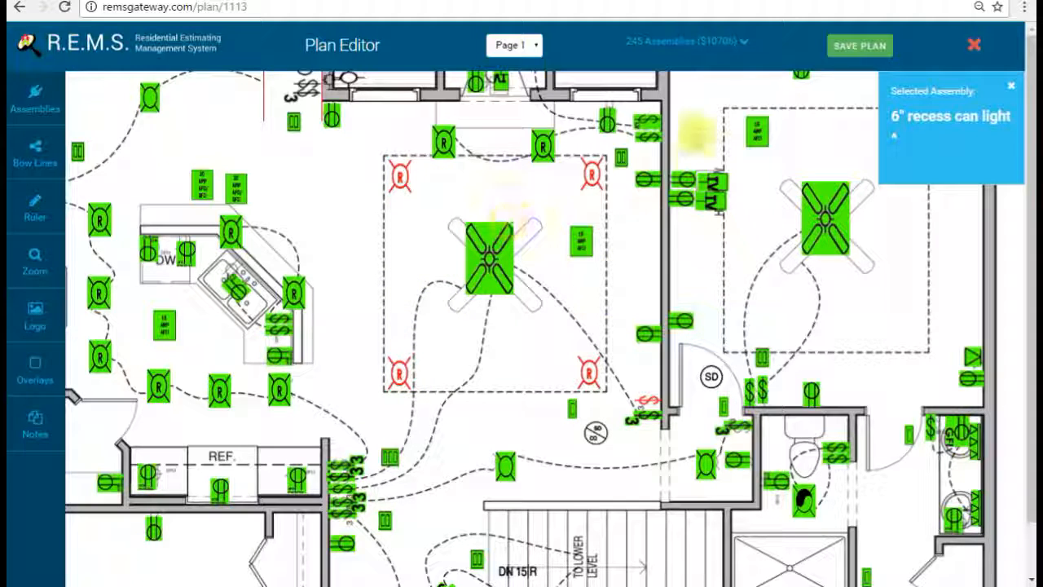
Step: Reset the plan to Default Size zoom and pan to the kitchen and living rooms
left_click(61, 153)
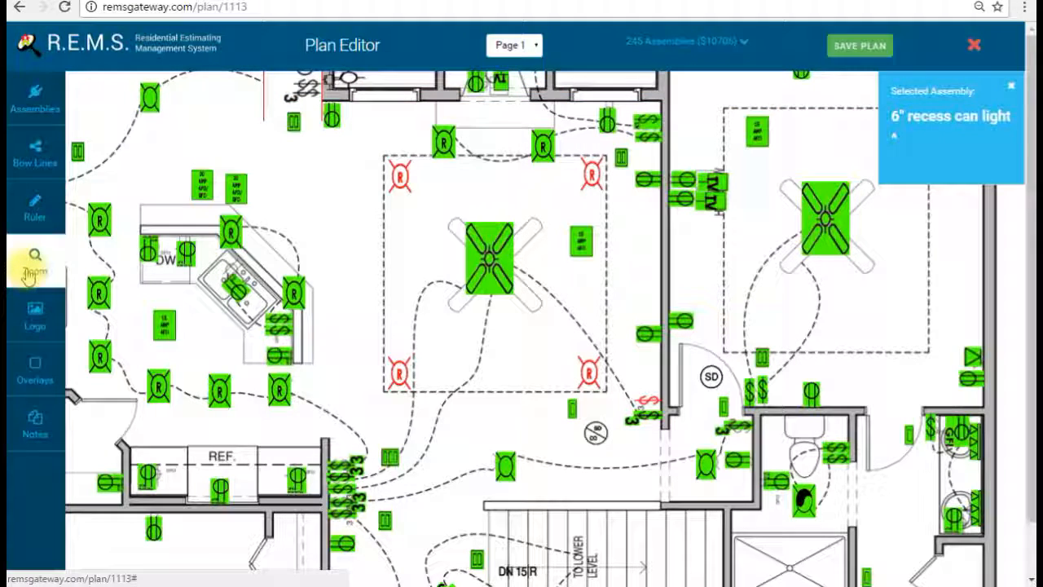
left_click(31, 272)
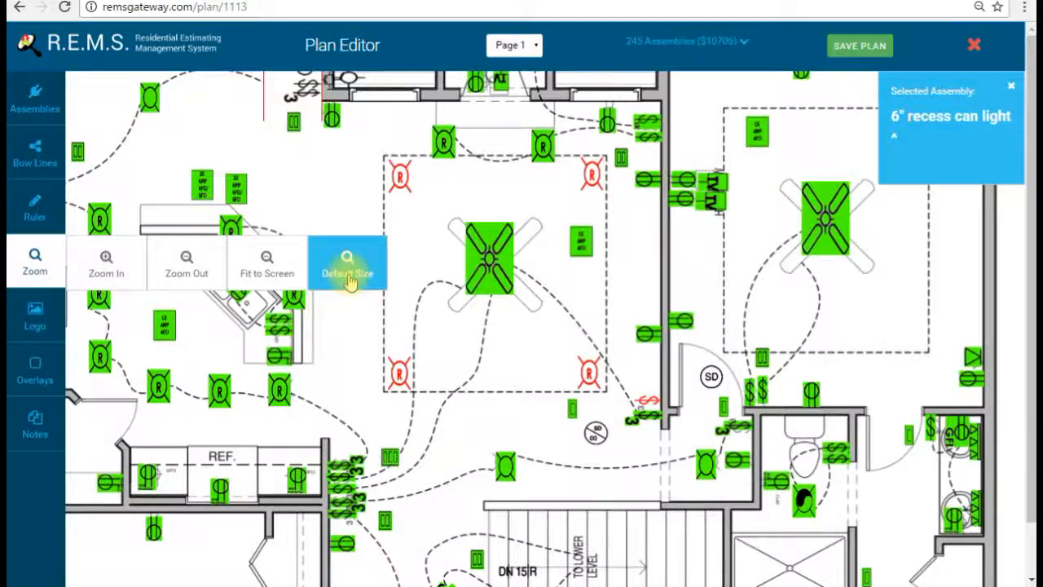
left_click(348, 278)
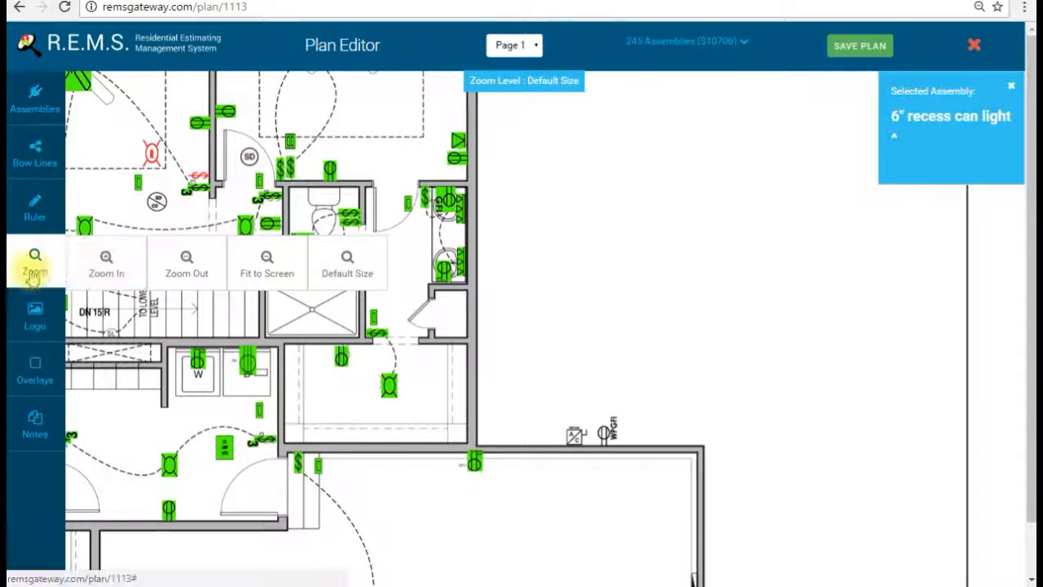
left_click_drag(438, 112, 815, 329)
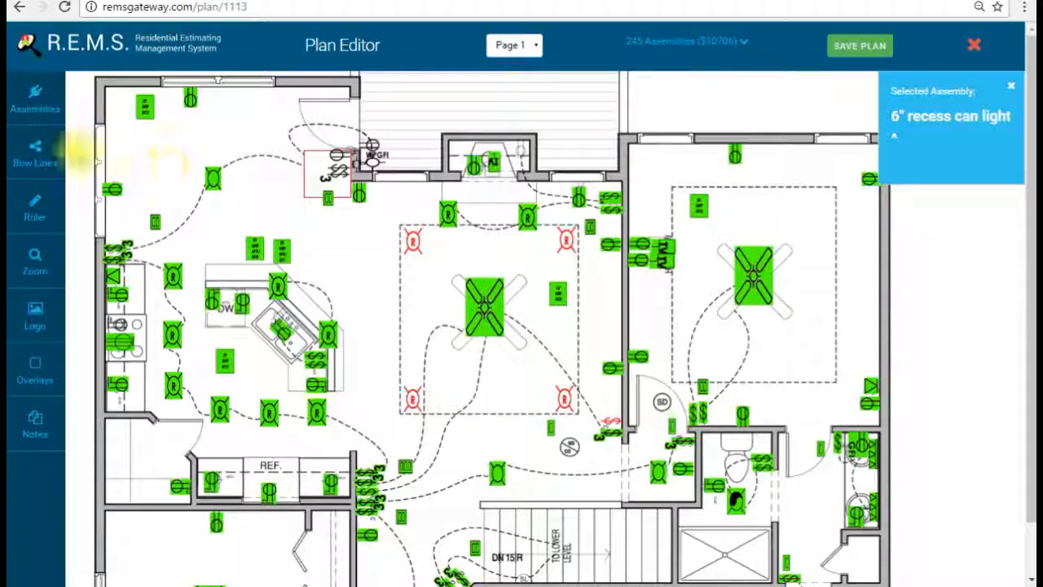
Step: In the bowline editor, add a first wiring line over the ceiling-fan area and stretch it downward
left_click(35, 150)
left_click_drag(275, 206, 827, 362)
left_click_drag(644, 375, 361, 267)
left_click_drag(706, 271, 79, 254)
left_click(959, 37)
left_click(509, 285)
left_click_drag(427, 224, 472, 121)
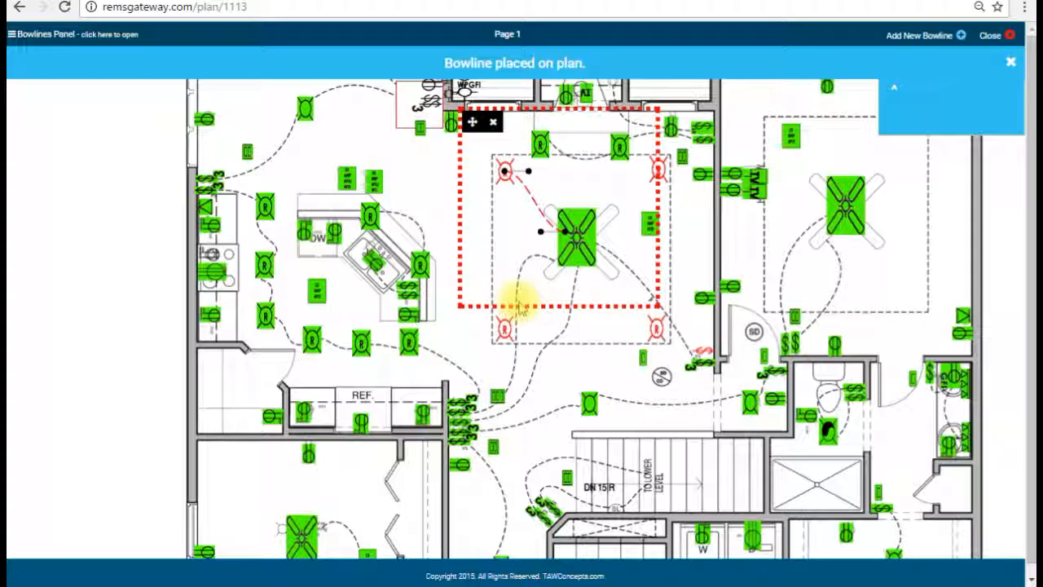
left_click_drag(518, 306, 510, 350)
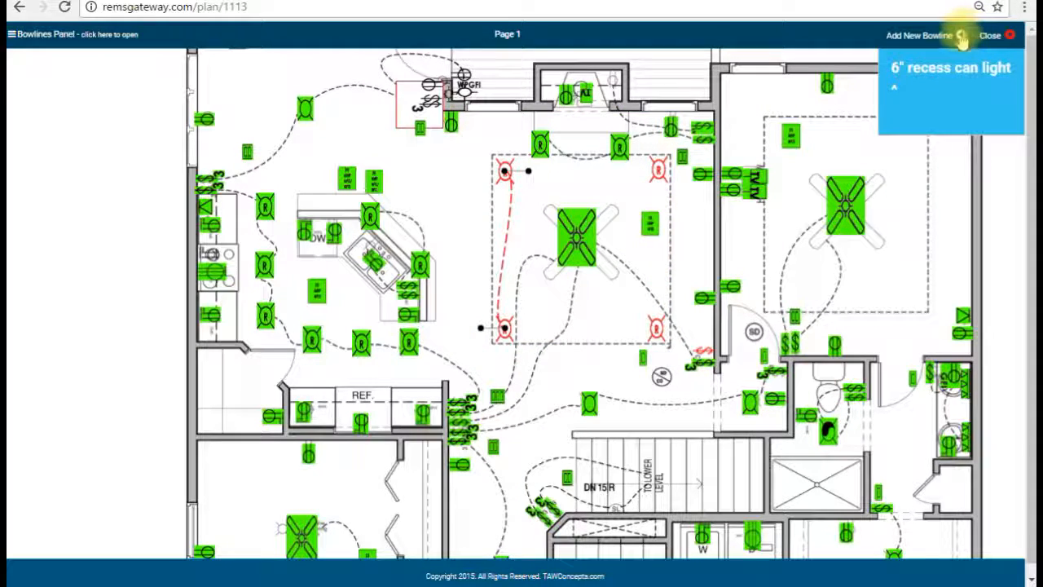
Step: Draw a curved wiring line linking the top-left and upper-right recess cans
left_click(988, 35)
left_click_drag(428, 223, 476, 121)
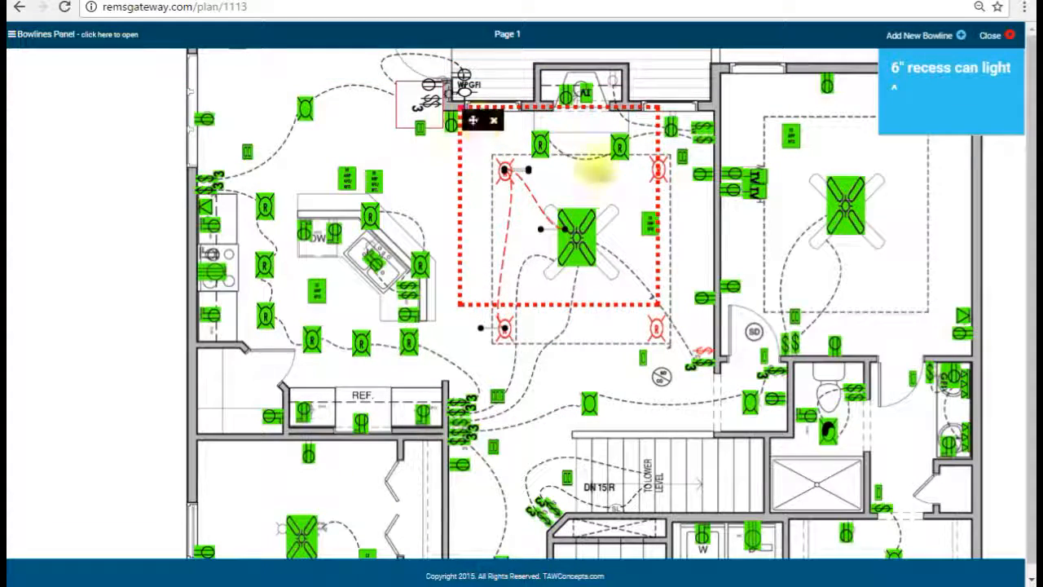
left_click_drag(656, 194, 681, 195)
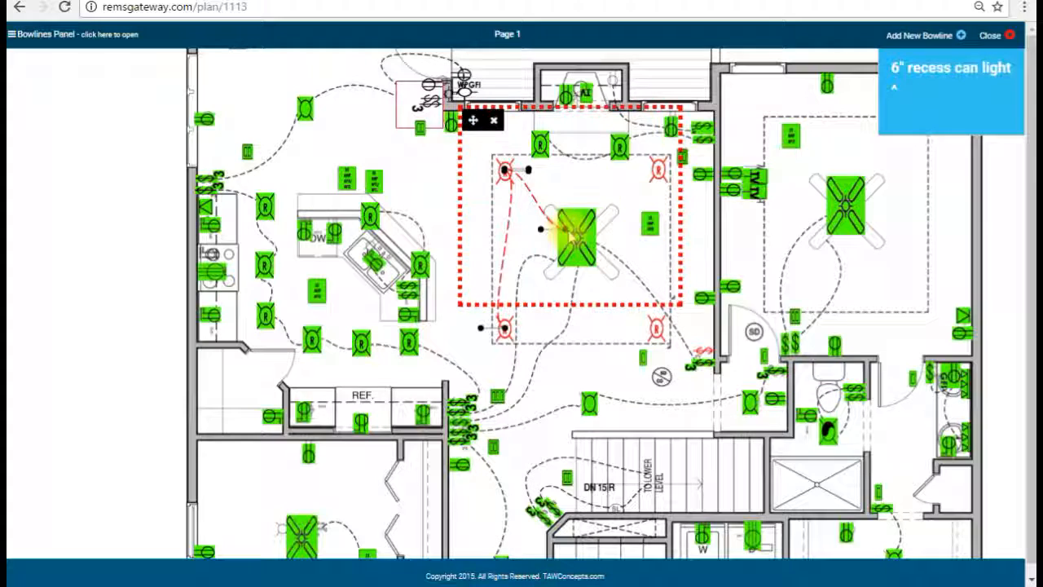
left_click_drag(567, 228, 653, 170)
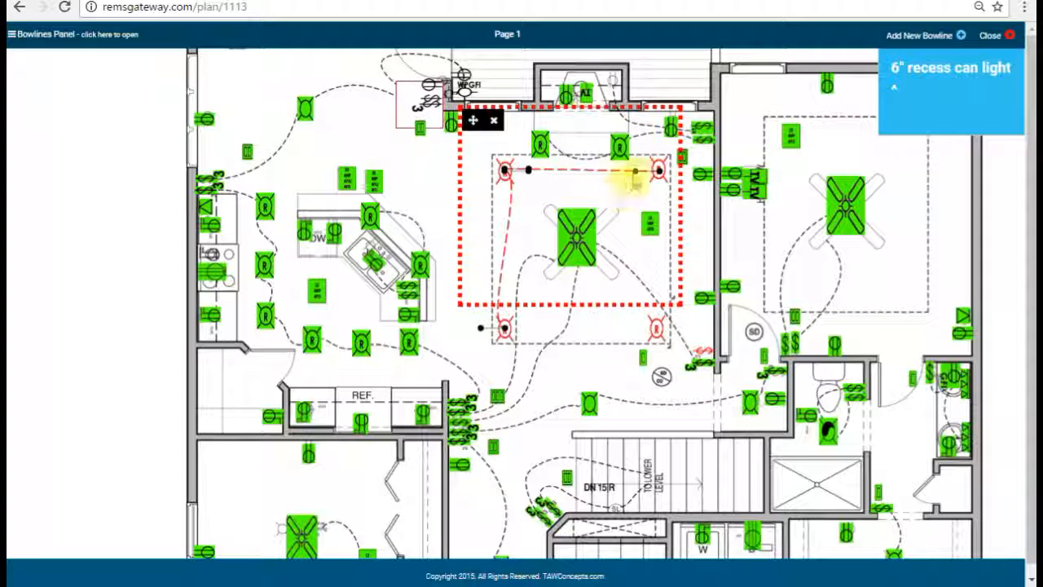
left_click_drag(635, 184, 622, 210)
left_click(636, 236)
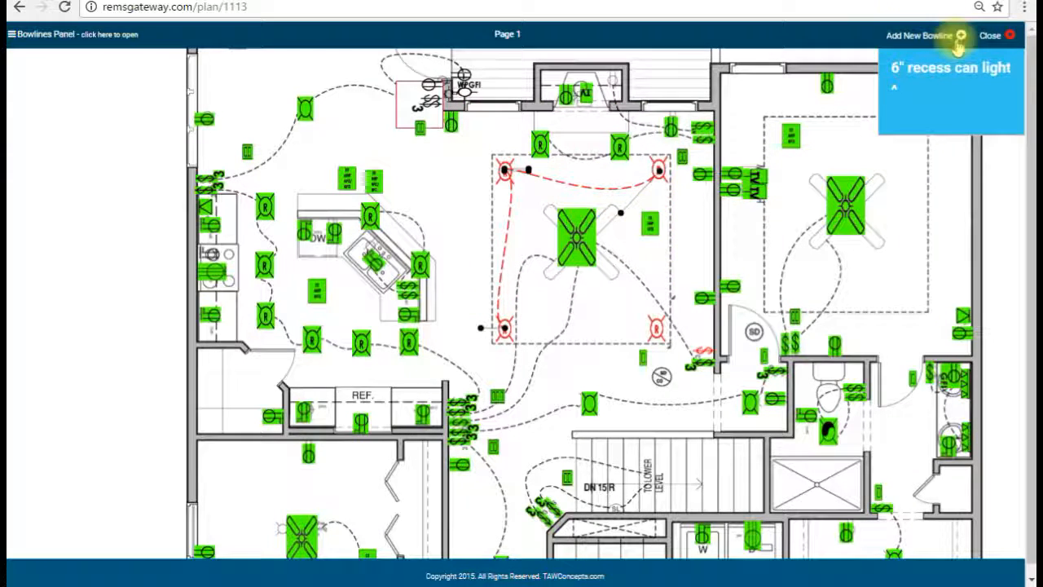
Step: Run a wiring line from the upper-right recess can down to the lower-right can
left_click(961, 35)
left_click(499, 301)
left_click_drag(433, 225, 628, 122)
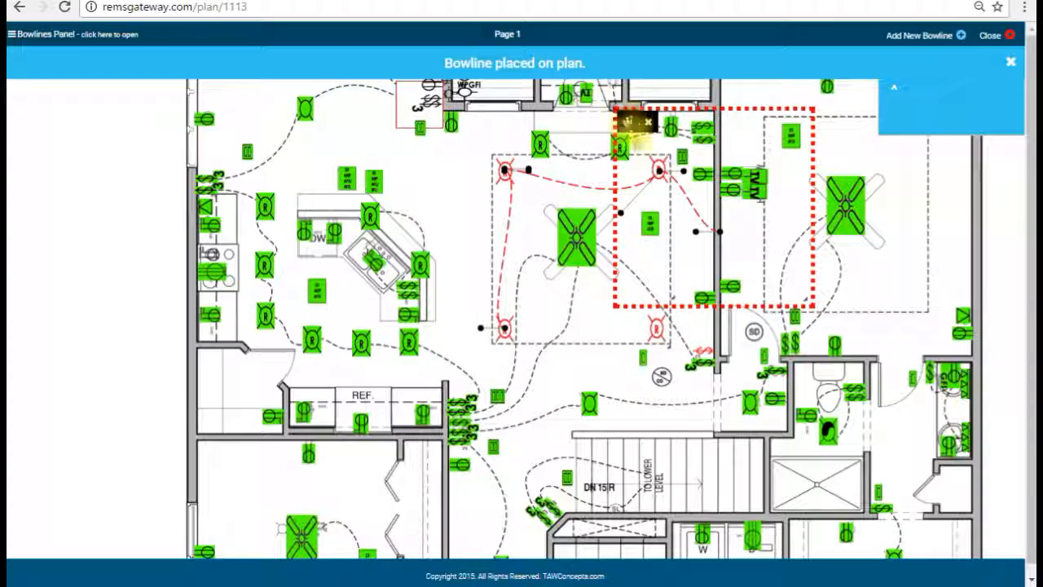
left_click_drag(681, 305, 676, 361)
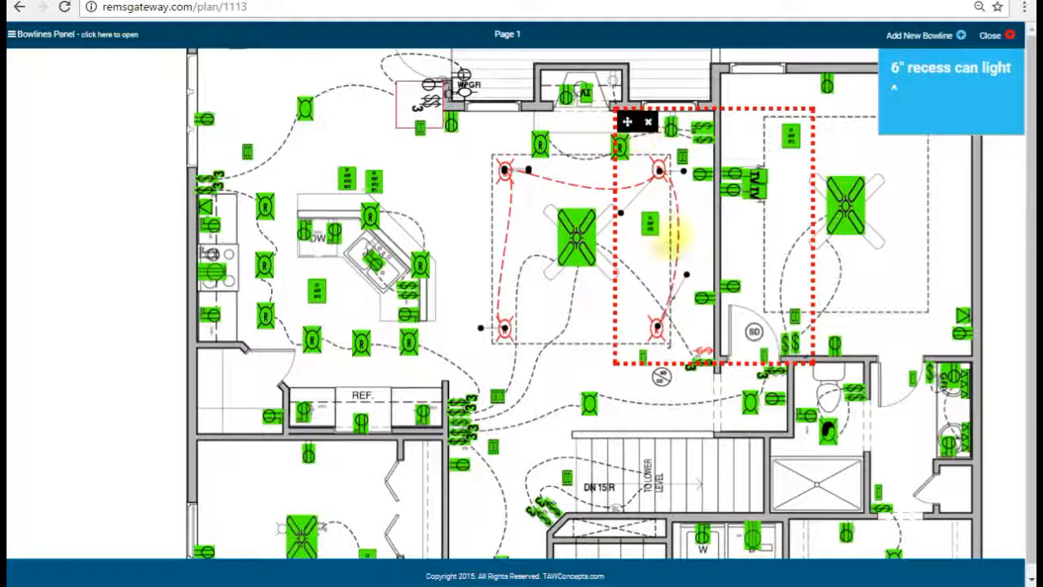
left_click(662, 246)
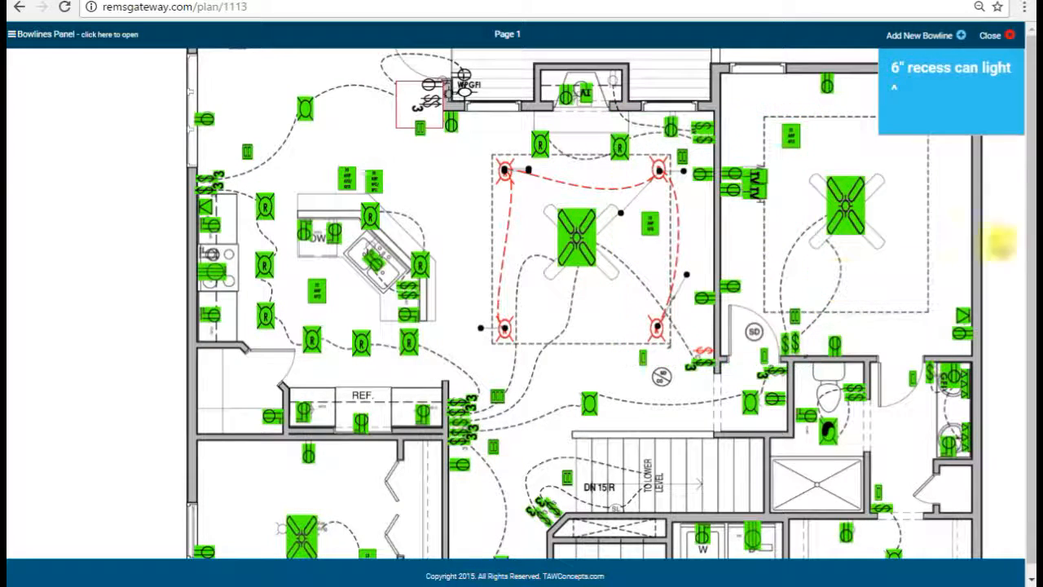
Step: Add and position one more wiring line, then close the Bowlines panel
left_click(962, 36)
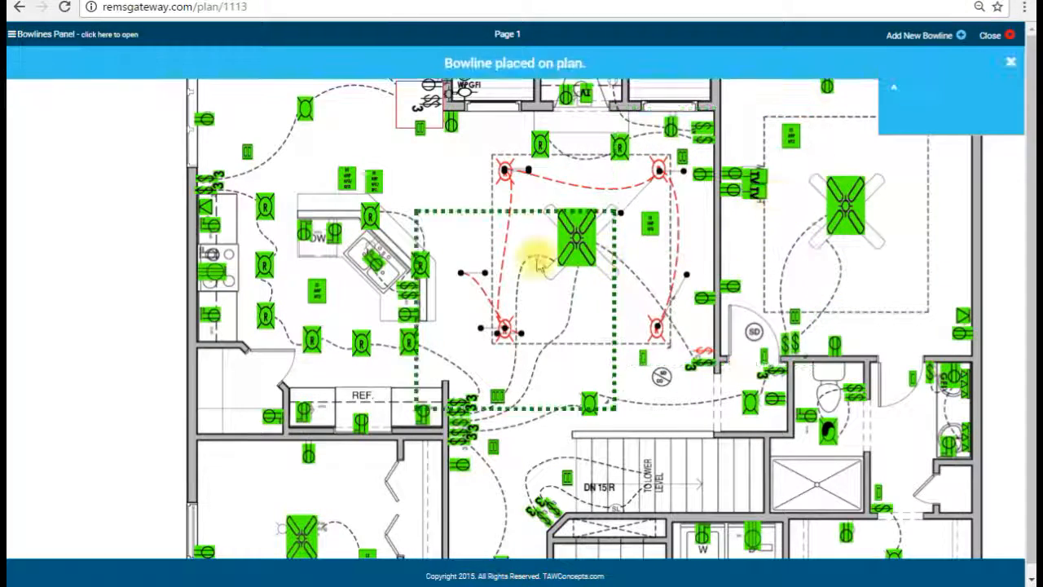
left_click_drag(428, 224, 631, 281)
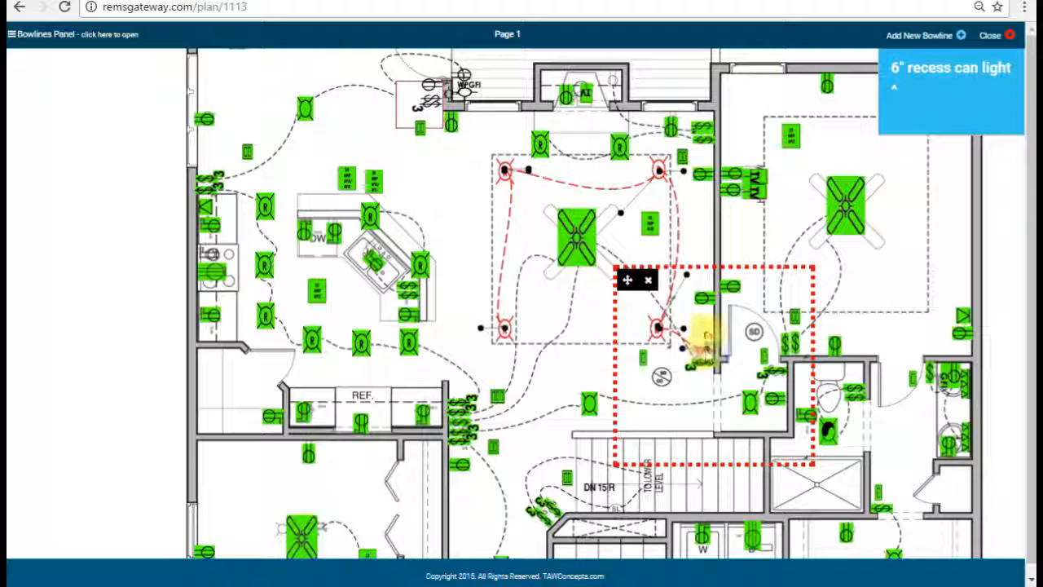
left_click_drag(697, 321, 469, 126)
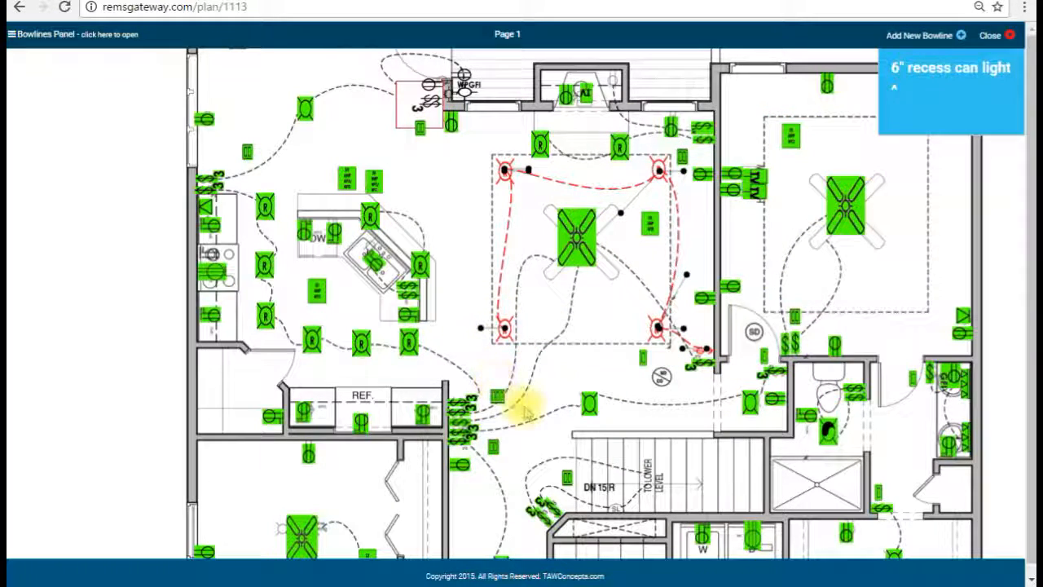
left_click(1009, 37)
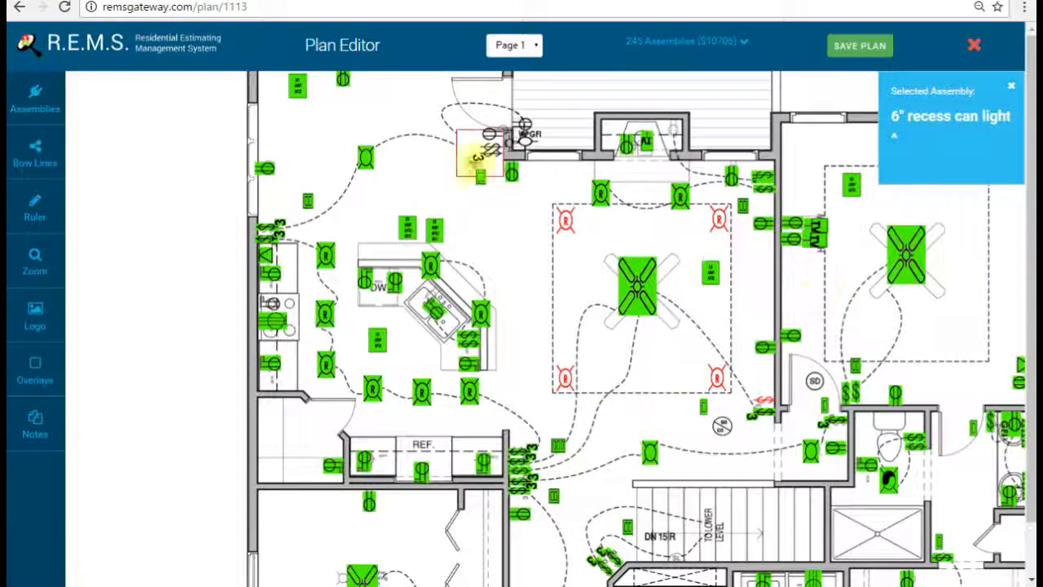
Step: Review the bowlines and rooms, save the plan and dismiss the Selected Assembly panel
left_click(35, 153)
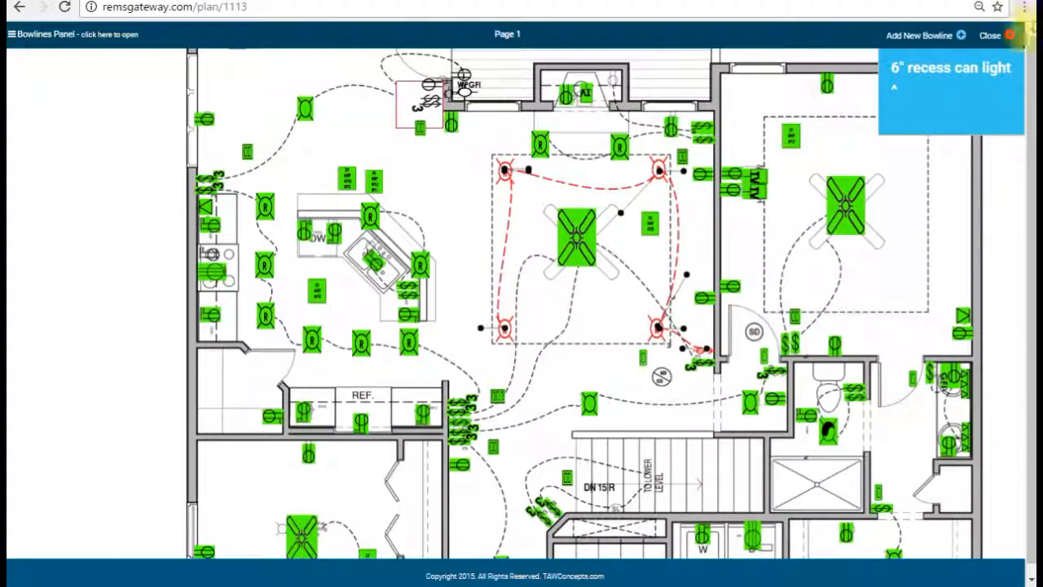
left_click(1010, 35)
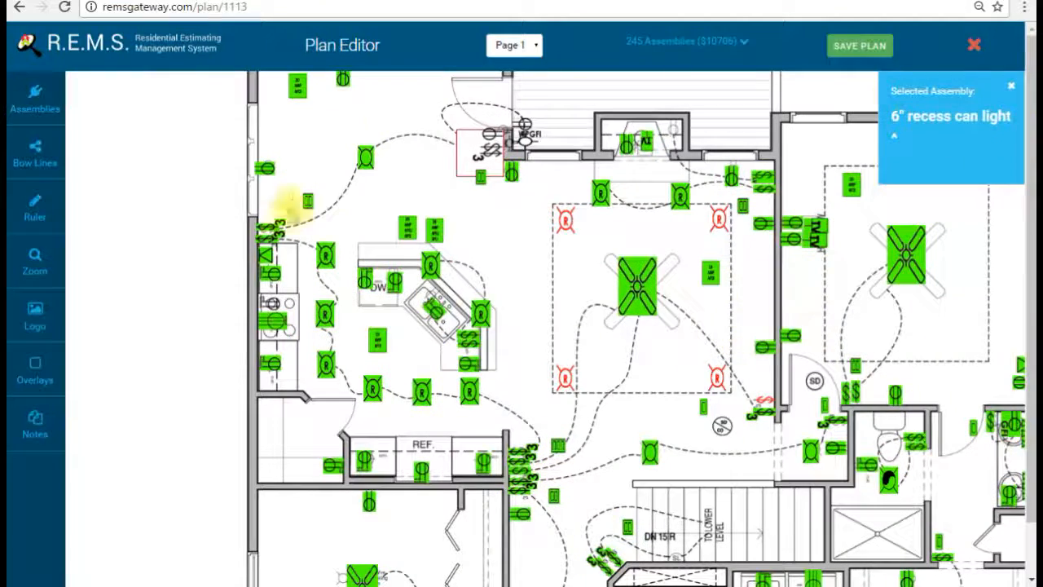
left_click_drag(626, 489, 570, 291)
left_click_drag(652, 308, 518, 205)
left_click_drag(740, 513, 552, 304)
left_click_drag(622, 465, 652, 508)
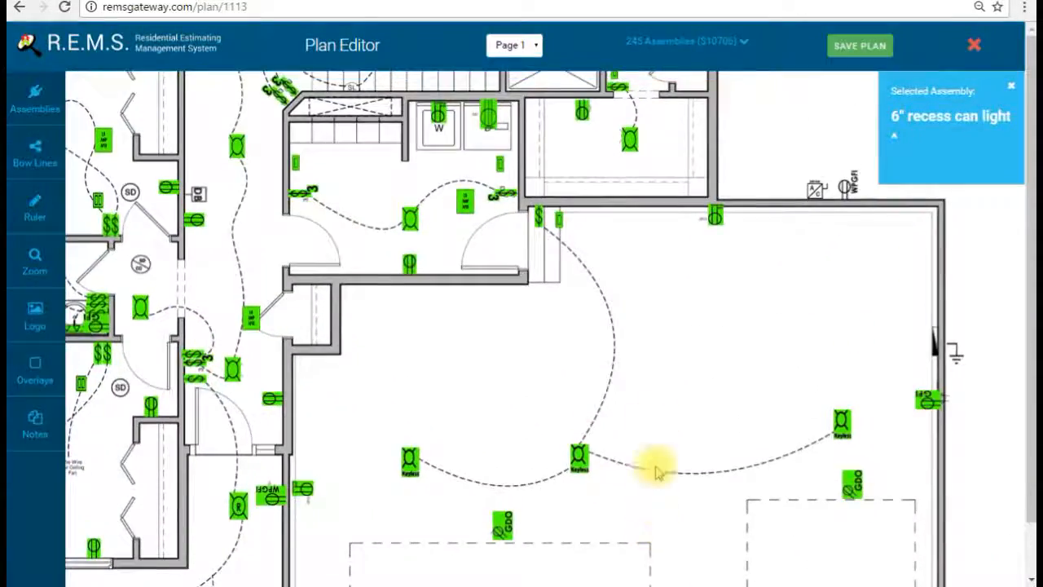
left_click_drag(666, 349, 671, 507)
left_click_drag(806, 218, 813, 399)
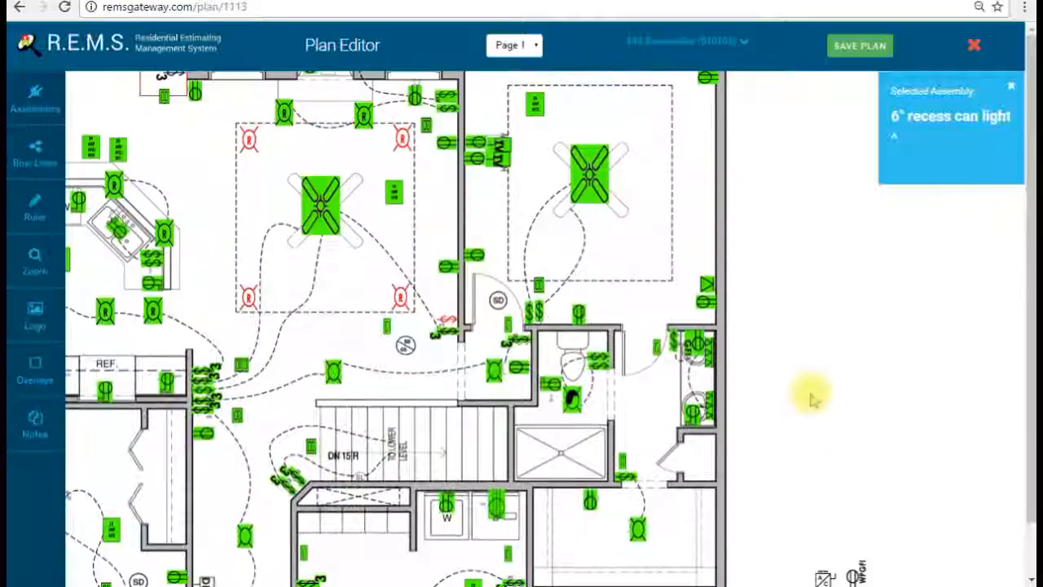
left_click(856, 49)
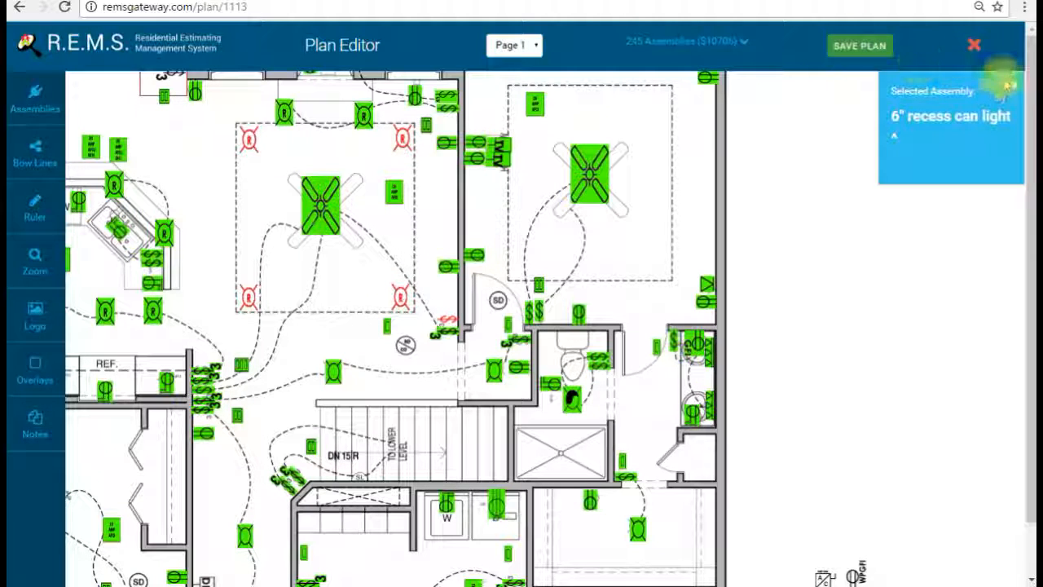
left_click(1010, 85)
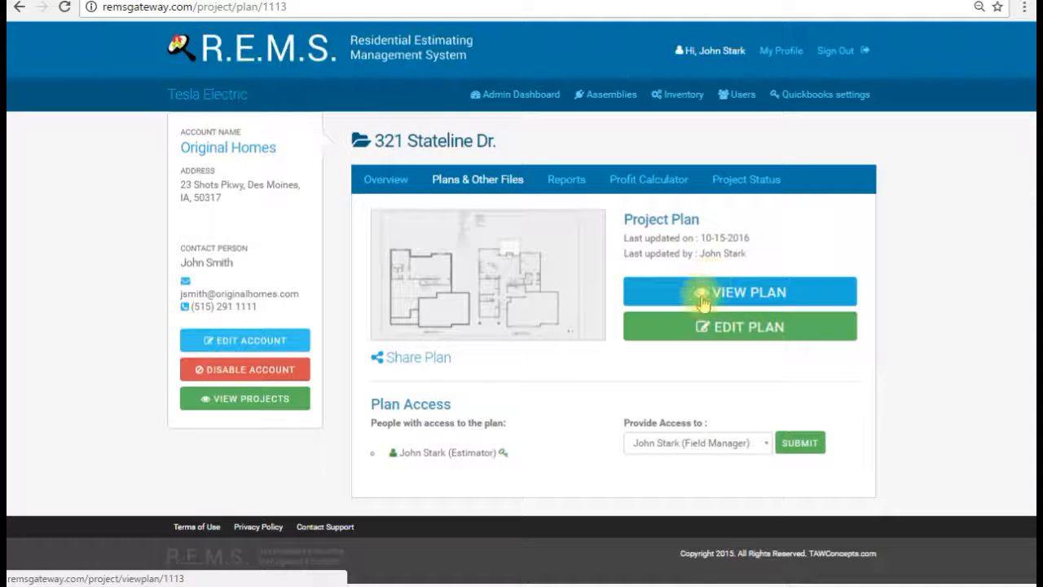
Step: Open the saved plan PDF with VIEW PLAN
left_click(702, 301)
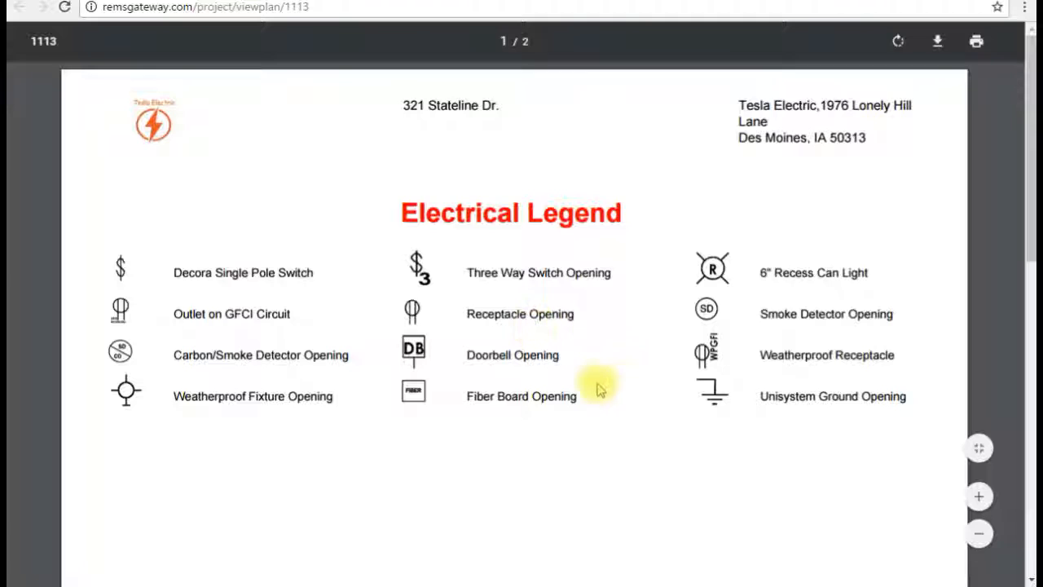
Step: Scroll from the Electrical Legend page to page 2, the E.1 floor-plan sheet
scroll(572, 377, "down", 2)
scroll(573, 381, "up", 1)
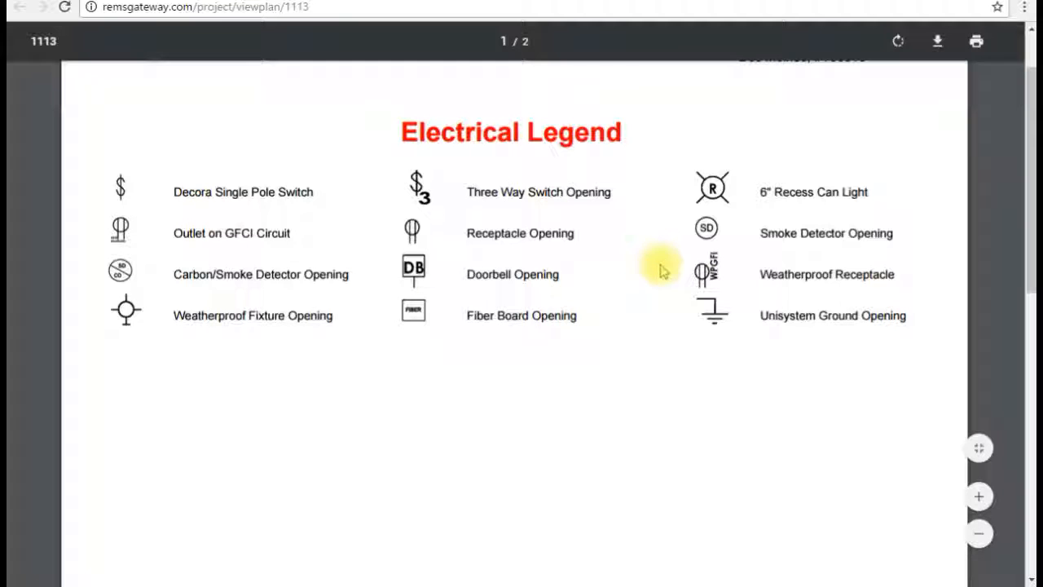
scroll(589, 281, "down", 8)
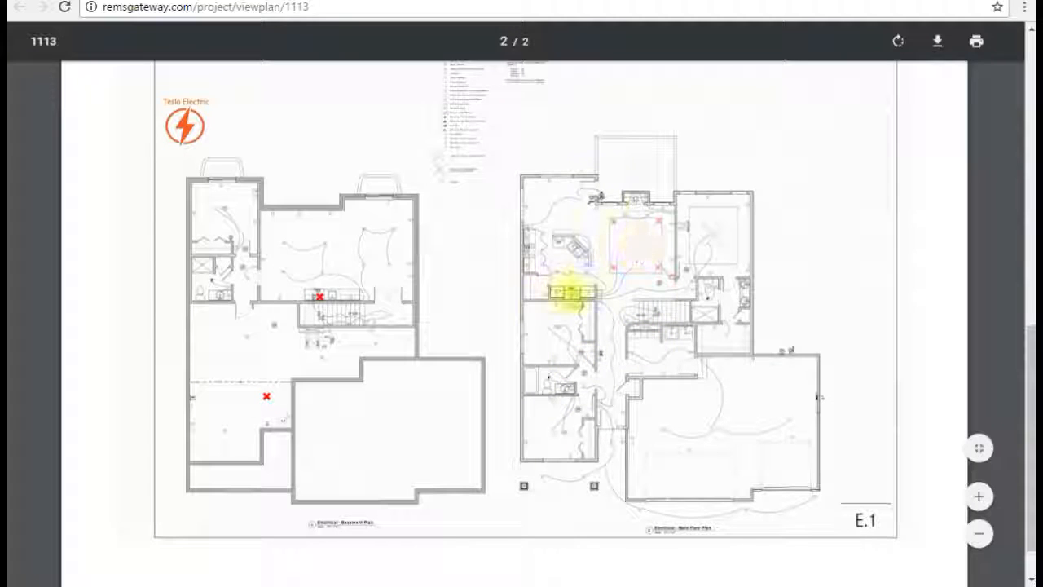
Step: Zoom in several steps on the page 2 floor plans and pan toward the basement
left_click(981, 496)
left_click(984, 498)
left_click(984, 498)
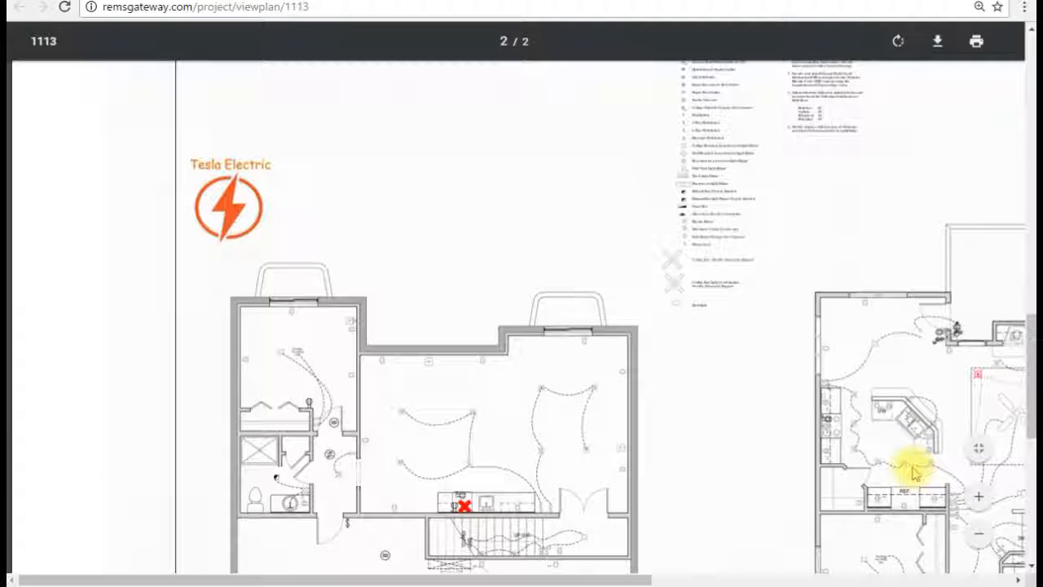
left_click_drag(594, 575, 866, 574)
left_click_drag(1030, 407, 1025, 491)
left_click(974, 496)
left_click_drag(555, 577, 811, 576)
Step: Pan around the enlarged plans to inspect the basement's recessed lights and crossed-out markers
scroll(1029, 391, "up", 4)
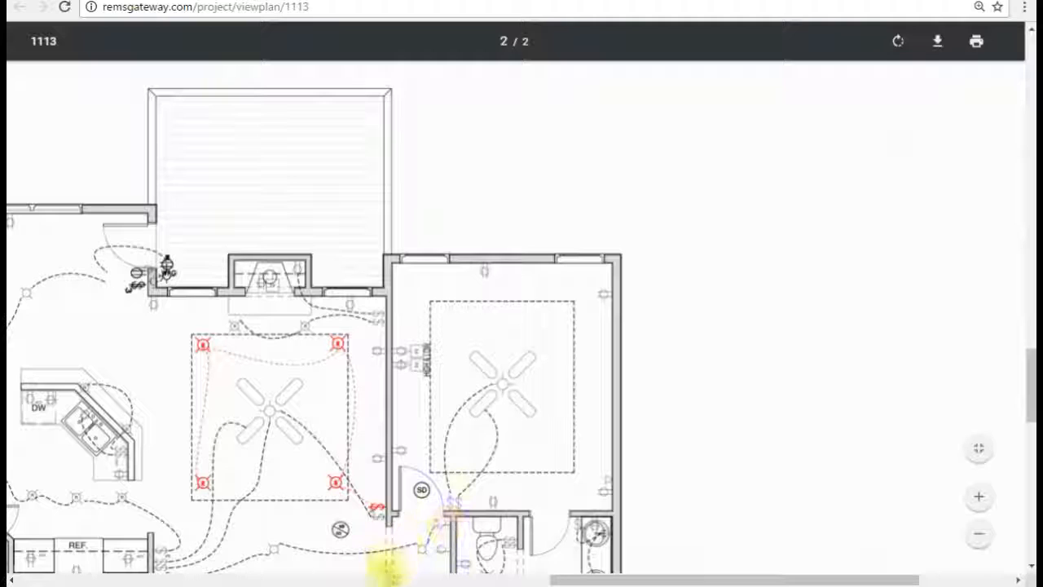
left_click_drag(632, 577, 551, 577)
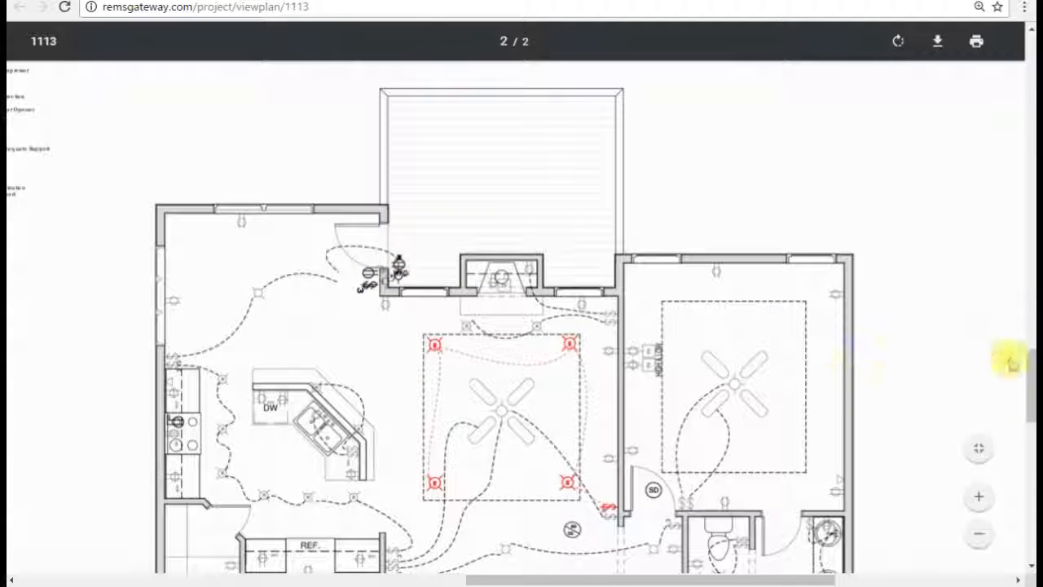
left_click_drag(1031, 375, 1028, 443)
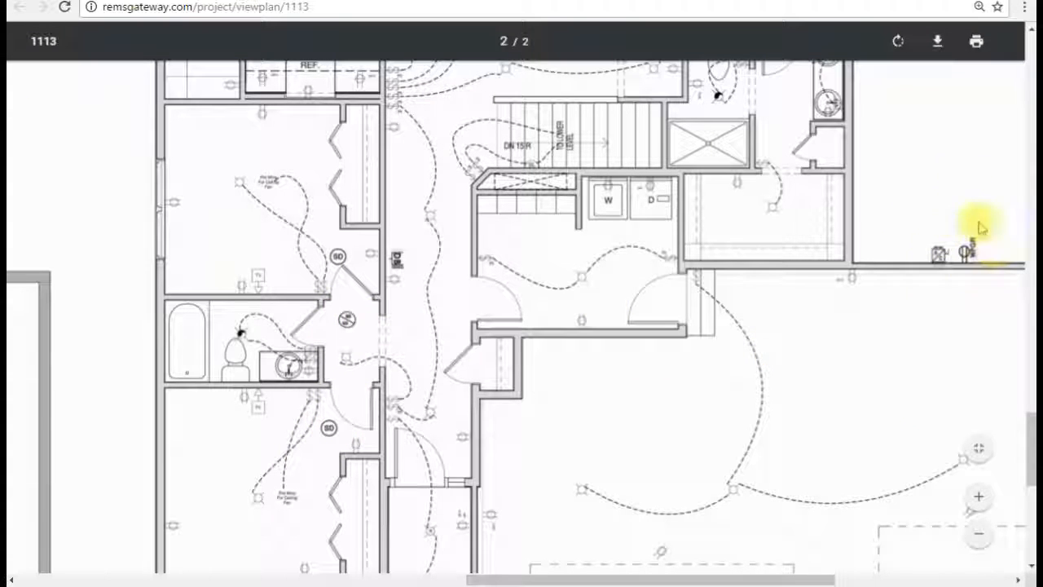
left_click_drag(807, 580, 870, 579)
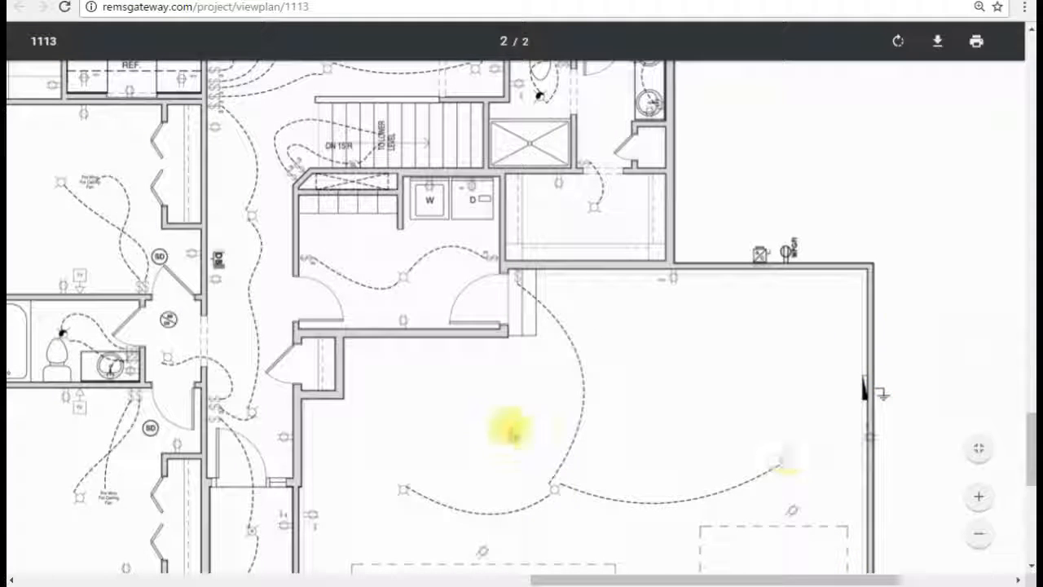
scroll(396, 449, "up", 3)
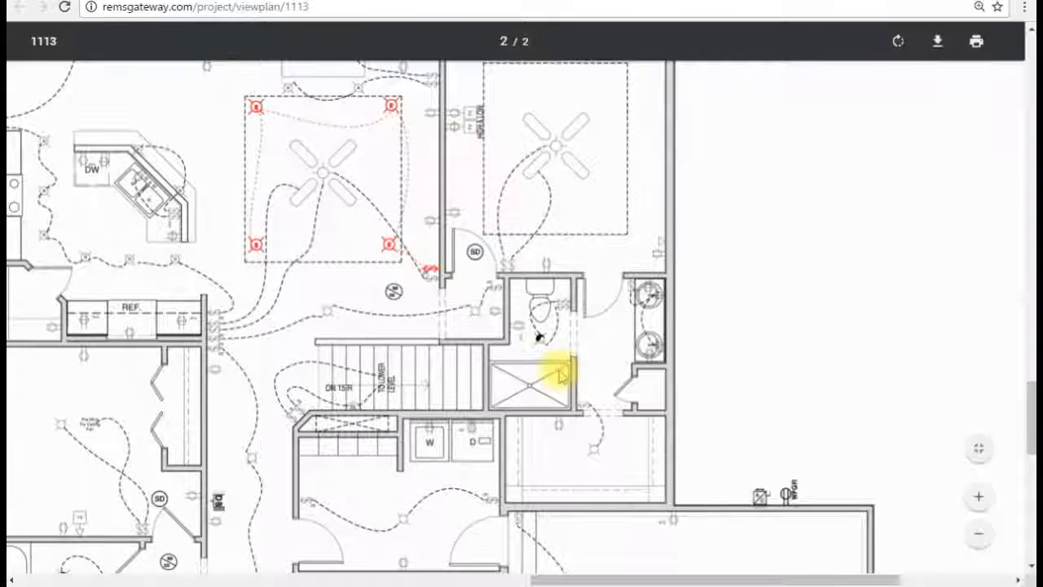
scroll(457, 359, "down", 1)
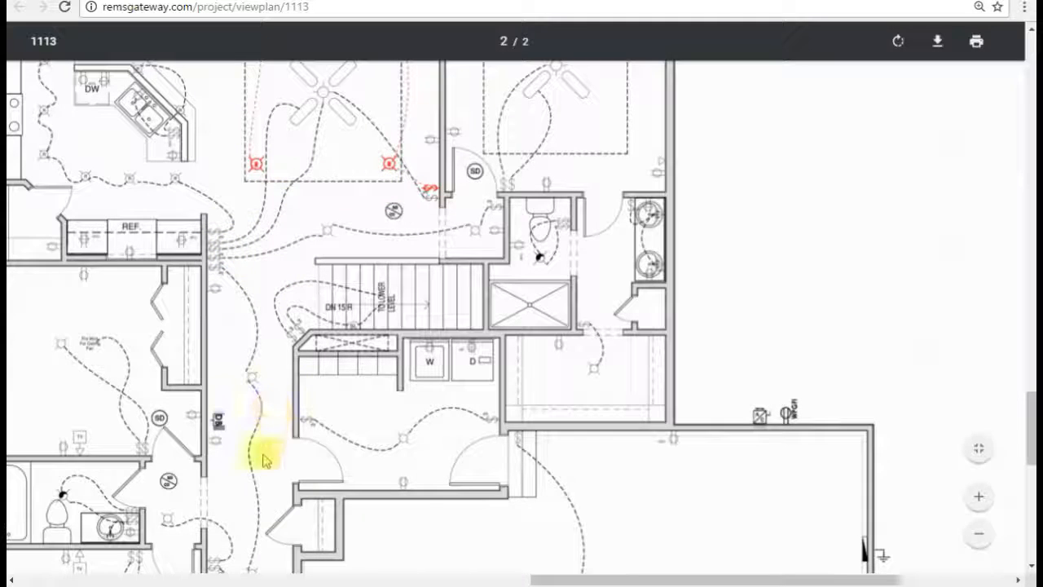
left_click_drag(566, 579, 203, 577)
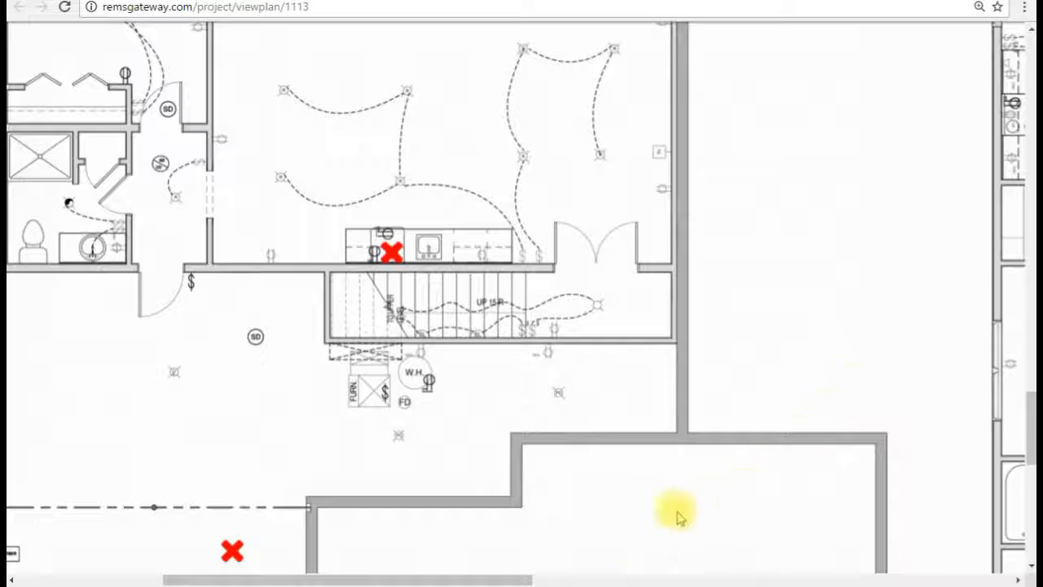
left_click_drag(456, 579, 337, 577)
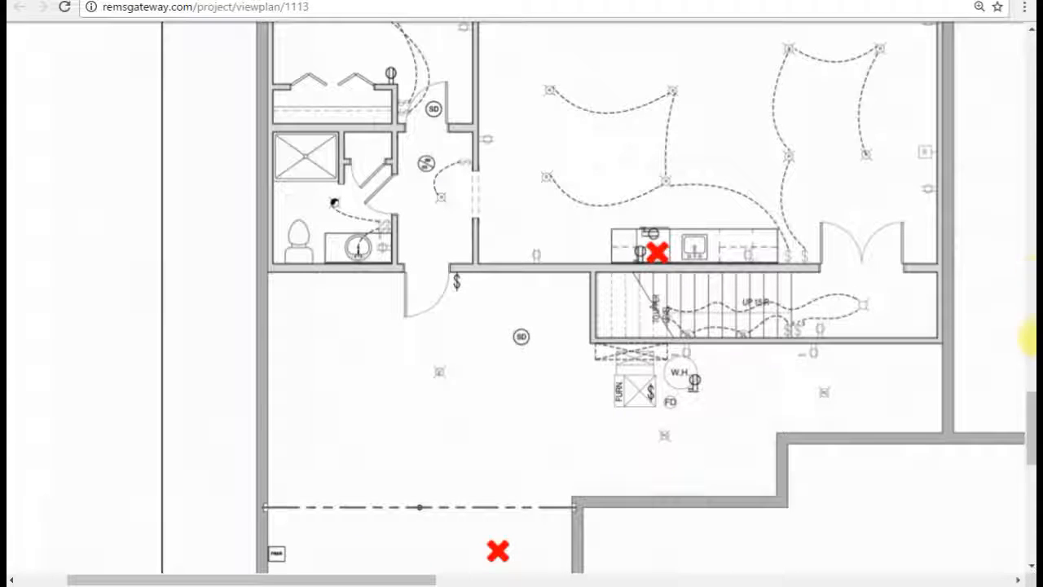
left_click_drag(1029, 423, 1032, 403)
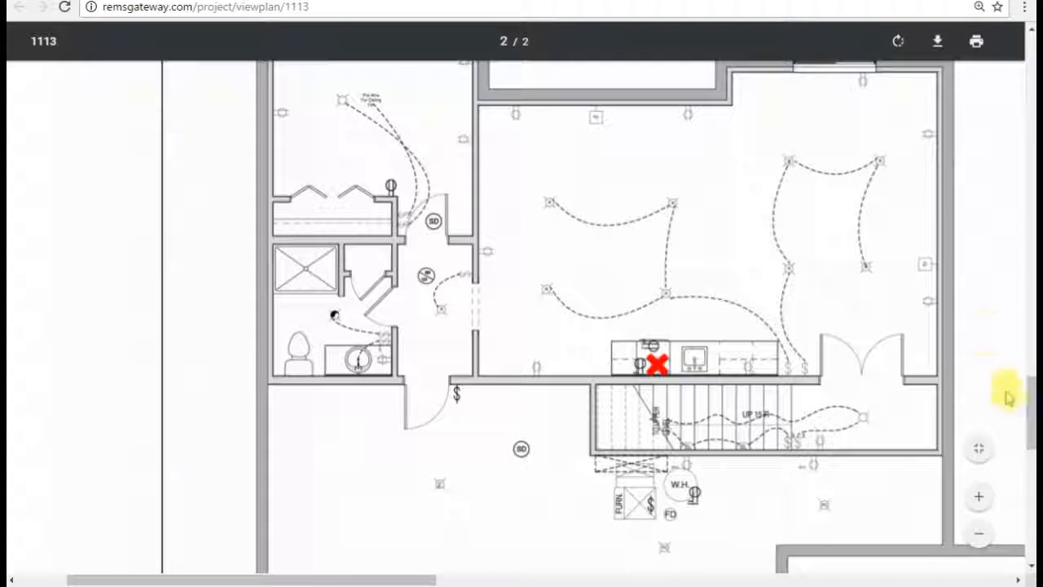
scroll(1019, 414, "down", 3)
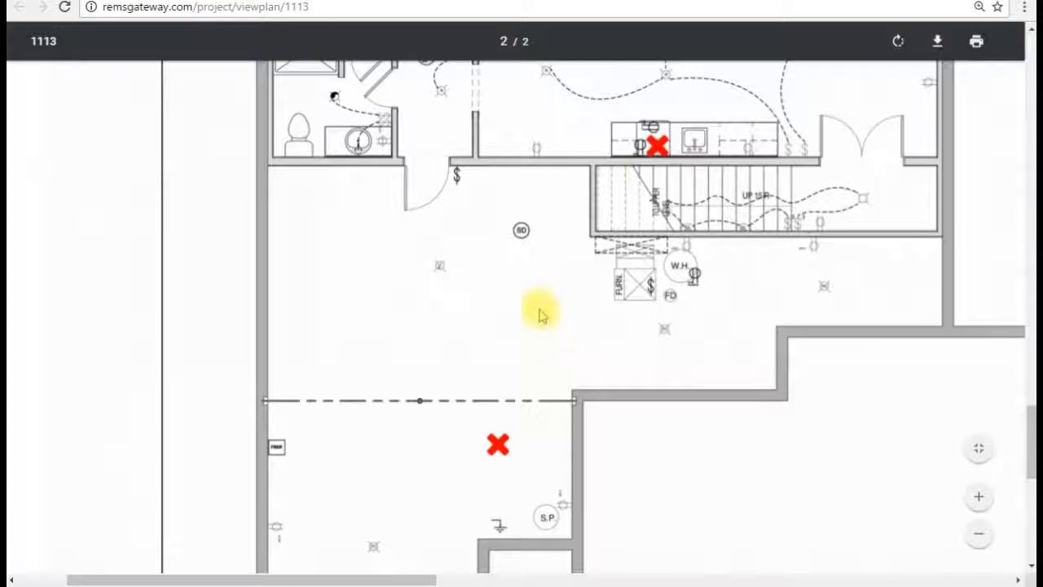
mouse_move(1030, 465)
left_mouse_down()
mouse_move(1029, 397)
mouse_move(1028, 454)
left_mouse_up()
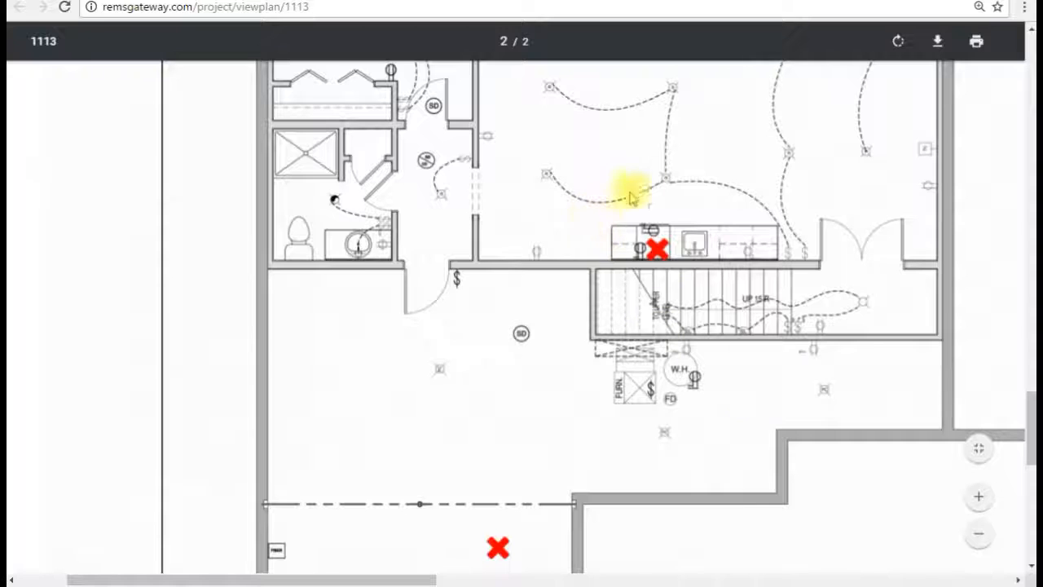
mouse_move(1031, 431)
left_mouse_down()
mouse_move(1029, 358)
mouse_move(1028, 424)
left_mouse_up()
scroll(435, 168, "down", 1)
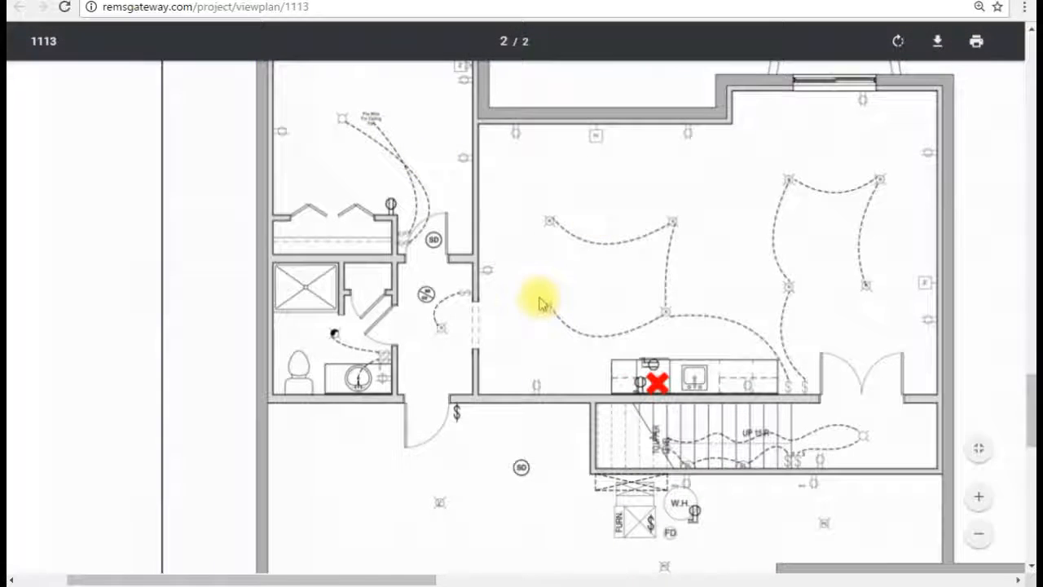
scroll(542, 301, "down", 2)
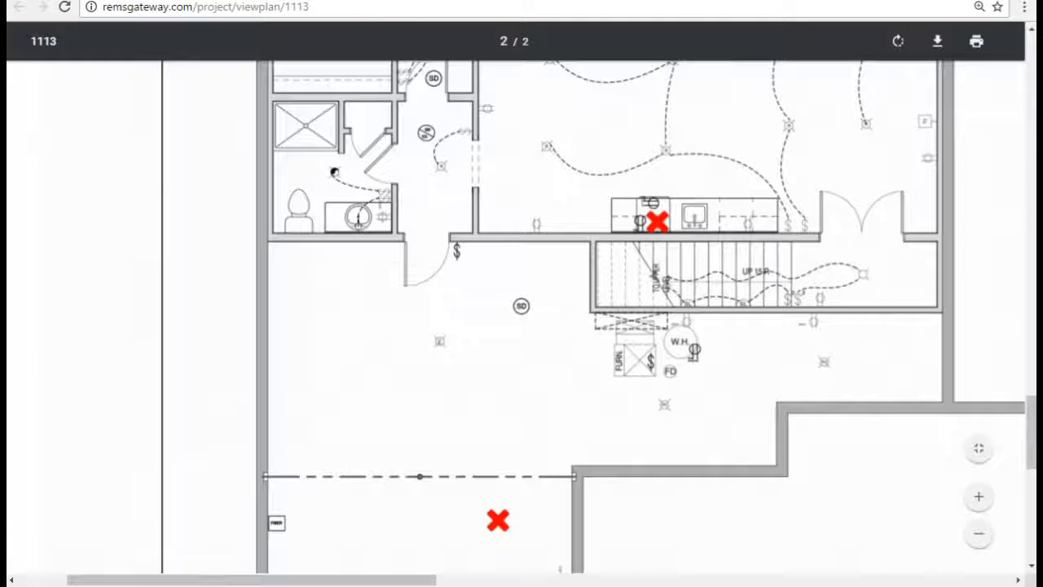
Step: Close the plan PDF and bring up the General Estimate Report from the project's Reports tab
left_click(964, 4)
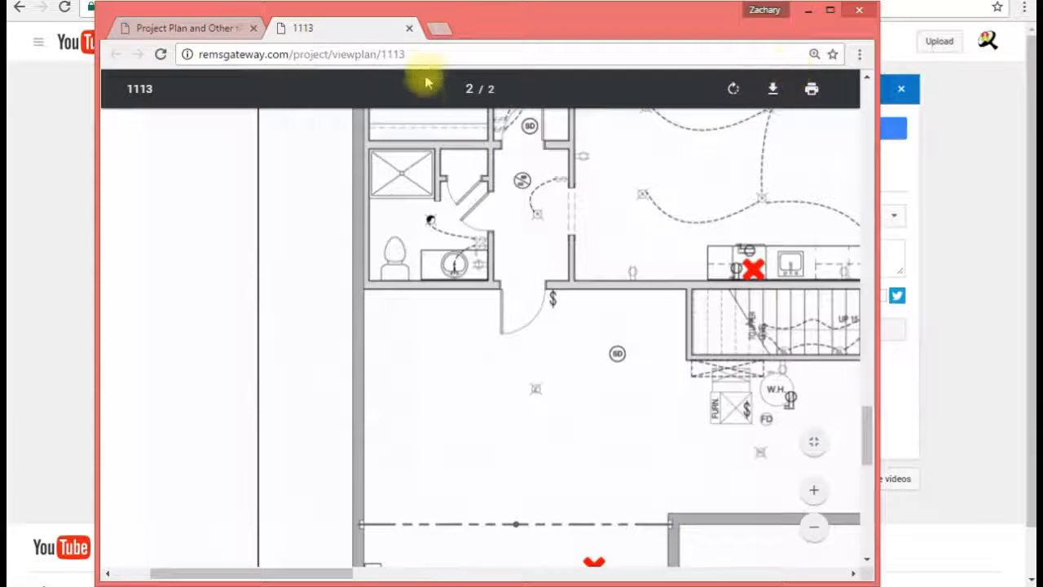
left_click(409, 28)
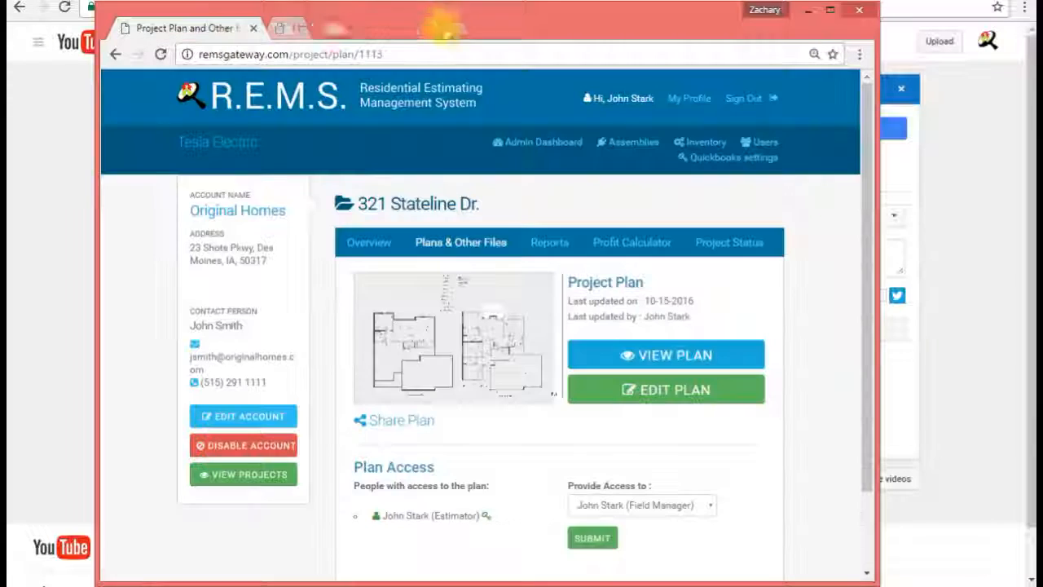
left_click(830, 10)
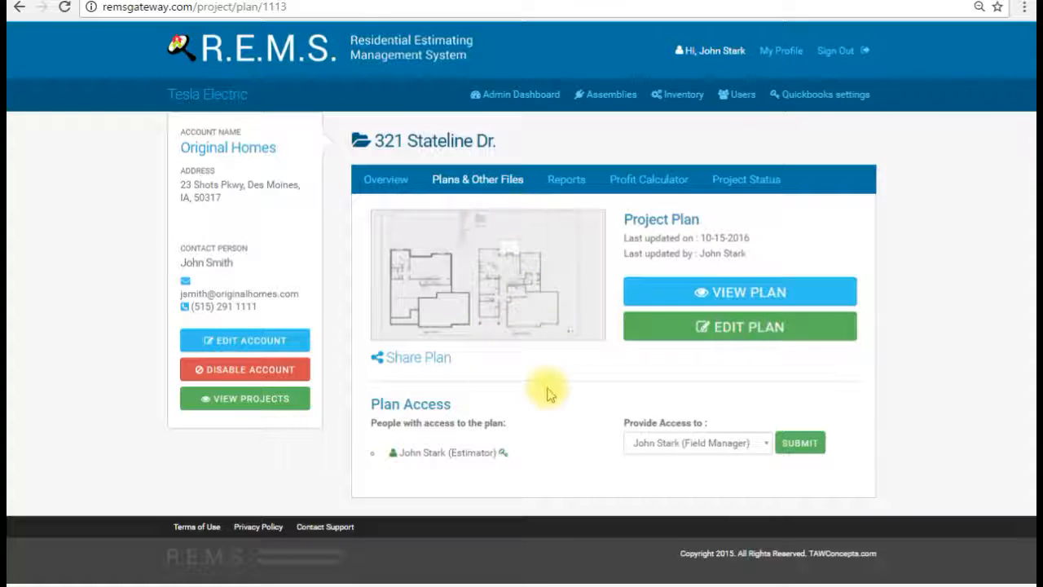
left_click(568, 179)
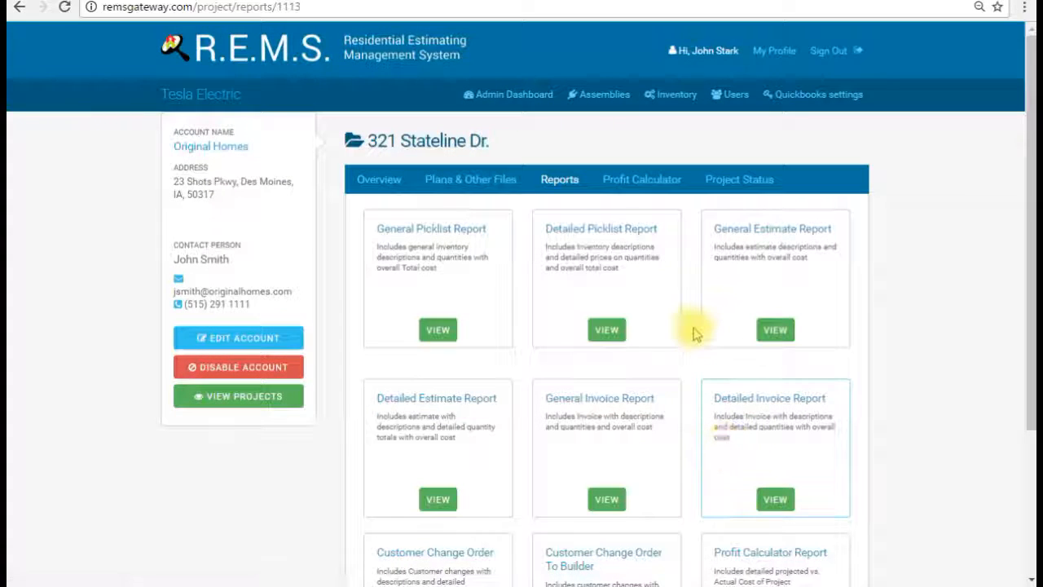
scroll(691, 334, "down", 2)
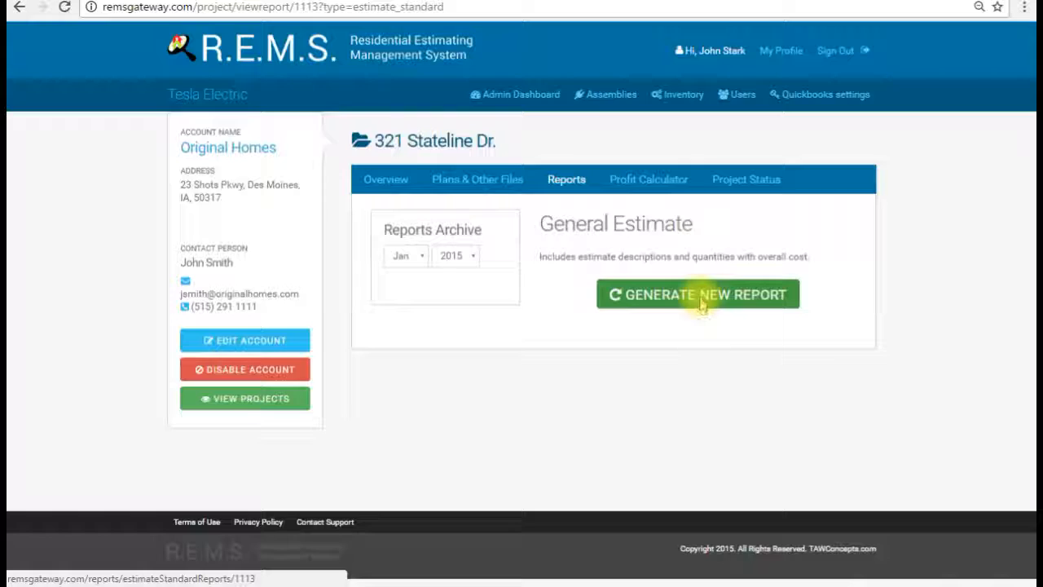
Step: Generate a fresh General Estimate and scroll through its three pages
left_click(703, 300)
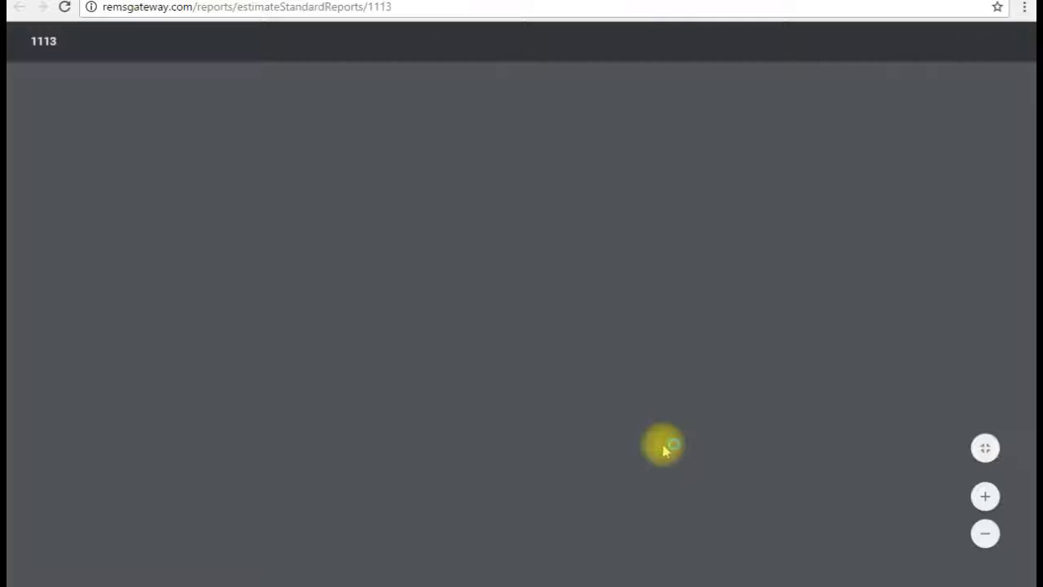
scroll(656, 439, "down", 3)
scroll(645, 432, "down", 4)
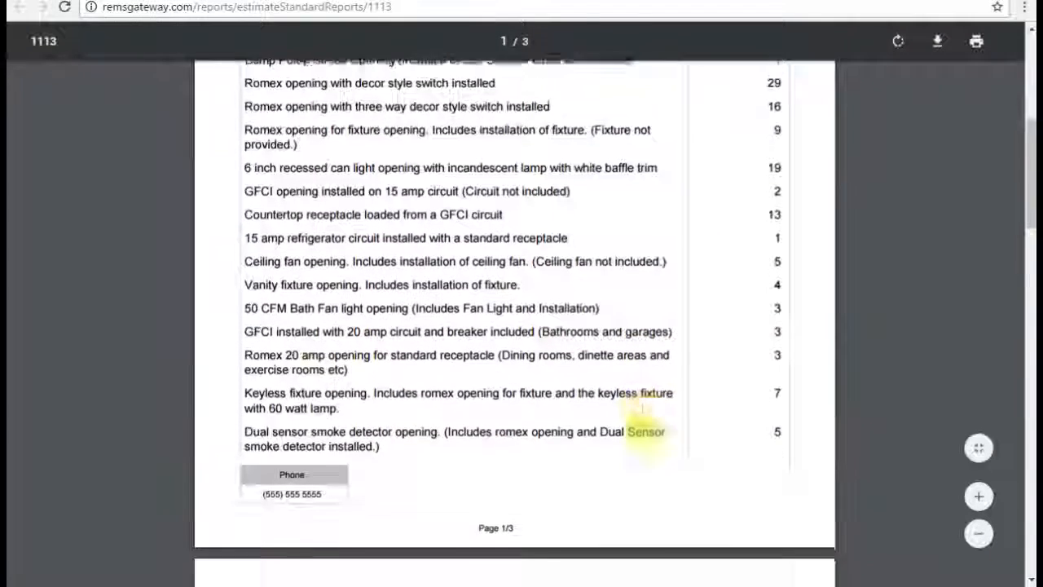
scroll(644, 430, "up", 4)
scroll(642, 431, "up", 1)
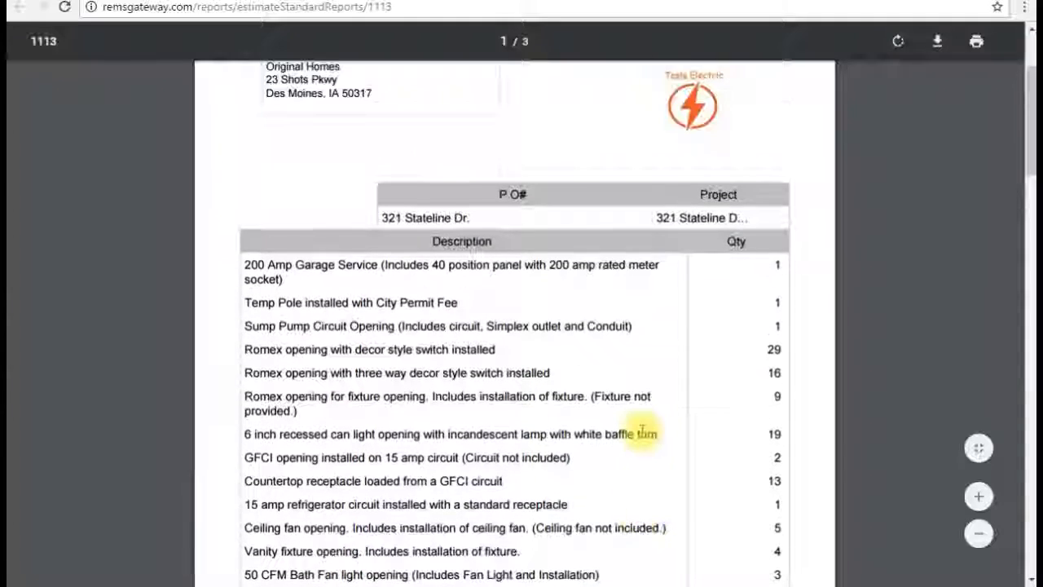
scroll(644, 437, "up", 1)
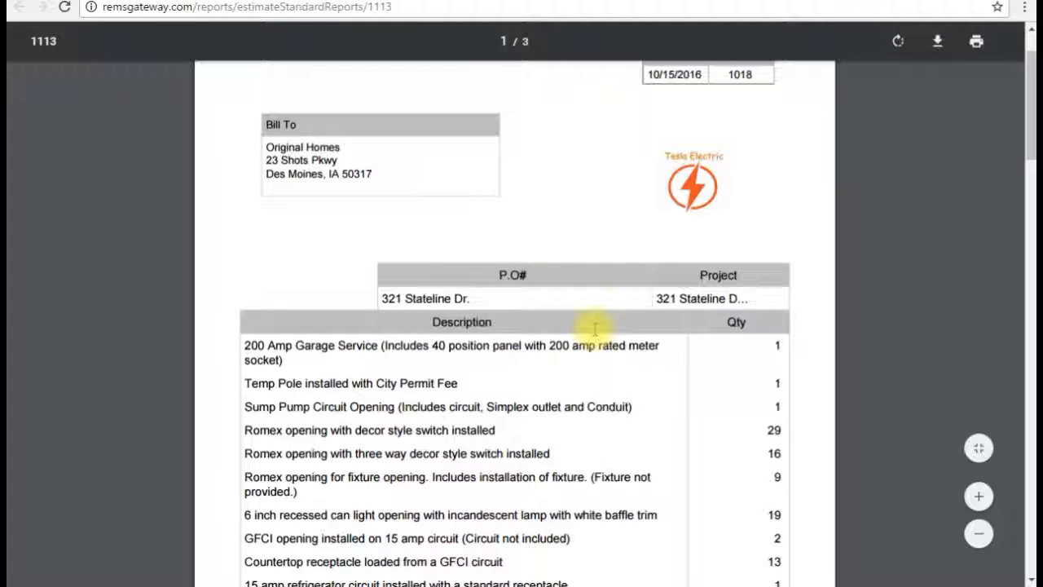
scroll(563, 326, "down", 3)
scroll(523, 322, "down", 1)
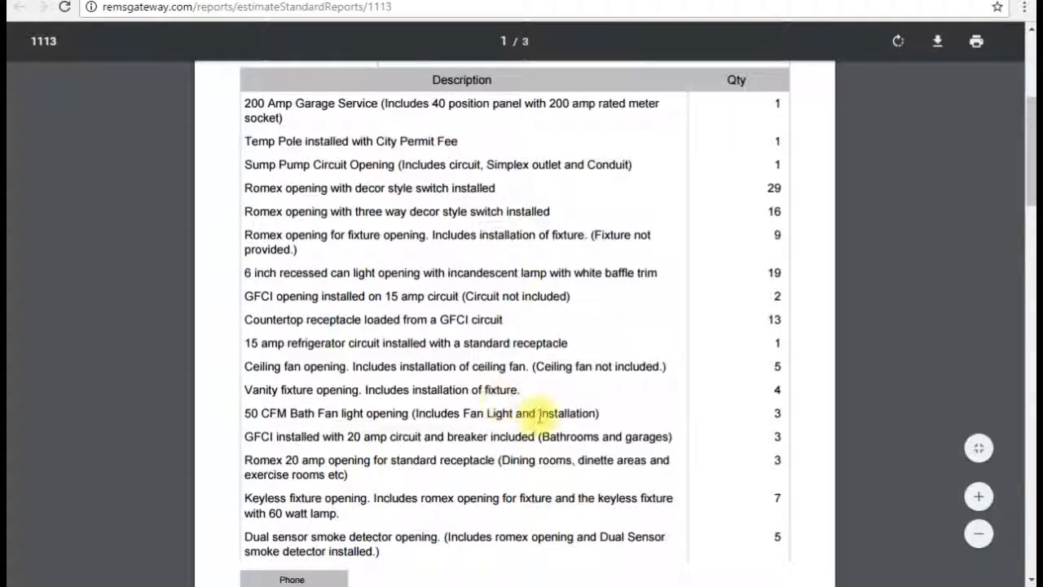
scroll(539, 418, "down", 8)
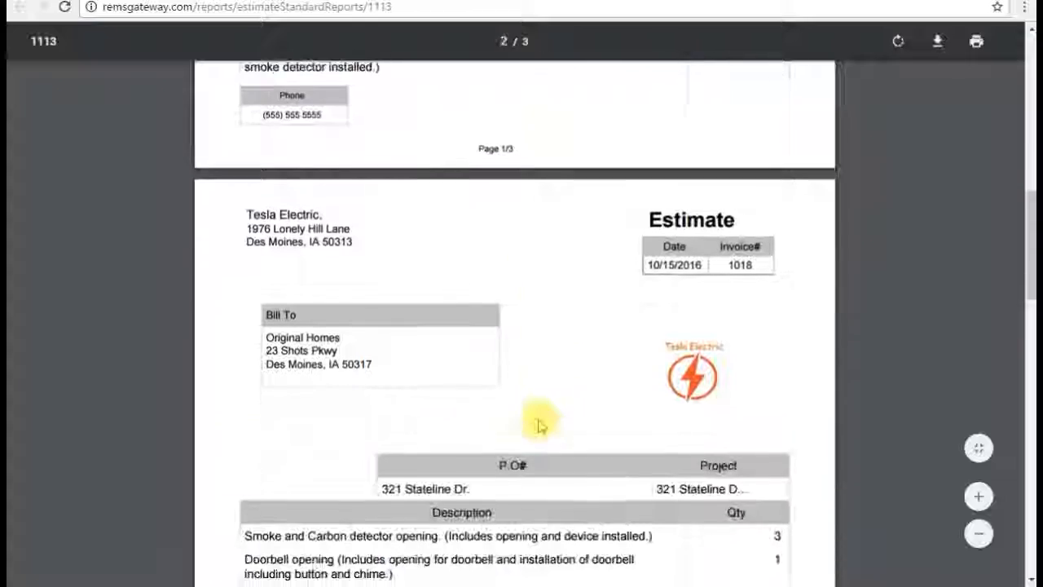
scroll(538, 424, "down", 5)
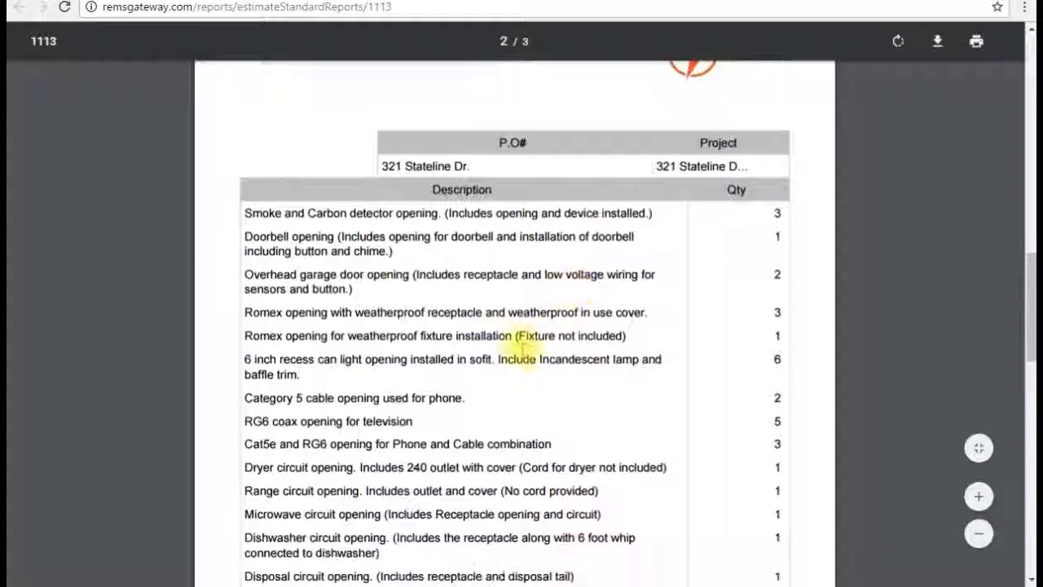
Step: Check the $10,494.00 total, then close the estimate PDF
scroll(524, 348, "down", 7)
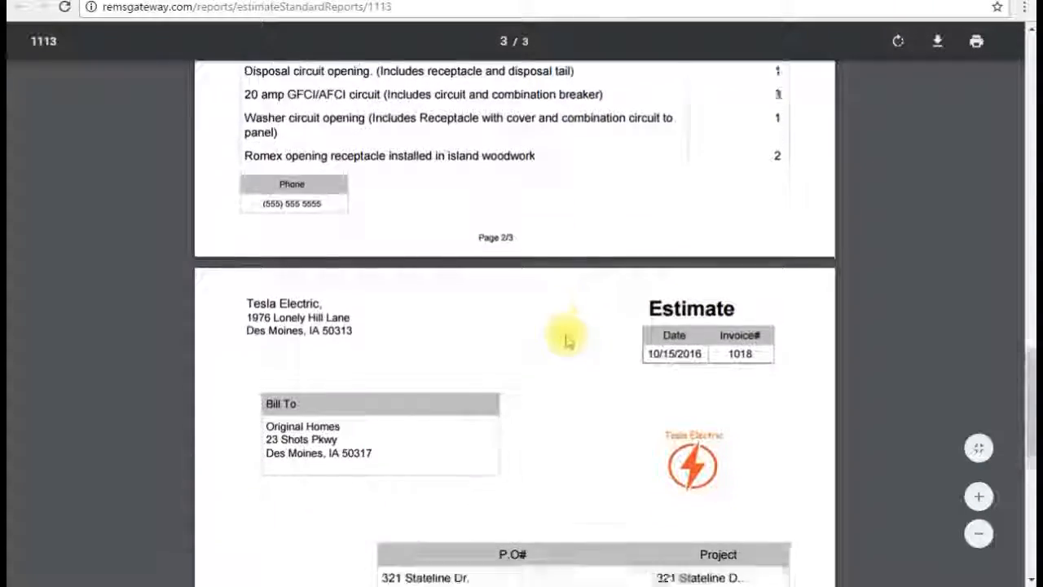
scroll(568, 341, "down", 8)
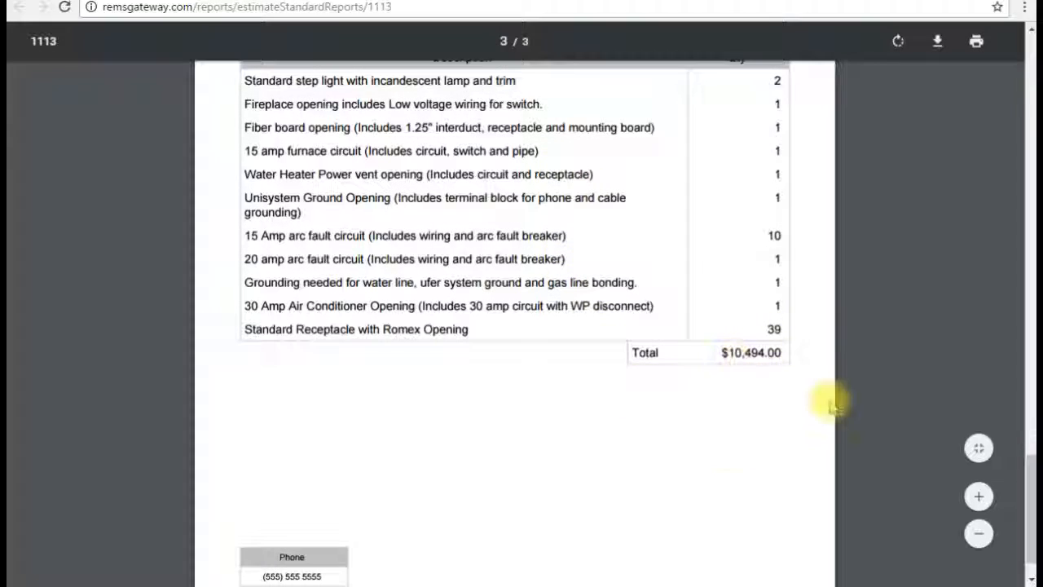
scroll(568, 321, "up", 5)
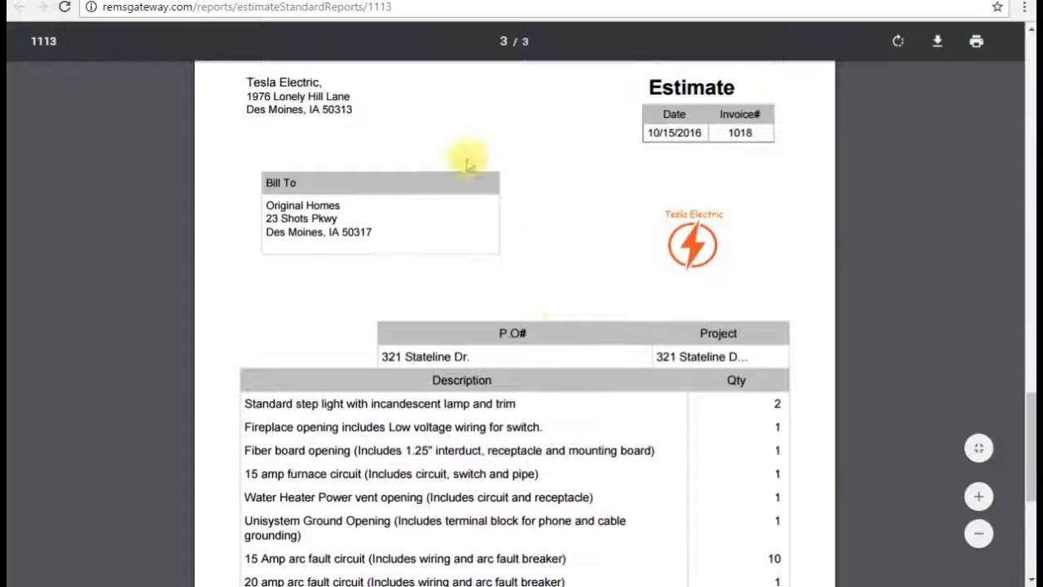
left_click(986, 2)
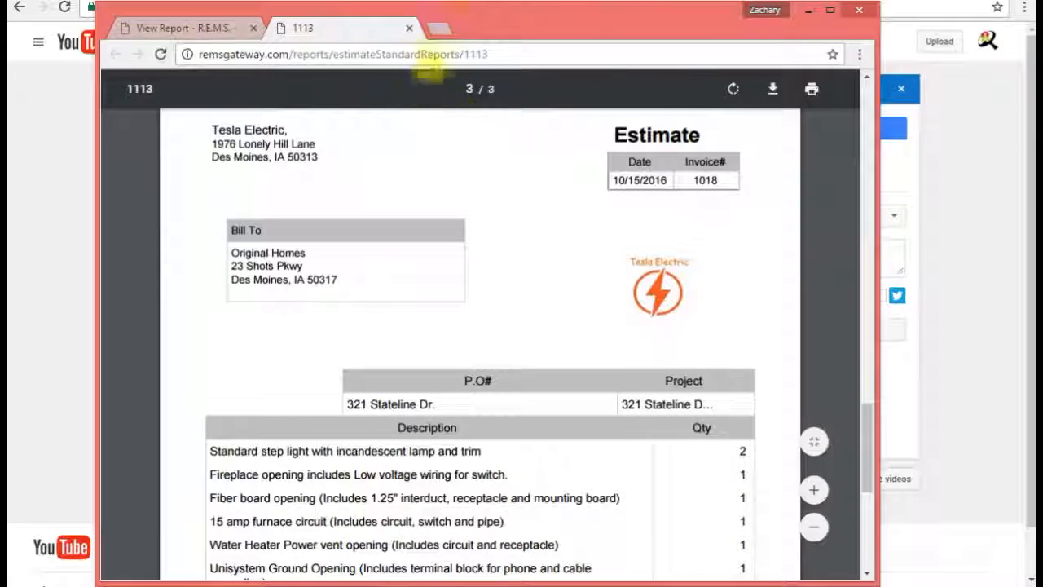
left_click(410, 28)
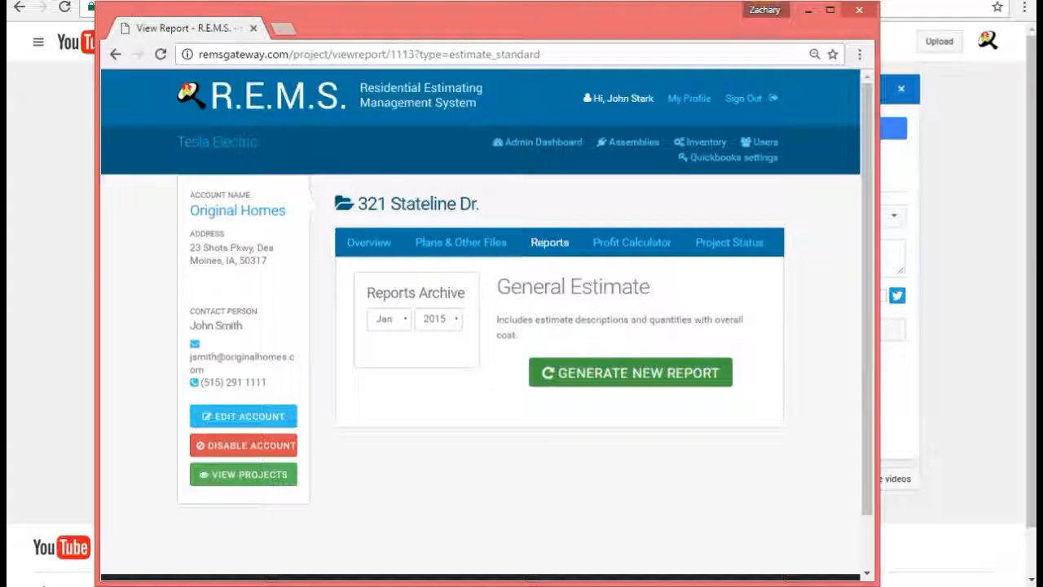
Step: Generate a new Customer Change Order report from the Reports tab, totalling $248.00
left_click(830, 9)
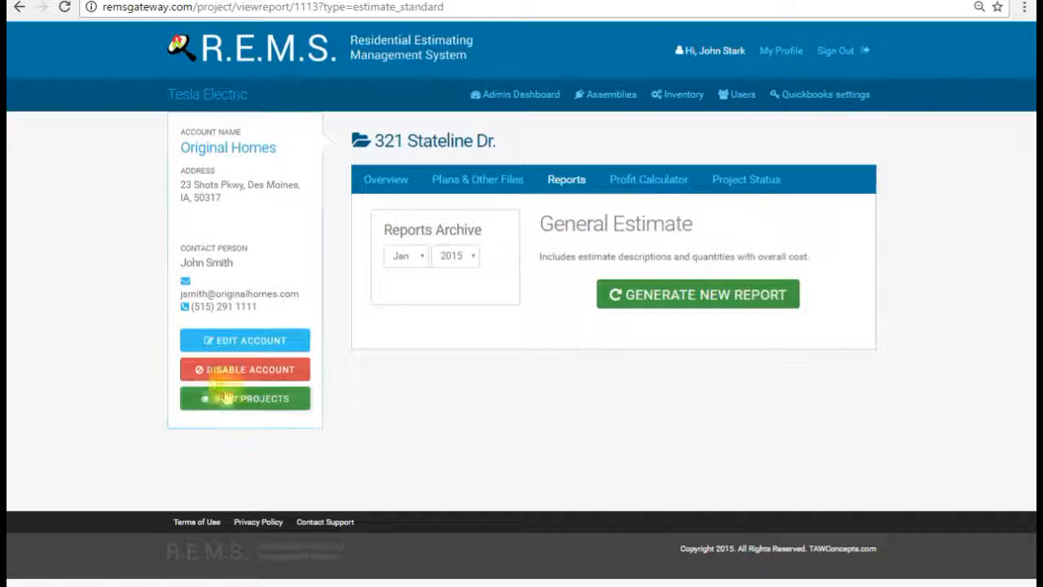
left_click(566, 180)
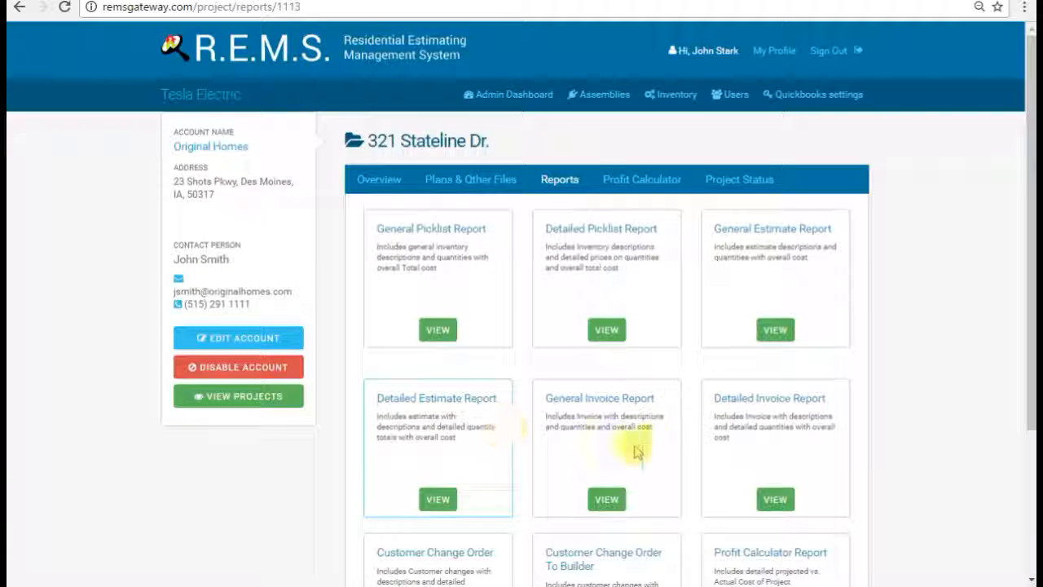
scroll(530, 459, "down", 3)
left_click(436, 459)
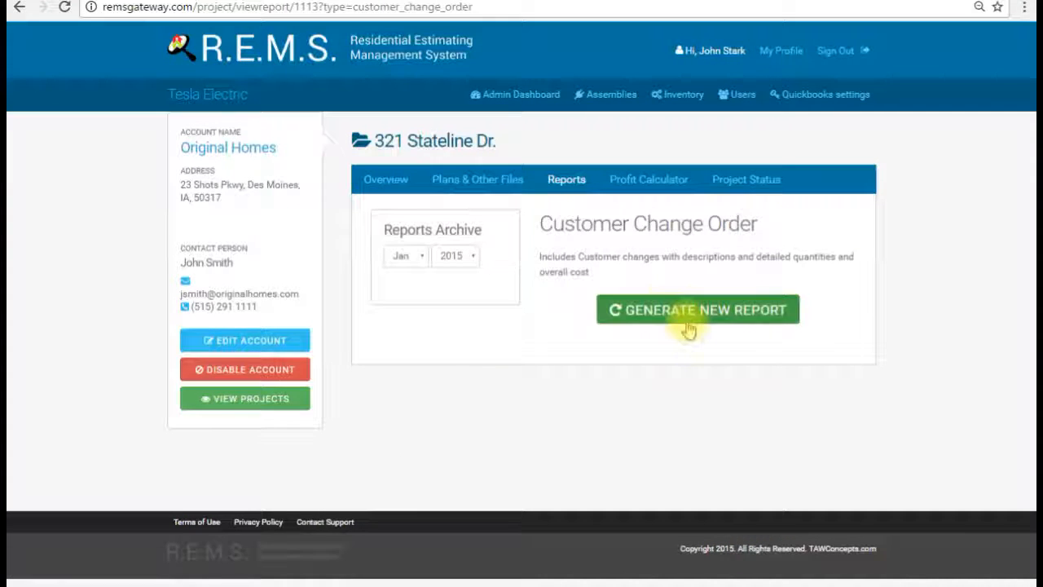
left_click(686, 319)
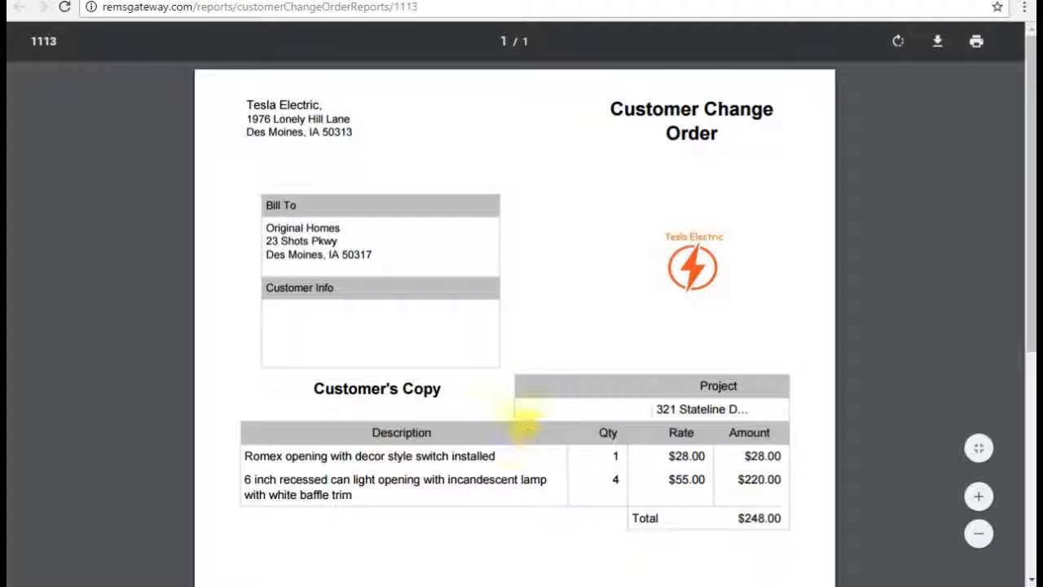
Step: Close the change-order PDF and maximize the browser window again
left_click(983, 0)
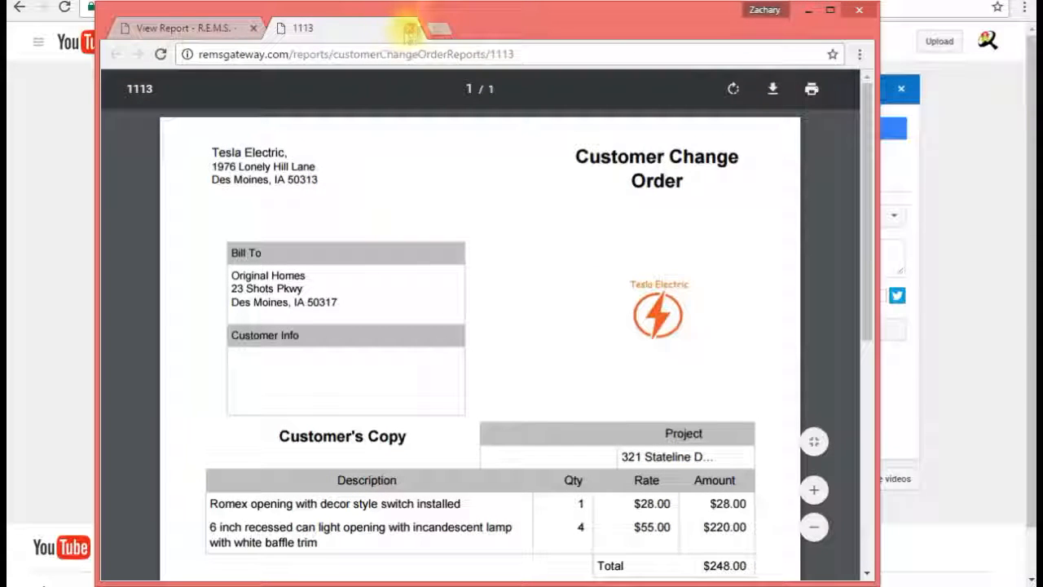
left_click(412, 29)
left_click(830, 10)
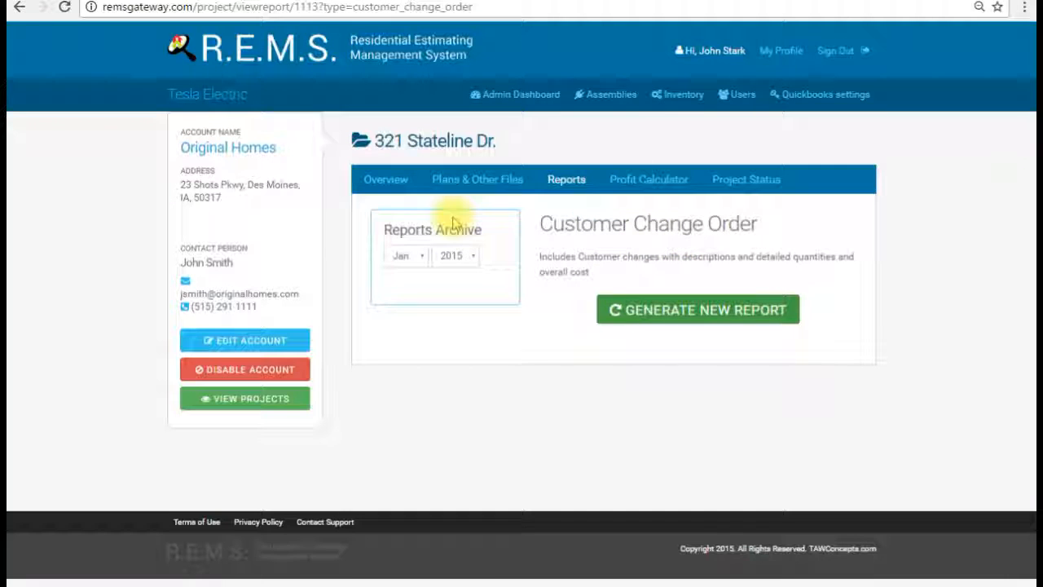
Step: View the Profit Calculator: $10706 estimated cost, $3595 material cost, $7111 projected profit
left_click(640, 181)
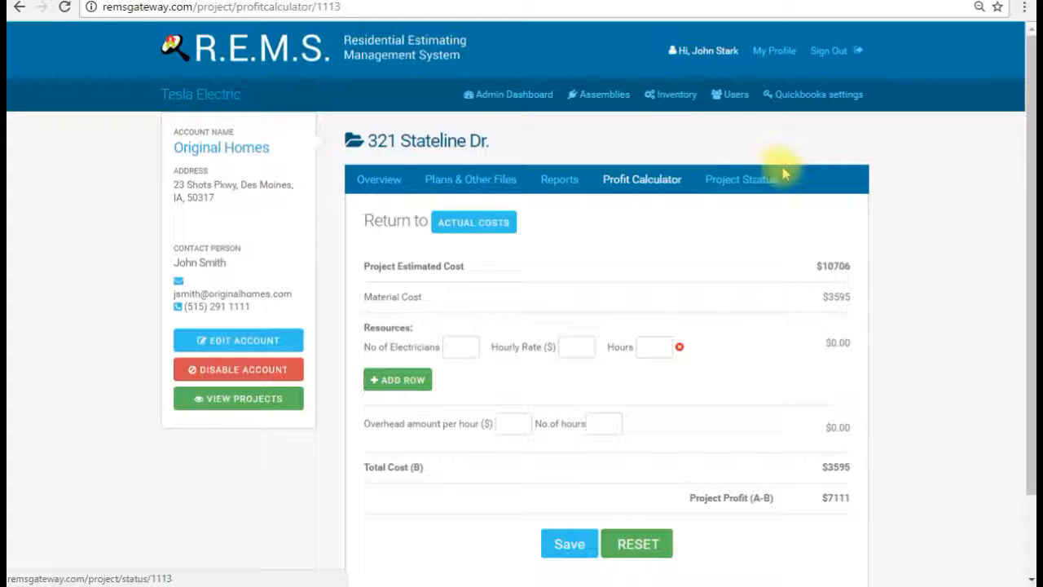
left_click(741, 194)
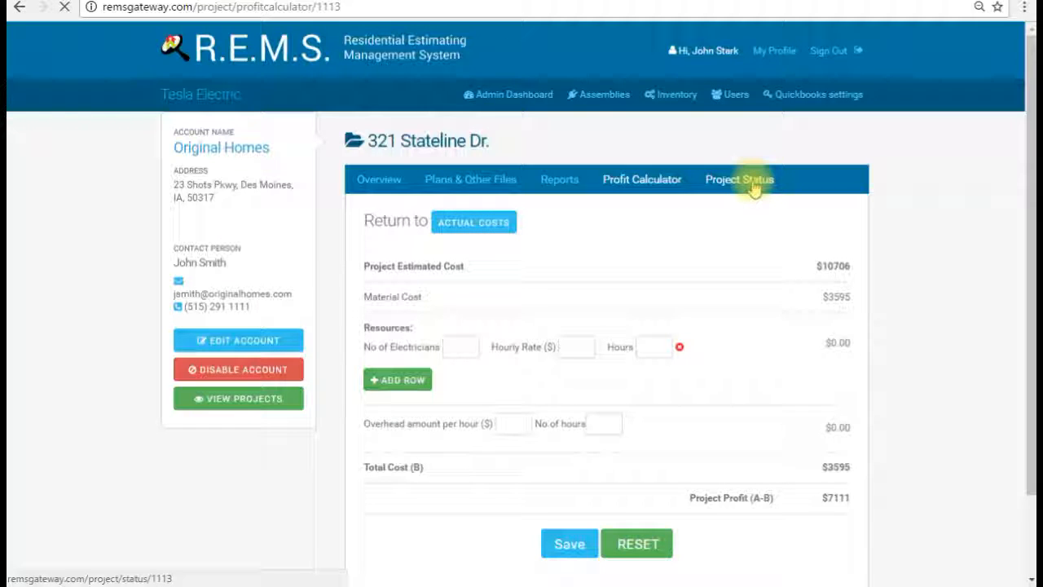
Step: Scroll through the status stages and Update Status form, with New Estimate as current
scroll(603, 323, "down", 5)
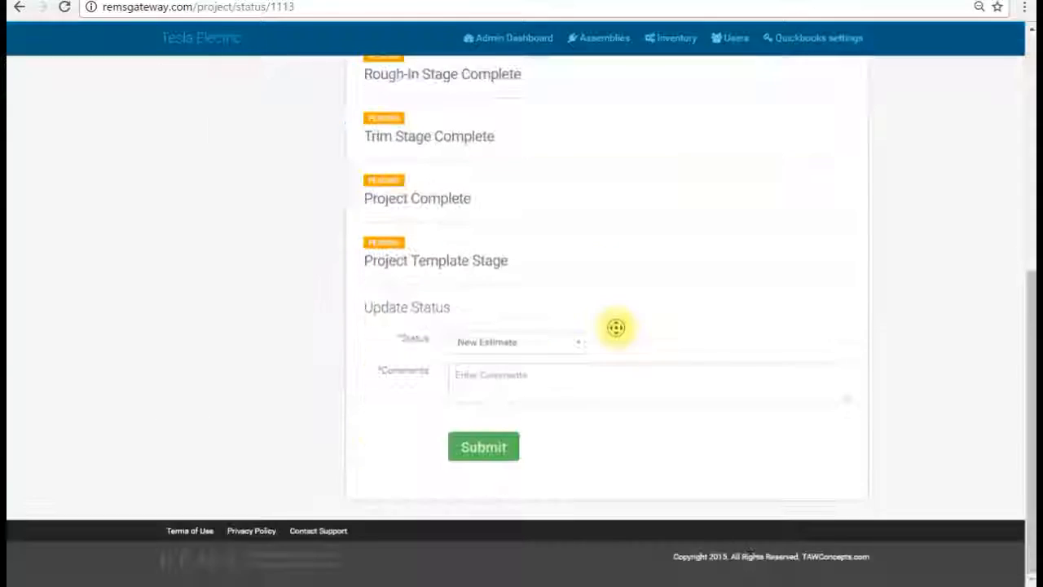
scroll(496, 302, "up", 3)
scroll(612, 349, "down", 3)
scroll(465, 284, "up", 2)
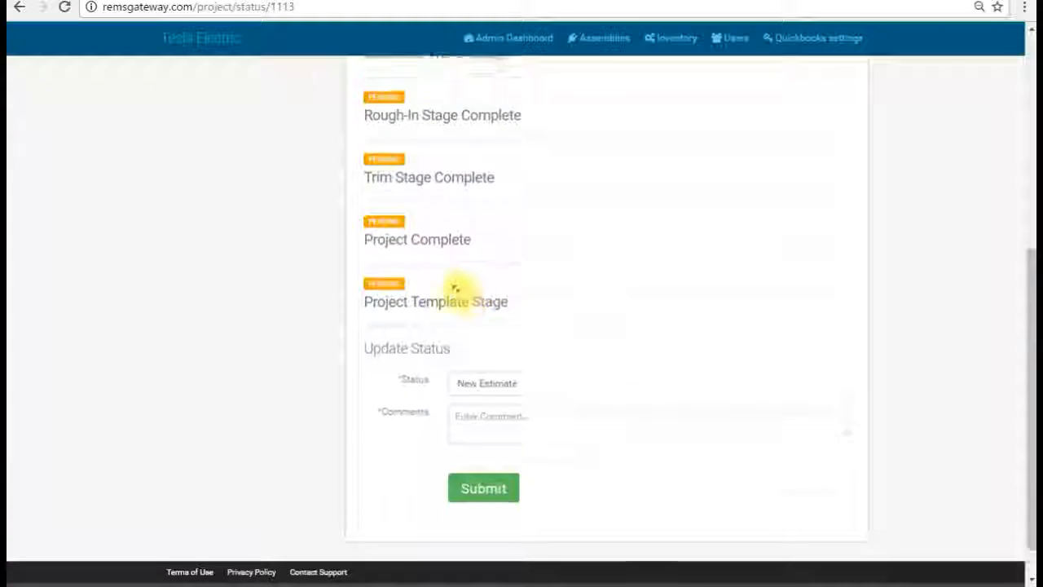
scroll(473, 291, "up", 1)
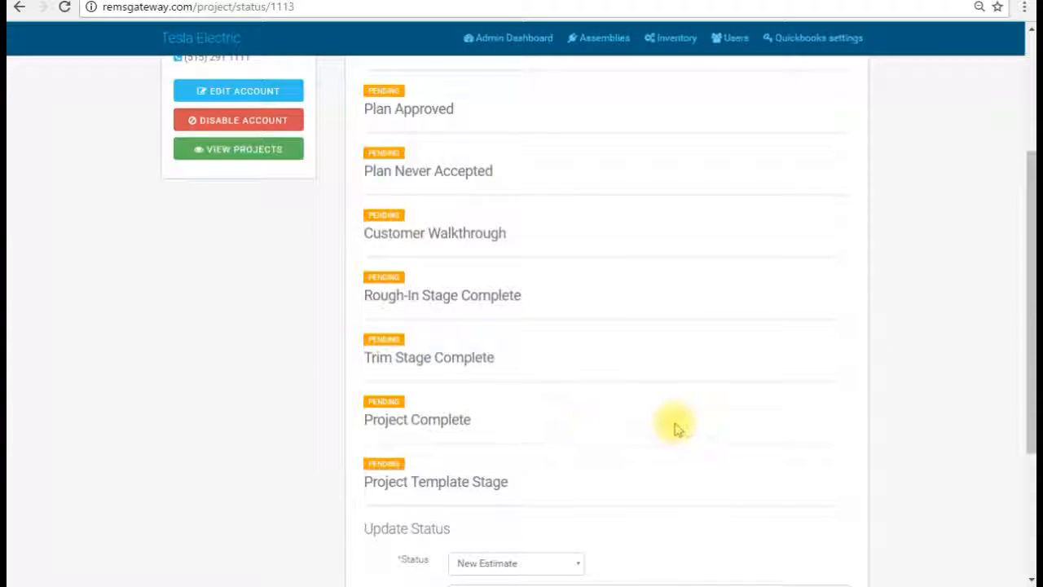
scroll(472, 399, "down", 1)
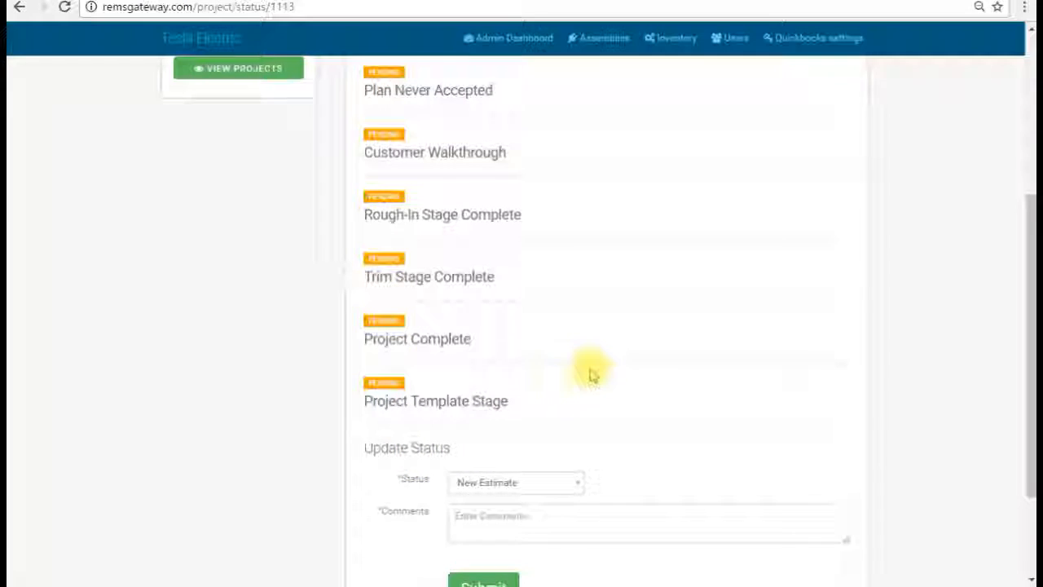
scroll(590, 372, "up", 1)
scroll(562, 381, "down", 1)
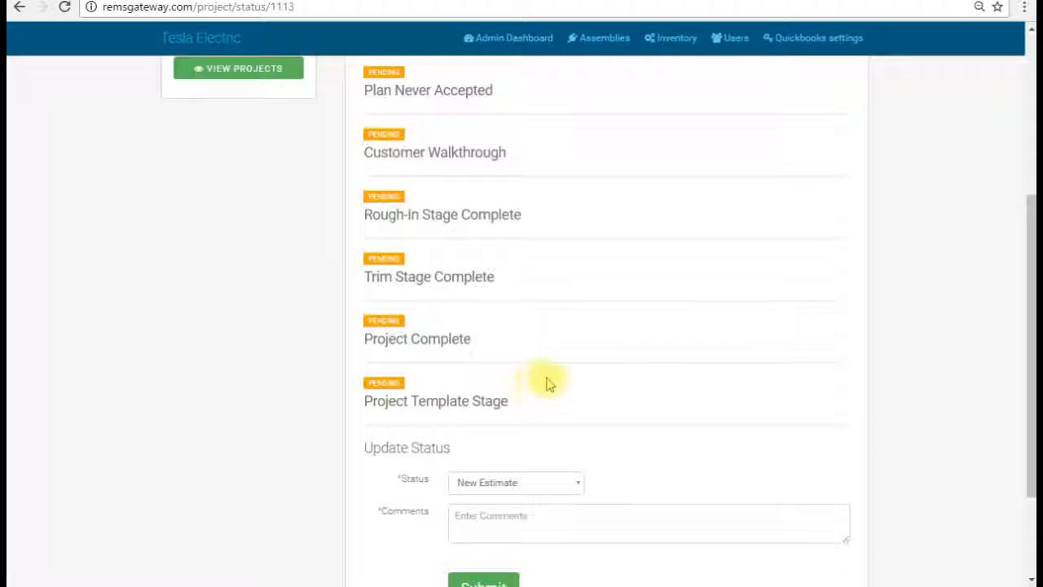
scroll(547, 380, "up", 3)
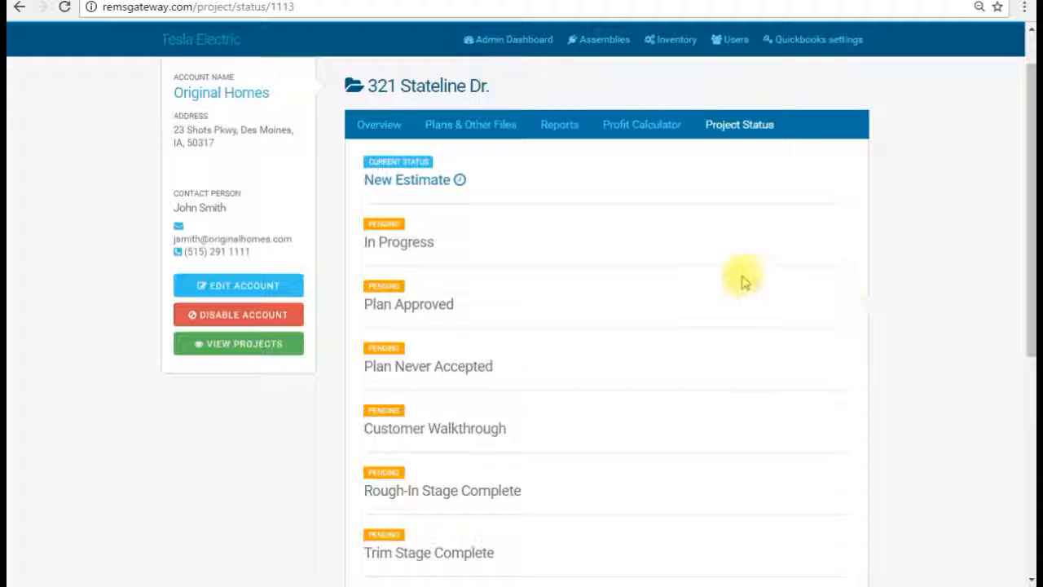
scroll(742, 283, "up", 1)
scroll(742, 282, "down", 2)
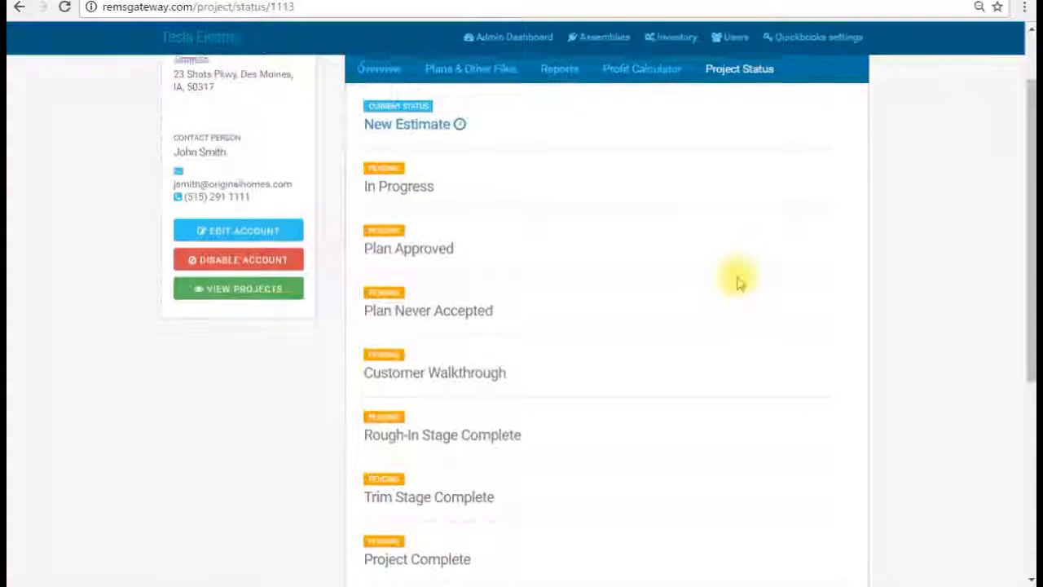
scroll(740, 282, "up", 2)
Step: On Plans & Other Files, start a Share Plan message, then close the form unsent
left_click(456, 179)
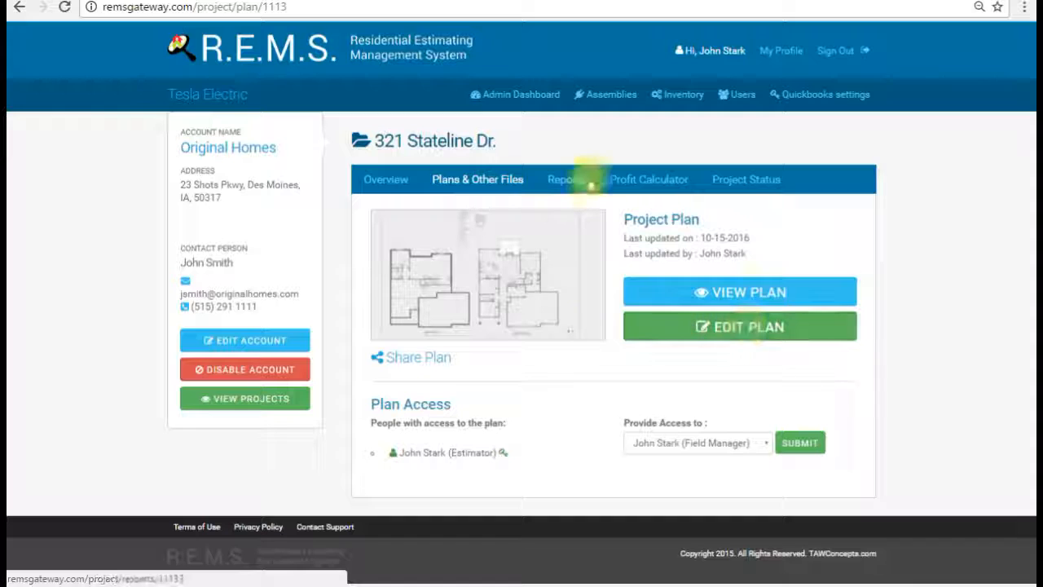
left_click(423, 367)
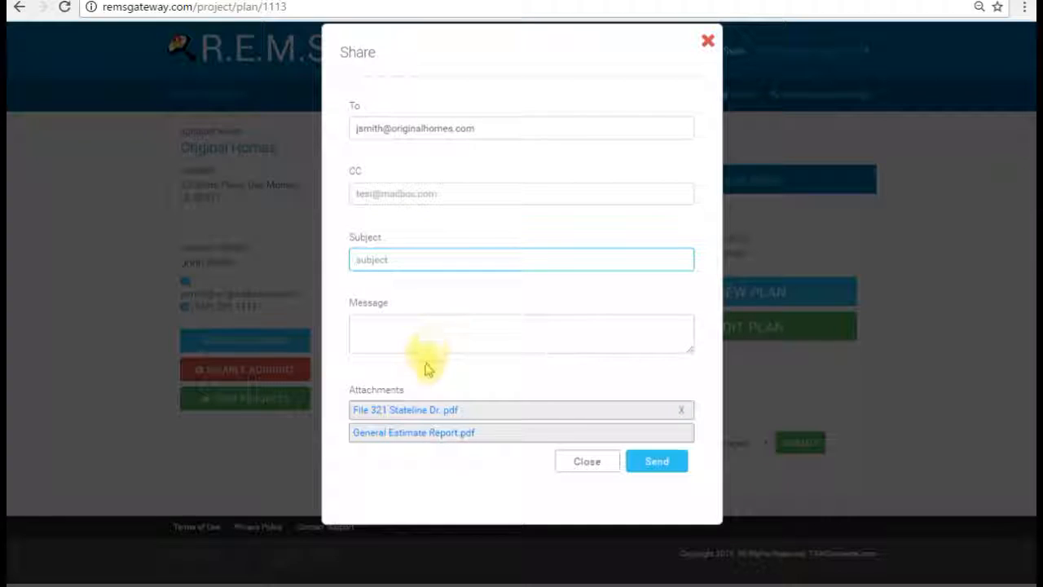
left_click(414, 328)
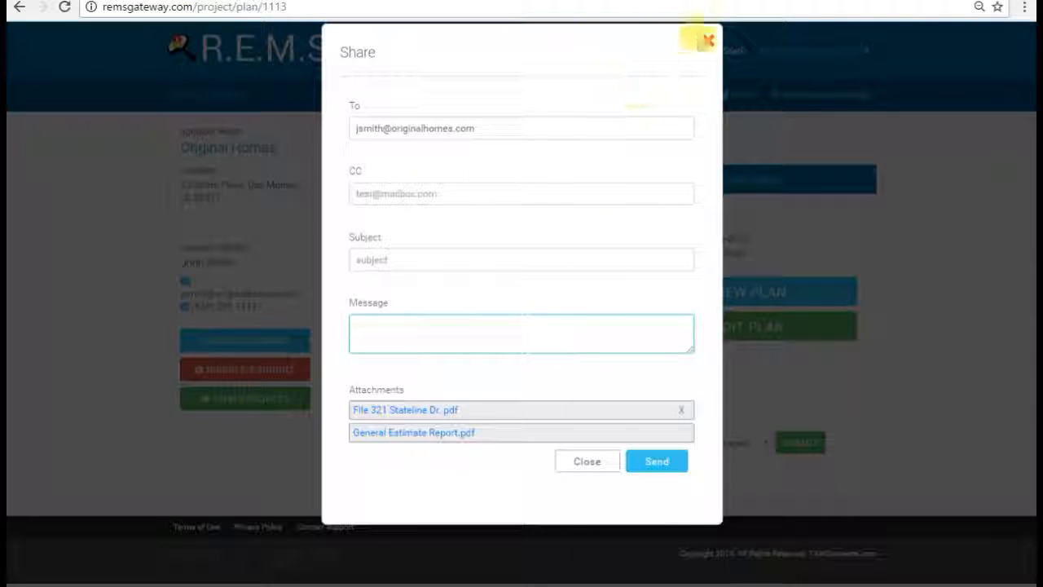
left_click(707, 41)
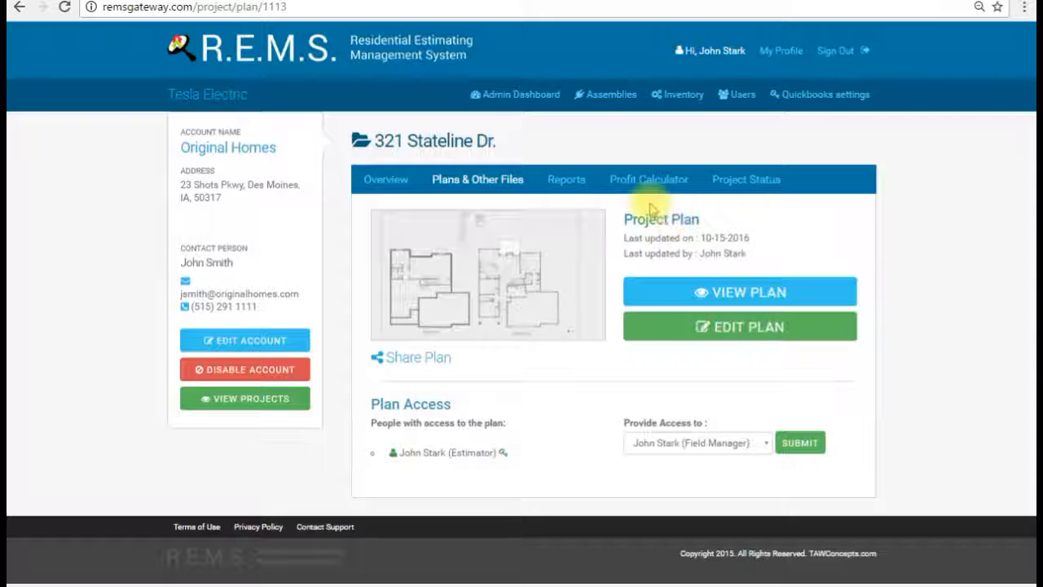